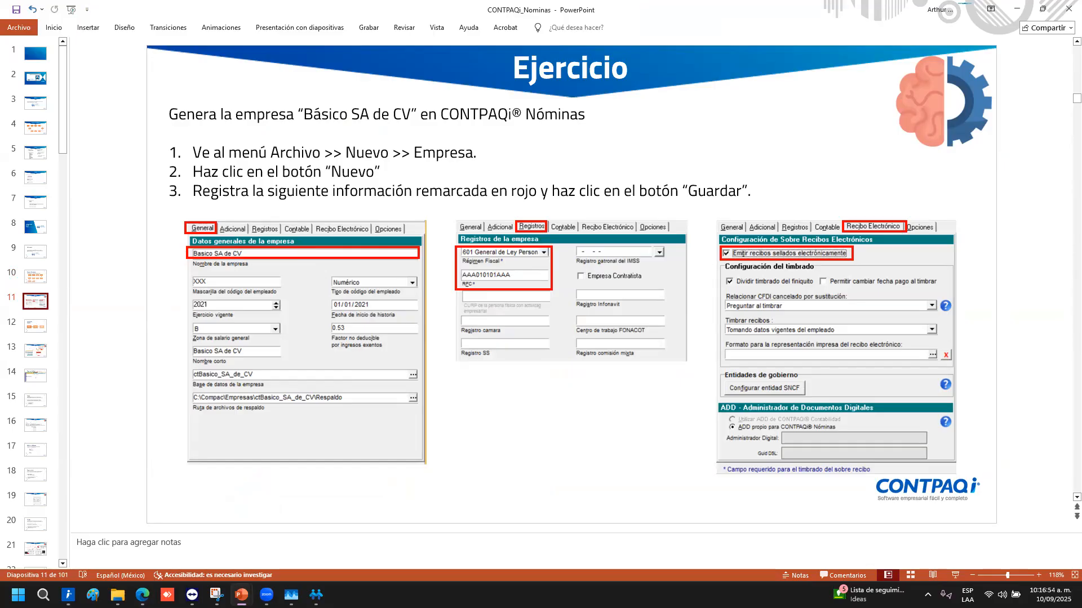
Switch from slide 12 'Ingresa a la empresa' to the CONTPAQi Nóminas login window
{"action": "key", "text": "alt+Tab"}
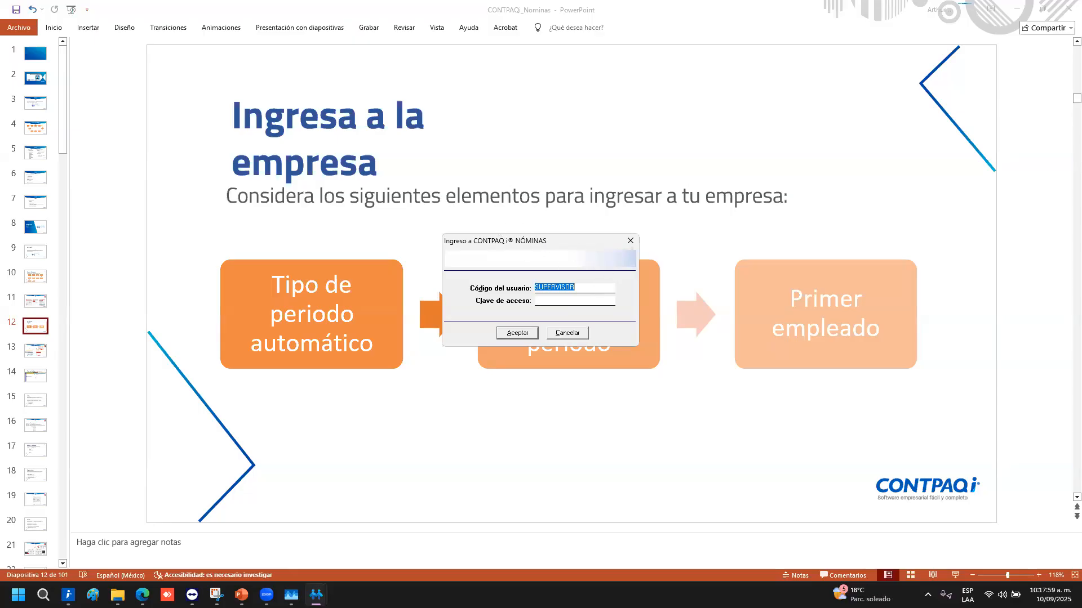
Log in to CONTPAQi Nóminas with the existing user code to reach Selección de empresas
{"action": "key", "text": "alt+Tab"}
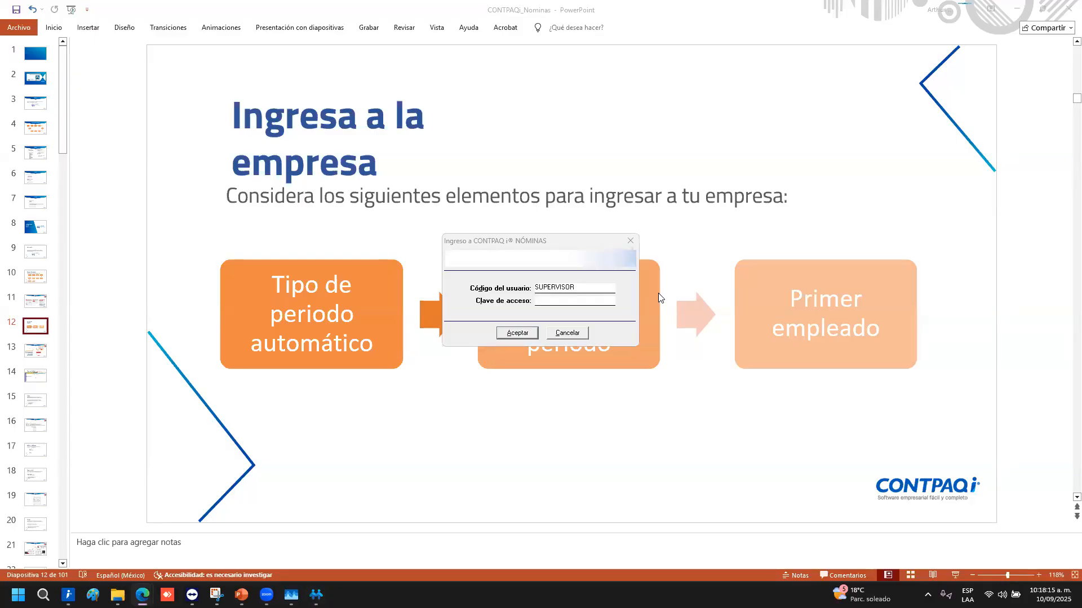
{"action": "left_click", "coordinate": [518, 340]}
{"action": "left_click", "coordinate": [516, 333]}
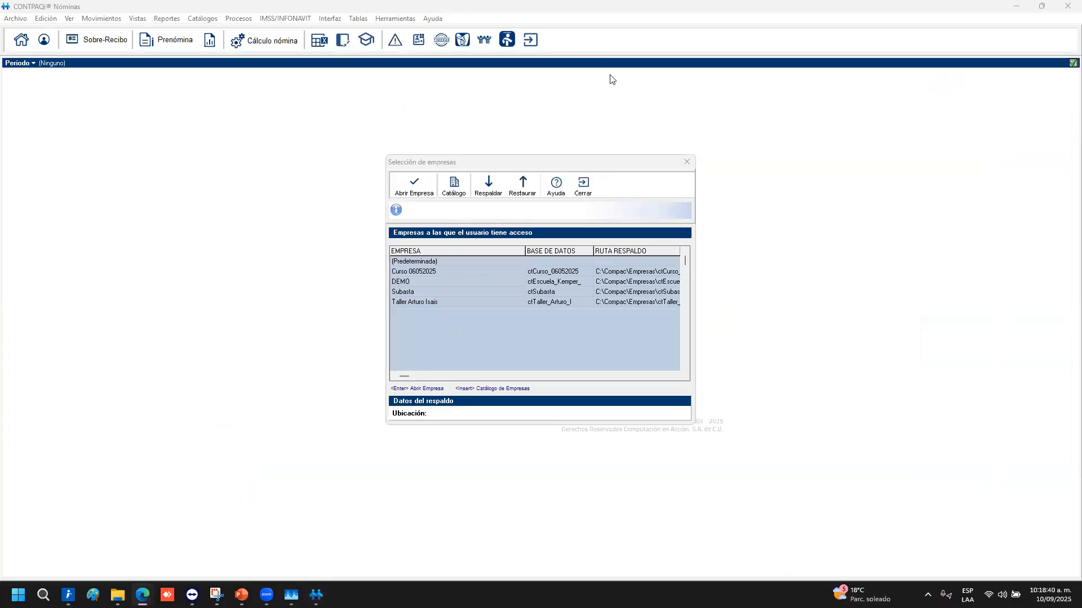
Close Selección de empresas without opening a company, then browse and dismiss the program menus
{"action": "left_click", "coordinate": [583, 185]}
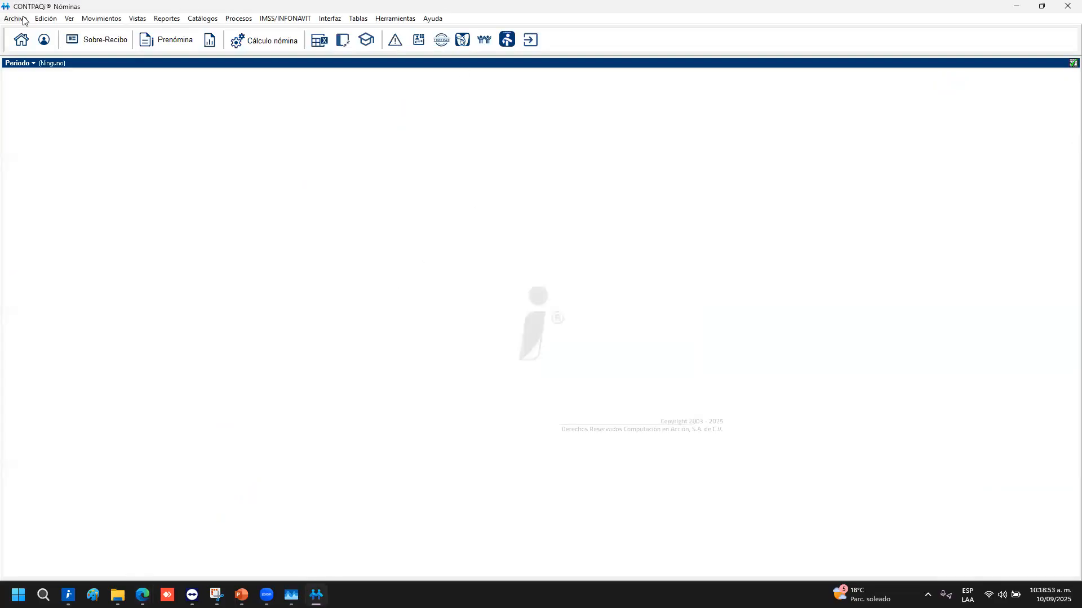
{"action": "left_click", "coordinate": [431, 20]}
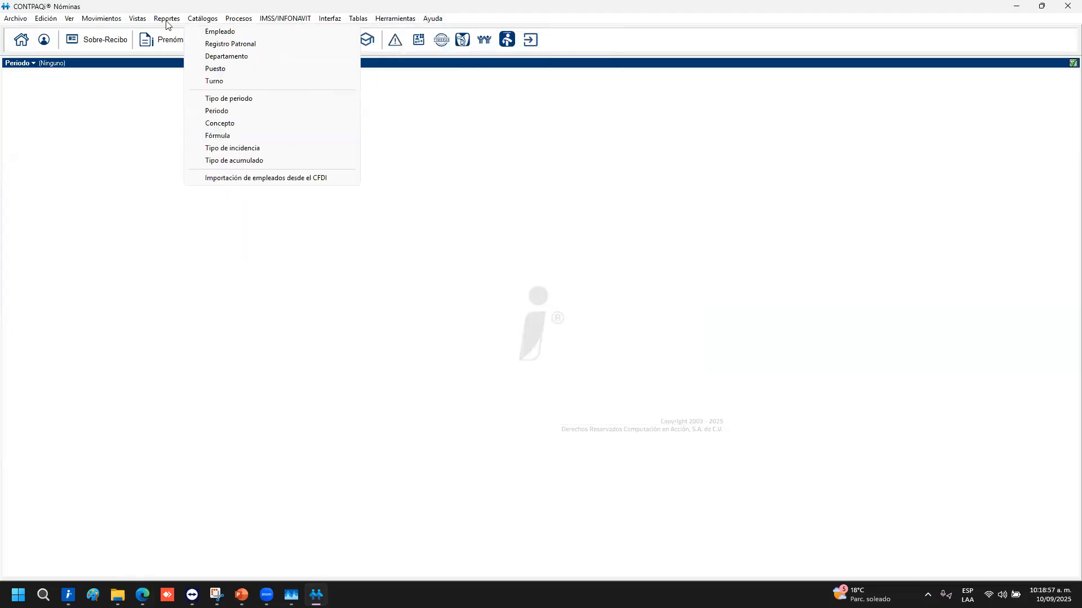
{"action": "mouse_move", "coordinate": [124, 27]}
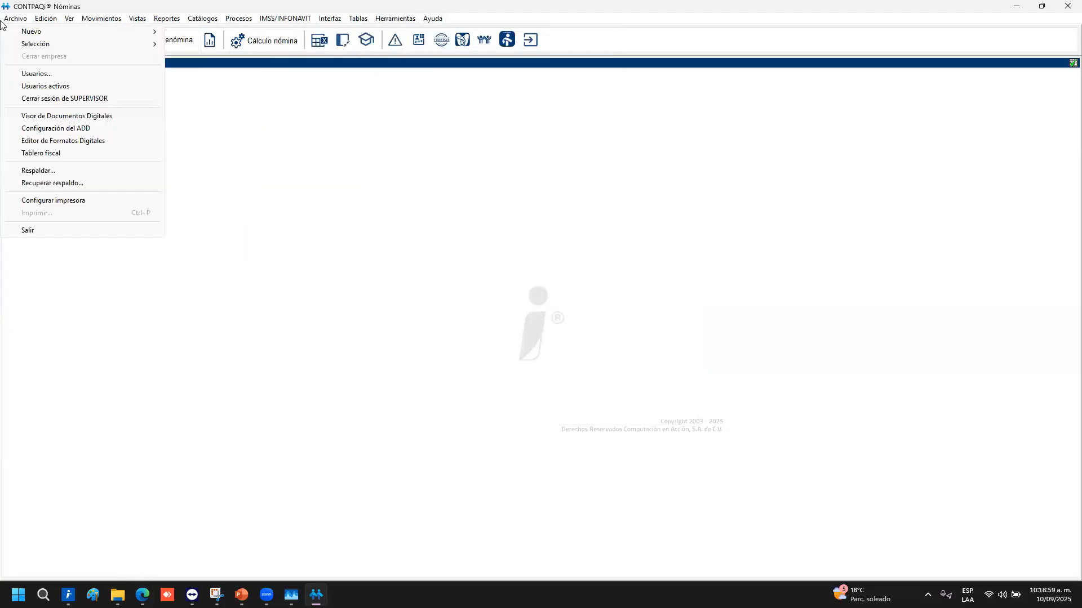
{"action": "left_click", "coordinate": [319, 103]}
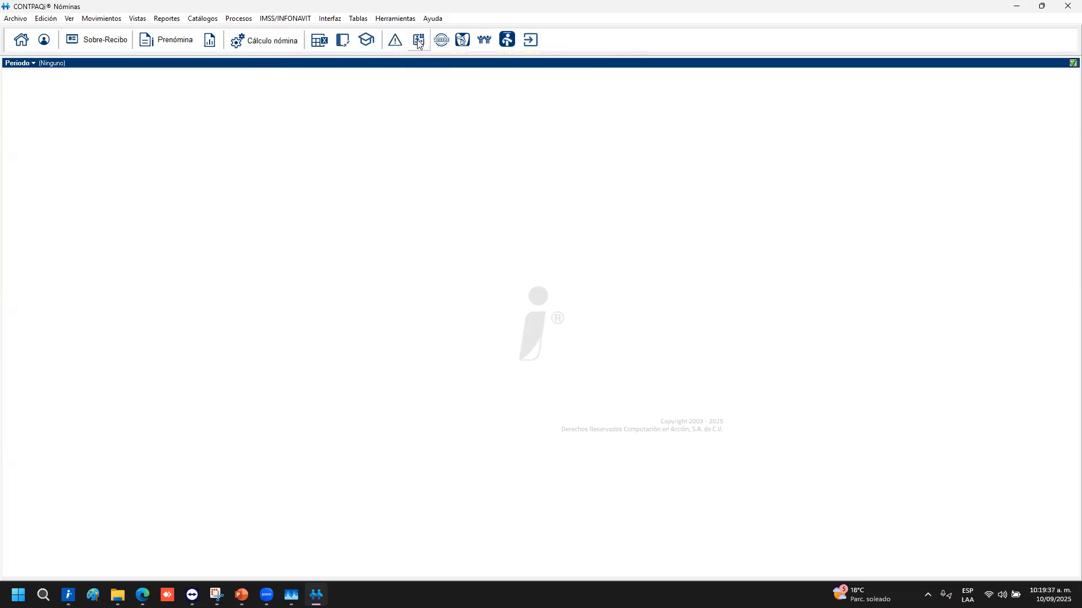
Read and dismiss the product information and training registration notices
{"action": "left_click", "coordinate": [418, 41]}
{"action": "left_click", "coordinate": [555, 339]}
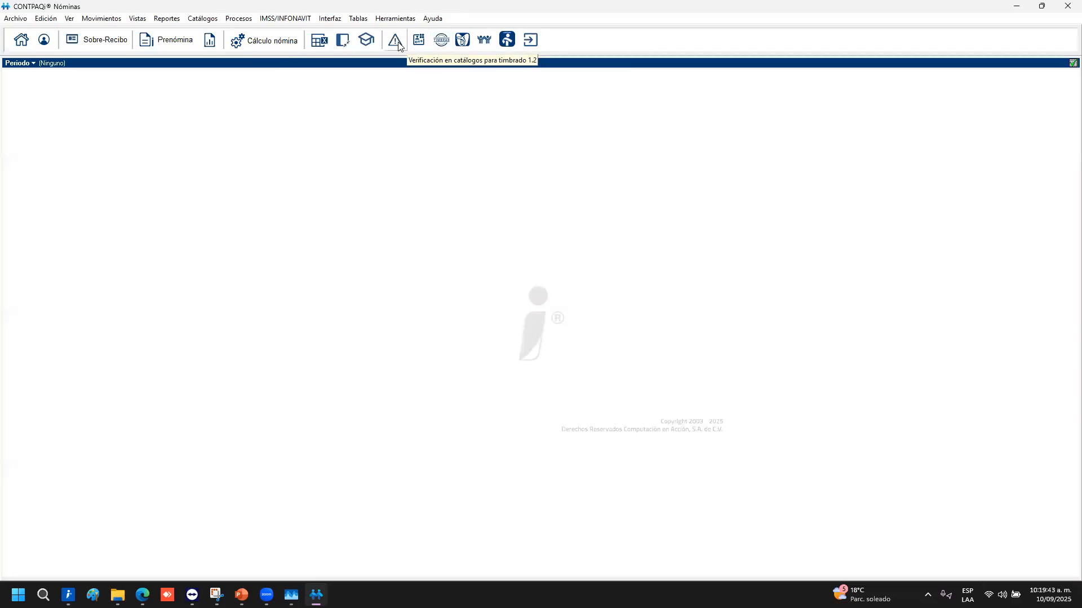
{"action": "left_click", "coordinate": [365, 45]}
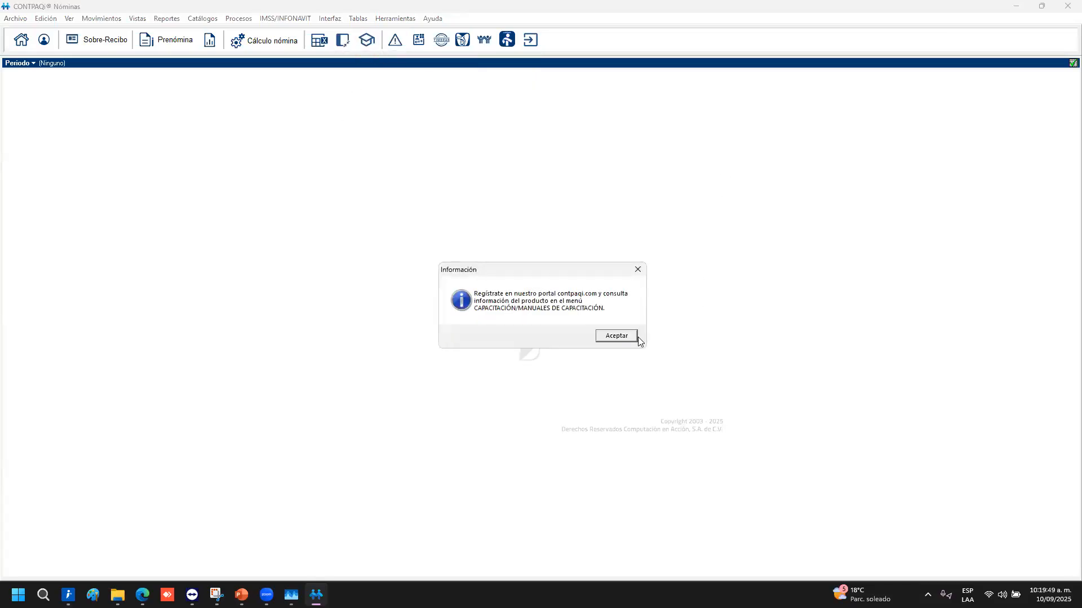
{"action": "left_click", "coordinate": [617, 336]}
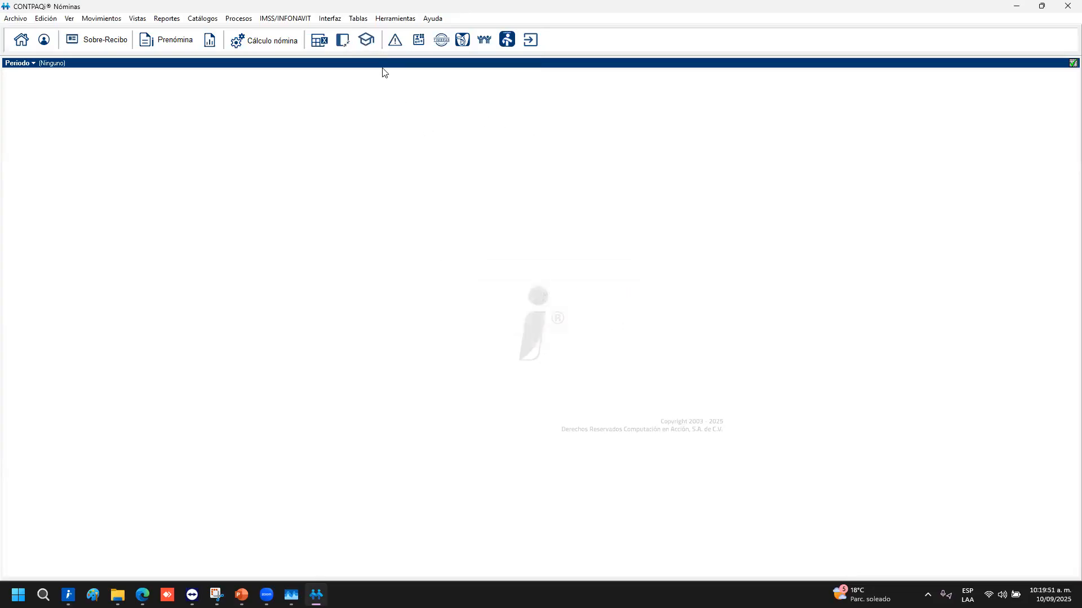
Show the access bar, cycle through Periodos, Procesos and Catálogos, and open Empresas
{"action": "left_click", "coordinate": [342, 42]}
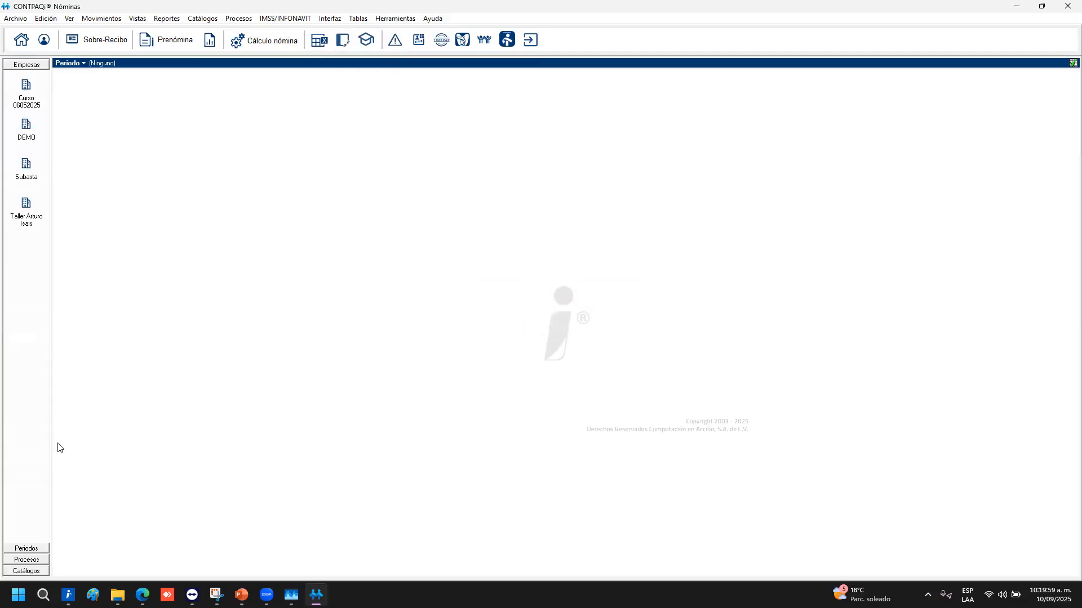
{"action": "left_click", "coordinate": [35, 549]}
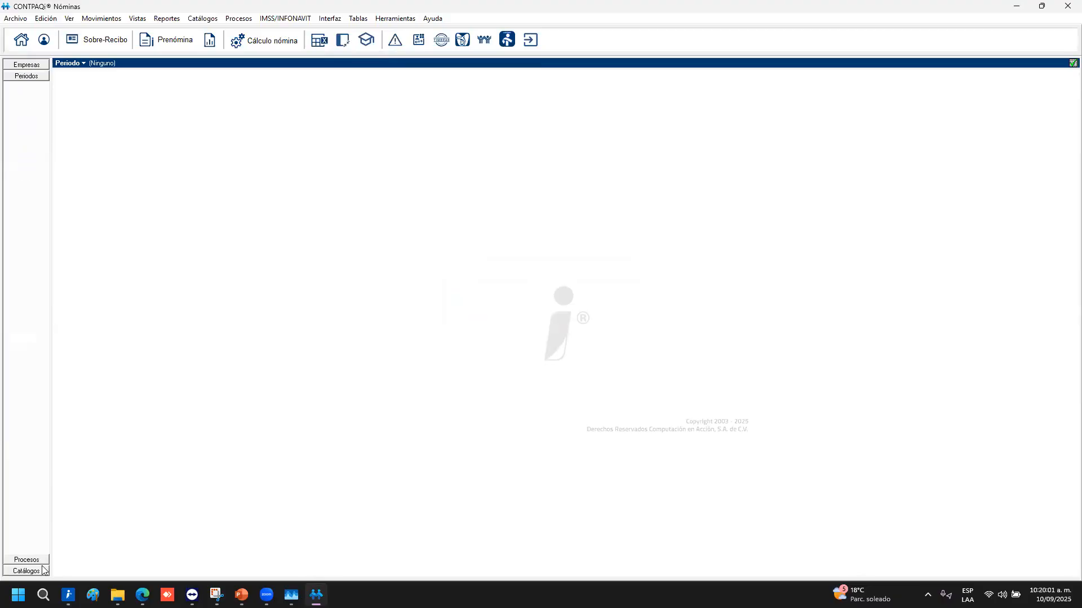
{"action": "left_click", "coordinate": [38, 561]}
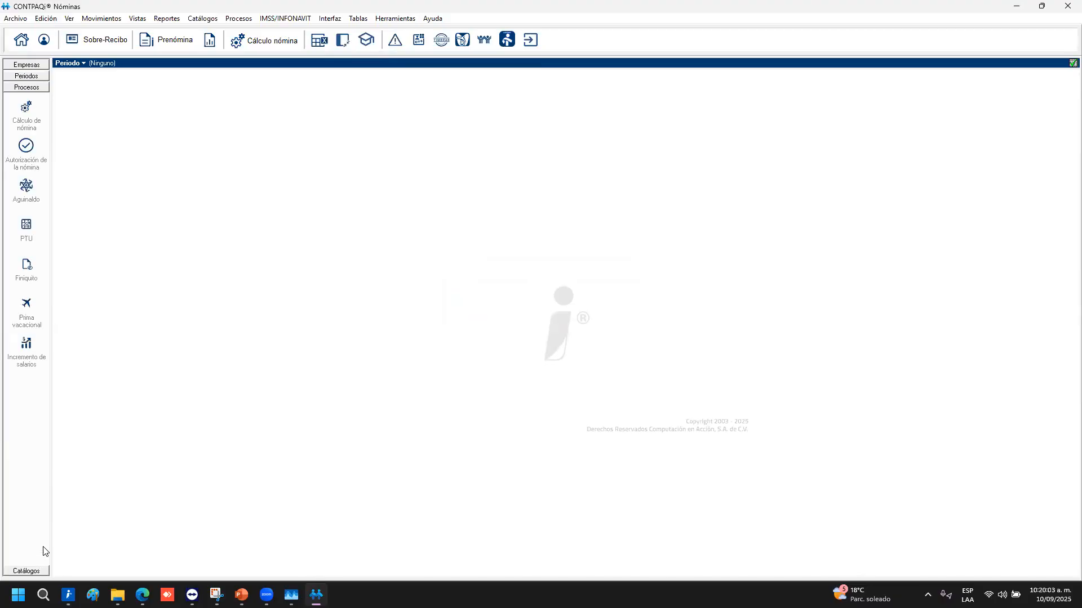
{"action": "left_click", "coordinate": [37, 572]}
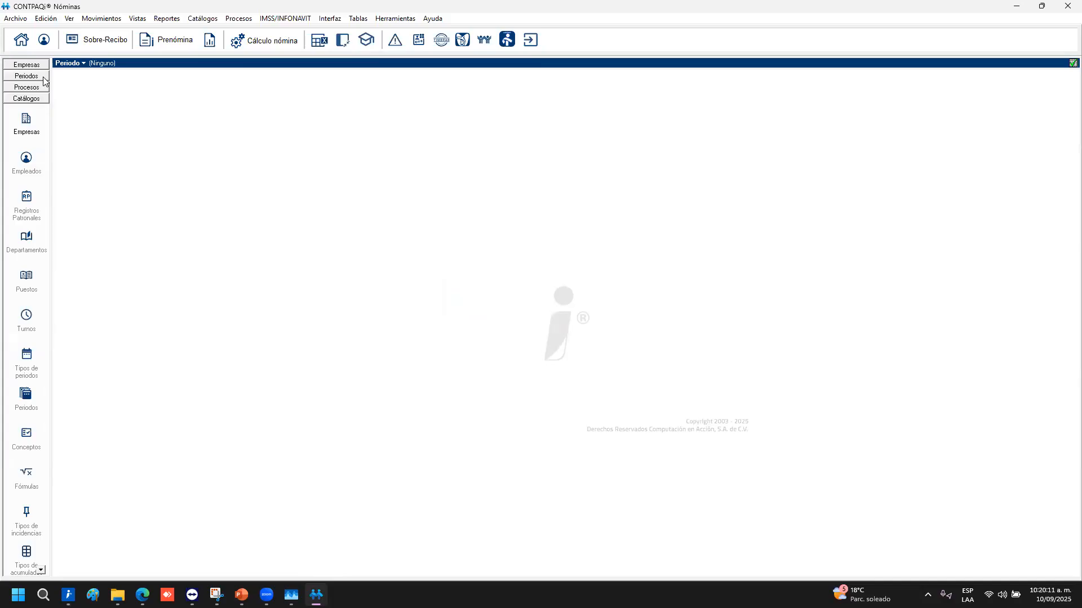
{"action": "left_click", "coordinate": [44, 41]}
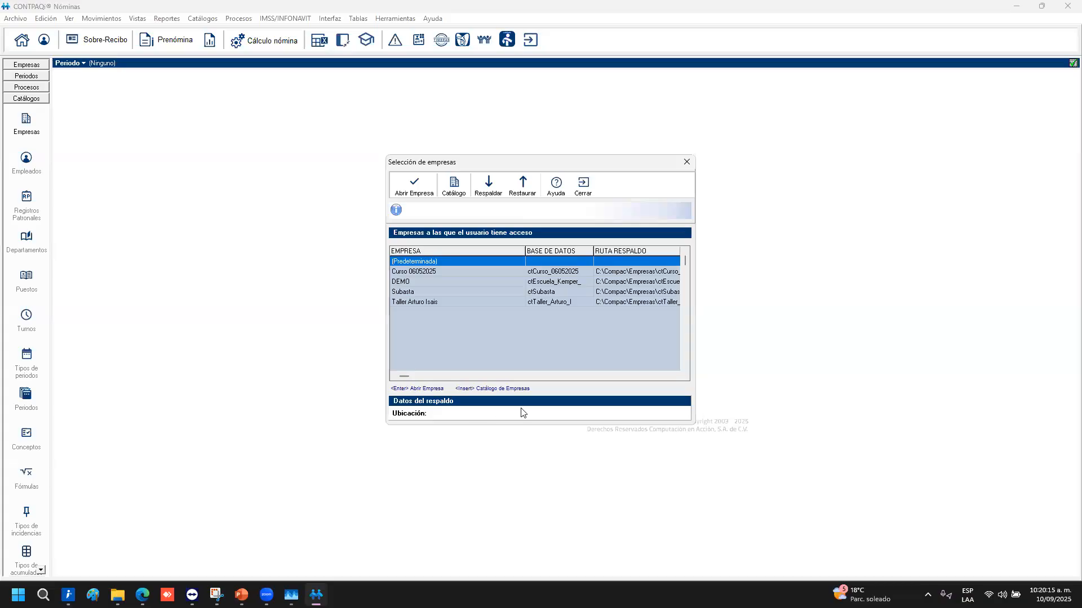
Launch the company Catálogo, then bring PowerPoint back to exercise slide 11
{"action": "left_click", "coordinate": [461, 194]}
{"action": "mouse_move", "coordinate": [241, 595]}
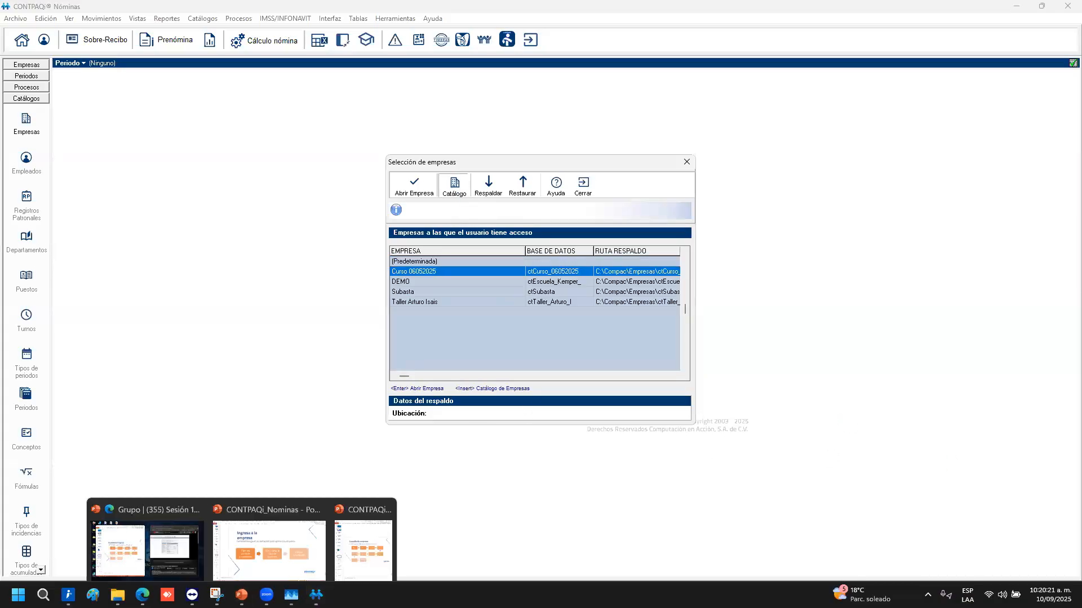
{"action": "left_click", "coordinate": [291, 540]}
{"action": "key", "text": "Page_Up"}
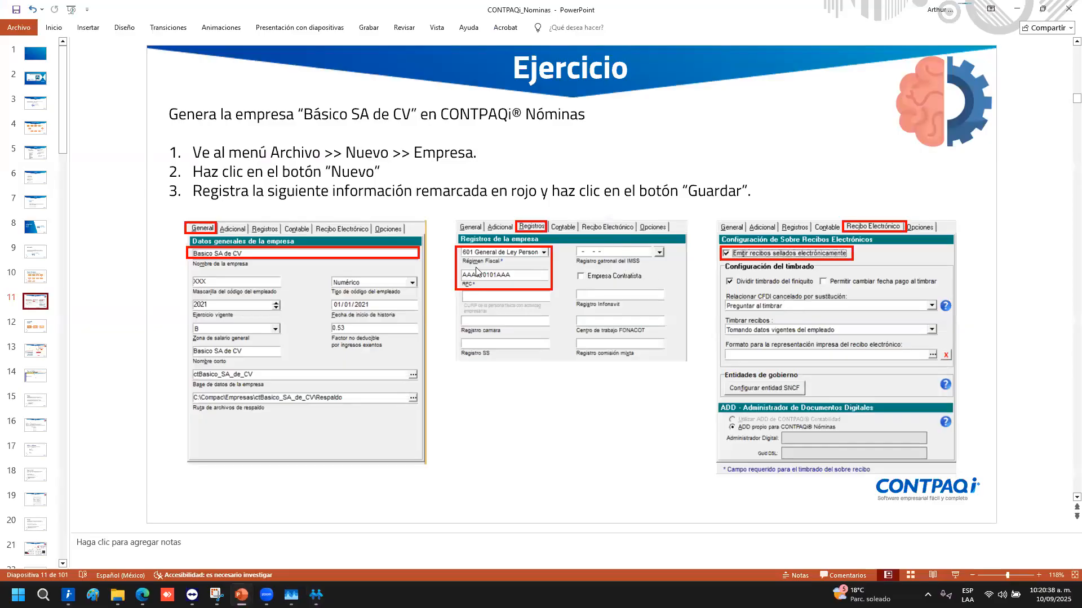
Return from PowerPoint to the Catálogo de empresas window in CONTPAQi Nóminas
{"action": "key", "text": "alt+Tab"}
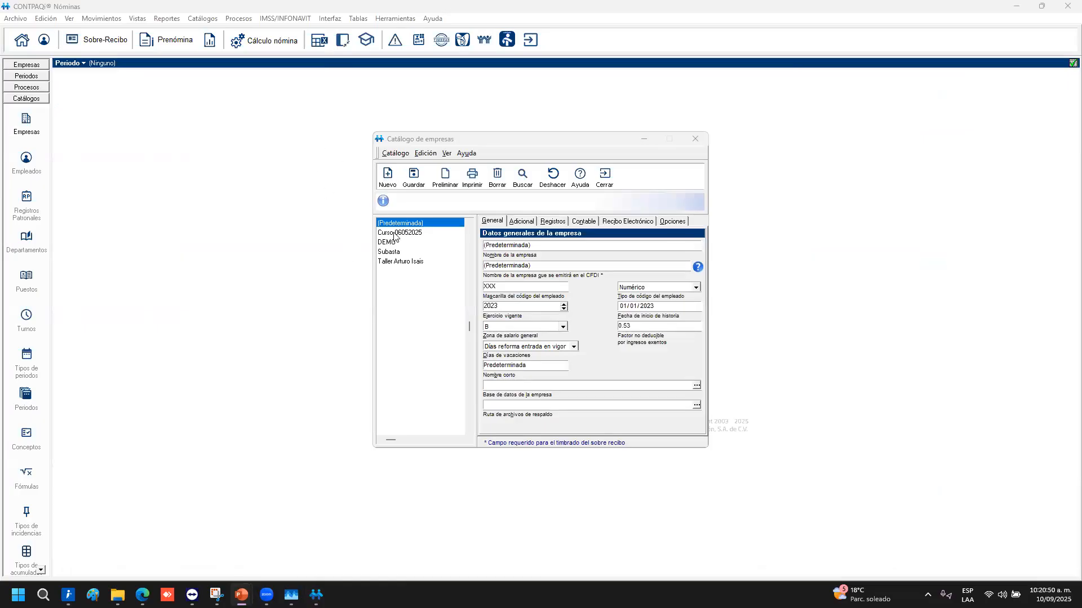
{"action": "left_click", "coordinate": [396, 236]}
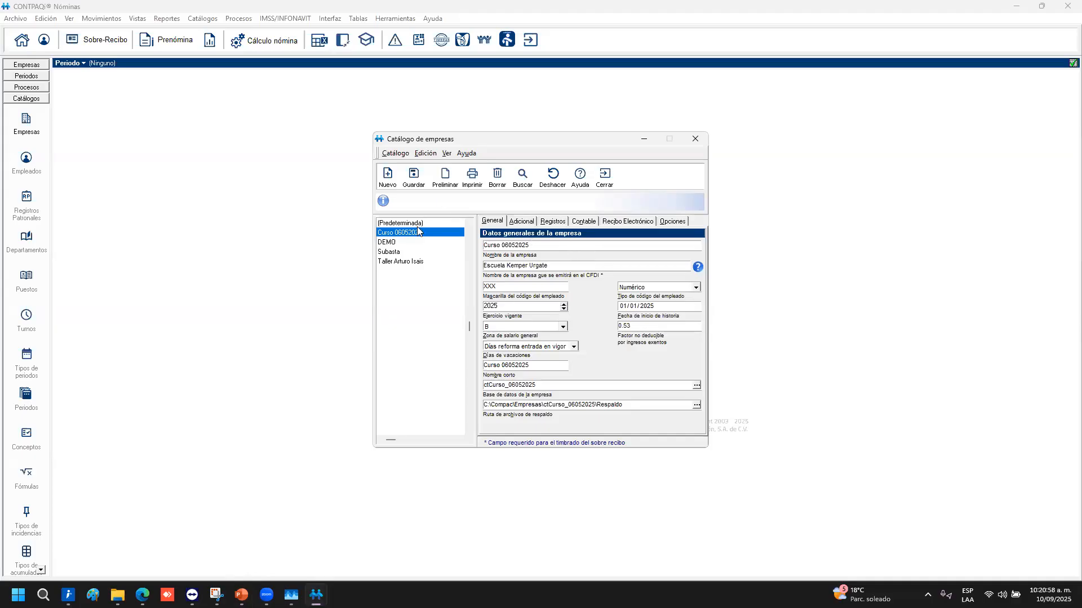
{"action": "left_click", "coordinate": [400, 225]}
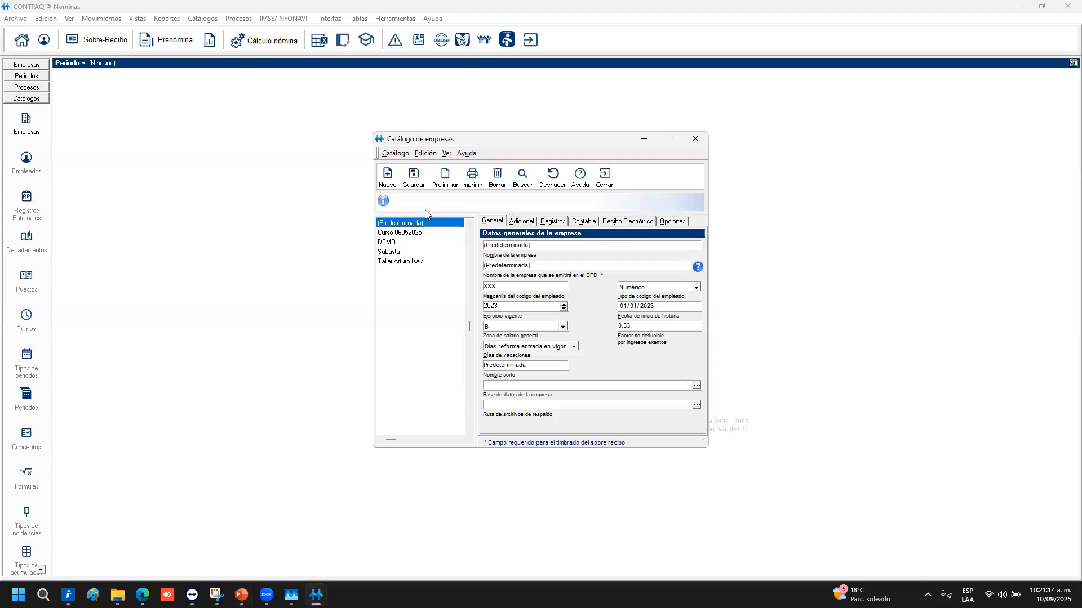
Add a new company named '100925 CURSO CONTPAQI NOMINAS SA DE CV', then switch to the help site
{"action": "left_click", "coordinate": [393, 183]}
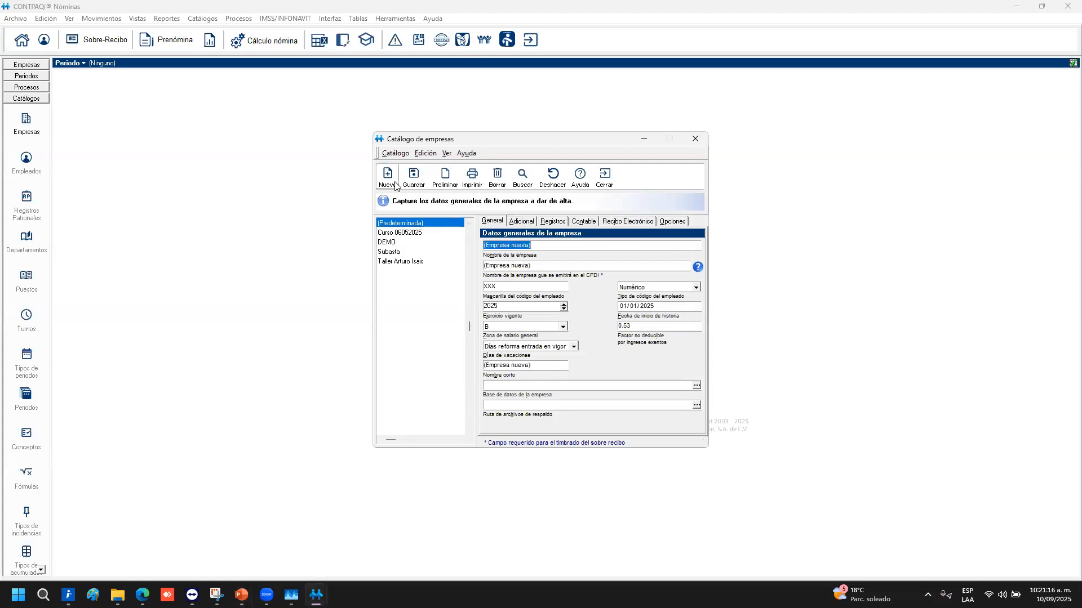
{"action": "left_click", "coordinate": [513, 248]}
{"action": "left_click_drag", "start_coordinate": [513, 248], "coordinate": [321, 245]}
{"action": "type", "text": "100925 Cur"}
{"action": "key", "text": "BackSpace"}
{"action": "key", "text": "BackSpace"}
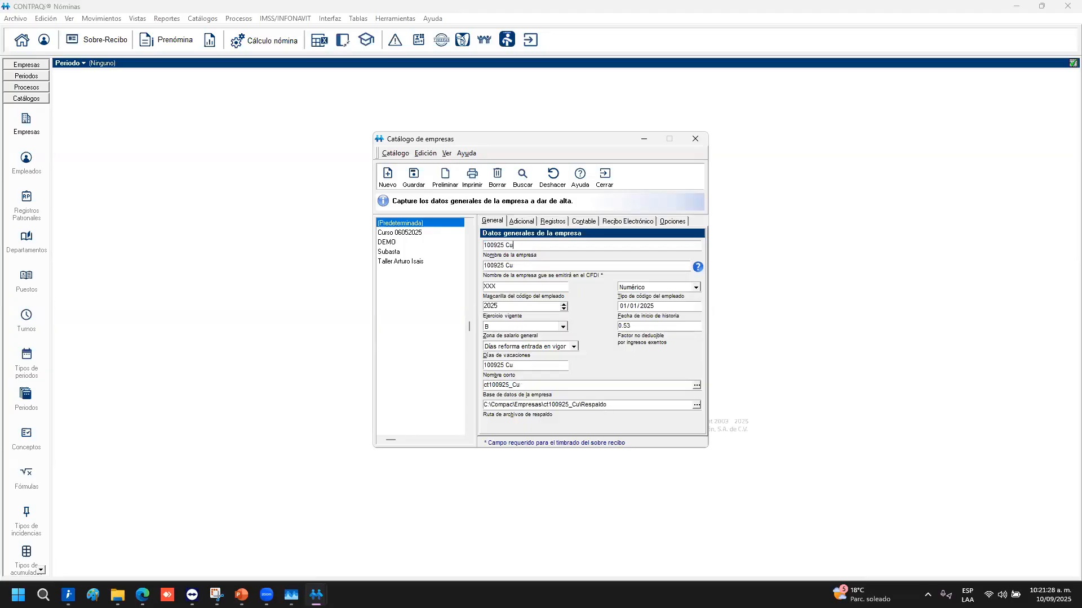
{"action": "type", "text": "URSO CONTPAQI NOM"}
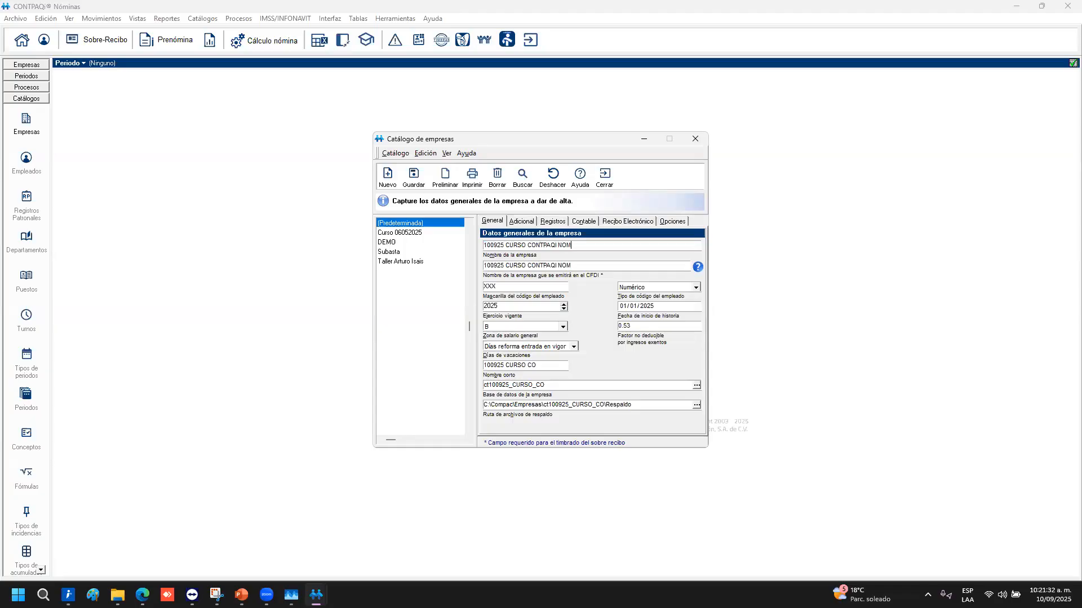
{"action": "type", "text": "INAS AS DE"}
{"action": "key", "text": "BackSpace"}
{"action": "key", "text": "BackSpace"}
{"action": "type", "text": "SA DE CV"}
{"action": "key", "text": "Tab"}
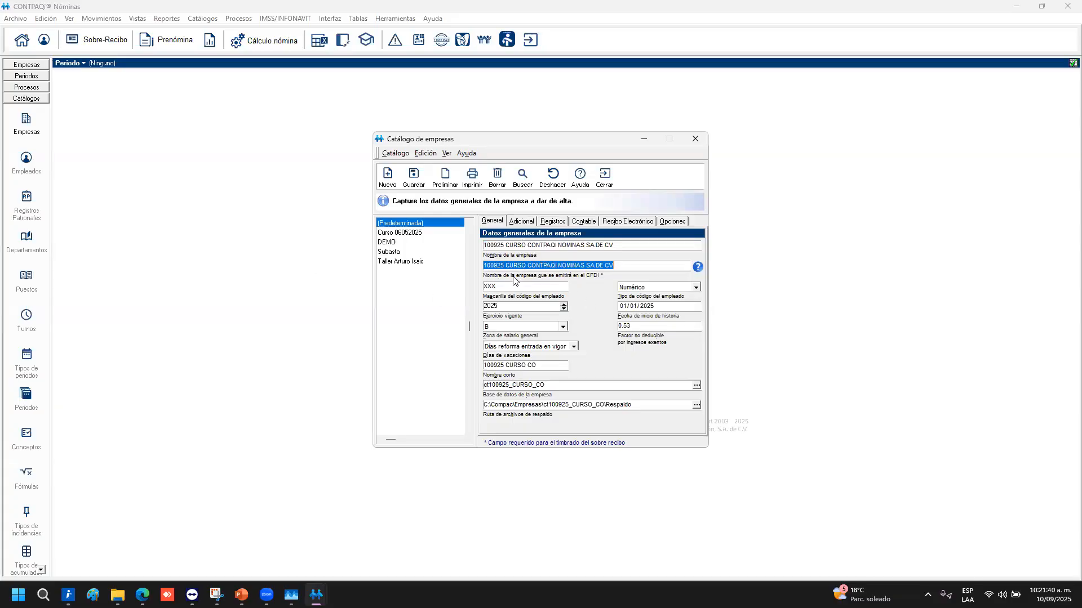
{"action": "left_click", "coordinate": [699, 270]}
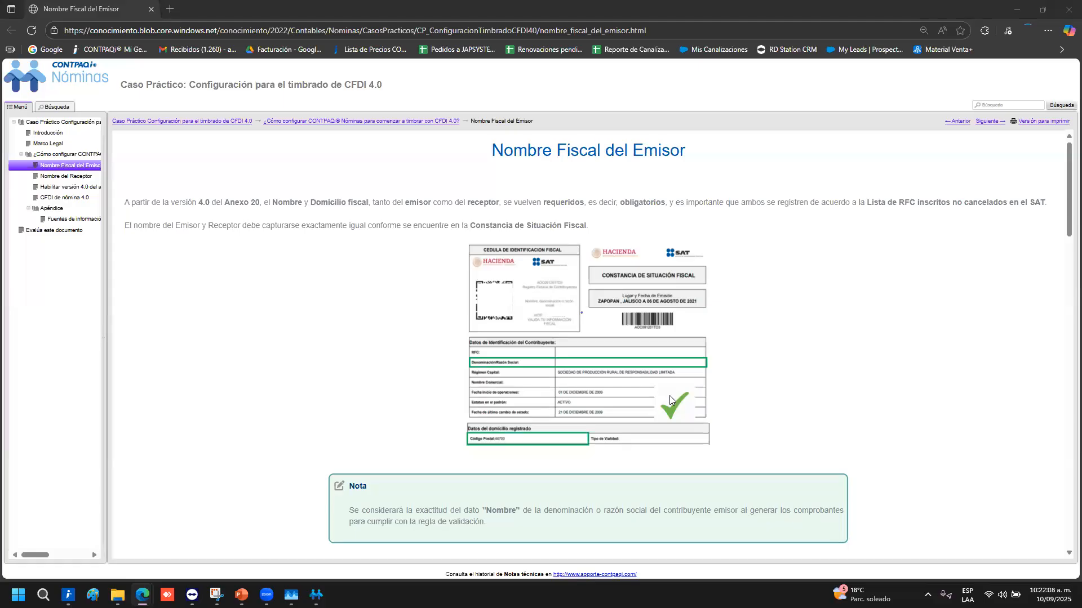
Study the Nombre Fiscal del Emisor example 'COMPUTACION EN ACCION', then go to Nombre del Receptor
{"action": "scroll", "coordinate": [669, 398], "scroll_direction": "down", "scroll_amount": 1}
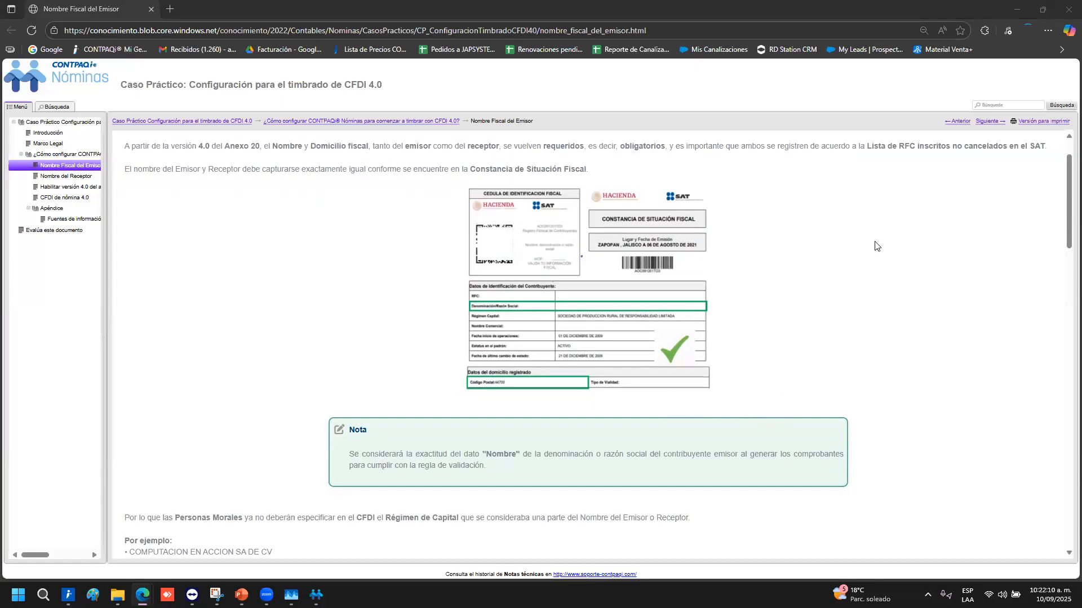
{"action": "scroll", "coordinate": [835, 303], "scroll_direction": "down", "scroll_amount": 1}
{"action": "scroll", "coordinate": [835, 304], "scroll_direction": "down", "scroll_amount": 1}
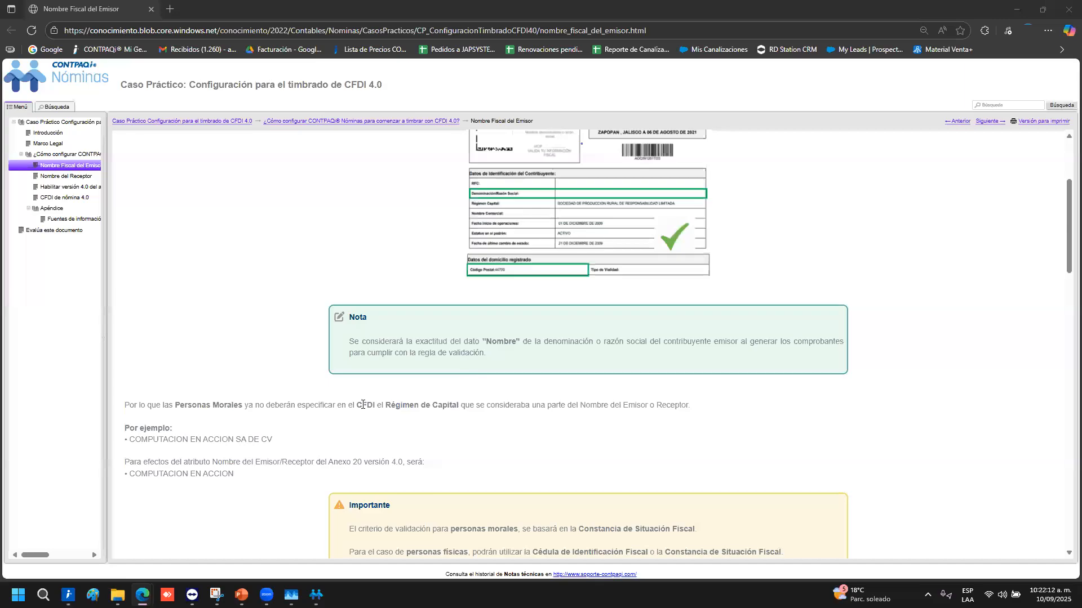
{"action": "left_click_drag", "start_coordinate": [274, 440], "coordinate": [118, 338]}
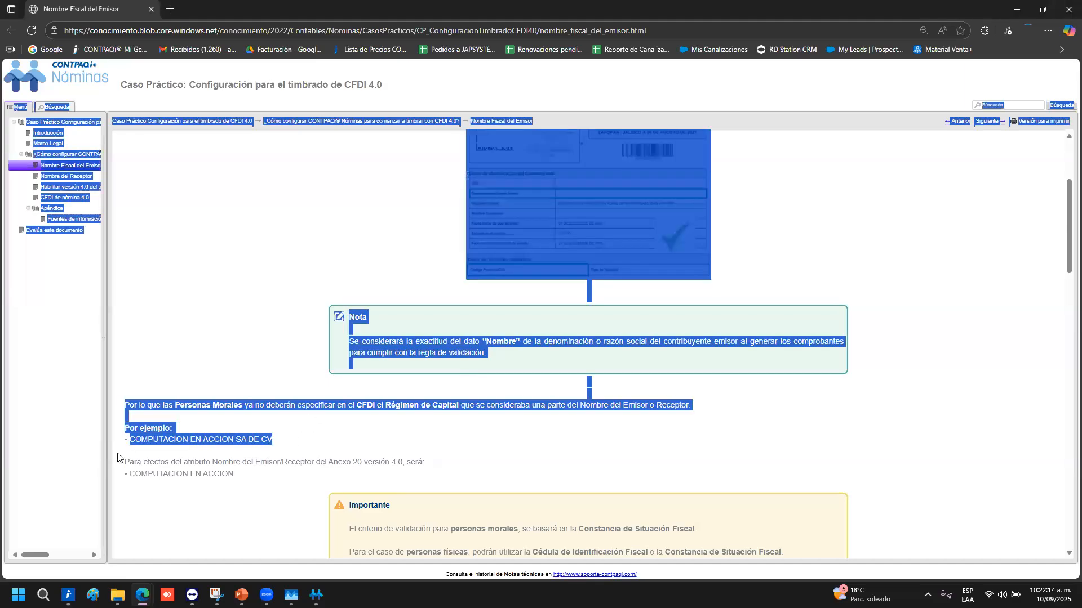
{"action": "left_click", "coordinate": [257, 489]}
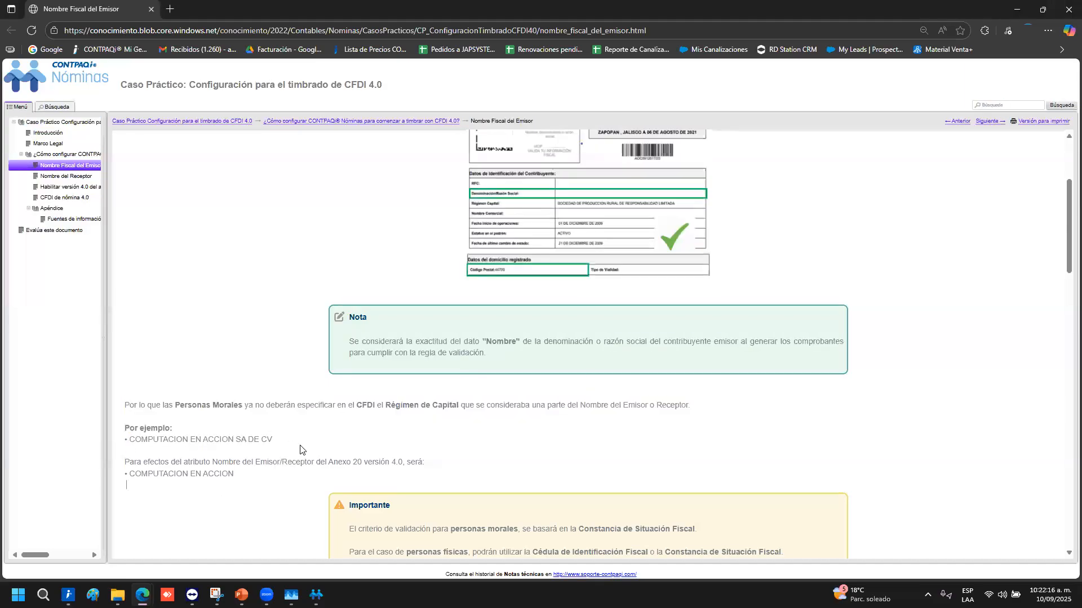
{"action": "scroll", "coordinate": [299, 445], "scroll_direction": "down", "scroll_amount": 2}
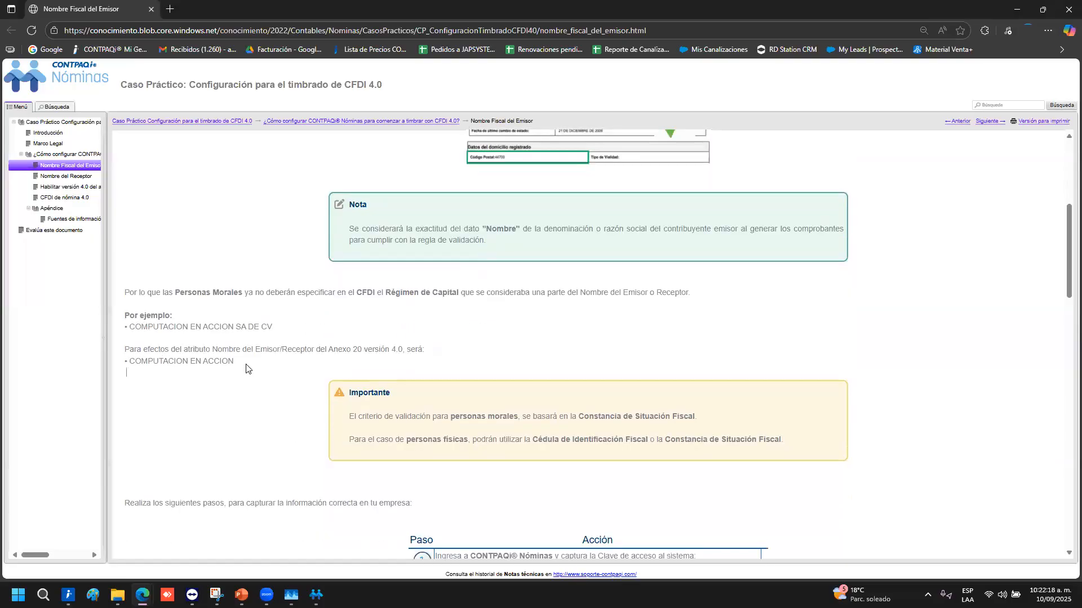
{"action": "left_click_drag", "start_coordinate": [236, 363], "coordinate": [126, 360]}
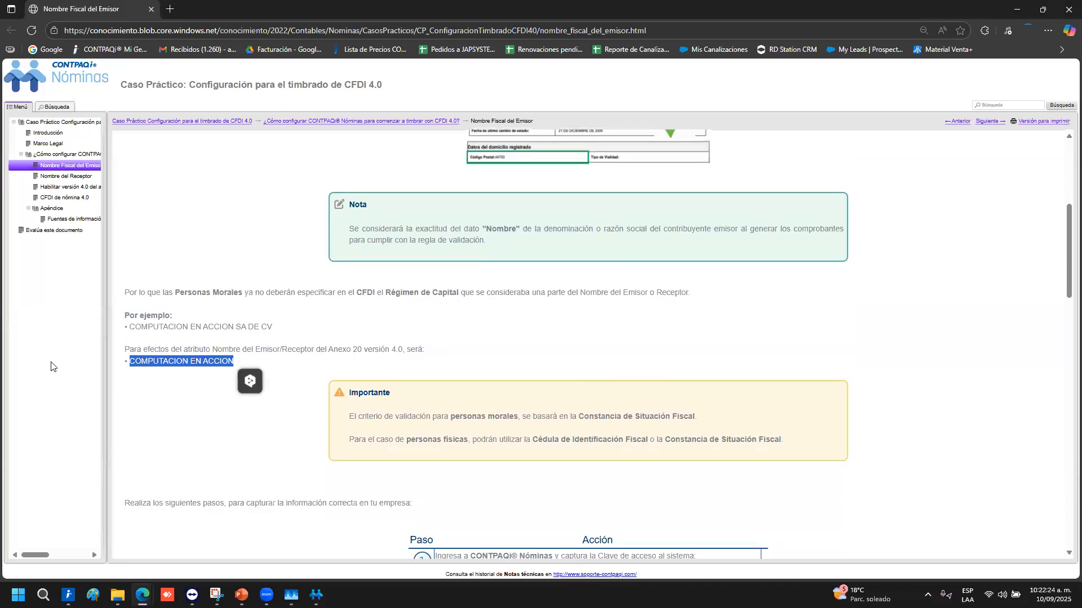
{"action": "scroll", "coordinate": [372, 329], "scroll_direction": "up", "scroll_amount": 1}
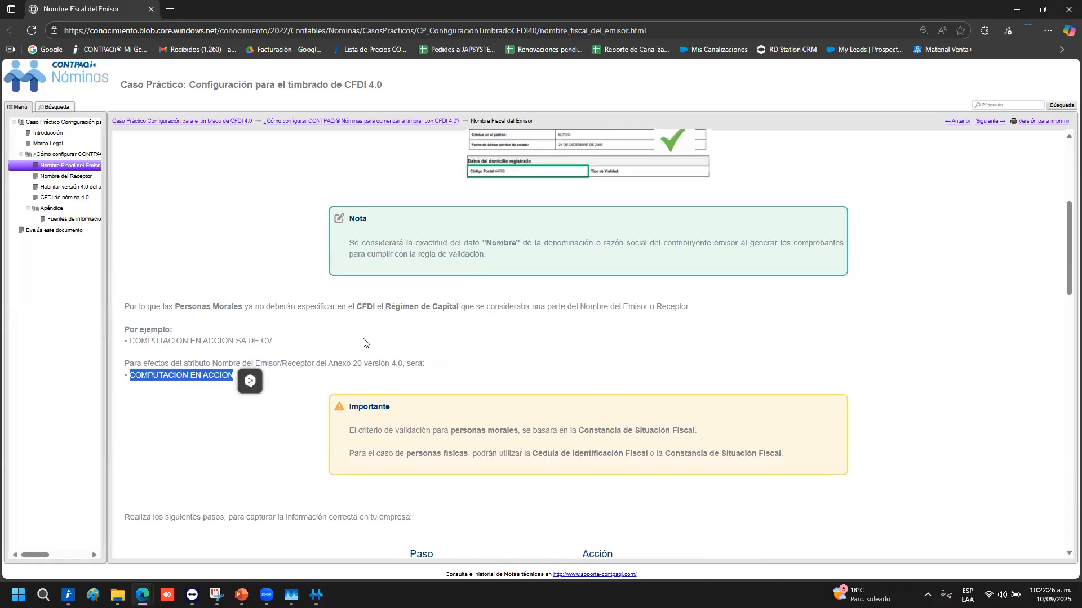
{"action": "scroll", "coordinate": [372, 329], "scroll_direction": "up", "scroll_amount": 3}
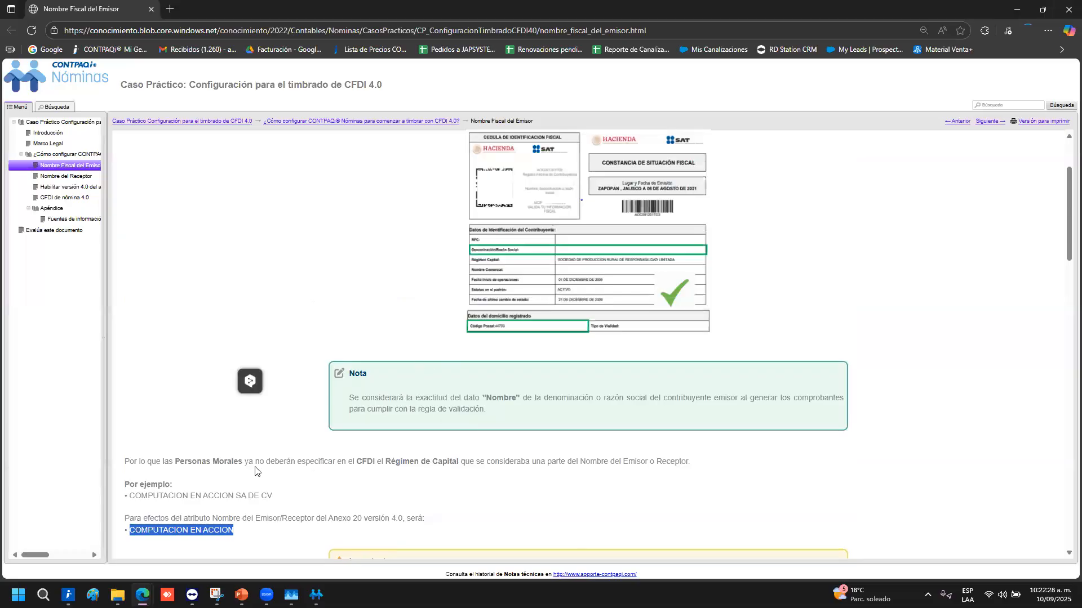
{"action": "scroll", "coordinate": [625, 307], "scroll_direction": "up", "scroll_amount": 2}
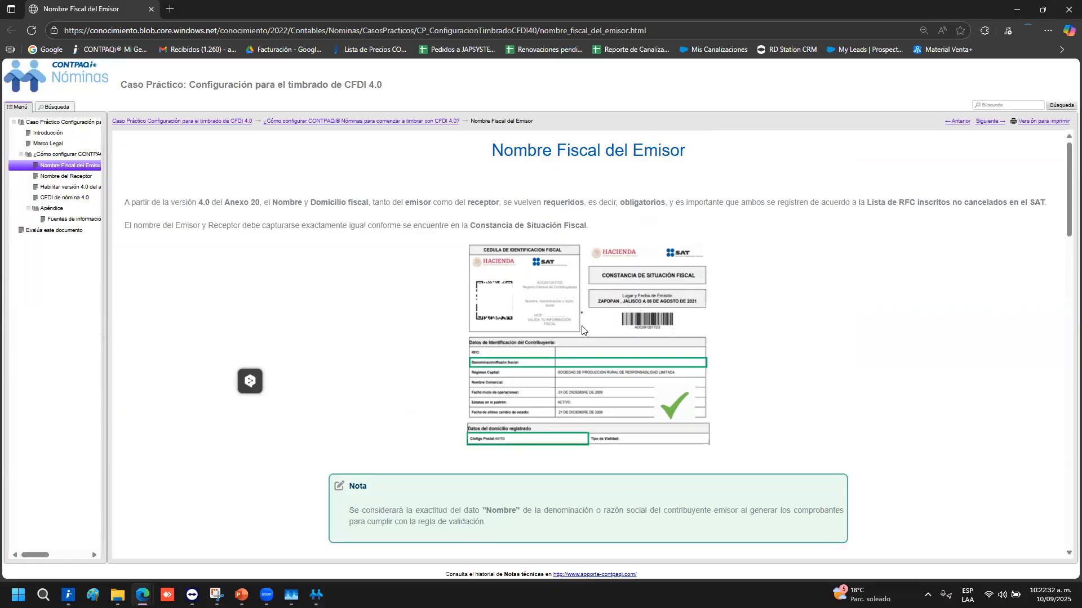
{"action": "scroll", "coordinate": [582, 330], "scroll_direction": "down", "scroll_amount": 2}
{"action": "left_click", "coordinate": [44, 178]}
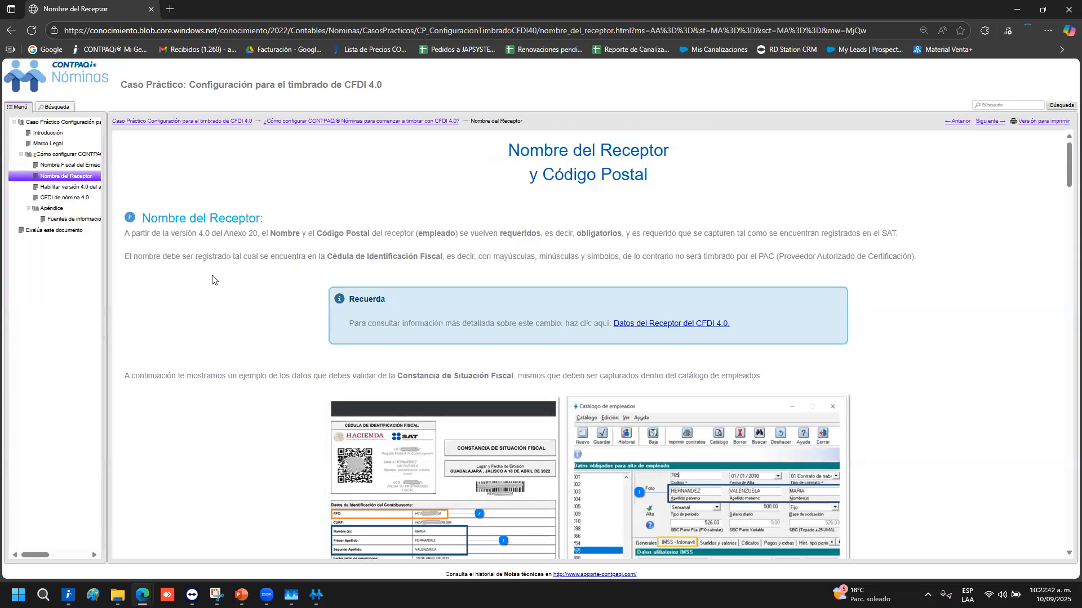
Read through the Nombre del Receptor article, then minimize the browser
{"action": "scroll", "coordinate": [213, 271], "scroll_direction": "down", "scroll_amount": 1}
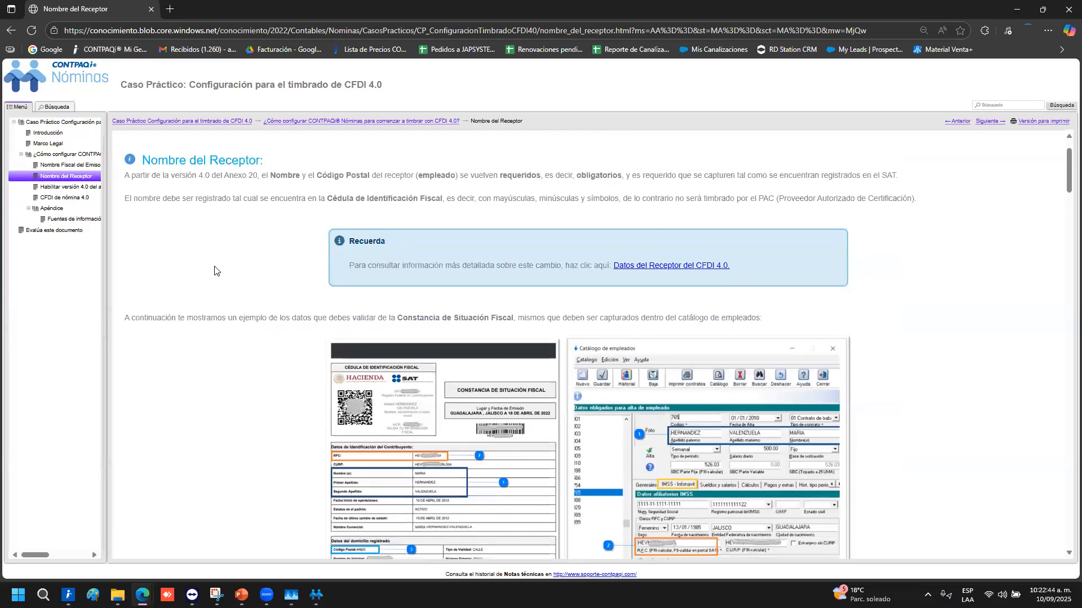
{"action": "scroll", "coordinate": [213, 270], "scroll_direction": "up", "scroll_amount": 1}
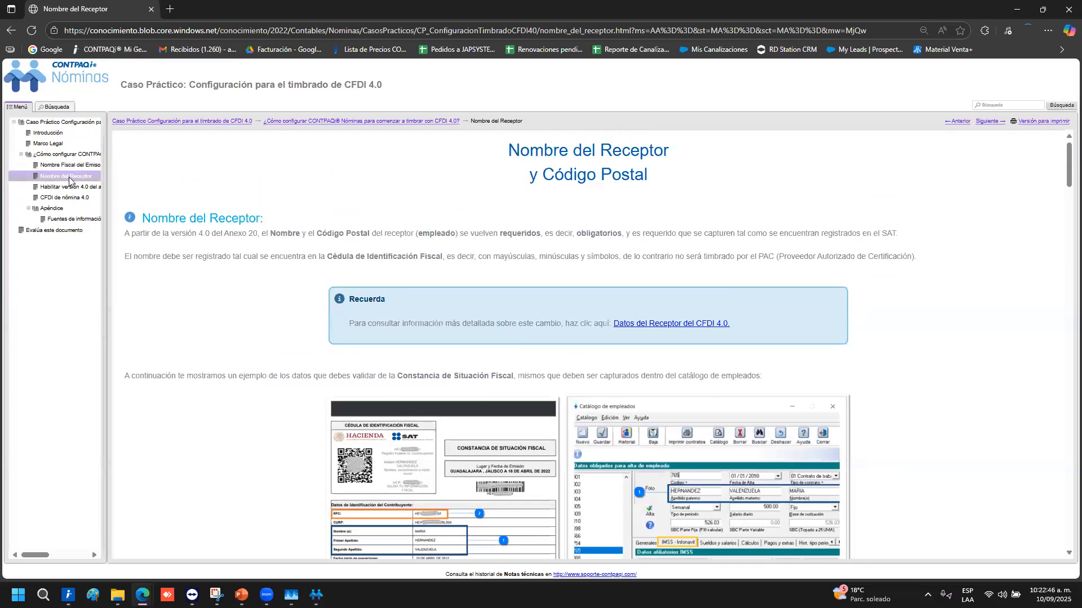
{"action": "scroll", "coordinate": [498, 359], "scroll_direction": "down", "scroll_amount": 3}
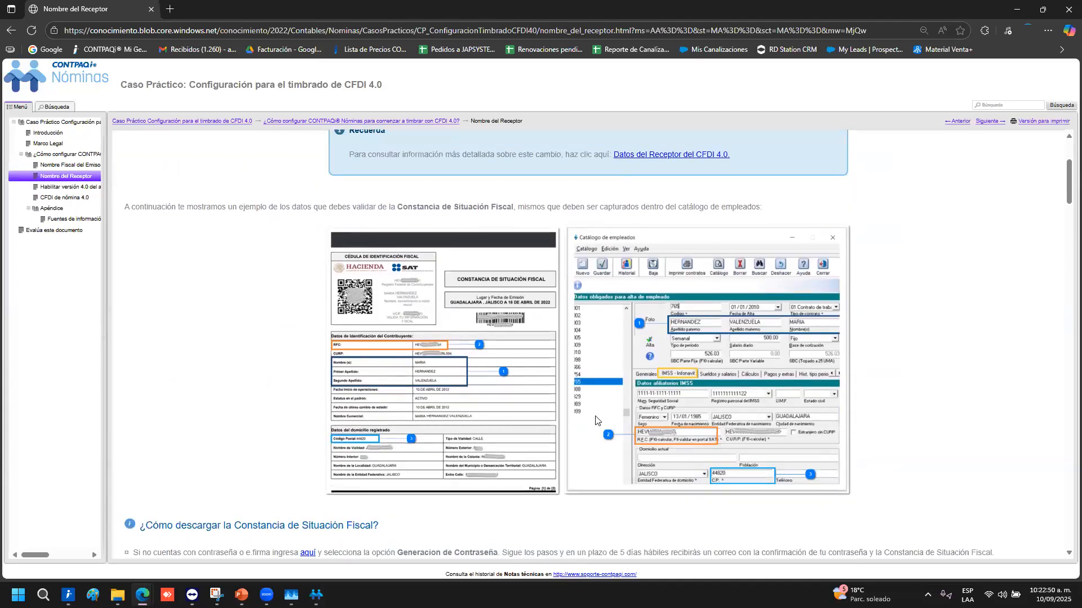
{"action": "scroll", "coordinate": [733, 307], "scroll_direction": "down", "scroll_amount": 1}
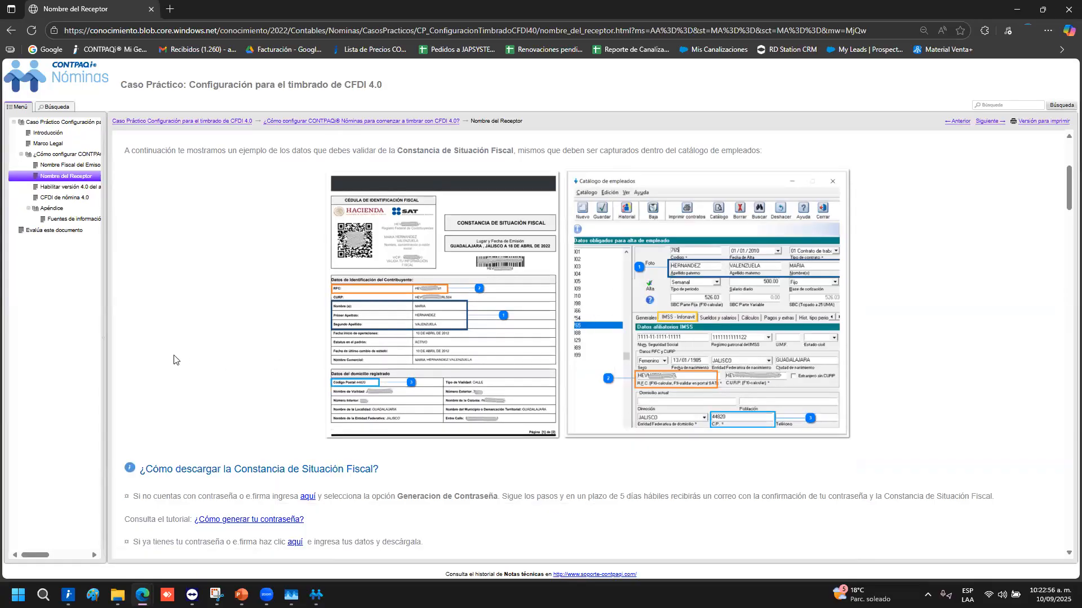
{"action": "scroll", "coordinate": [187, 390], "scroll_direction": "up", "scroll_amount": 1}
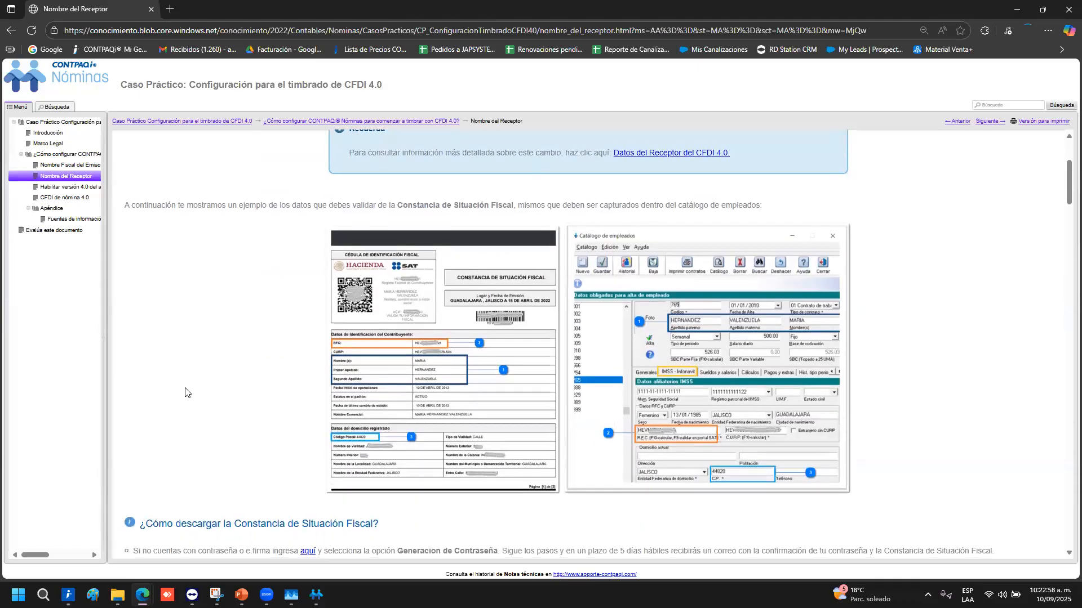
{"action": "scroll", "coordinate": [186, 392], "scroll_direction": "down", "scroll_amount": 2}
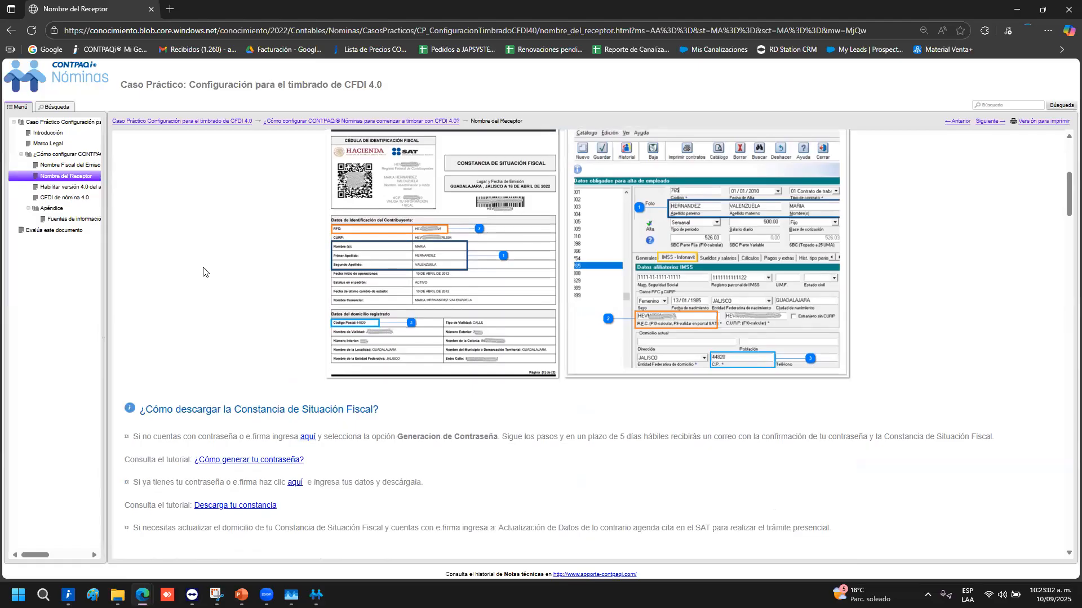
{"action": "scroll", "coordinate": [204, 265], "scroll_direction": "down", "scroll_amount": 2}
{"action": "scroll", "coordinate": [236, 268], "scroll_direction": "down", "scroll_amount": 7}
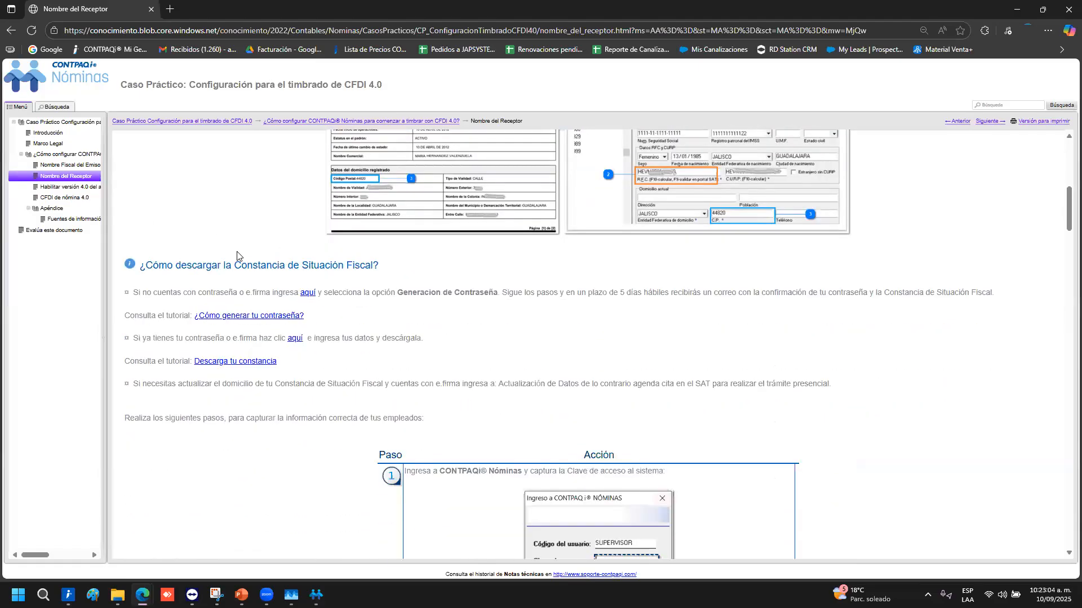
{"action": "scroll", "coordinate": [235, 268], "scroll_direction": "down", "scroll_amount": 13}
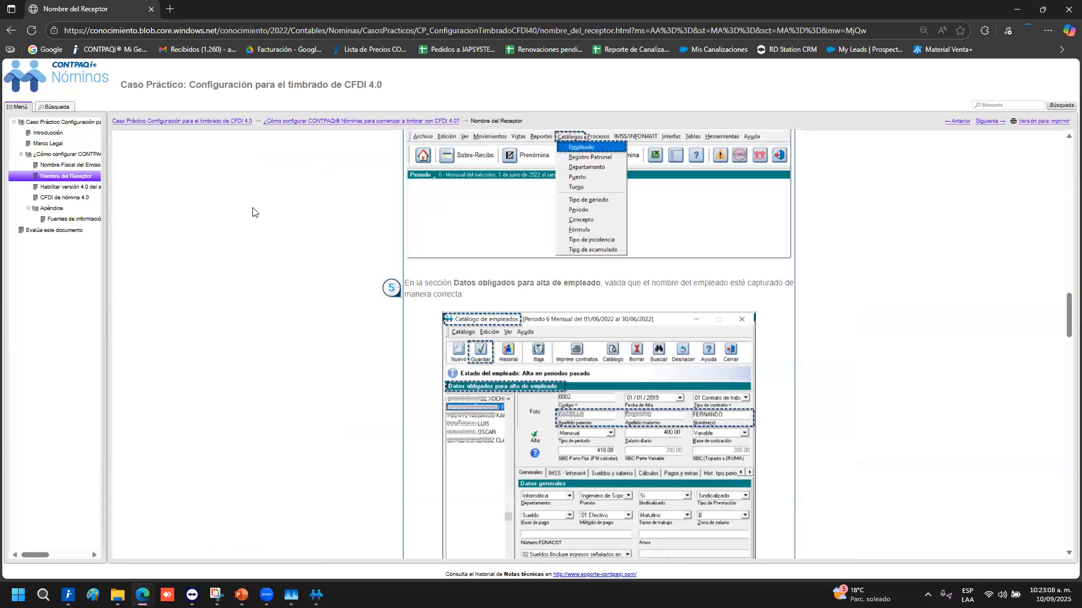
{"action": "scroll", "coordinate": [252, 211], "scroll_direction": "up", "scroll_amount": 4}
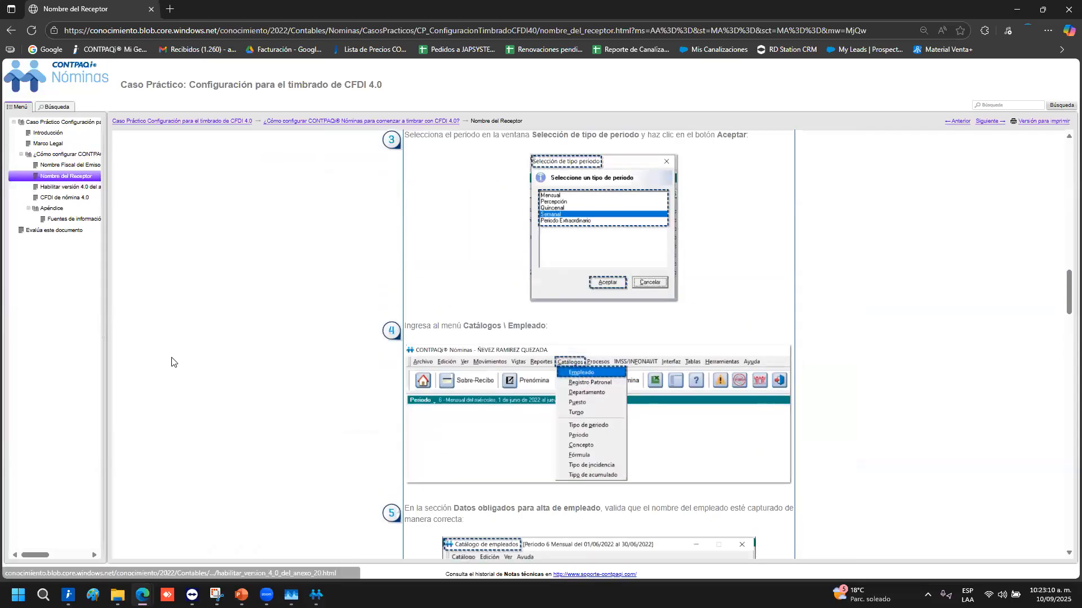
{"action": "scroll", "coordinate": [175, 354], "scroll_direction": "up", "scroll_amount": 3}
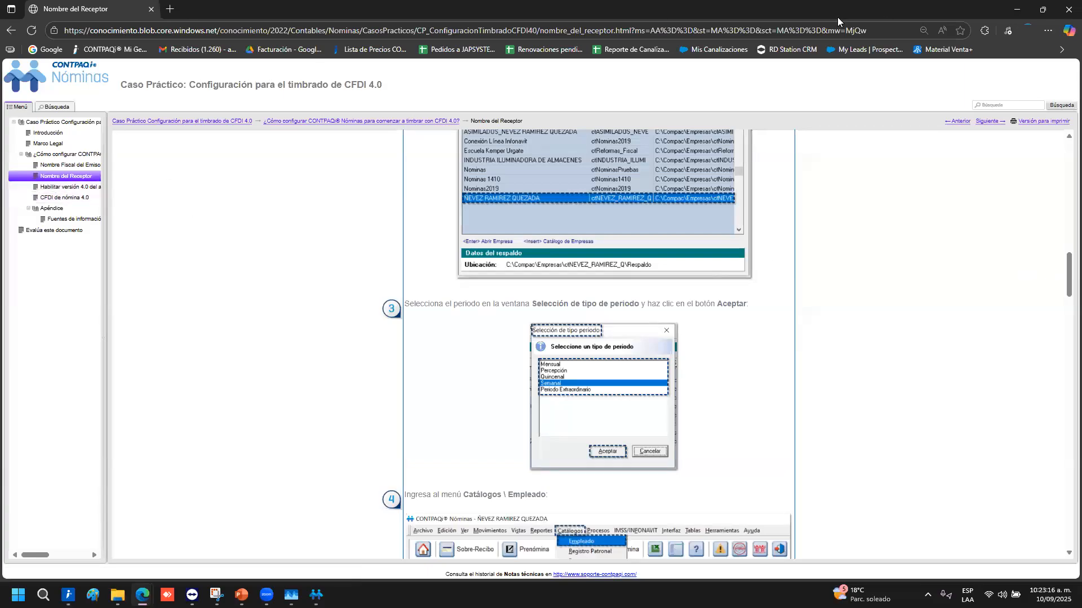
{"action": "left_click", "coordinate": [1018, 10]}
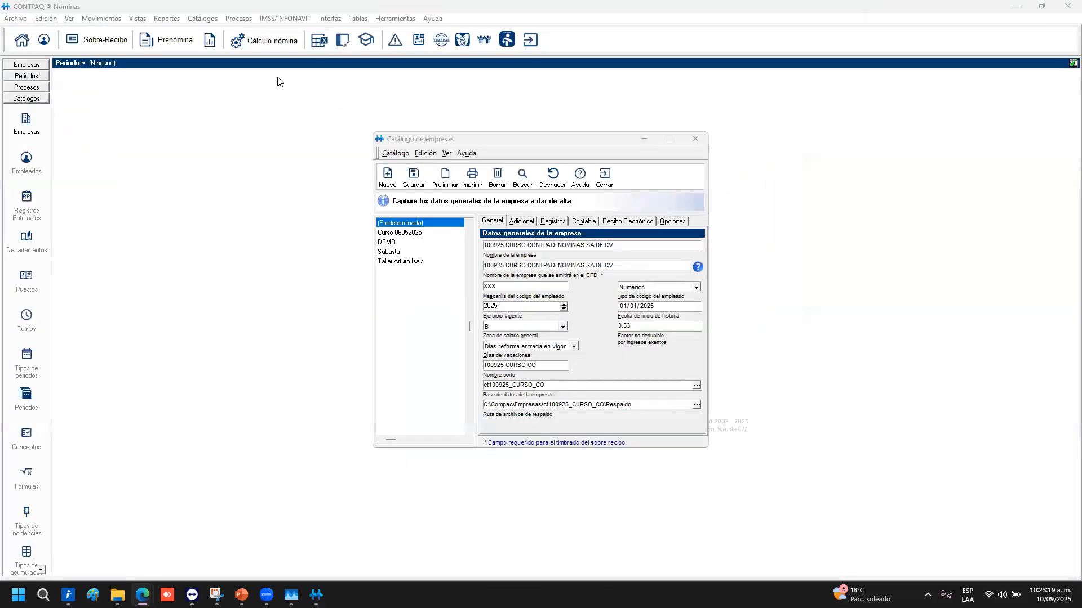
Set the CFDI company name to 'Computacion en accion'
{"action": "left_click_drag", "start_coordinate": [625, 265], "coordinate": [383, 232]}
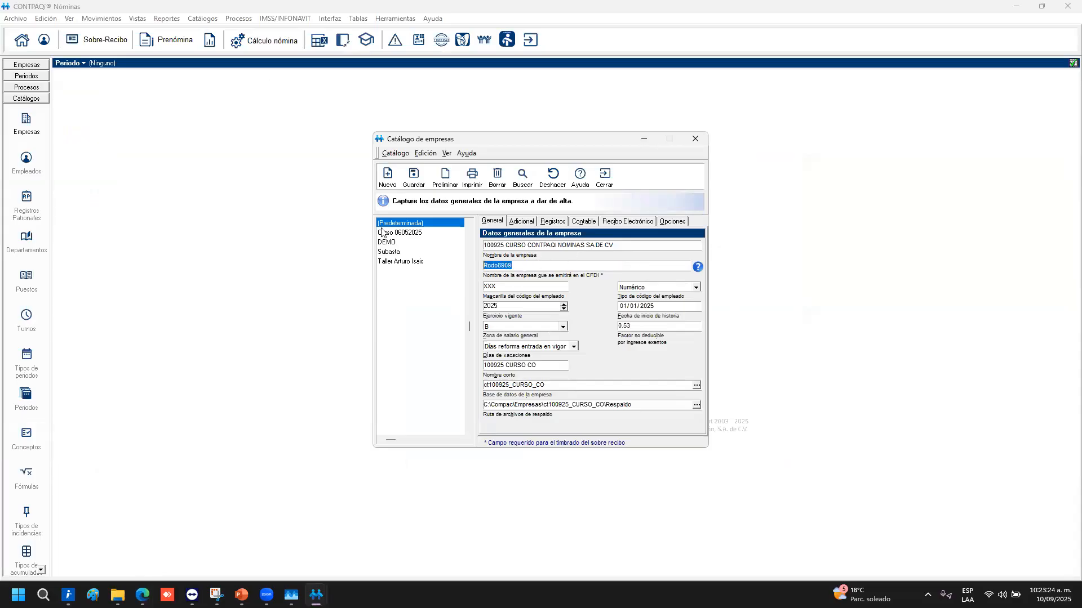
{"action": "key", "text": "BackSpace"}
{"action": "key", "text": "BackSpace"}
{"action": "key", "text": "BackSpace"}
Change the employee code mask from XXX to XXXX
{"action": "left_click", "coordinate": [544, 289]}
{"action": "double_click", "coordinate": [501, 288]}
{"action": "left_click", "coordinate": [501, 287]}
Keep the employee code type as Numérico and review the XXXX code mask
{"action": "left_click", "coordinate": [694, 288]}
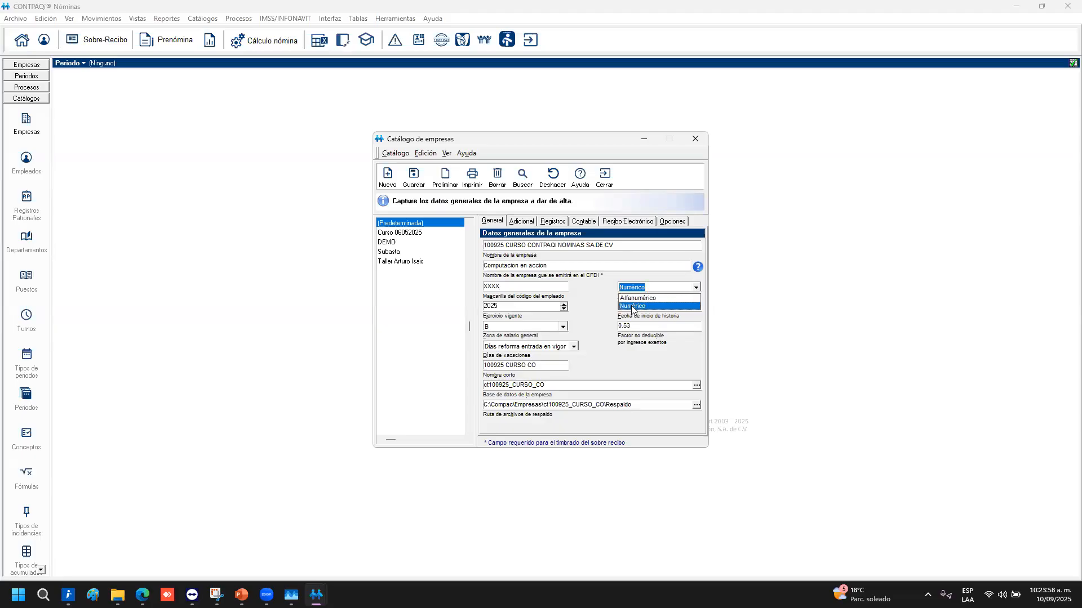
{"action": "left_click", "coordinate": [631, 305]}
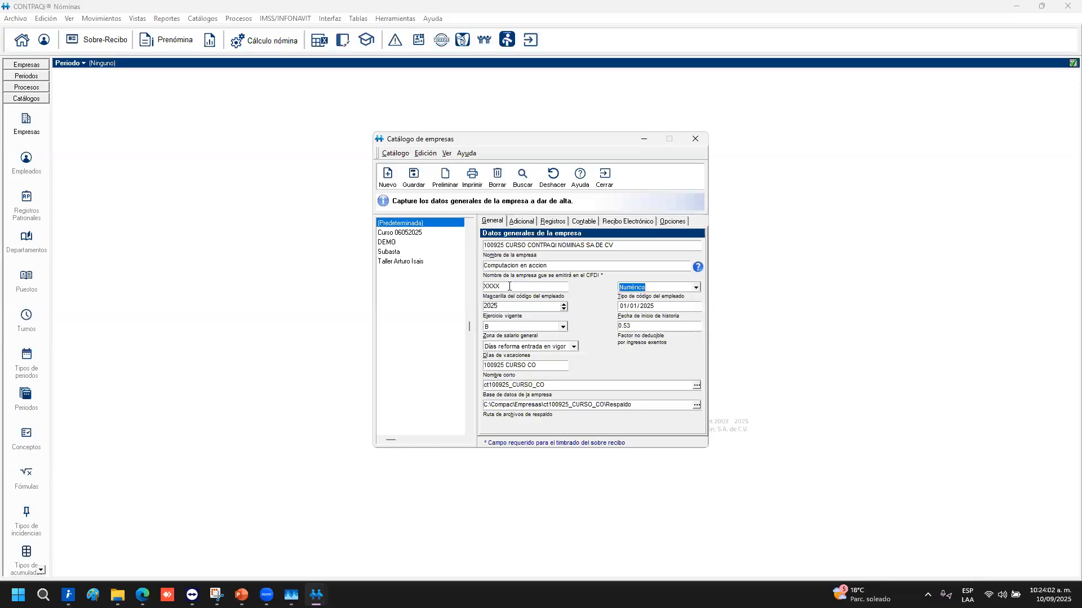
{"action": "key", "text": "shift+Tab"}
{"action": "left_click", "coordinate": [514, 287]}
{"action": "key", "text": "Tab"}
{"action": "key", "text": "Tab"}
{"action": "key", "text": "Tab"}
{"action": "key", "text": "Tab"}
Set salary zone A, non-deductible factor 0.53, and vacations to 'Días reforma entrada en vigor'
{"action": "left_click", "coordinate": [563, 327]}
{"action": "left_click", "coordinate": [518, 337]}
{"action": "left_click", "coordinate": [552, 330]}
{"action": "left_click", "coordinate": [552, 328]}
{"action": "left_click", "coordinate": [652, 327]}
{"action": "left_click", "coordinate": [573, 347]}
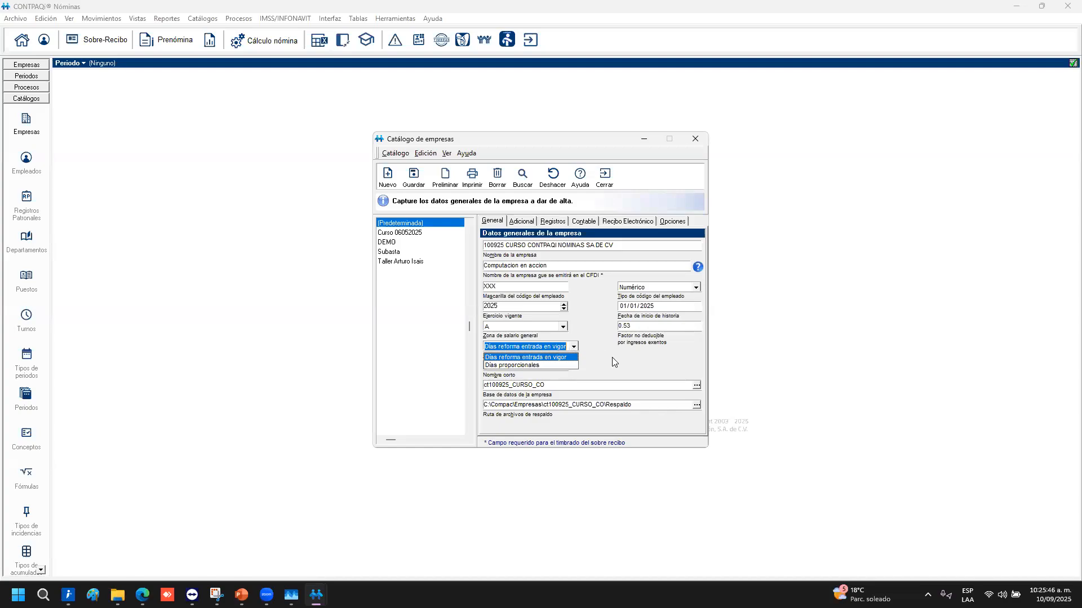
{"action": "left_click", "coordinate": [612, 358]}
{"action": "left_click", "coordinate": [572, 348]}
{"action": "left_click", "coordinate": [669, 341]}
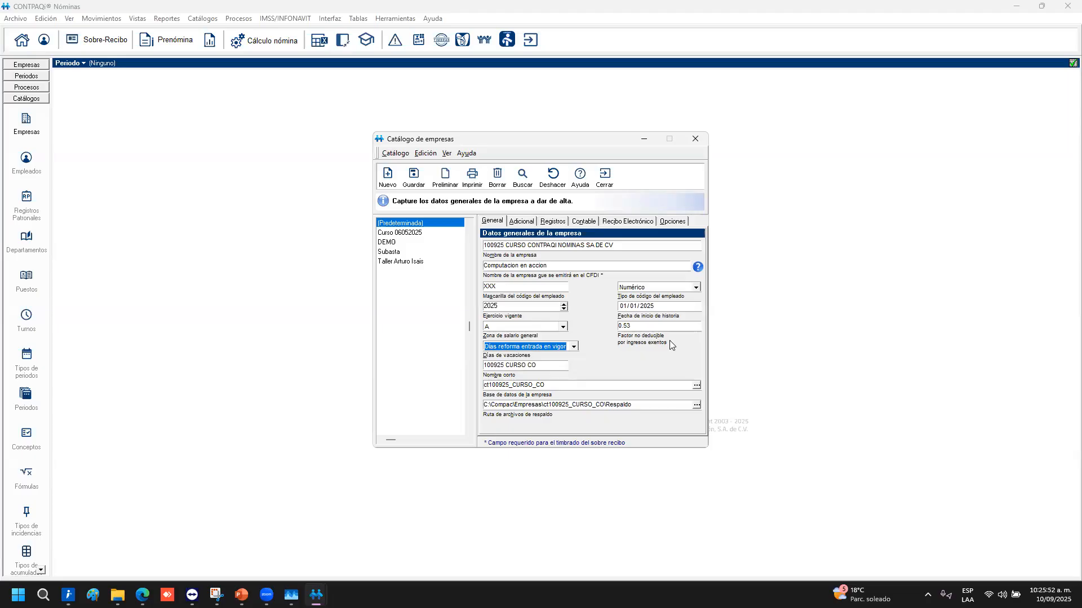
Highlight short name 100925 CURSO CO, the database name and backup path, then show the Adicional page
{"action": "left_click_drag", "start_coordinate": [548, 368], "coordinate": [472, 369]}
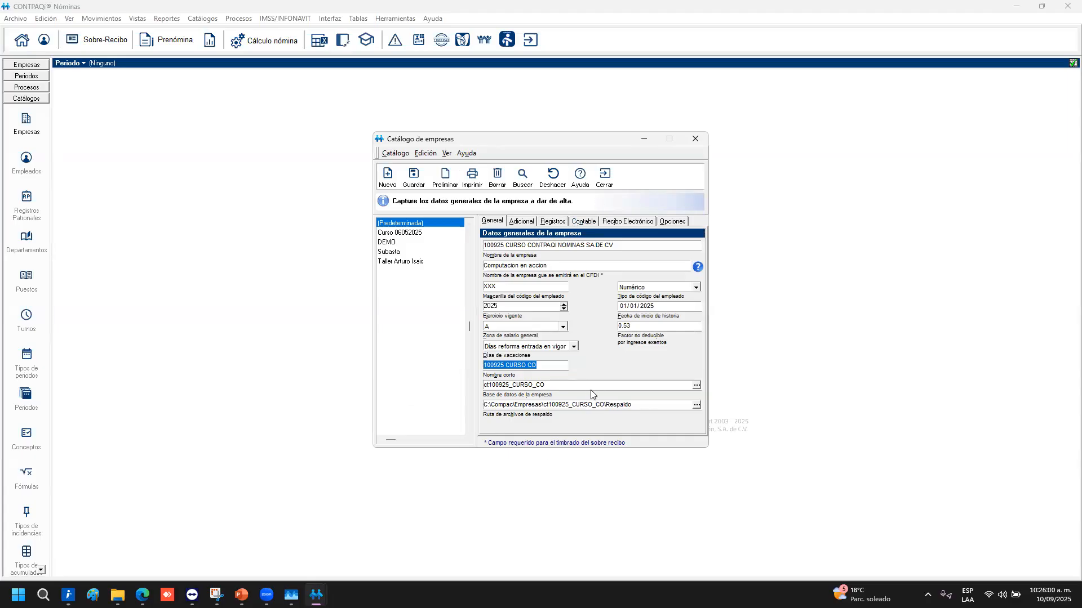
{"action": "left_click_drag", "start_coordinate": [546, 385], "coordinate": [484, 405]}
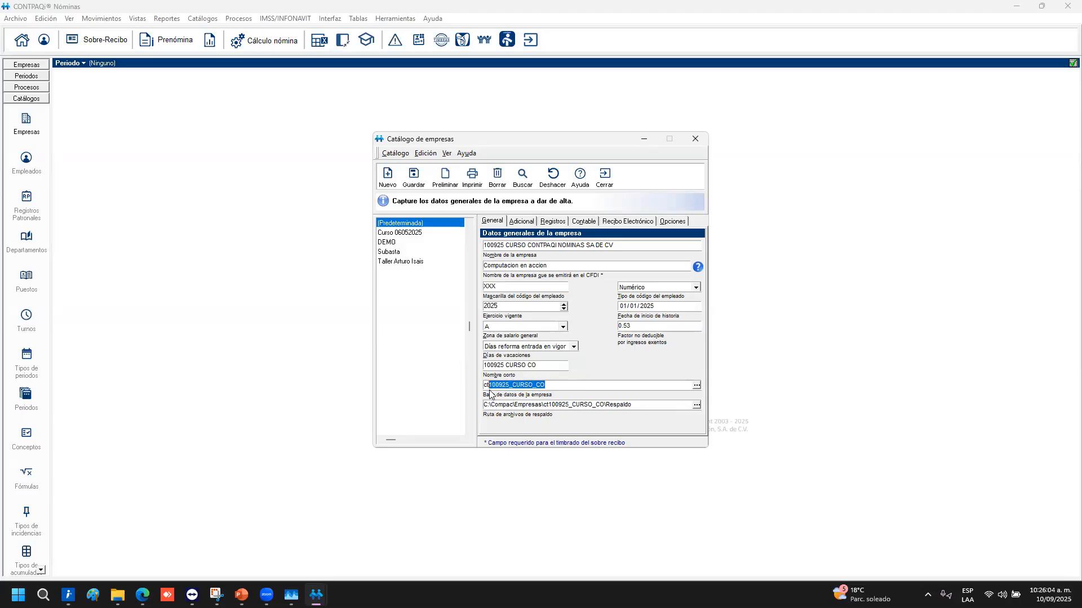
{"action": "left_click_drag", "start_coordinate": [489, 385], "coordinate": [476, 383]}
{"action": "left_click_drag", "start_coordinate": [634, 405], "coordinate": [483, 406]}
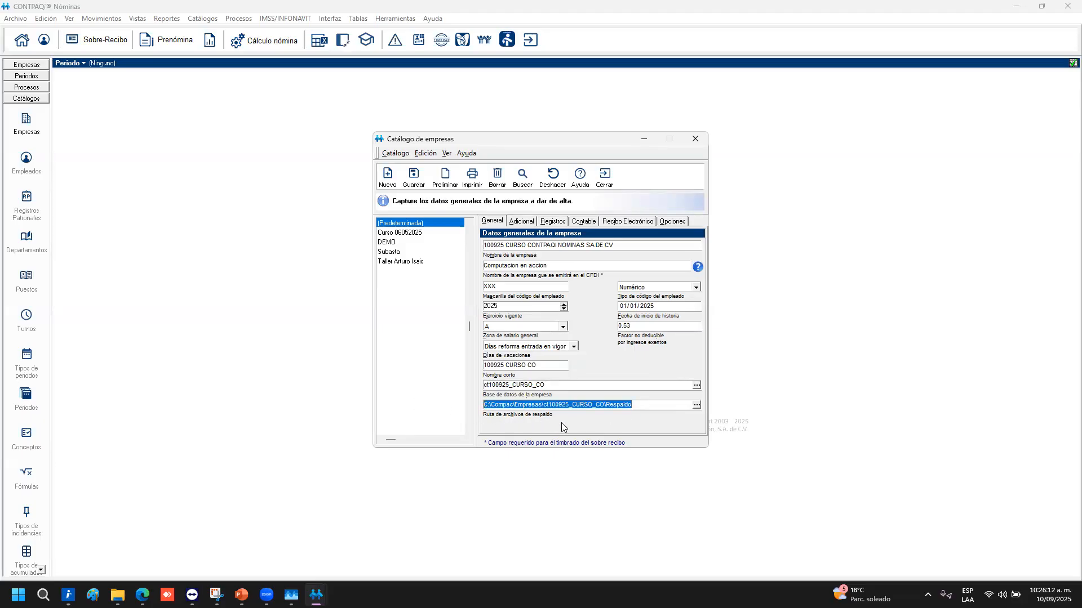
{"action": "left_click_drag", "start_coordinate": [606, 405], "coordinate": [450, 406]}
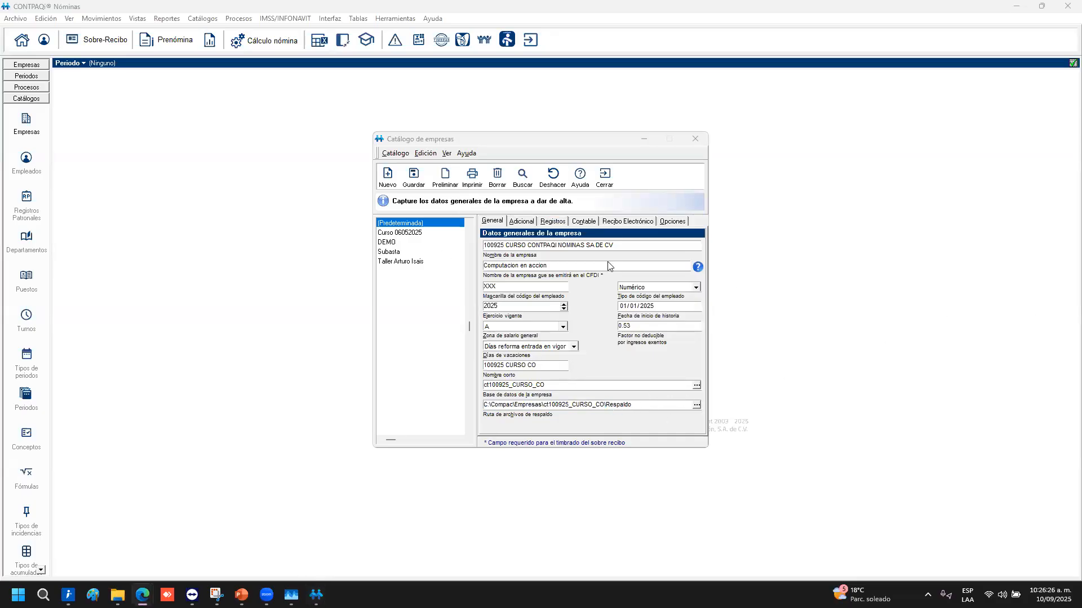
{"action": "left_click", "coordinate": [521, 221]}
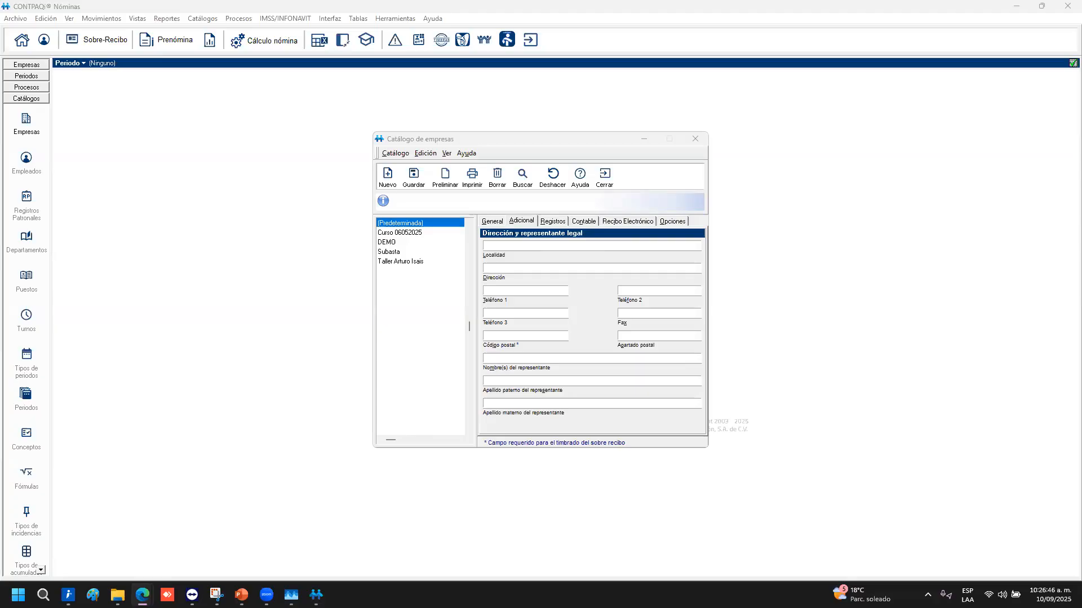
Enter postal code 01000 and choose fiscal regime 601 General de Ley Personas Morales
{"action": "left_click", "coordinate": [538, 333]}
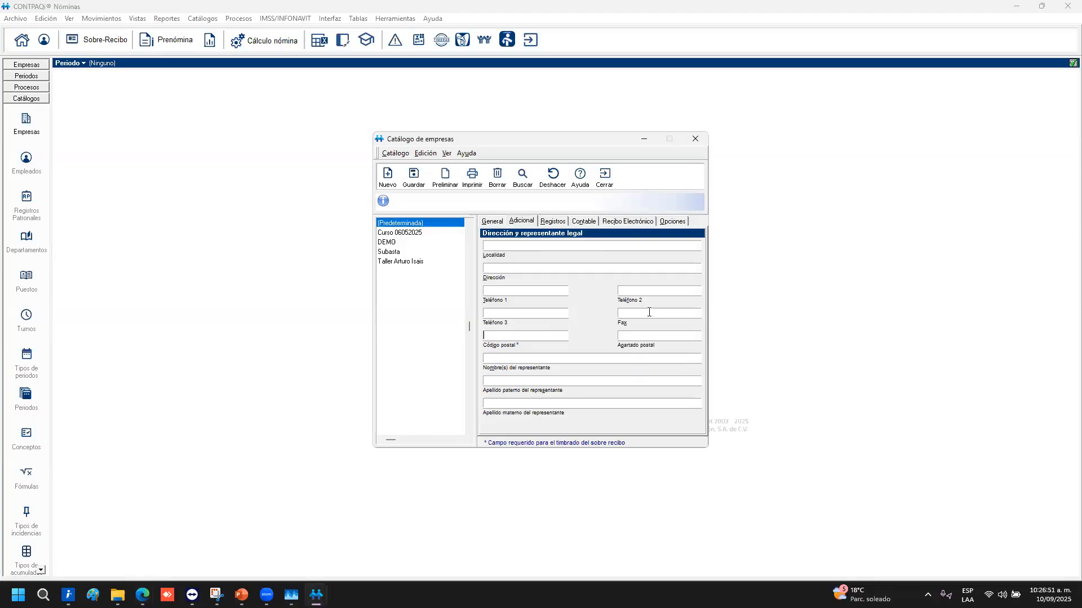
{"action": "type", "text": "01000"}
{"action": "left_click", "coordinate": [552, 222]}
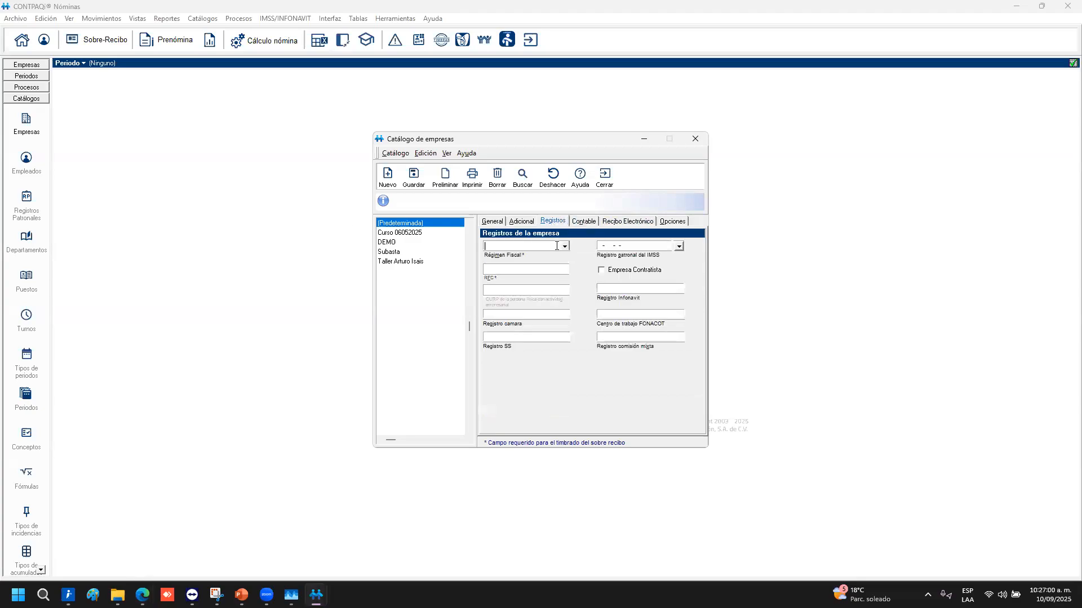
{"action": "left_click", "coordinate": [565, 246]}
{"action": "left_click", "coordinate": [518, 257]}
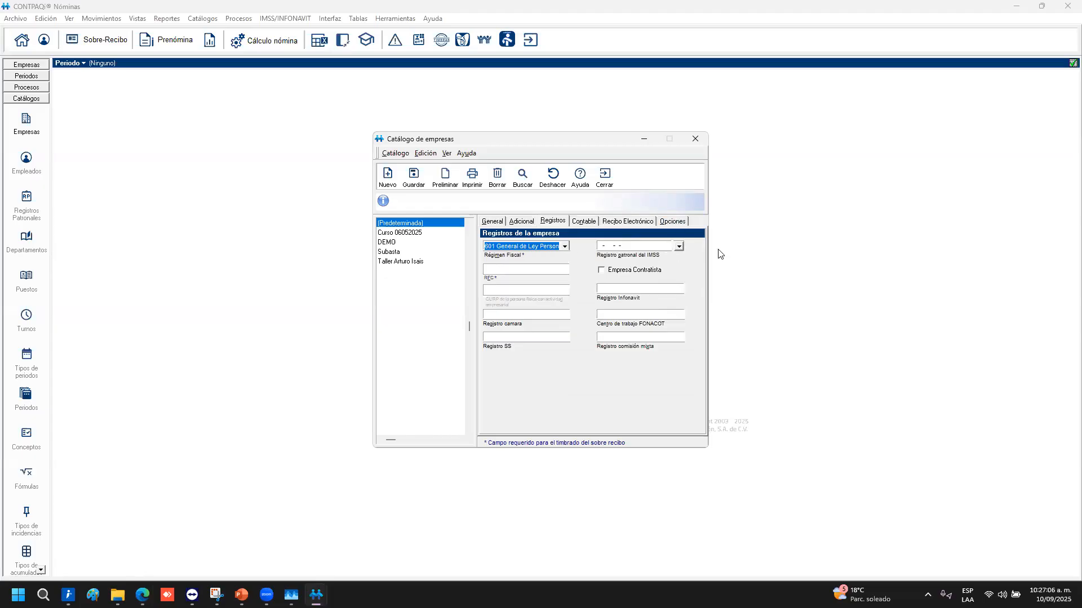
Paste the copied IMSS employer registration number into its field
{"action": "key", "text": "alt+Tab"}
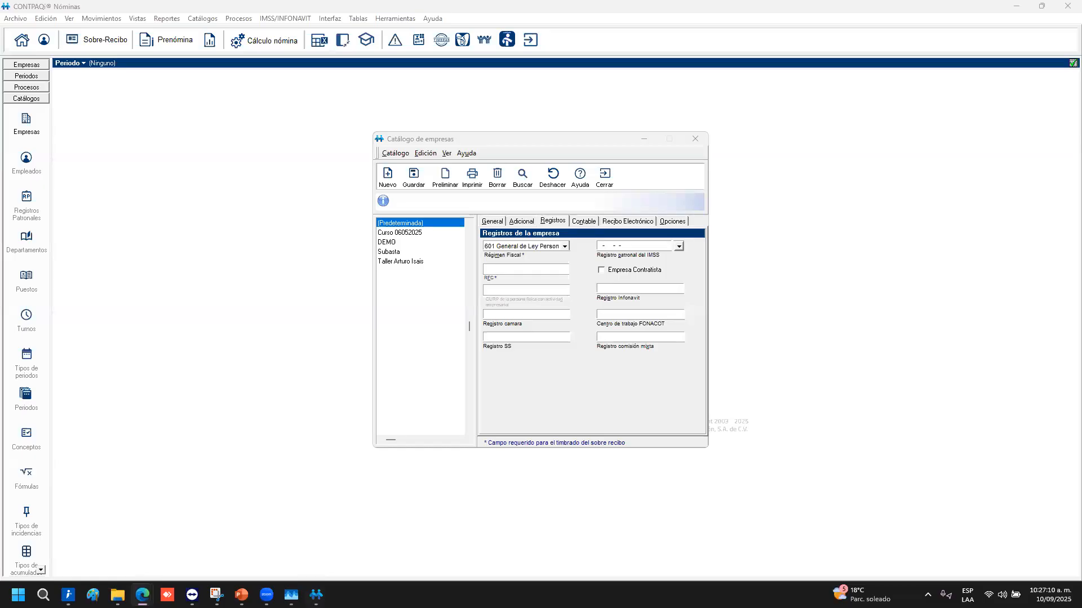
{"action": "left_click", "coordinate": [621, 246]}
{"action": "key", "text": "ctrl+v"}
Enter the locality Miguel Hidalgo, Ciudad de México and the company's street address
{"action": "left_click", "coordinate": [521, 221]}
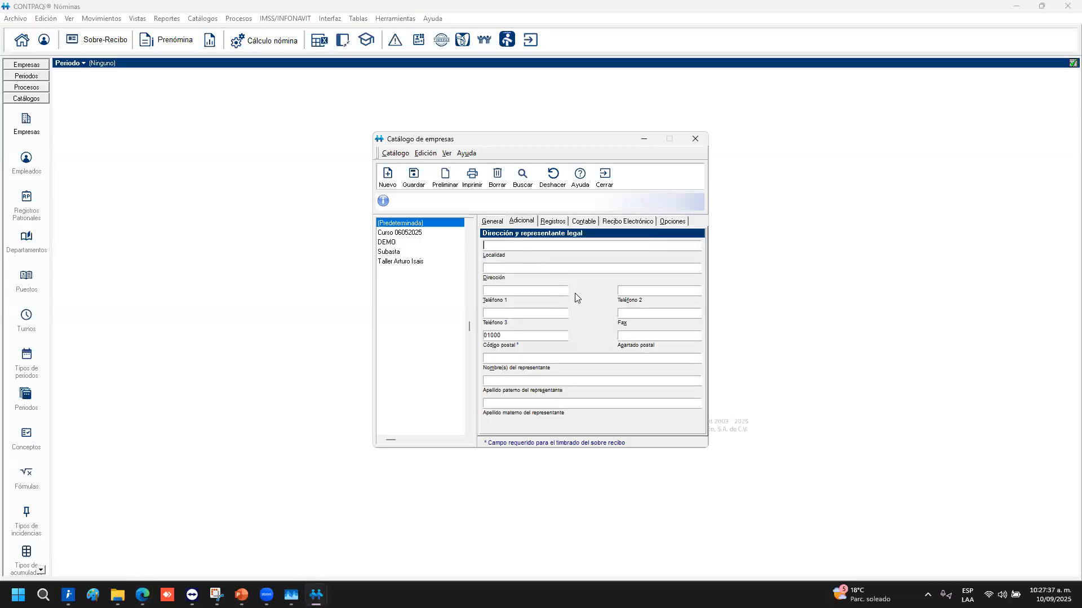
{"action": "type", "text": "Miguel"}
{"action": "type", "text": "Hidalgo, Ciudad de Me"}
{"action": "key", "text": "BackSpace"}
{"action": "type", "text": "éxico"}
{"action": "key", "text": "Tab"}
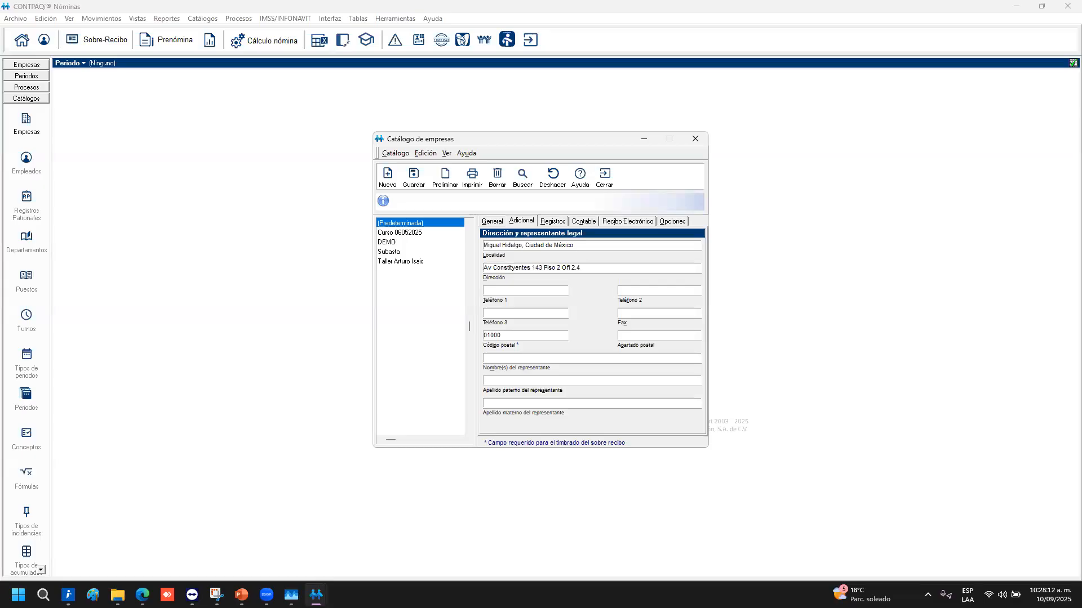
Replace the postal code with 11850 and enter the legal representative's first name and surnames
{"action": "key", "text": "Tab"}
{"action": "key", "text": "Tab"}
{"action": "key", "text": "BackSpace"}
{"action": "key", "text": "BackSpace"}
{"action": "key", "text": "BackSpace"}
{"action": "key", "text": "BackSpace"}
On the Registros page, type the first letters of the company's RFC
{"action": "left_click", "coordinate": [550, 223]}
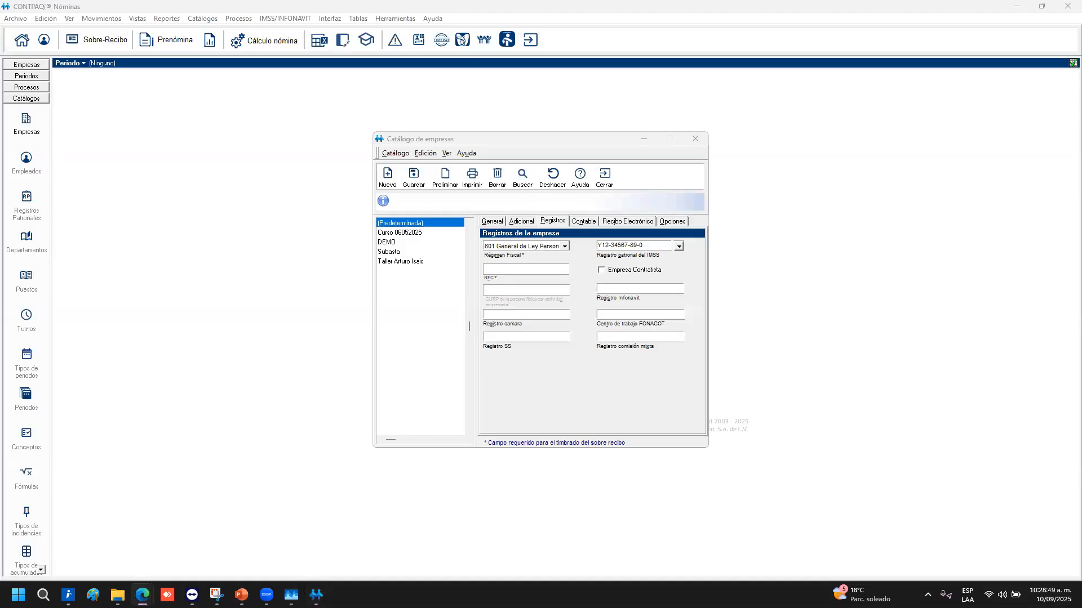
{"action": "left_click", "coordinate": [515, 272]}
{"action": "left_click", "coordinate": [516, 272]}
{"action": "type", "text": "EKU"}
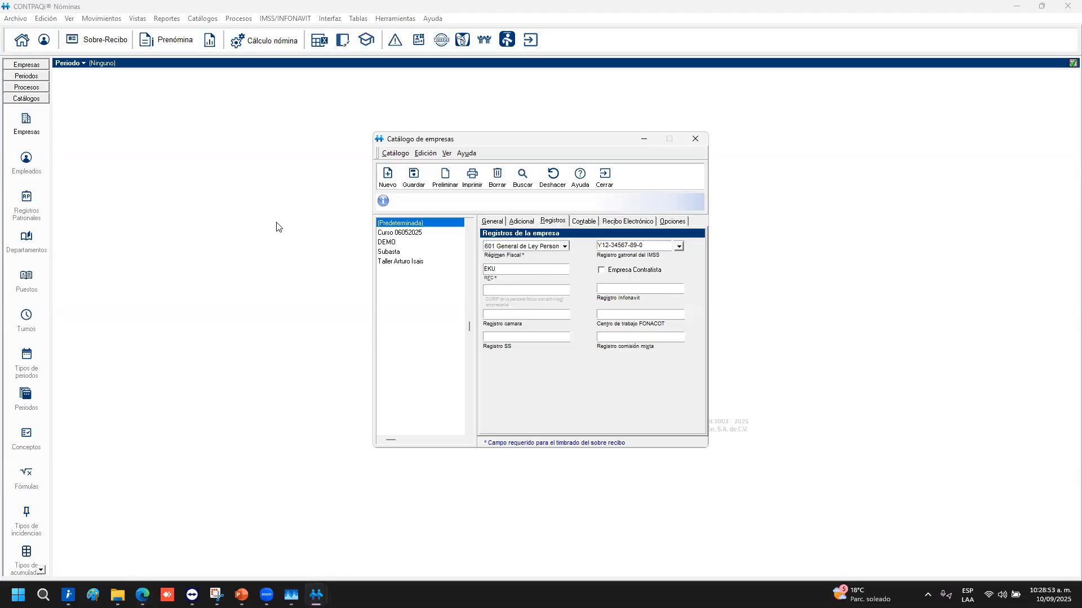
In TALLER NOMINAS, make the certificate folder's name editable and select its RFC portion
{"action": "left_click", "coordinate": [118, 595]}
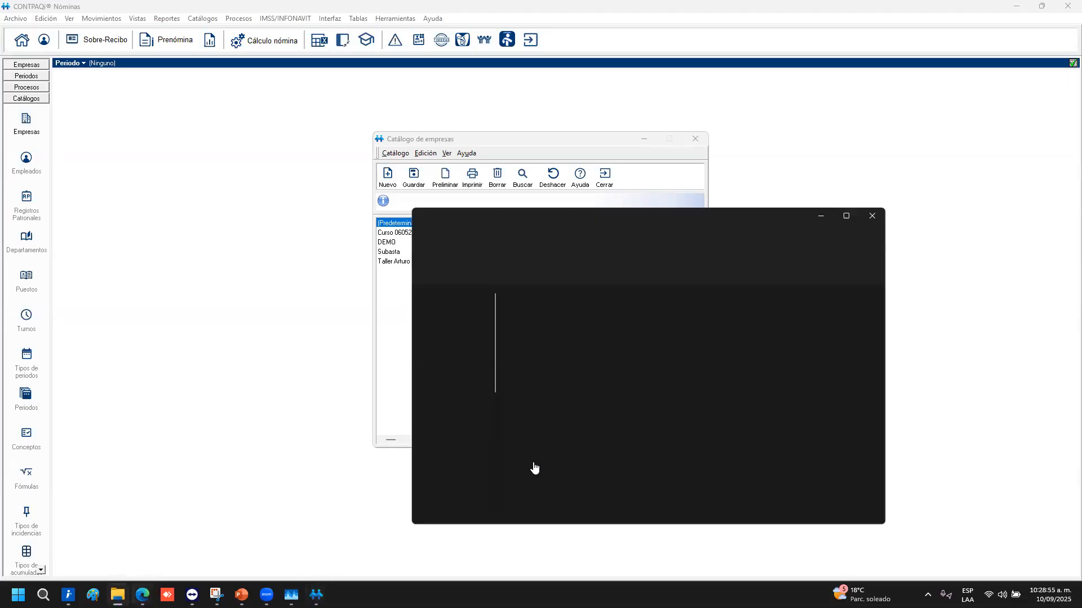
{"action": "scroll", "coordinate": [585, 469], "scroll_direction": "up", "scroll_amount": 3}
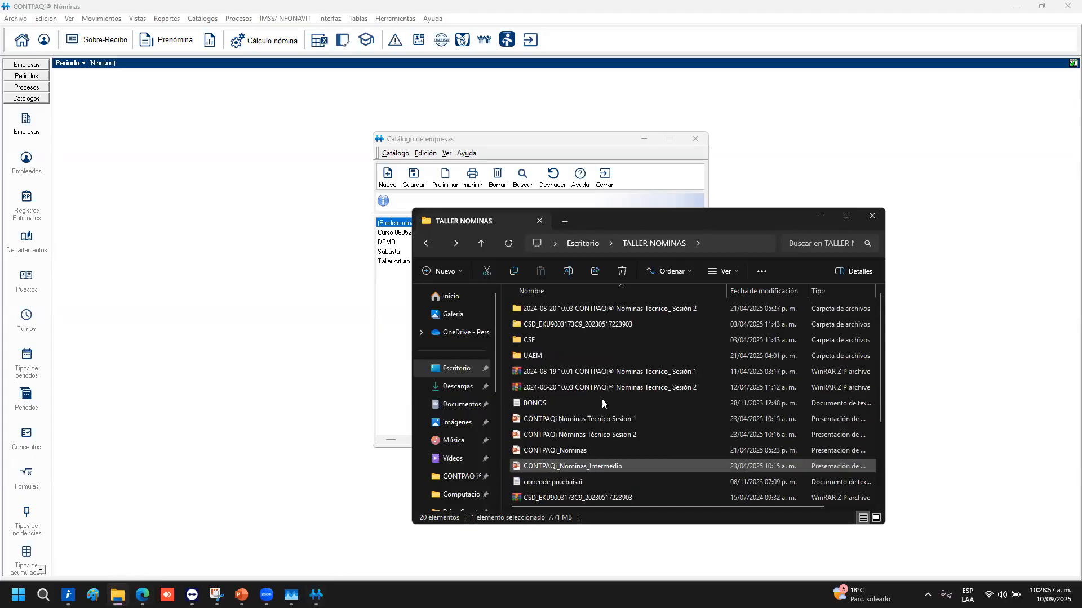
{"action": "left_click", "coordinate": [610, 324]}
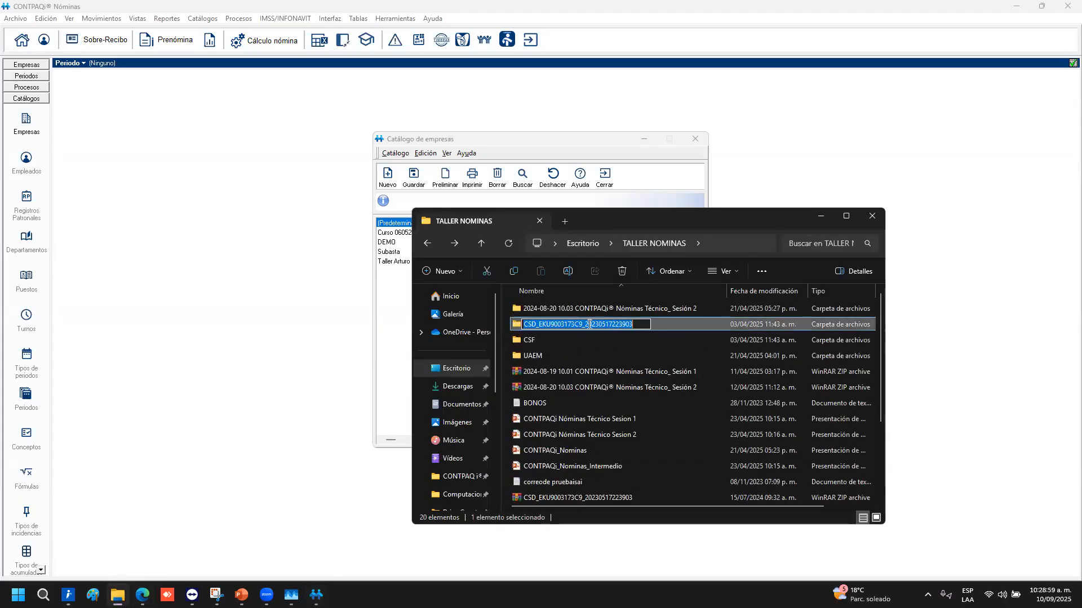
{"action": "key", "text": "F2"}
{"action": "left_click_drag", "start_coordinate": [582, 325], "coordinate": [539, 325]}
Replace the partial RFC with the pasted full RFC, then point out the Infonavit and FONACOT fields
{"action": "left_click", "coordinate": [628, 203]}
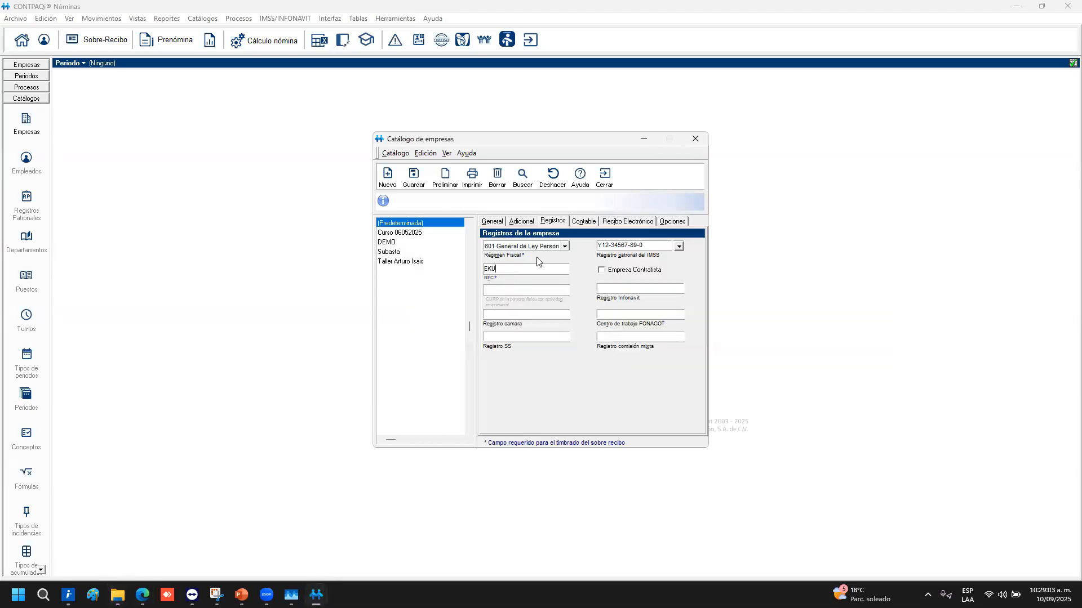
{"action": "left_click_drag", "start_coordinate": [504, 272], "coordinate": [440, 262]}
{"action": "type", "text": "EKU9003173C9"}
{"action": "key", "text": "Tab"}
{"action": "left_click", "coordinate": [659, 288]}
{"action": "left_click", "coordinate": [667, 318]}
Open the Contable page and review the CONTABILIDAD and BANCOS databases with account structure 1-1-2-2
{"action": "left_click", "coordinate": [581, 225]}
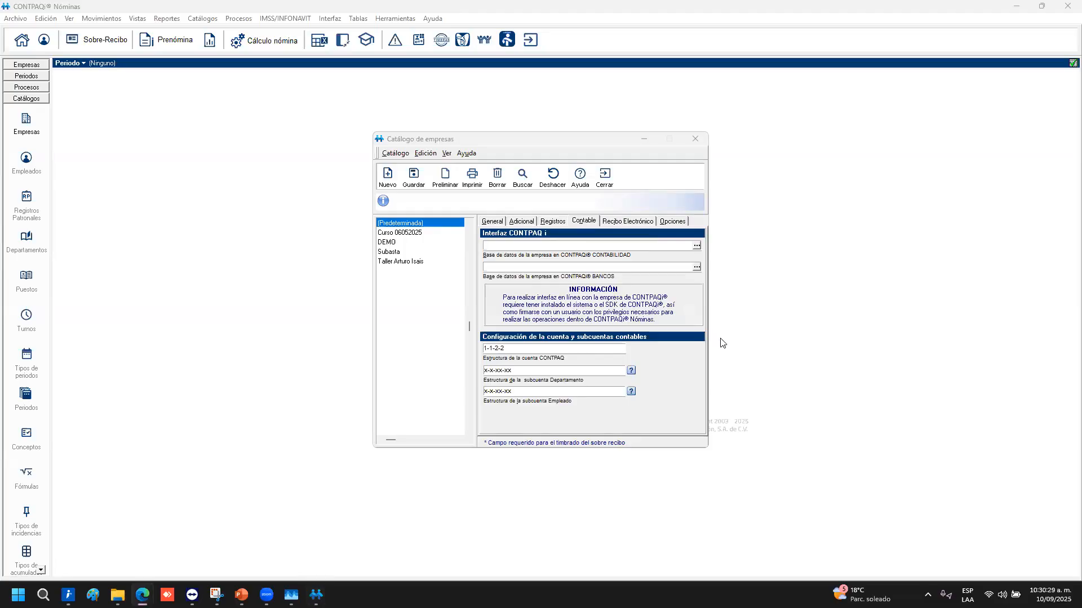
{"action": "left_click", "coordinate": [535, 264]}
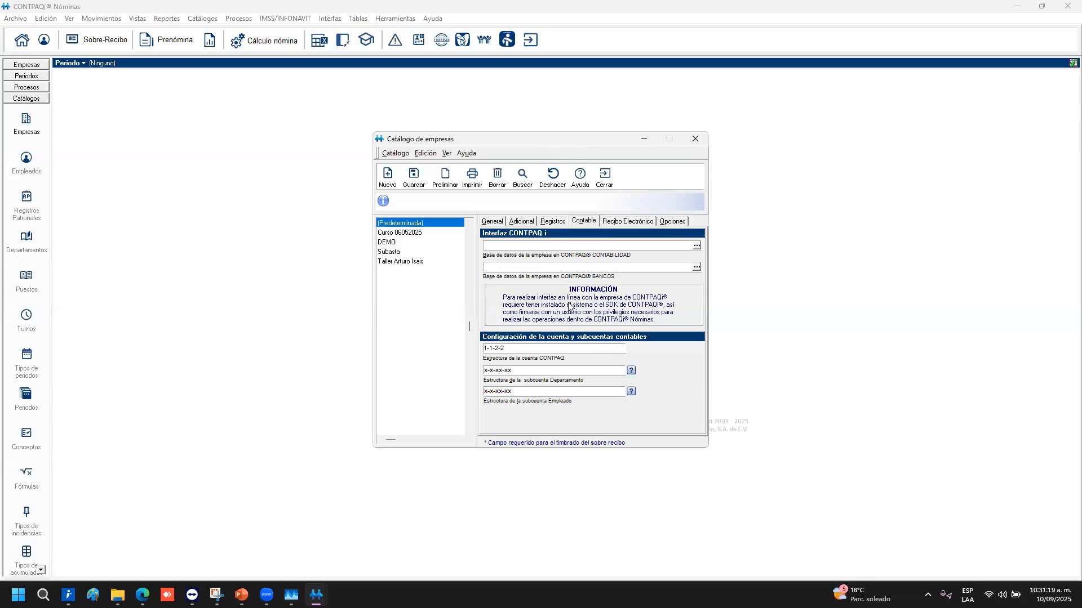
{"action": "left_click", "coordinate": [518, 271]}
{"action": "left_click", "coordinate": [526, 348]}
{"action": "double_click", "coordinate": [487, 348]}
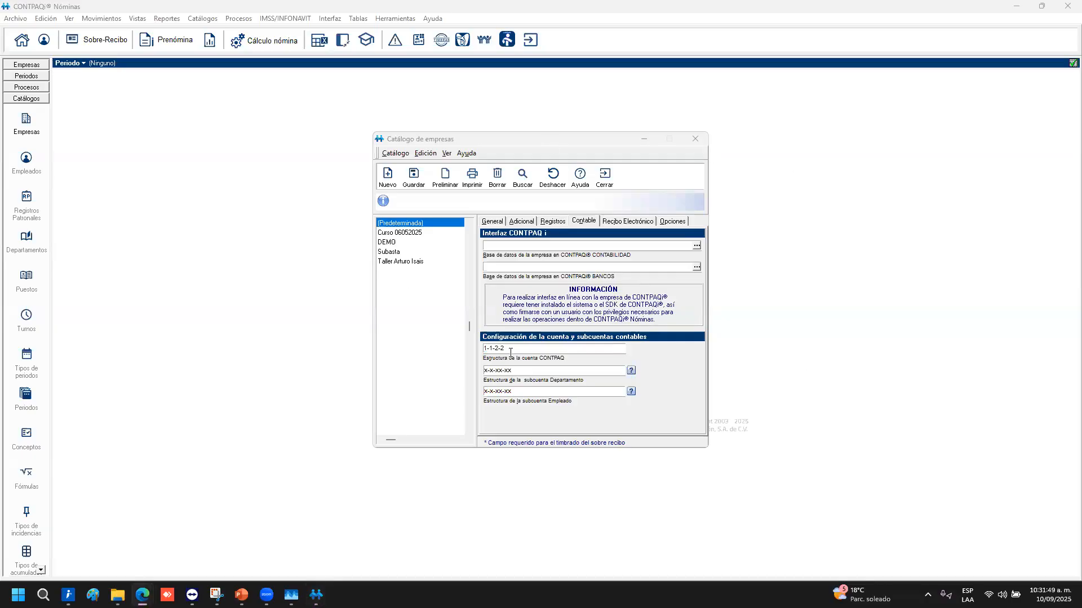
{"action": "left_click_drag", "start_coordinate": [508, 351], "coordinate": [441, 353]}
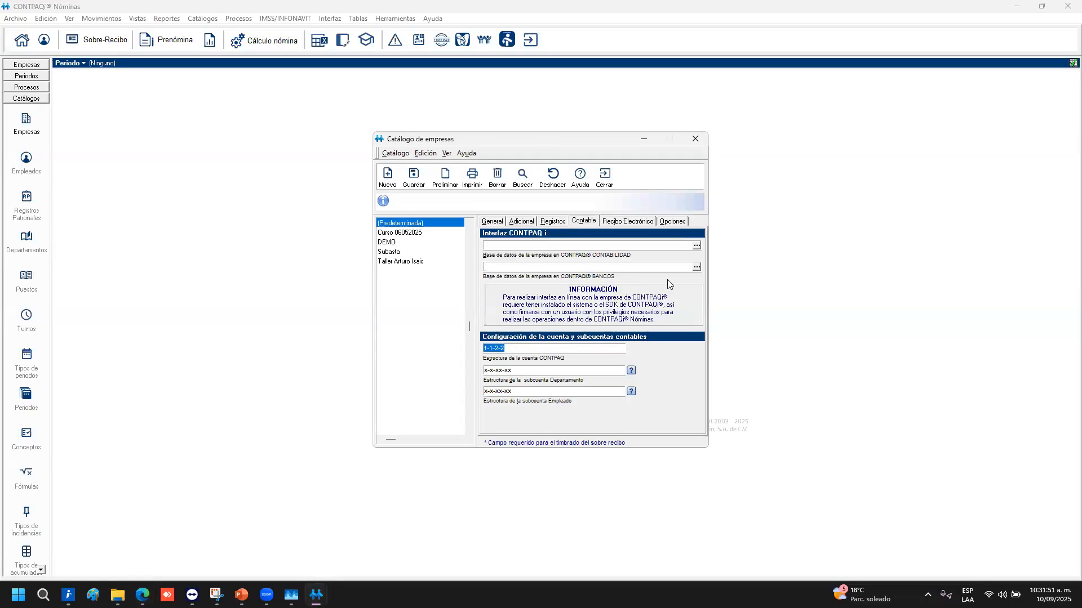
{"action": "left_click", "coordinate": [596, 246]}
Enable issuing electronically sealed receipts and acknowledge the confirmation notice
{"action": "left_click", "coordinate": [628, 221]}
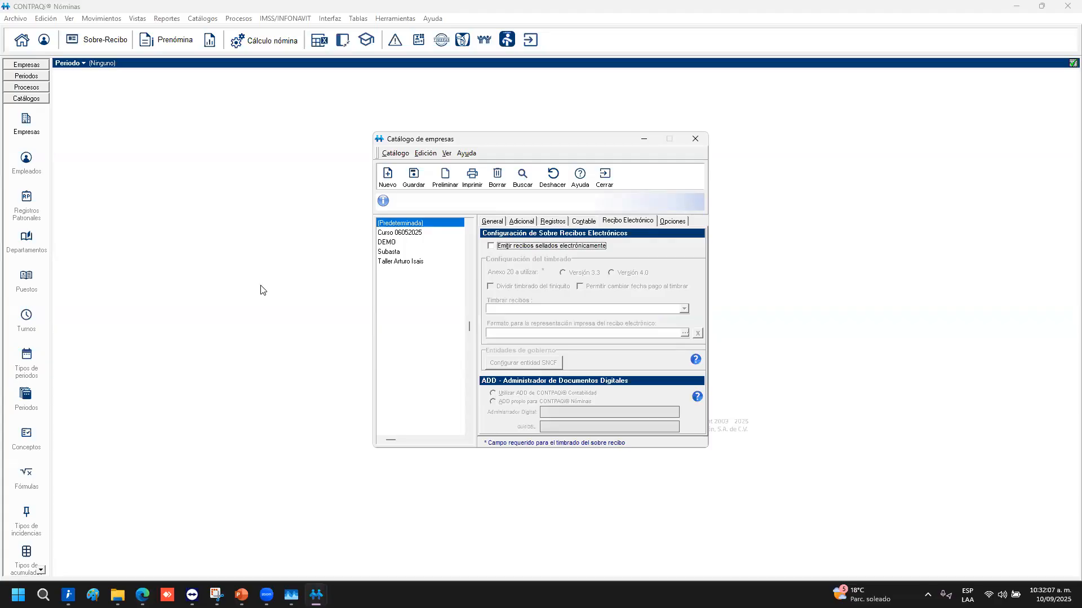
{"action": "left_click", "coordinate": [515, 247]}
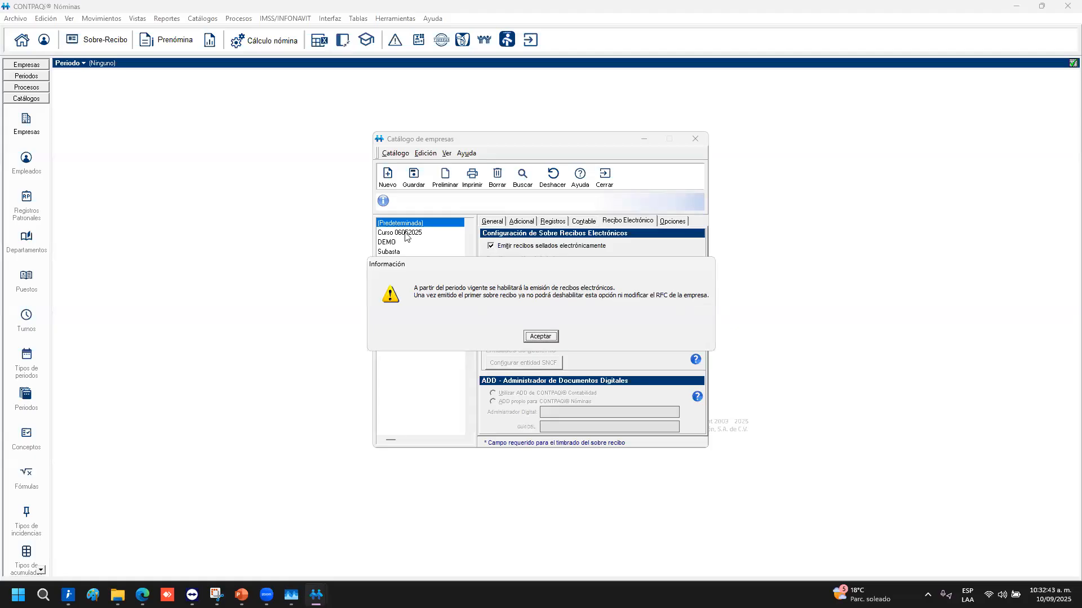
{"action": "left_click", "coordinate": [532, 338]}
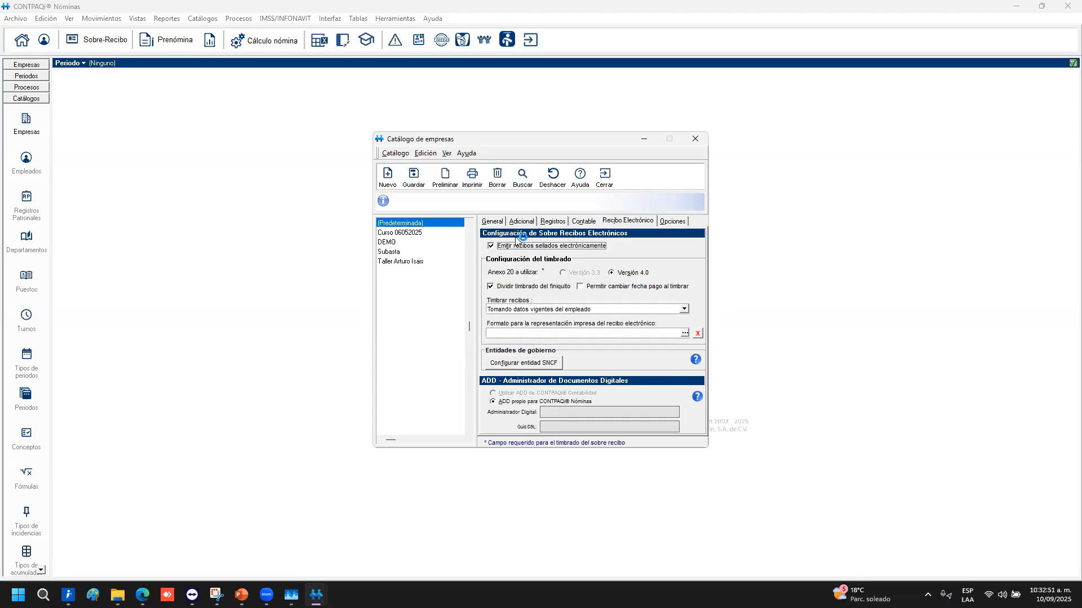
Turn on 'Dividir timbrado del finiquito', dismissing the settlement CFDI notice
{"action": "left_click", "coordinate": [580, 291]}
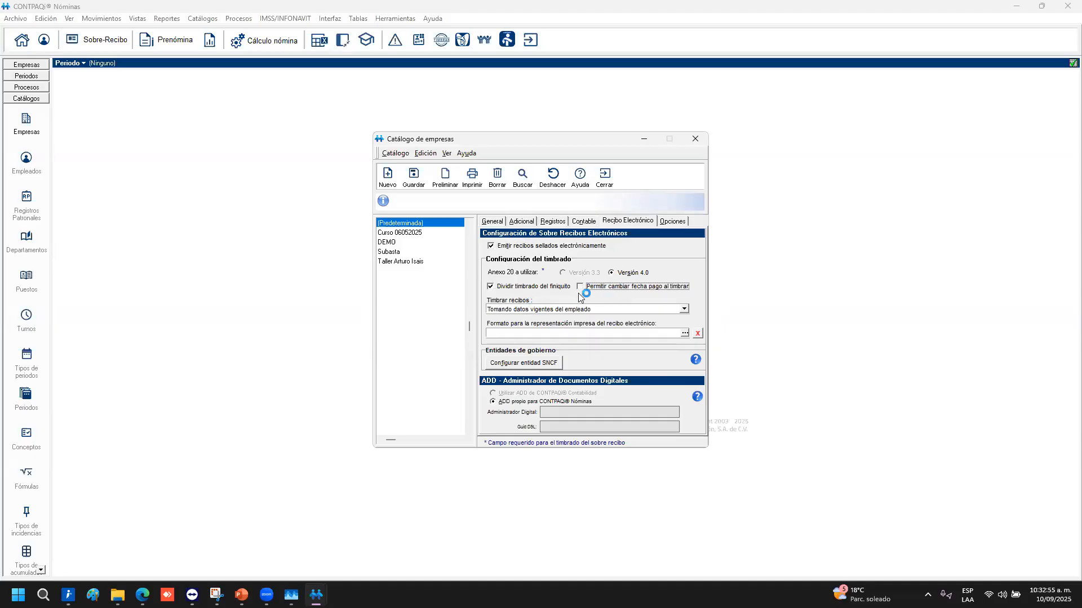
{"action": "left_click", "coordinate": [539, 291]}
{"action": "left_click", "coordinate": [543, 338]}
{"action": "left_click", "coordinate": [535, 287]}
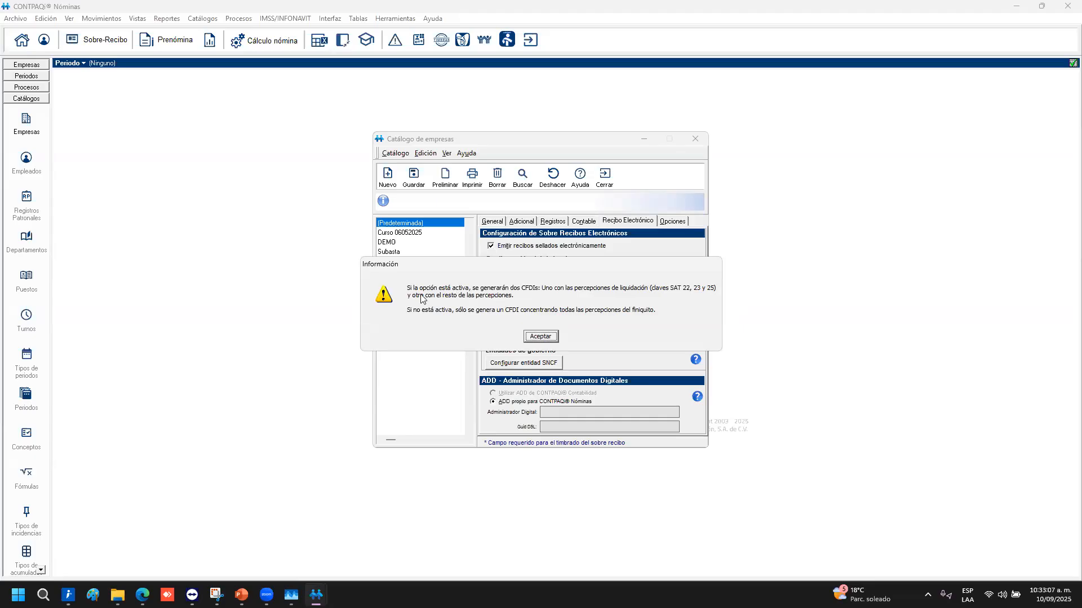
{"action": "left_click", "coordinate": [540, 337]}
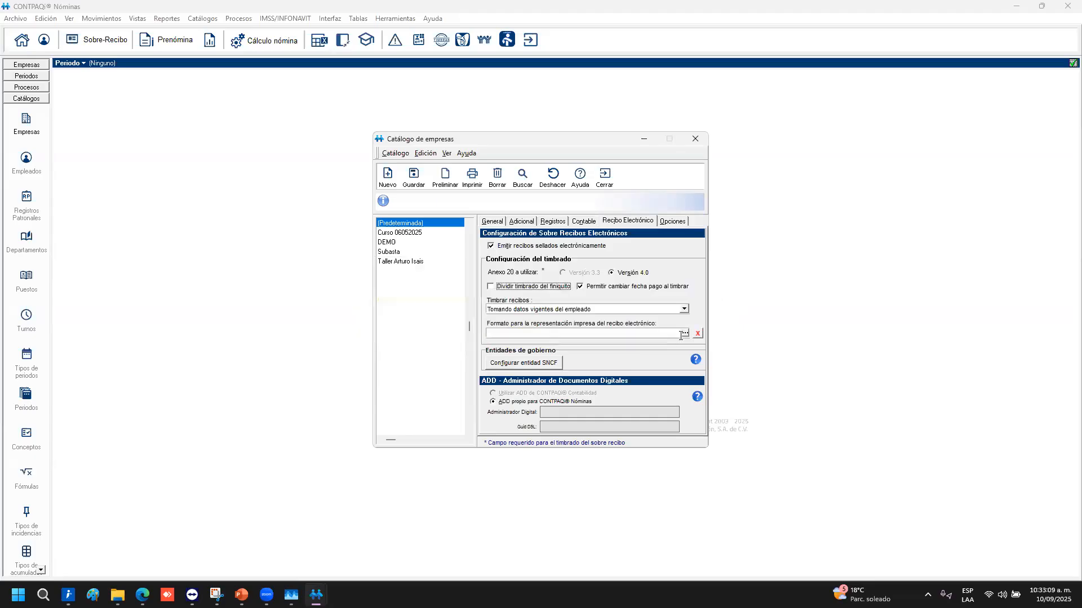
{"action": "left_click", "coordinate": [534, 287]}
Keep 'Permitir cambiar fecha pago al timbrar' on and stamping 'Tomando datos vigentes del empleado'
{"action": "left_click", "coordinate": [609, 288]}
{"action": "left_click", "coordinate": [603, 289]}
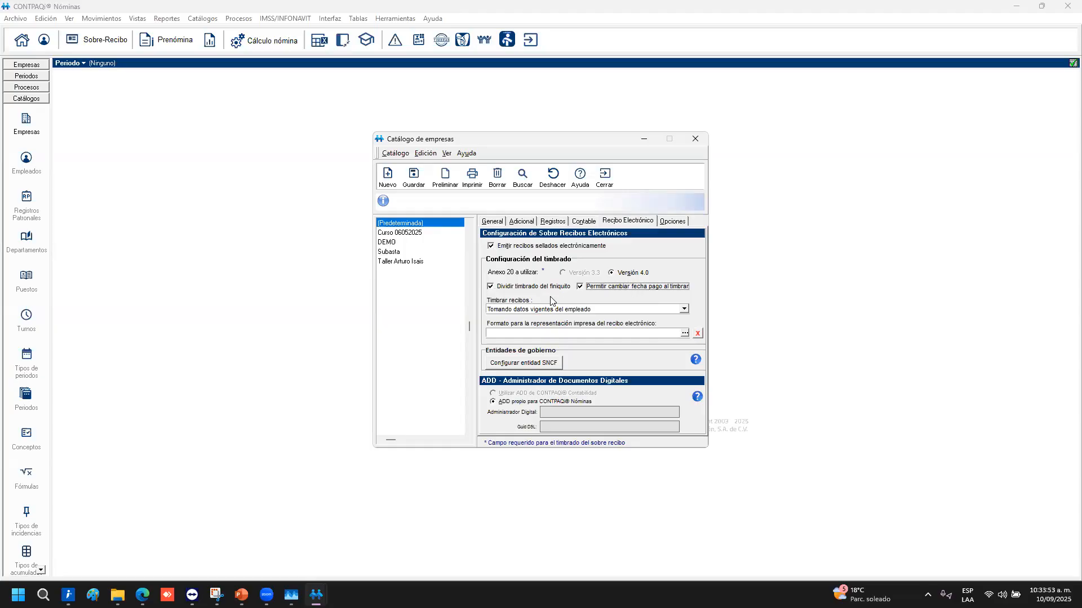
{"action": "left_click", "coordinate": [685, 309]}
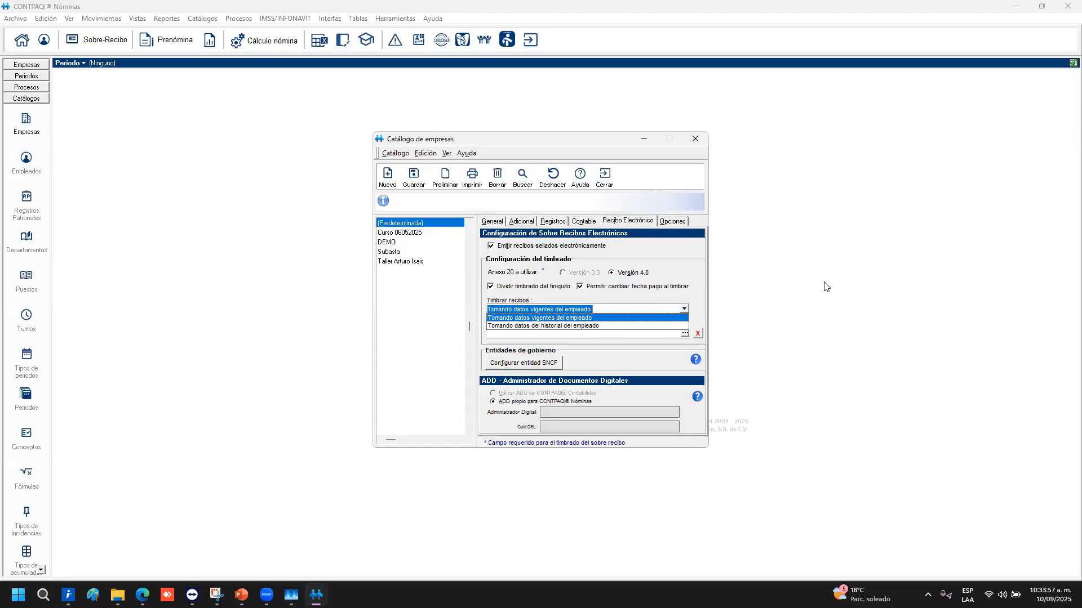
{"action": "left_click", "coordinate": [644, 296]}
{"action": "left_click", "coordinate": [684, 308]}
{"action": "left_click", "coordinate": [697, 271]}
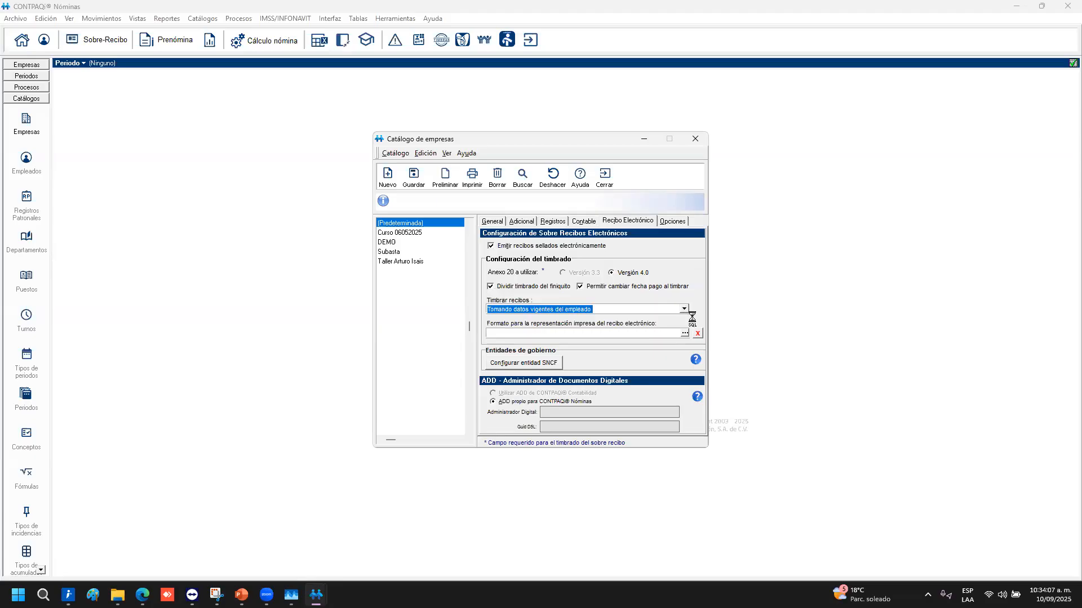
{"action": "left_click", "coordinate": [684, 309]}
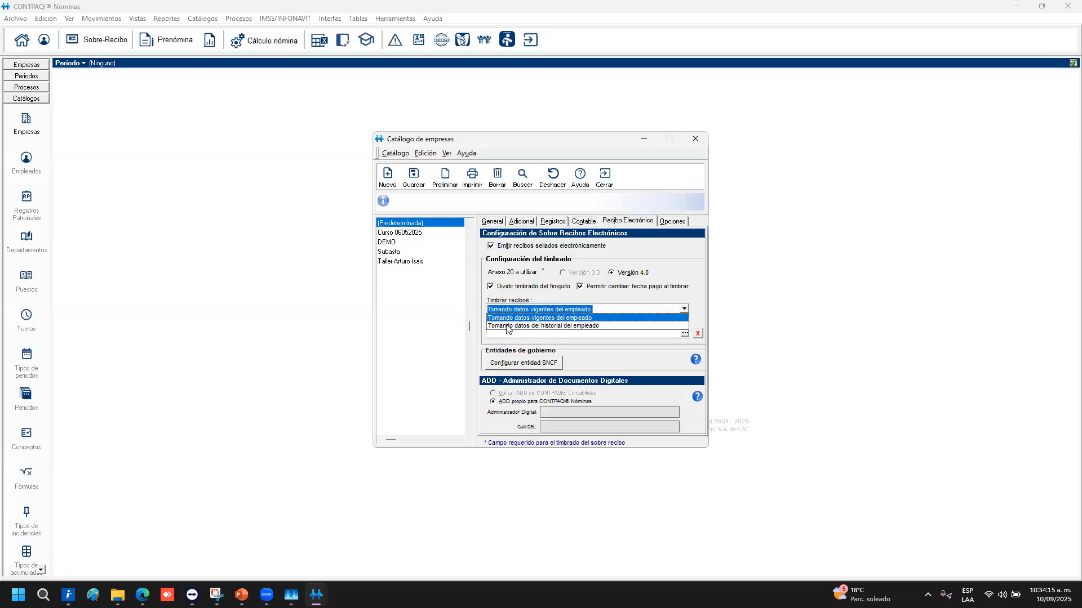
{"action": "left_click", "coordinate": [609, 294]}
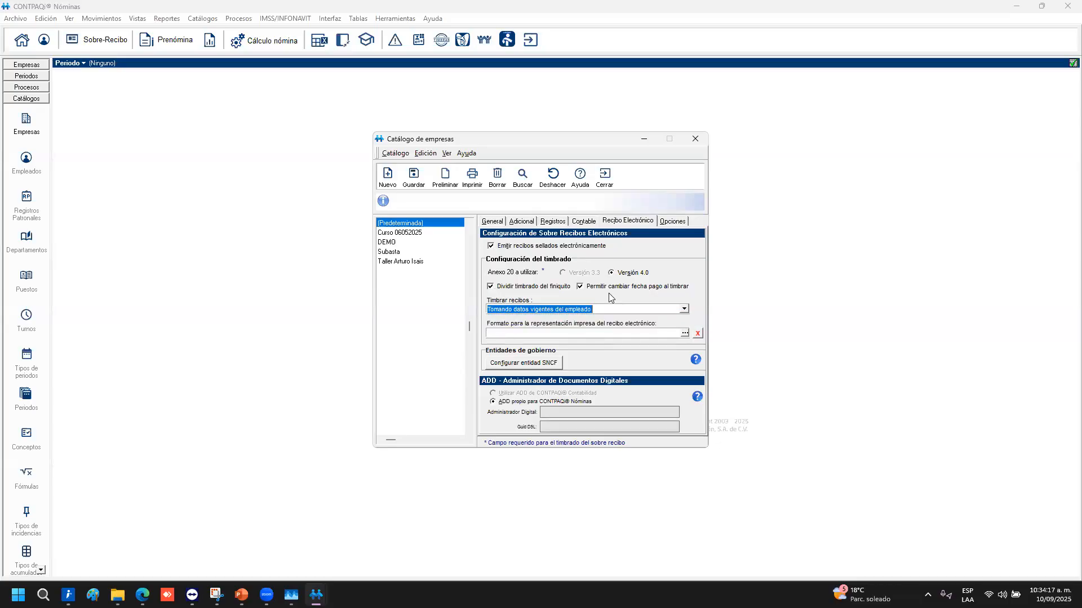
{"action": "left_click", "coordinate": [580, 285]}
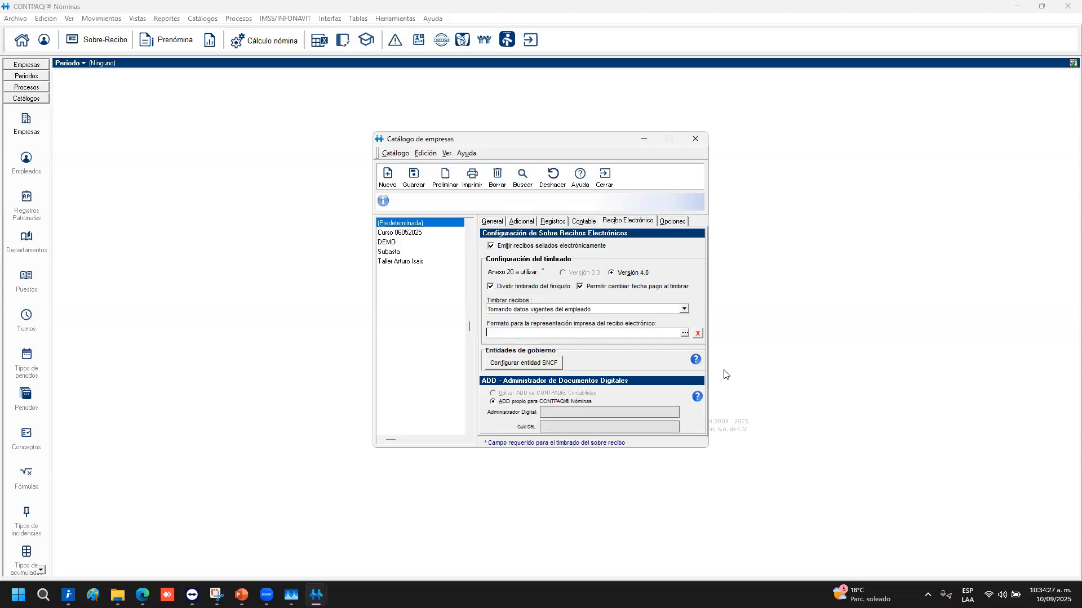
Pick Plantilla_Nomina_SinConceptoCero_CFDI.rdl from the printed-format list opened with the '...' button
{"action": "left_click", "coordinate": [684, 333]}
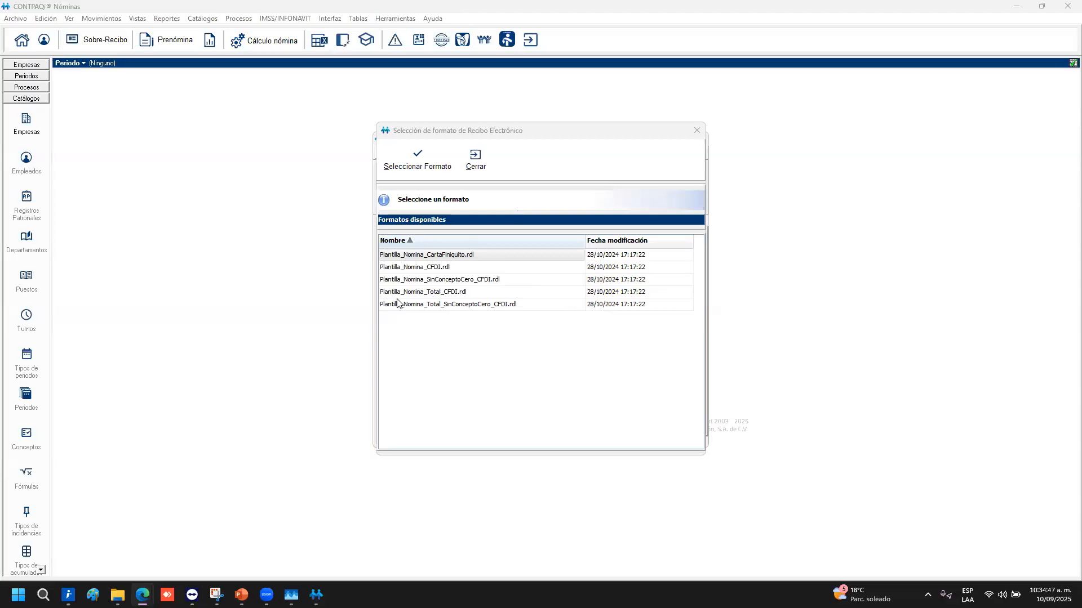
{"action": "double_click", "coordinate": [432, 281]}
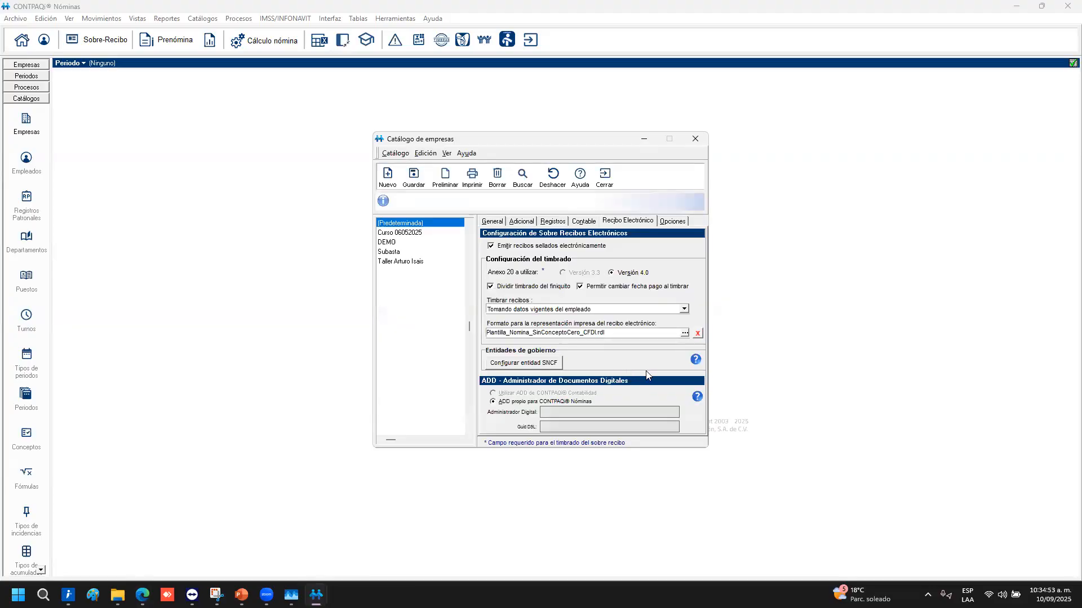
{"action": "left_click", "coordinate": [543, 365]}
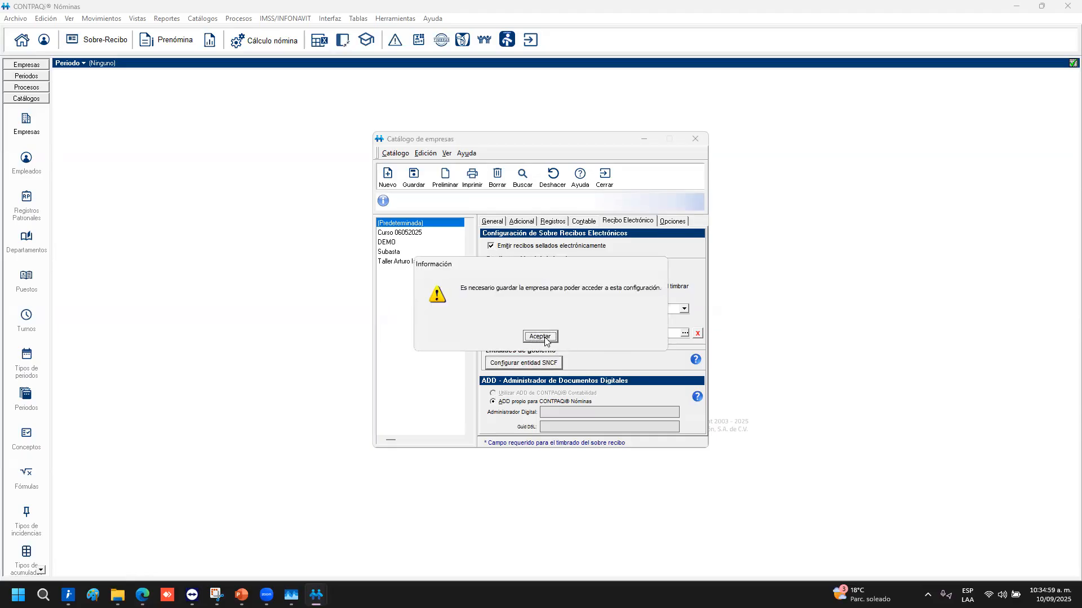
{"action": "left_click", "coordinate": [539, 336]}
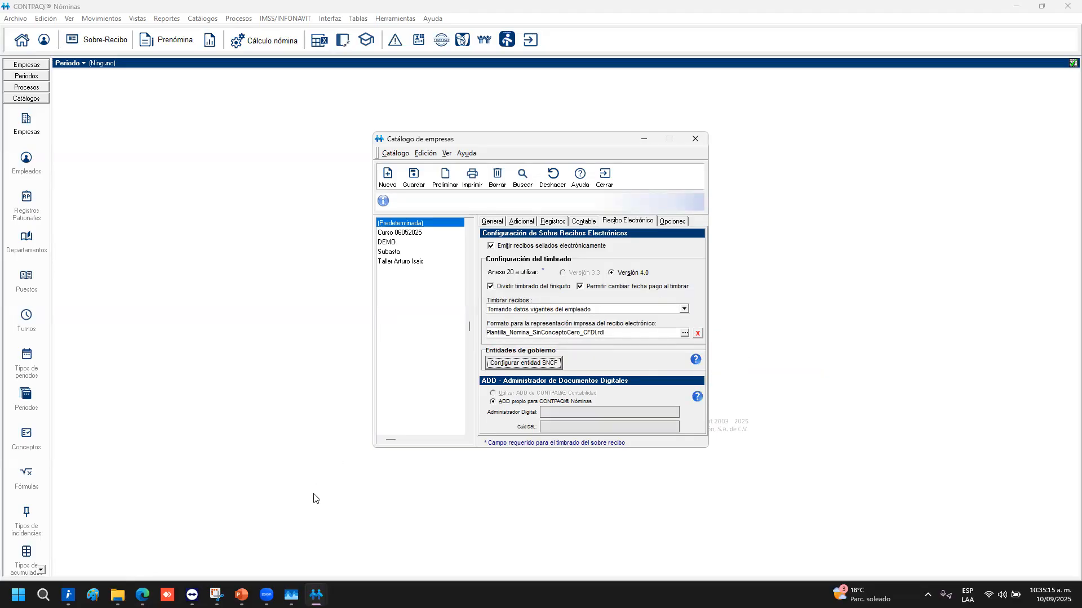
{"action": "mouse_move", "coordinate": [142, 594]}
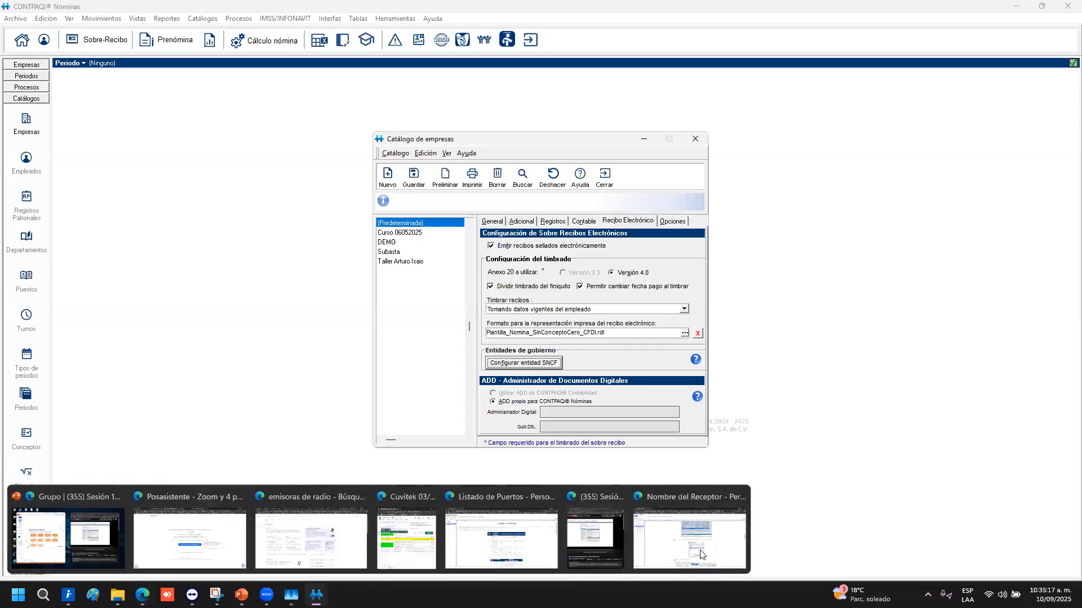
{"action": "left_click", "coordinate": [708, 536]}
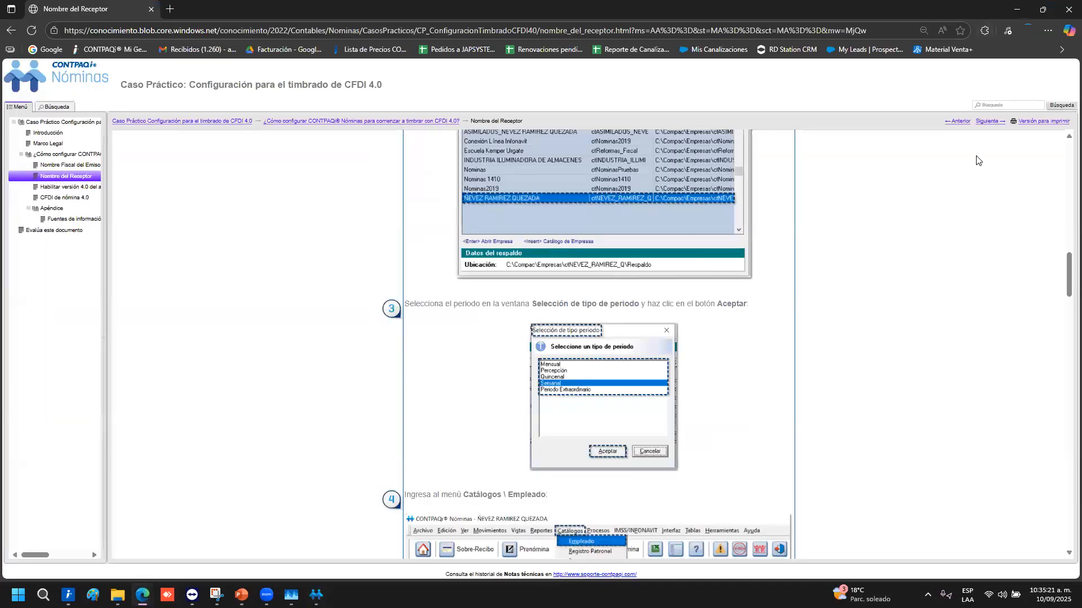
{"action": "left_click", "coordinate": [1017, 9]}
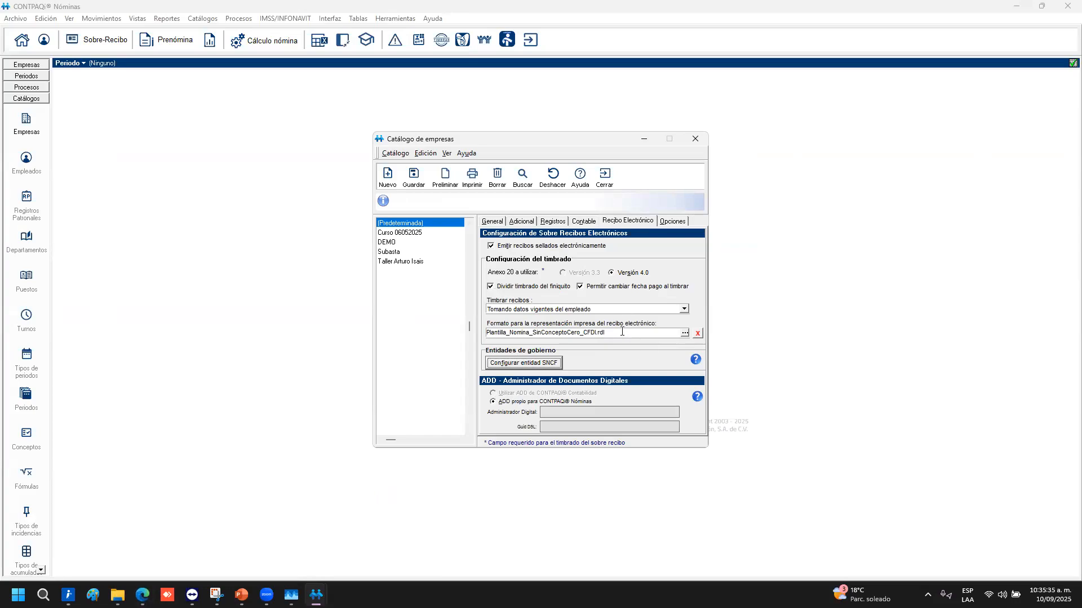
Open the Opciones page and select the full Formato sobre-recibo path text
{"action": "left_click", "coordinate": [673, 221]}
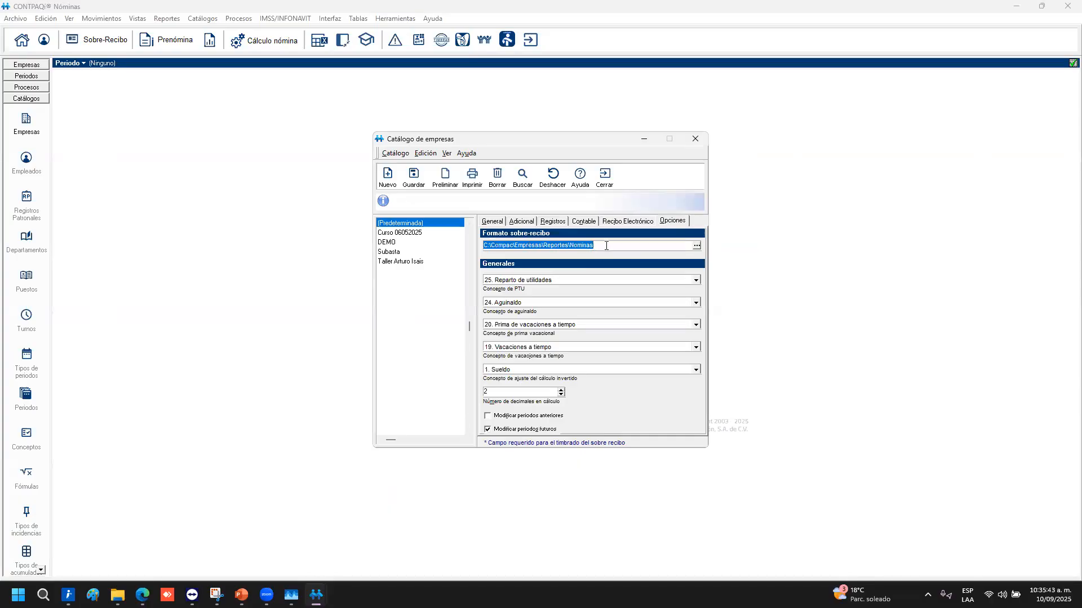
{"action": "left_click_drag", "start_coordinate": [602, 246], "coordinate": [433, 258]}
{"action": "left_click", "coordinate": [604, 248]}
{"action": "double_click", "coordinate": [560, 245]}
{"action": "left_click_drag", "start_coordinate": [603, 246], "coordinate": [464, 257]}
Keep the default concepts: 25 Reparto de utilidades for PTU, 19 Vacaciones a tiempo, 1 Sueldo for adjustment
{"action": "left_click", "coordinate": [564, 280]}
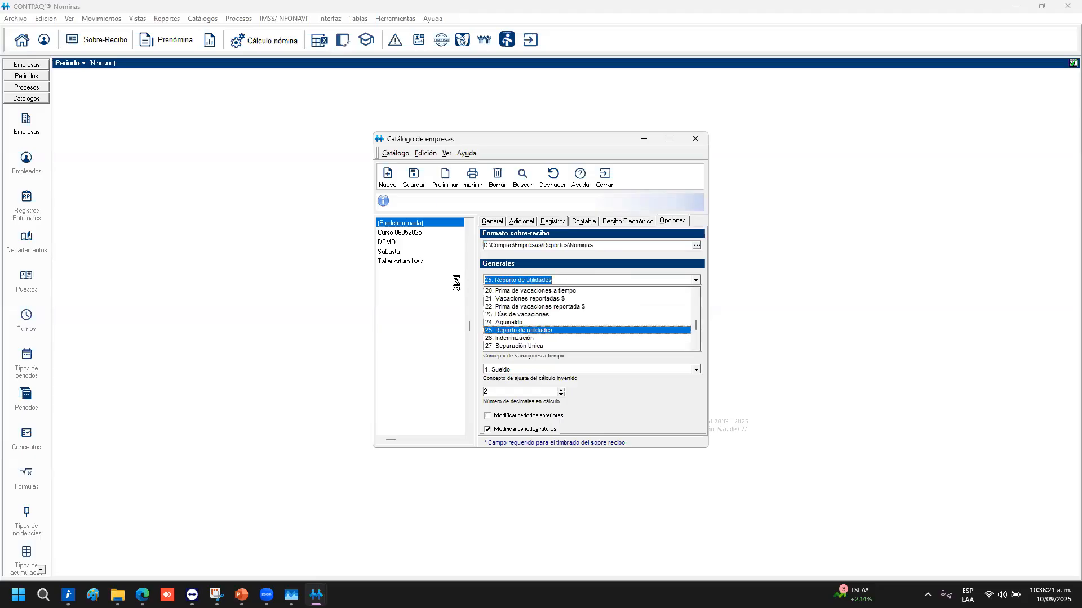
{"action": "left_click", "coordinate": [457, 283]}
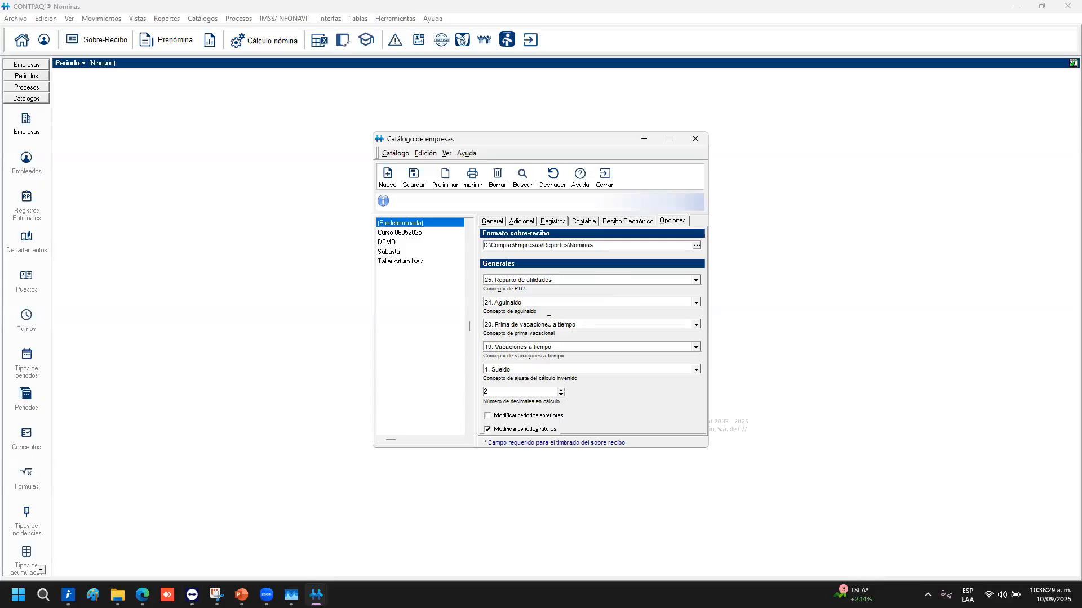
{"action": "left_click", "coordinate": [552, 349]}
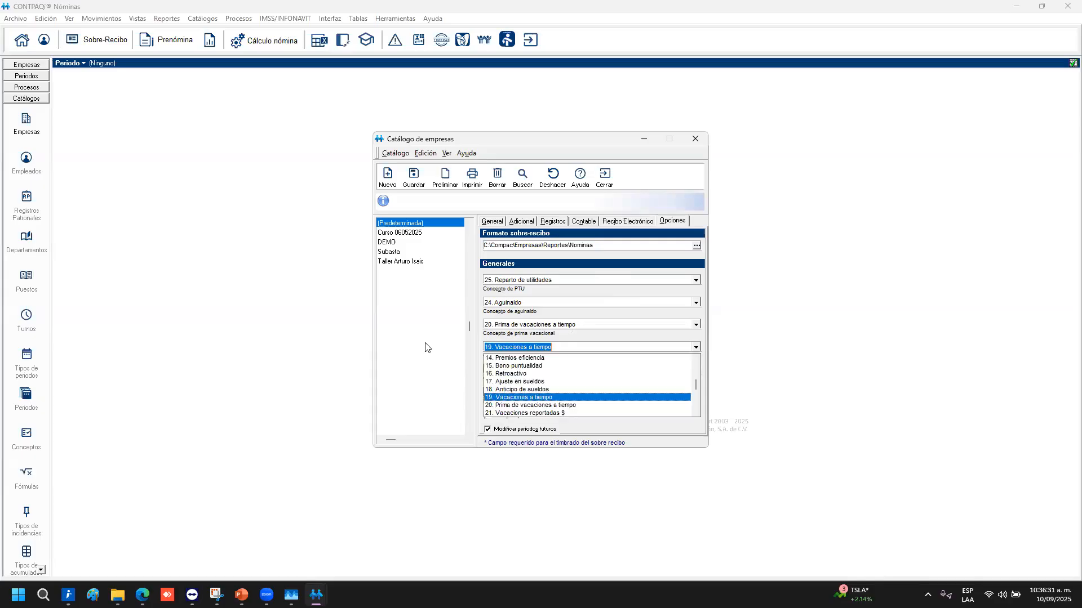
{"action": "left_click", "coordinate": [439, 352]}
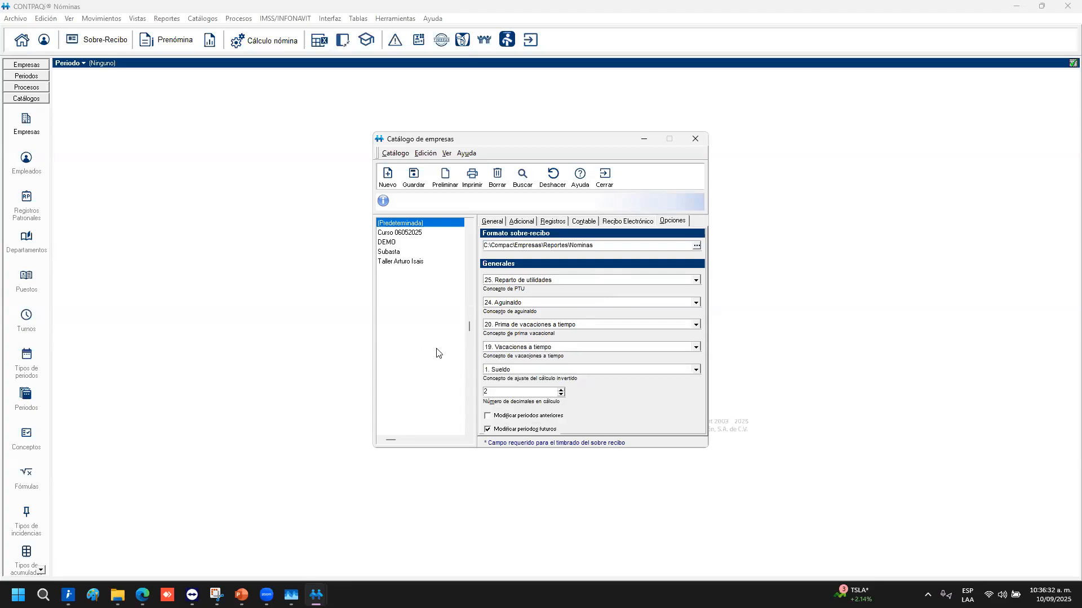
{"action": "left_click", "coordinate": [515, 370]}
{"action": "left_click", "coordinate": [436, 381]}
{"action": "left_click", "coordinate": [548, 367]}
{"action": "left_click", "coordinate": [510, 367]}
Enable both 'Modificar periodos anteriores' and 'Modificar periodos futuros'
{"action": "left_click", "coordinate": [510, 393]}
{"action": "left_click", "coordinate": [504, 417]}
{"action": "left_click", "coordinate": [506, 418]}
{"action": "left_click", "coordinate": [508, 431]}
{"action": "left_click", "coordinate": [508, 418]}
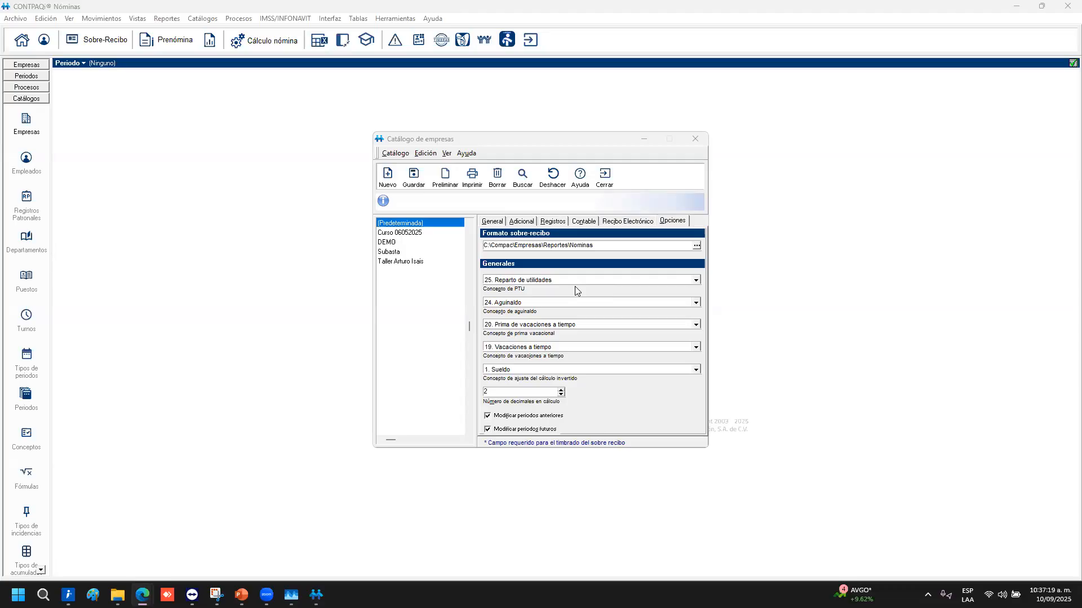
Save the 100925 CURSO CONTPAQI company, confirm creating its database, and close the company catalog
{"action": "left_click", "coordinate": [414, 175]}
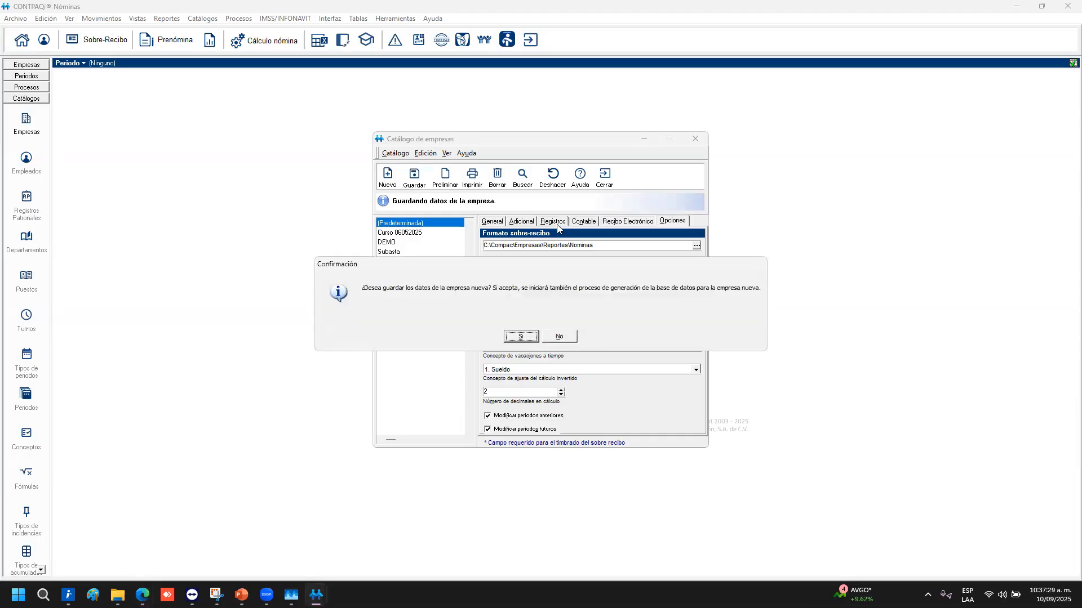
{"action": "left_click", "coordinate": [521, 338]}
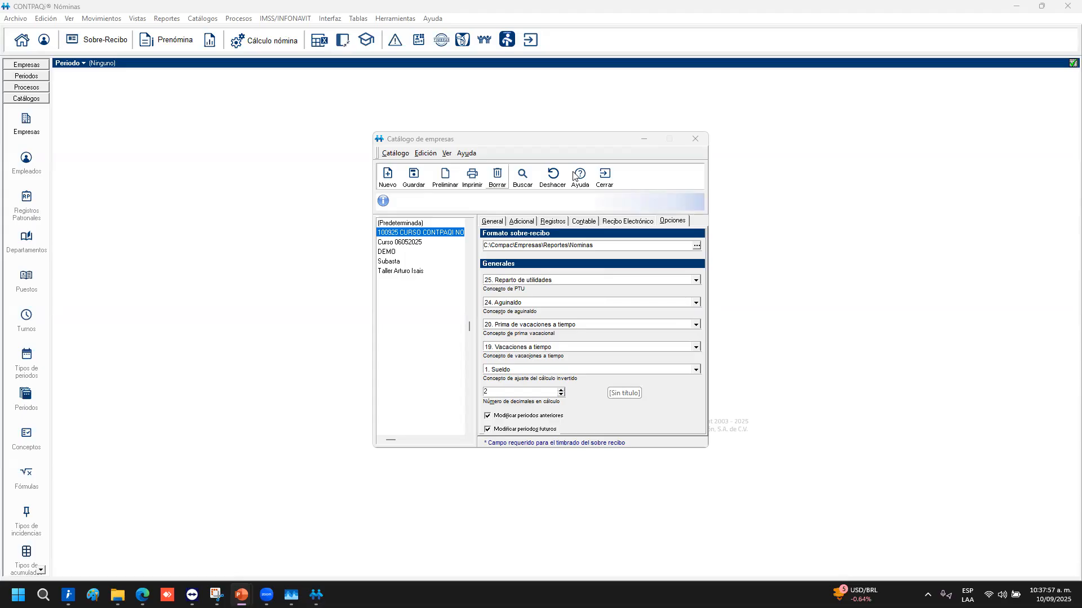
{"action": "left_click", "coordinate": [610, 183]}
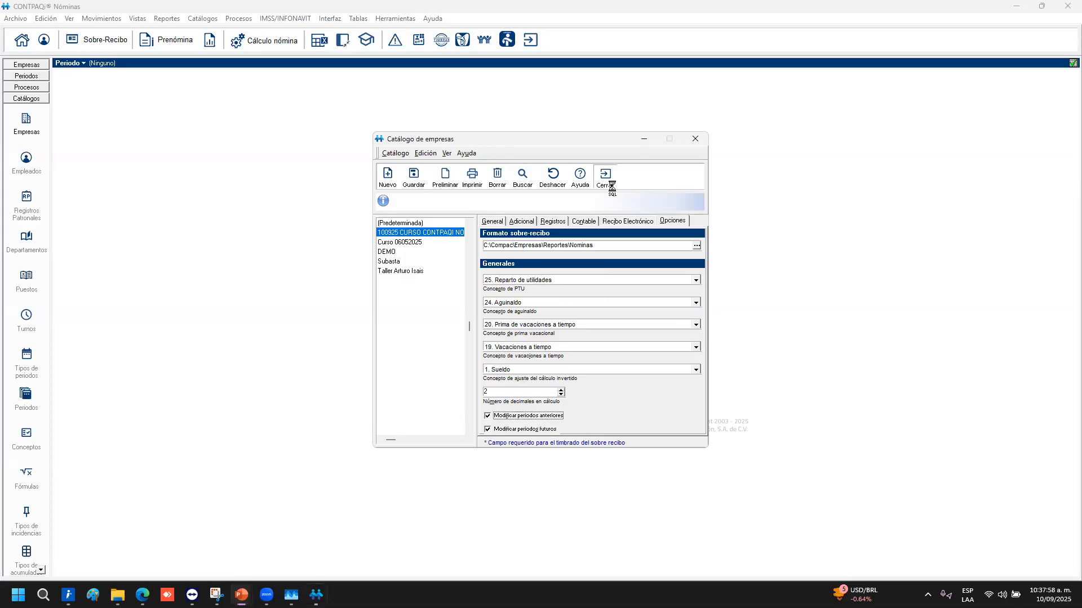
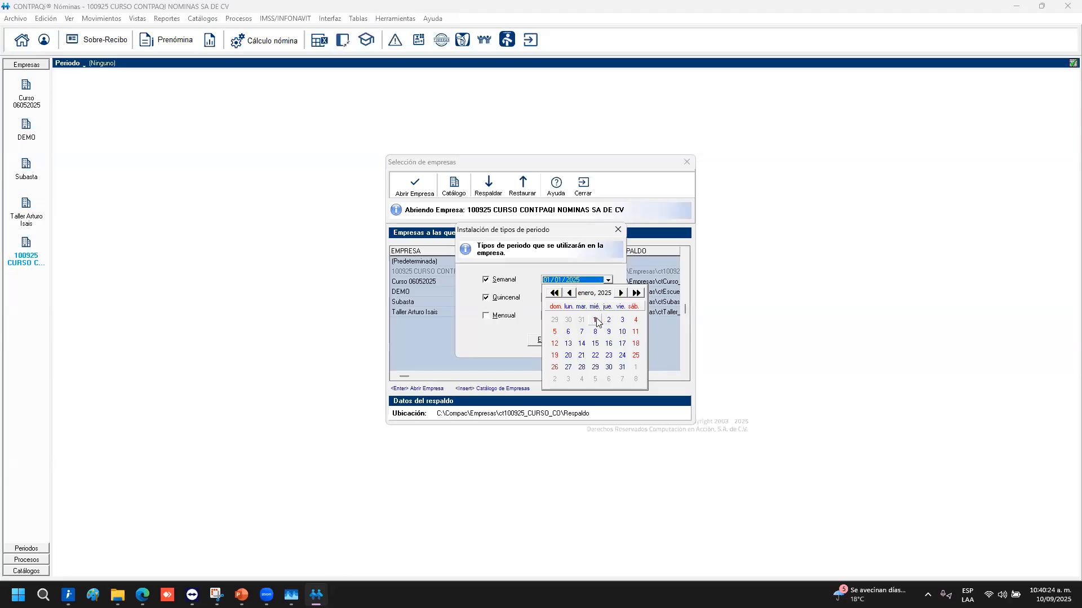
Set the Quincenal start date to 01/01/2025 and run installation of the Semanal and Quincenal period types
{"action": "left_click", "coordinate": [583, 248]}
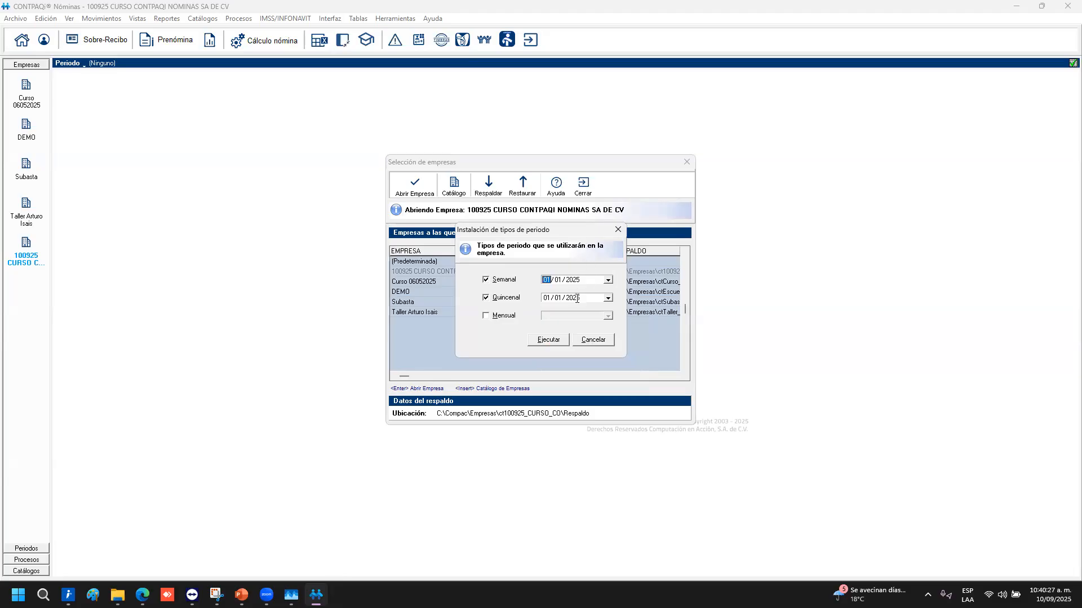
{"action": "left_click", "coordinate": [585, 301]}
{"action": "left_click", "coordinate": [556, 345]}
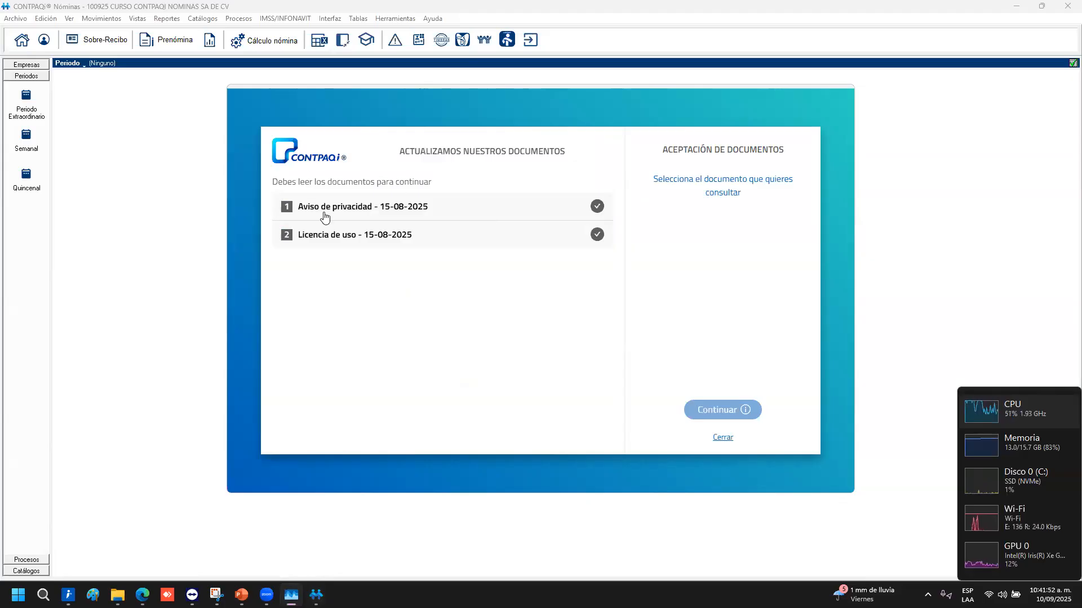
Read through the updated Aviso de privacidad and Licencia de uso, accept them, and continue
{"action": "left_click", "coordinate": [521, 216]}
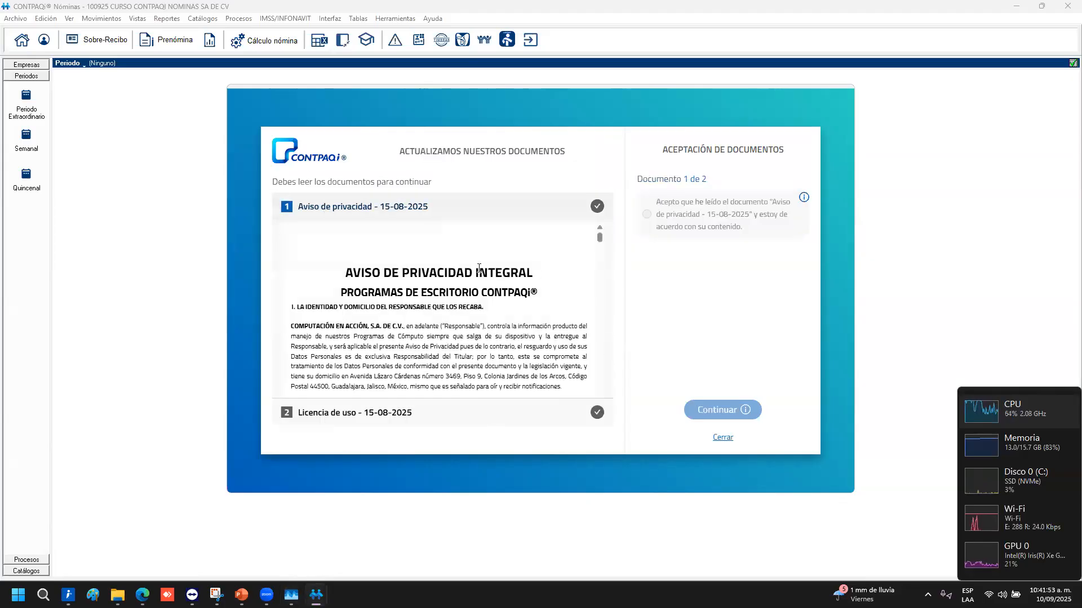
{"action": "scroll", "coordinate": [479, 268], "scroll_direction": "down", "scroll_amount": 15}
{"action": "scroll", "coordinate": [461, 309], "scroll_direction": "down", "scroll_amount": 10}
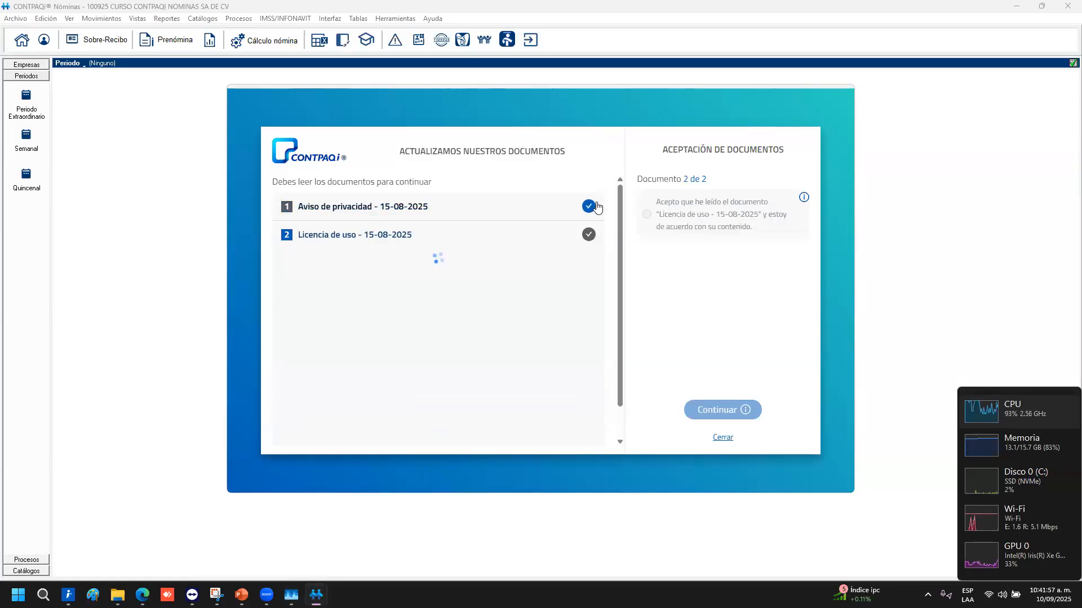
{"action": "scroll", "coordinate": [589, 303], "scroll_direction": "down", "scroll_amount": 1}
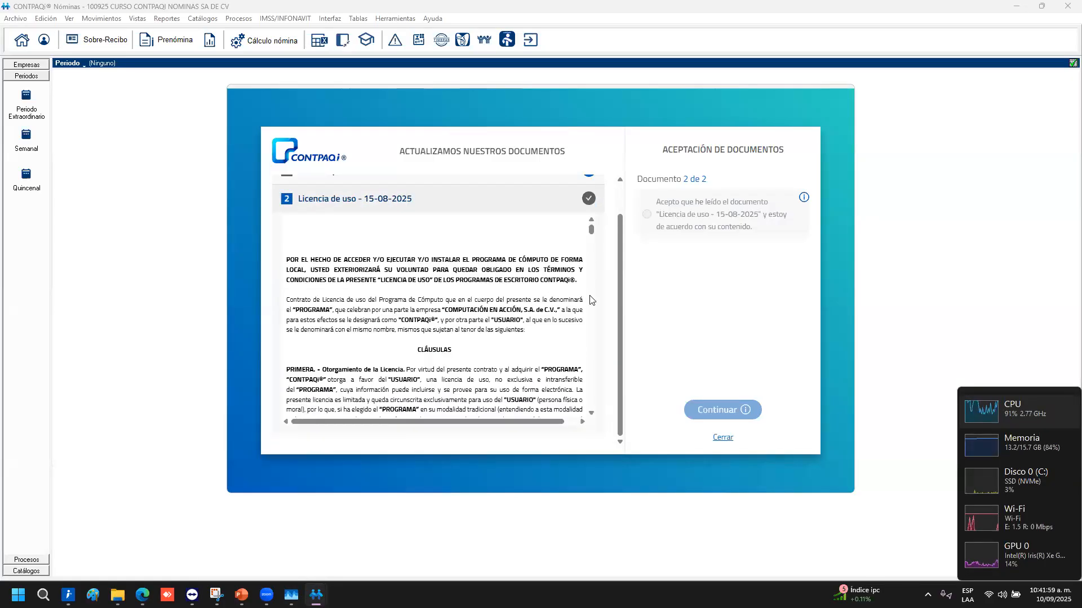
{"action": "left_click_drag", "start_coordinate": [590, 229], "coordinate": [596, 402]}
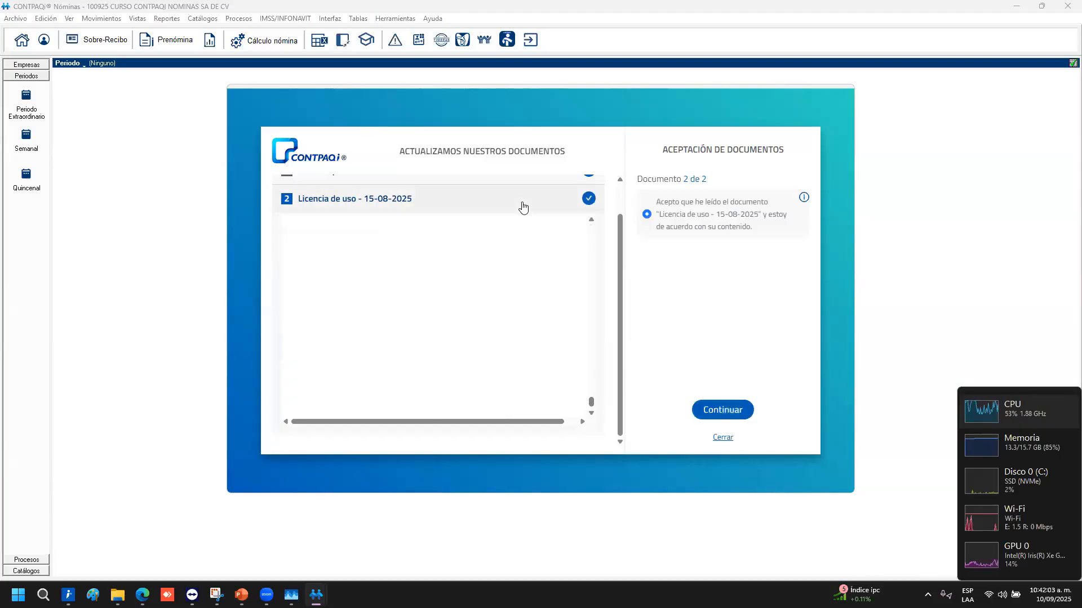
{"action": "left_click", "coordinate": [717, 407]}
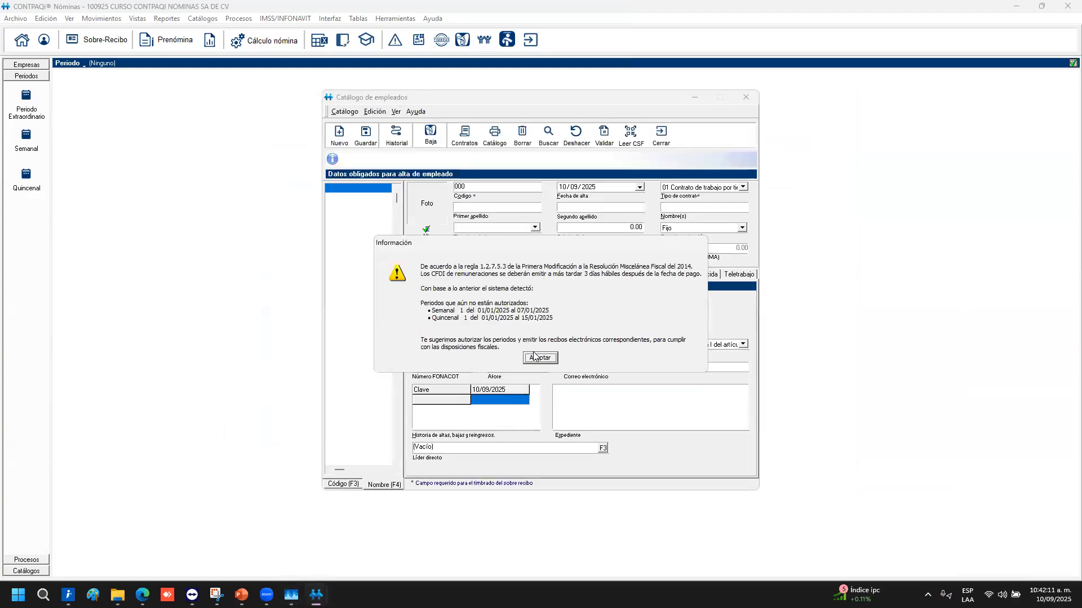
Dismiss the unauthorized-periods notice, cancel the period-type choice, and close the employee catalogue
{"action": "left_click", "coordinate": [538, 358]}
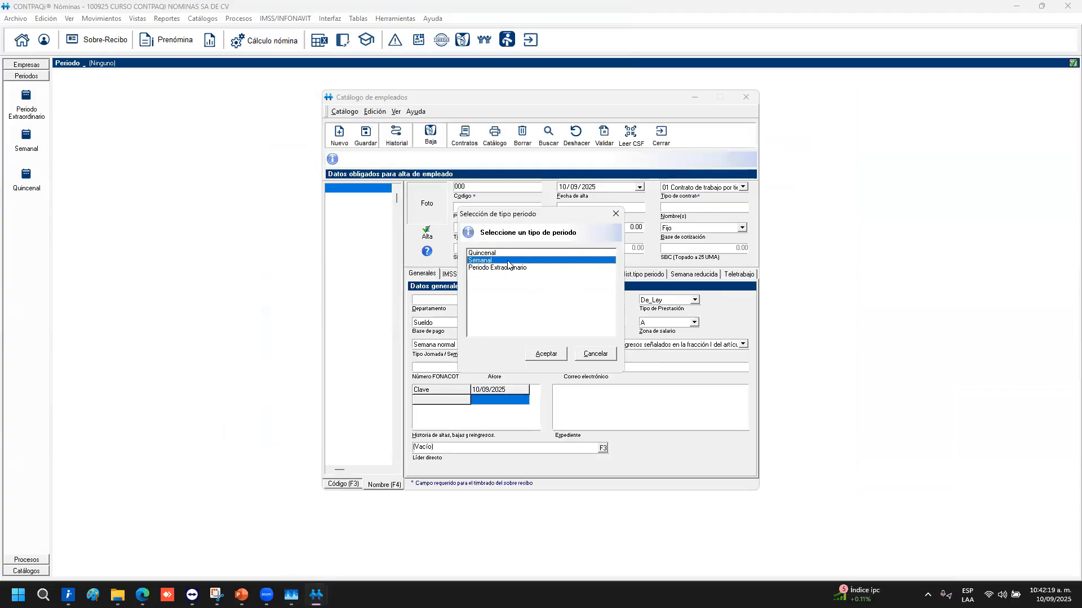
{"action": "left_click", "coordinate": [594, 353]}
{"action": "left_click", "coordinate": [660, 147]}
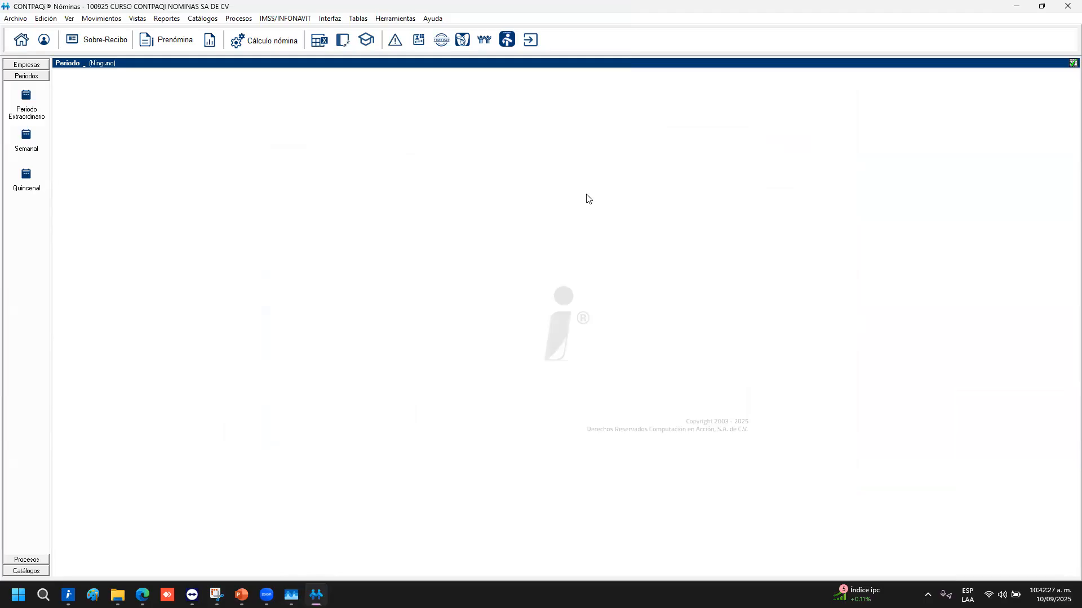
{"action": "left_click", "coordinate": [36, 574]}
{"action": "left_click", "coordinate": [37, 127]}
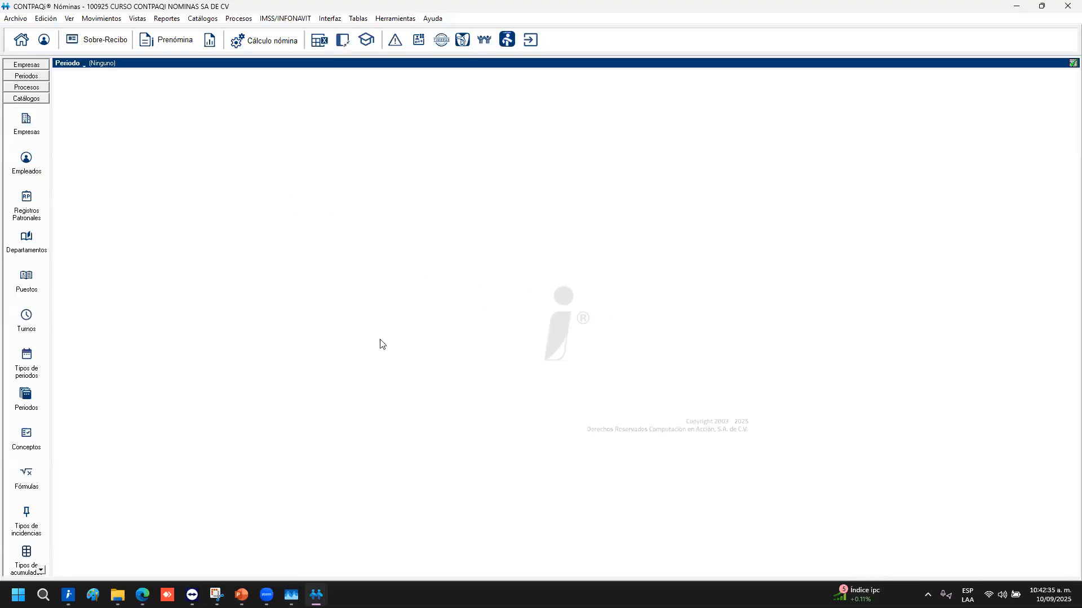
{"action": "left_click", "coordinate": [605, 179]}
{"action": "left_click", "coordinate": [24, 76]}
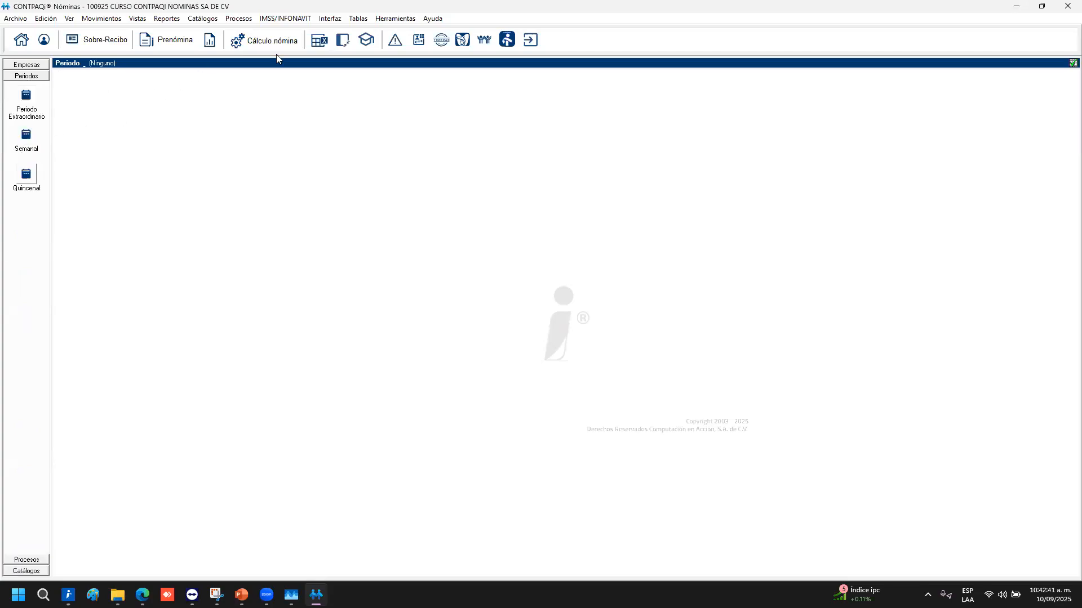
{"action": "left_click", "coordinate": [204, 19]}
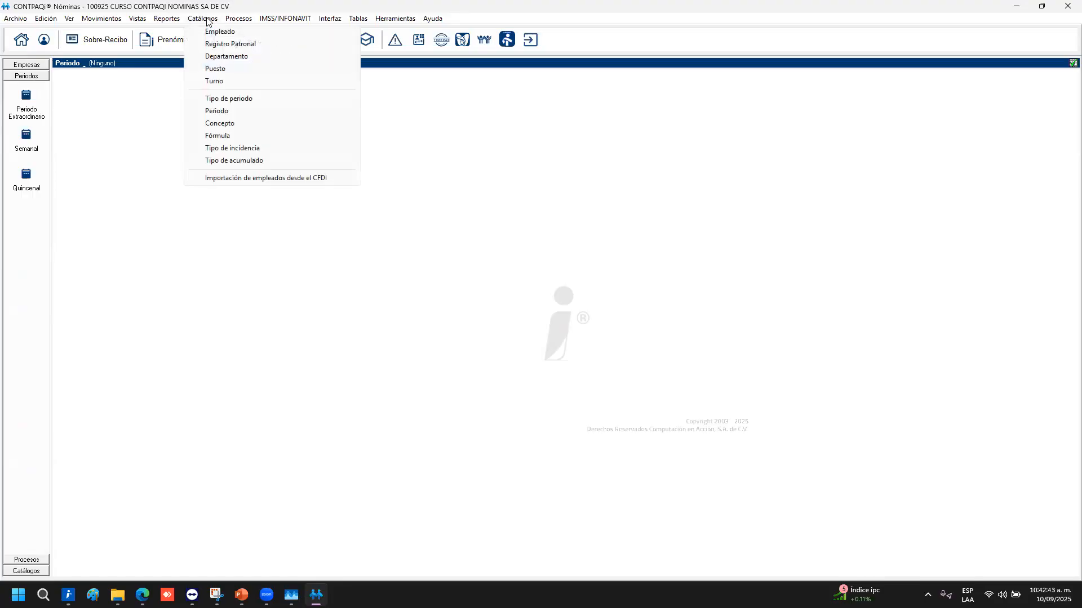
{"action": "left_click", "coordinate": [227, 98]}
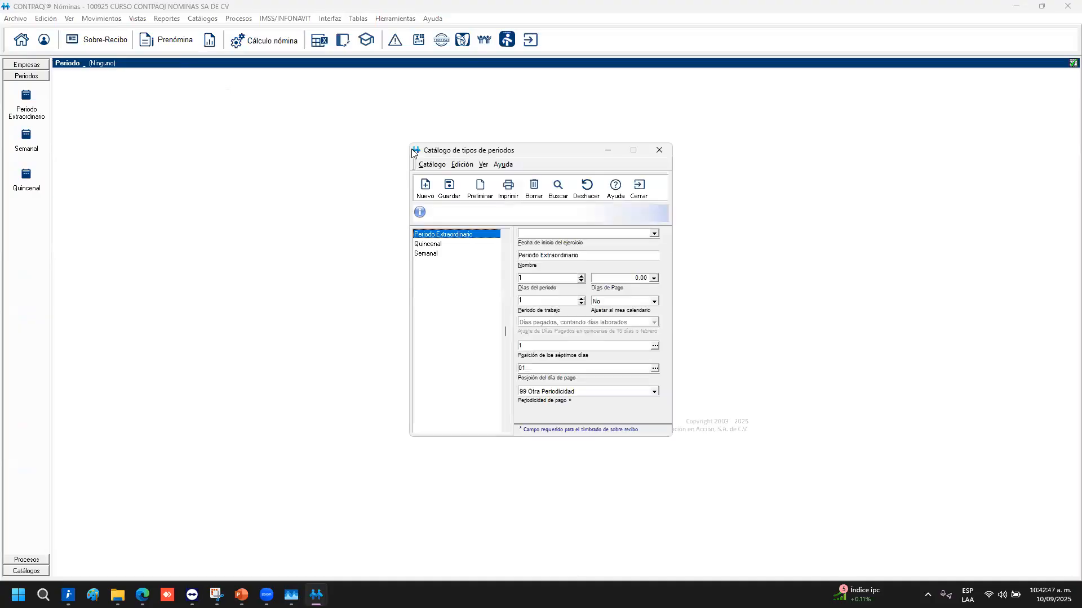
{"action": "left_click", "coordinate": [436, 248]}
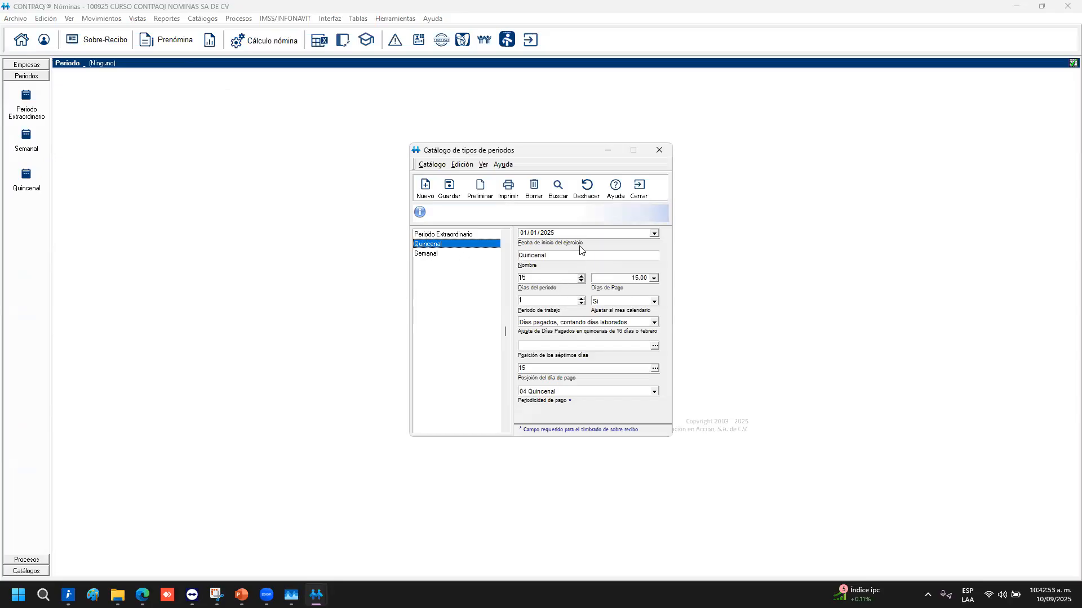
{"action": "left_click", "coordinate": [434, 255]}
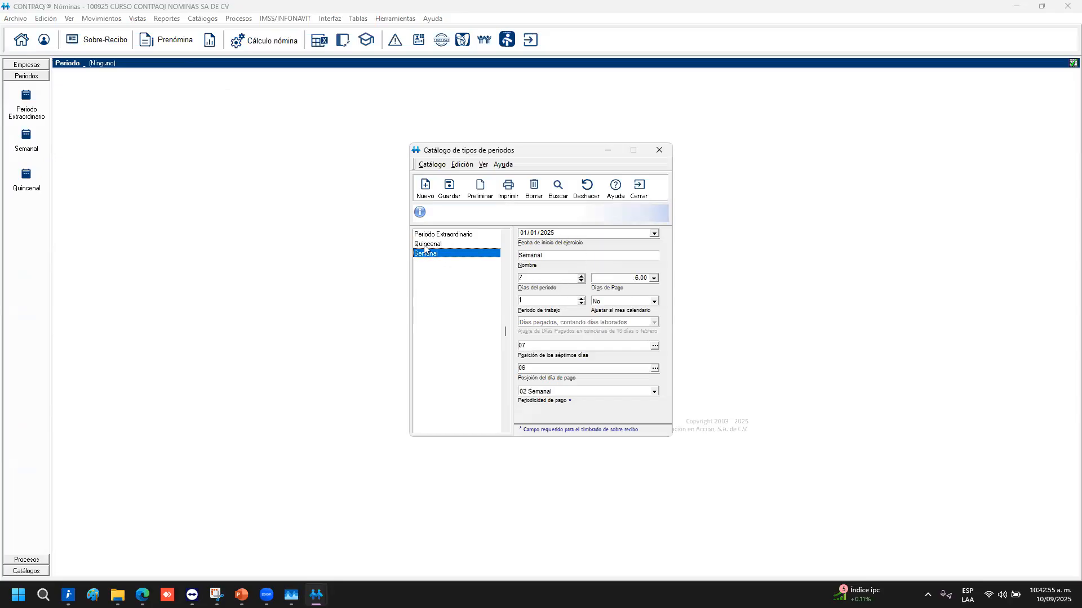
{"action": "left_click", "coordinate": [568, 236]}
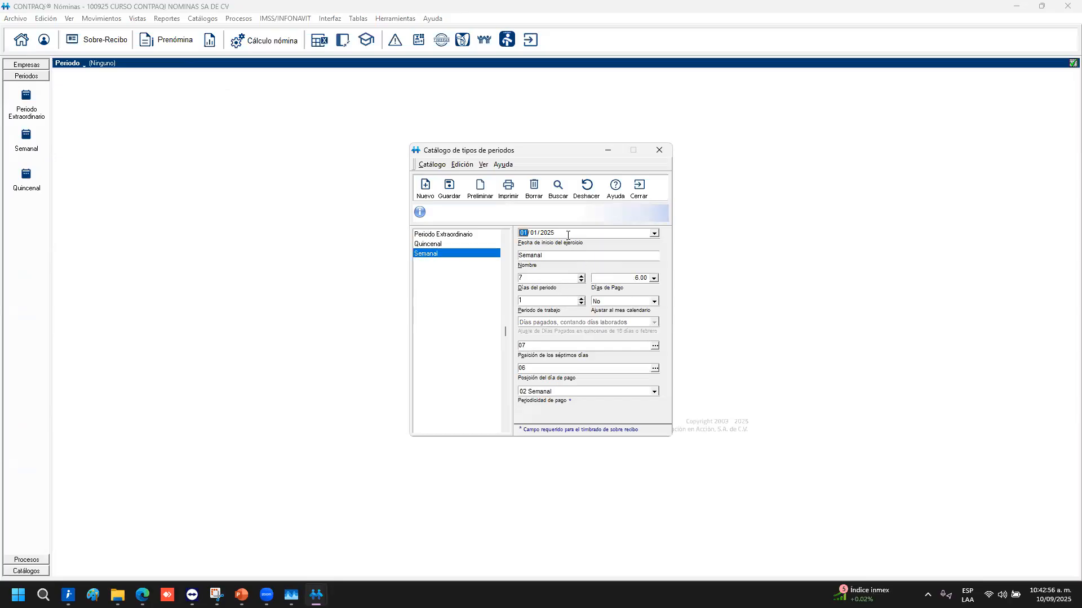
{"action": "left_click", "coordinate": [654, 233]}
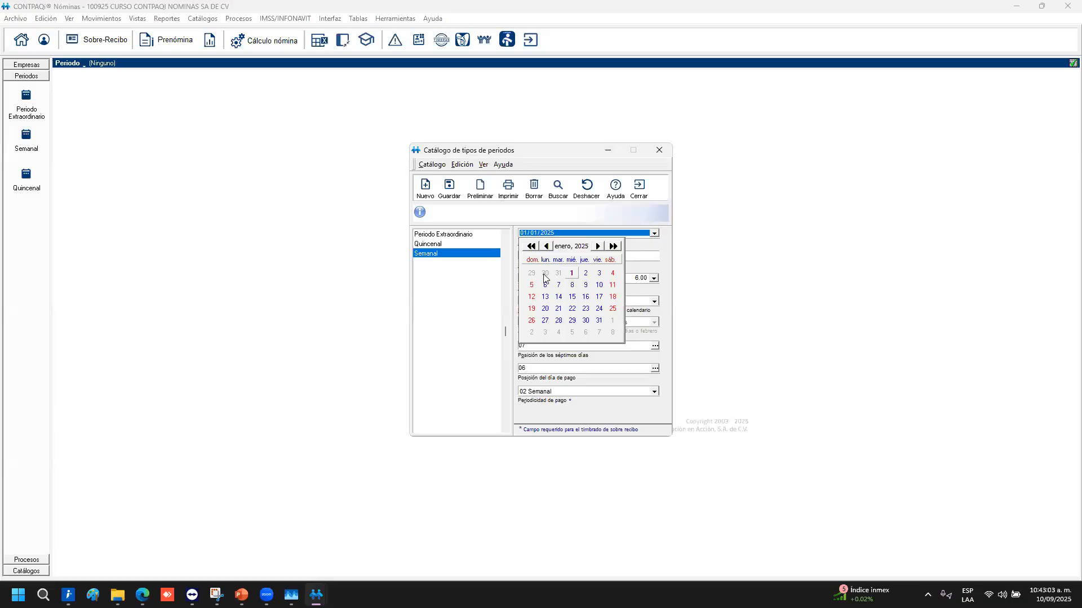
{"action": "key", "text": "Escape"}
{"action": "key", "text": "Escape"}
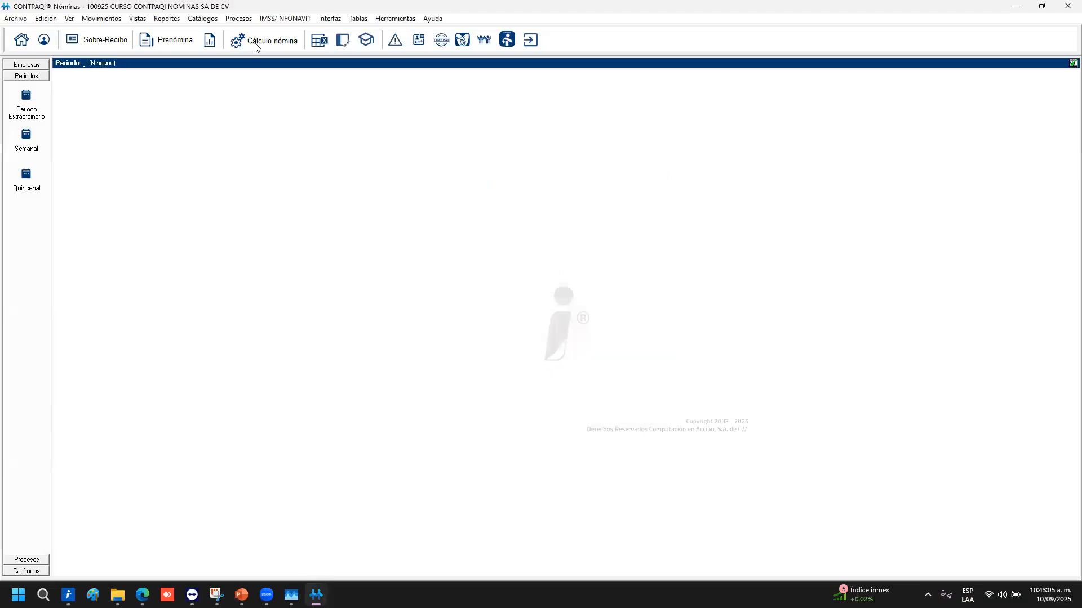
{"action": "left_click", "coordinate": [208, 21]}
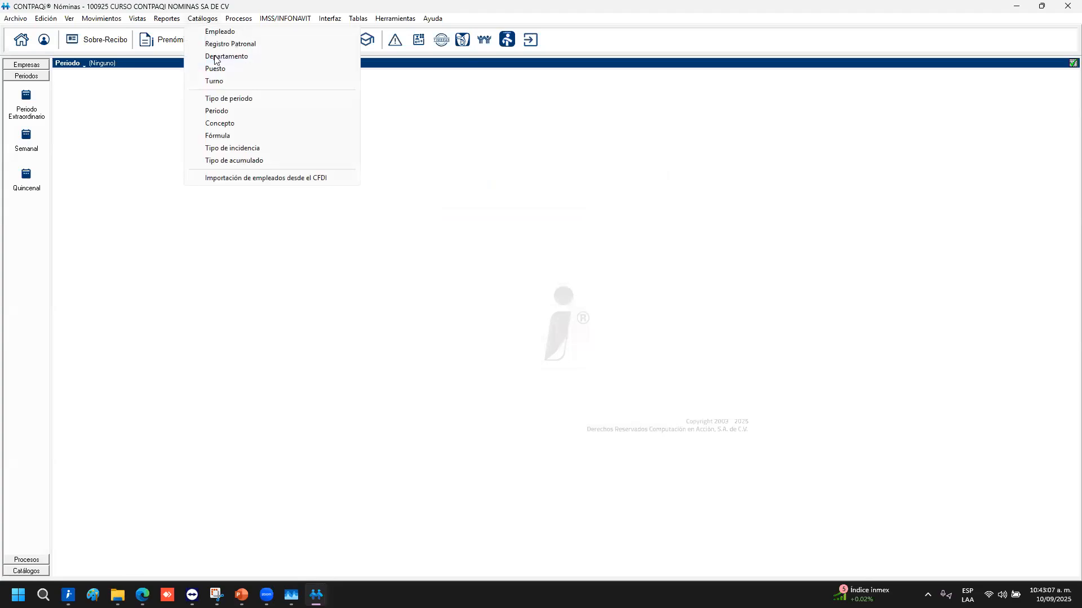
{"action": "left_click", "coordinate": [234, 99]}
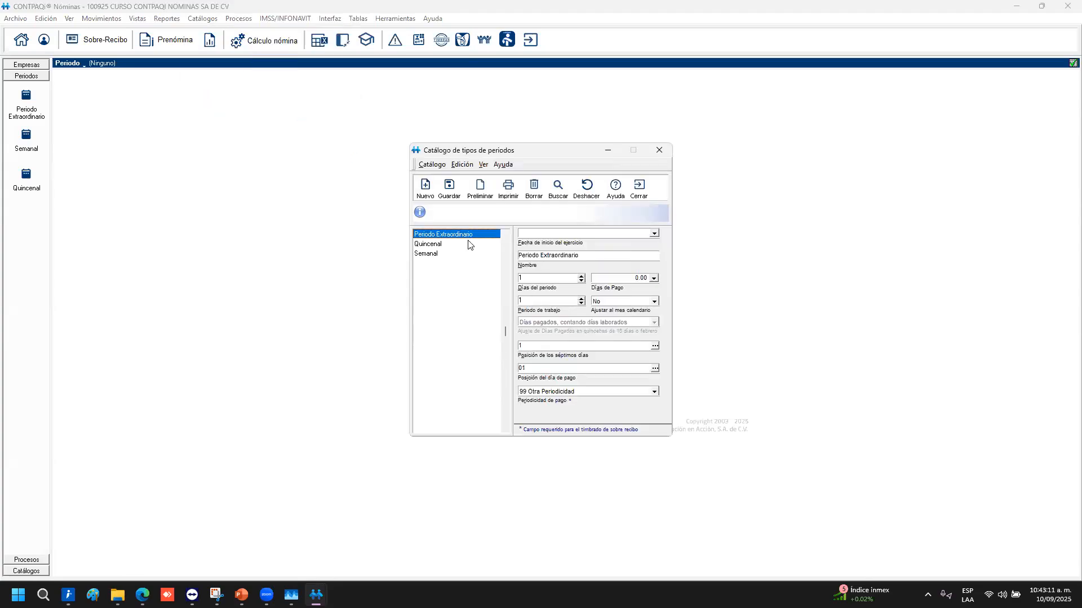
{"action": "left_click", "coordinate": [445, 246]}
{"action": "left_click", "coordinate": [437, 254]}
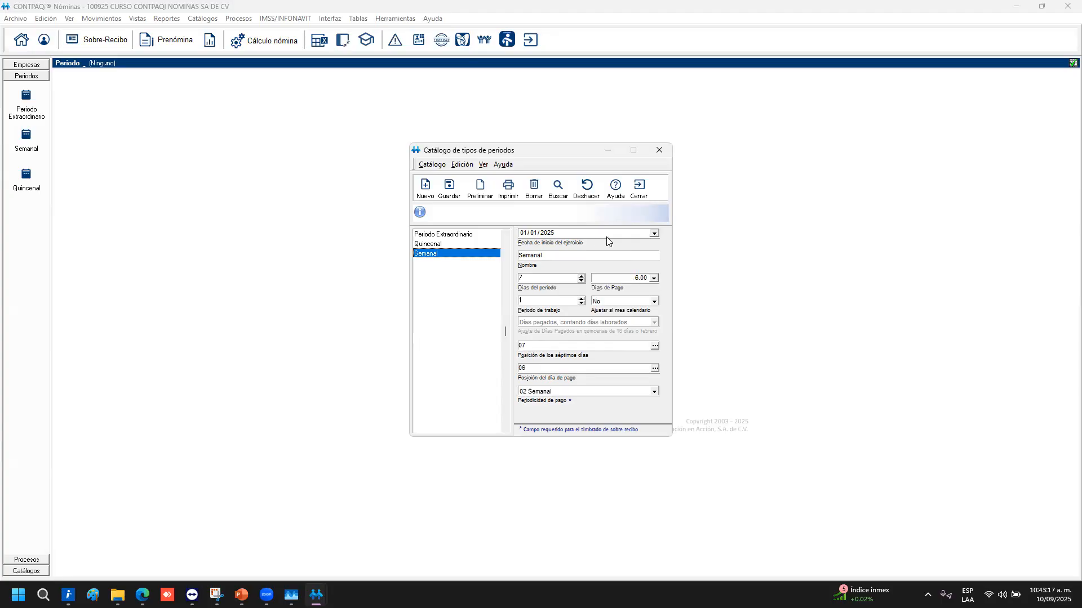
{"action": "left_click", "coordinate": [640, 187]}
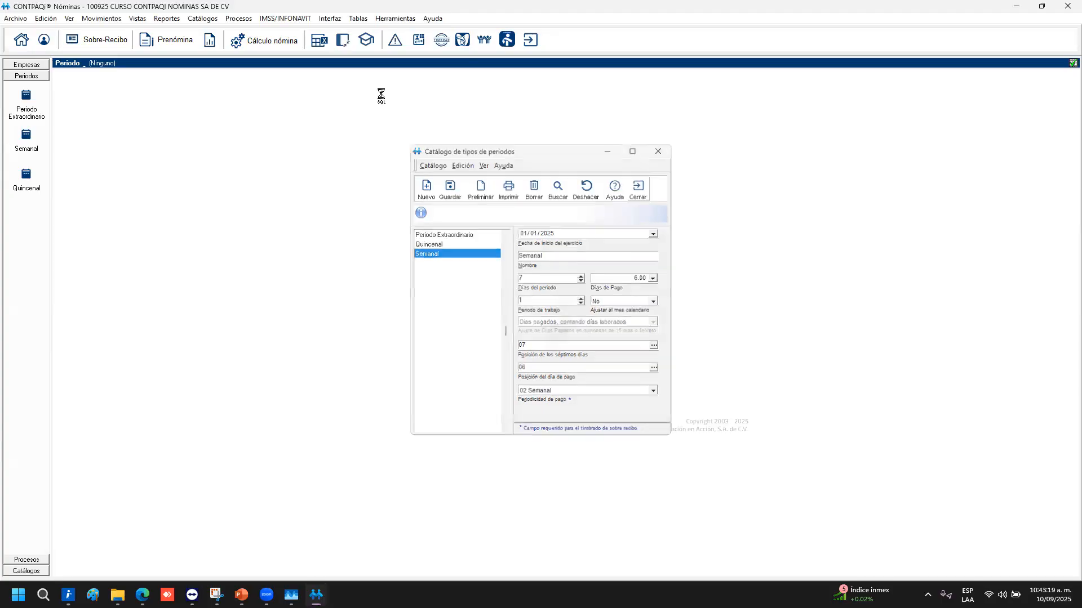
{"action": "left_click", "coordinate": [194, 16]}
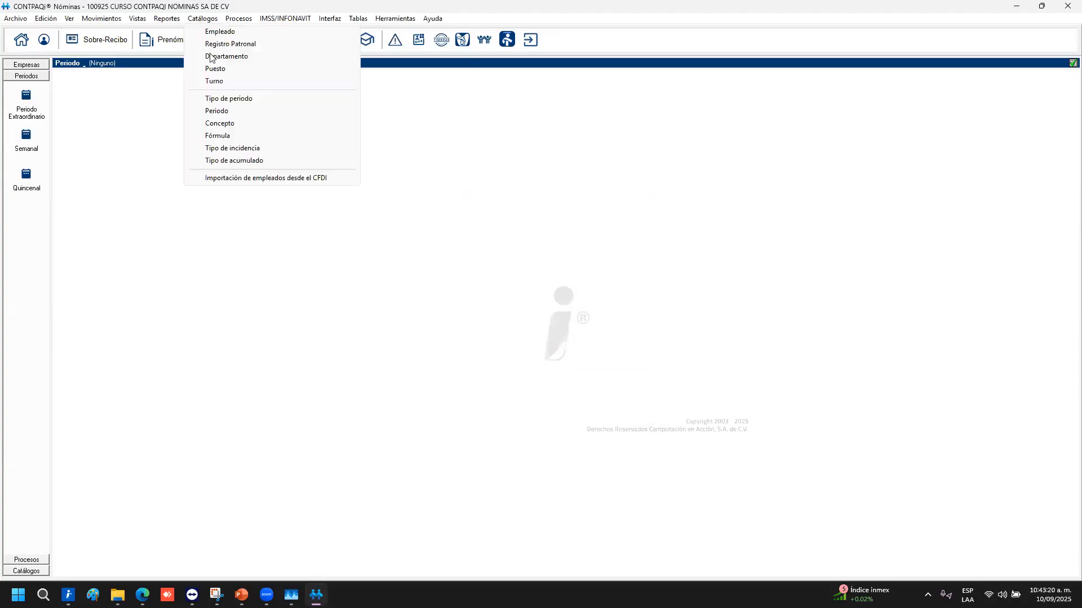
Check the generated Quincenal and Semanal 2025 periods, then make Semanal period 1 (1–7 January) active
{"action": "left_click", "coordinate": [212, 109]}
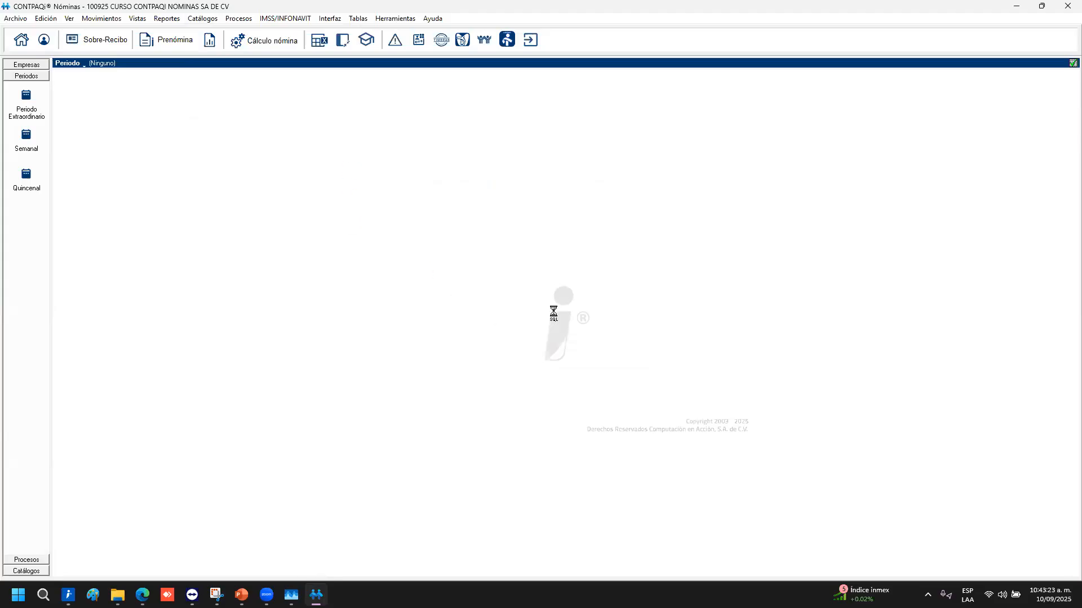
{"action": "left_click", "coordinate": [438, 235]}
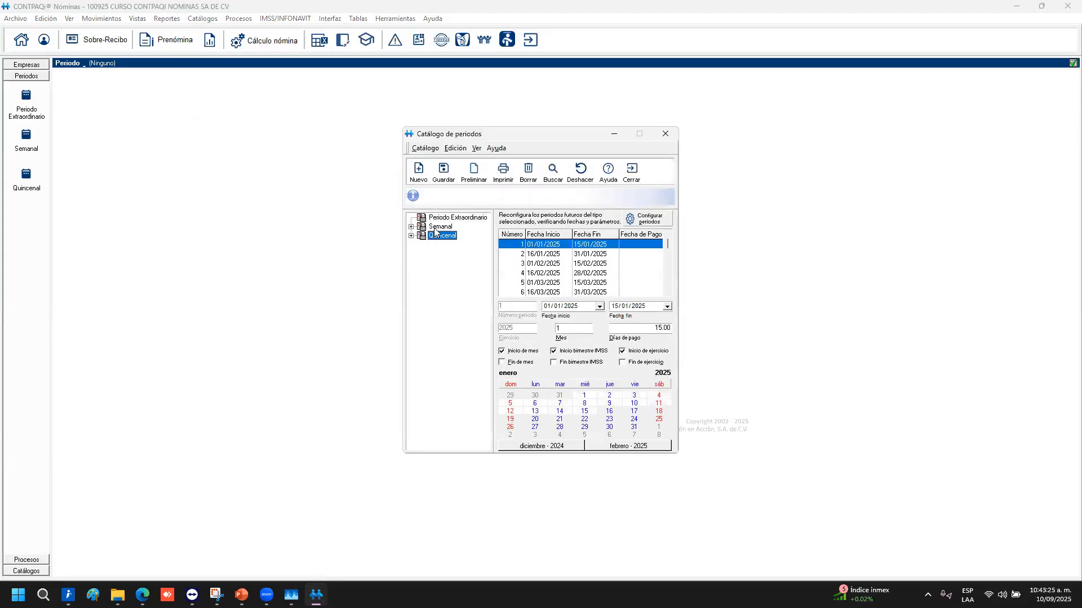
{"action": "left_click", "coordinate": [437, 226]}
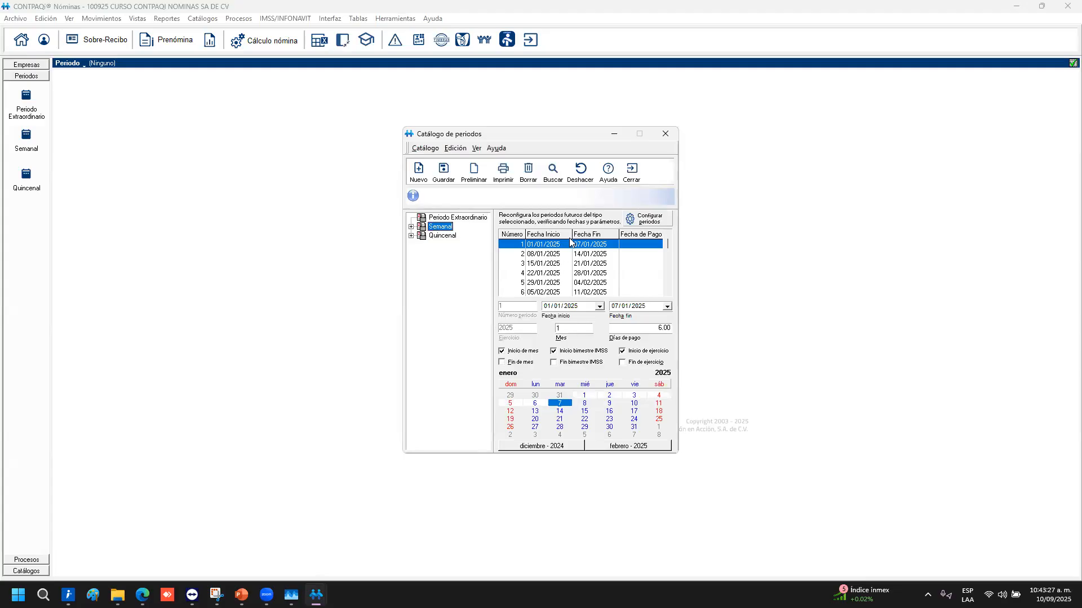
{"action": "left_click", "coordinate": [600, 306]}
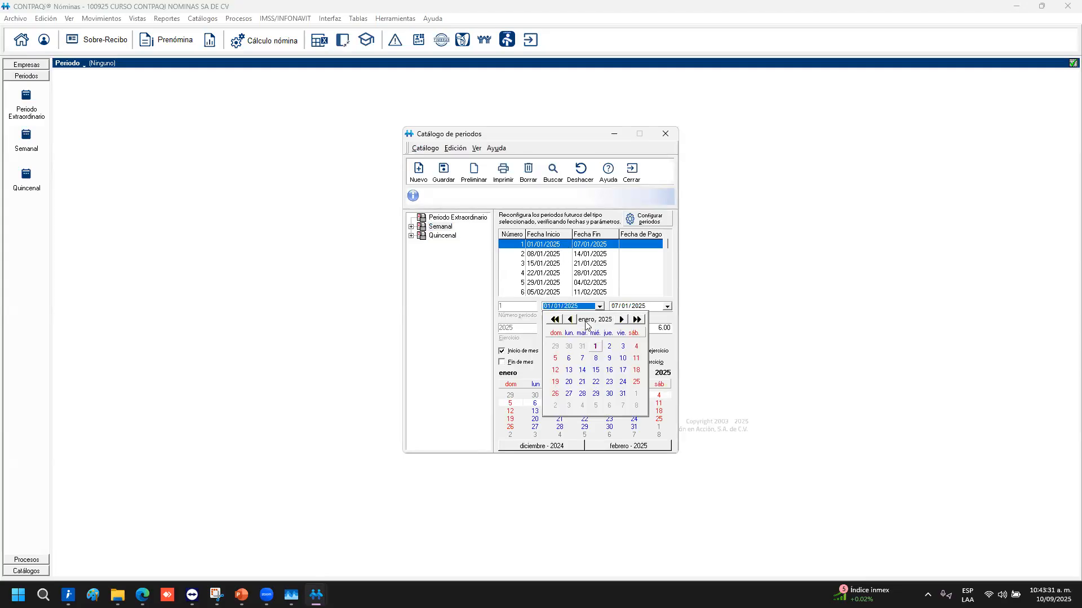
{"action": "key", "text": "Escape"}
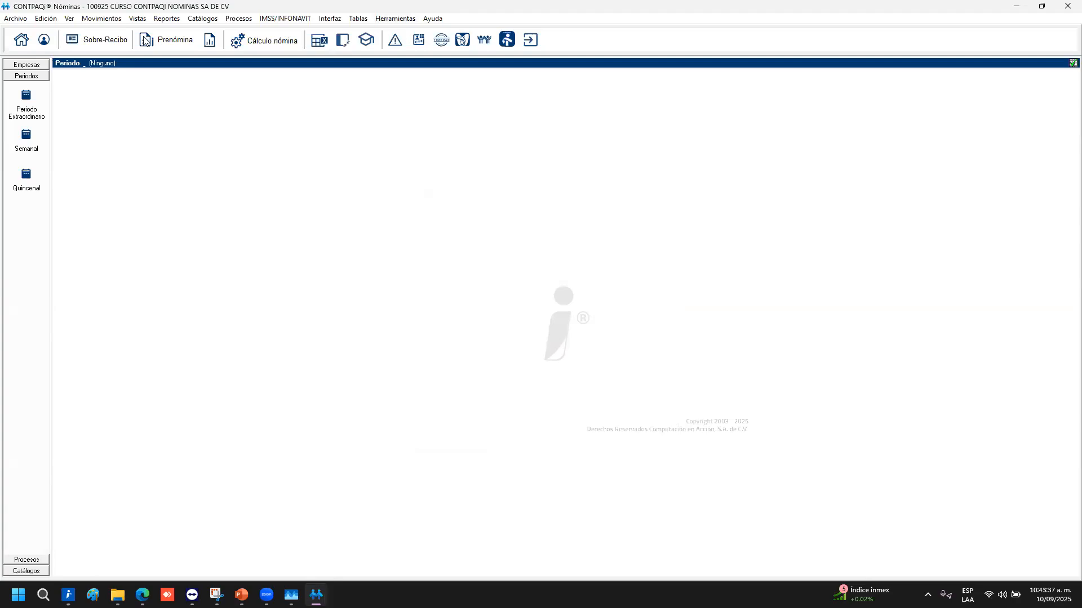
{"action": "left_click", "coordinate": [35, 138]}
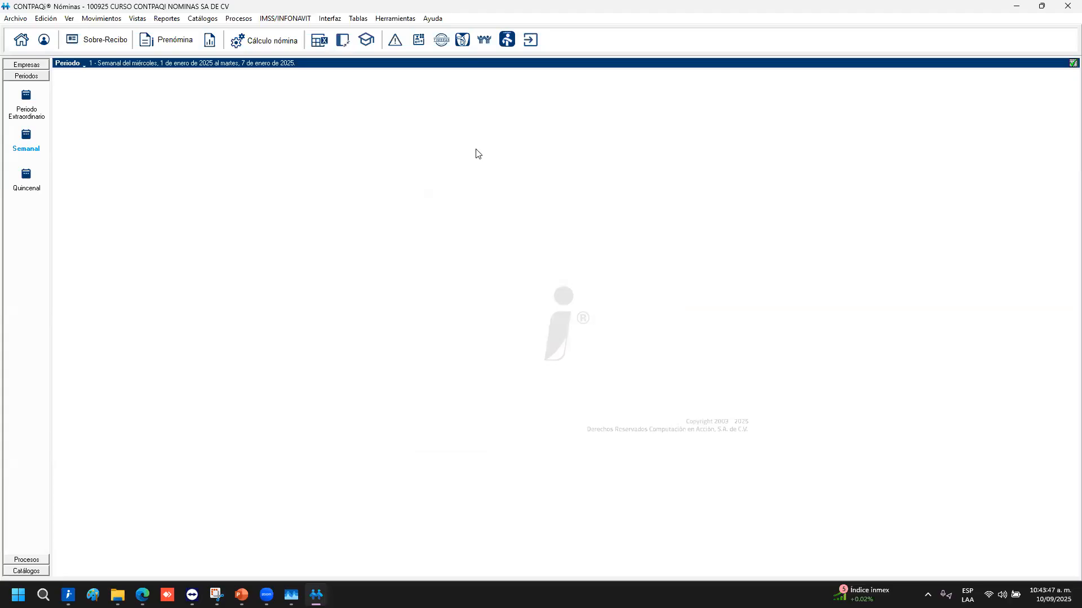
{"action": "left_click", "coordinate": [236, 18]}
Start a new period type record, discard it without saving, and reopen the Semanal period type settings
{"action": "mouse_move", "coordinate": [202, 18]}
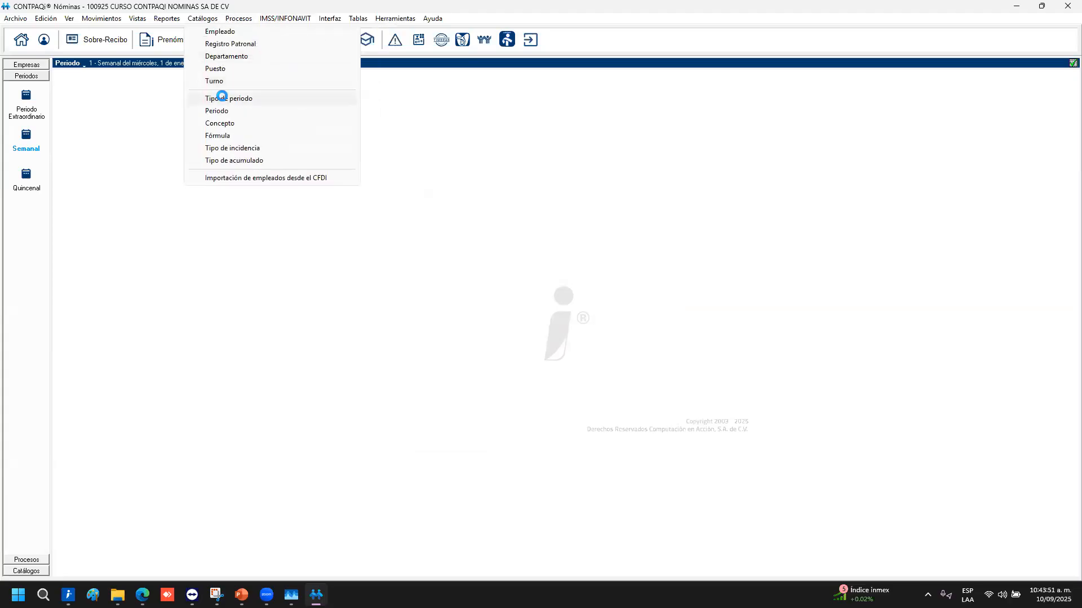
{"action": "left_click", "coordinate": [221, 98]}
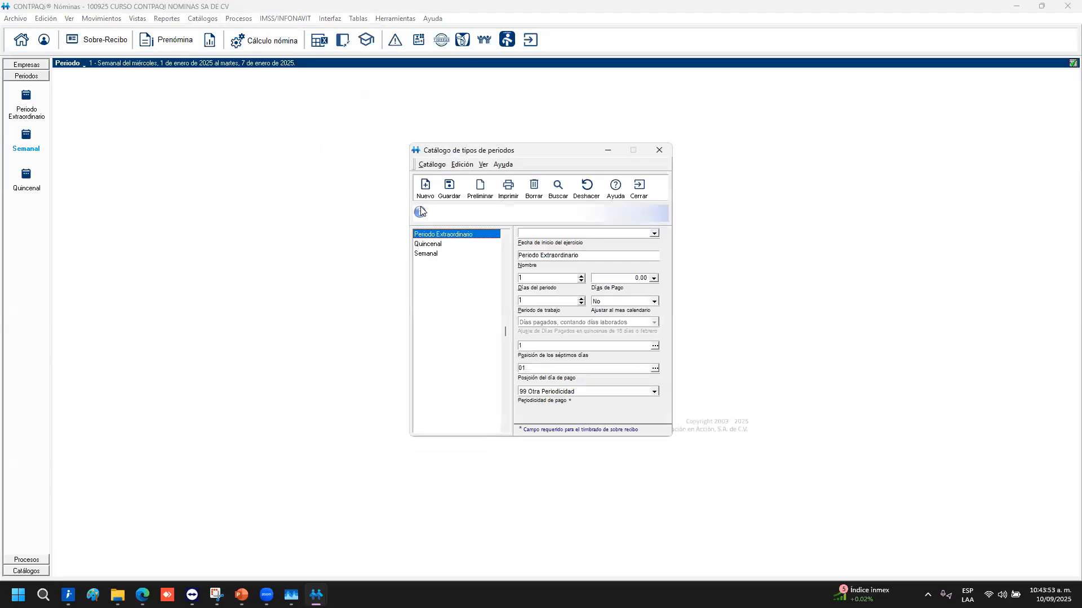
{"action": "left_click", "coordinate": [425, 188]}
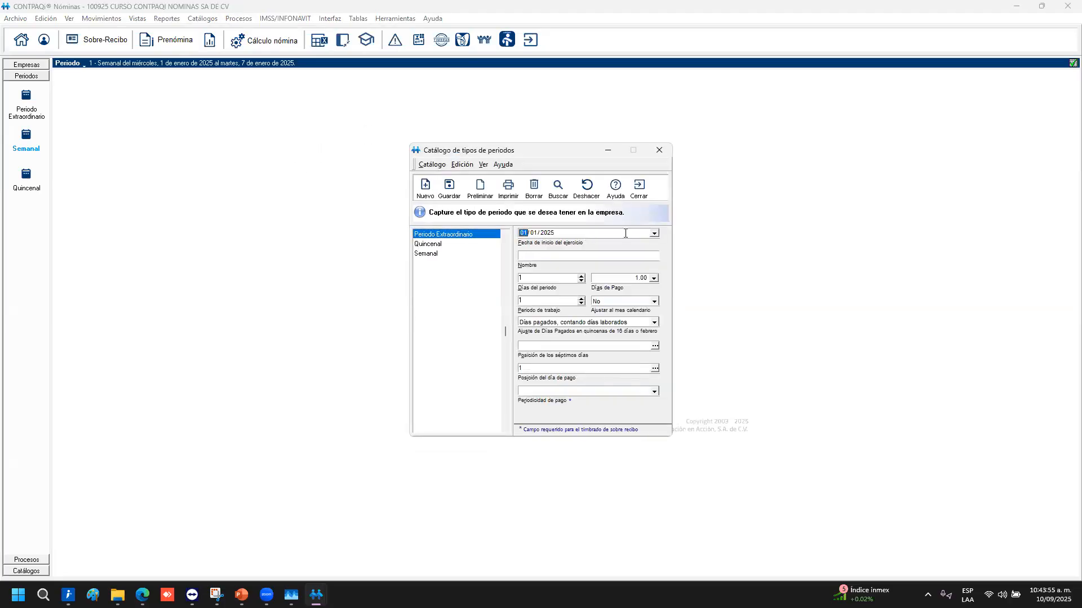
{"action": "left_click", "coordinate": [654, 233]}
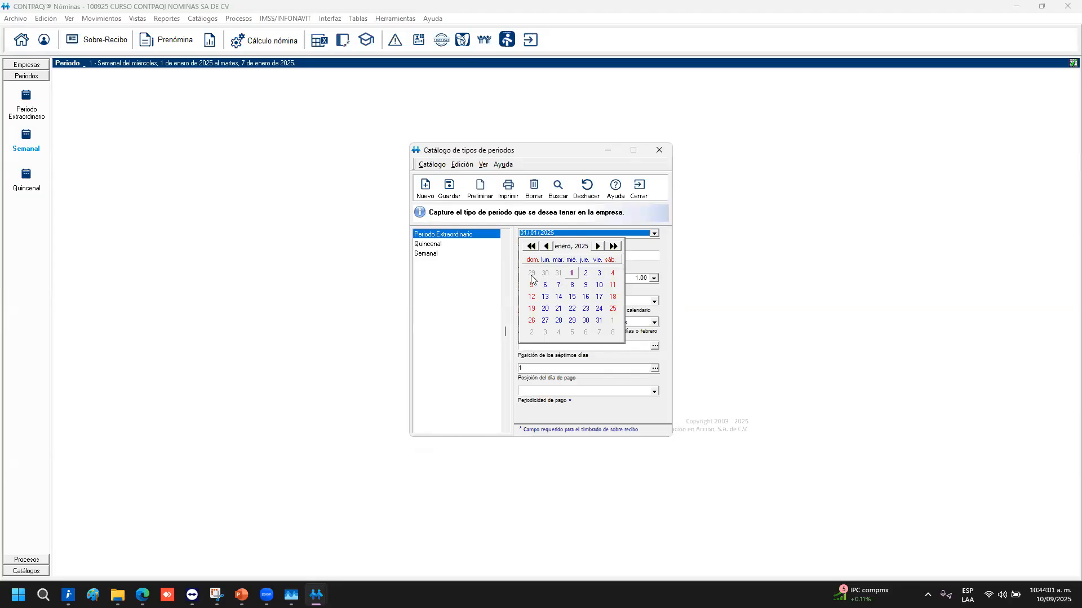
{"action": "key", "text": "Escape"}
{"action": "key", "text": "Escape"}
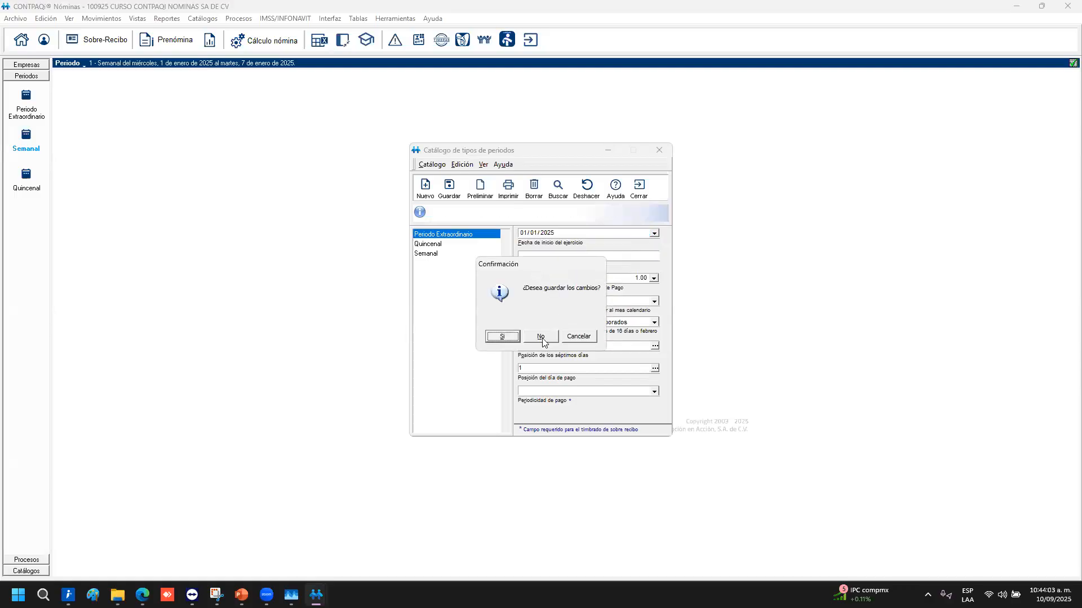
{"action": "left_click", "coordinate": [541, 338]}
{"action": "left_click", "coordinate": [203, 19]}
{"action": "left_click", "coordinate": [225, 98]}
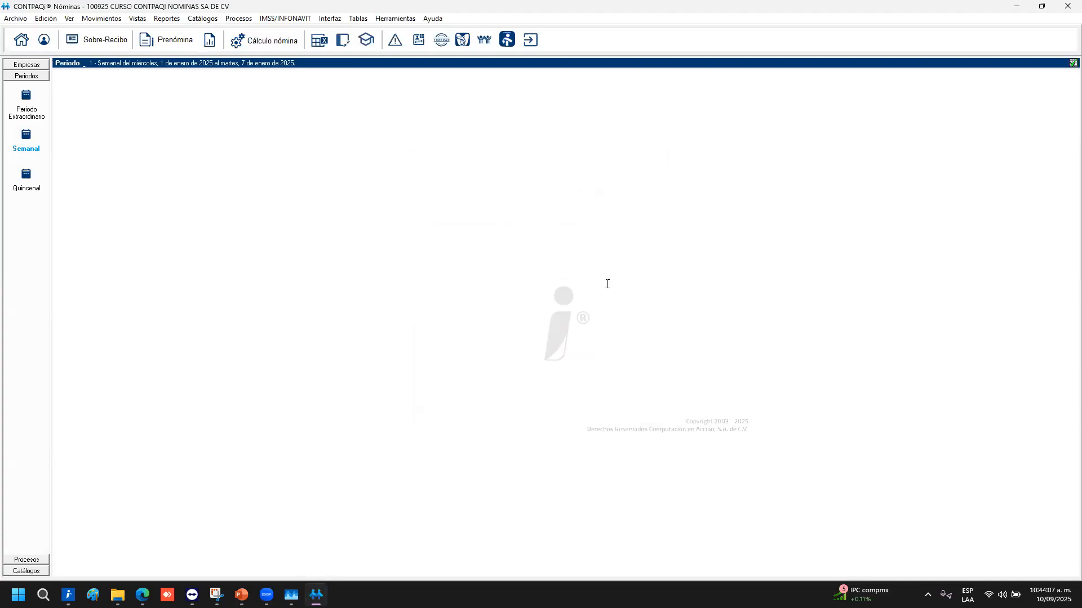
{"action": "left_click", "coordinate": [428, 253]}
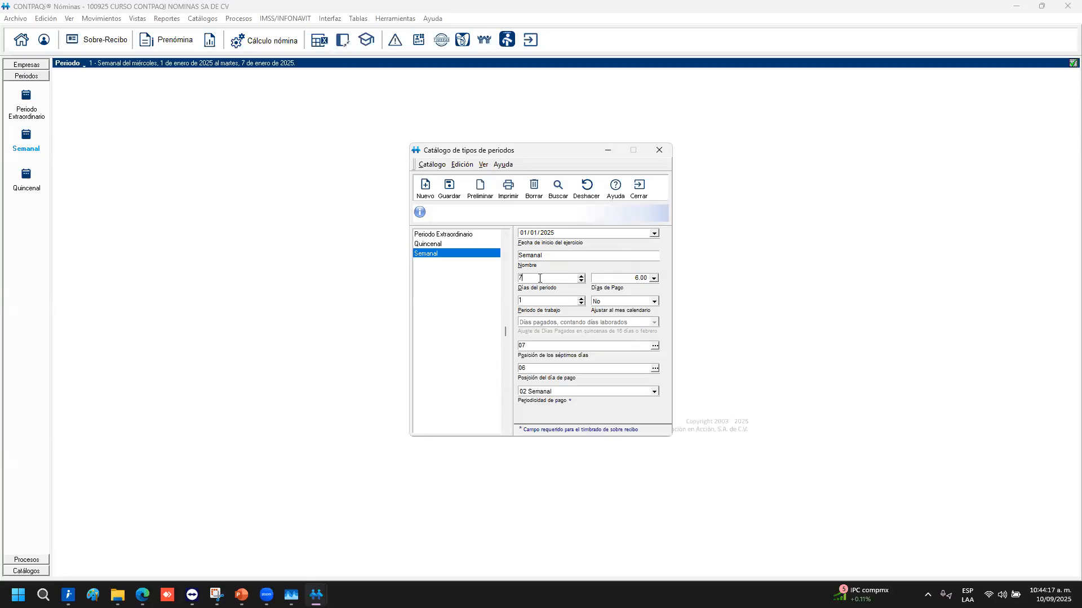
Give Semanal 7 period days and 6 paid days, with calendar-month adjustment set to No
{"action": "left_click", "coordinate": [622, 280]}
{"action": "key", "text": "Tab"}
{"action": "left_click_drag", "start_coordinate": [539, 303], "coordinate": [517, 282]}
{"action": "left_click", "coordinate": [653, 302]}
{"action": "left_click", "coordinate": [608, 311]}
Set the seventh-day position to 07 by picking Tuesday 7 January in the calendar
{"action": "left_click", "coordinate": [578, 344]}
{"action": "left_click", "coordinate": [654, 346]}
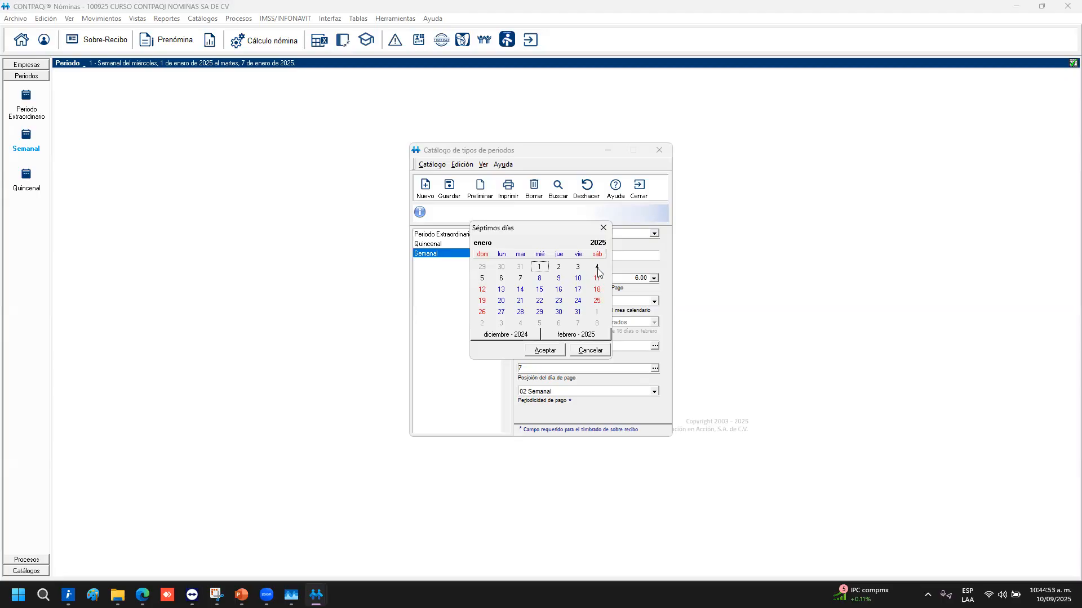
{"action": "left_click", "coordinate": [482, 278]}
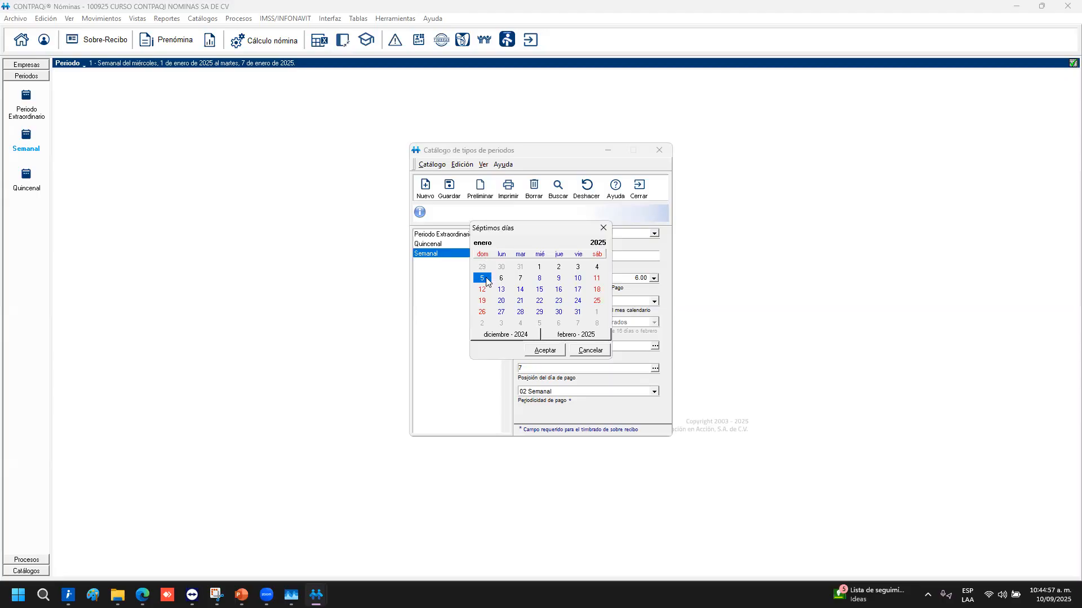
{"action": "left_click", "coordinate": [539, 352]}
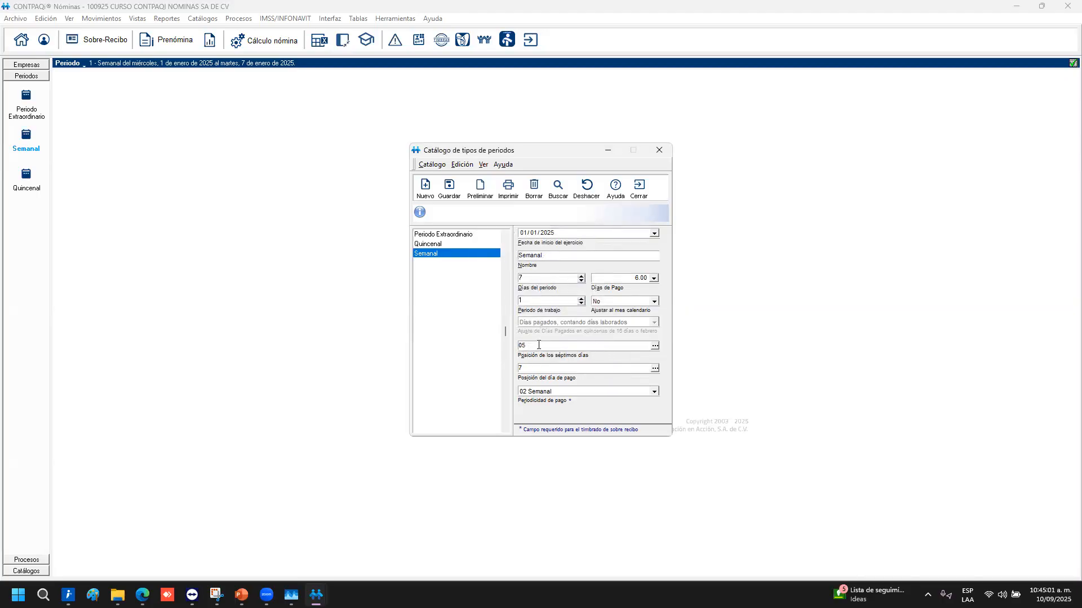
{"action": "left_click", "coordinate": [655, 345]}
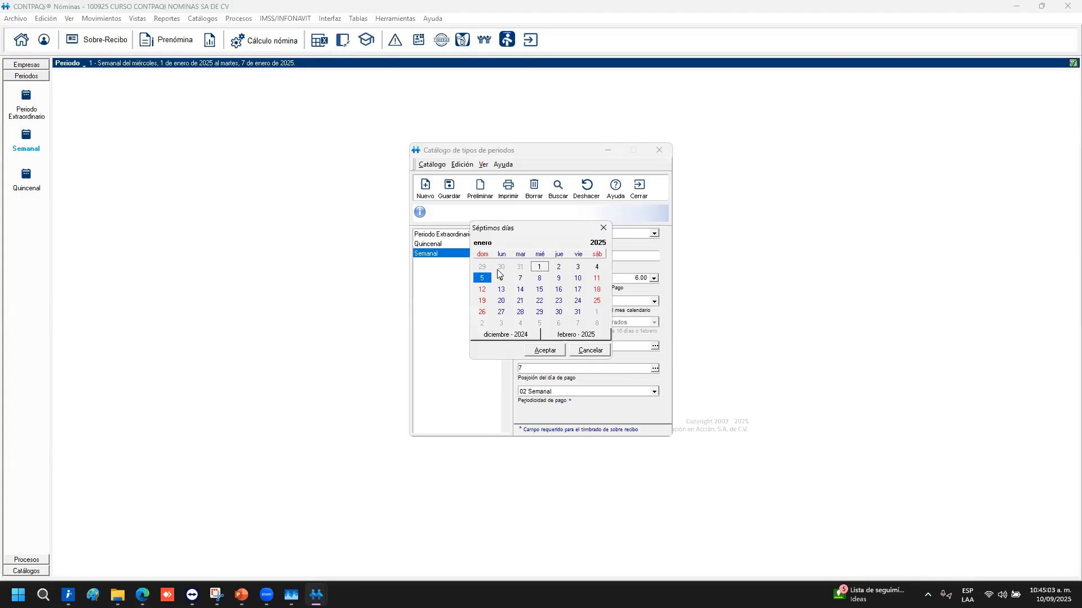
{"action": "left_click", "coordinate": [520, 277]}
{"action": "left_click", "coordinate": [543, 349]}
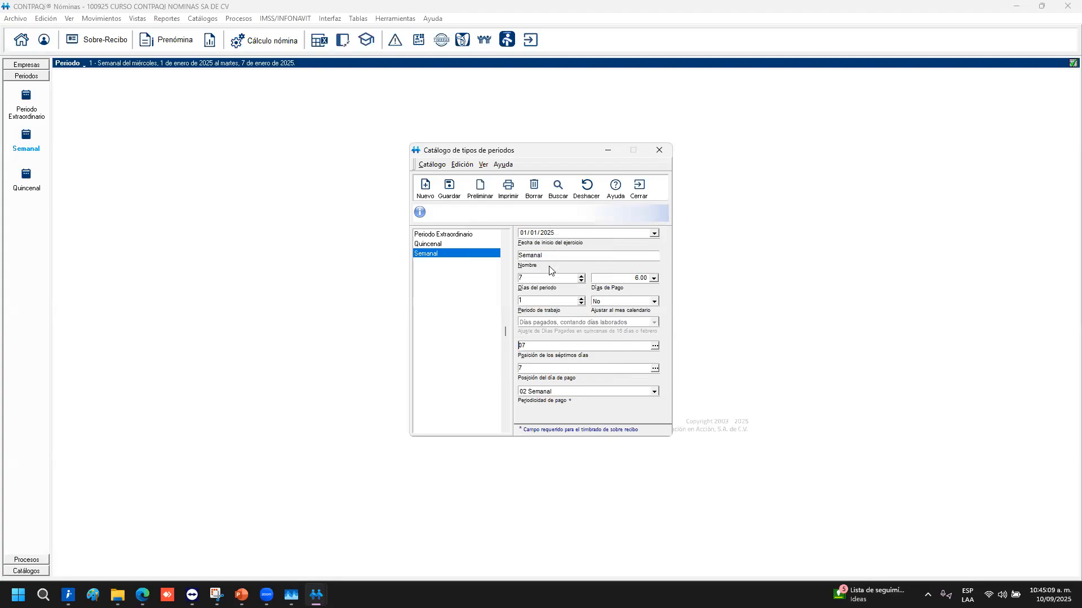
Keep the payment periodicity at 02 Semanal and switch to the Quincenal type, answering the save prompt
{"action": "left_click", "coordinate": [569, 233]}
{"action": "left_click", "coordinate": [654, 392]}
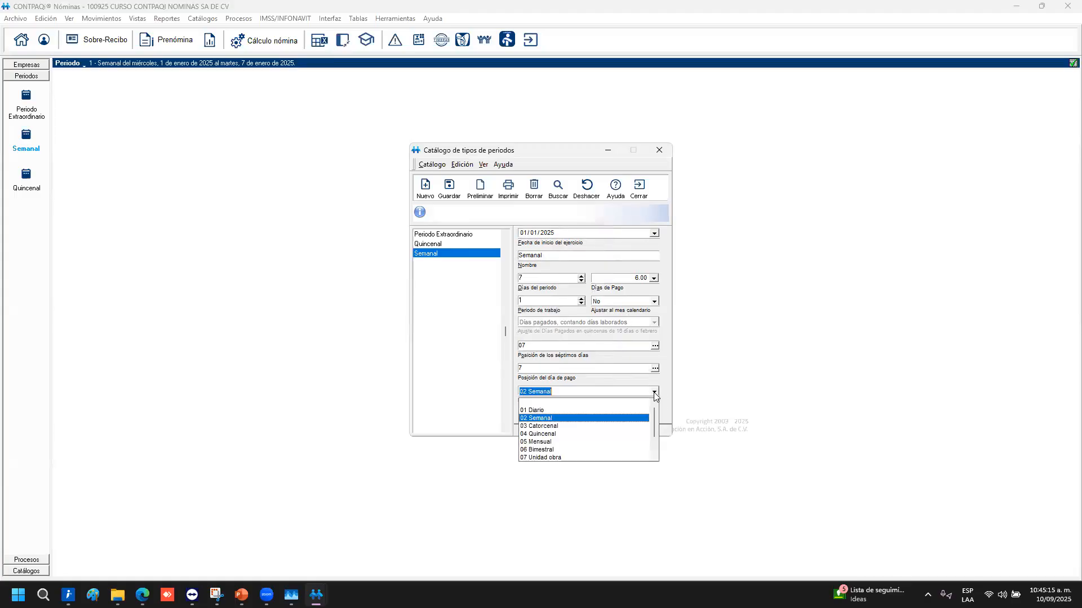
{"action": "left_click", "coordinate": [658, 392]}
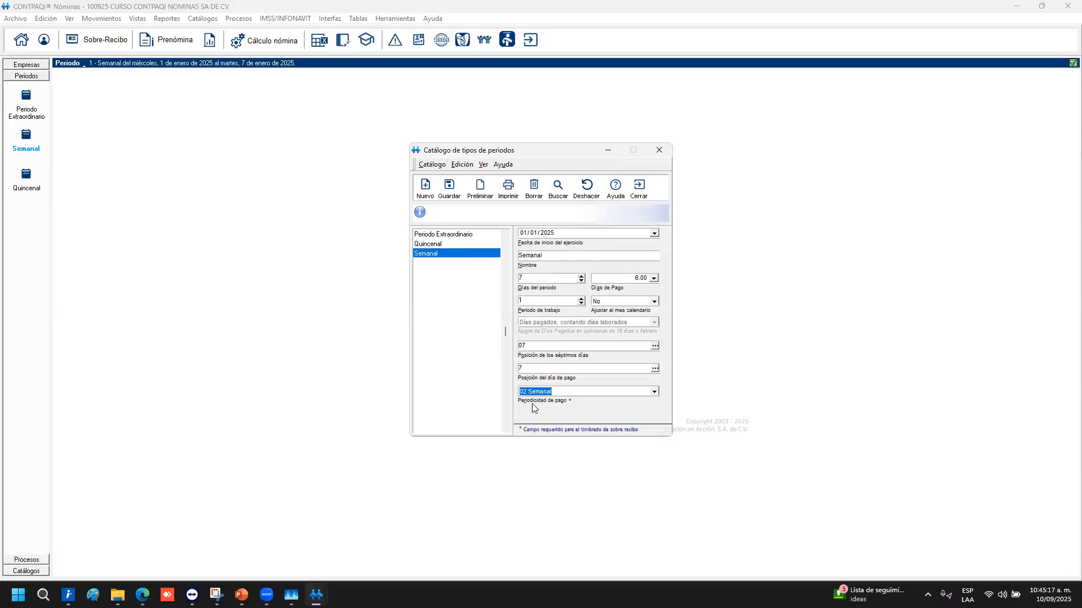
{"action": "left_click", "coordinate": [654, 392]}
{"action": "left_click", "coordinate": [657, 390]}
{"action": "left_click", "coordinate": [656, 390]}
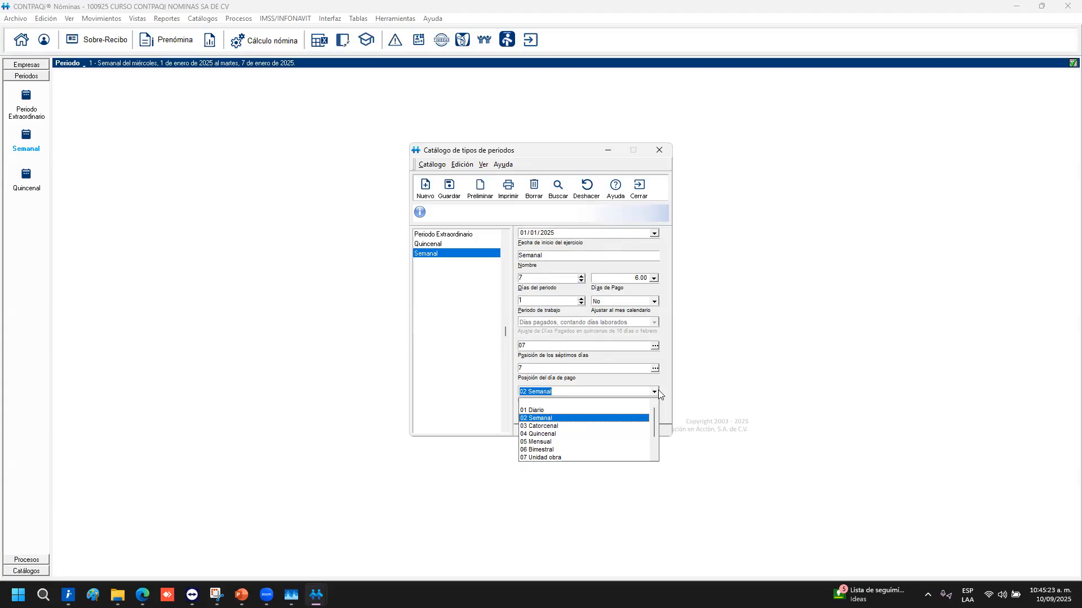
{"action": "left_click", "coordinate": [658, 392]}
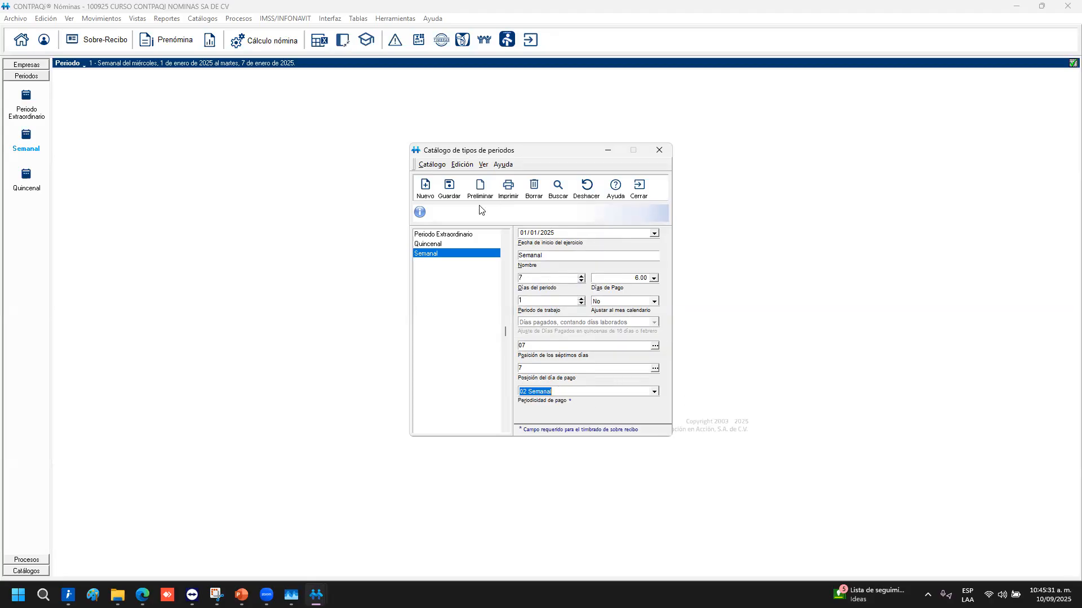
{"action": "left_click", "coordinate": [431, 246]}
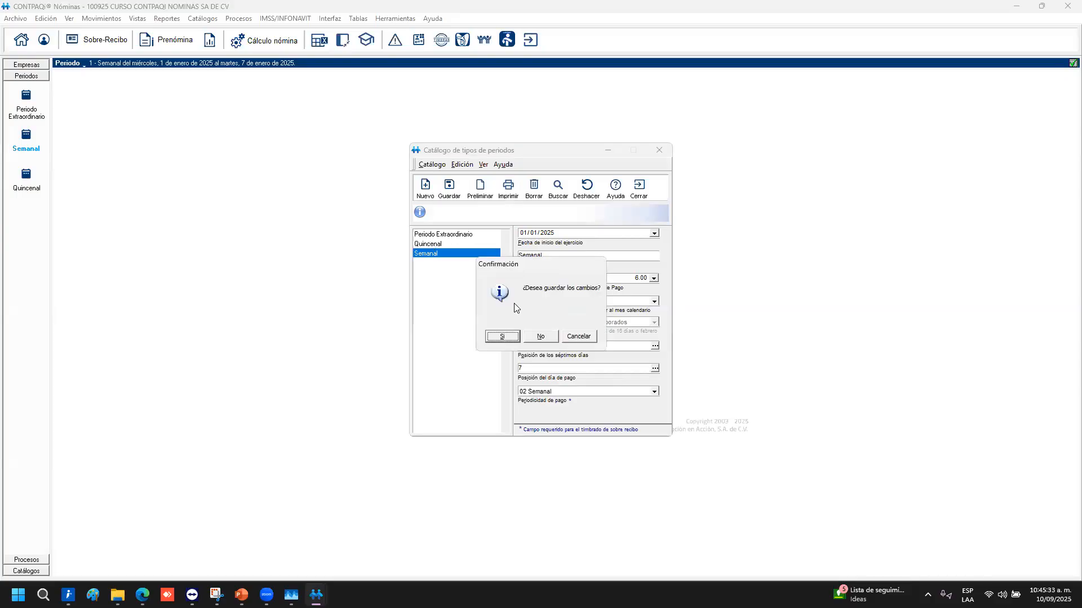
{"action": "left_click", "coordinate": [540, 337]}
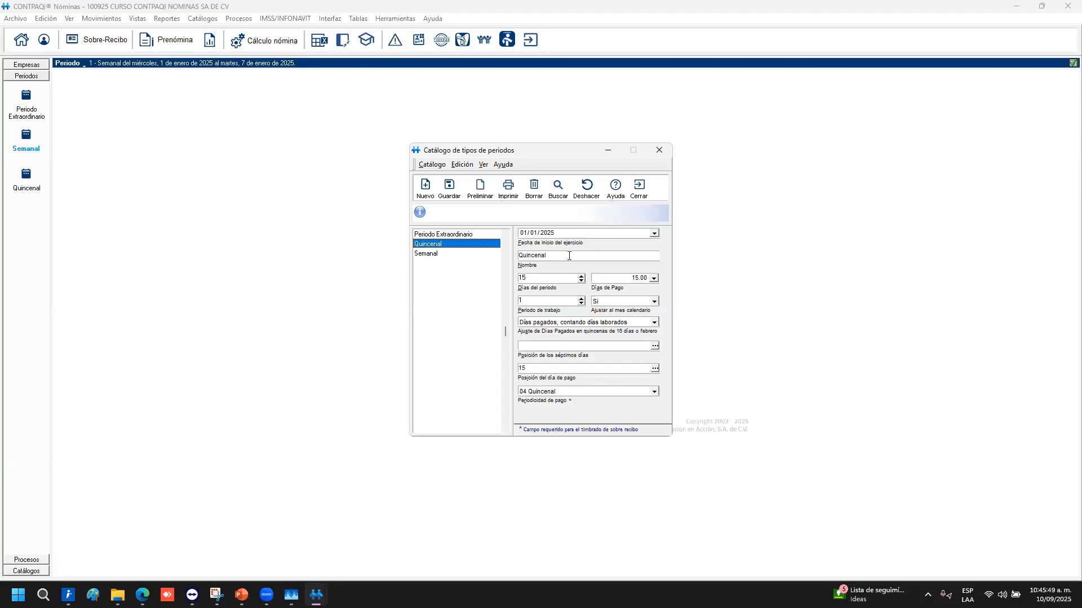
Confirm 15 paid days for Quincenal and explore the calendar-month and paid-days adjustment options
{"action": "left_click_drag", "start_coordinate": [547, 281], "coordinate": [501, 278]}
{"action": "left_click", "coordinate": [630, 278]}
{"action": "left_click", "coordinate": [559, 302]}
{"action": "left_click", "coordinate": [653, 302]}
{"action": "left_click", "coordinate": [654, 302]}
{"action": "left_click", "coordinate": [654, 324]}
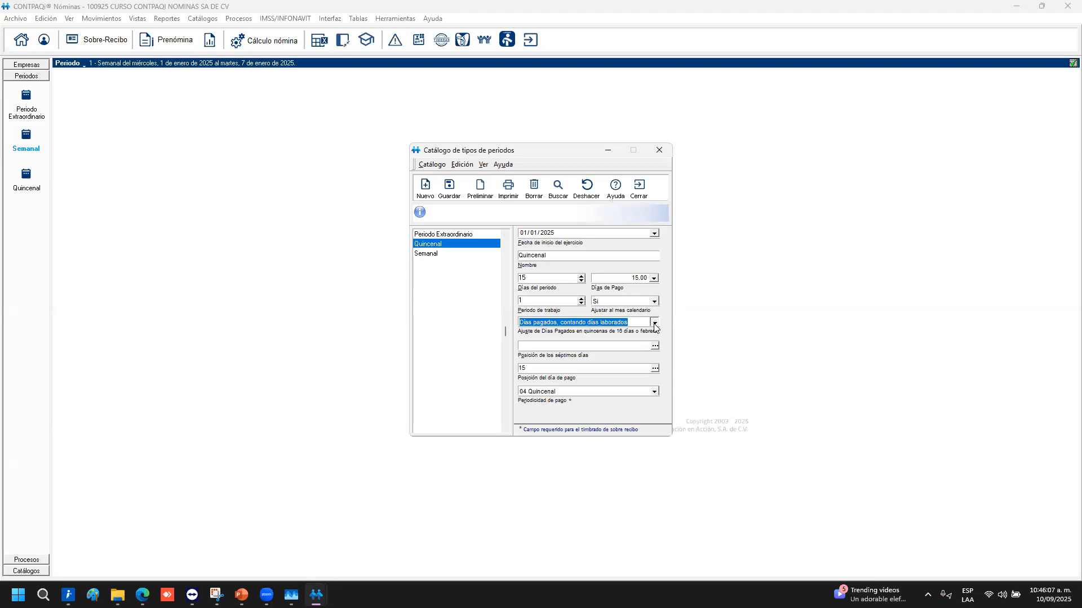
{"action": "left_click", "coordinate": [653, 324]}
{"action": "left_click", "coordinate": [655, 323]}
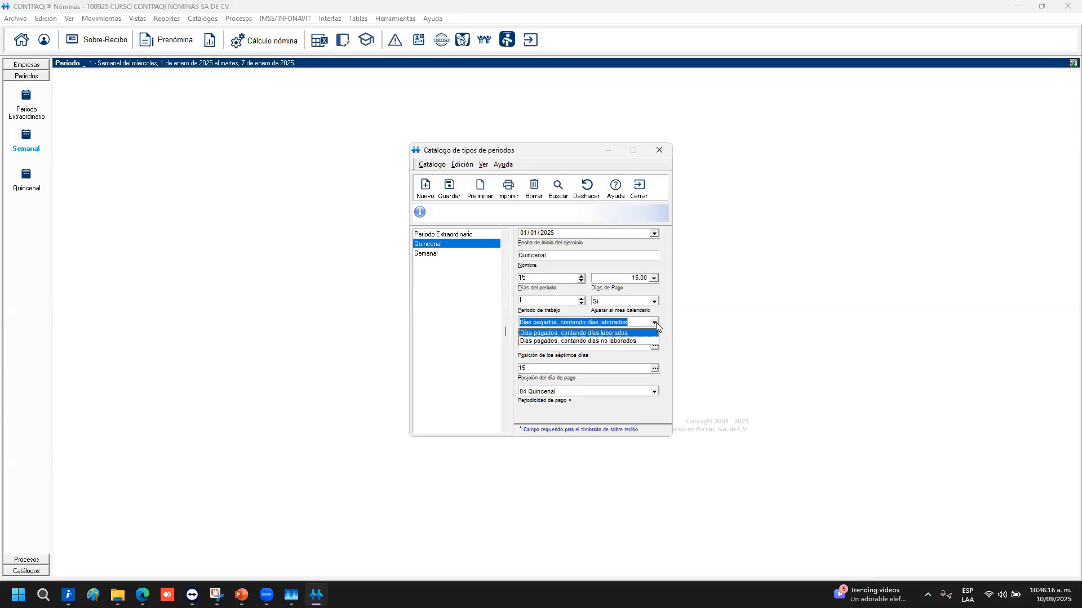
{"action": "left_click", "coordinate": [543, 342]}
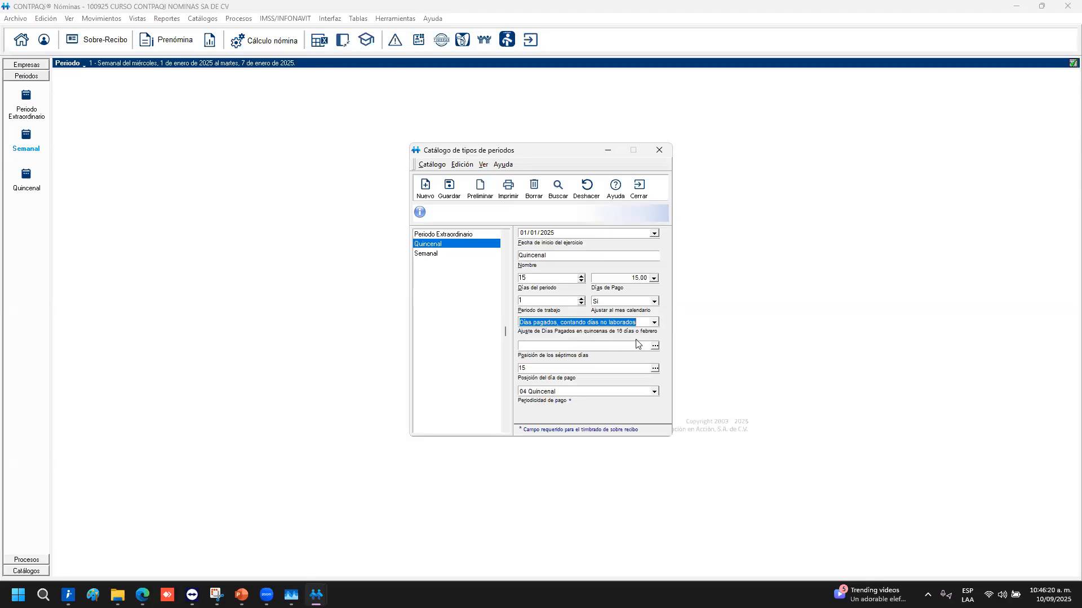
Turn calendar-month adjustment off and highlight the 15-day period with 15.00 payment days
{"action": "left_click", "coordinate": [654, 302]}
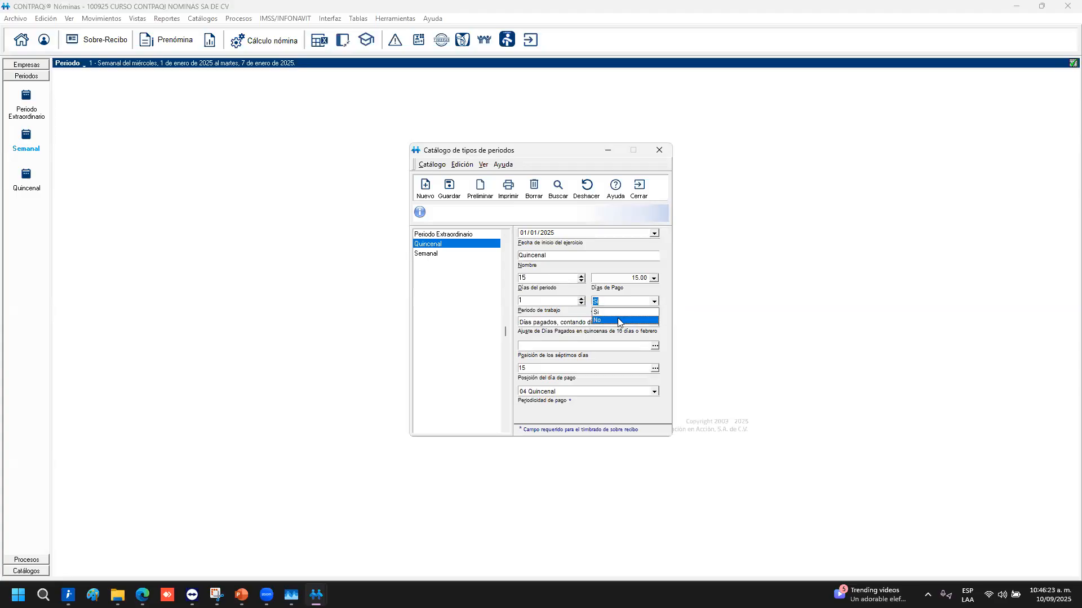
{"action": "left_click", "coordinate": [618, 320]}
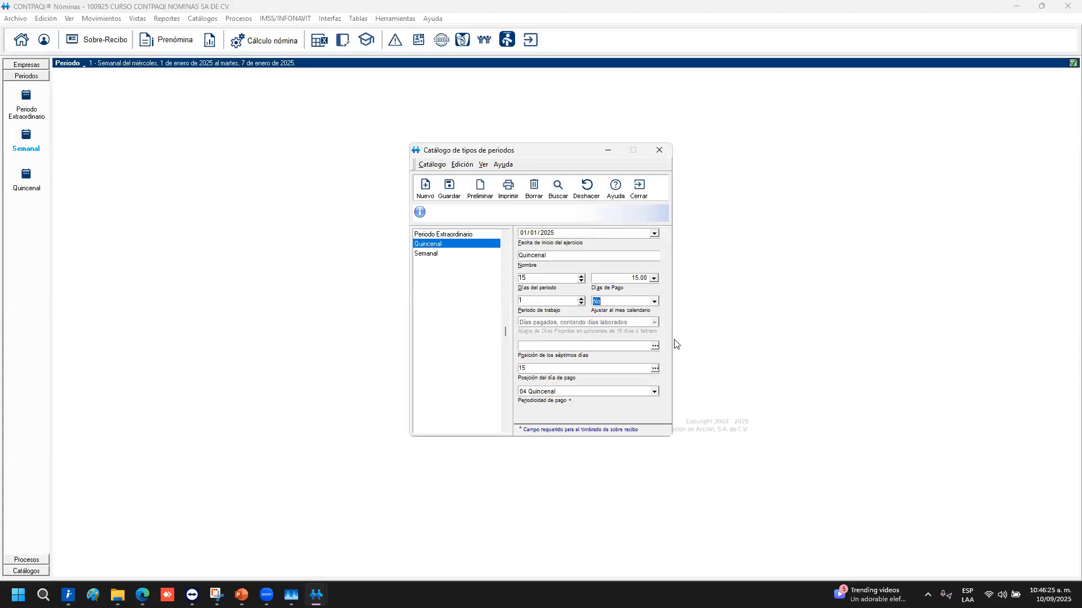
{"action": "left_click", "coordinate": [612, 279]}
{"action": "left_click", "coordinate": [543, 279]}
{"action": "left_click_drag", "start_coordinate": [538, 277], "coordinate": [467, 283]}
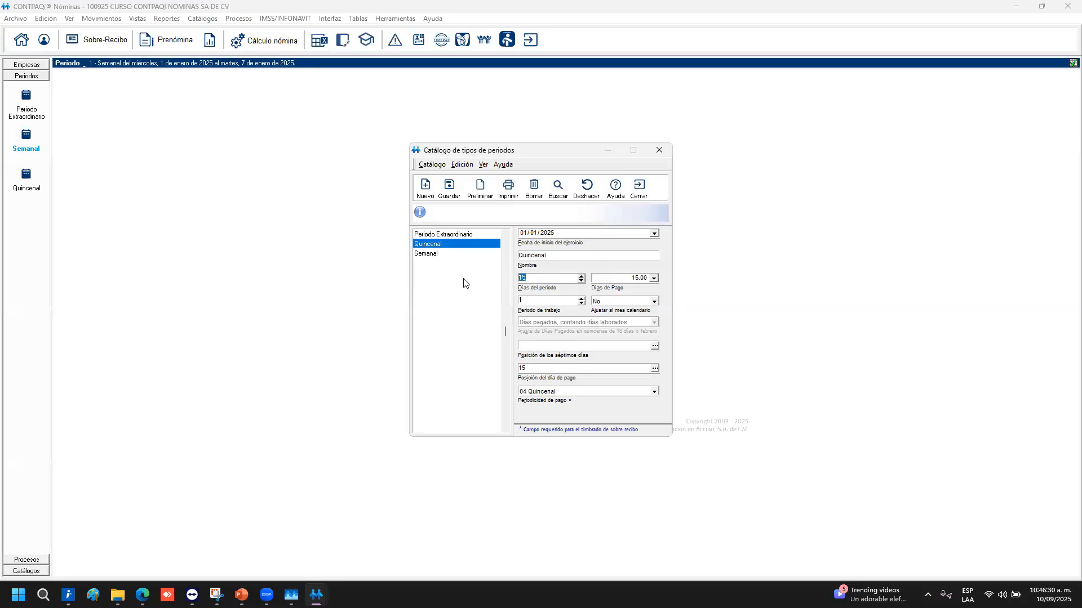
Turn calendar-month adjustment back on, counting paid days as worked days, review pay-day position 15, and close
{"action": "left_click", "coordinate": [654, 302]}
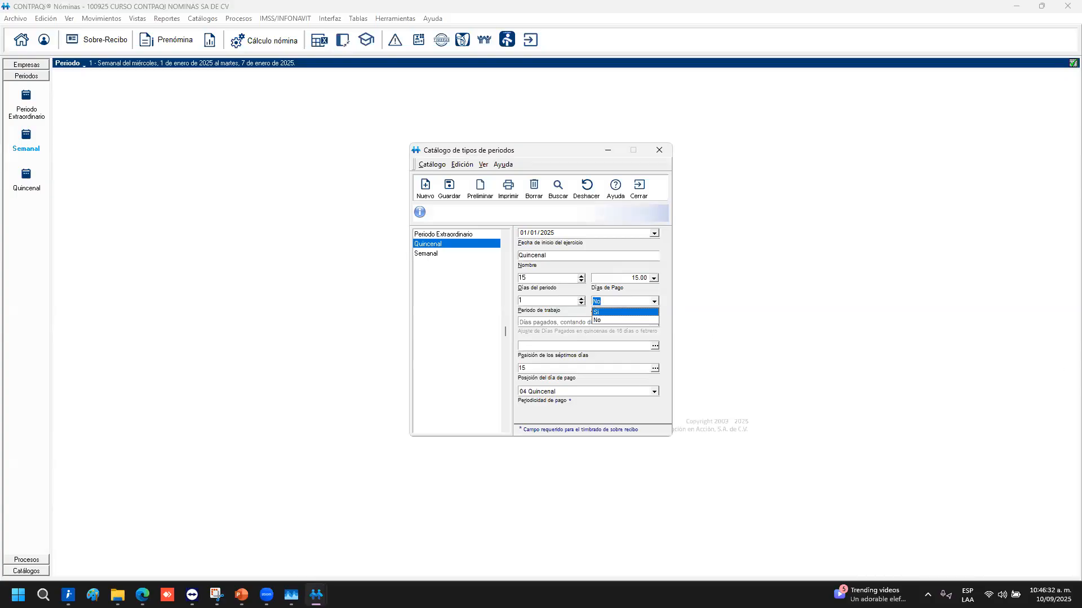
{"action": "left_click", "coordinate": [622, 313]}
{"action": "left_click", "coordinate": [652, 321]}
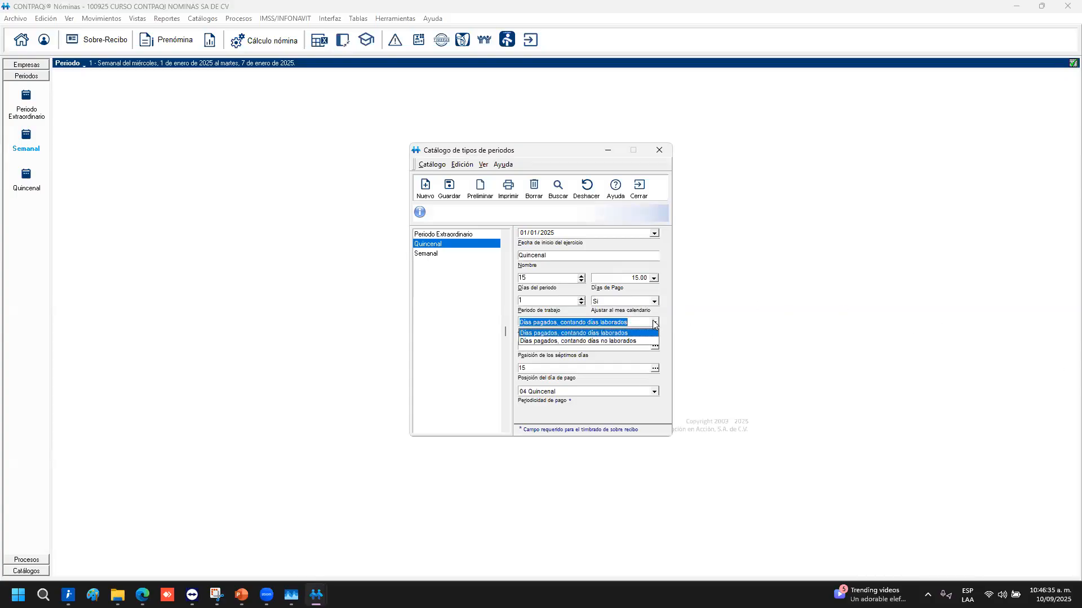
{"action": "left_click", "coordinate": [628, 333]}
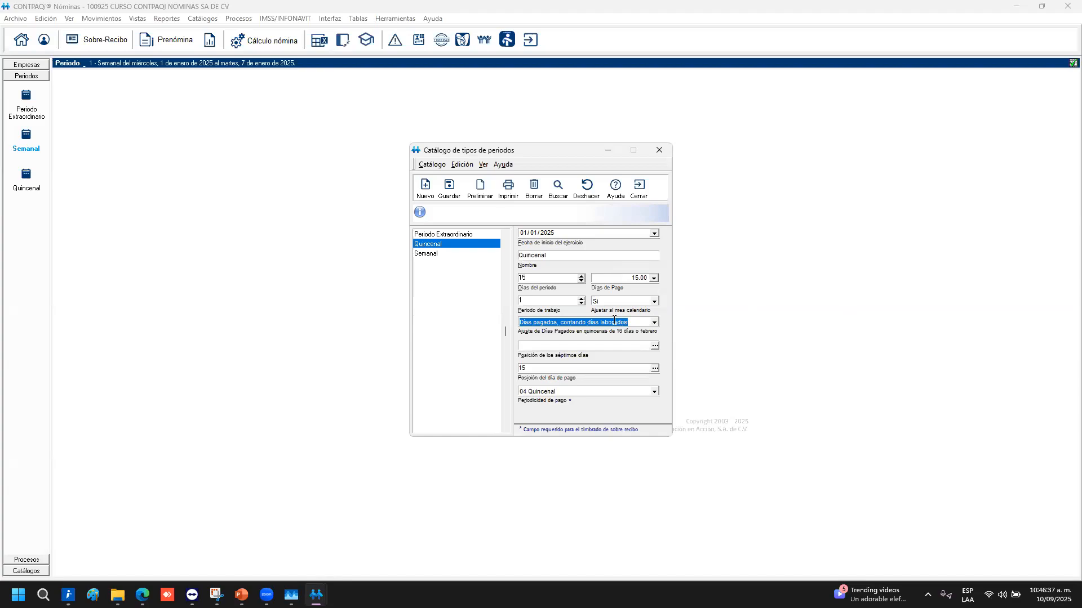
{"action": "left_click", "coordinate": [593, 345]}
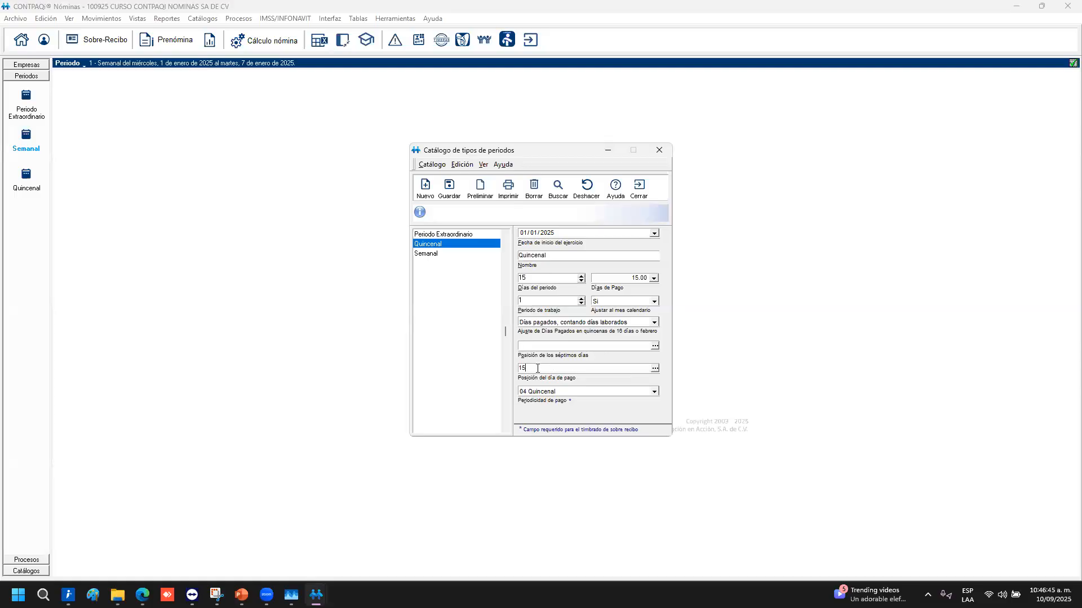
{"action": "left_click_drag", "start_coordinate": [530, 368], "coordinate": [492, 367]}
{"action": "left_click", "coordinate": [566, 391]}
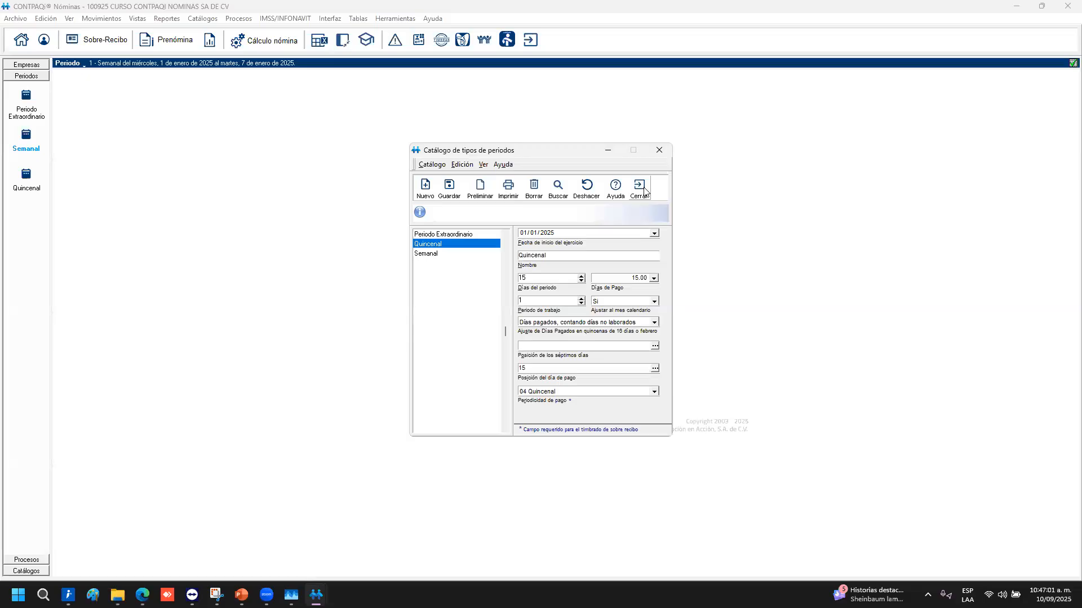
{"action": "left_click", "coordinate": [644, 191]}
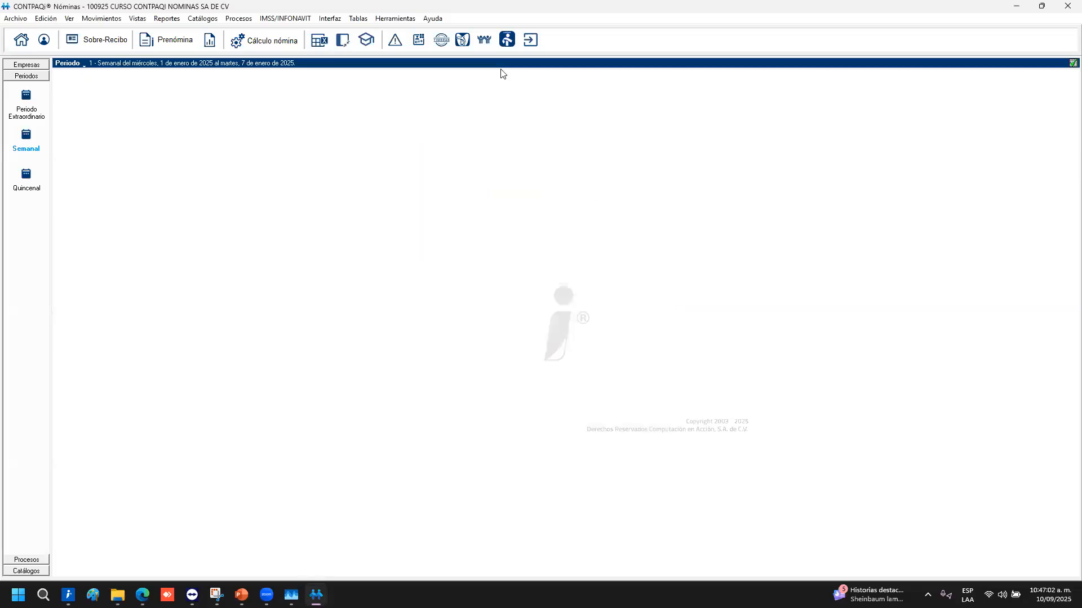
Recheck the Semanal period type settings, then open the periods catalogue on the Semanal 2025 periods
{"action": "left_click", "coordinate": [204, 19]}
{"action": "left_click", "coordinate": [228, 98]}
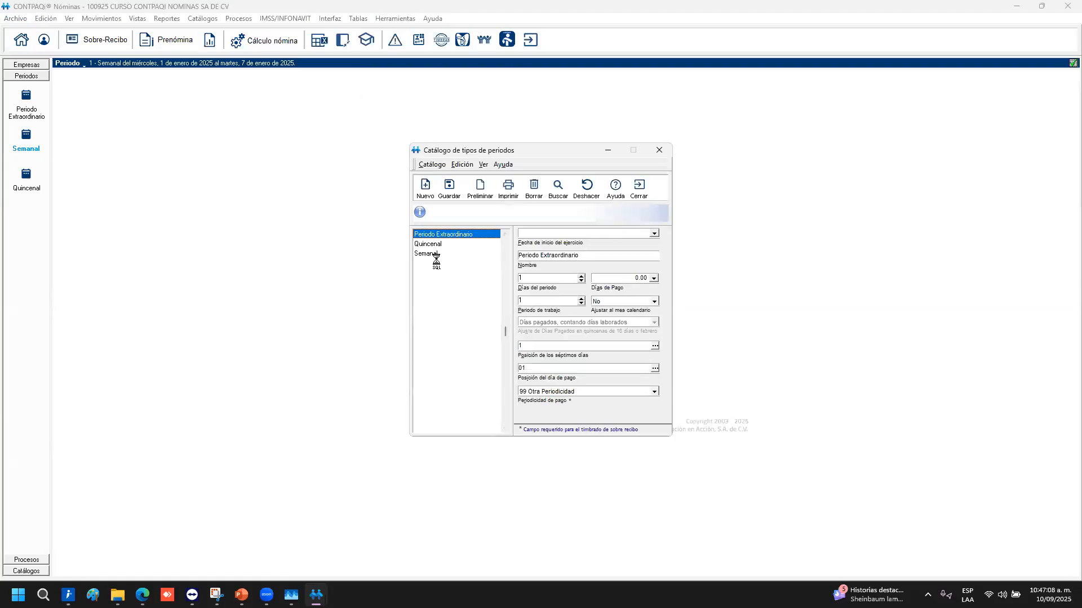
{"action": "left_click", "coordinate": [431, 254]}
{"action": "left_click", "coordinate": [639, 188]}
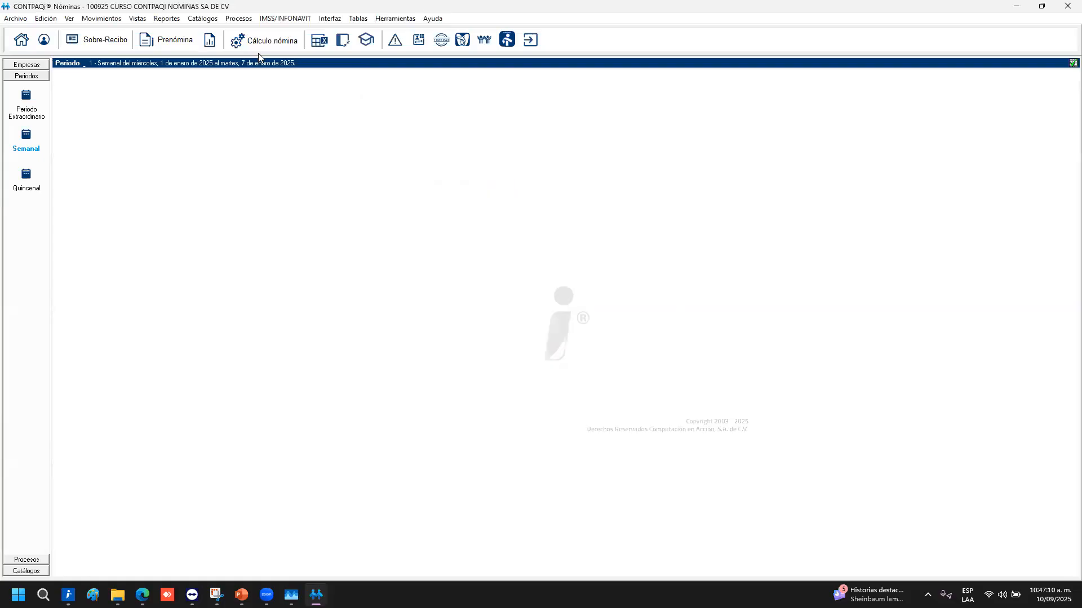
{"action": "left_click", "coordinate": [212, 19]}
{"action": "left_click", "coordinate": [261, 101]}
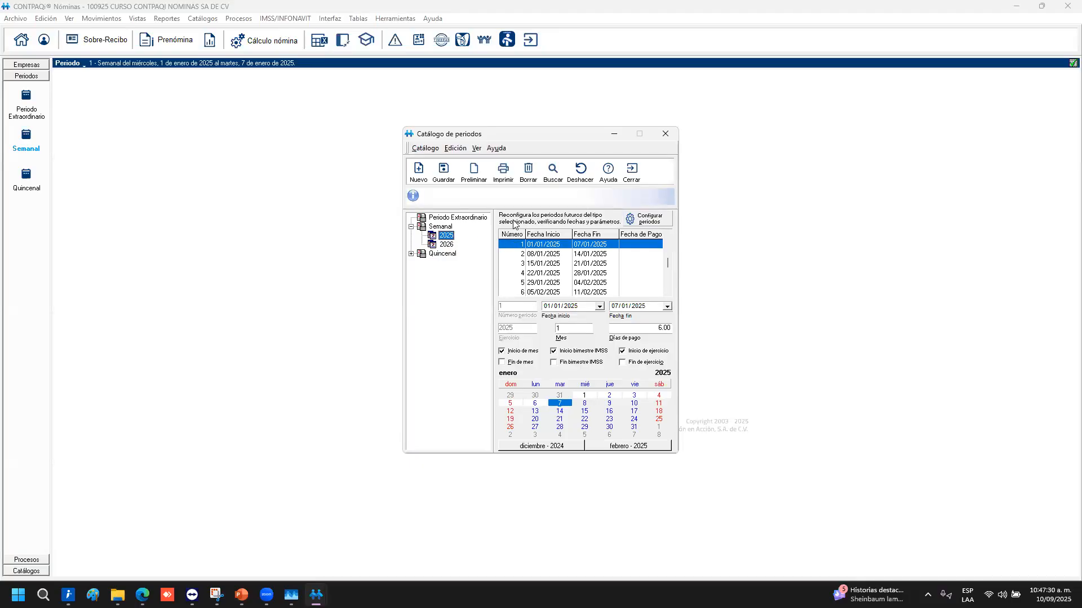
{"action": "left_click", "coordinate": [543, 247]}
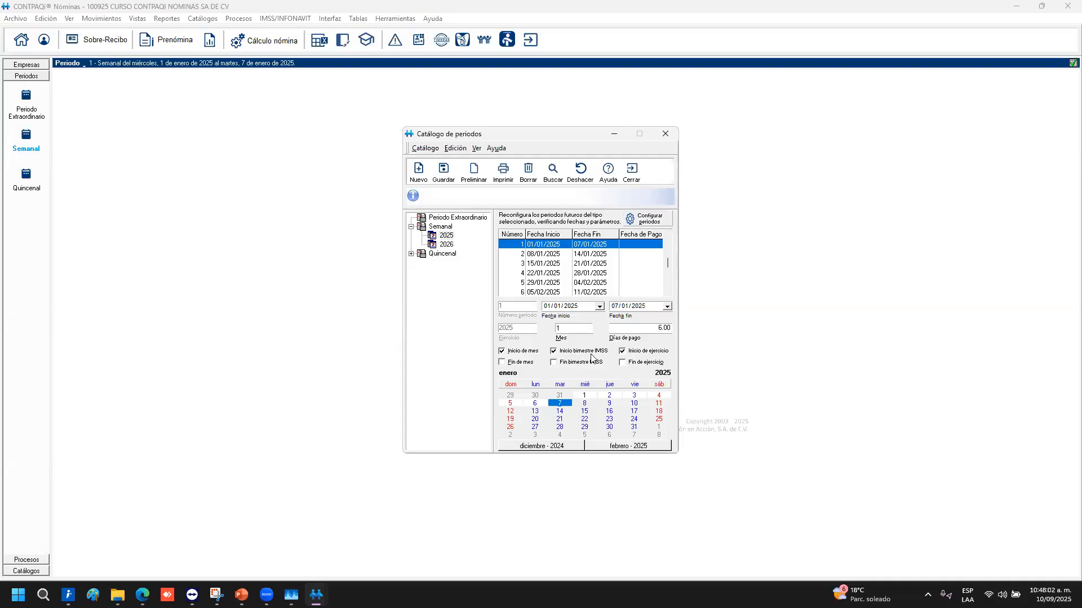
{"action": "left_click", "coordinate": [550, 255]}
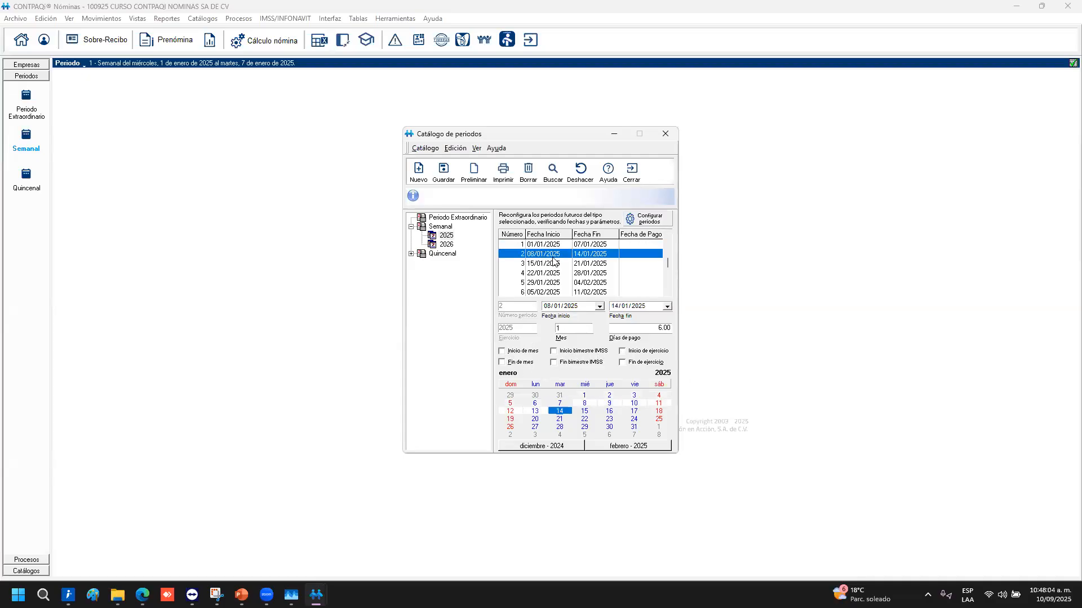
{"action": "left_click", "coordinate": [554, 263]}
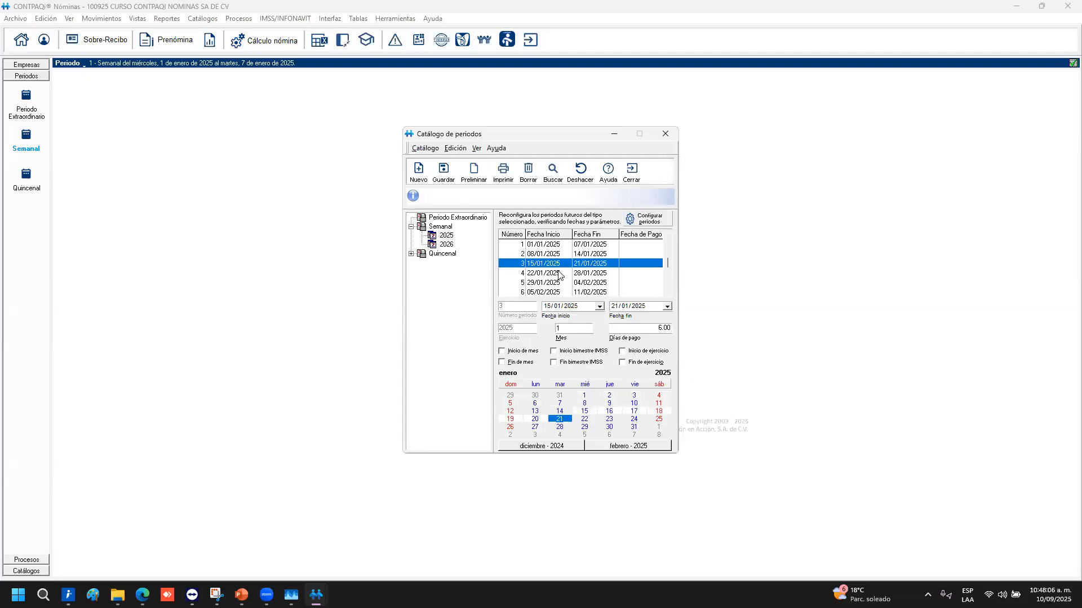
{"action": "left_click", "coordinate": [553, 274]}
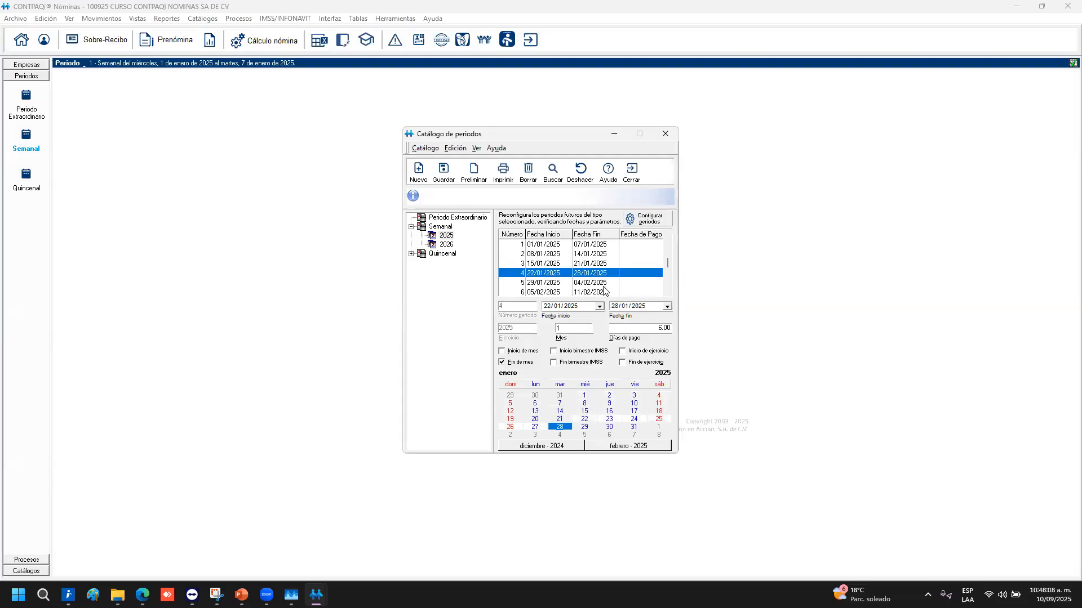
{"action": "left_click", "coordinate": [551, 283]}
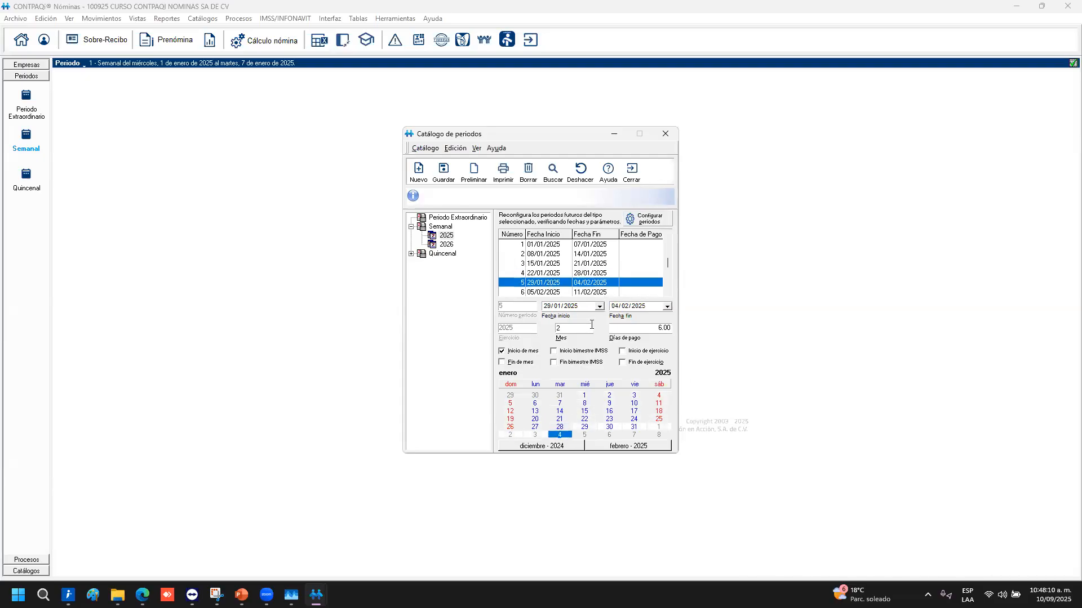
{"action": "key", "text": "Down"}
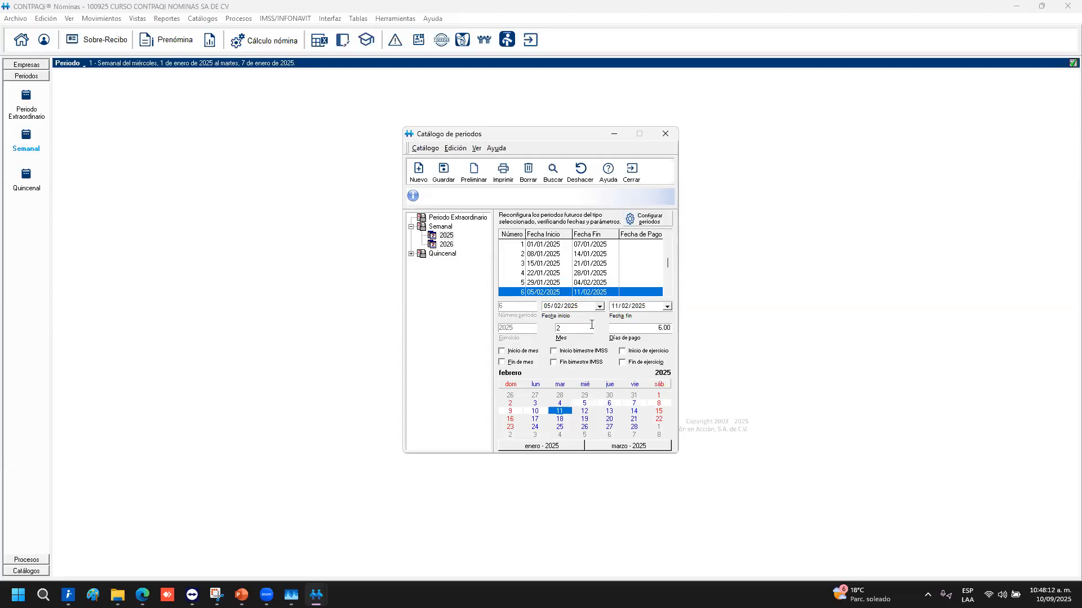
{"action": "key", "text": "Down"}
{"action": "key", "text": "Down"}
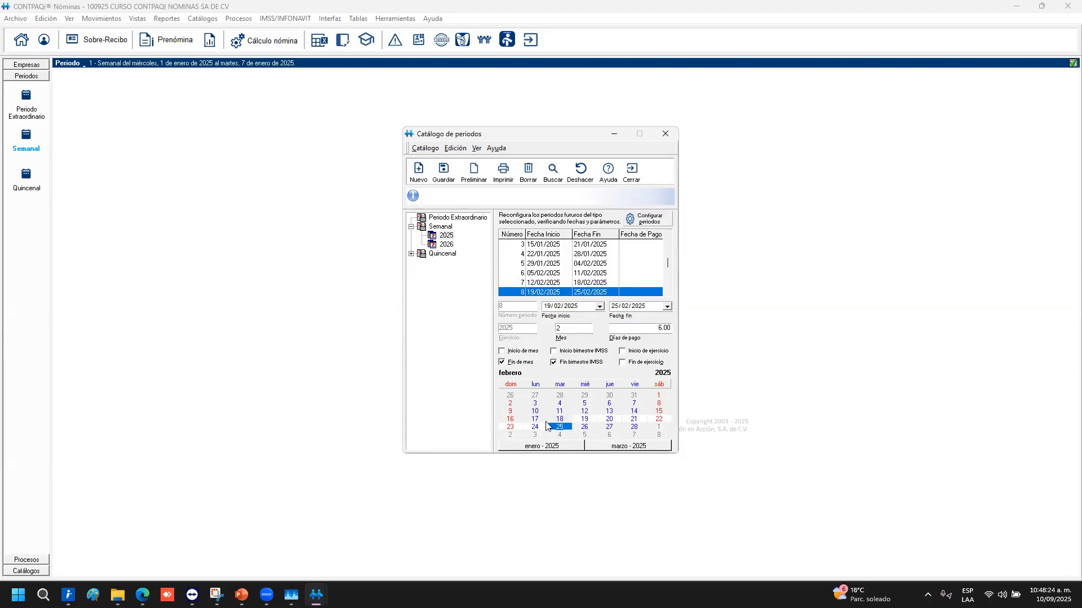
{"action": "key", "text": "Up"}
{"action": "key", "text": "Up"}
{"action": "key", "text": "Up"}
{"action": "key", "text": "Up"}
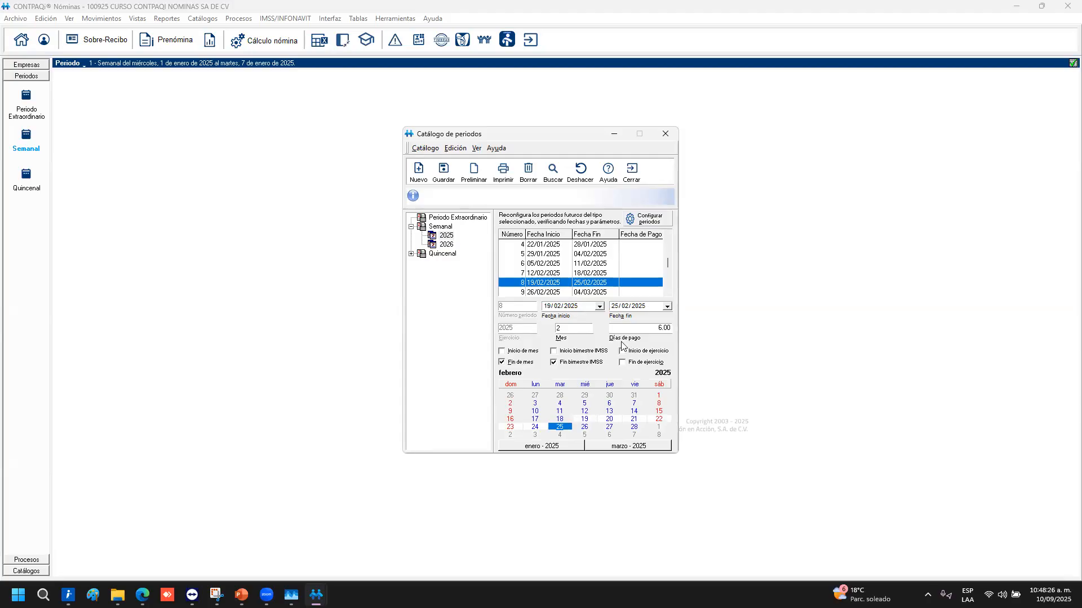
{"action": "key", "text": "Up"}
{"action": "key", "text": "Up"}
{"action": "key", "text": "Up"}
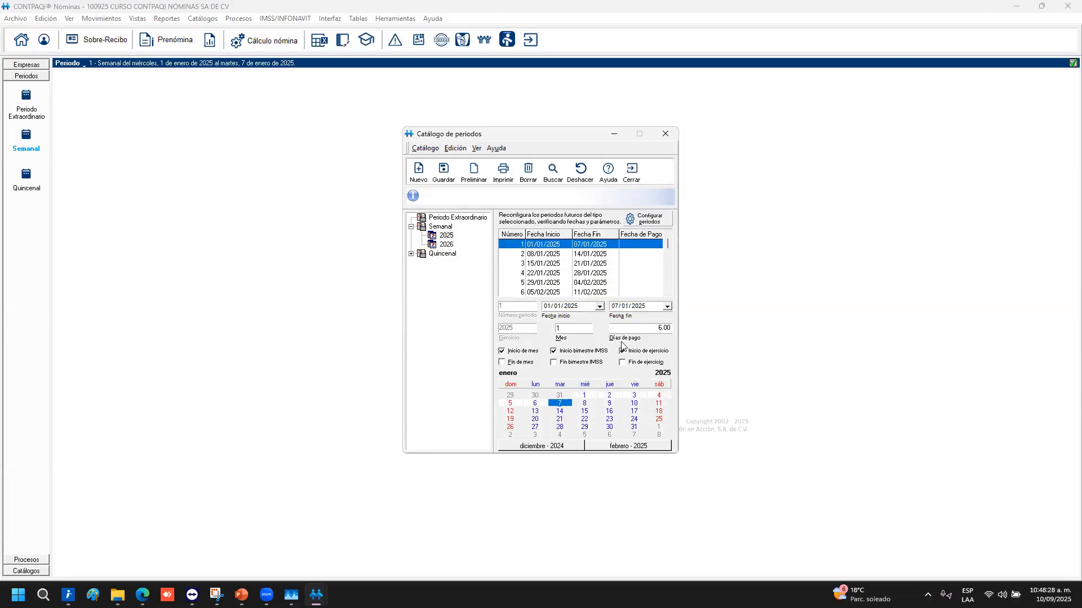
{"action": "key", "text": "Down"}
{"action": "key", "text": "Up"}
{"action": "left_click", "coordinate": [510, 403]}
Save the weekly period 1 changes and review weekly periods 2 and 3, confirming the save prompt
{"action": "left_click", "coordinate": [572, 274]}
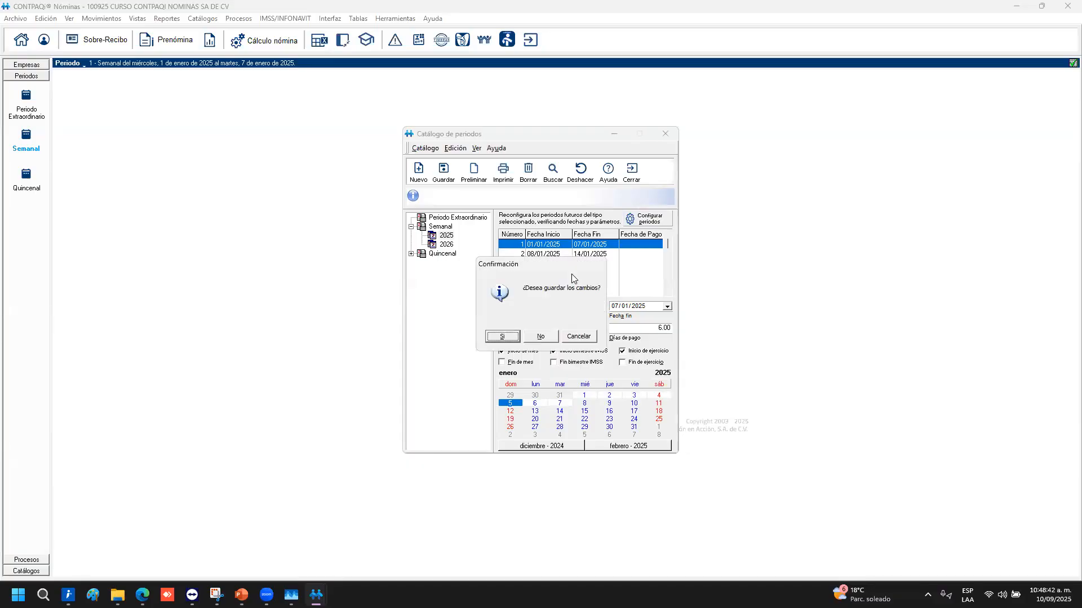
{"action": "left_click", "coordinate": [512, 336]}
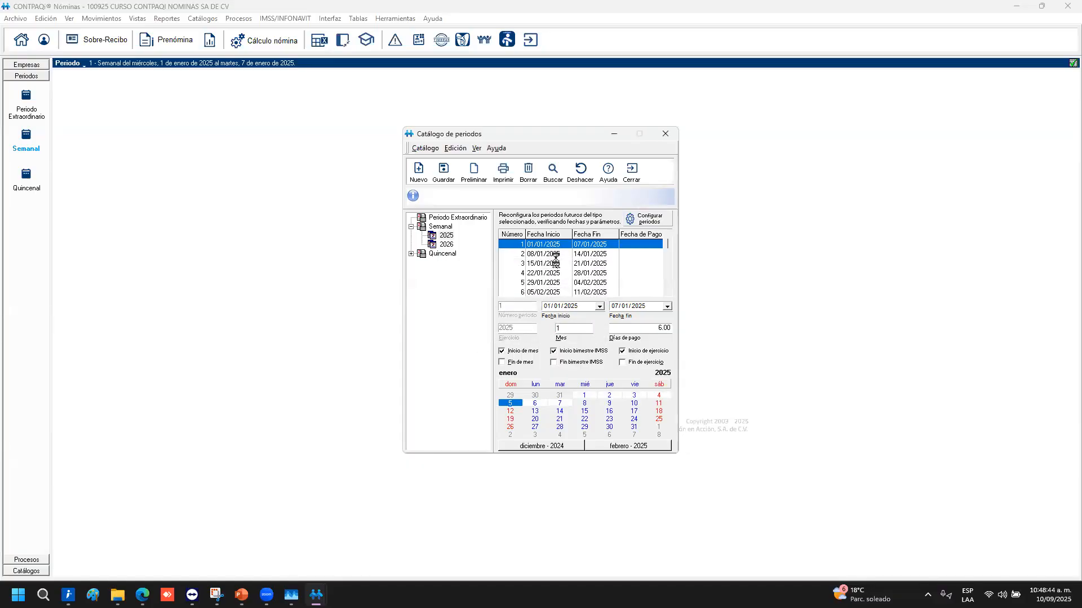
{"action": "left_click", "coordinate": [550, 254]}
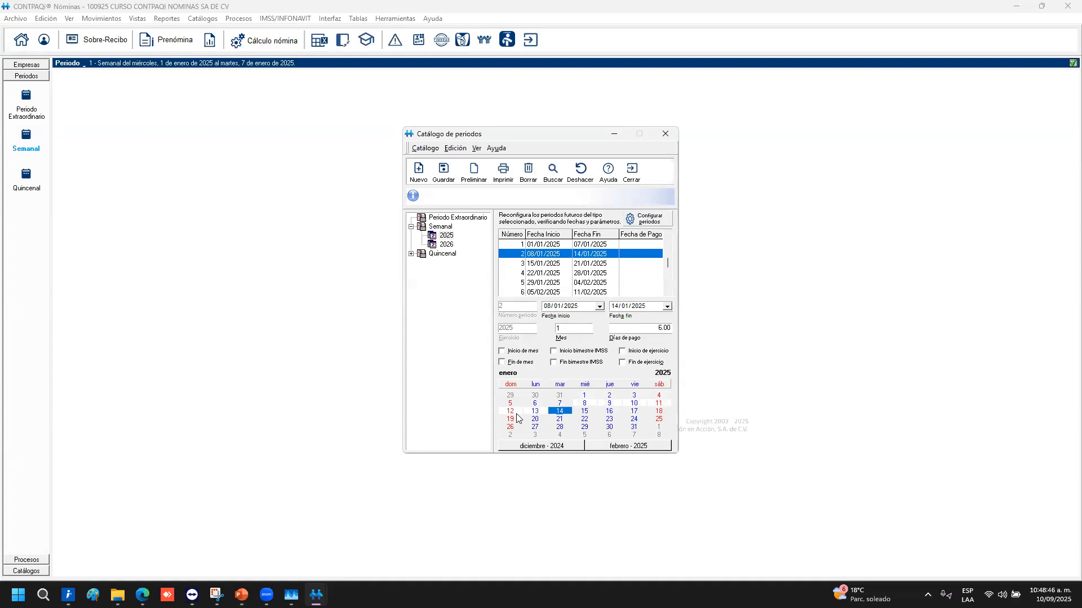
{"action": "left_click", "coordinate": [510, 412]}
{"action": "left_click", "coordinate": [552, 267]}
{"action": "key", "text": "Return"}
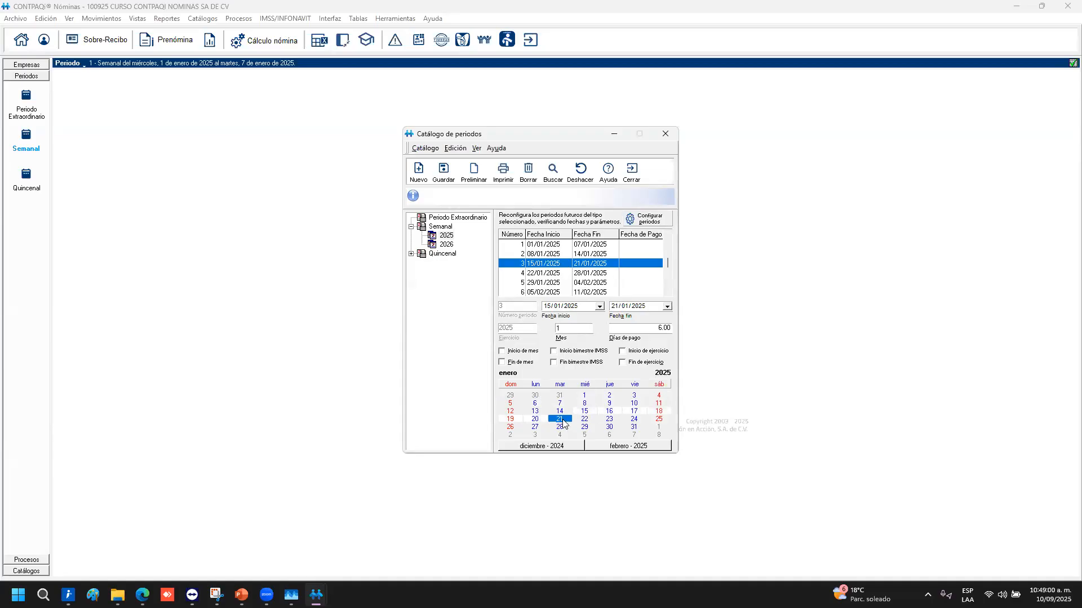
Step through the remaining weekly periods, then display the Quincenal 2025 periods from 01/01/2025–15/01/2025
{"action": "left_click", "coordinate": [541, 274]}
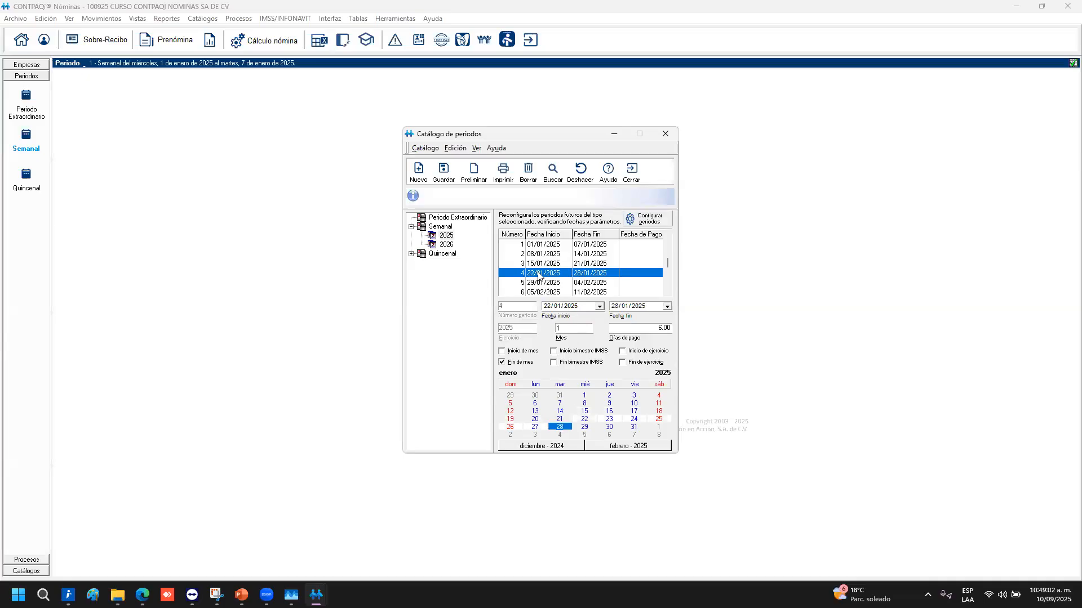
{"action": "left_click", "coordinate": [542, 283]}
{"action": "left_click", "coordinate": [538, 291]}
{"action": "scroll", "coordinate": [539, 290], "scroll_direction": "down", "scroll_amount": 6}
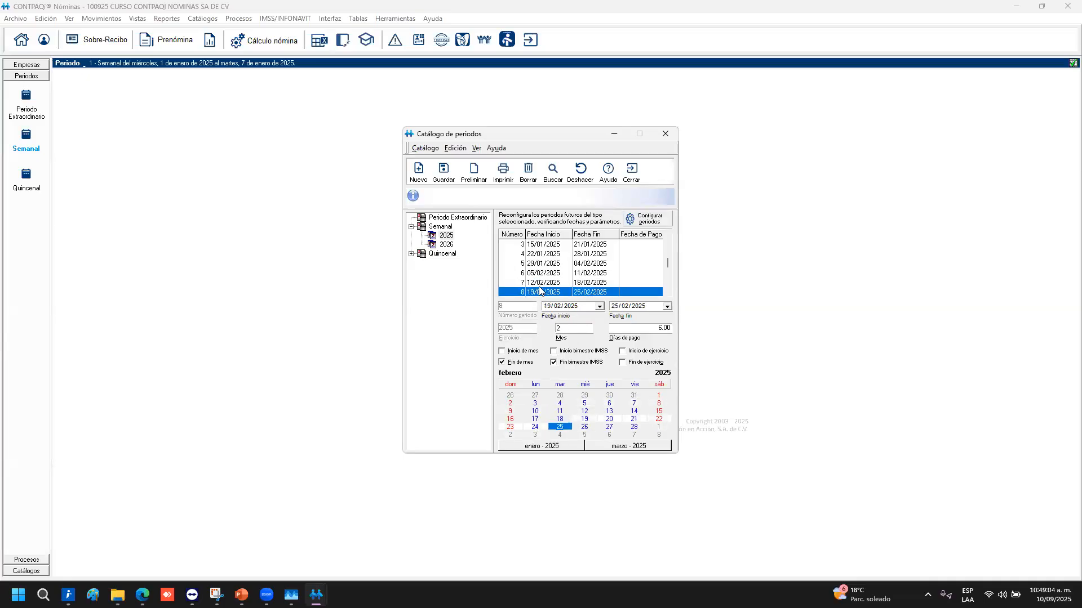
{"action": "scroll", "coordinate": [539, 289], "scroll_direction": "down", "scroll_amount": 6}
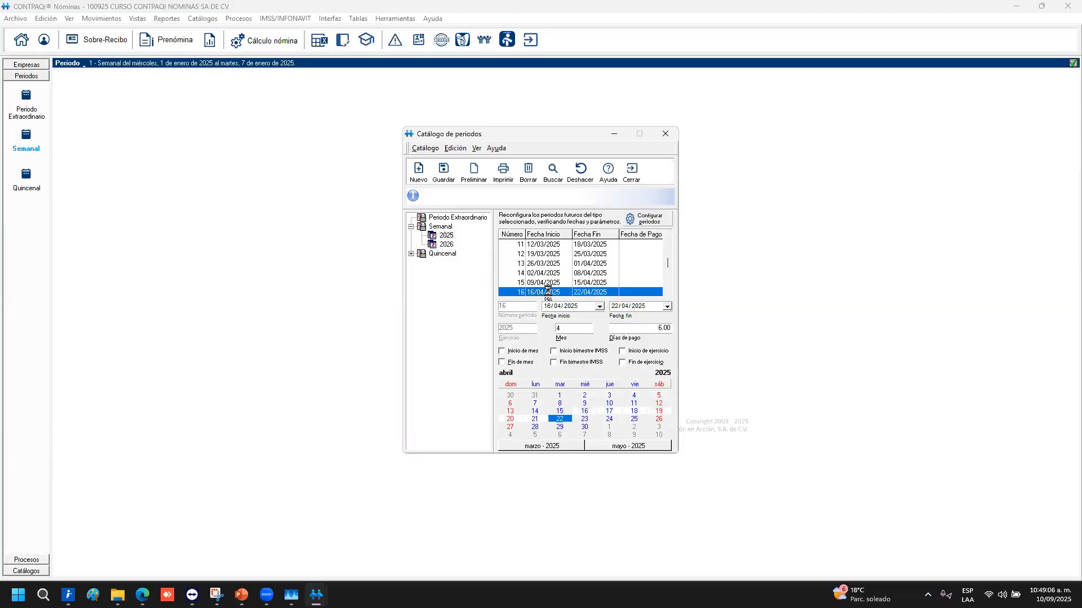
{"action": "left_click", "coordinate": [440, 253]}
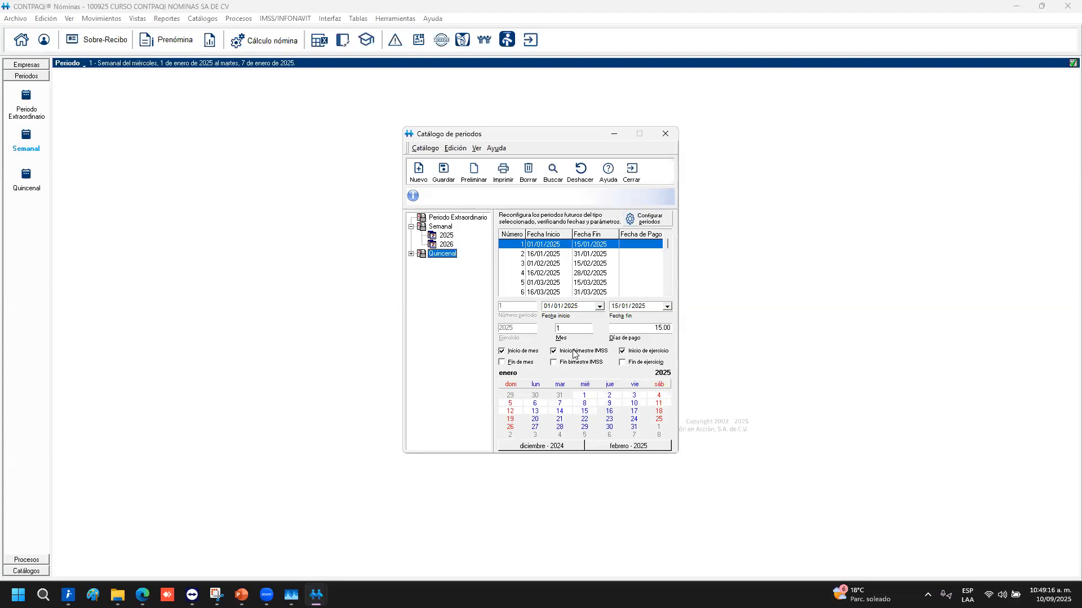
Review Quincenal periods 2–6, covering 16 January to 31 March 2025
{"action": "left_click", "coordinate": [543, 256]}
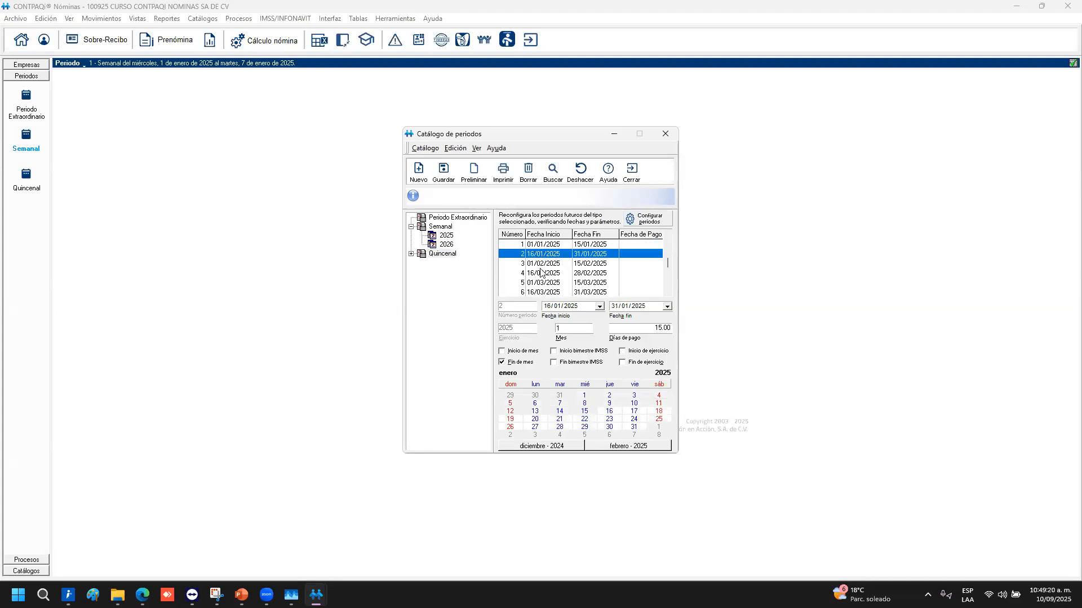
{"action": "left_click", "coordinate": [536, 265]}
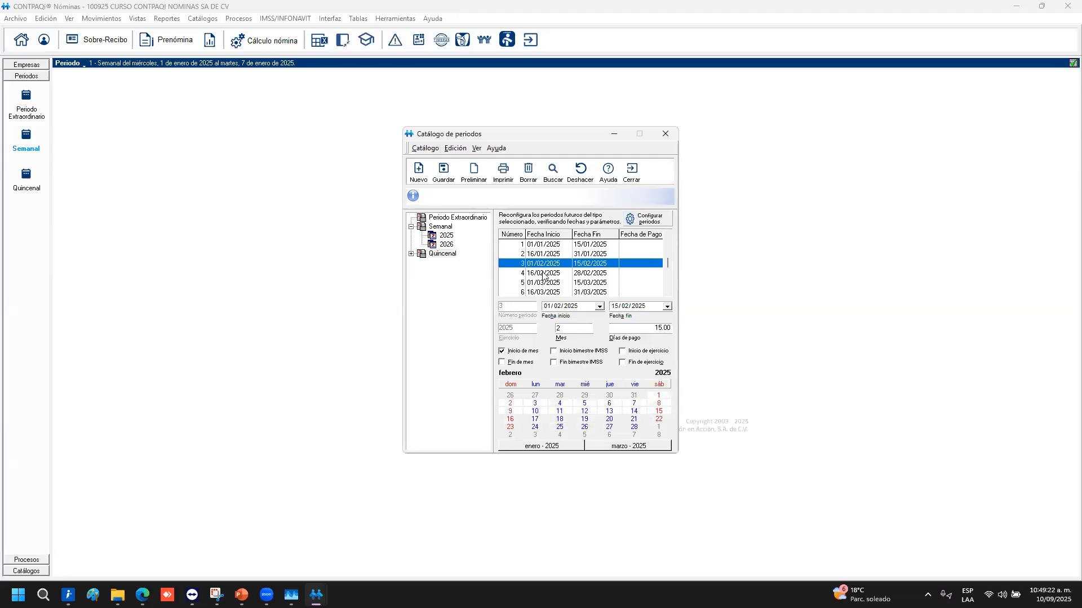
{"action": "left_click", "coordinate": [544, 275]}
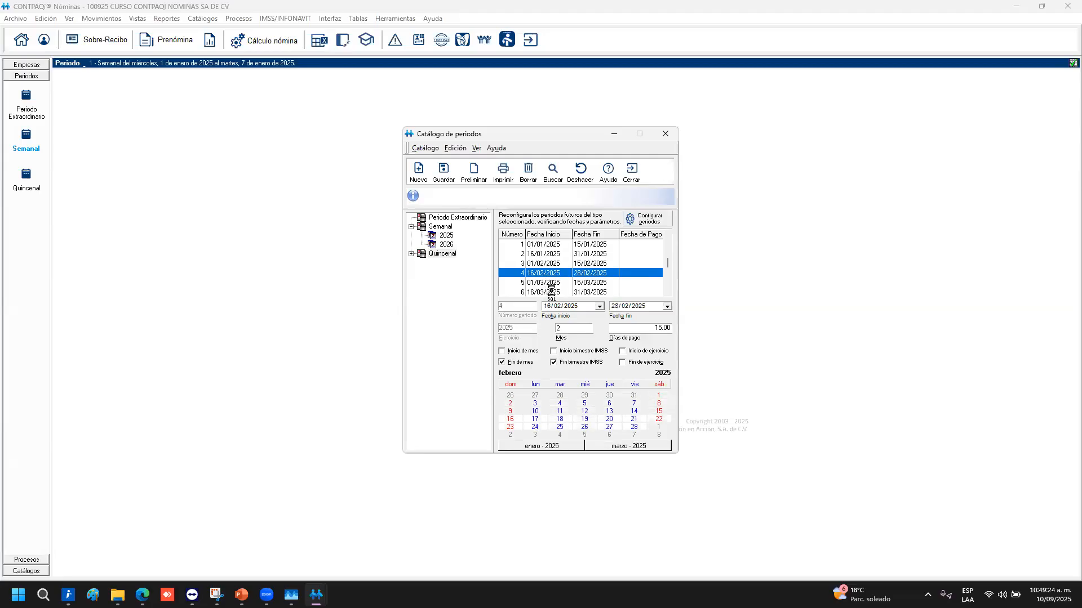
{"action": "left_click", "coordinate": [547, 284]}
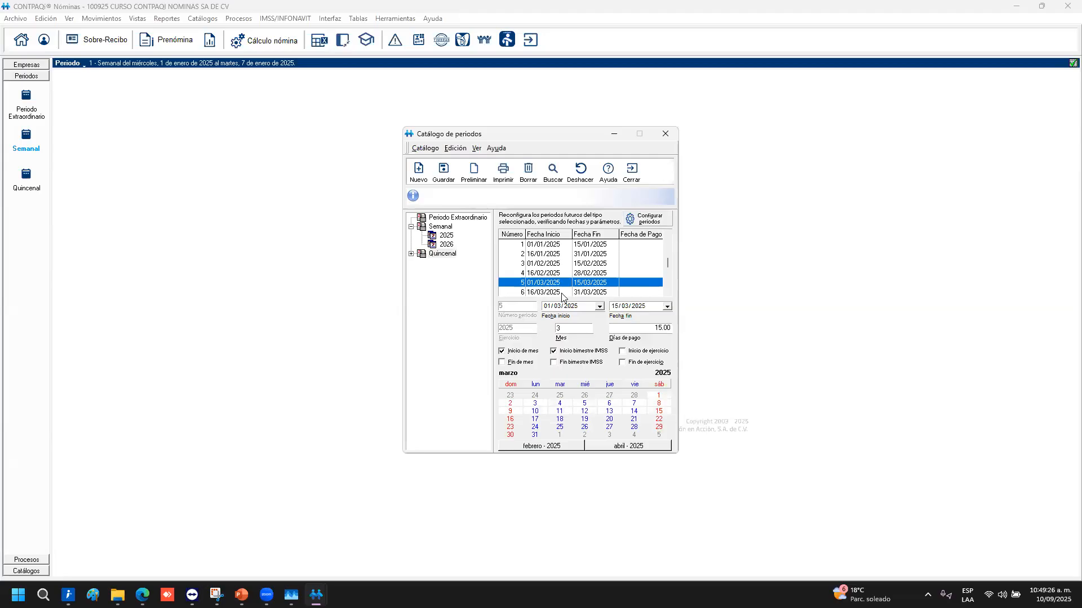
{"action": "left_click", "coordinate": [549, 293]}
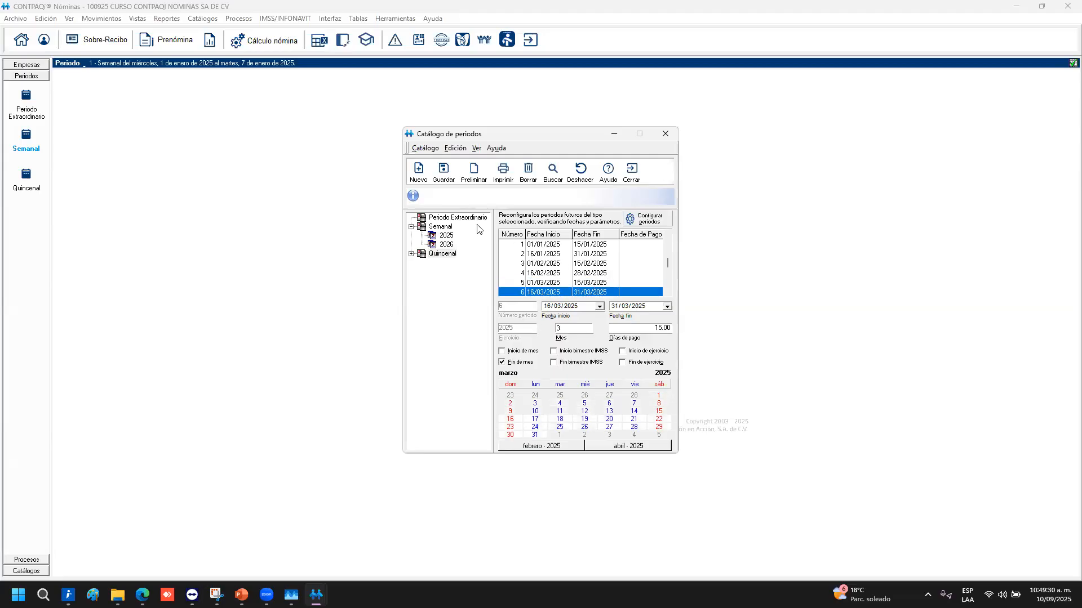
Expand the Quincenal node to show its 2025 and 2026 years, then close the periods catalogue
{"action": "left_click", "coordinate": [412, 254]}
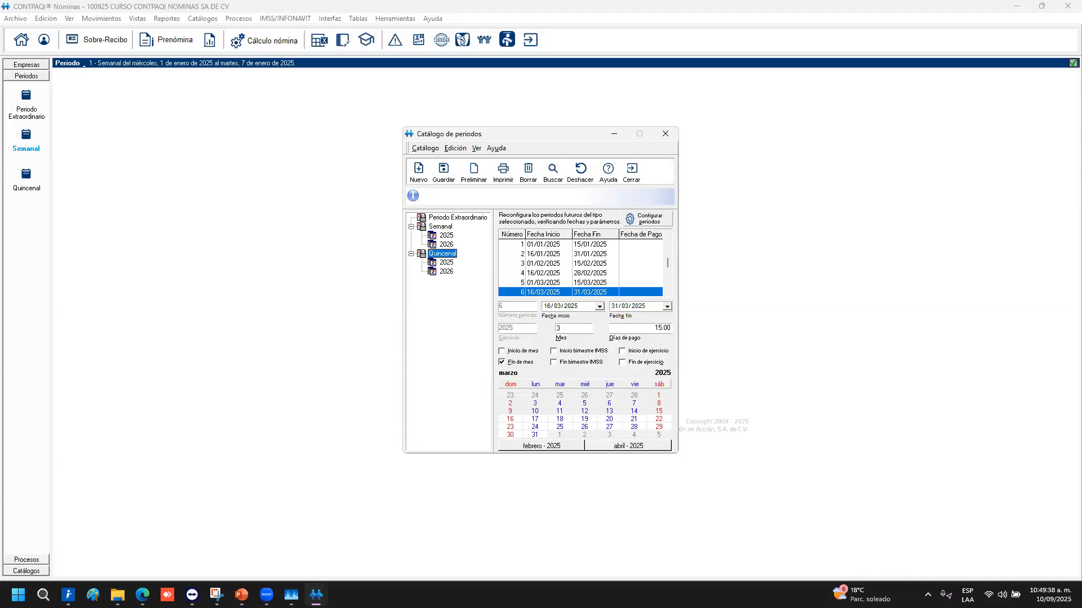
{"action": "key", "text": "alt+Tab"}
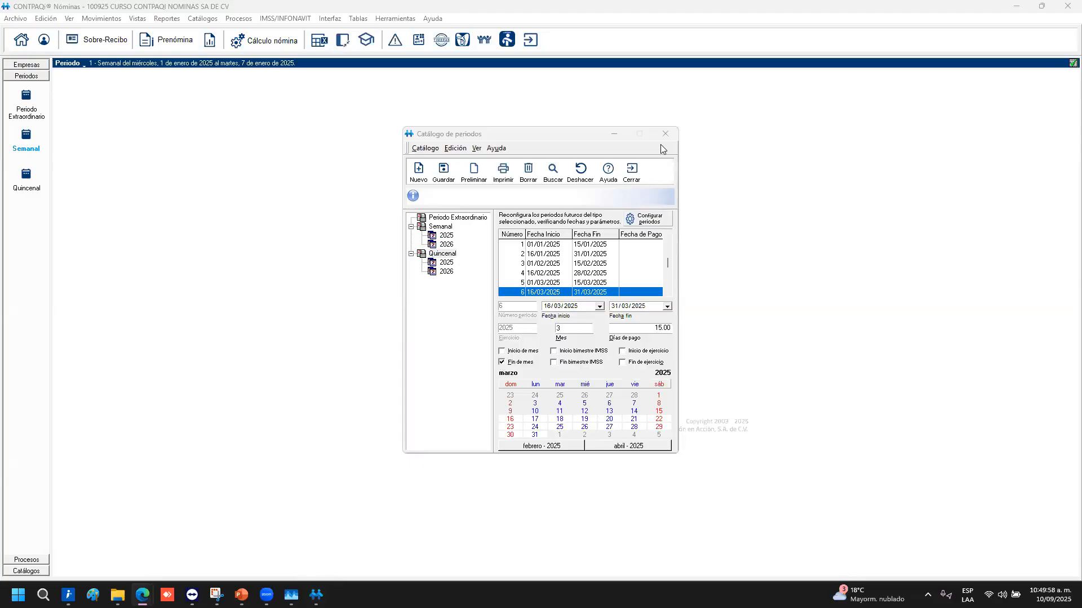
{"action": "left_click", "coordinate": [639, 178]}
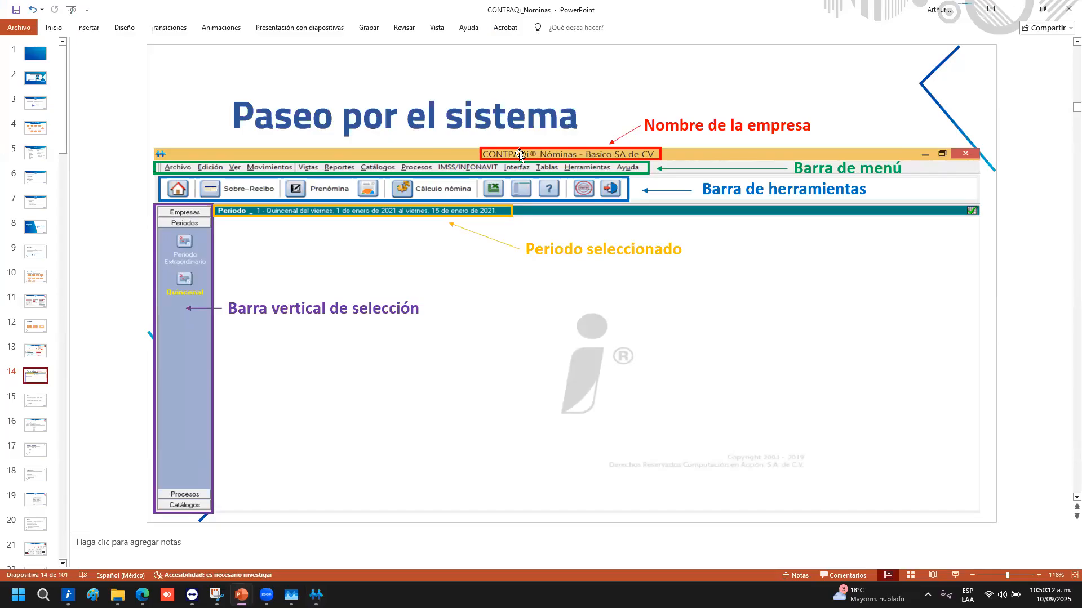
Minimize the presentation and open the list of 2025 weekly periods in Nóminas
{"action": "left_click", "coordinate": [1024, 9]}
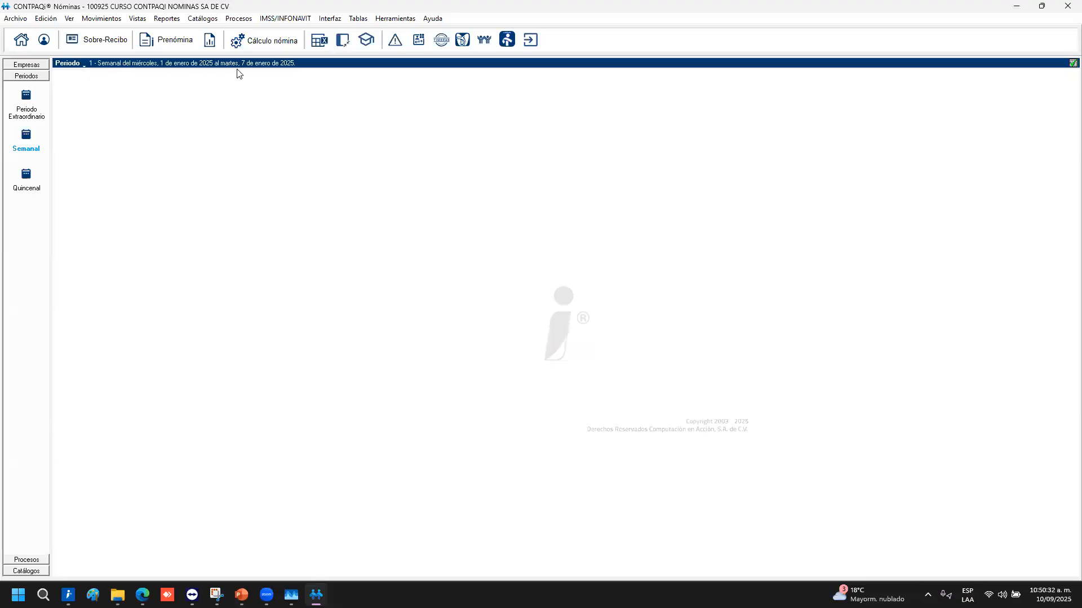
{"action": "left_click", "coordinate": [84, 64]}
{"action": "left_click", "coordinate": [119, 107]}
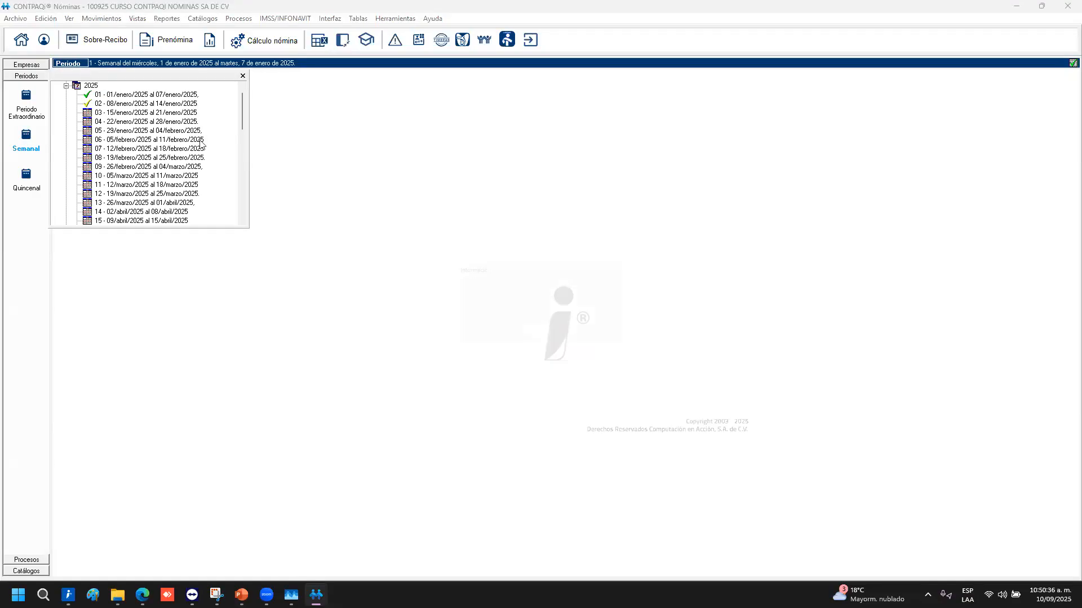
{"action": "left_click", "coordinate": [538, 338]}
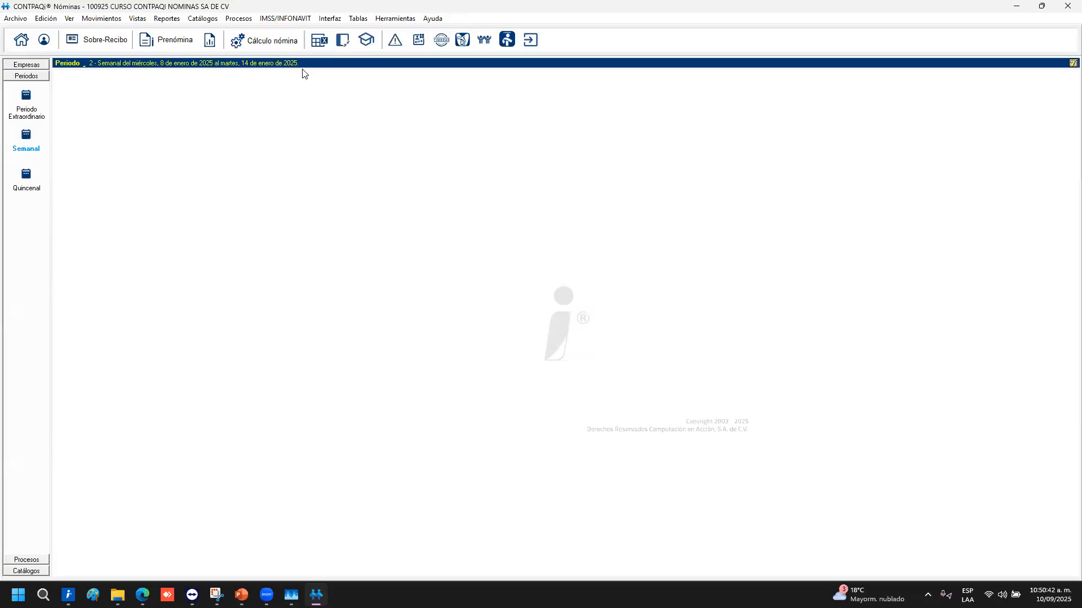
{"action": "left_click", "coordinate": [83, 66]}
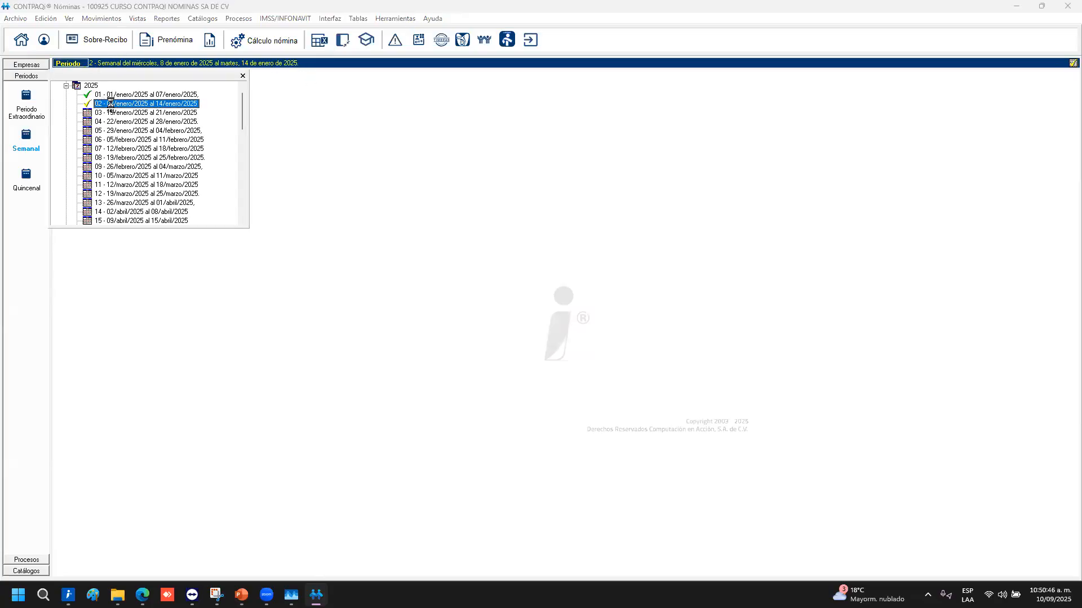
{"action": "left_click", "coordinate": [102, 97]}
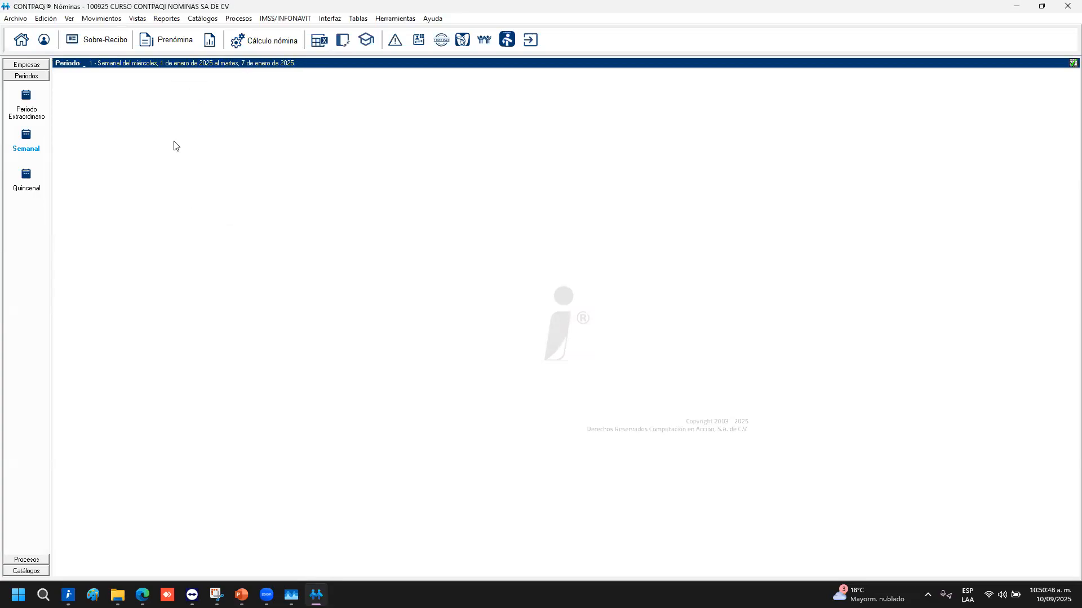
{"action": "left_click", "coordinate": [74, 69]}
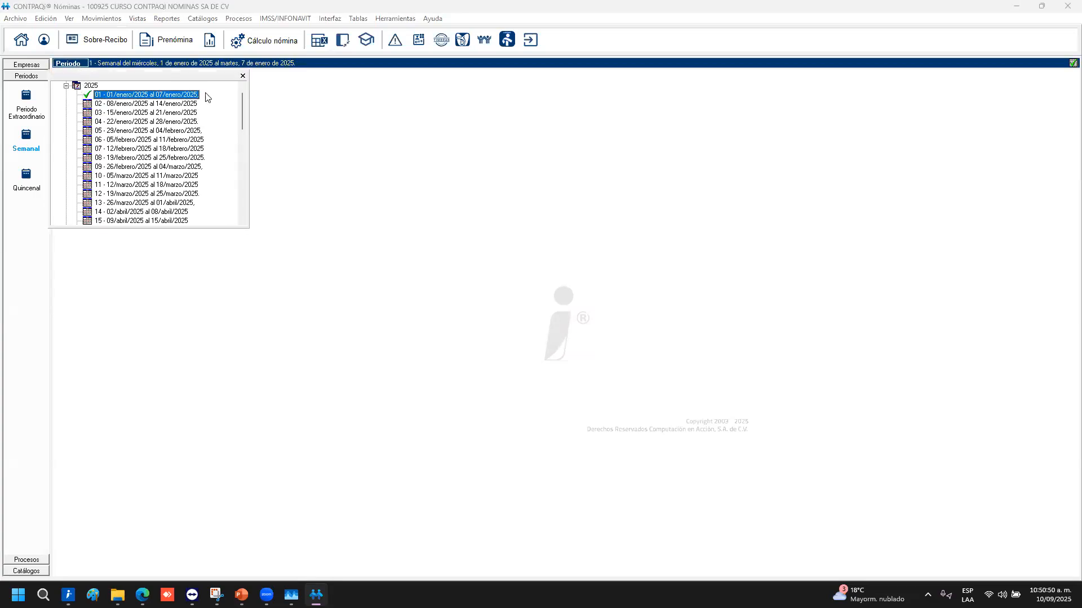
{"action": "left_click", "coordinate": [241, 86]}
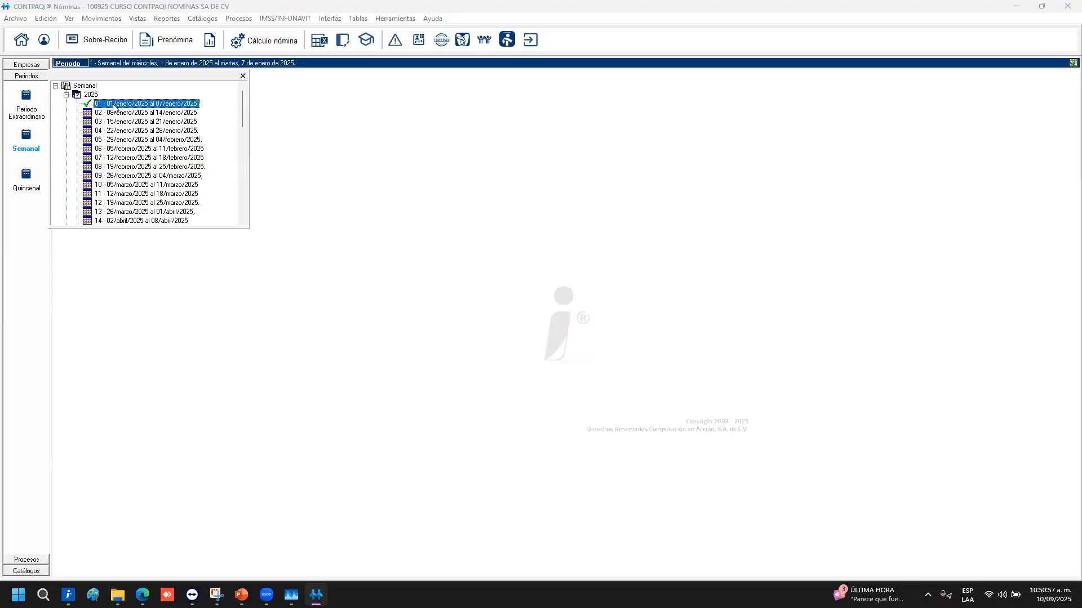
{"action": "left_click", "coordinate": [243, 76]}
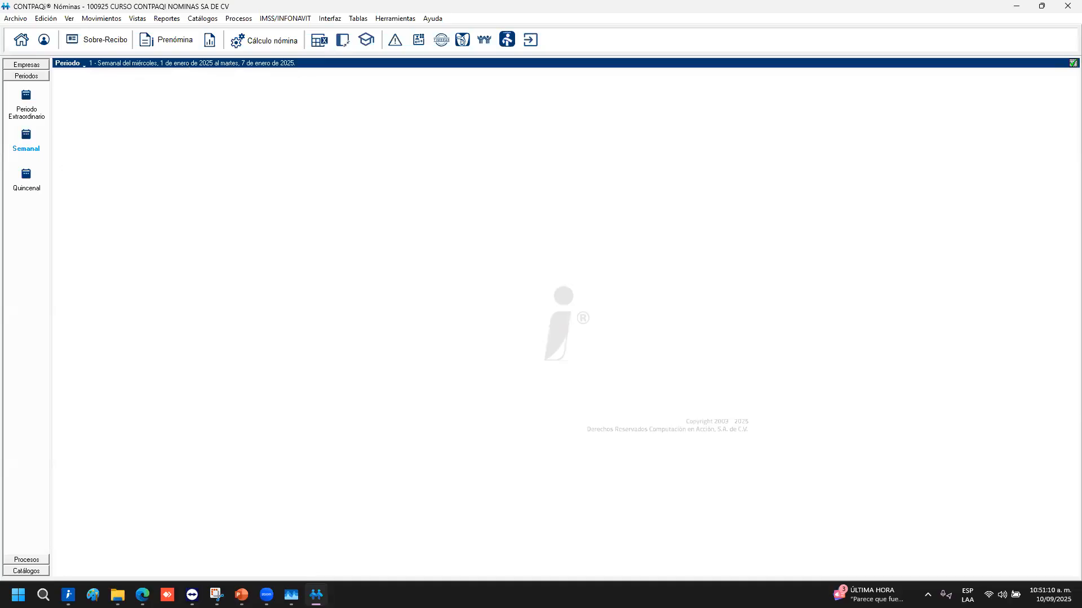
{"action": "key", "text": "alt+Tab"}
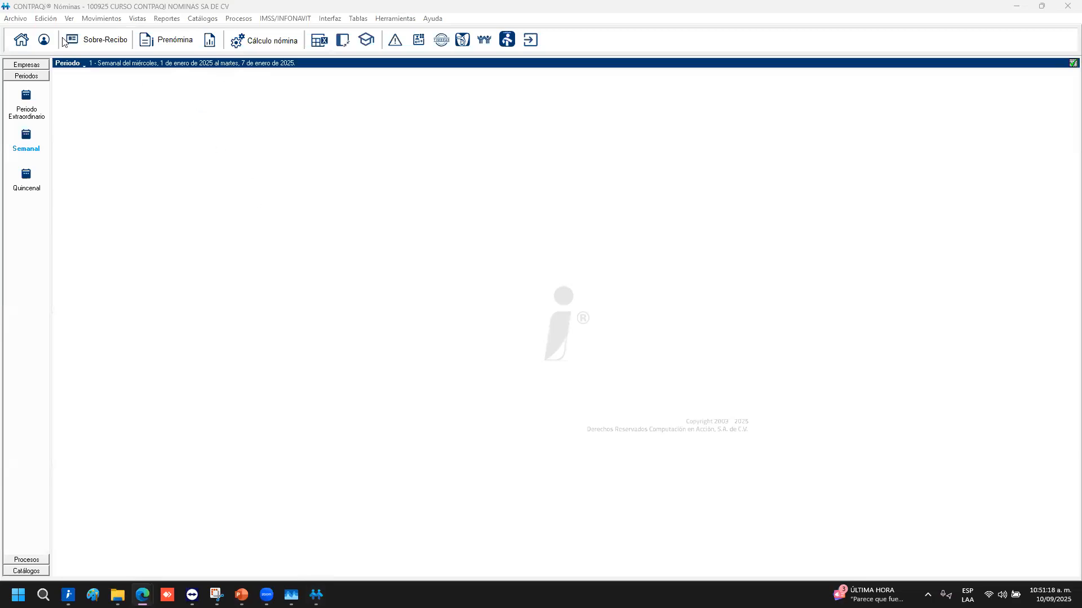
{"action": "left_click", "coordinate": [23, 22]}
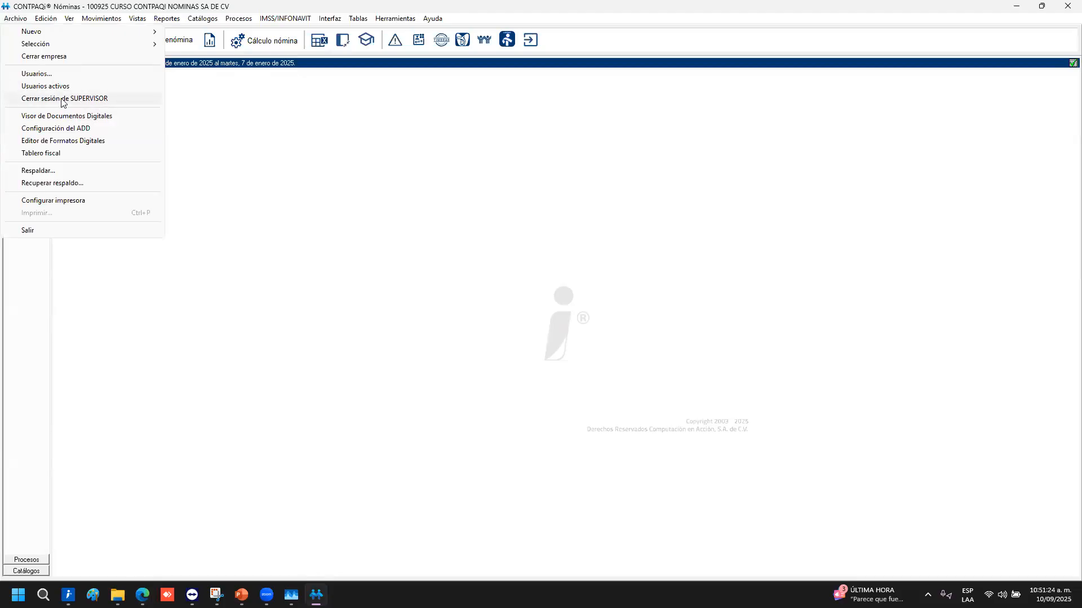
{"action": "left_click", "coordinate": [425, 194]}
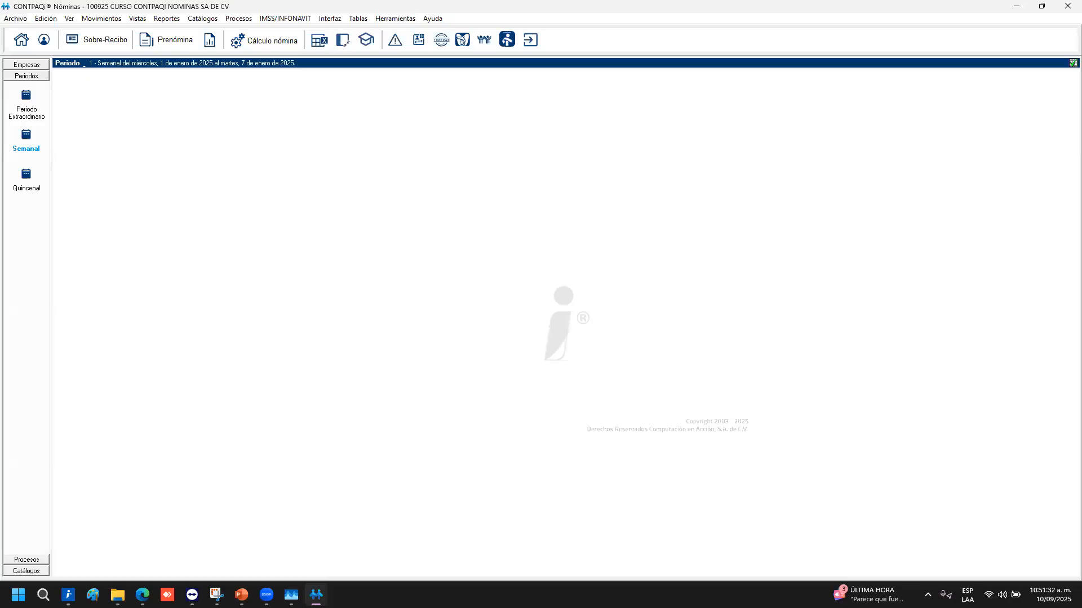
{"action": "mouse_move", "coordinate": [242, 595]}
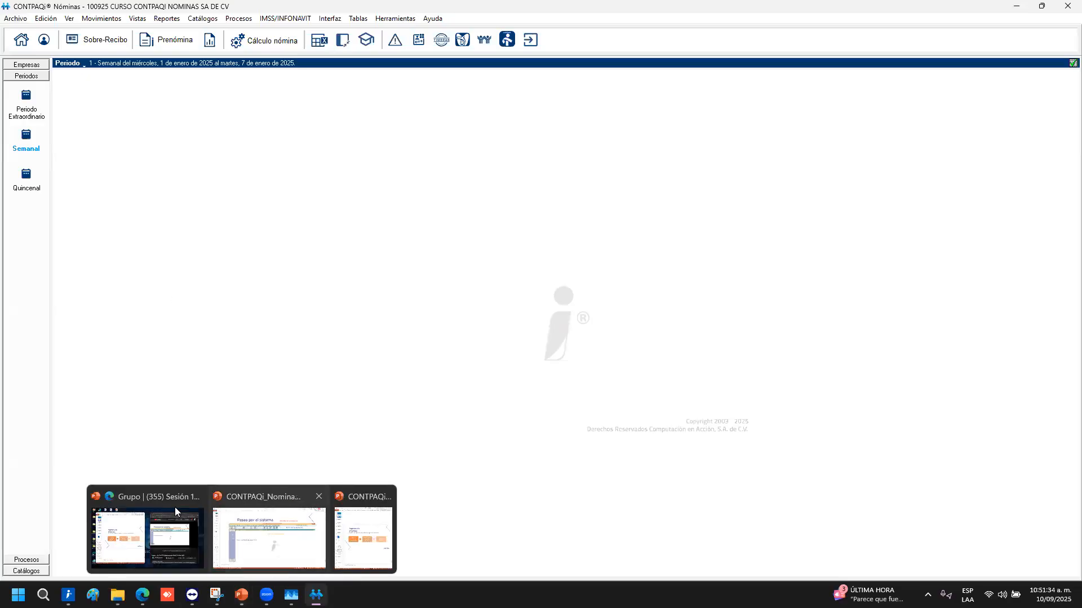
Bring the presentation back, move to slide 15 'Tablas', then minimize it
{"action": "left_click", "coordinate": [269, 531]}
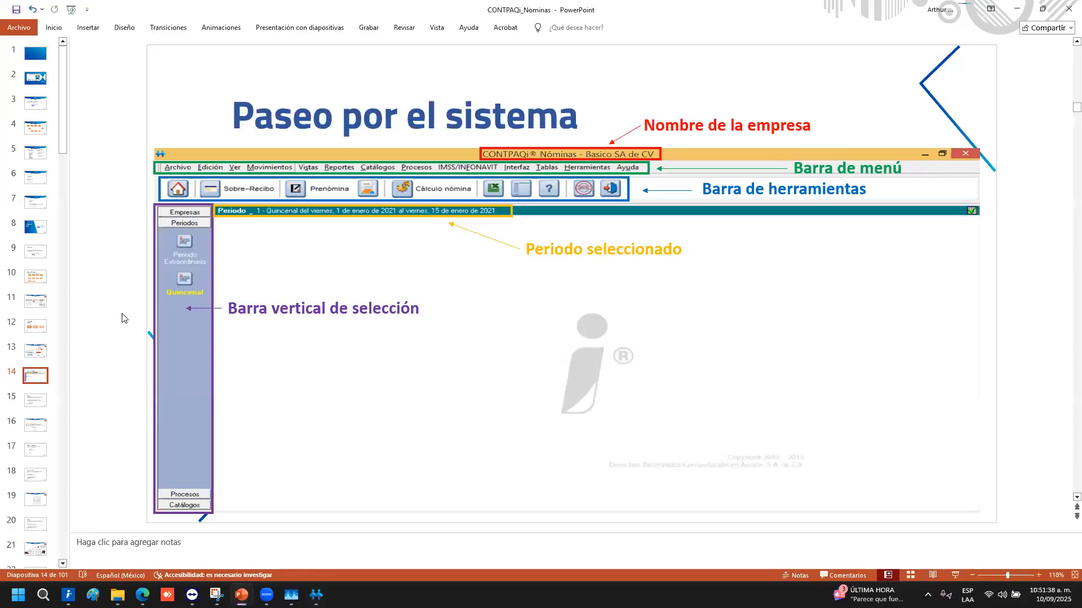
{"action": "scroll", "coordinate": [124, 318], "scroll_direction": "down", "scroll_amount": 1}
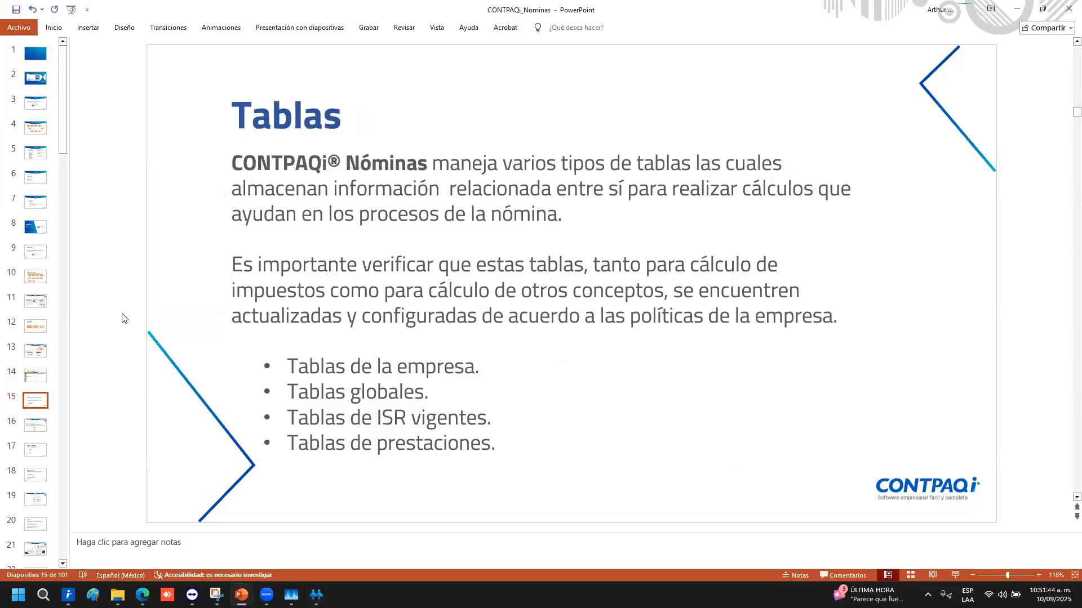
{"action": "scroll", "coordinate": [125, 319], "scroll_direction": "up", "scroll_amount": 1}
{"action": "scroll", "coordinate": [125, 318], "scroll_direction": "down", "scroll_amount": 1}
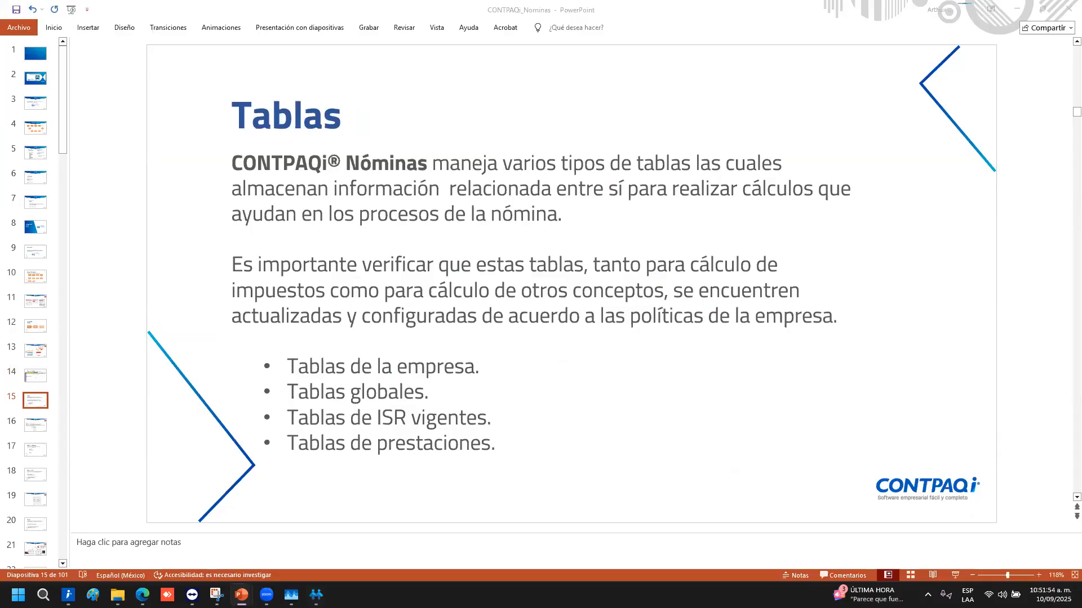
{"action": "left_click", "coordinate": [1017, 11]}
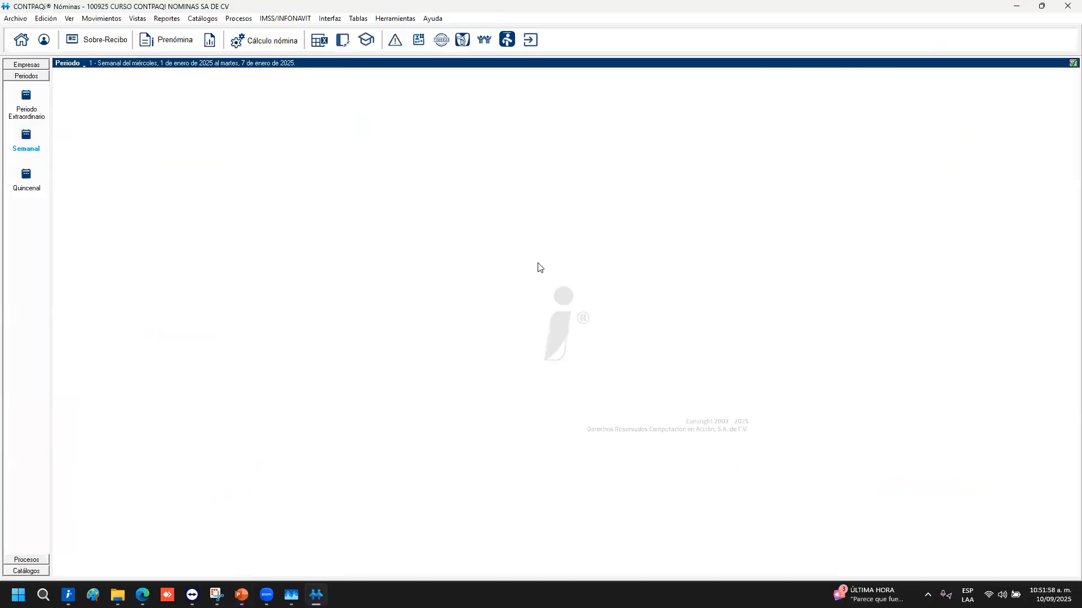
Open the system search with Ctrl+I, check earlier searches, then clear and close it
{"action": "key", "text": "ctrl+i"}
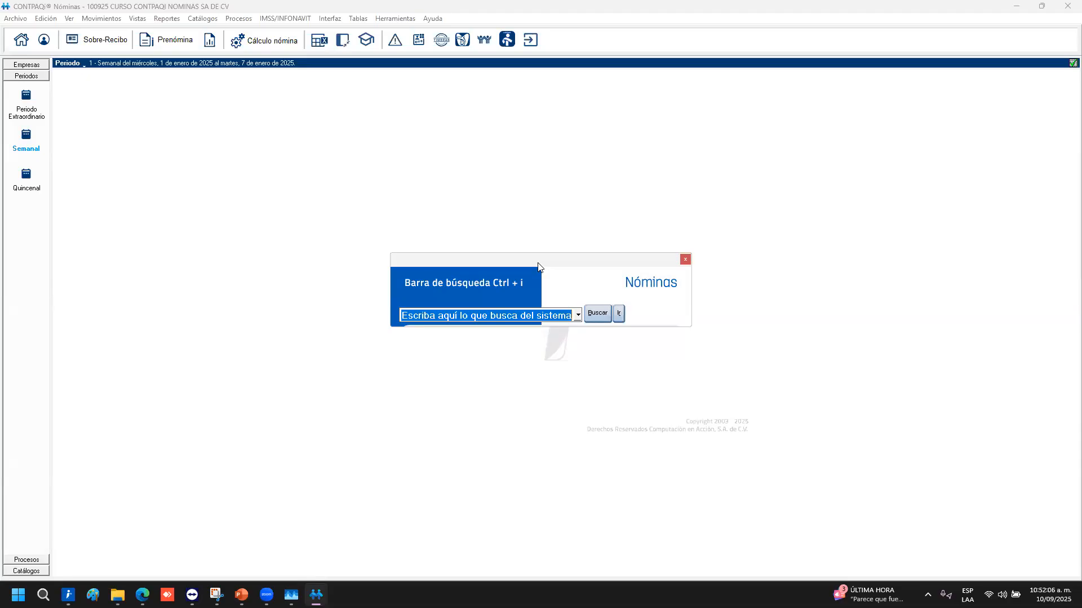
{"action": "left_click", "coordinate": [579, 316]}
{"action": "left_click", "coordinate": [579, 317]}
{"action": "left_click", "coordinate": [503, 311]}
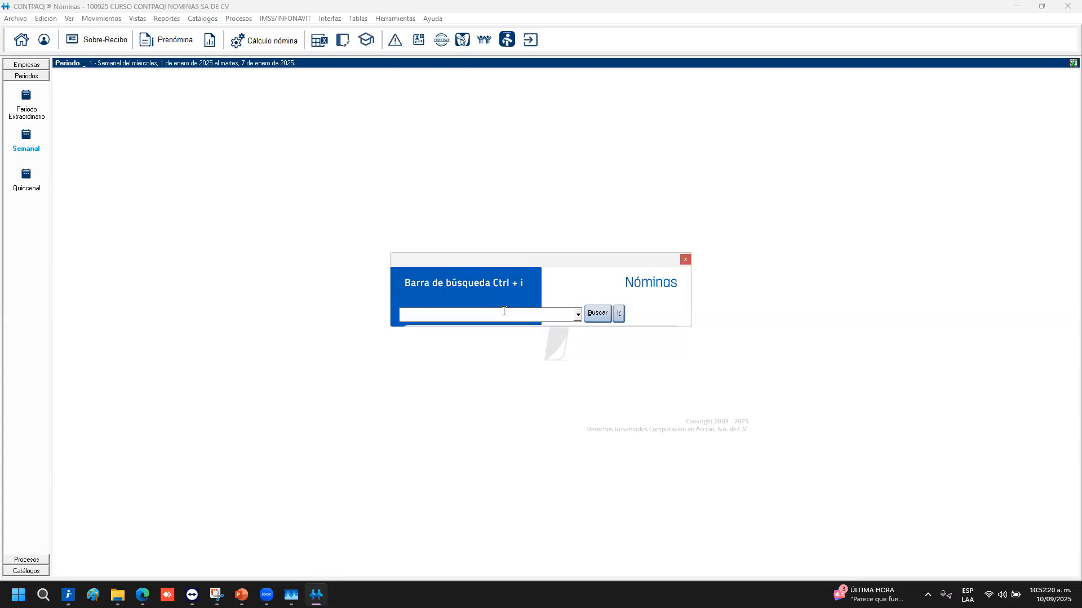
{"action": "type", "text": "ba"}
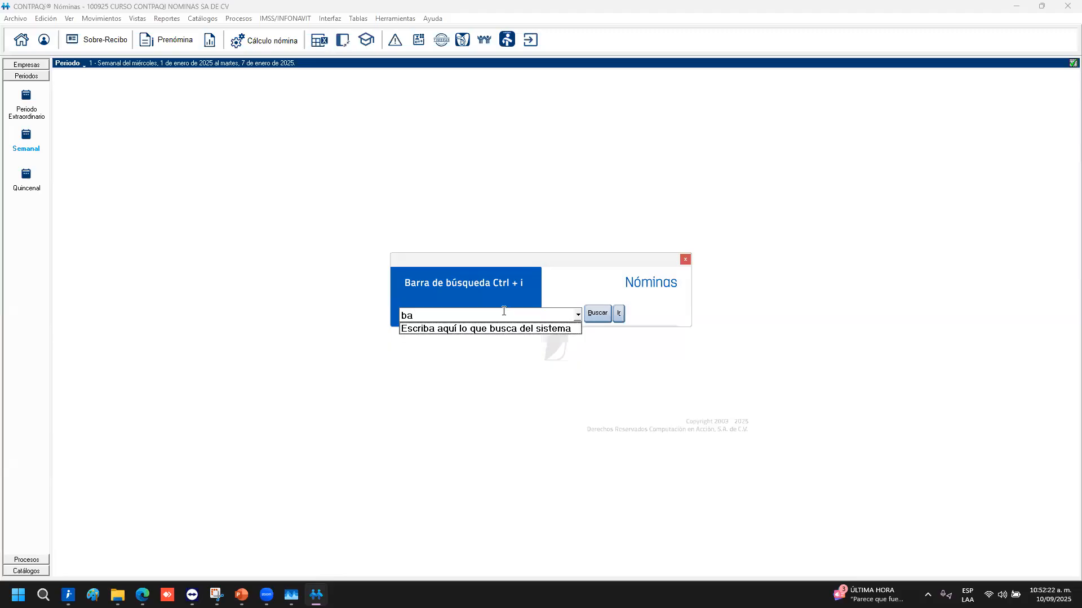
{"action": "key", "text": "Escape"}
{"action": "left_click", "coordinate": [685, 259]}
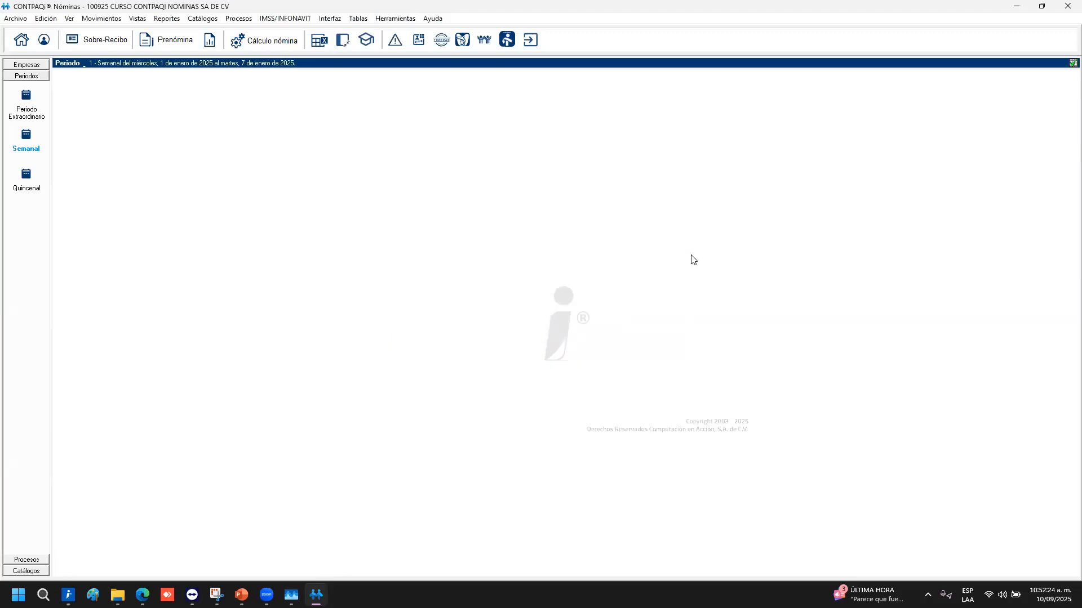
Hide the companies and periods side panel and search the system for 'barra'
{"action": "left_click", "coordinate": [344, 41]}
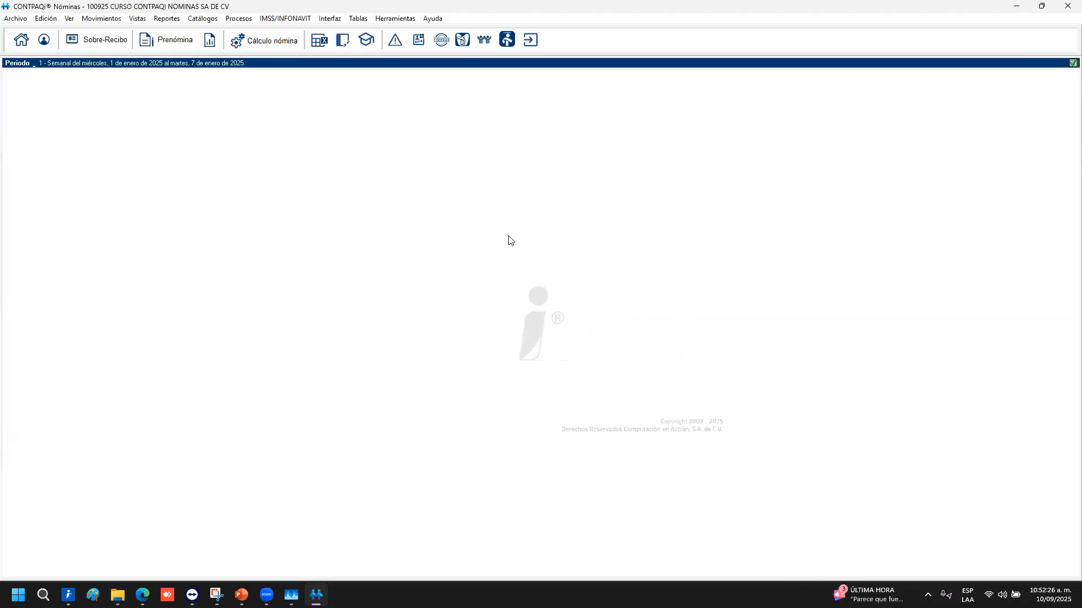
{"action": "key", "text": "ctrl+i"}
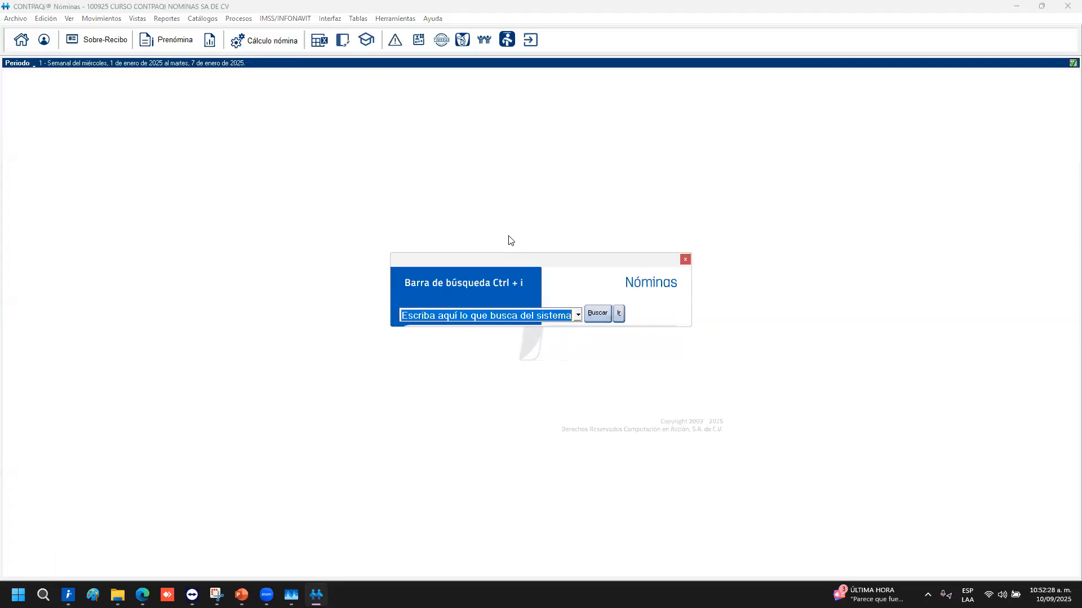
{"action": "type", "text": "barra"}
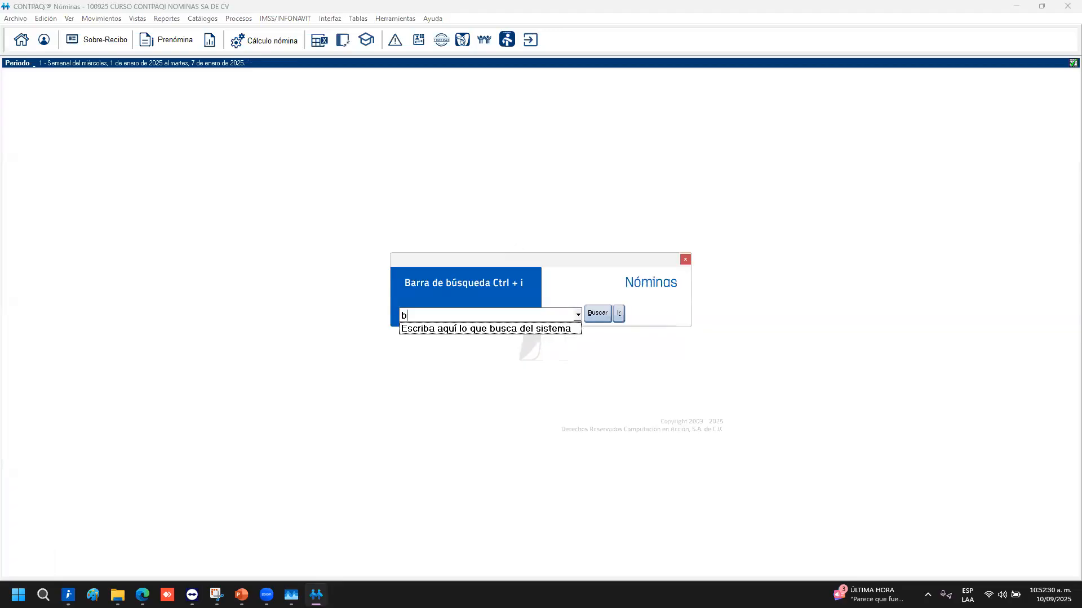
{"action": "key", "text": "Return"}
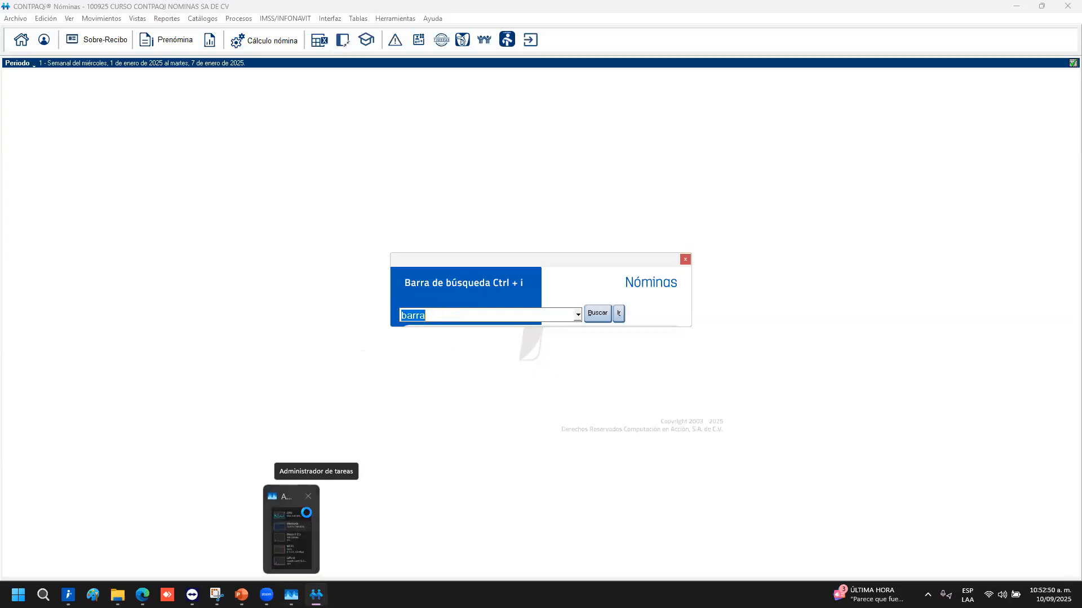
Open Task Manager's CPU monitor and expand it to the full Rendimiento page
{"action": "left_click", "coordinate": [307, 513]}
{"action": "left_click", "coordinate": [1002, 410]}
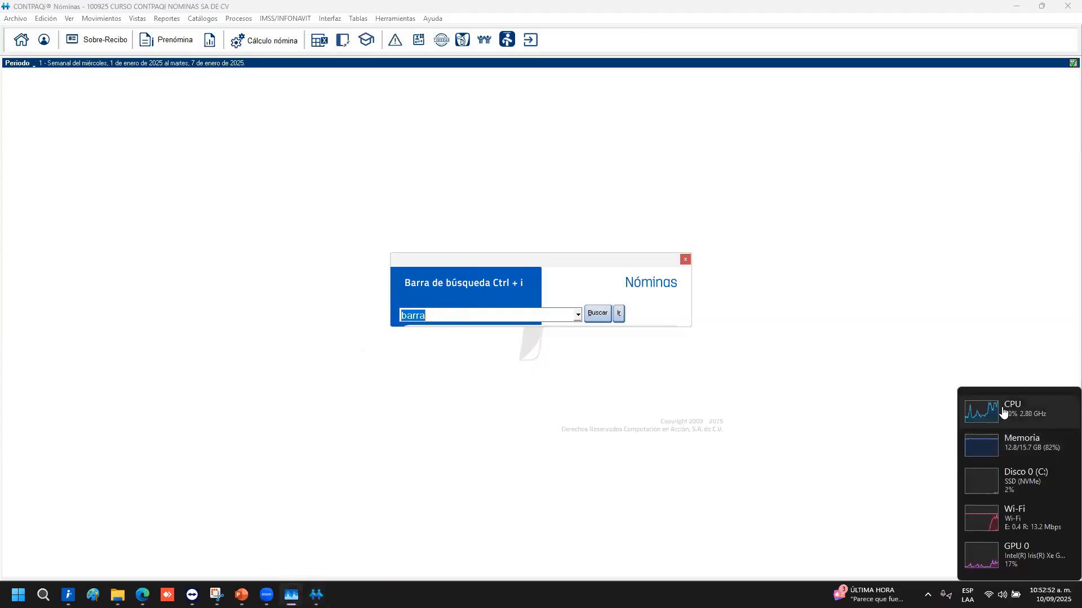
{"action": "left_click_drag", "start_coordinate": [1002, 410], "coordinate": [887, 232]}
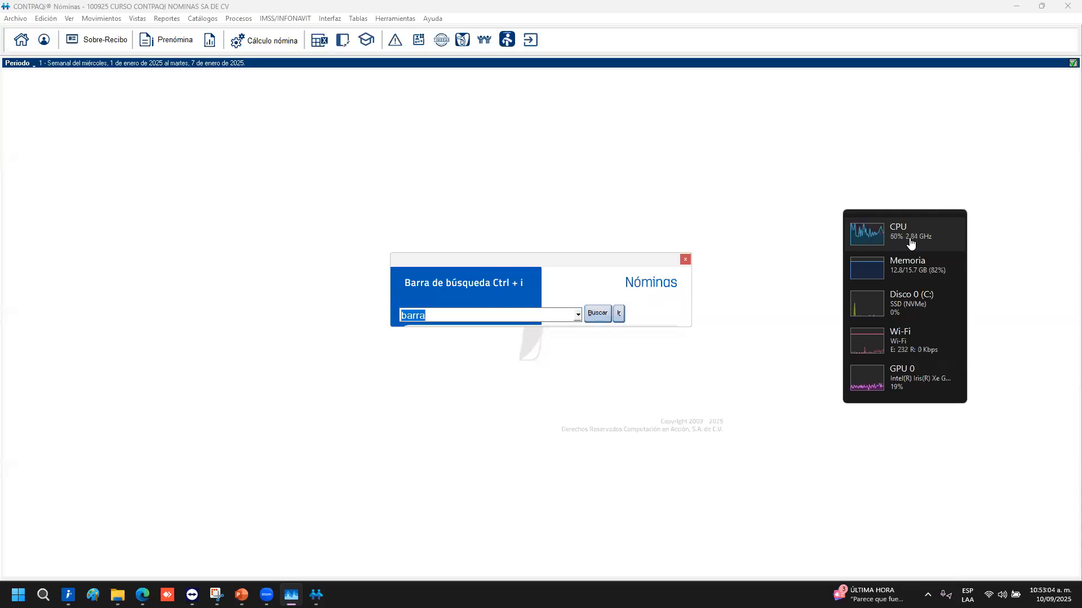
{"action": "left_click_drag", "start_coordinate": [891, 247], "coordinate": [845, 270]}
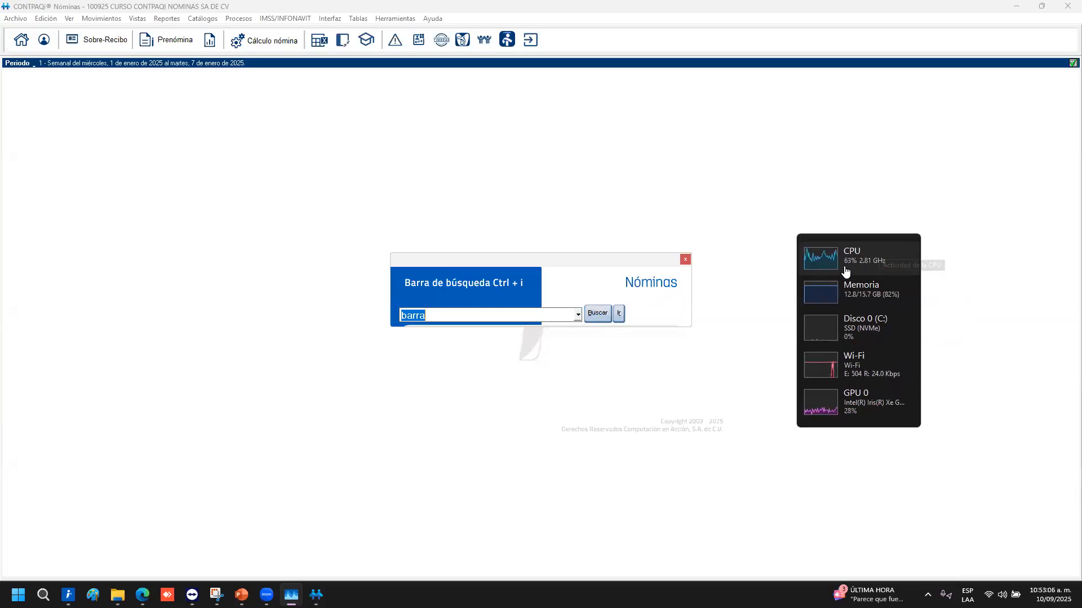
{"action": "double_click", "coordinate": [845, 269]}
{"action": "left_click", "coordinate": [561, 73]}
{"action": "left_click", "coordinate": [653, 226]}
{"action": "left_click", "coordinate": [561, 73]}
{"action": "left_click", "coordinate": [598, 130]}
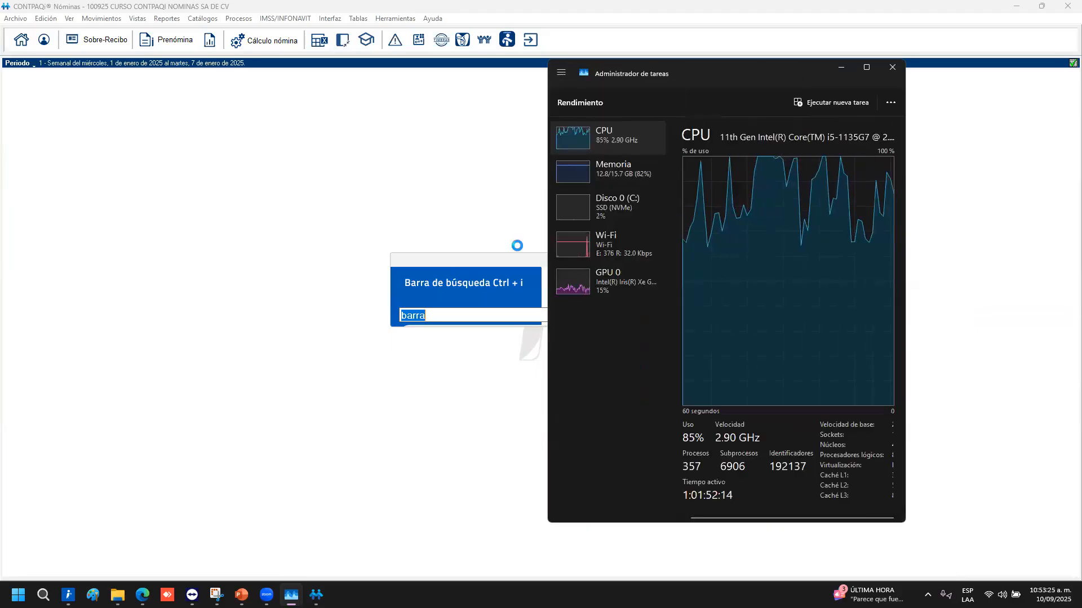
Move Task Manager aside and bring the Nóminas 'Barra de acceso' search result forward
{"action": "left_click_drag", "start_coordinate": [688, 73], "coordinate": [908, 127]}
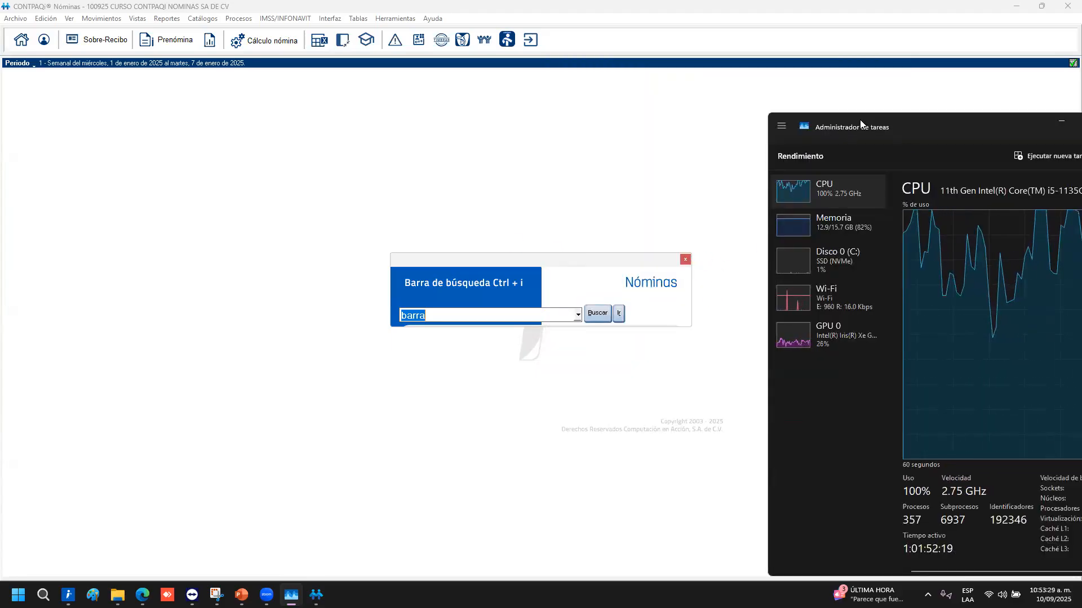
{"action": "left_click_drag", "start_coordinate": [859, 120], "coordinate": [744, 102]}
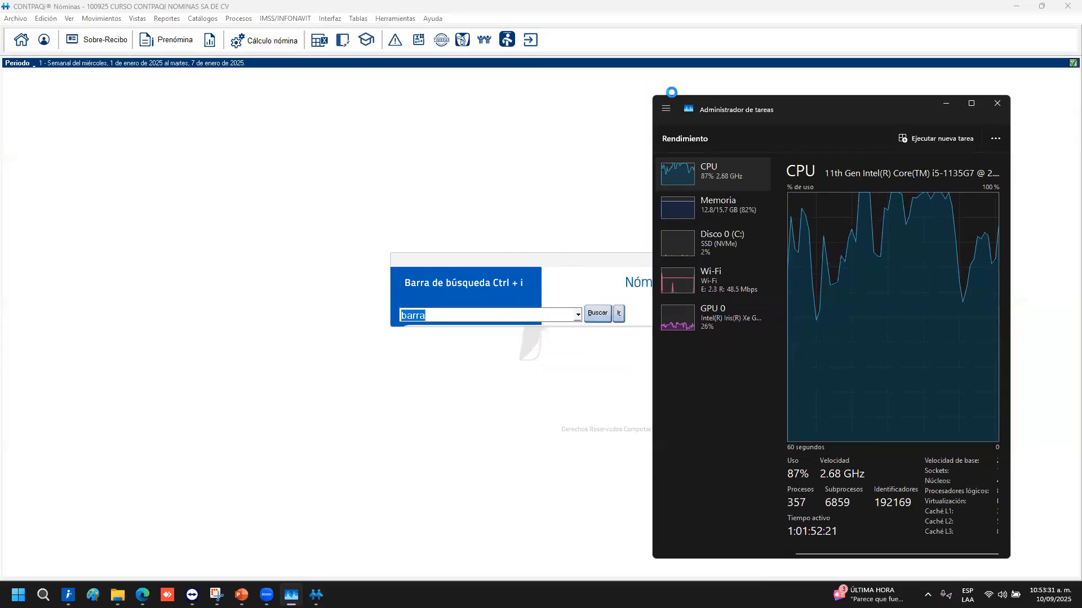
{"action": "left_click", "coordinate": [666, 108]}
{"action": "left_click", "coordinate": [701, 154]}
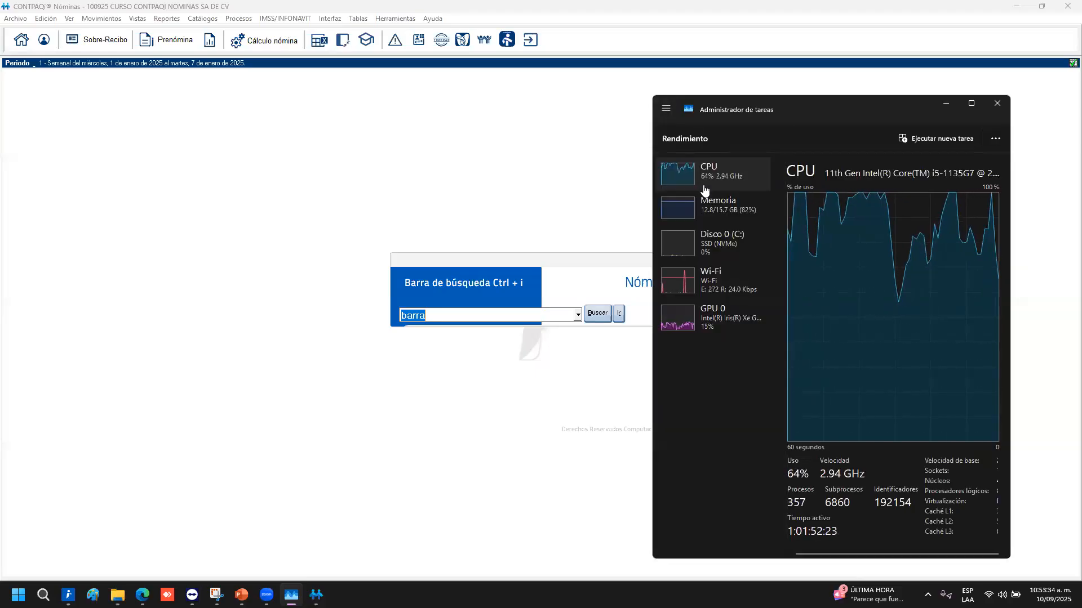
{"action": "double_click", "coordinate": [714, 170]}
{"action": "double_click", "coordinate": [708, 135]}
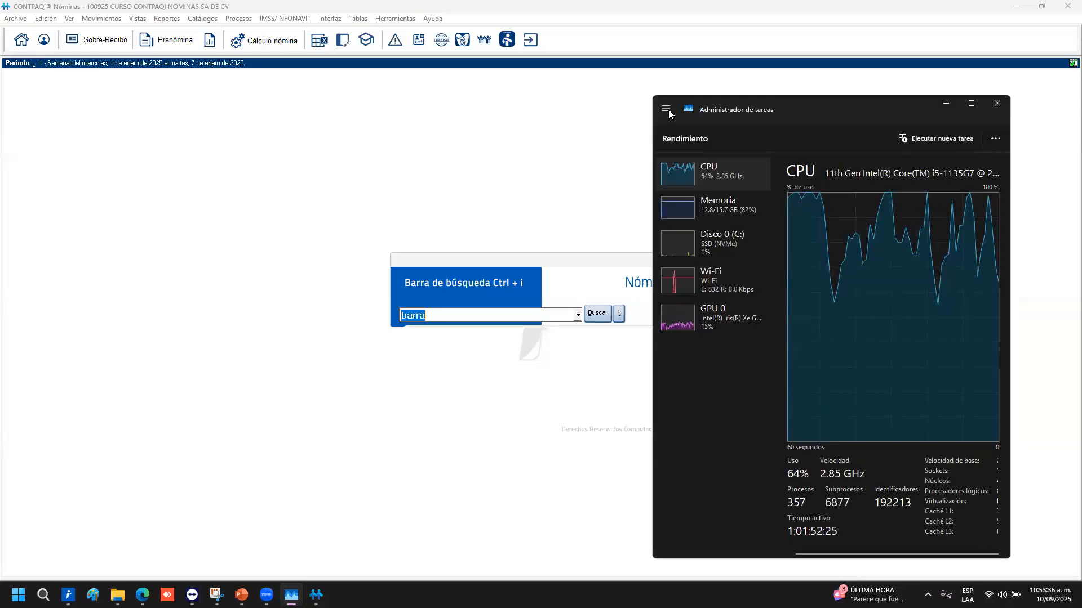
{"action": "left_click", "coordinate": [666, 108]}
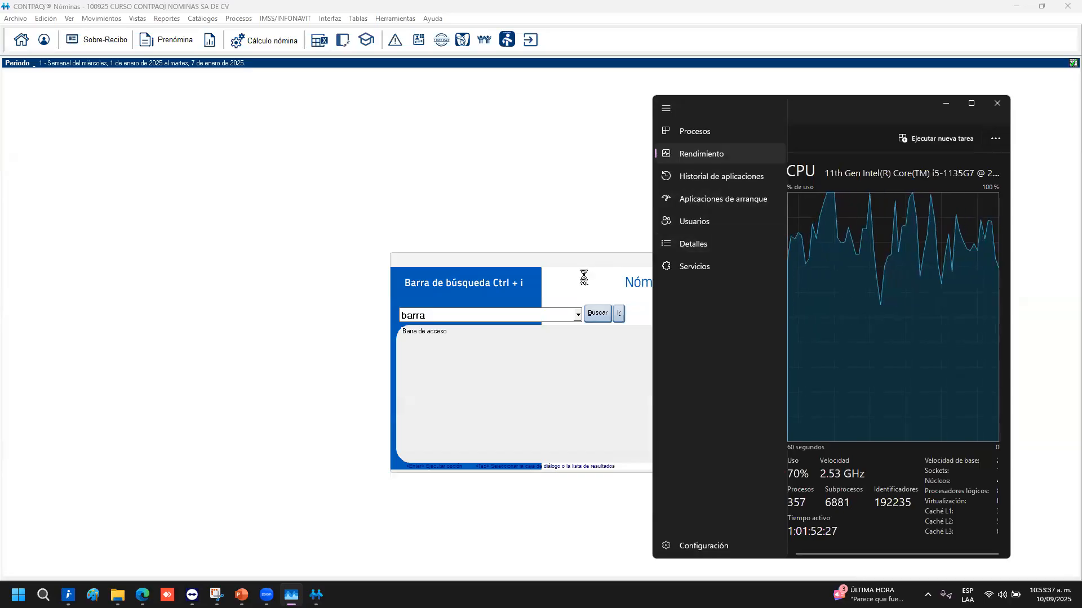
{"action": "left_click", "coordinate": [578, 273]}
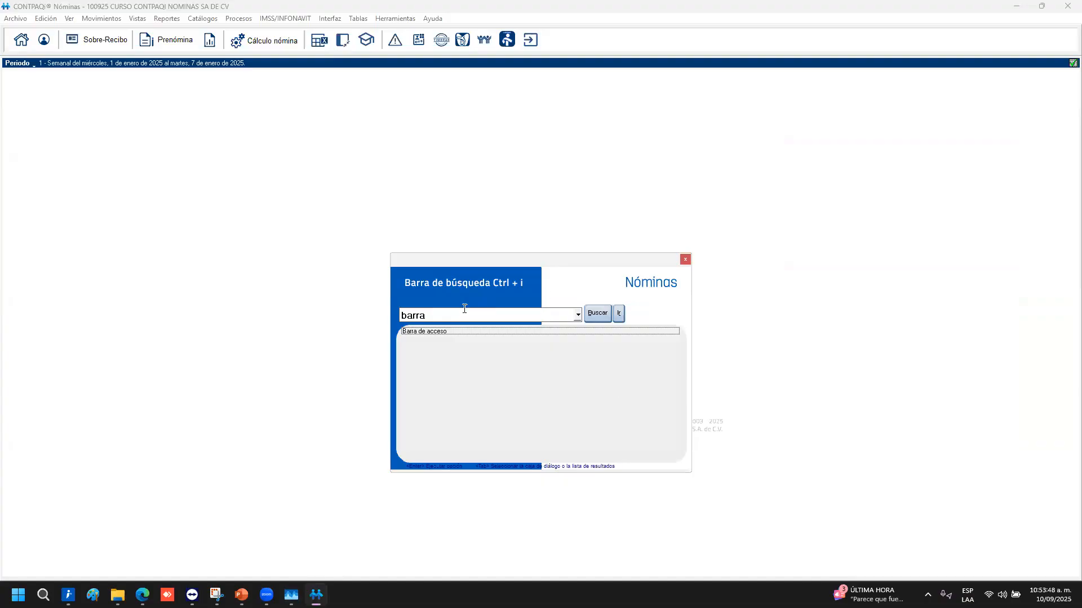
Replace the search term with 'catalogo', run it, and return Task Manager to the front
{"action": "double_click", "coordinate": [419, 314]}
{"action": "type", "text": "catalgo"}
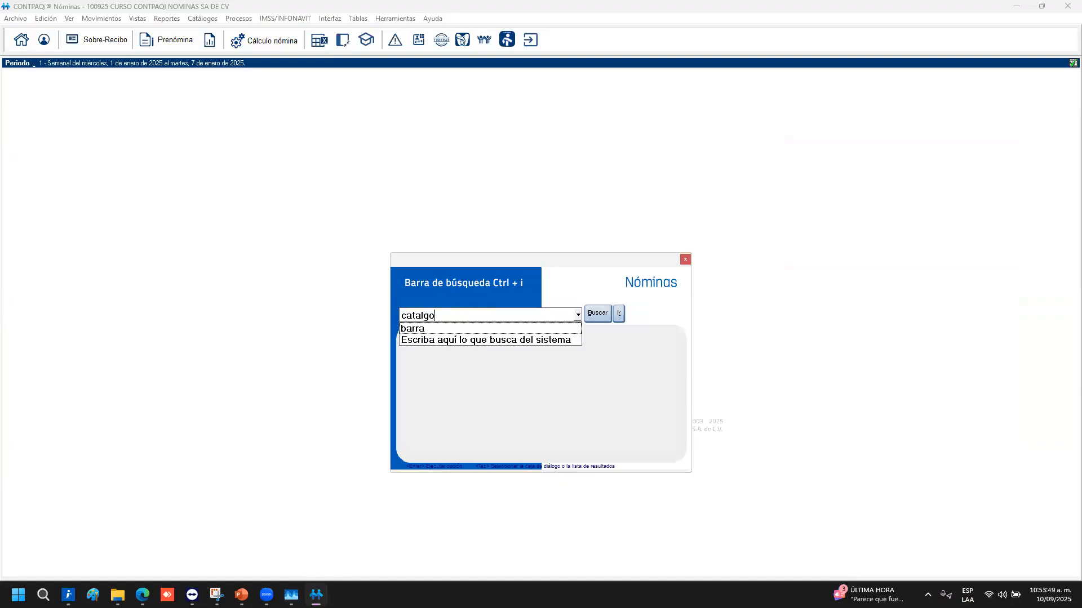
{"action": "key", "text": "BackSpace"}
{"action": "key", "text": "BackSpace"}
{"action": "type", "text": "ogo"}
{"action": "key", "text": "Return"}
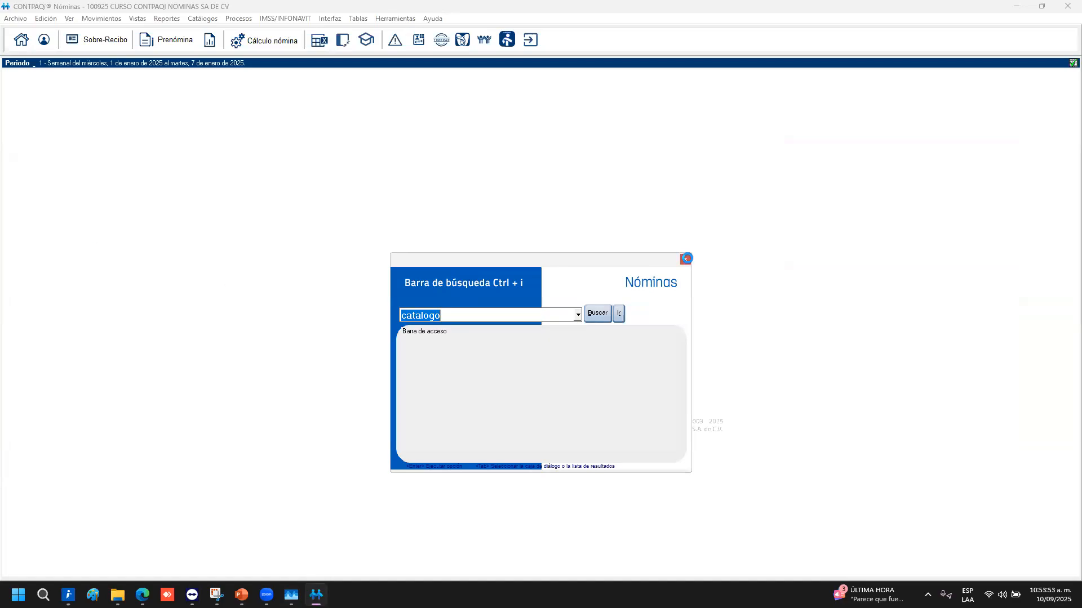
{"action": "left_click", "coordinate": [291, 595]}
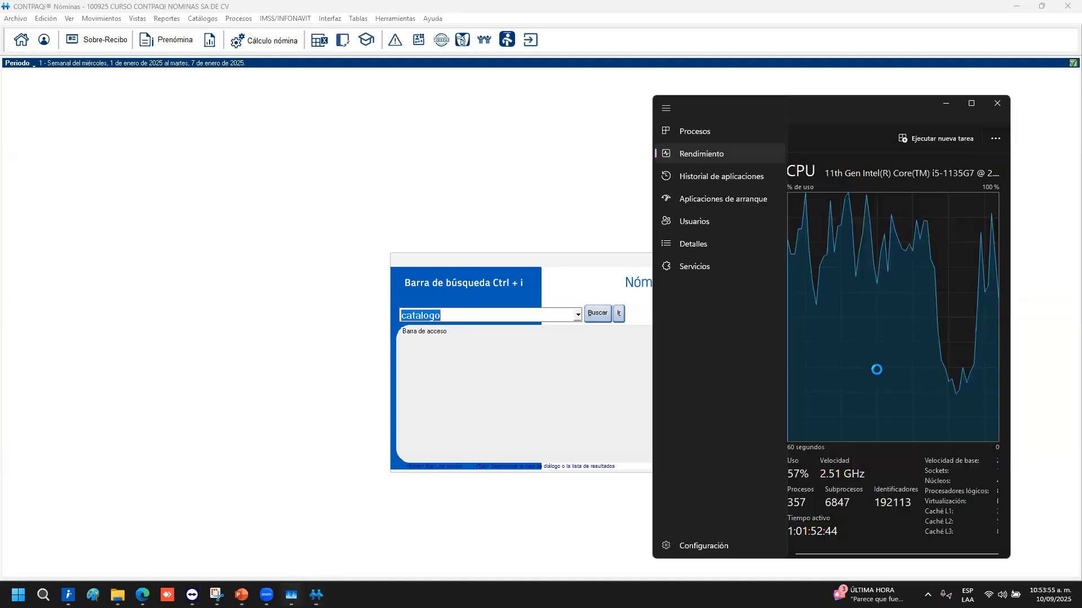
Restore Task Manager's full CPU view, then switch to the CONTPAQi_Nominas presentation
{"action": "left_click", "coordinate": [703, 157]}
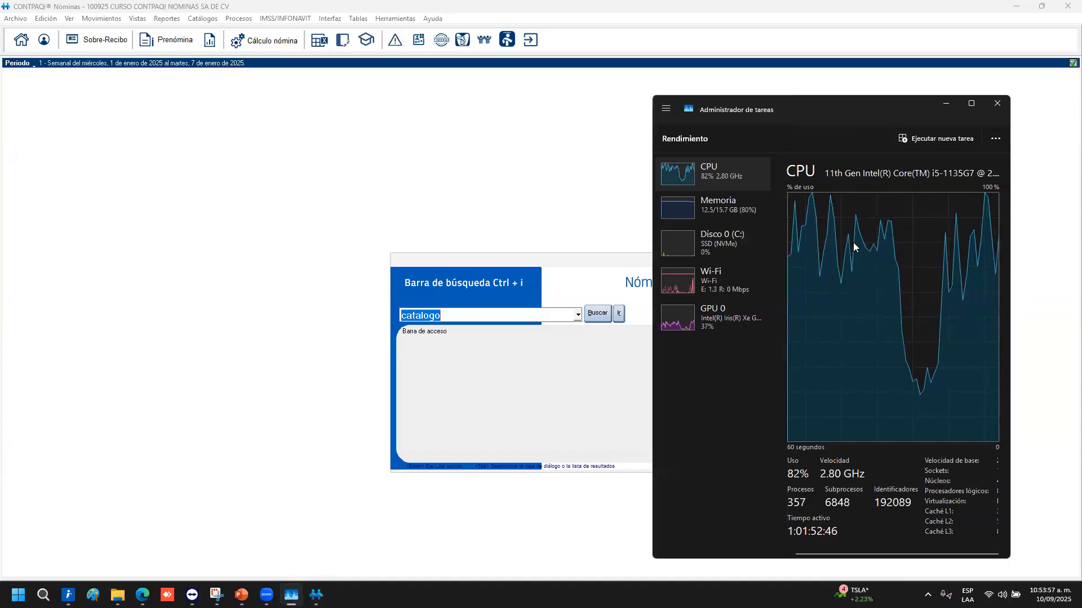
{"action": "double_click", "coordinate": [736, 185]}
{"action": "double_click", "coordinate": [736, 187]}
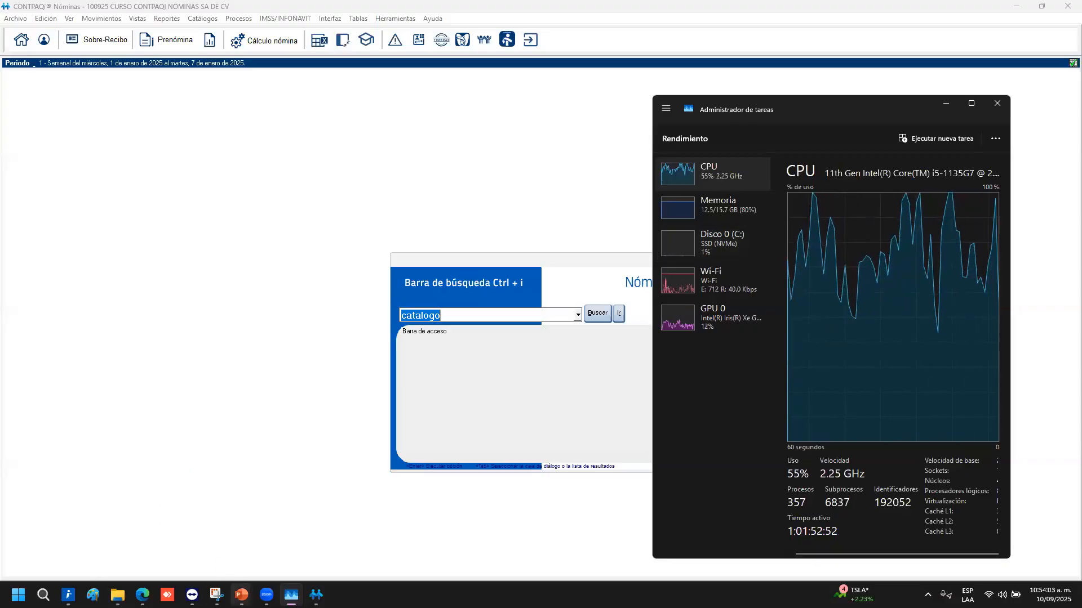
{"action": "mouse_move", "coordinate": [241, 595]}
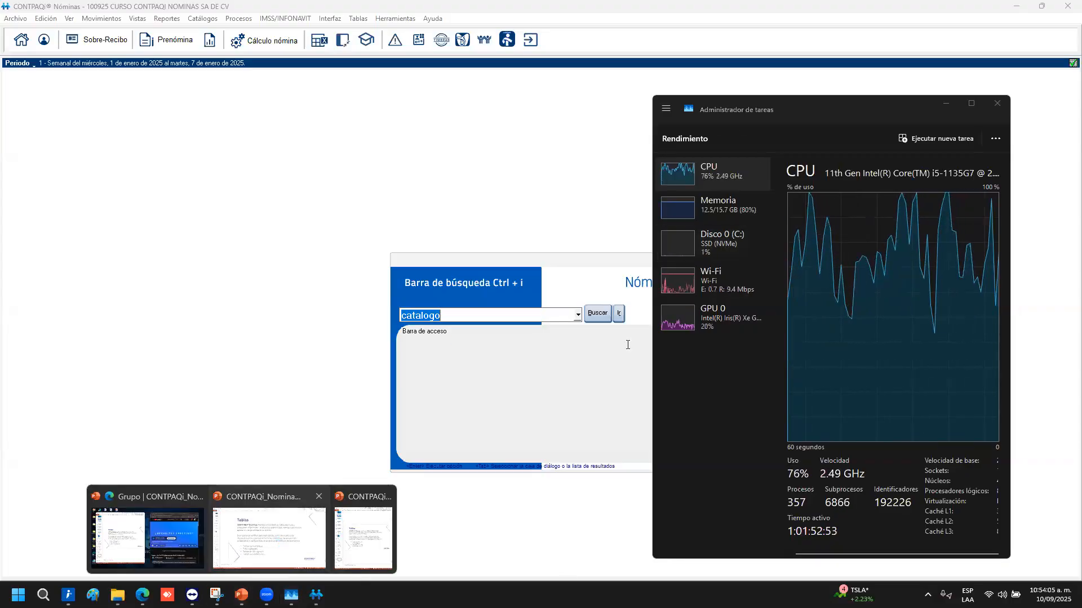
{"action": "left_click", "coordinate": [278, 545]}
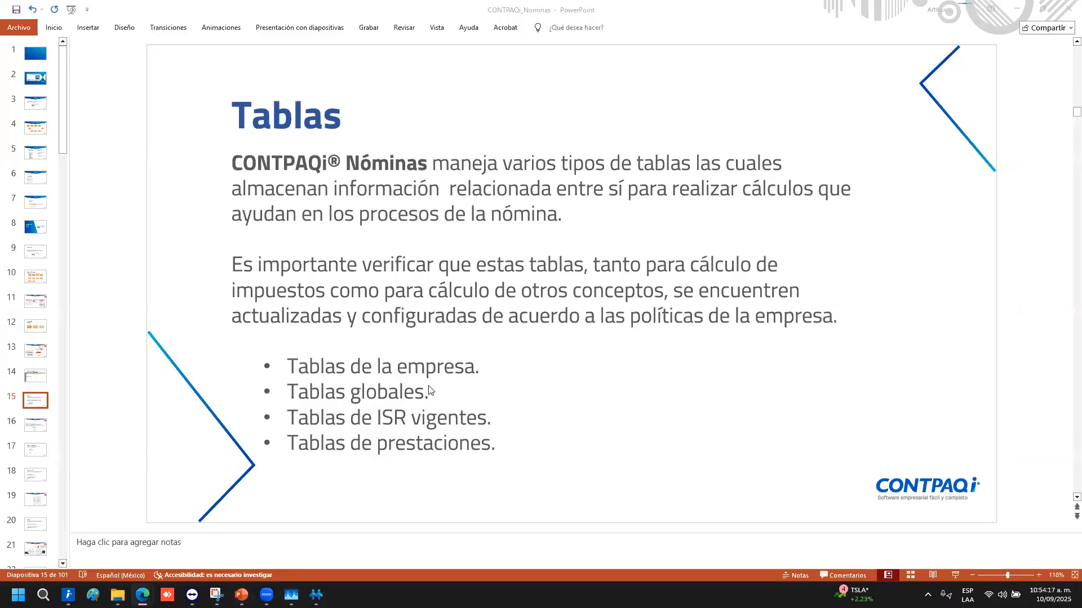
{"action": "triple_click", "coordinate": [343, 422]}
{"action": "triple_click", "coordinate": [361, 458]}
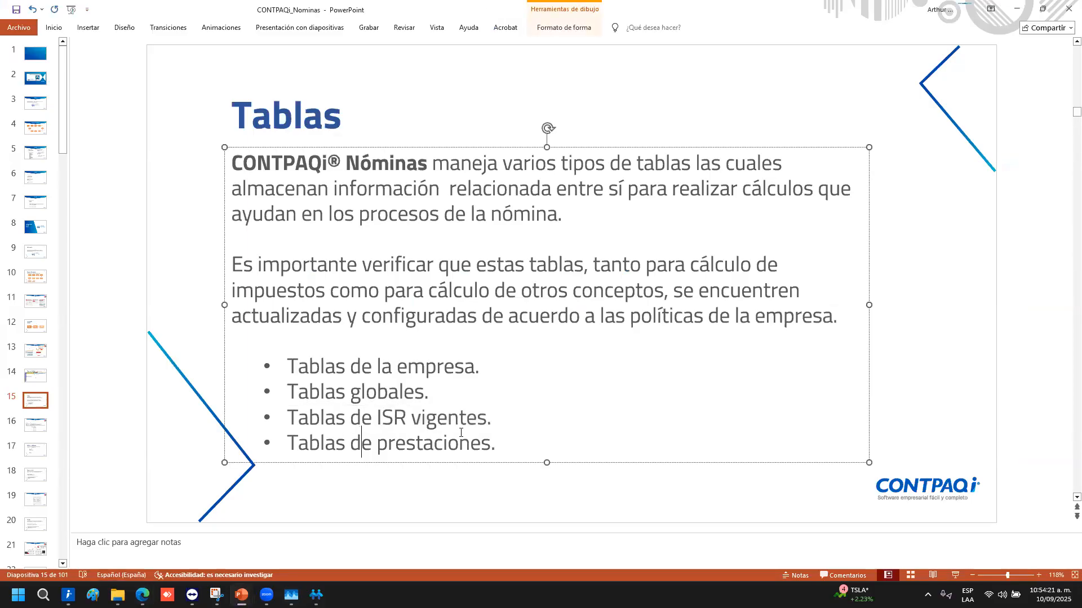
{"action": "left_click", "coordinate": [703, 344]}
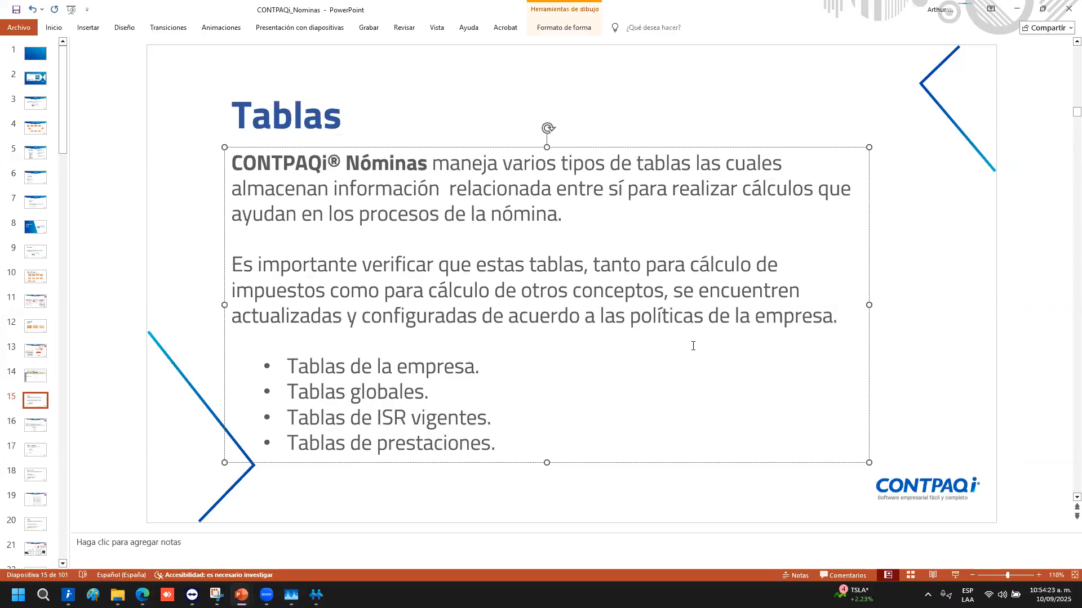
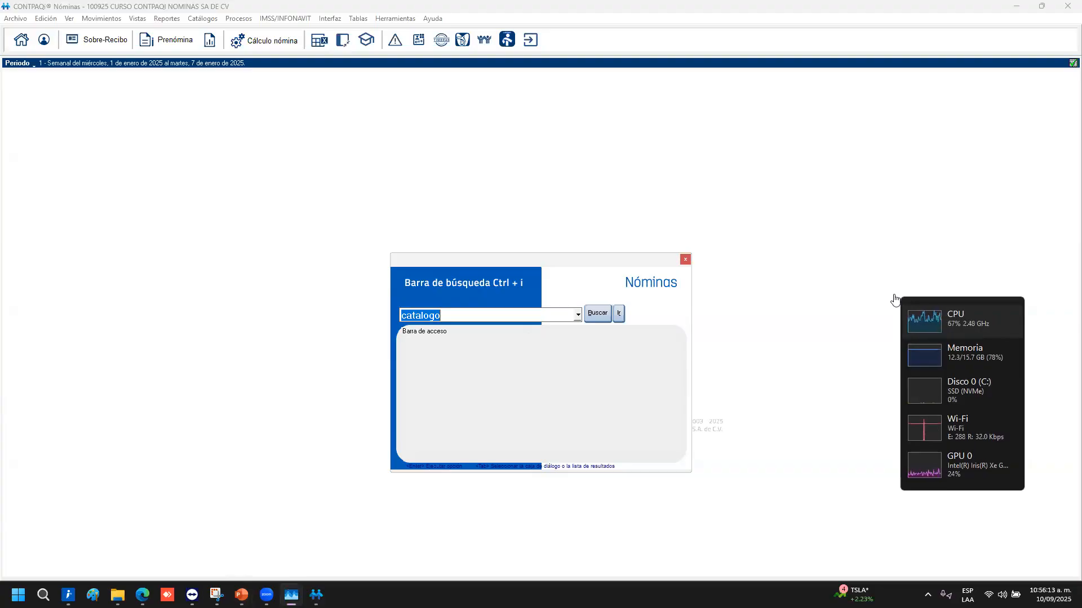
Move the performance widget aside and open Tablas > Tablas de la empresa, showing Antiguedades
{"action": "double_click", "coordinate": [971, 373]}
{"action": "left_click_drag", "start_coordinate": [932, 295], "coordinate": [845, 203]}
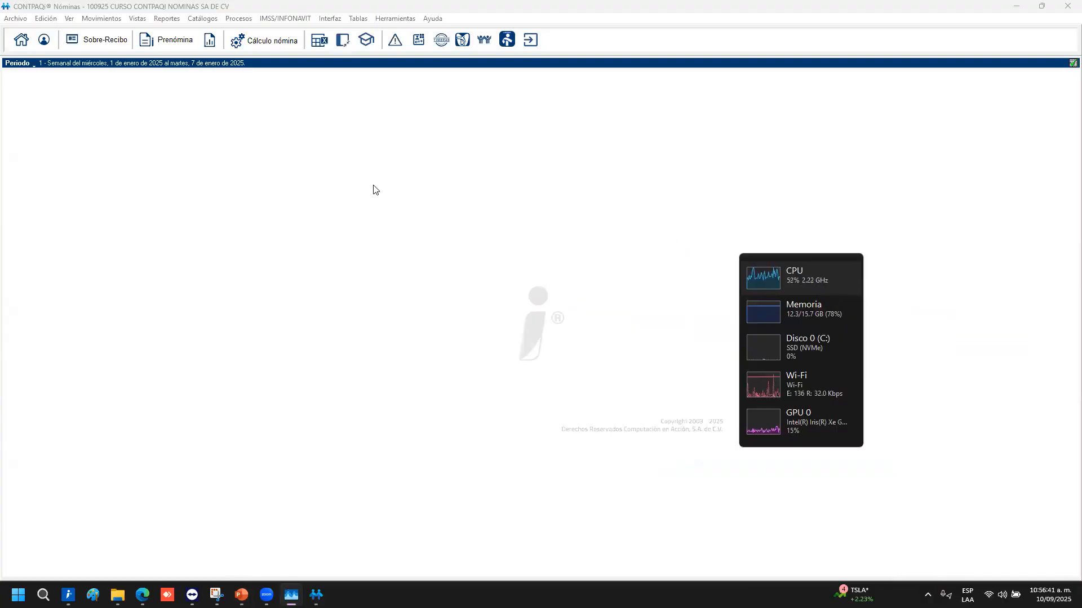
{"action": "left_click", "coordinate": [361, 21]}
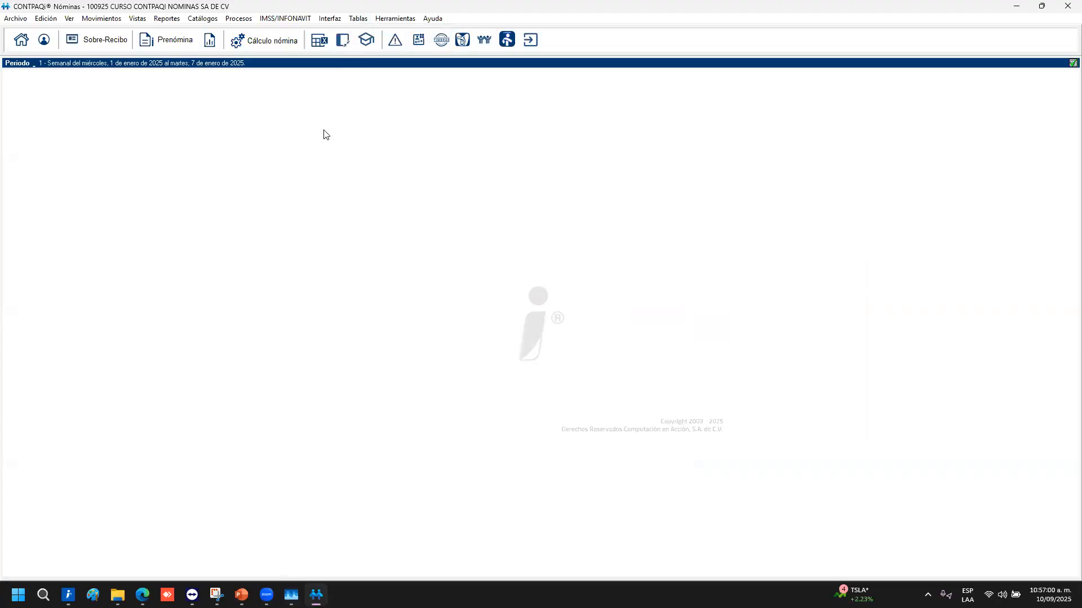
{"action": "left_click", "coordinate": [358, 21]}
{"action": "left_click", "coordinate": [366, 33]}
{"action": "left_click", "coordinate": [291, 595]}
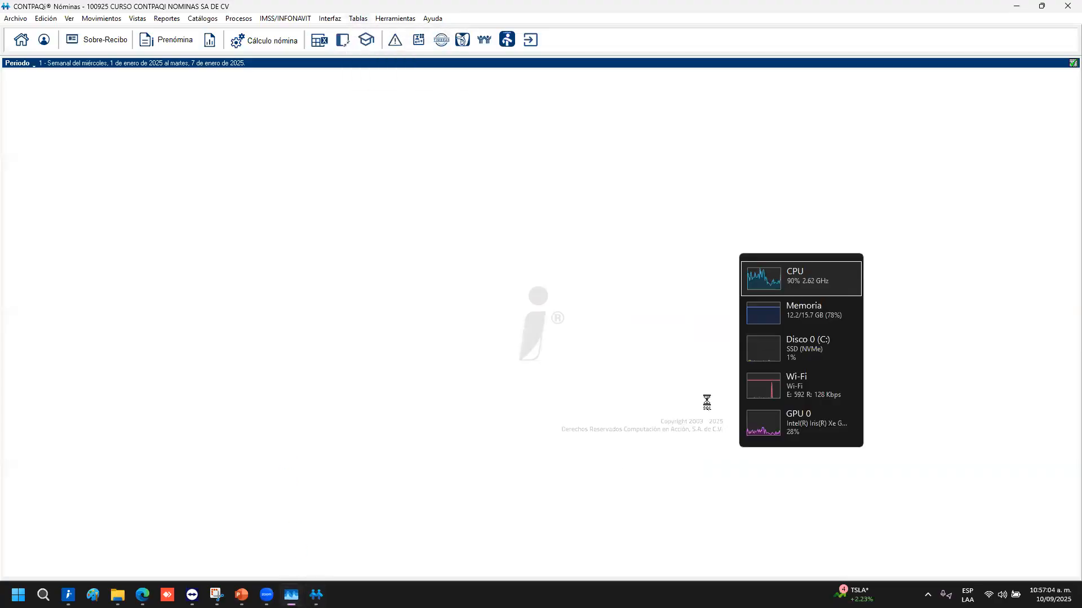
{"action": "left_click", "coordinate": [793, 288]}
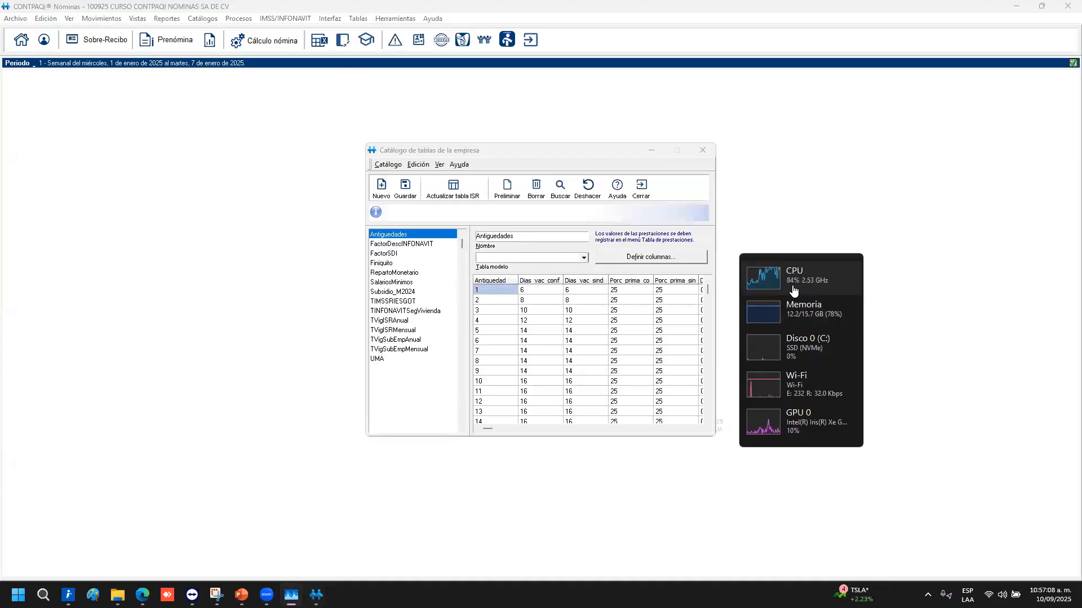
Tuck the performance widget into the corner and review the Antiguedades Dias_vac_sind column
{"action": "left_click_drag", "start_coordinate": [793, 287], "coordinate": [995, 409]}
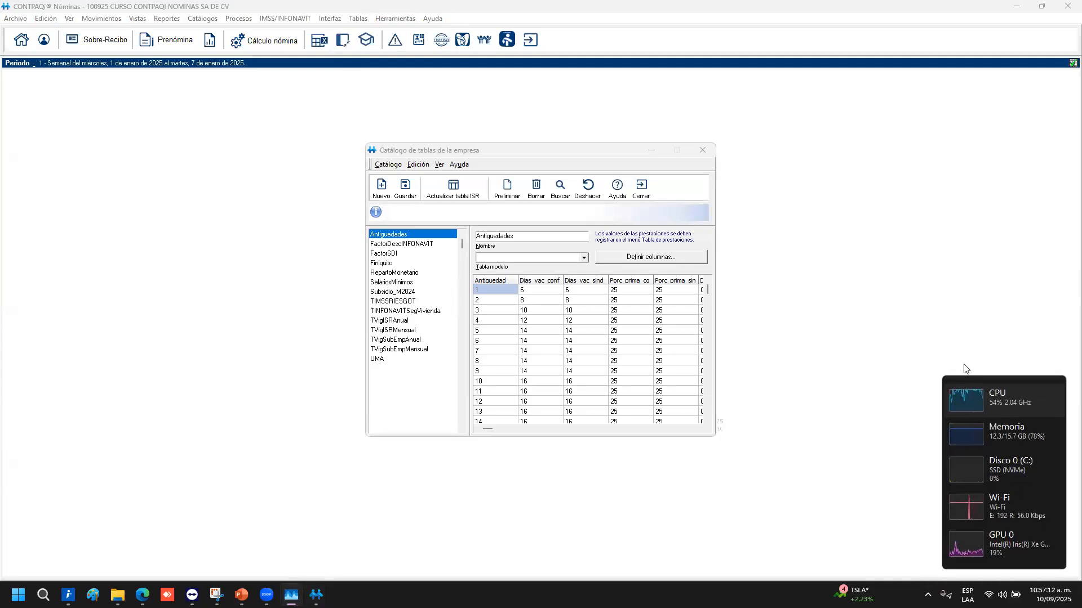
{"action": "left_click", "coordinate": [398, 237]}
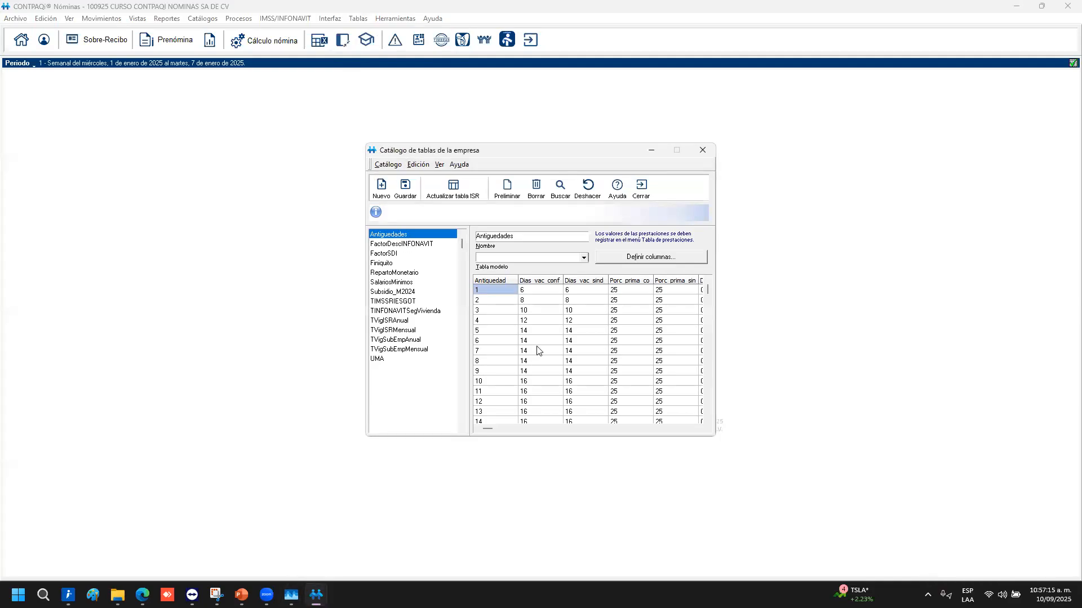
{"action": "left_click", "coordinate": [570, 317]}
{"action": "scroll", "coordinate": [542, 358], "scroll_direction": "down", "scroll_amount": 6}
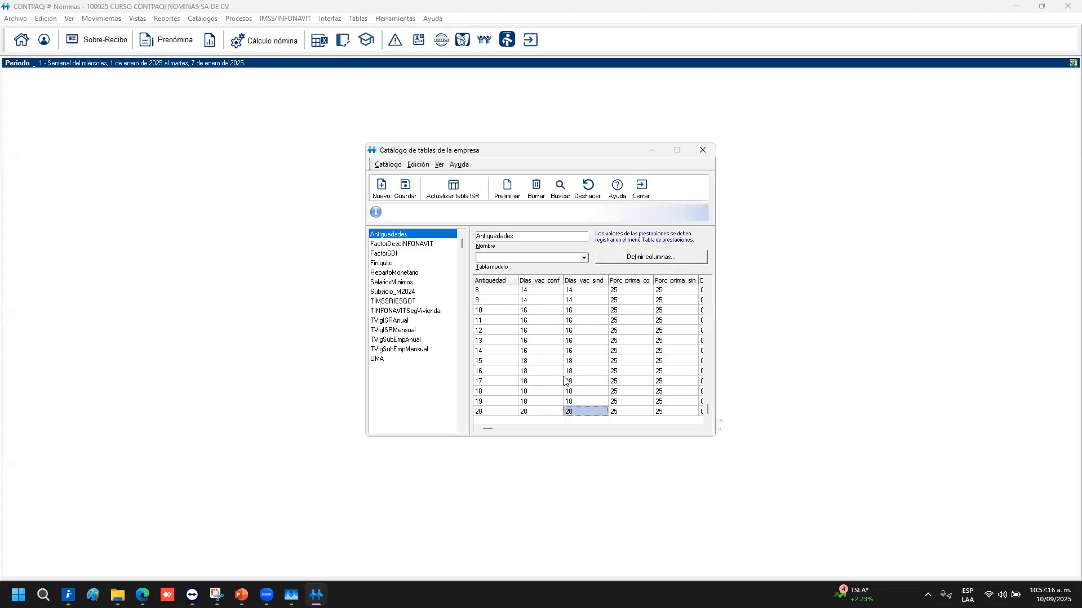
{"action": "scroll", "coordinate": [467, 307], "scroll_direction": "up", "scroll_amount": 7}
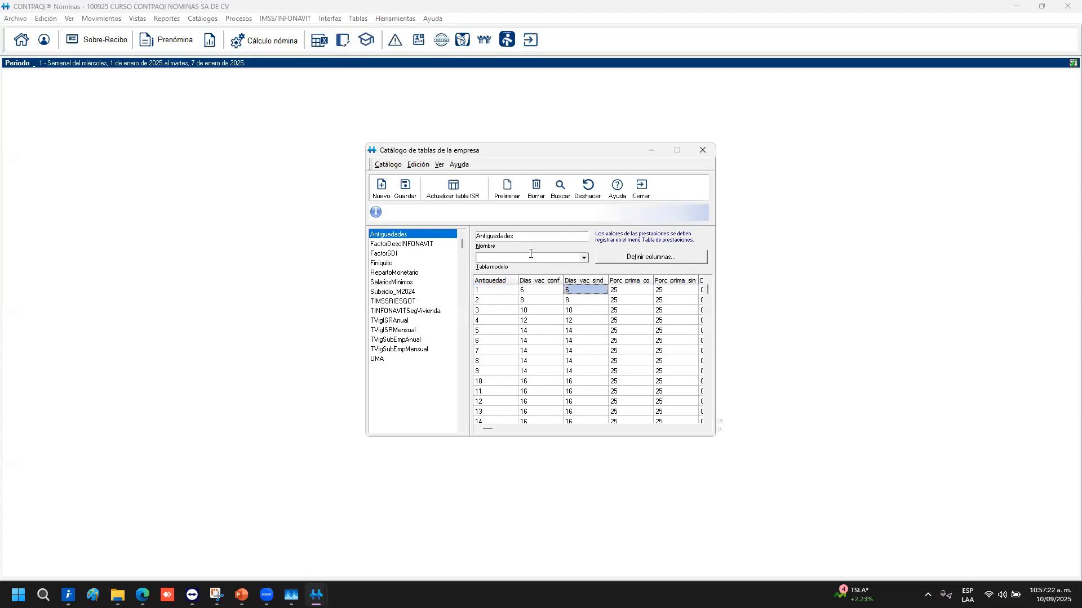
Check FactorDescINFONAVIT's 2025 value 100.81 and its column definitions, then show FactorSDI
{"action": "left_click", "coordinate": [417, 245]}
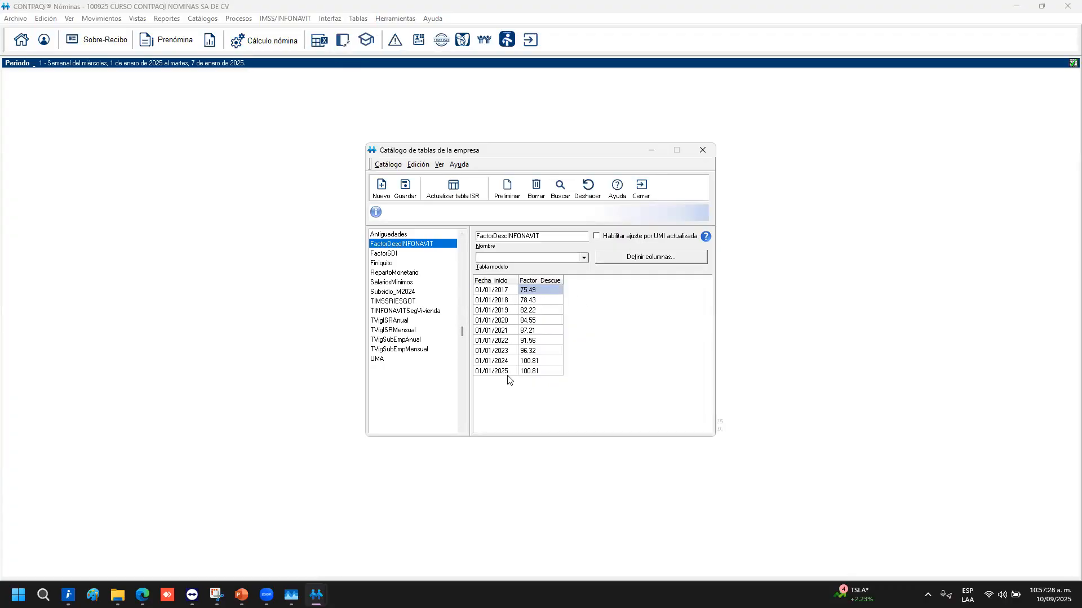
{"action": "left_click", "coordinate": [534, 372]}
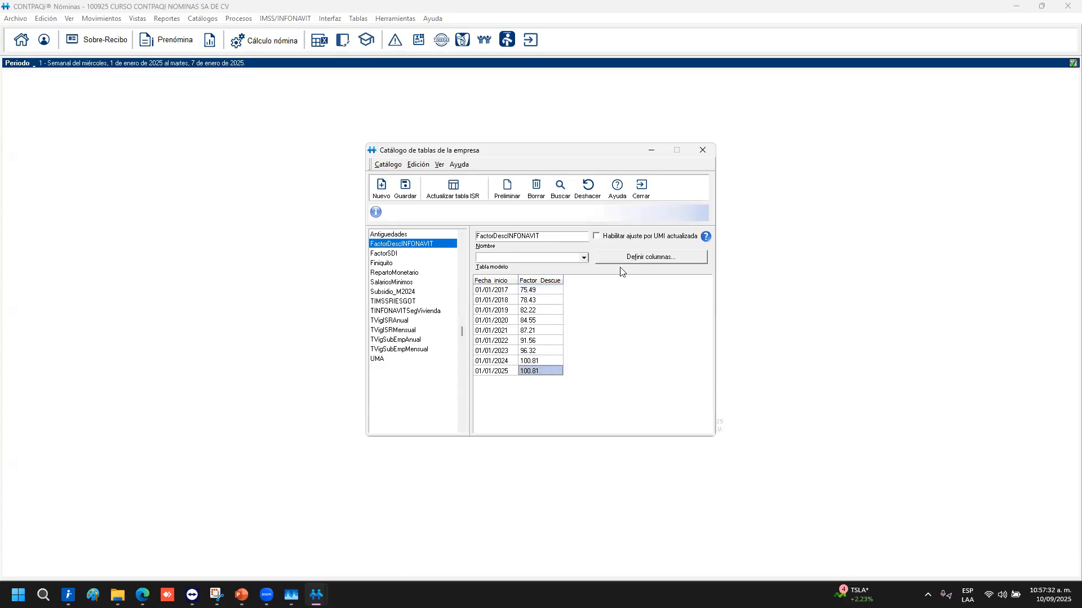
{"action": "left_click", "coordinate": [635, 259]}
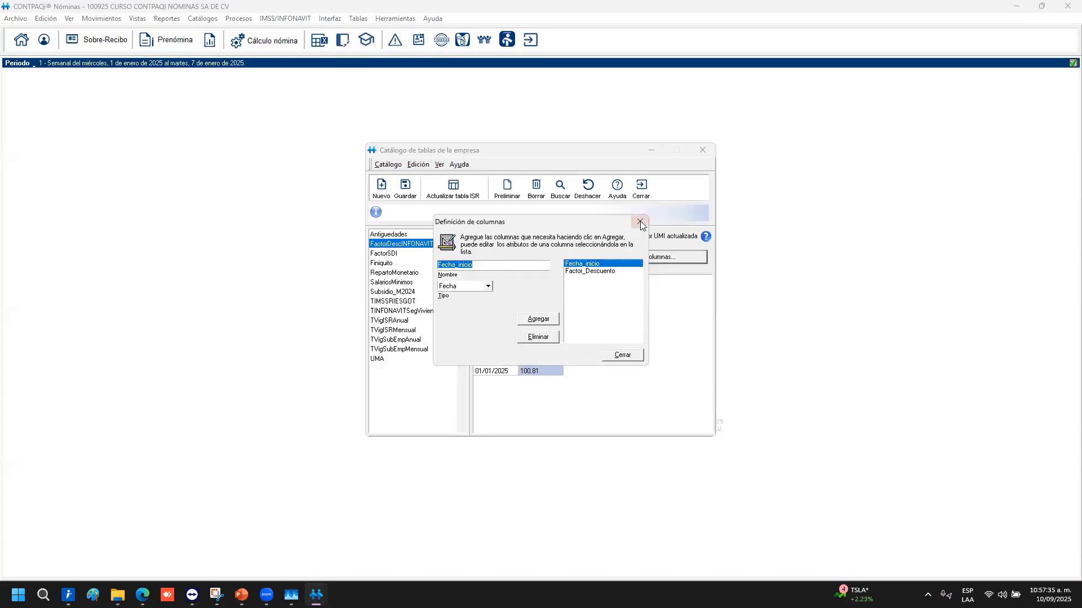
{"action": "left_click", "coordinate": [641, 221]}
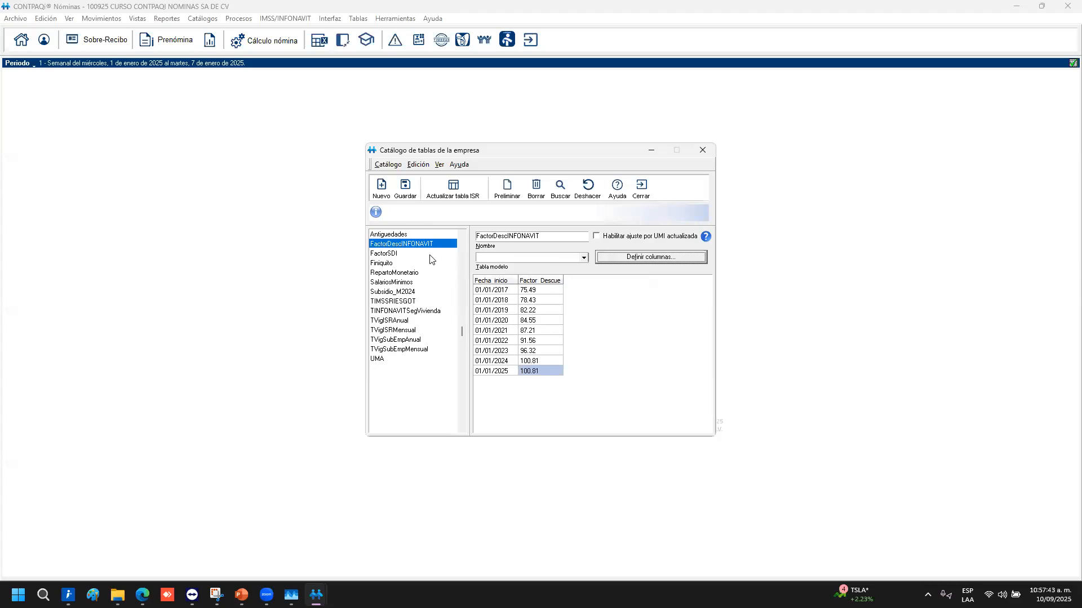
{"action": "left_click", "coordinate": [393, 254]}
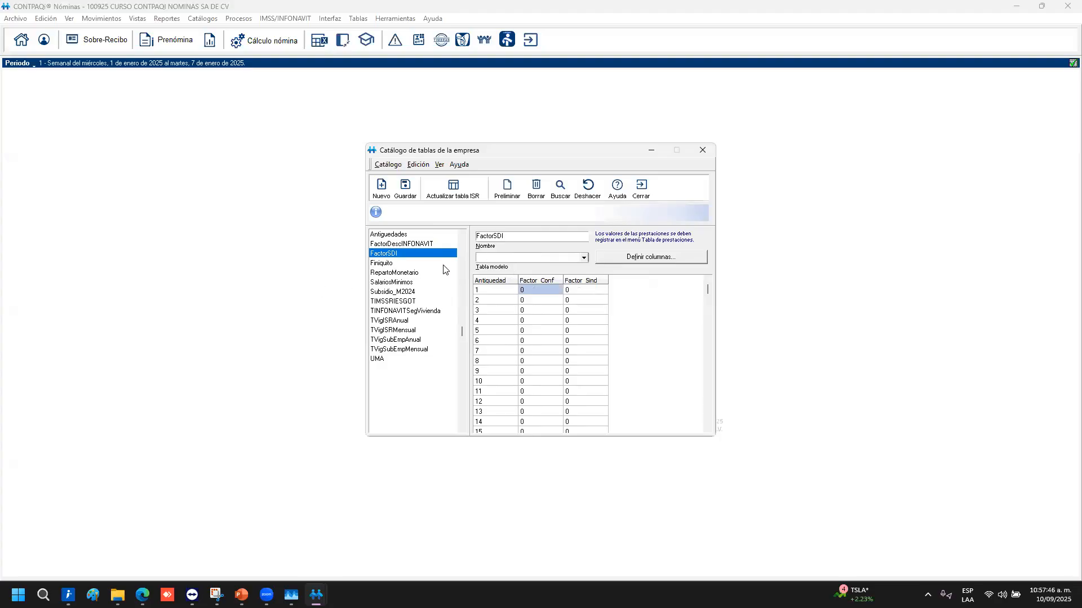
Scroll the table list and inspect the Finiquito row's CalDirecPerc, Numero and Indem90 values
{"action": "scroll", "coordinate": [539, 356], "scroll_direction": "down", "scroll_amount": 4}
{"action": "scroll", "coordinate": [581, 371], "scroll_direction": "down", "scroll_amount": 3}
{"action": "scroll", "coordinate": [519, 387], "scroll_direction": "up", "scroll_amount": 7}
{"action": "scroll", "coordinate": [505, 344], "scroll_direction": "down", "scroll_amount": 6}
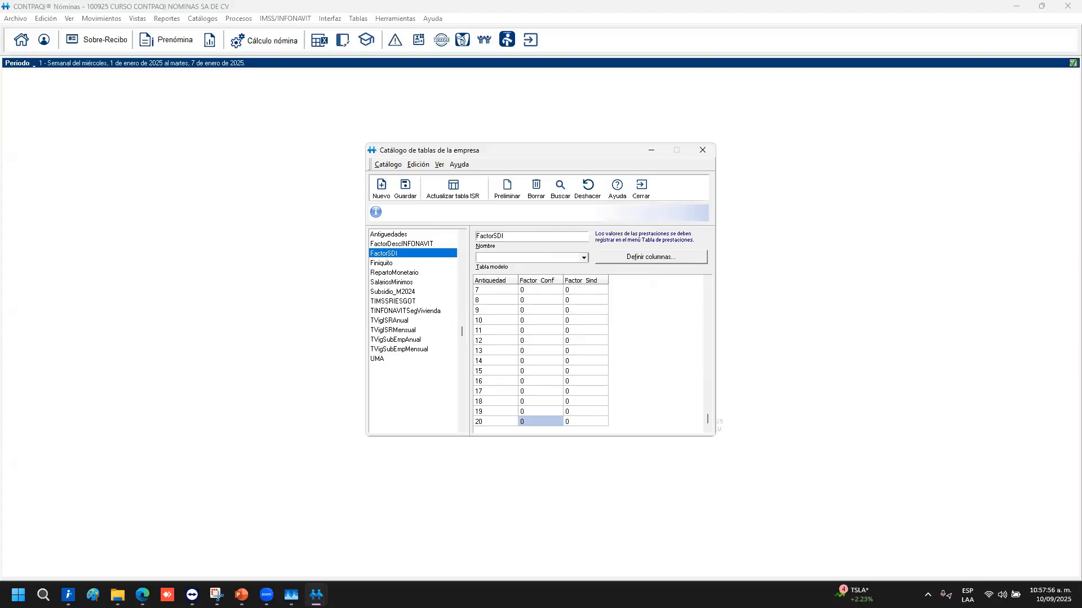
{"action": "left_click", "coordinate": [384, 263]}
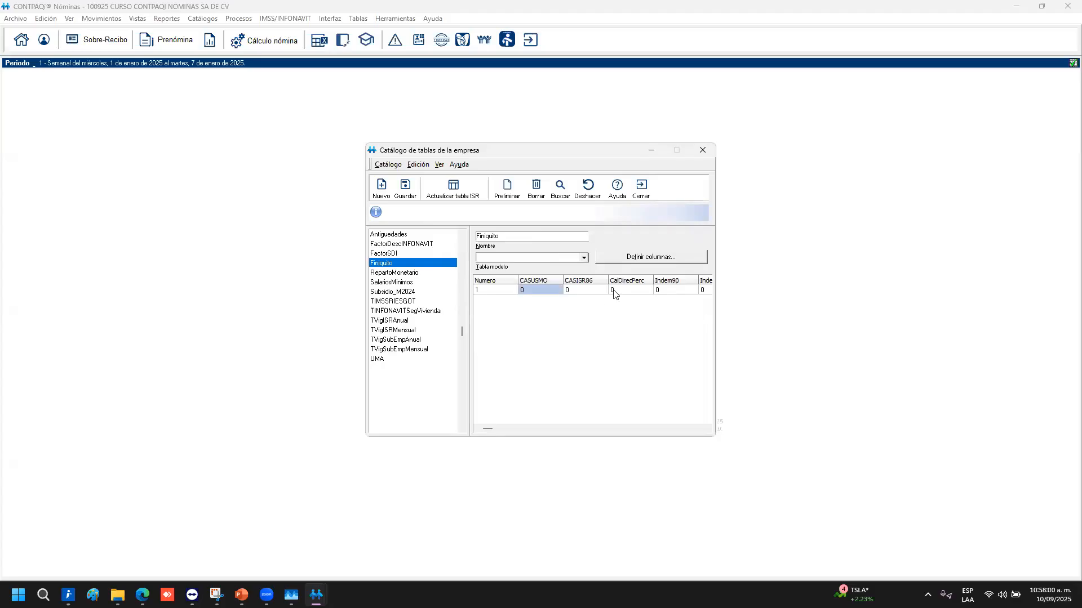
{"action": "left_click", "coordinate": [651, 290]}
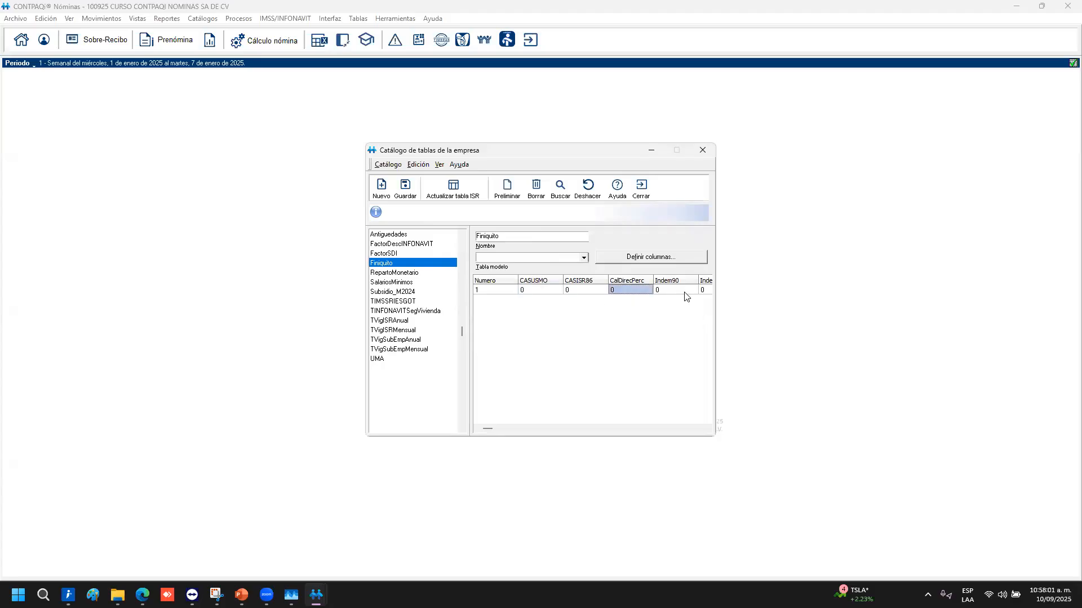
{"action": "key", "text": "Right"}
{"action": "key", "text": "Right"}
{"action": "key", "text": "Right"}
{"action": "key", "text": "Left"}
{"action": "key", "text": "Left"}
{"action": "key", "text": "Left"}
{"action": "key", "text": "Left"}
{"action": "key", "text": "Left"}
{"action": "key", "text": "Left"}
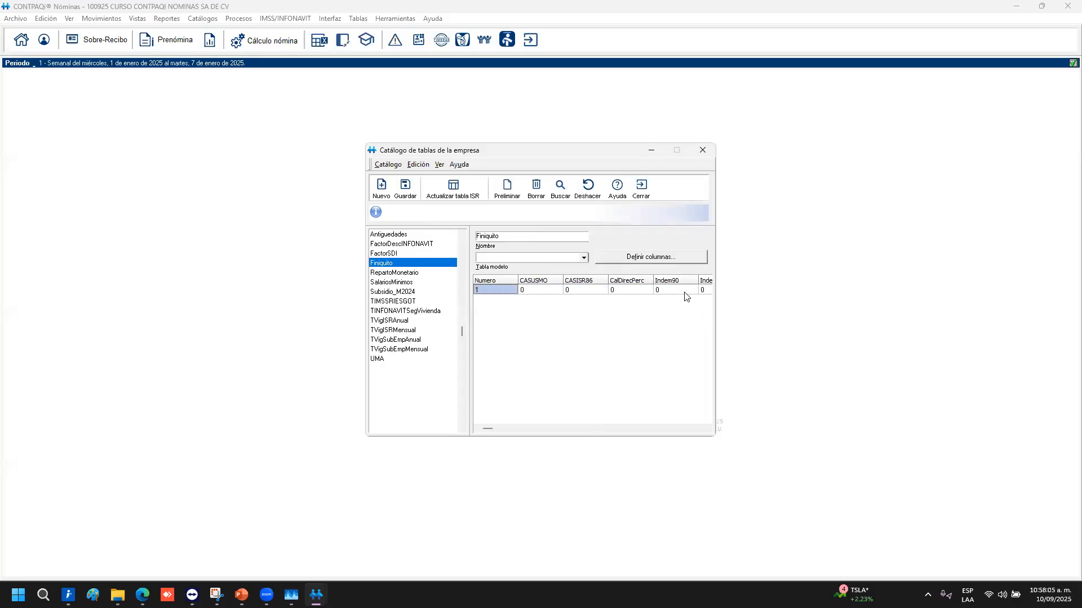
{"action": "key", "text": "Right"}
{"action": "key", "text": "Right"}
{"action": "key", "text": "Right"}
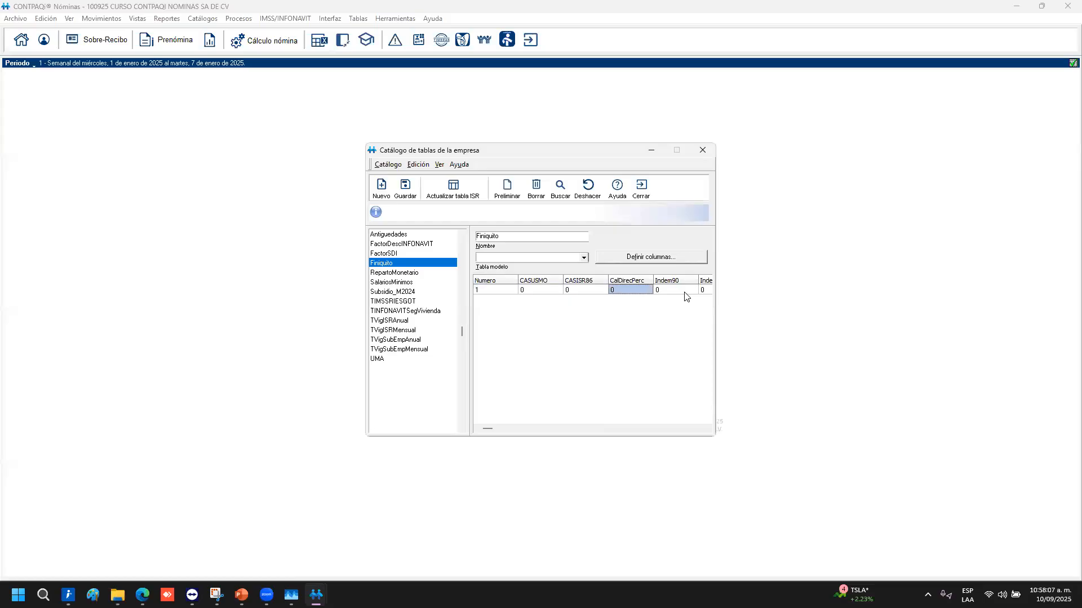
{"action": "key", "text": "Left"}
{"action": "key", "text": "Left"}
{"action": "key", "text": "Left"}
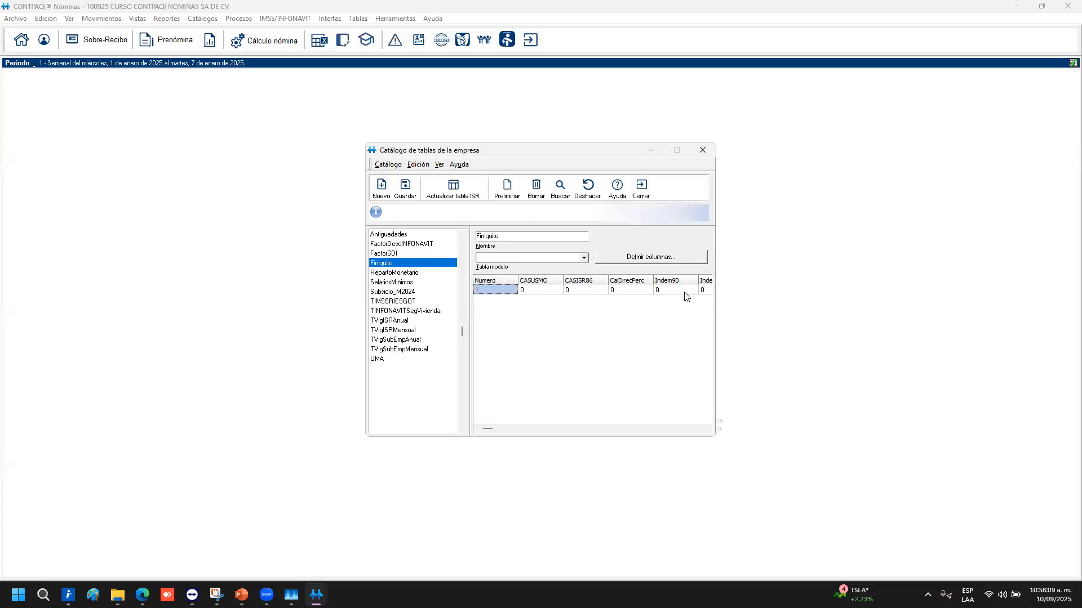
{"action": "key", "text": "Right"}
{"action": "key", "text": "Right"}
{"action": "key", "text": "Right"}
{"action": "key", "text": "Right"}
{"action": "key", "text": "Right"}
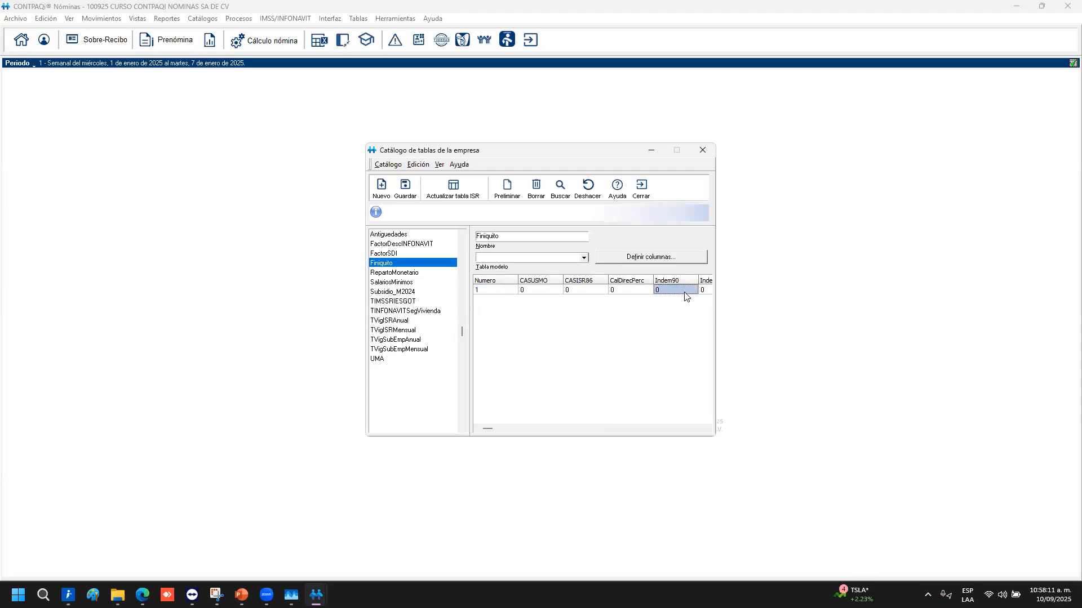
{"action": "key", "text": "Left"}
{"action": "key", "text": "Left"}
{"action": "key", "text": "Left"}
{"action": "key", "text": "Left"}
{"action": "key", "text": "Left"}
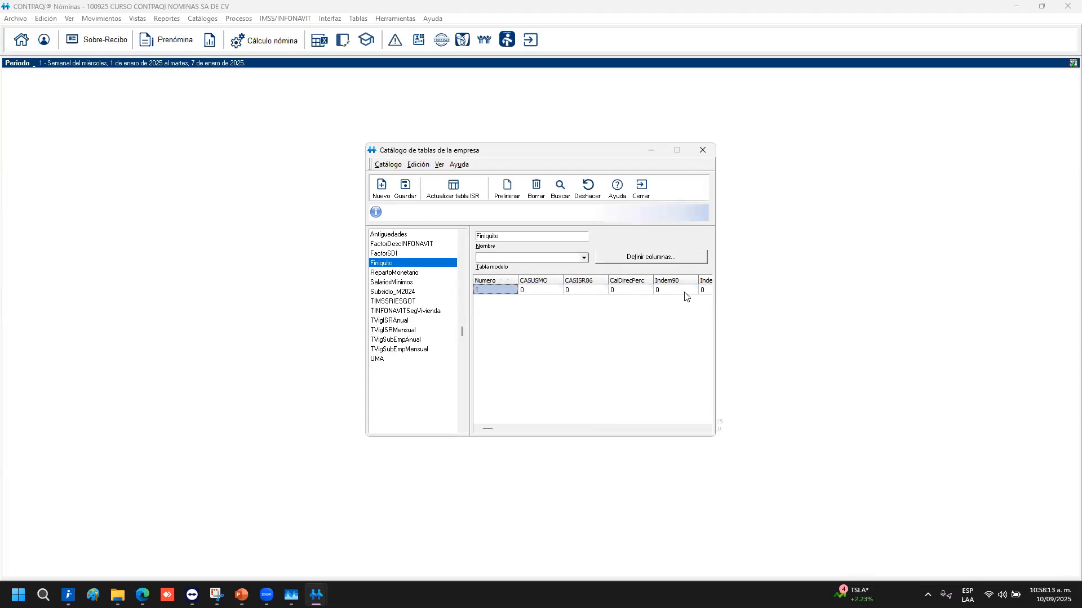
Review RepartoMonetario's denominations from CienPesos 100 to VeinteCentavo, then show SalariosMinimos
{"action": "left_click", "coordinate": [401, 273]}
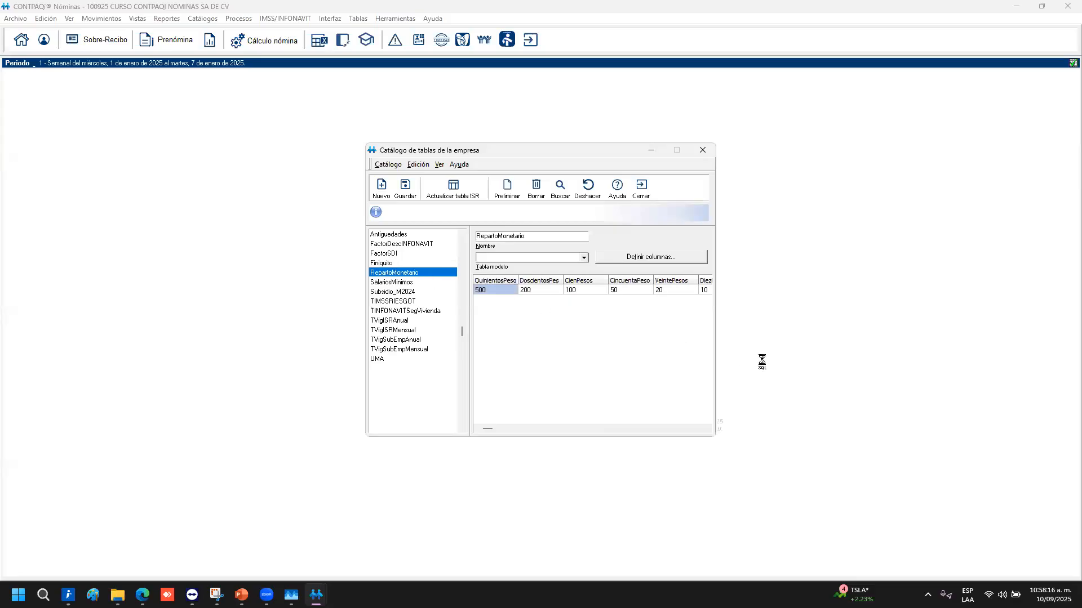
{"action": "key", "text": "Down"}
{"action": "key", "text": "Down"}
{"action": "key", "text": "Down"}
{"action": "key", "text": "Down"}
{"action": "key", "text": "Down"}
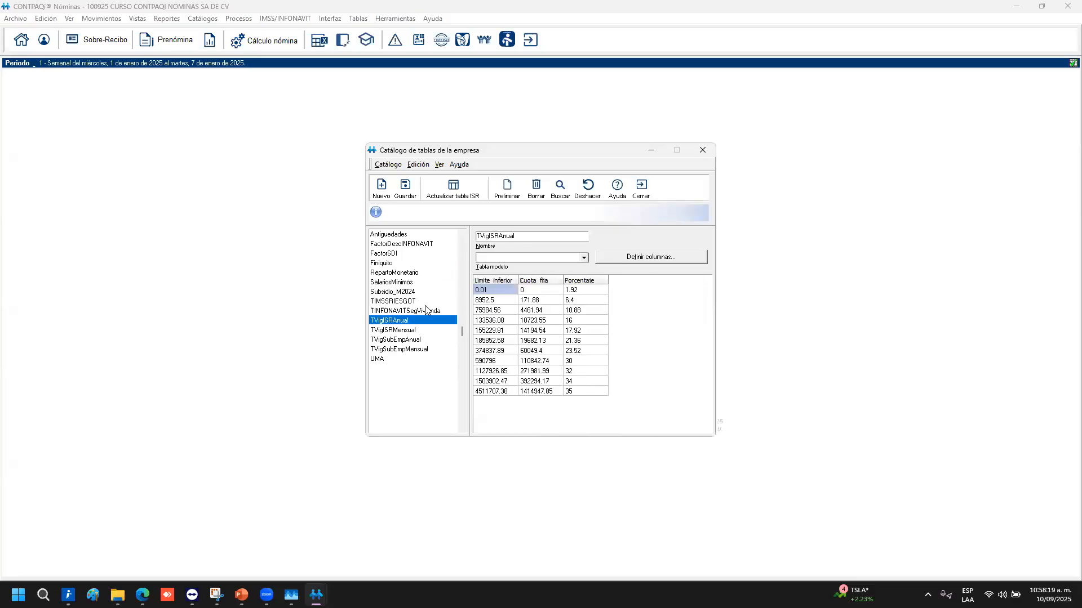
{"action": "left_click", "coordinate": [418, 273]}
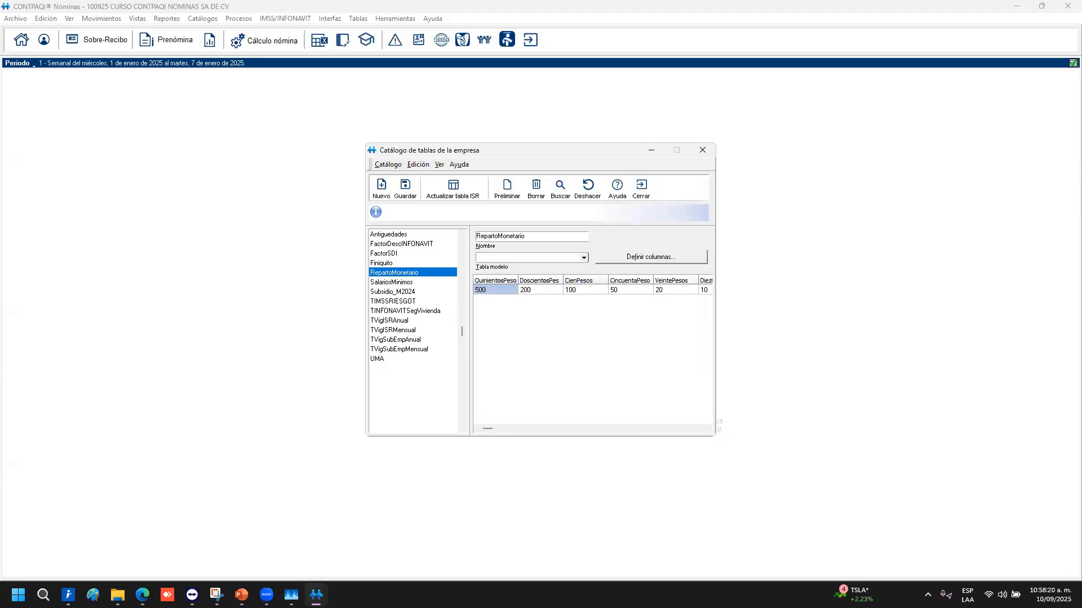
{"action": "left_click", "coordinate": [598, 291]}
{"action": "key", "text": "Right"}
{"action": "key", "text": "Right"}
{"action": "key", "text": "Right"}
{"action": "key", "text": "Right"}
{"action": "key", "text": "Right"}
{"action": "key", "text": "Right"}
{"action": "key", "text": "Right"}
{"action": "key", "text": "Right"}
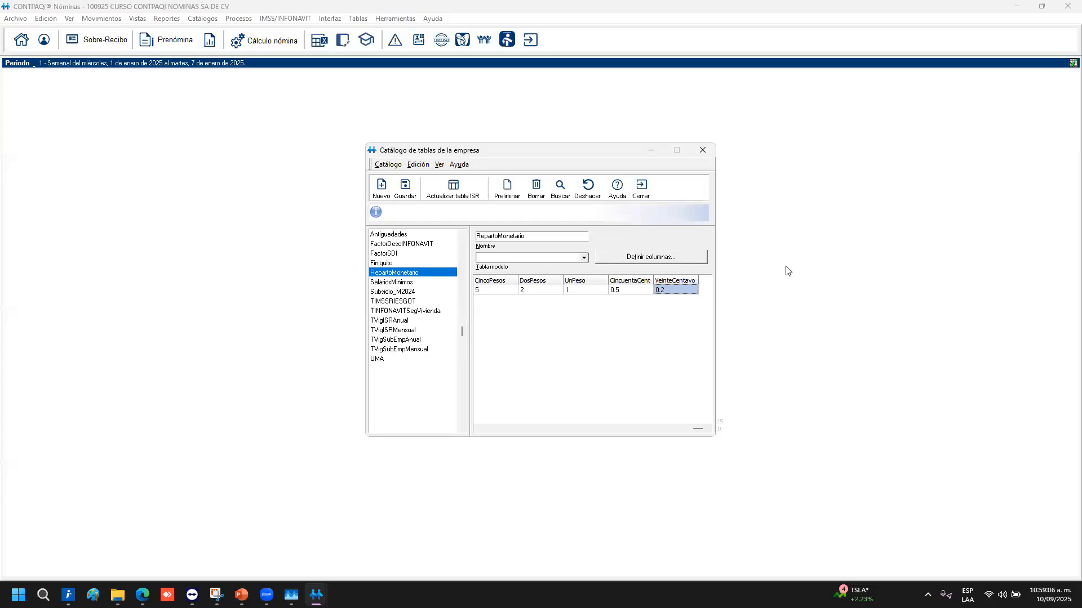
{"action": "left_click", "coordinate": [393, 283]}
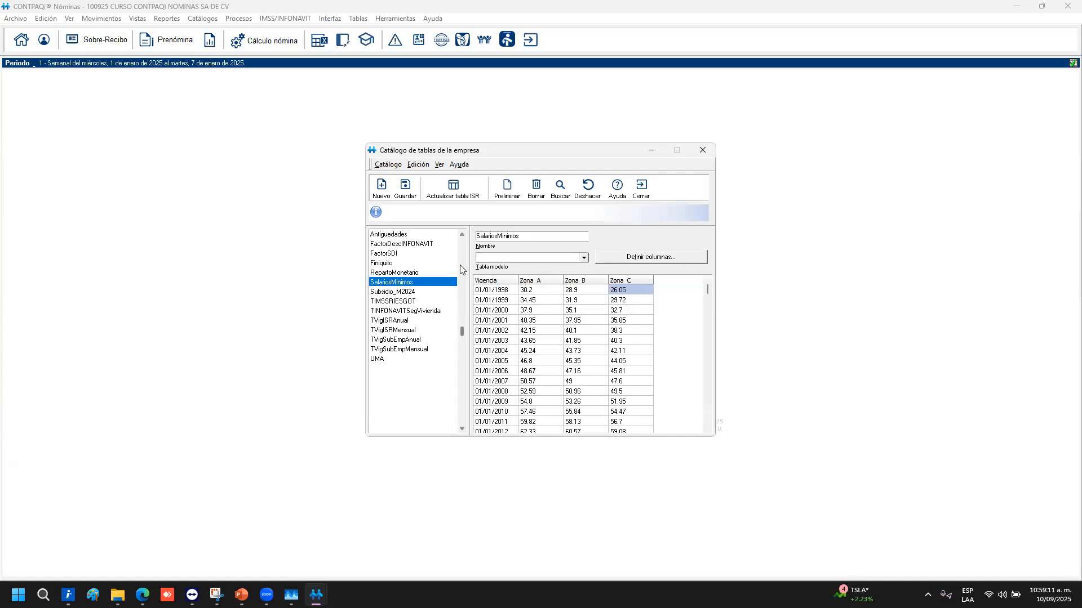
Check the 2025 Zona A and Zona C (419.88) minimum wages, then display Subsidio_M2024
{"action": "key", "text": "XF86AudioRaiseVolume"}
{"action": "left_click_drag", "start_coordinate": [708, 296], "coordinate": [705, 439]}
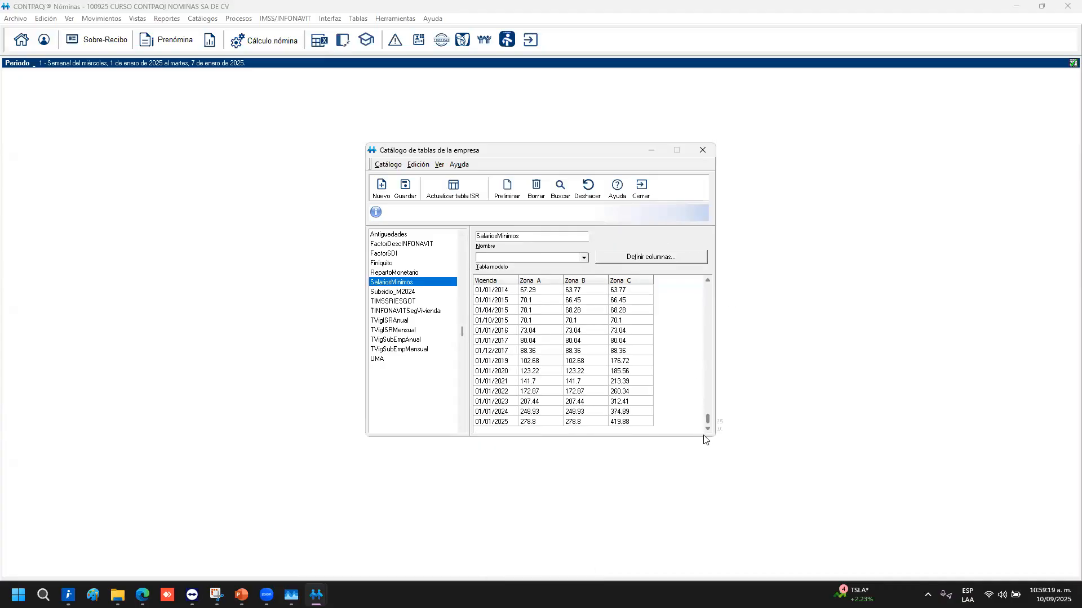
{"action": "left_click", "coordinate": [545, 421]}
{"action": "left_click", "coordinate": [589, 426]}
{"action": "left_click", "coordinate": [622, 424]}
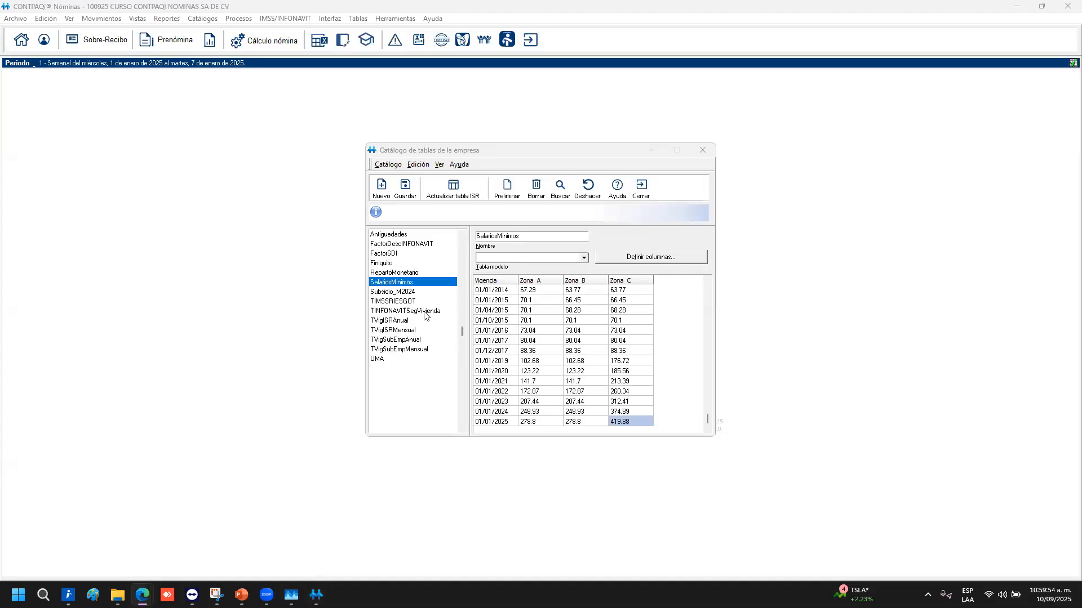
{"action": "left_click", "coordinate": [389, 292]}
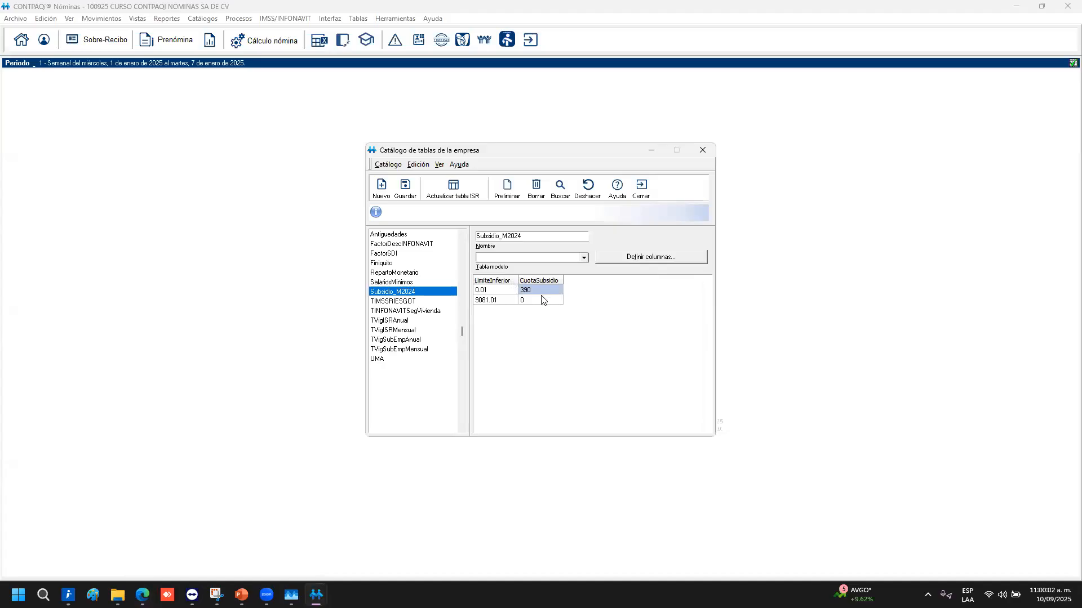
In TIMSSRIESGOT, add a new row below 1999 dated 01/01/2025
{"action": "left_click", "coordinate": [405, 303]}
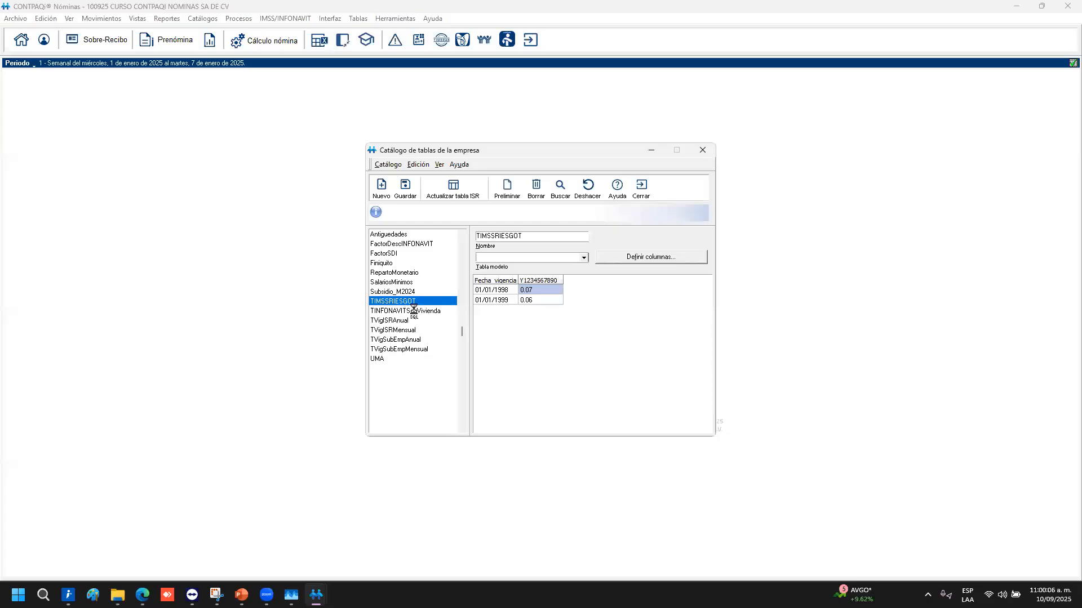
{"action": "left_click", "coordinate": [551, 303]}
{"action": "left_click", "coordinate": [550, 303]}
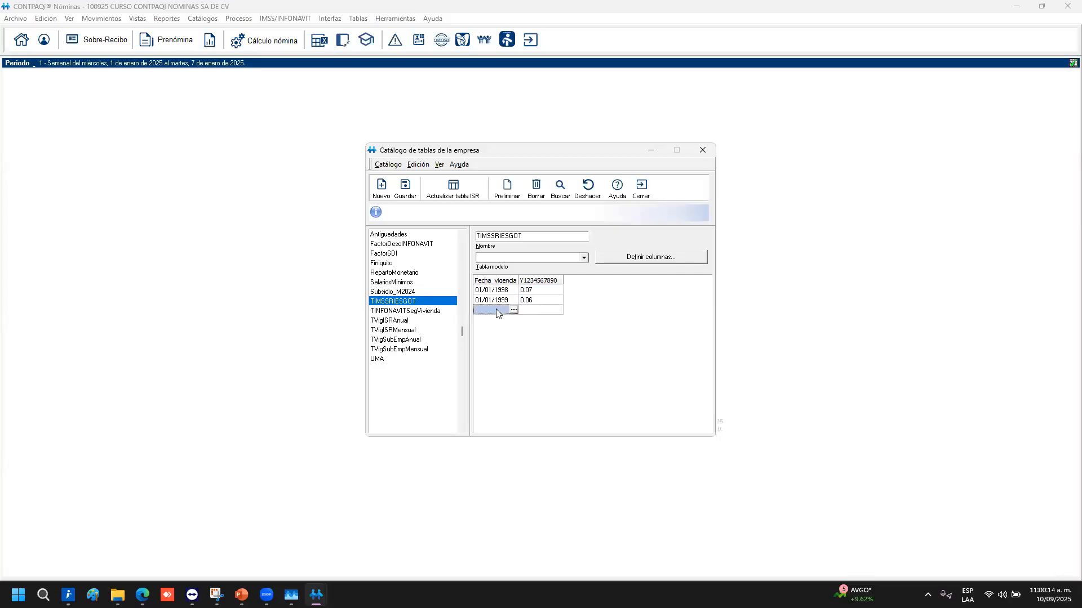
{"action": "type", "text": "01/01/1"}
{"action": "type", "text": "25"}
{"action": "key", "text": "Return"}
Enter 10 as the 01/01/2025 row's value, then select the 0.005 value and newest row's date
{"action": "key", "text": "Return"}
{"action": "left_click", "coordinate": [513, 320]}
{"action": "left_click", "coordinate": [588, 248]}
{"action": "left_click", "coordinate": [540, 311]}
{"action": "key", "text": "Return"}
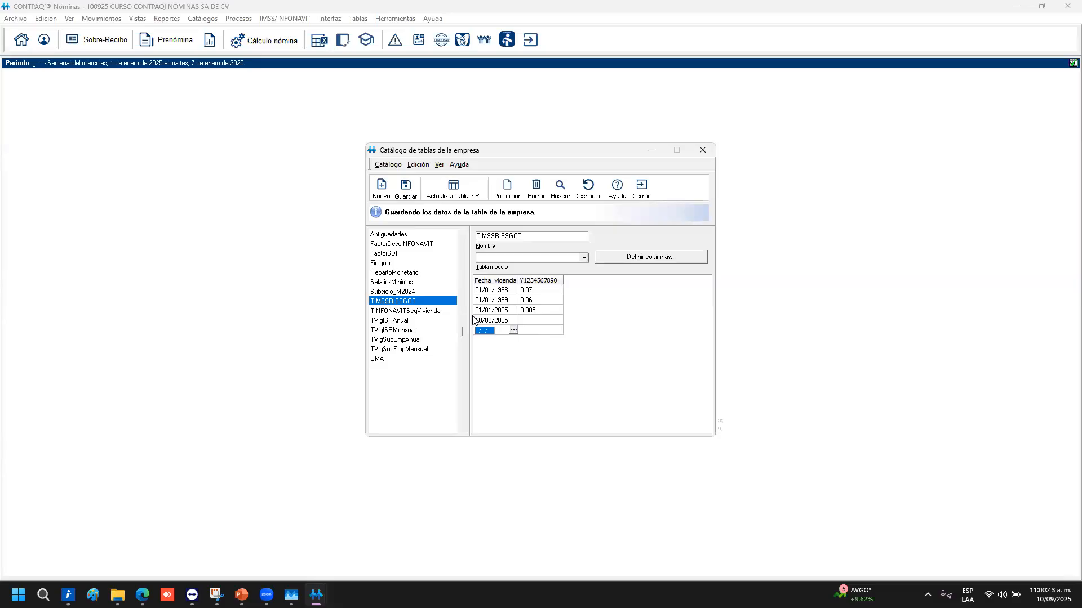
{"action": "type", "text": "10"}
{"action": "key", "text": "Return"}
{"action": "key", "text": "Return"}
{"action": "left_click", "coordinate": [536, 310]}
{"action": "left_click", "coordinate": [501, 323]}
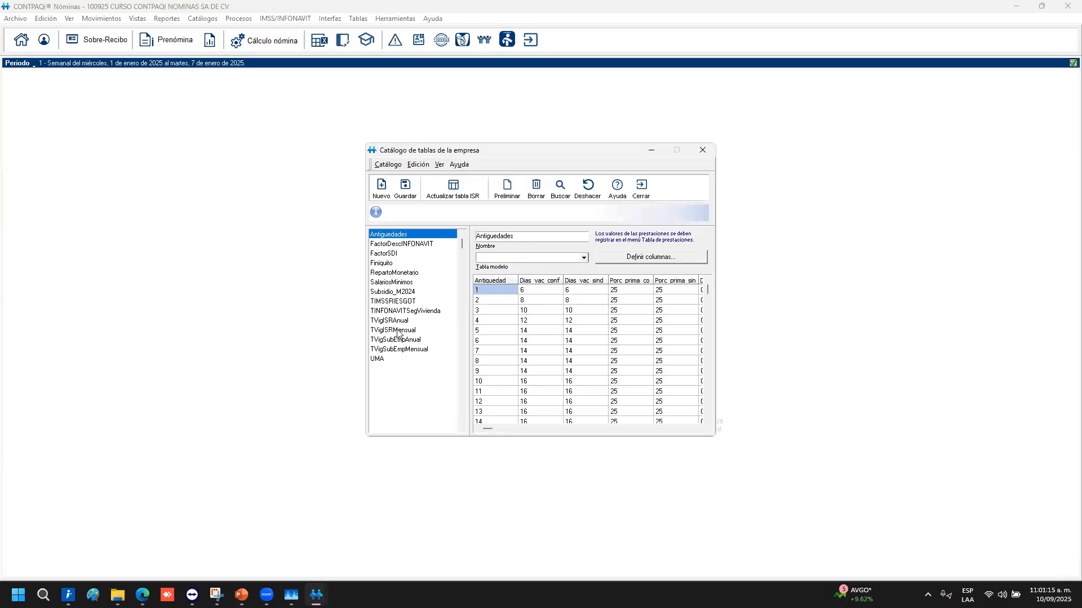
Add a 01/01/2025 row with 0.005 to TIMSSRIESGOT and save the table
{"action": "left_click", "coordinate": [392, 301]}
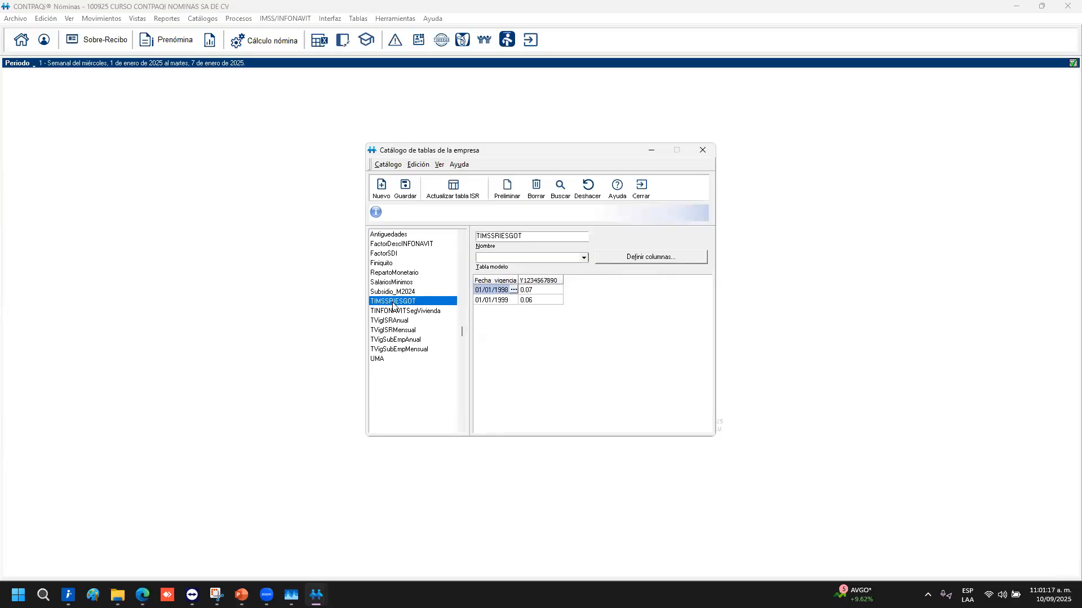
{"action": "left_click", "coordinate": [535, 301]}
{"action": "type", "text": "0"}
{"action": "key", "text": "Return"}
{"action": "type", "text": "01/202"}
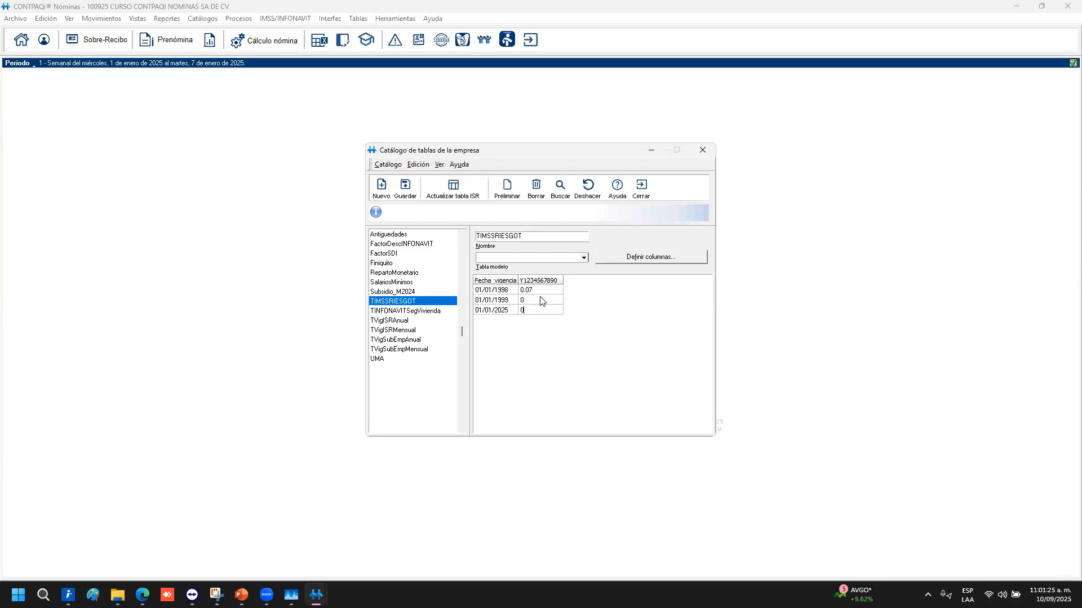
{"action": "type", "text": "5"}
{"action": "left_click", "coordinate": [411, 195]}
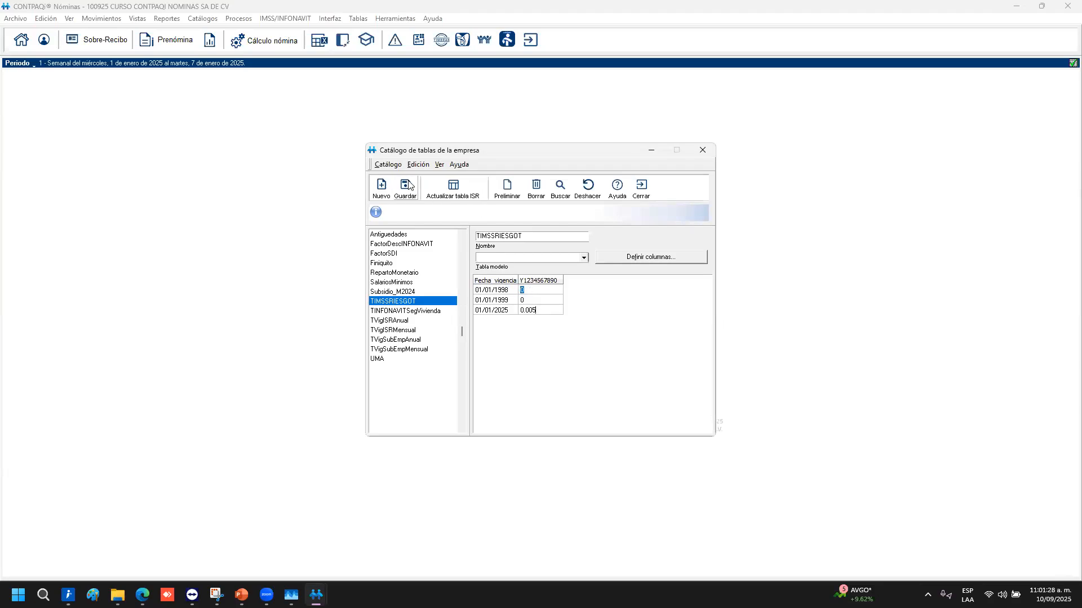
Browse TINFONAVITSegVivienda, the TVigISR and TVigSubEmp tables and UMA, then close the catalogue
{"action": "left_click", "coordinate": [426, 312]}
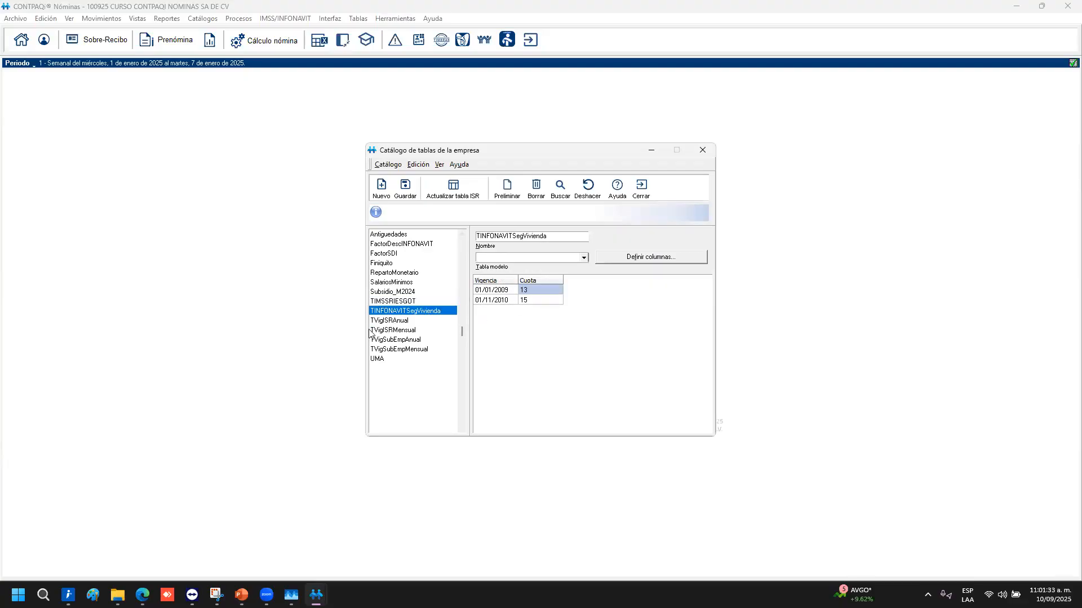
{"action": "left_click", "coordinate": [401, 320]}
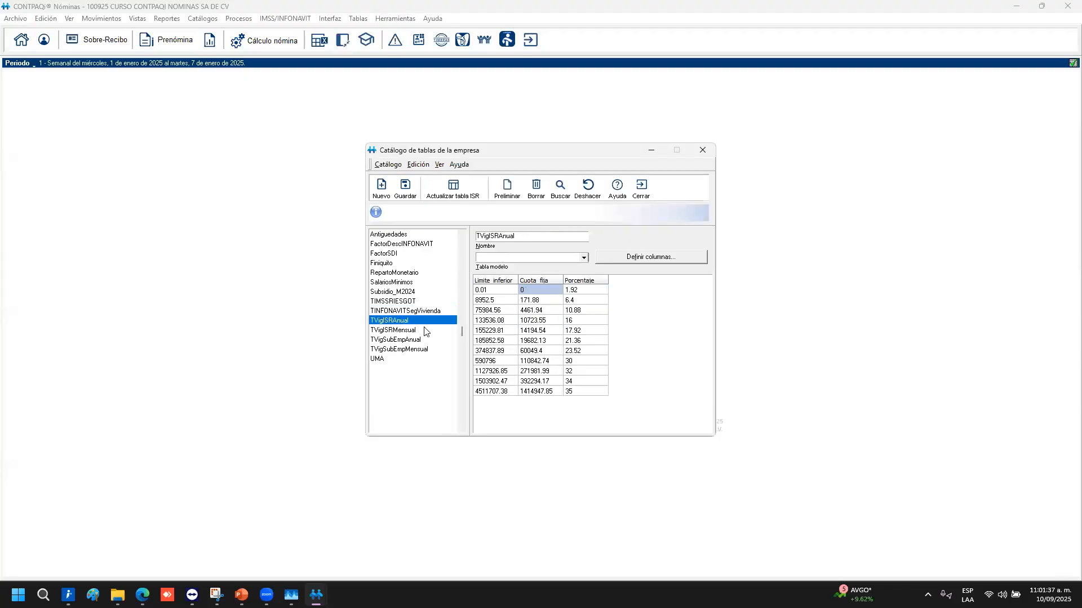
{"action": "left_click", "coordinate": [393, 332]}
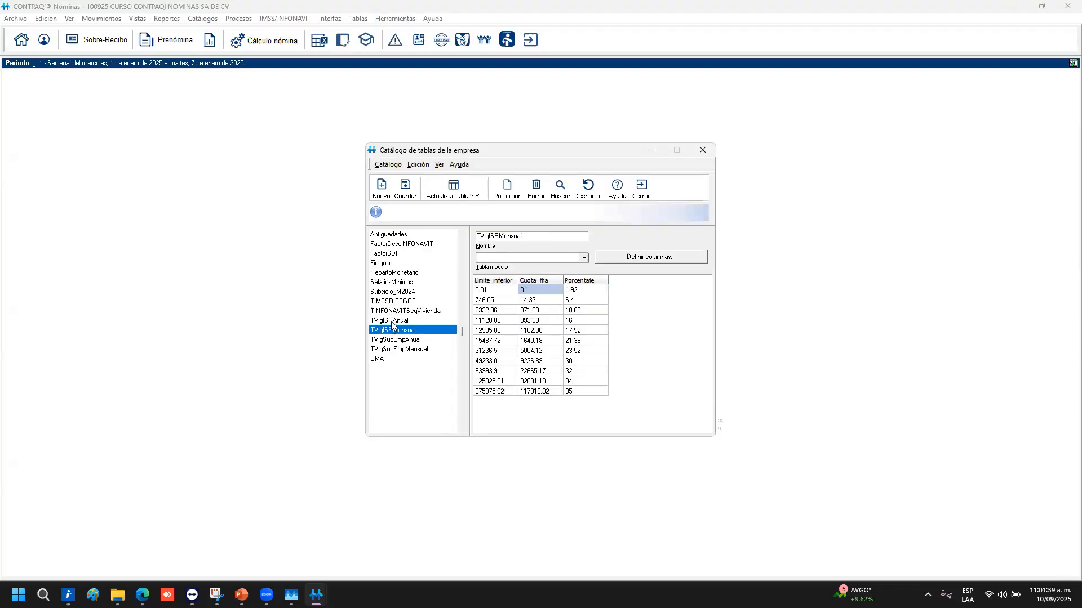
{"action": "key", "text": "Up"}
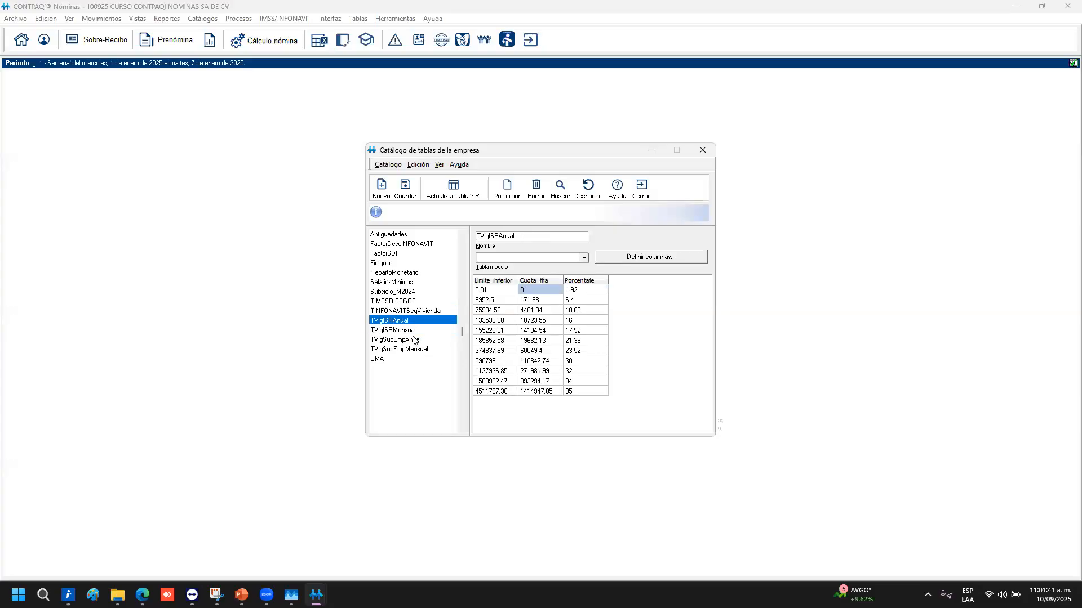
{"action": "left_click", "coordinate": [415, 332]}
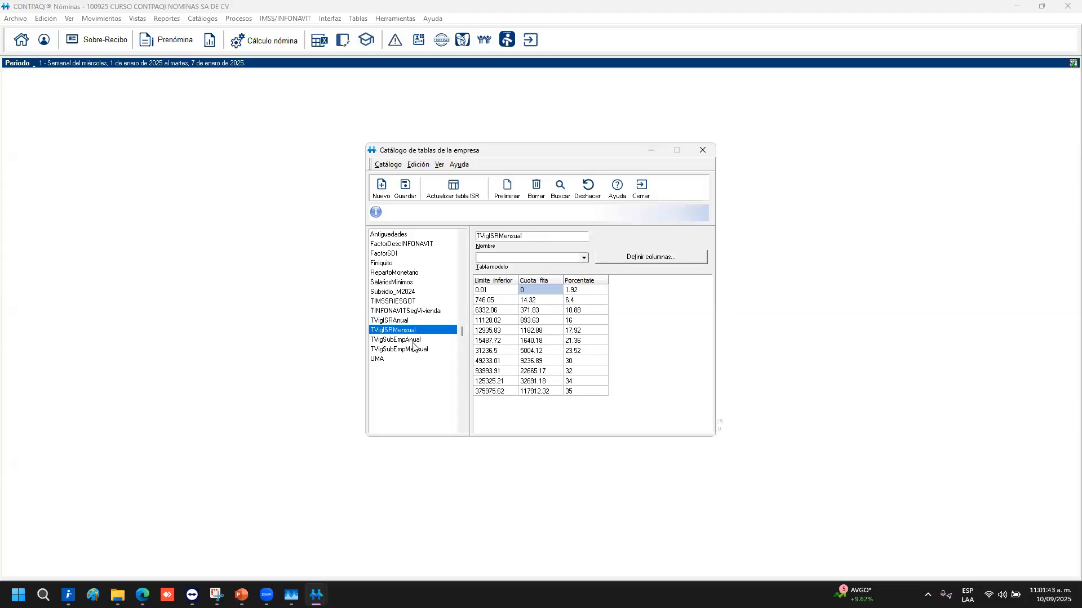
{"action": "left_click", "coordinate": [418, 341]}
{"action": "left_click", "coordinate": [423, 351]}
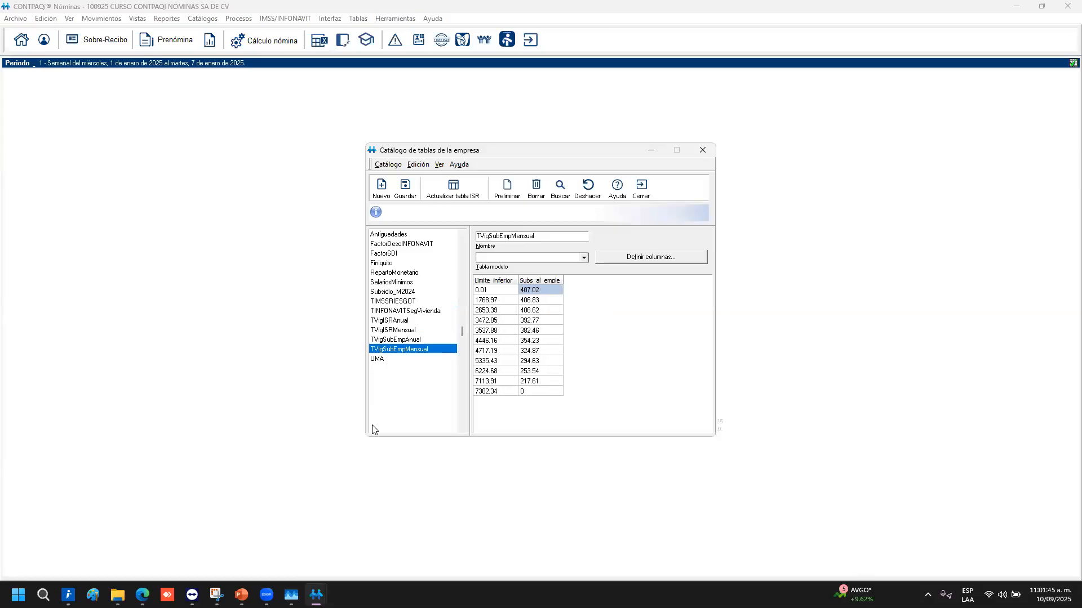
{"action": "left_click", "coordinate": [386, 364]}
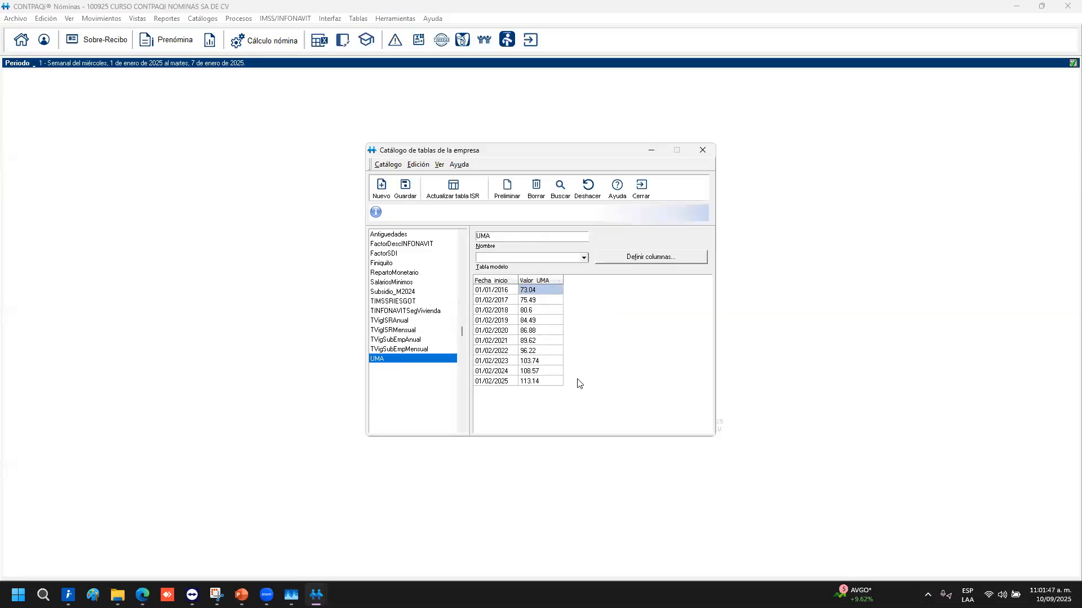
{"action": "left_click", "coordinate": [647, 196]}
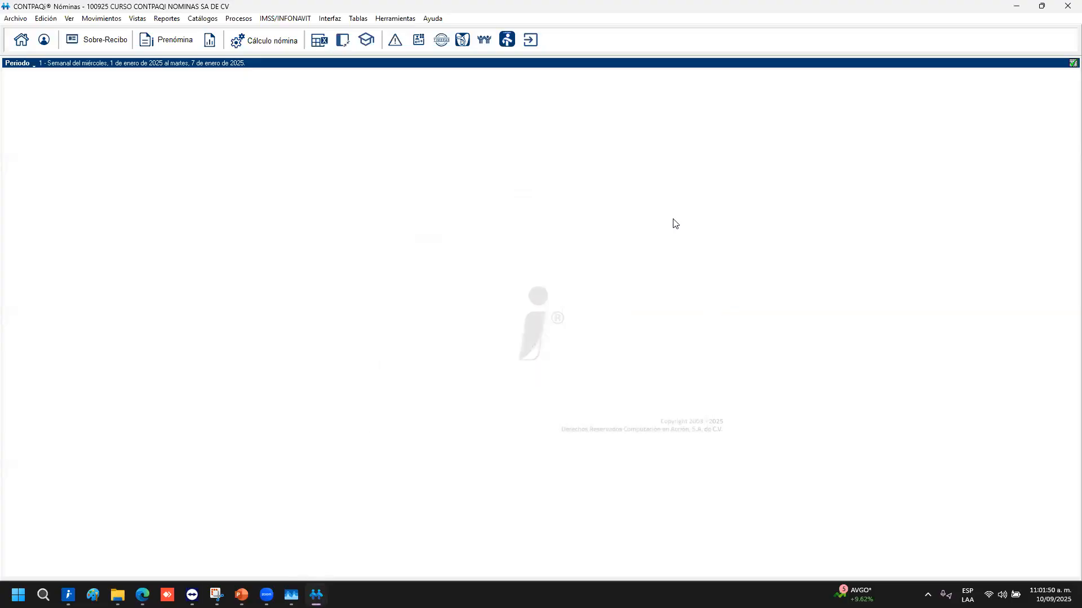
Open Tablas globales and view TablaIMSSTrabajador, TopesSGDF and TablaIMSSPatron
{"action": "left_click", "coordinate": [360, 19]}
{"action": "left_click", "coordinate": [400, 56]}
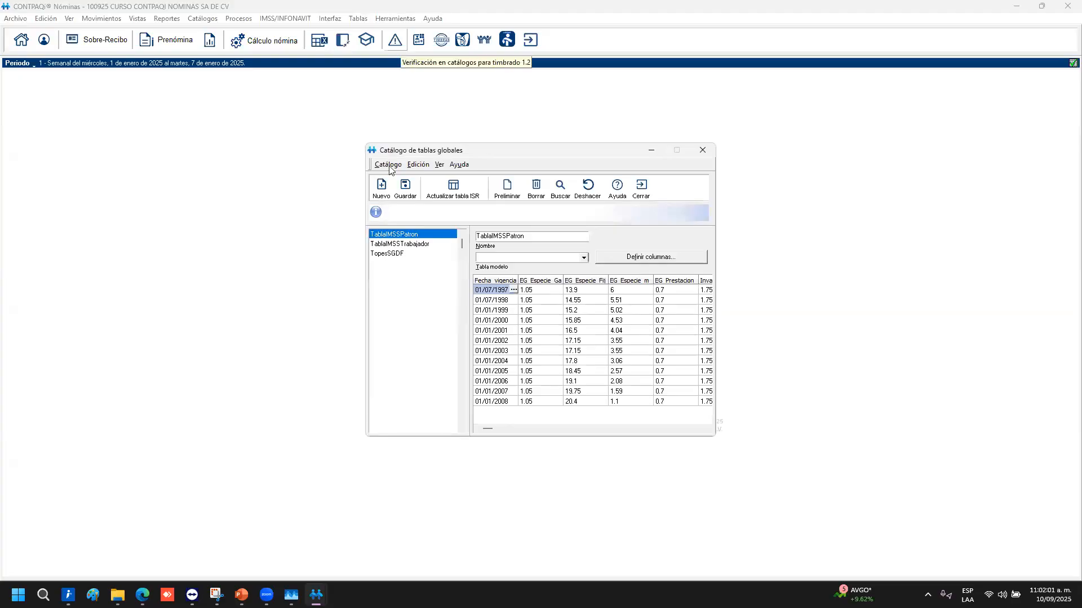
{"action": "left_click", "coordinate": [413, 246]}
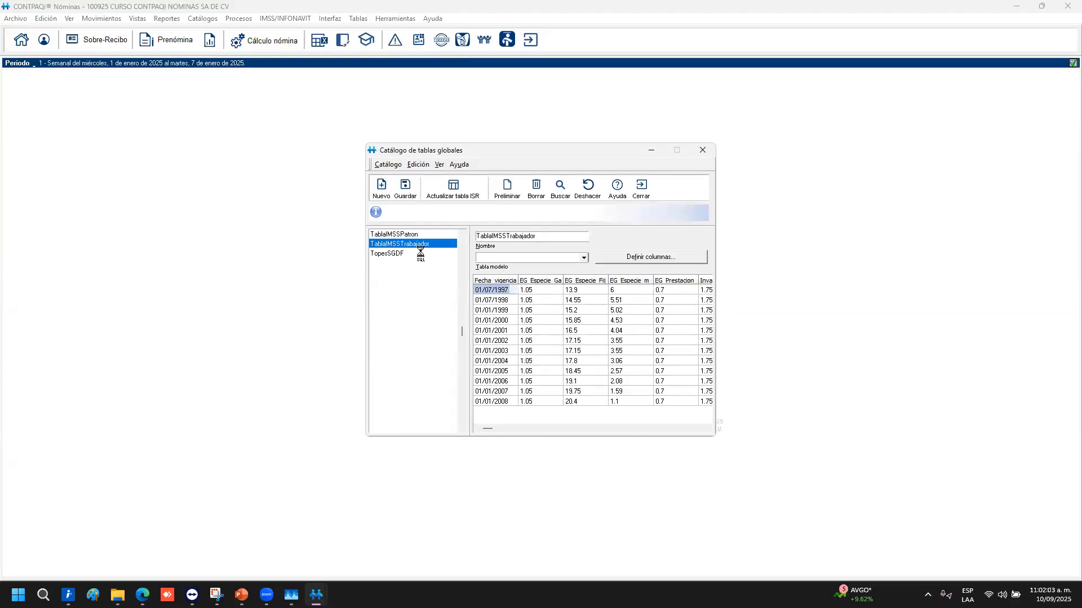
{"action": "left_click", "coordinate": [388, 255]}
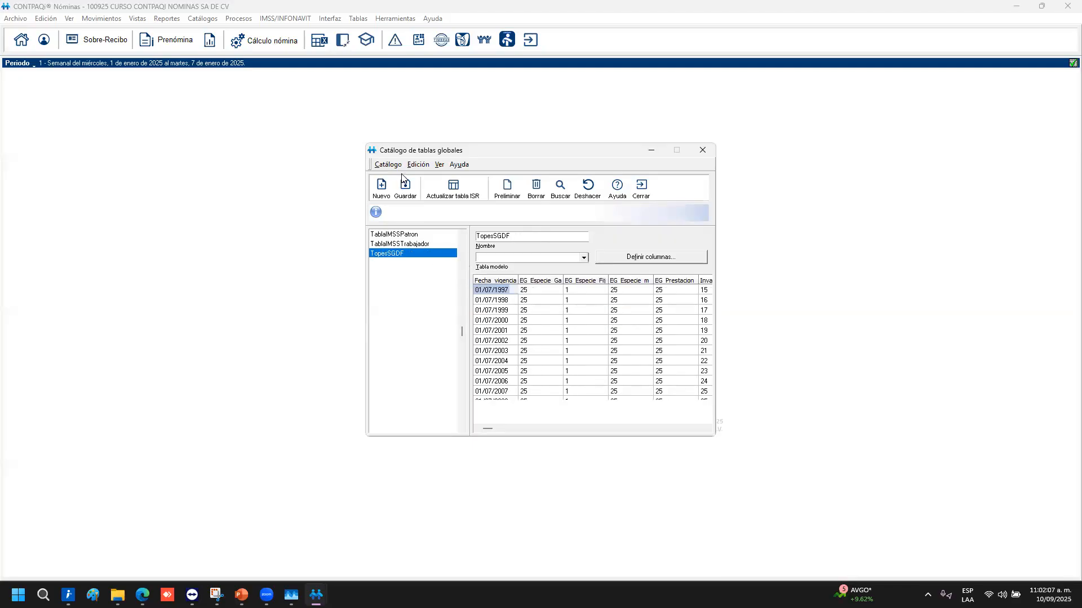
{"action": "left_click", "coordinate": [413, 234]}
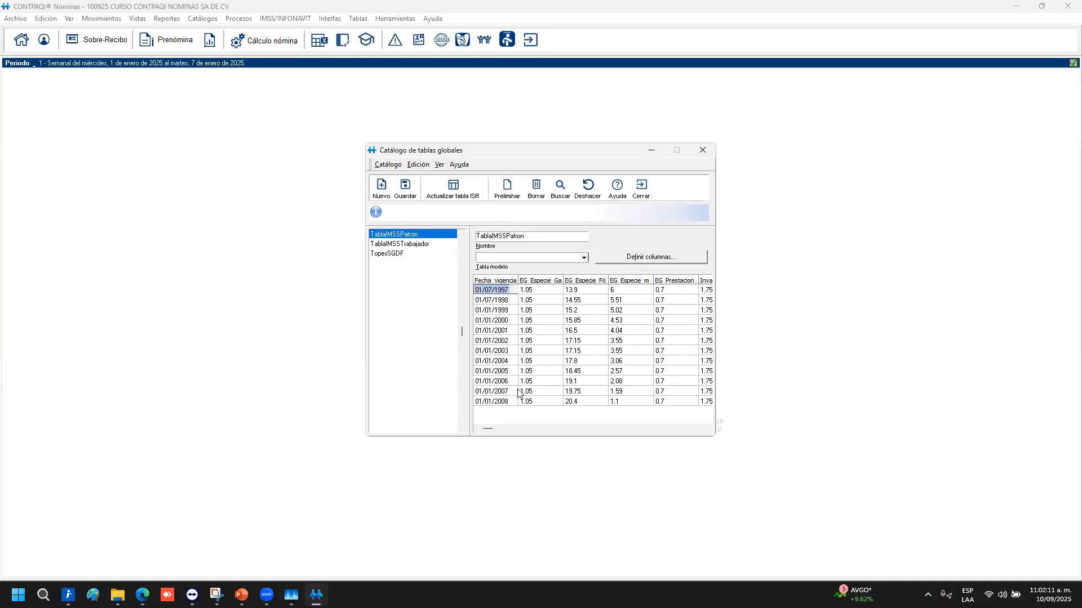
Step through TablaIMSSPatron's 2006 row columns, then revisit TablaIMSSTrabajador and TopesSGDF
{"action": "left_click", "coordinate": [546, 383]}
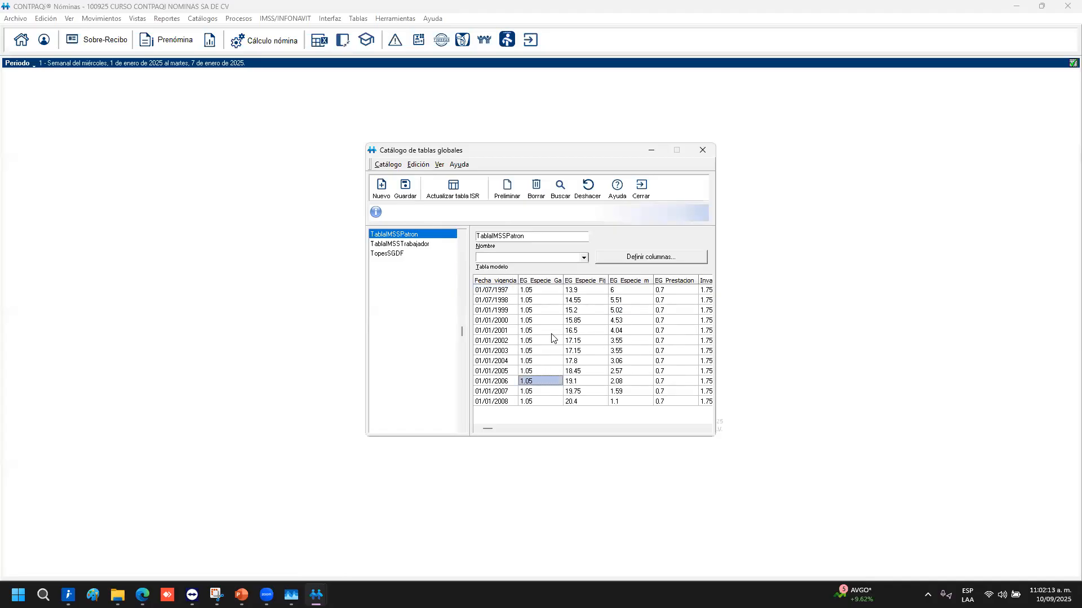
{"action": "key", "text": "Right"}
{"action": "key", "text": "Right"}
{"action": "key", "text": "Right"}
{"action": "key", "text": "Right"}
{"action": "key", "text": "Right"}
{"action": "key", "text": "Right"}
{"action": "key", "text": "Right"}
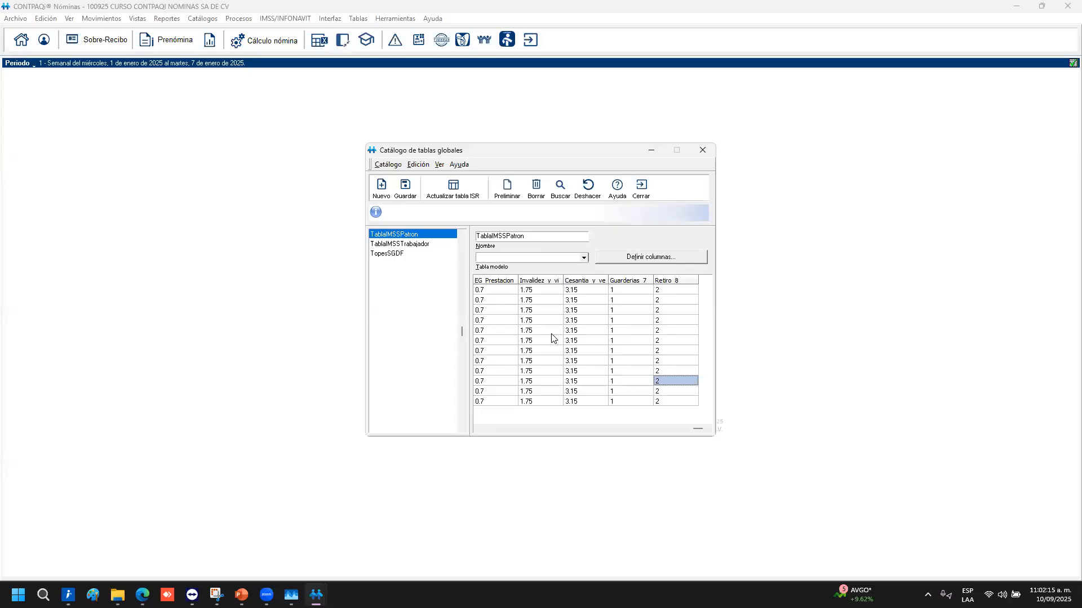
{"action": "key", "text": "Left"}
{"action": "key", "text": "Right"}
{"action": "key", "text": "Left"}
{"action": "key", "text": "Left"}
{"action": "key", "text": "Left"}
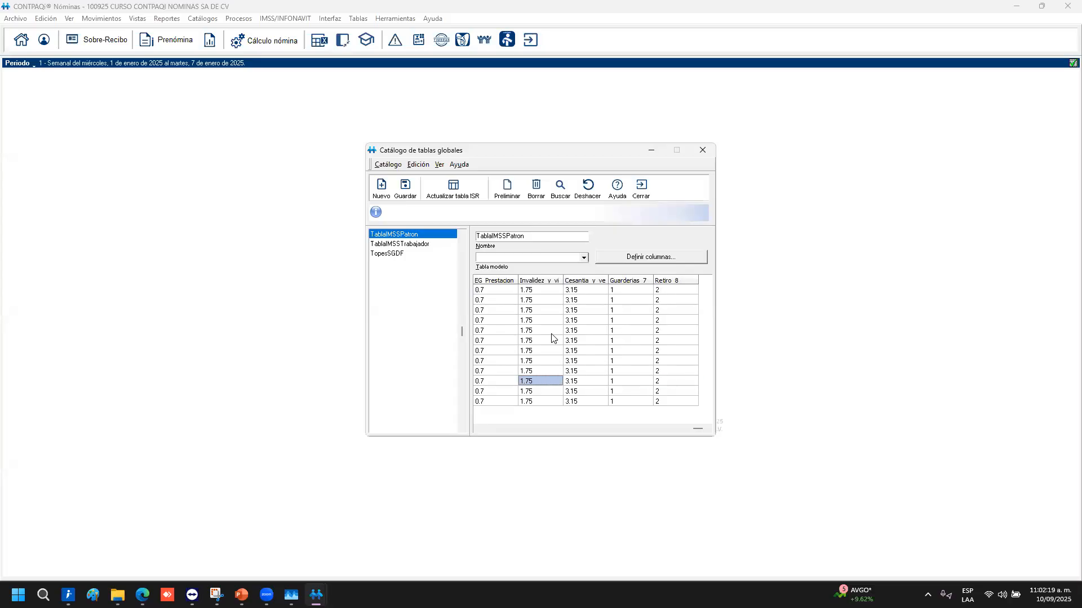
{"action": "key", "text": "Left"}
{"action": "key", "text": "Left"}
{"action": "key", "text": "Left"}
{"action": "key", "text": "Left"}
{"action": "key", "text": "Left"}
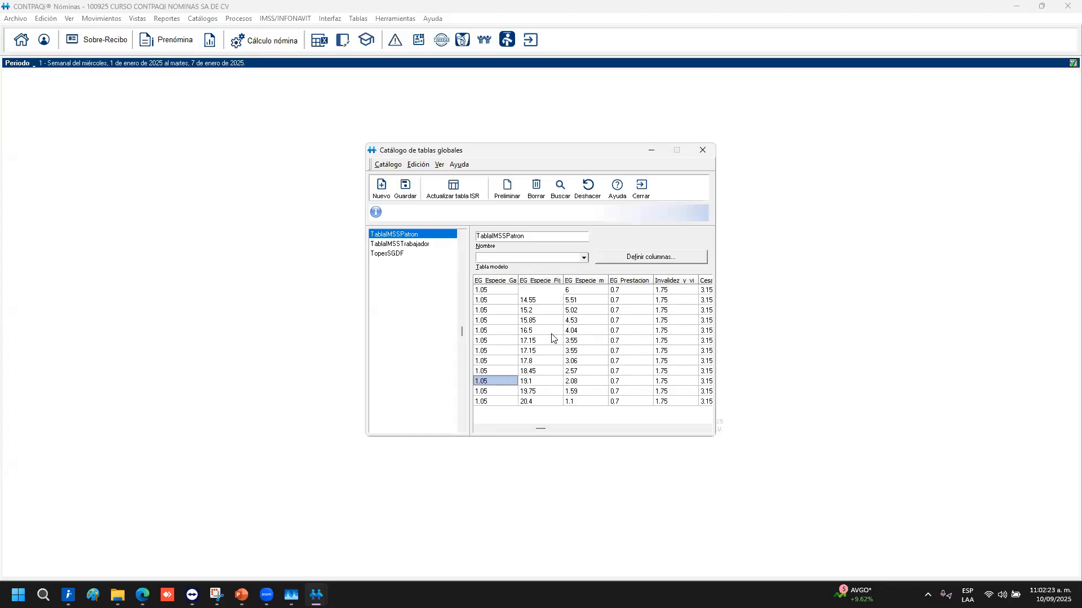
{"action": "key", "text": "Up"}
{"action": "key", "text": "Up"}
{"action": "key", "text": "Up"}
{"action": "key", "text": "Up"}
{"action": "key", "text": "Up"}
{"action": "key", "text": "Up"}
{"action": "key", "text": "Up"}
{"action": "key", "text": "Up"}
{"action": "key", "text": "Up"}
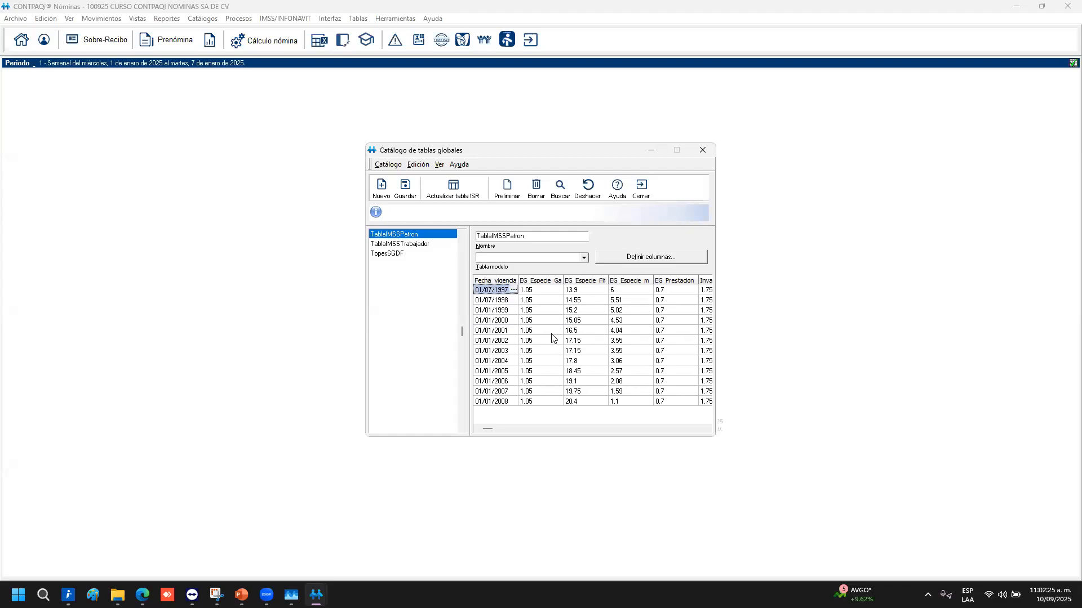
{"action": "left_click", "coordinate": [406, 247]}
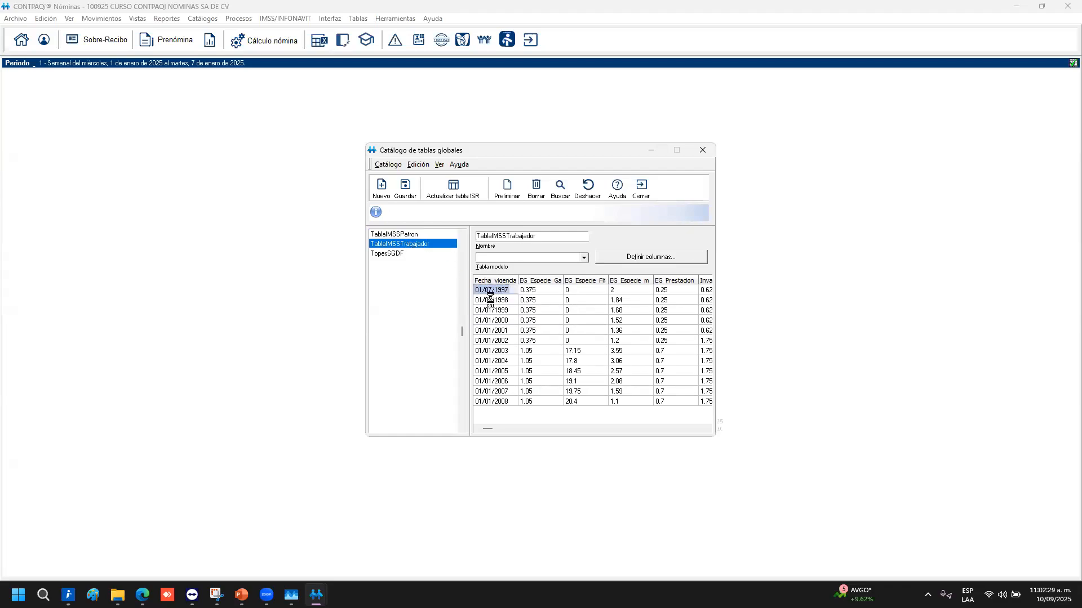
{"action": "left_click", "coordinate": [387, 255]}
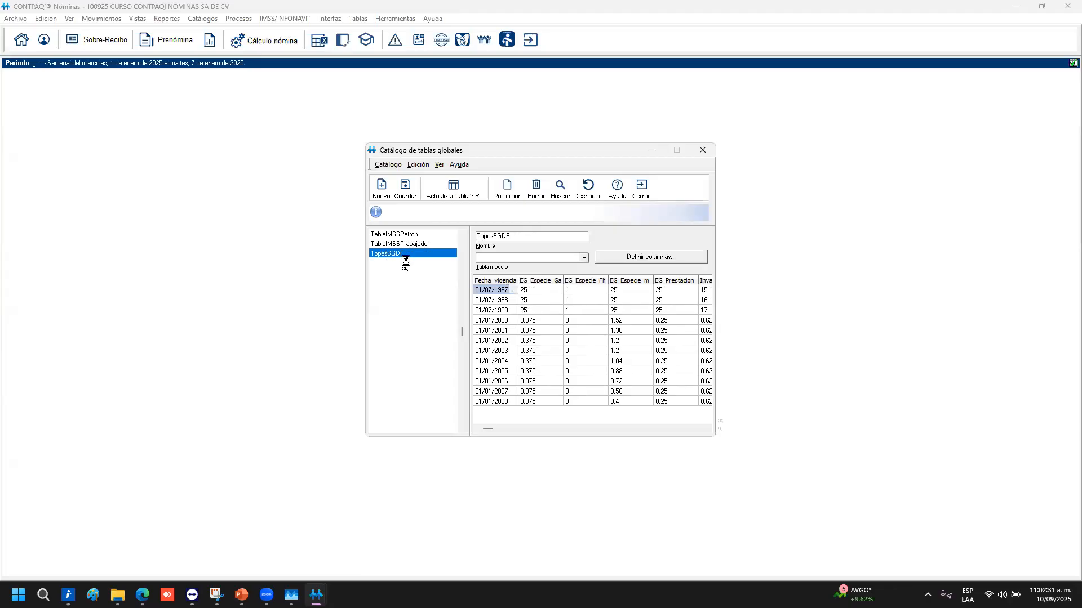
{"action": "left_click", "coordinate": [637, 364]}
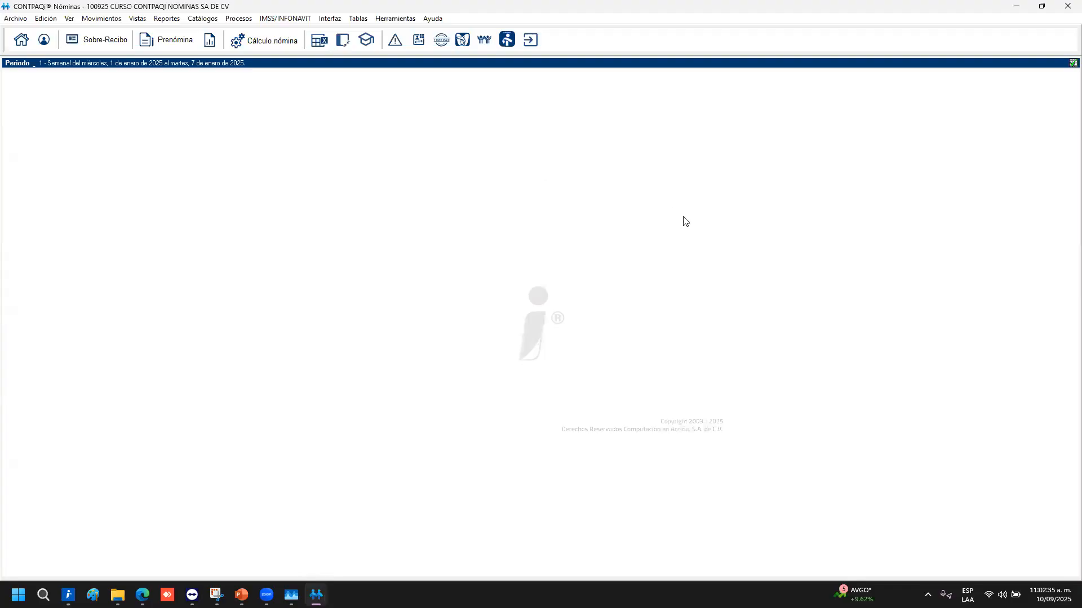
{"action": "left_click", "coordinate": [357, 19]}
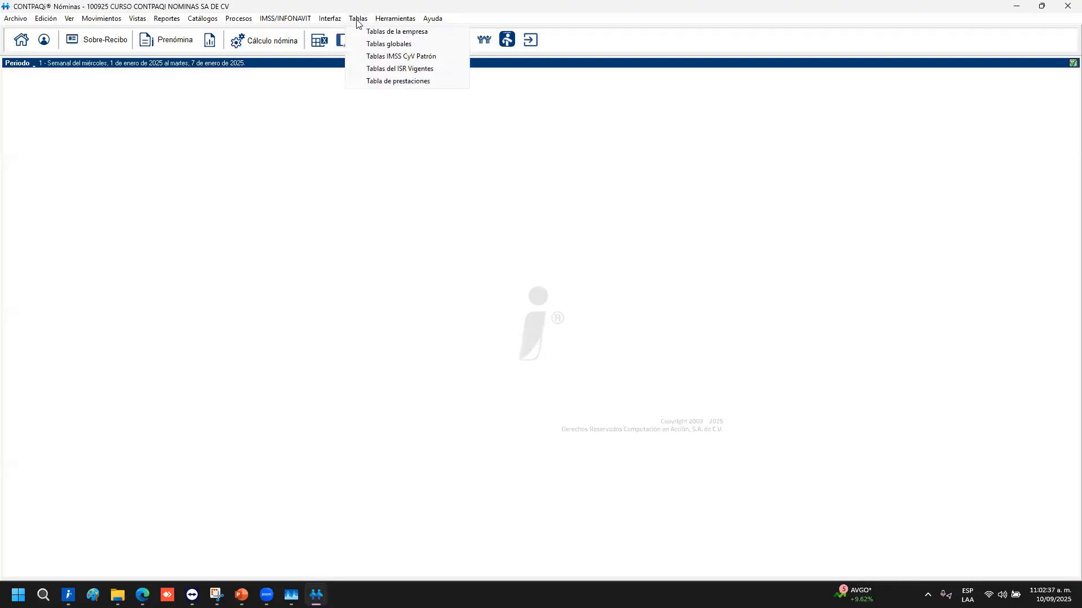
{"action": "left_click", "coordinate": [380, 58]}
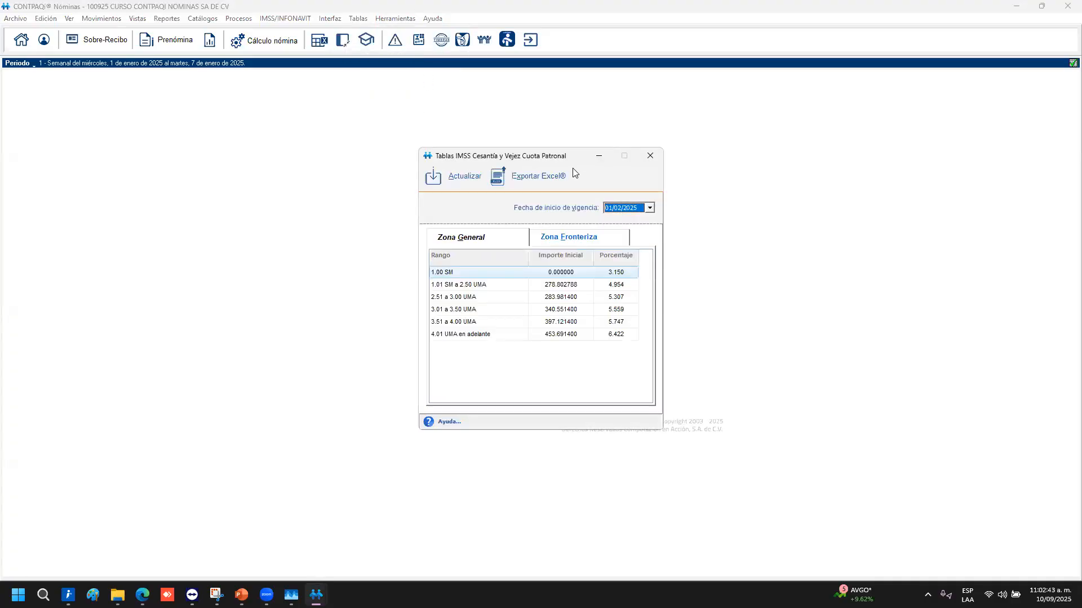
{"action": "left_click", "coordinate": [491, 241]}
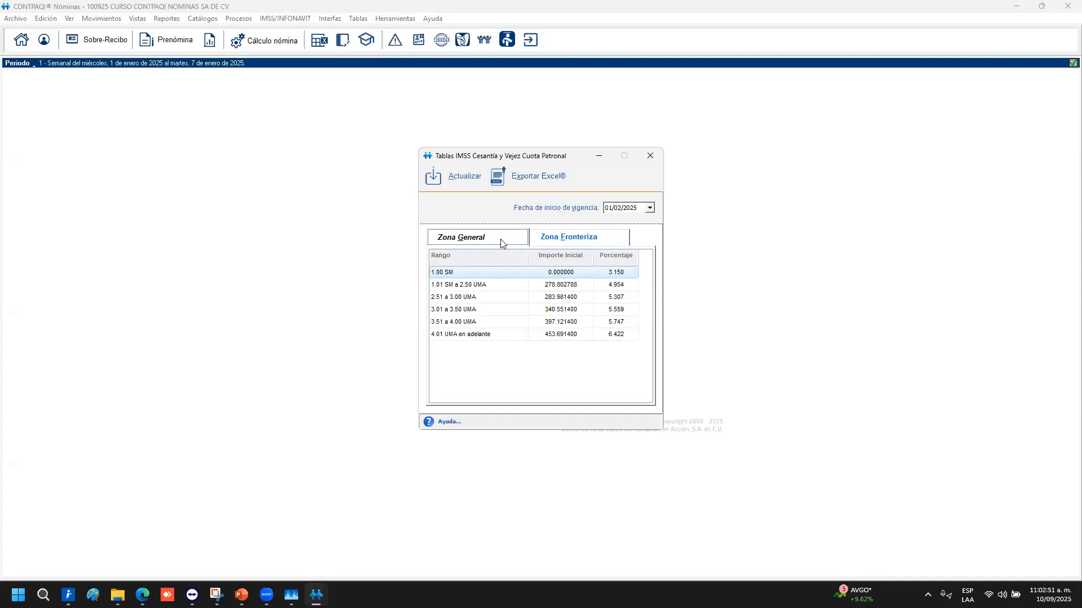
{"action": "left_click", "coordinate": [587, 238]}
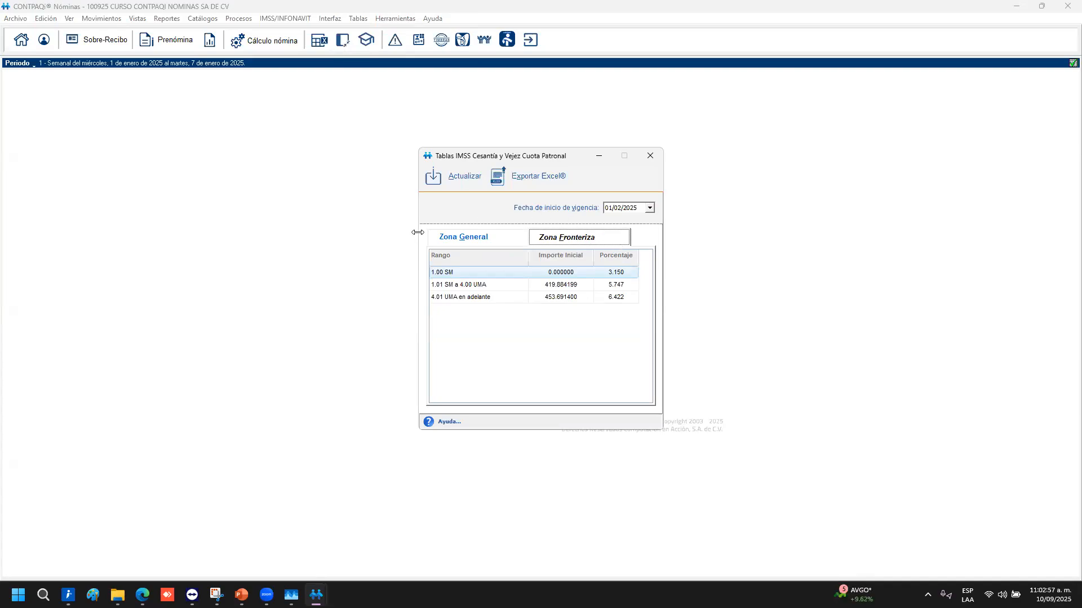
{"action": "left_click", "coordinate": [649, 209]}
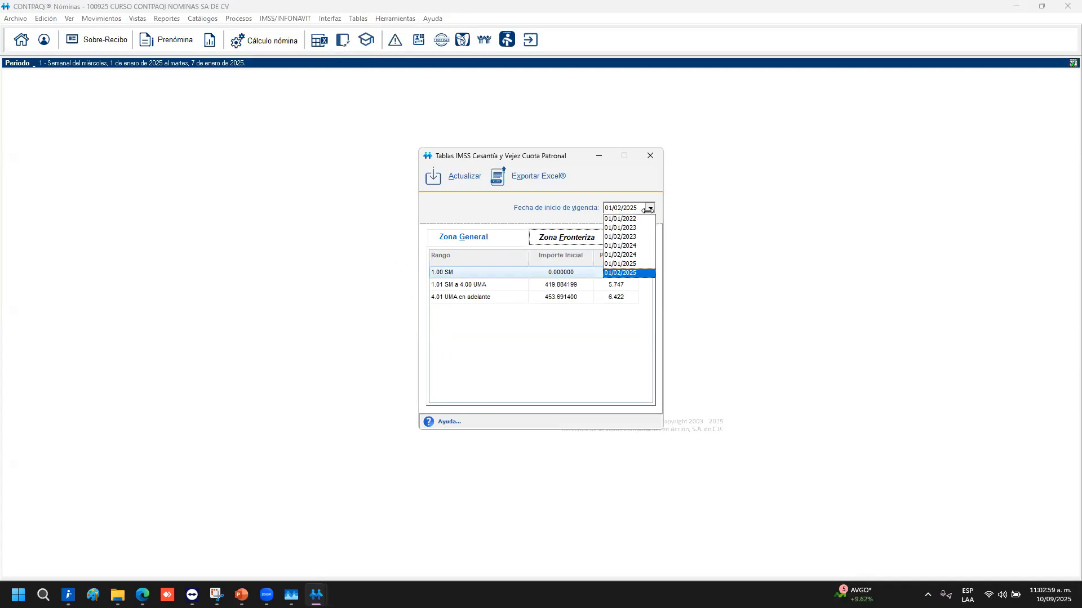
{"action": "left_click", "coordinate": [628, 274]}
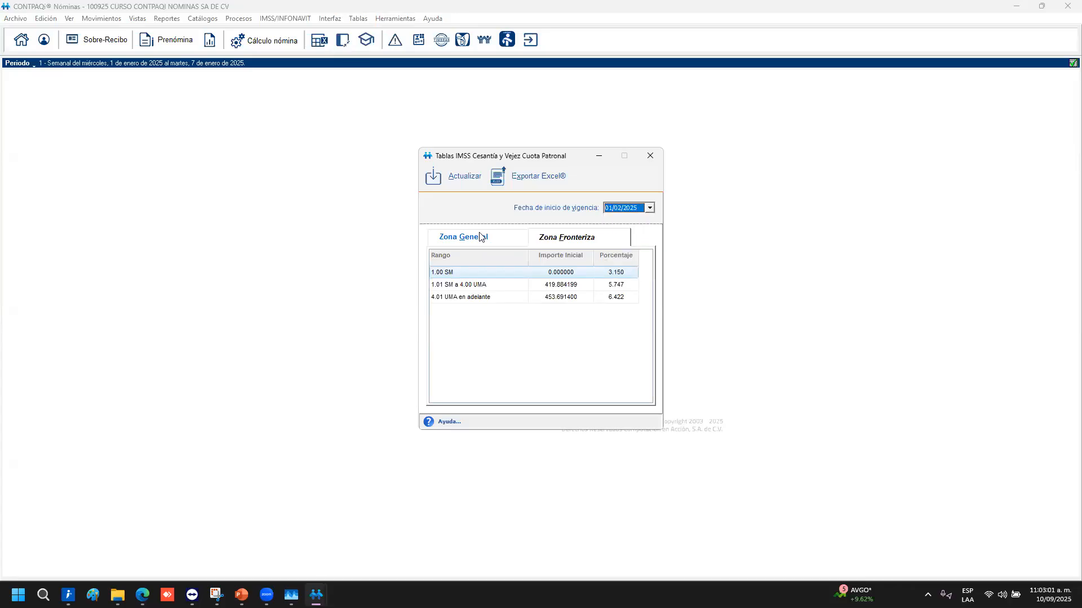
{"action": "left_click", "coordinate": [648, 212]}
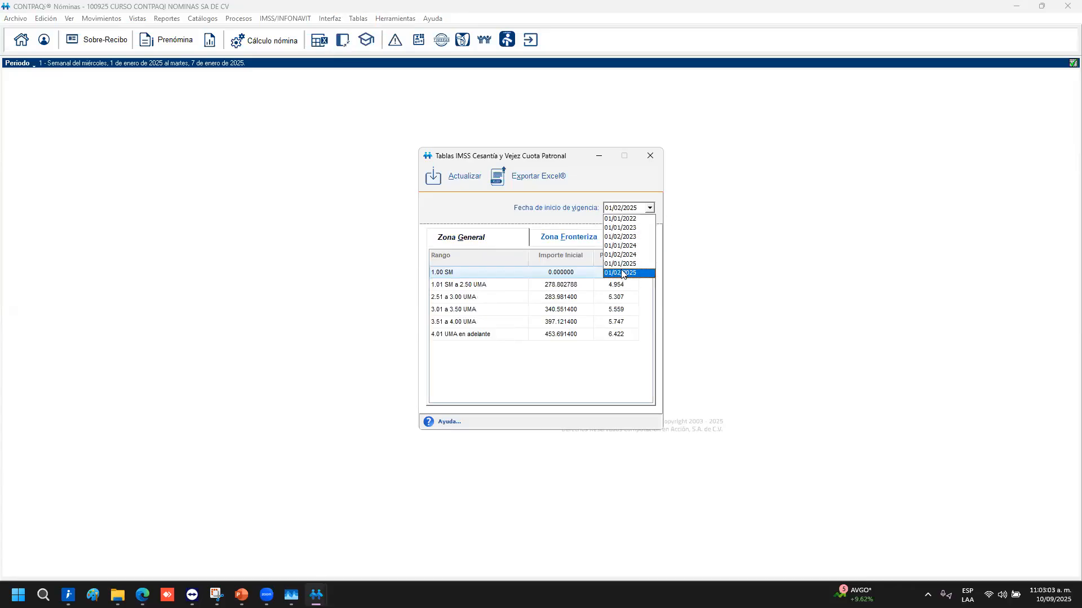
{"action": "left_click", "coordinate": [623, 273]}
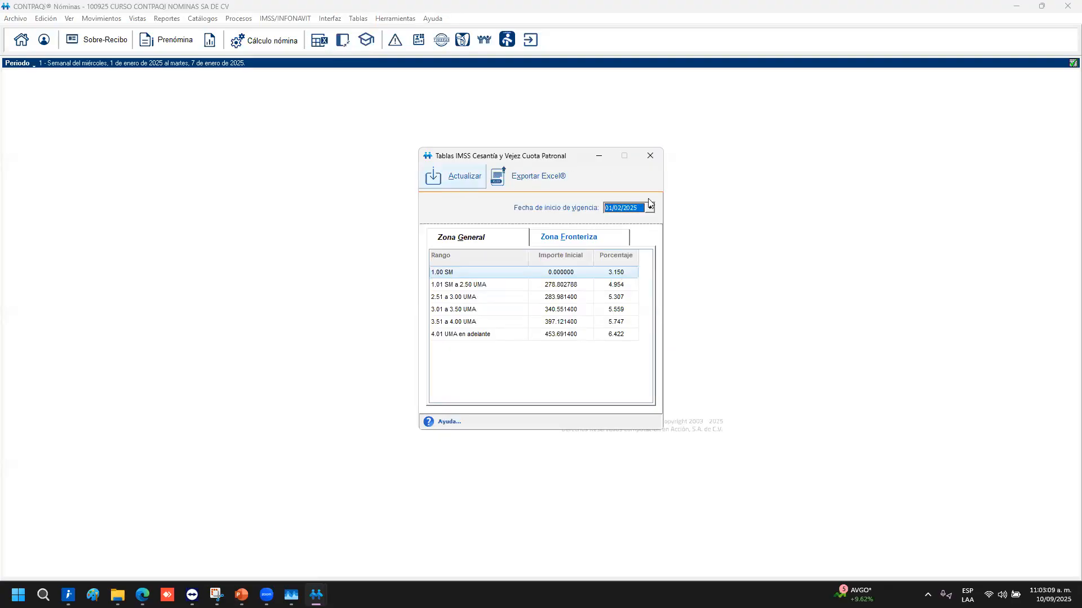
{"action": "left_click", "coordinate": [644, 152]}
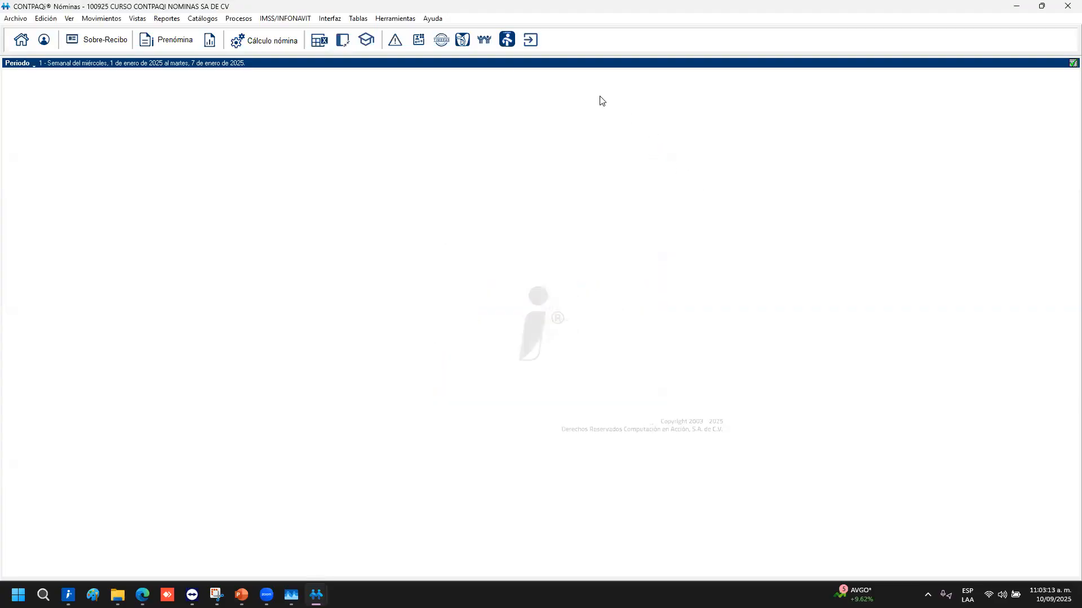
{"action": "left_click", "coordinate": [400, 19]}
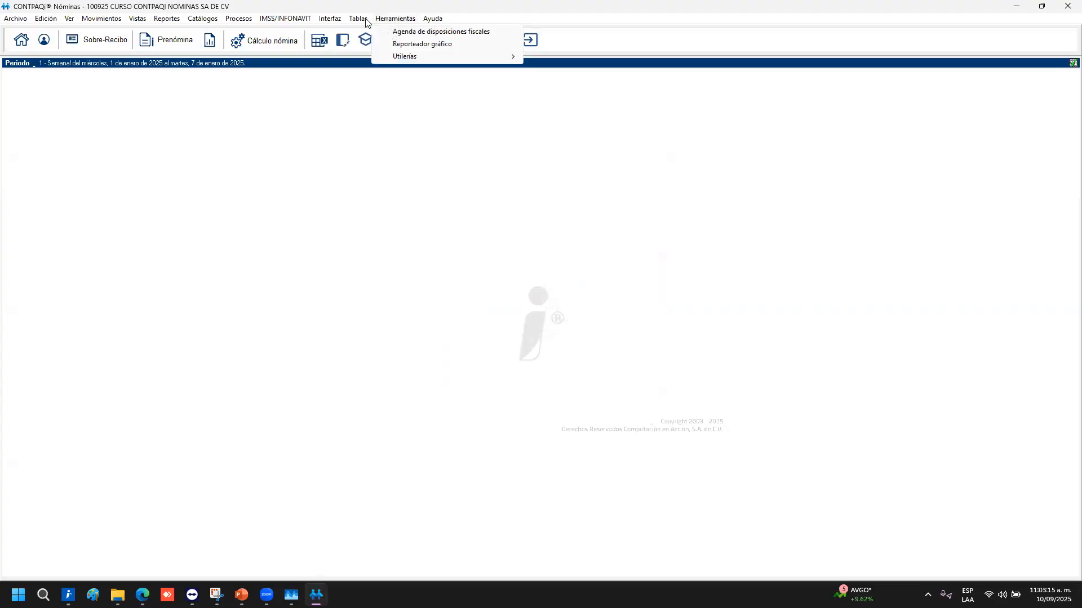
Open Tablas del ISR Vigentes and display the ISR / Subsidio Mensual tables
{"action": "left_click", "coordinate": [369, 20]}
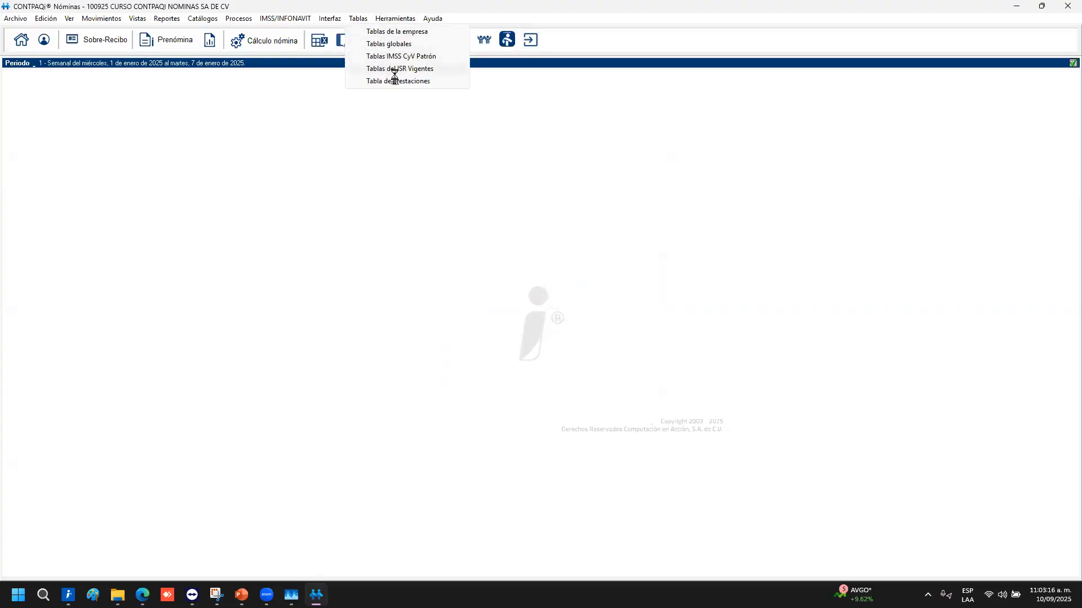
{"action": "left_click", "coordinate": [389, 70]}
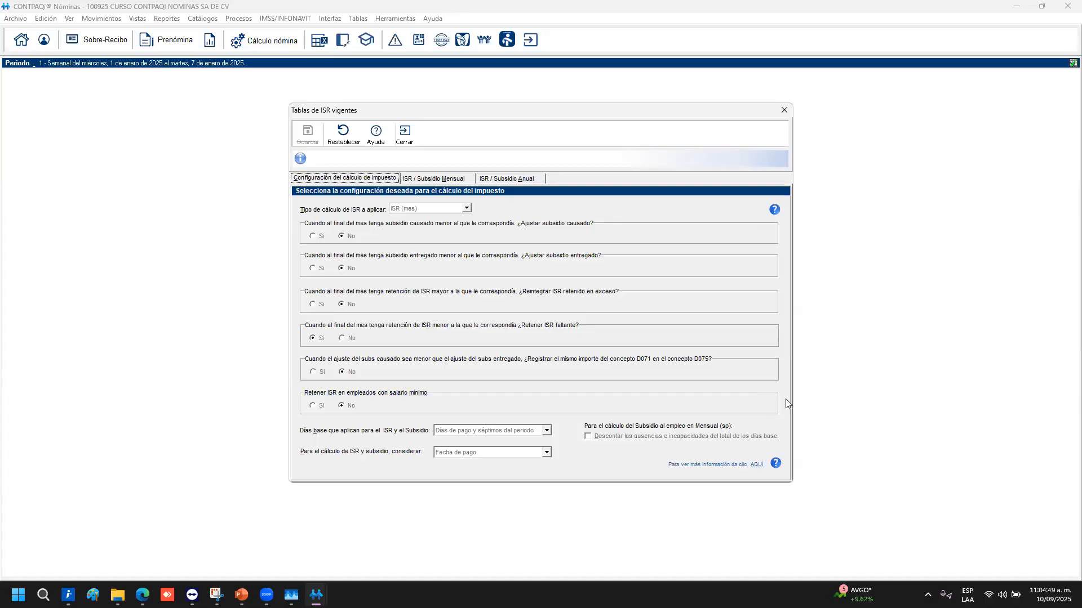
{"action": "left_click", "coordinate": [442, 178]}
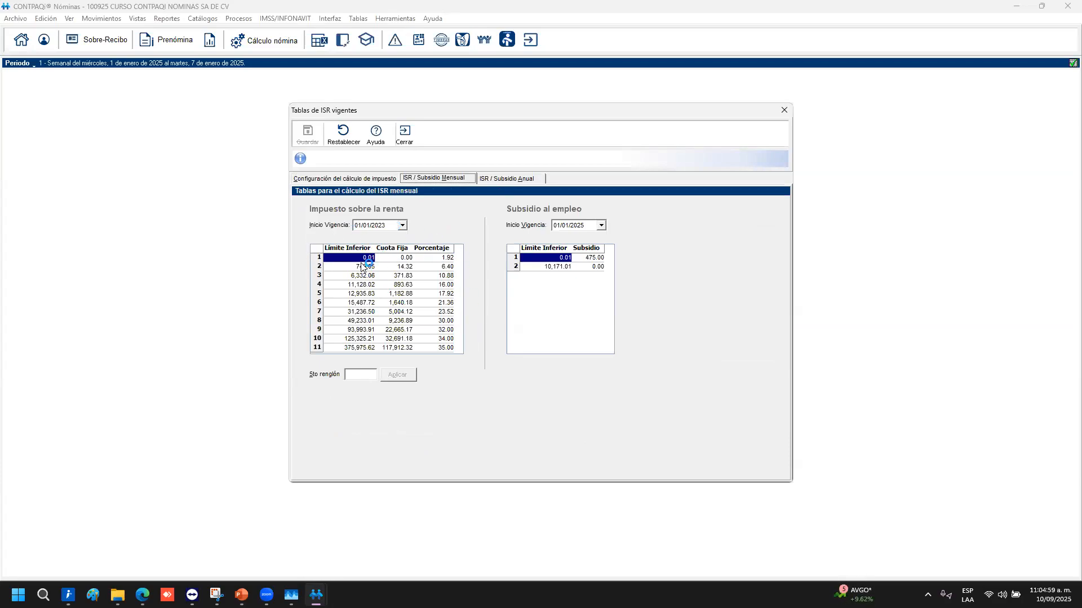
Inspect the 15,487.72 monthly ISR bracket and keep 01/01/2025 as the subsidy effective date
{"action": "scroll", "coordinate": [368, 305], "scroll_direction": "down", "scroll_amount": 4}
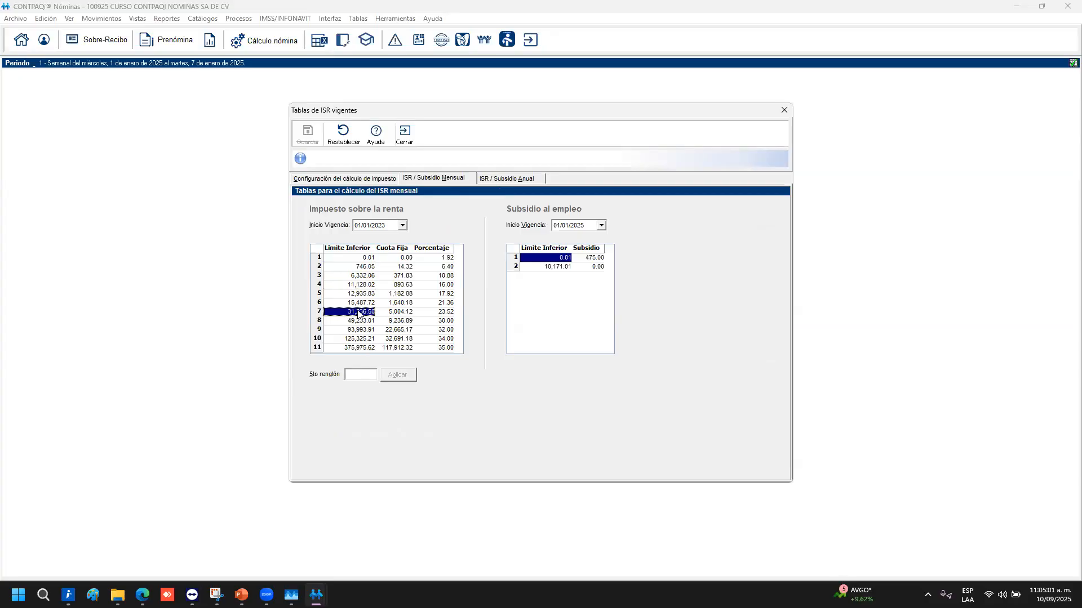
{"action": "left_click", "coordinate": [355, 305]}
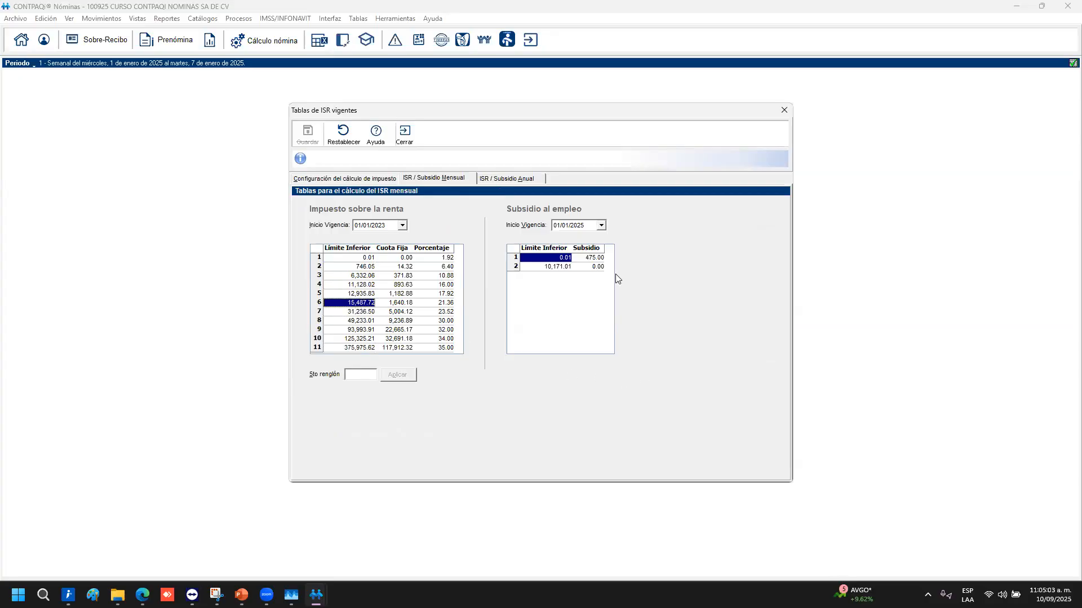
{"action": "left_click", "coordinate": [602, 225]}
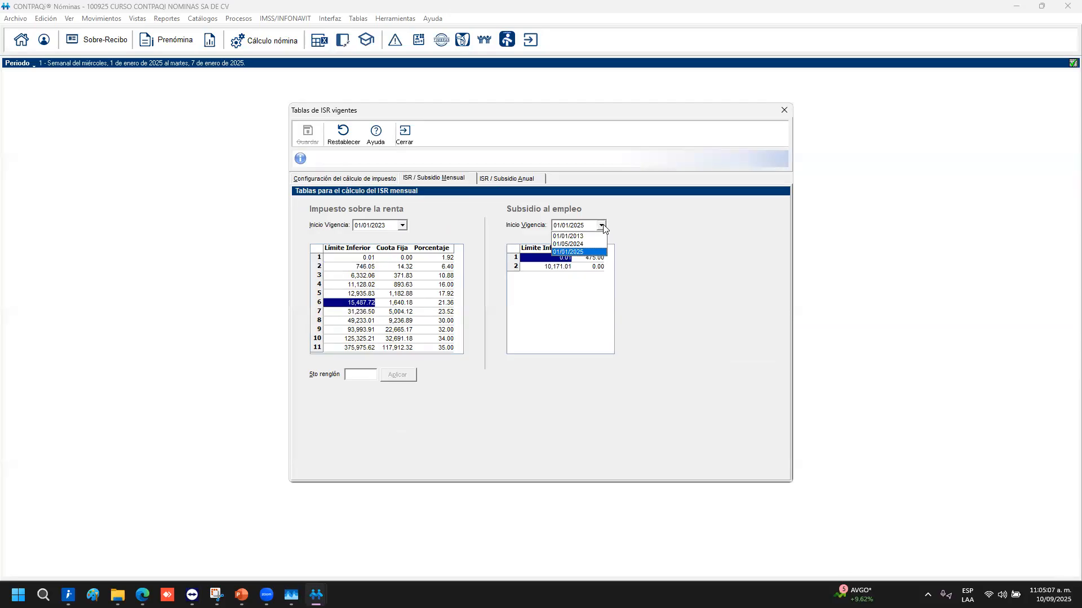
{"action": "left_click", "coordinate": [602, 225]}
{"action": "left_click", "coordinate": [602, 225]}
{"action": "left_click", "coordinate": [654, 246]}
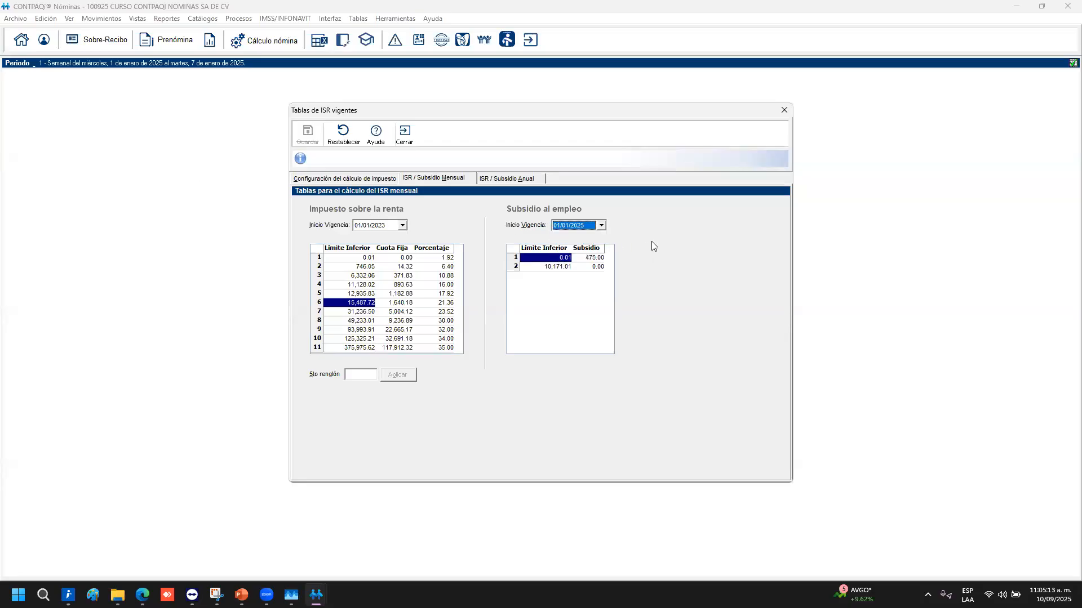
{"action": "left_click", "coordinate": [460, 175]}
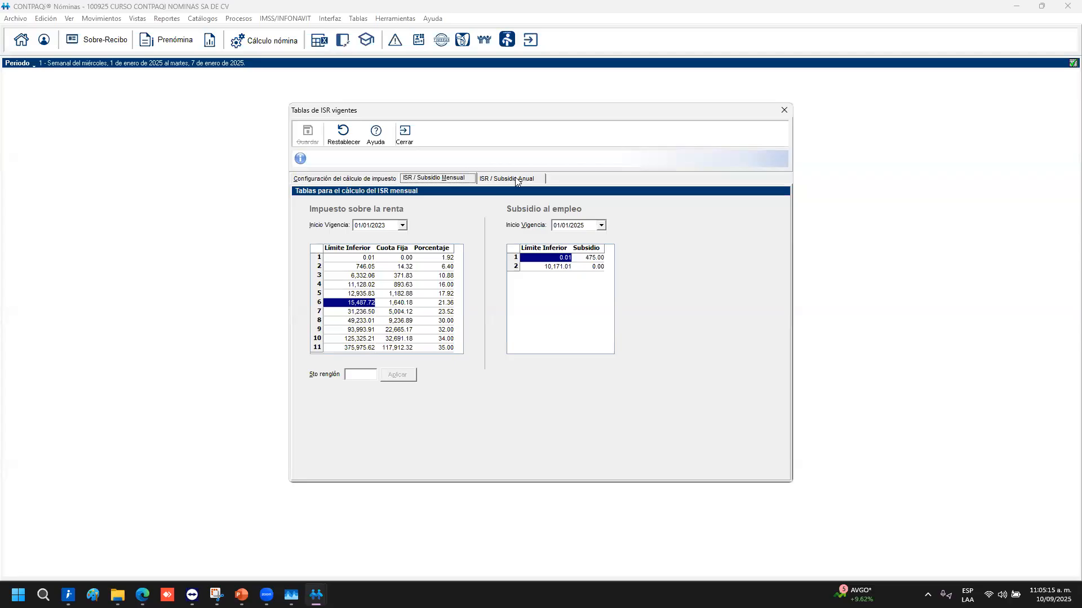
Review the annual ISR and subsidy brackets, then show the tax-calculation configuration
{"action": "left_click", "coordinate": [515, 179]}
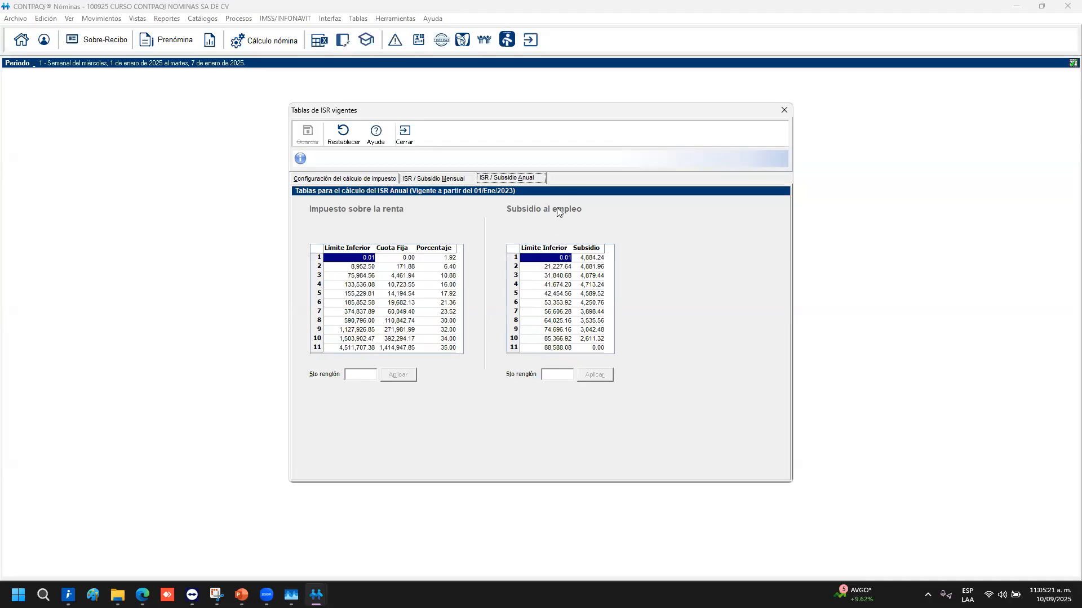
{"action": "left_click", "coordinate": [563, 303]}
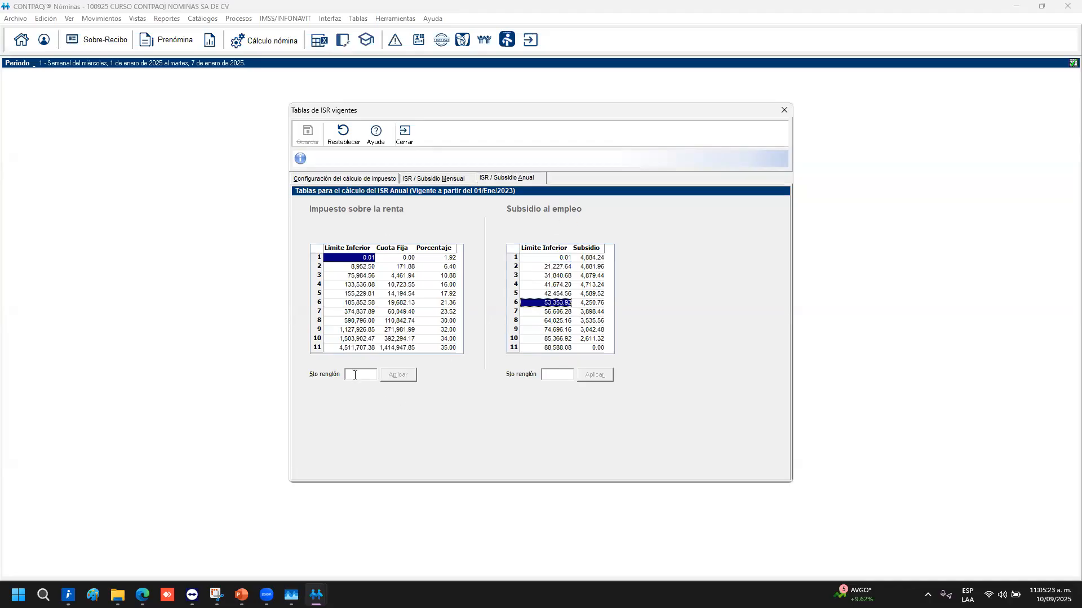
{"action": "left_click", "coordinate": [369, 294]}
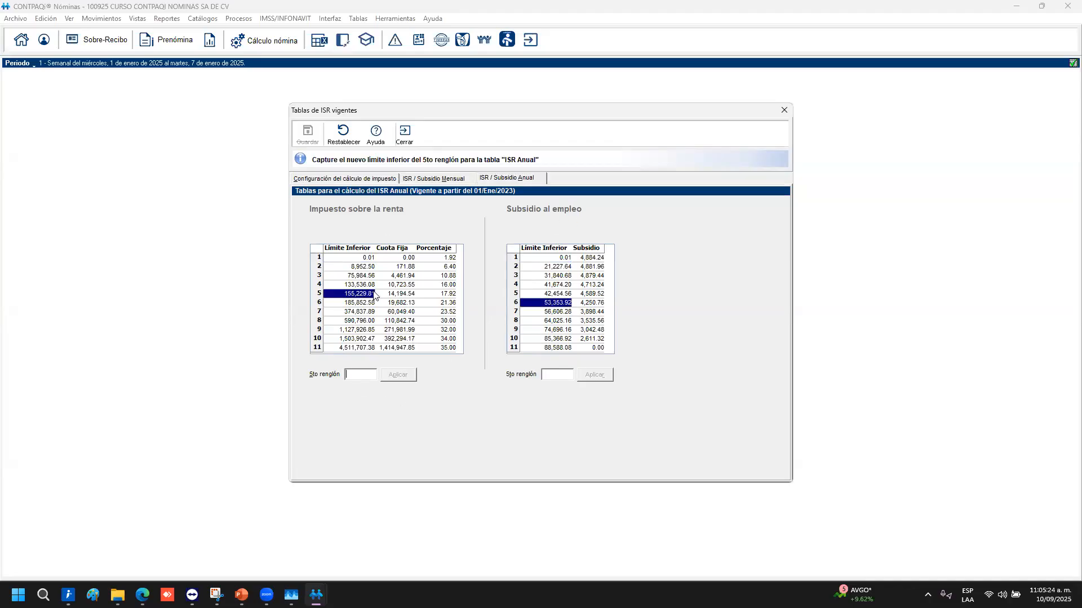
{"action": "left_click", "coordinate": [549, 293]}
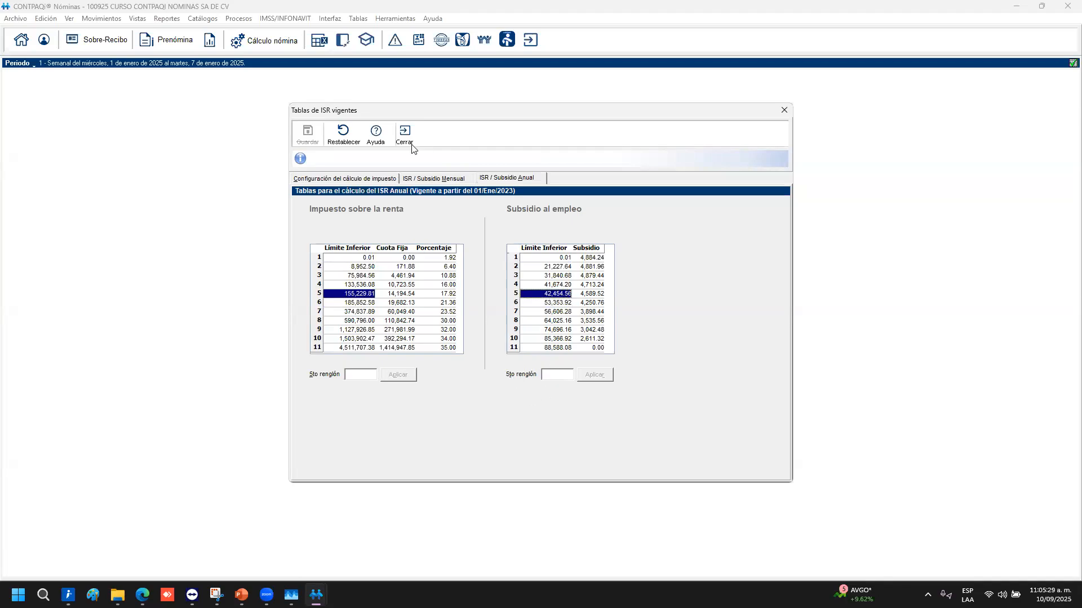
{"action": "left_click", "coordinate": [366, 179]}
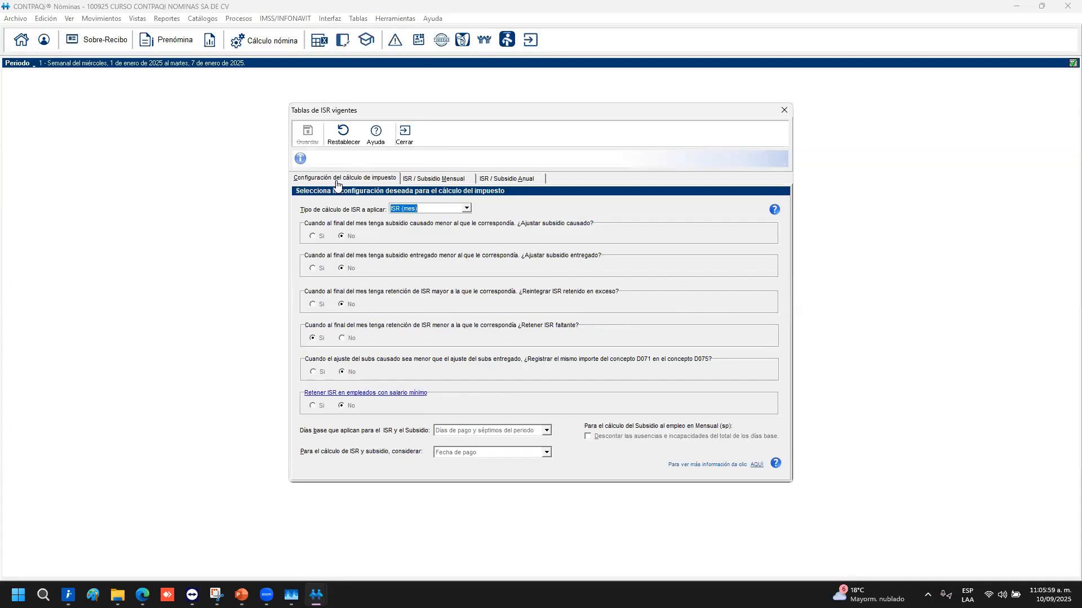
{"action": "left_click", "coordinate": [434, 179]}
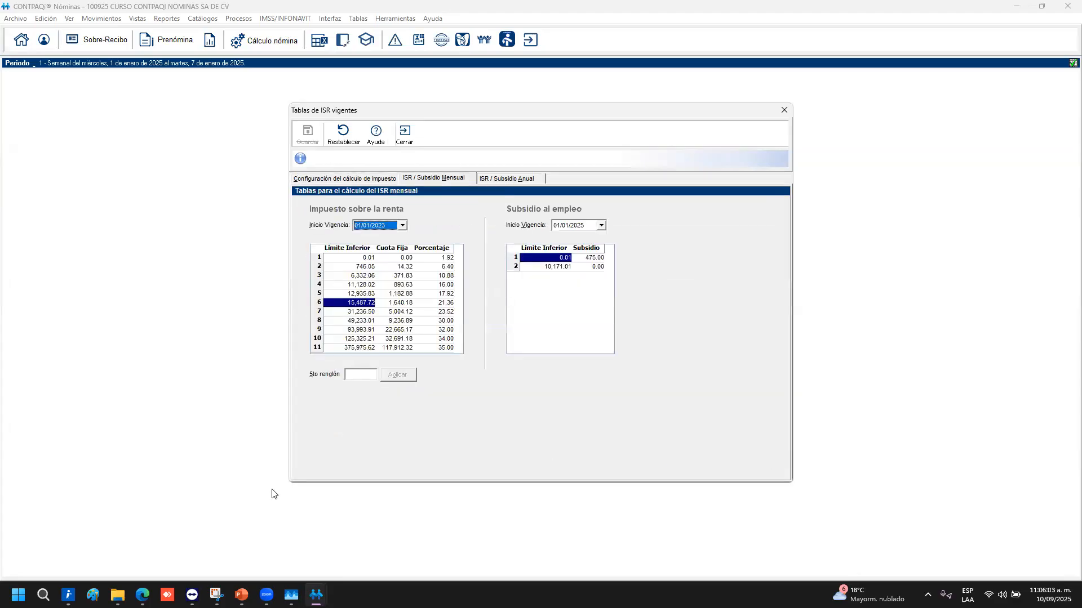
{"action": "left_click", "coordinate": [497, 179]}
{"action": "left_click", "coordinate": [336, 178]}
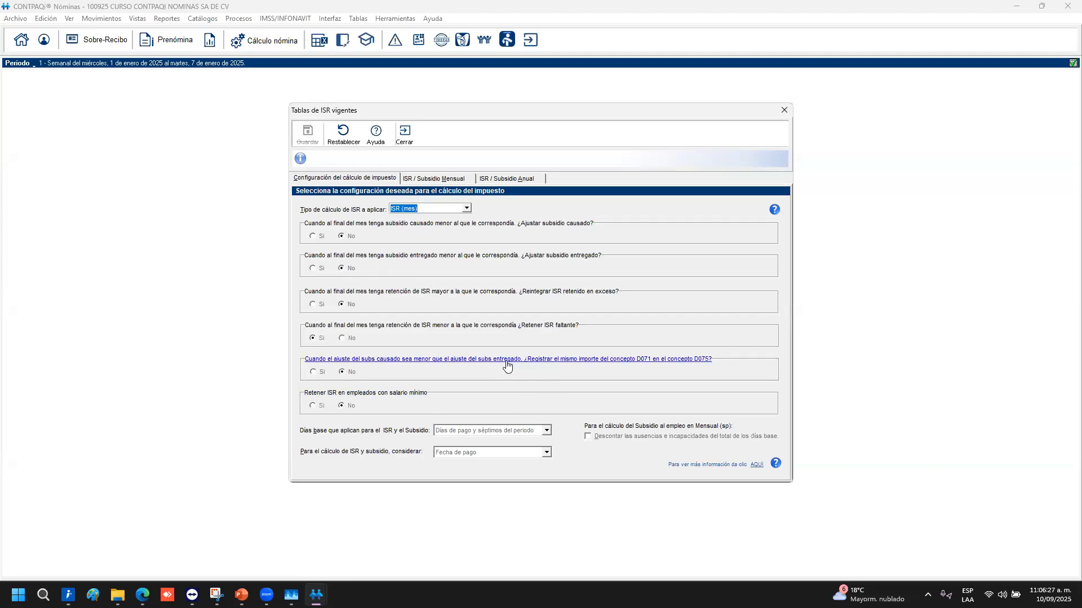
{"action": "left_click", "coordinate": [466, 209]}
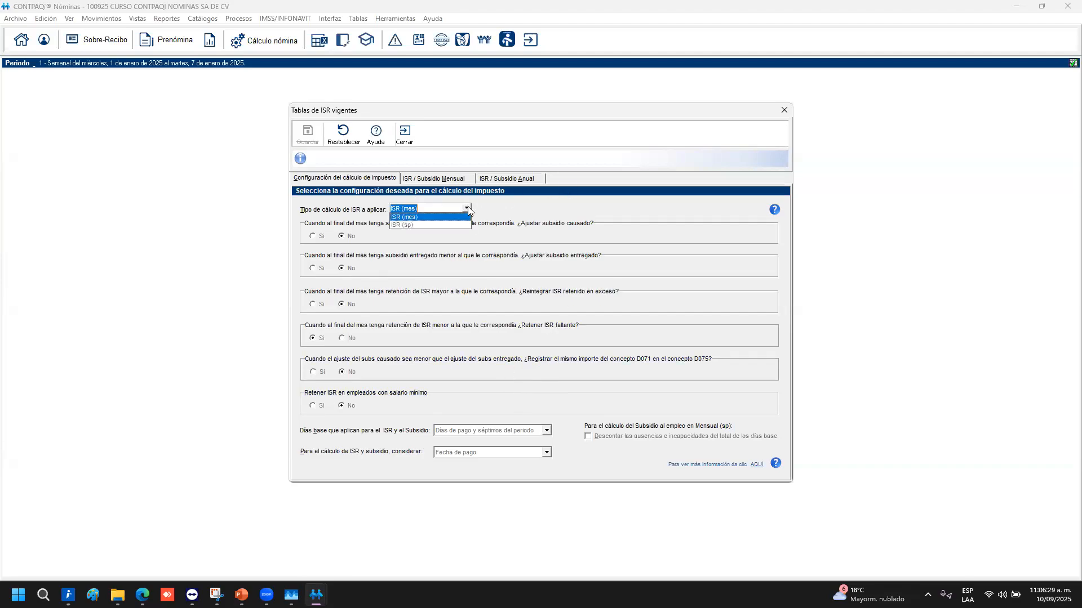
{"action": "left_click", "coordinate": [338, 206]}
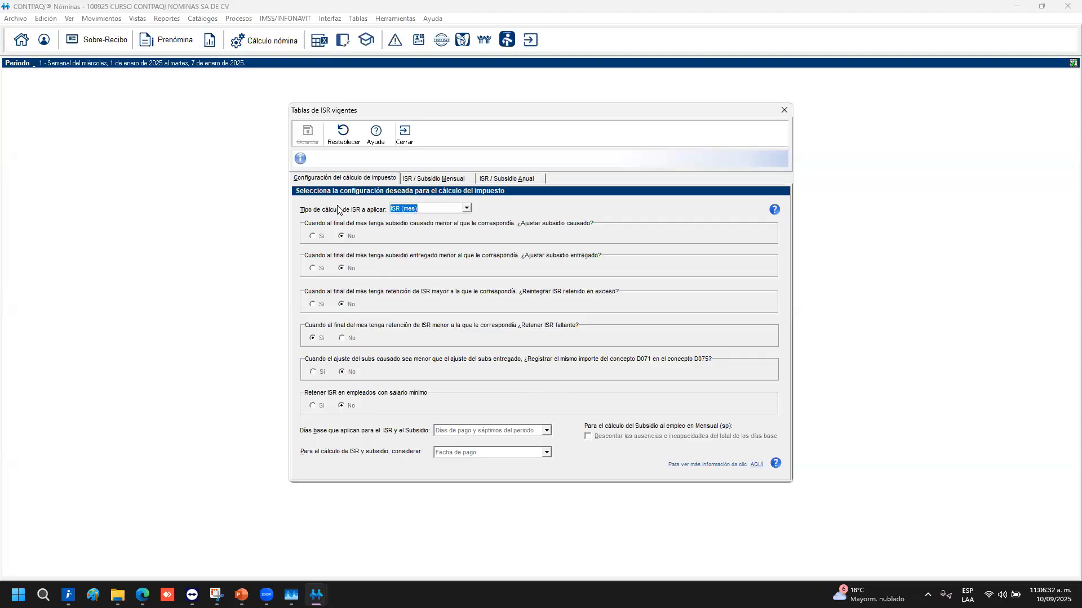
{"action": "left_click", "coordinate": [463, 211]}
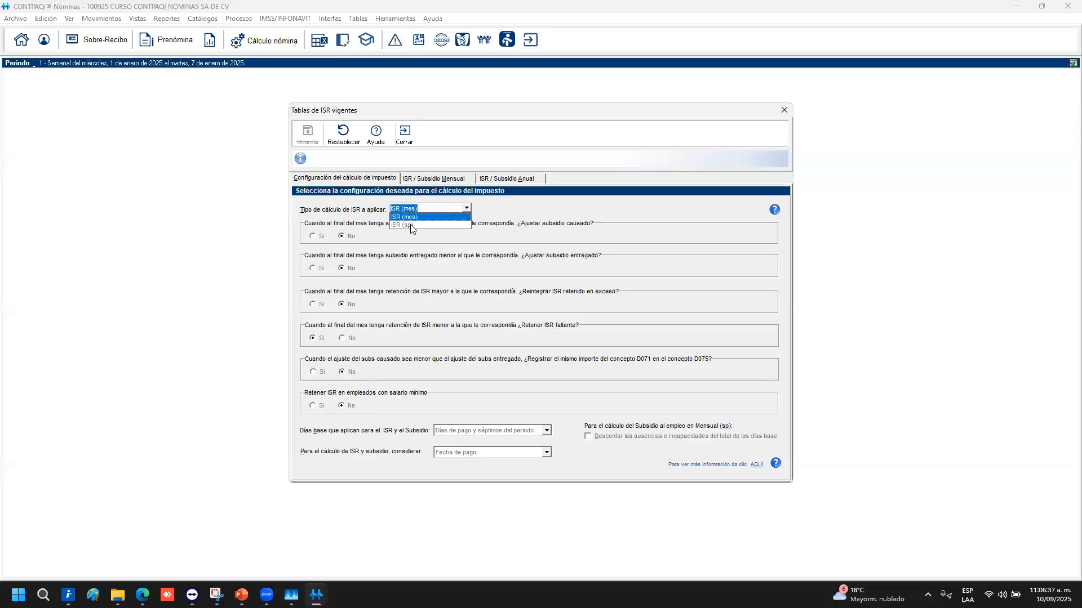
{"action": "left_click", "coordinate": [564, 211]}
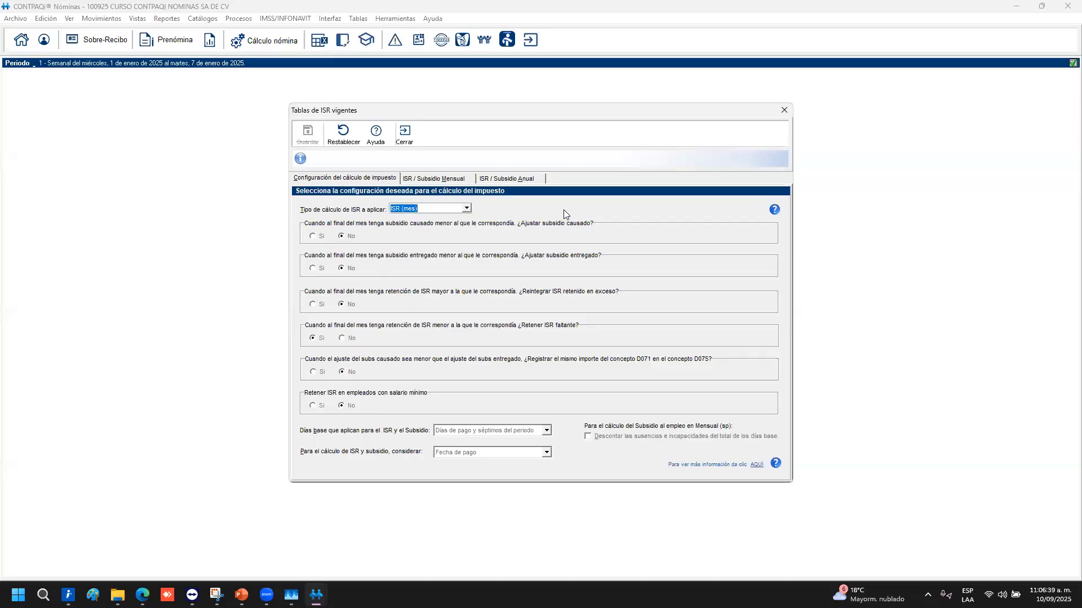
{"action": "left_click", "coordinate": [467, 209]}
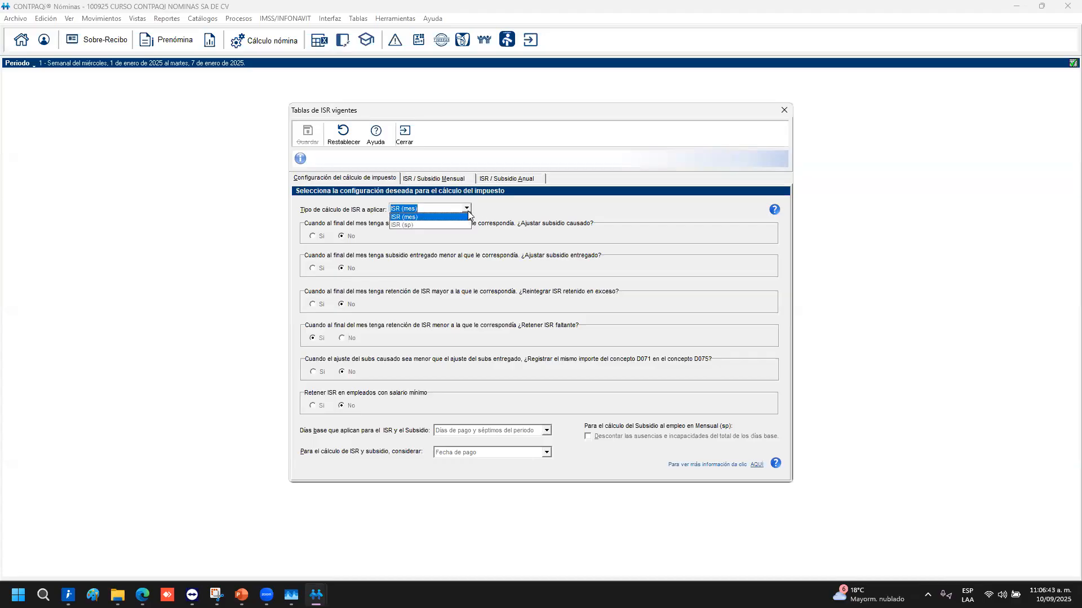
{"action": "left_click", "coordinate": [665, 235]}
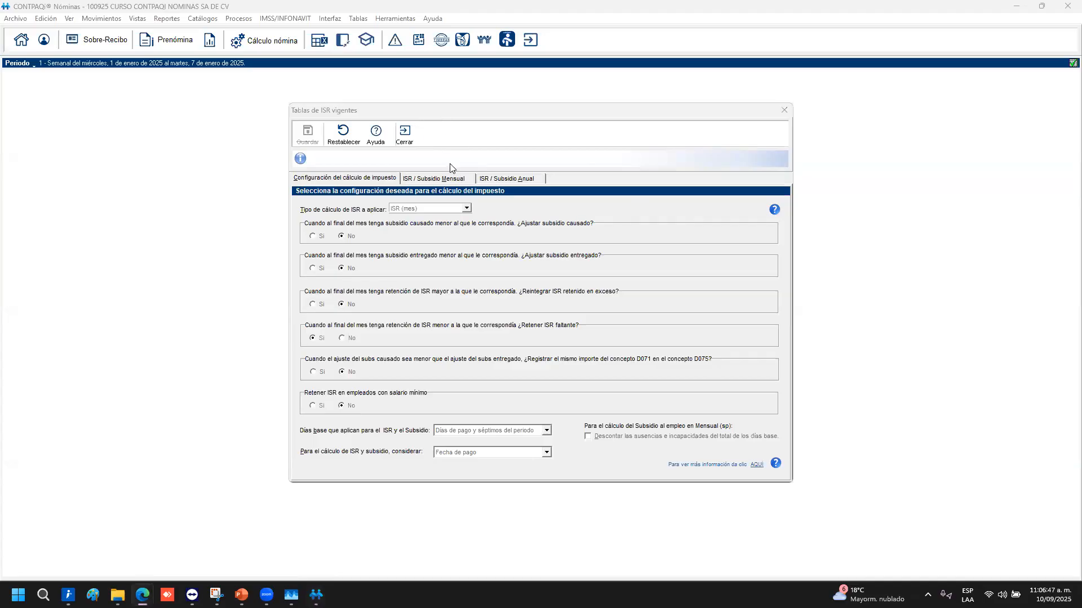
{"action": "left_click", "coordinate": [774, 217]}
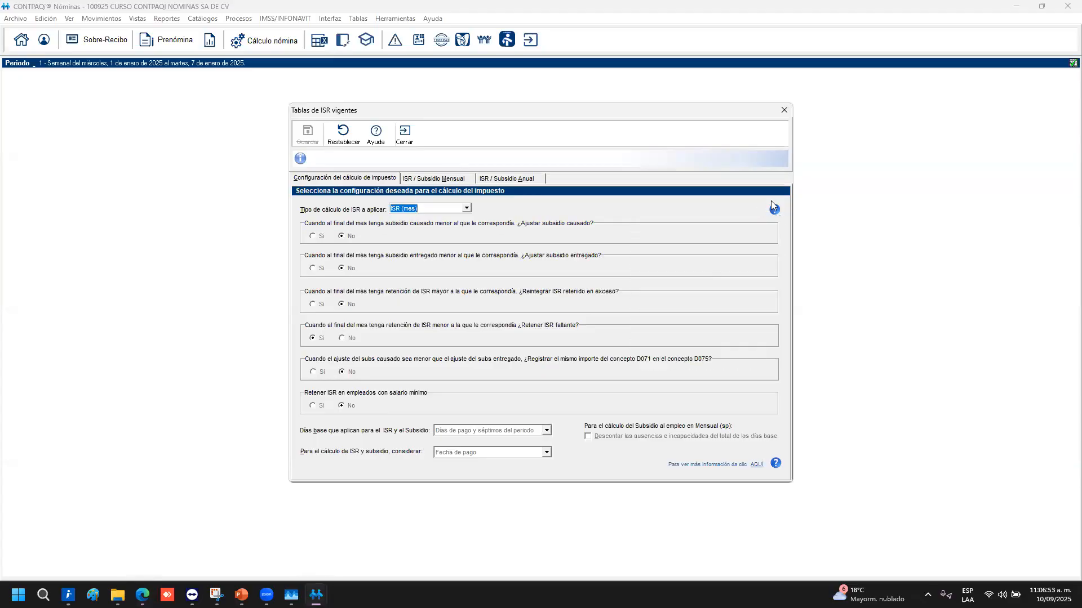
Read the base-day Información box and open the subsidy-adjustment technical note via 'AQUÍ'
{"action": "mouse_move", "coordinate": [774, 211]}
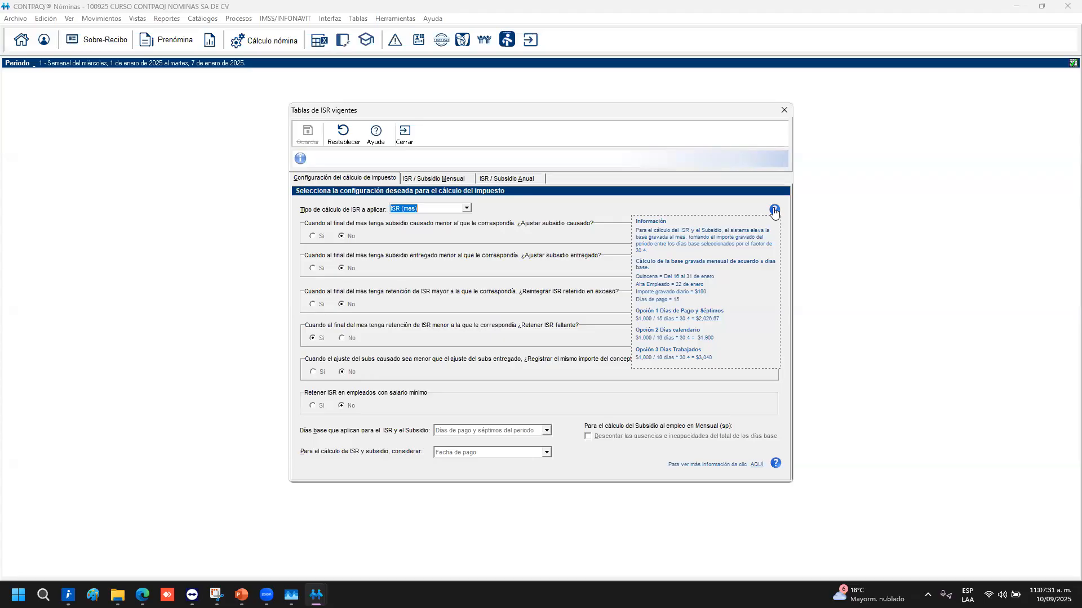
{"action": "left_click", "coordinate": [774, 211]}
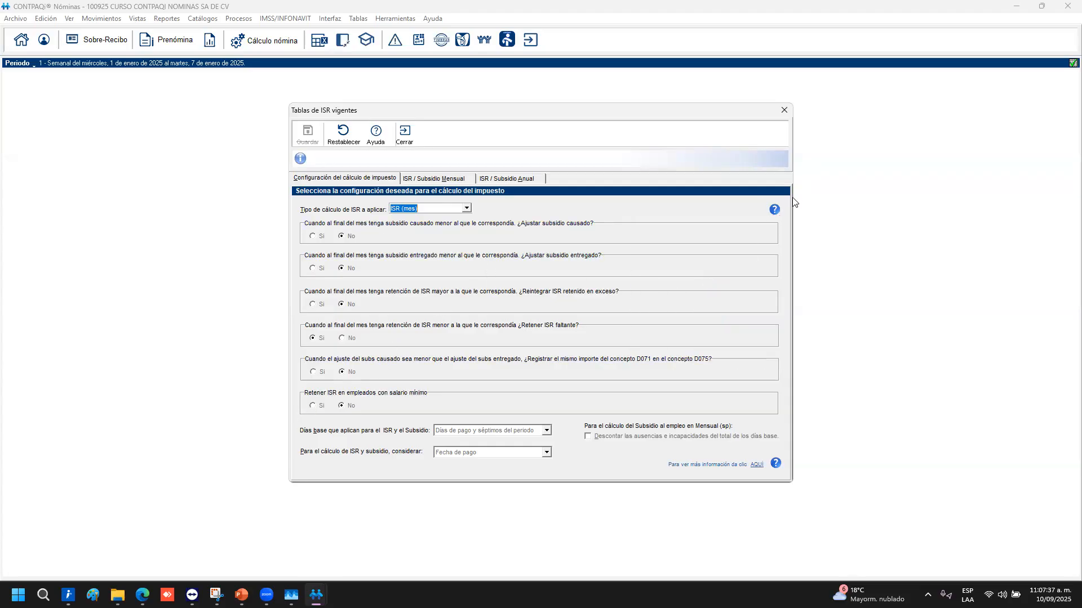
{"action": "mouse_move", "coordinate": [780, 210]}
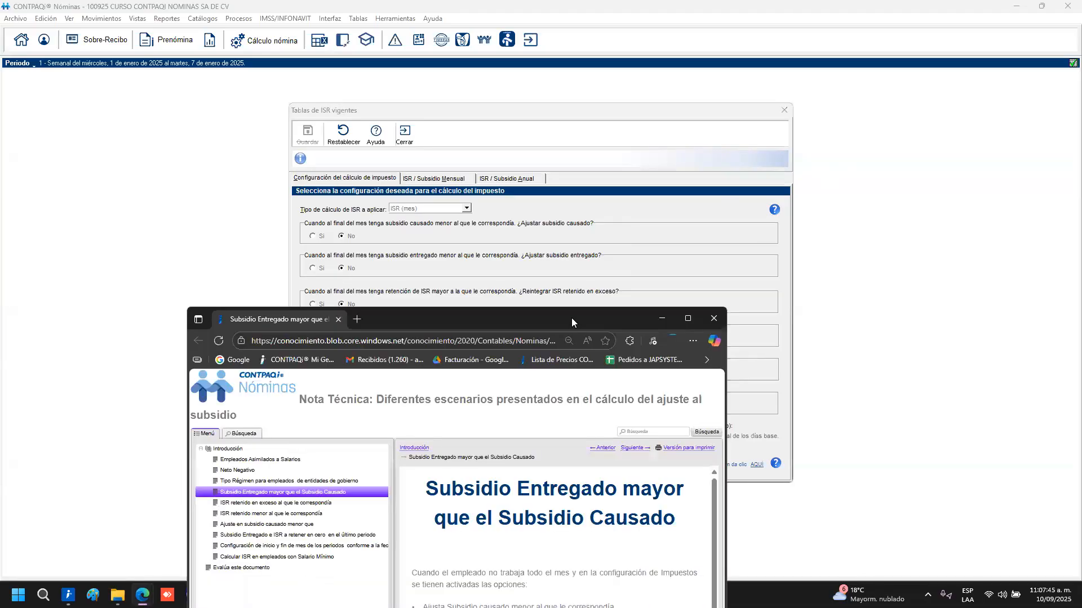
Maximize the Edge window with the subsidy technical note and scroll through its table
{"action": "double_click", "coordinate": [571, 318]}
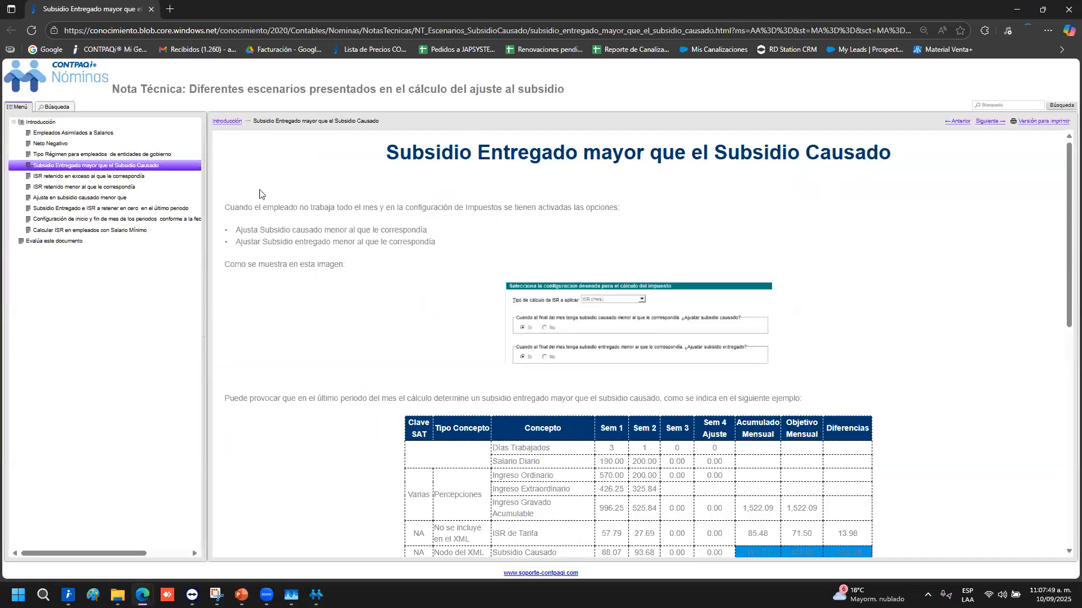
{"action": "scroll", "coordinate": [323, 301], "scroll_direction": "down", "scroll_amount": 3}
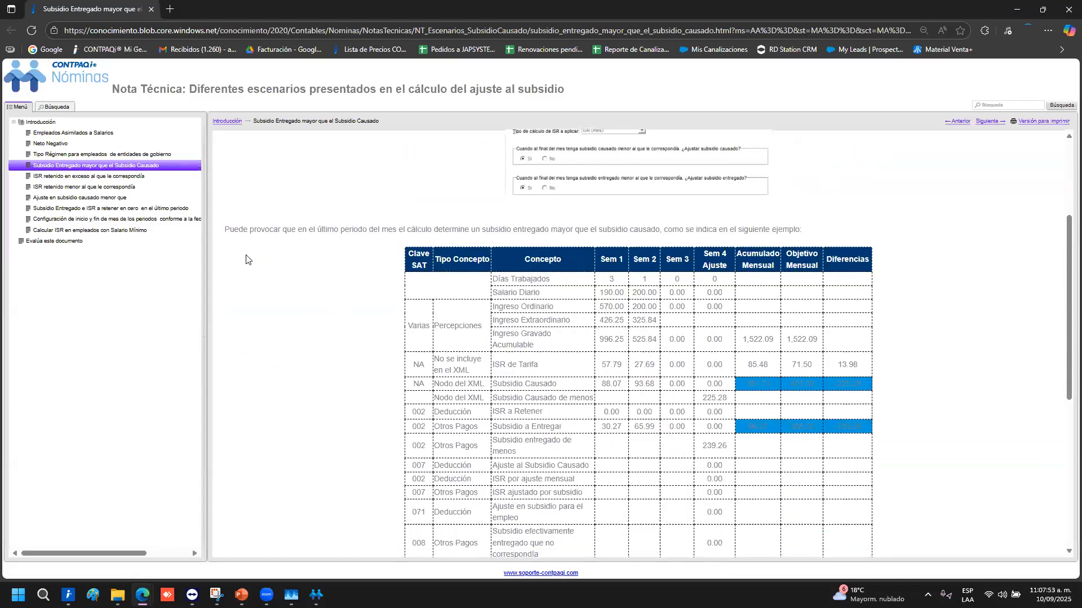
{"action": "scroll", "coordinate": [258, 273], "scroll_direction": "up", "scroll_amount": 1}
{"action": "scroll", "coordinate": [259, 273], "scroll_direction": "up", "scroll_amount": 3}
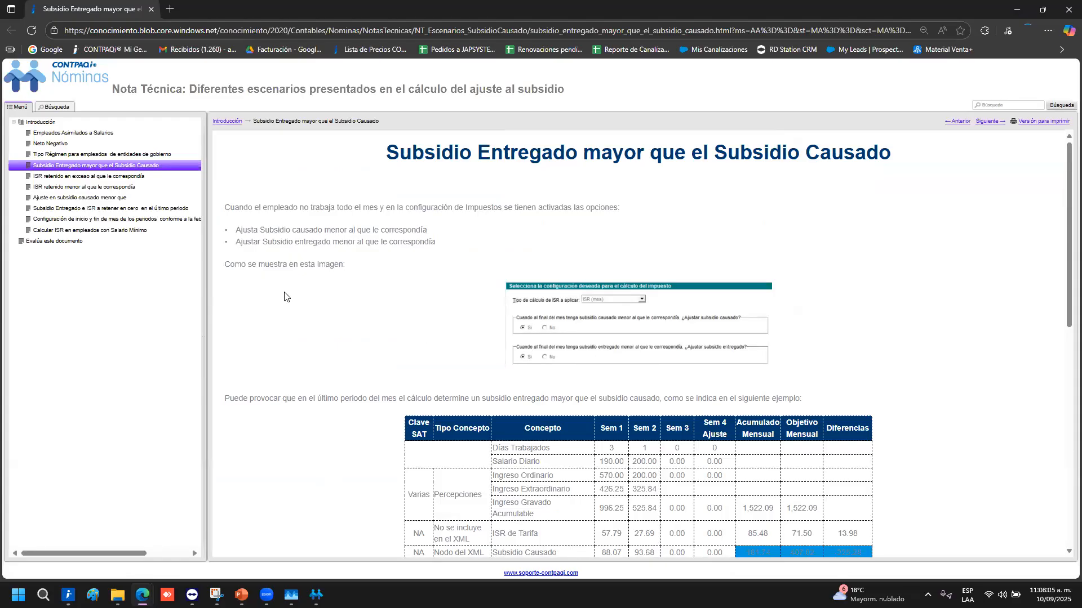
{"action": "scroll", "coordinate": [378, 305], "scroll_direction": "down", "scroll_amount": 3}
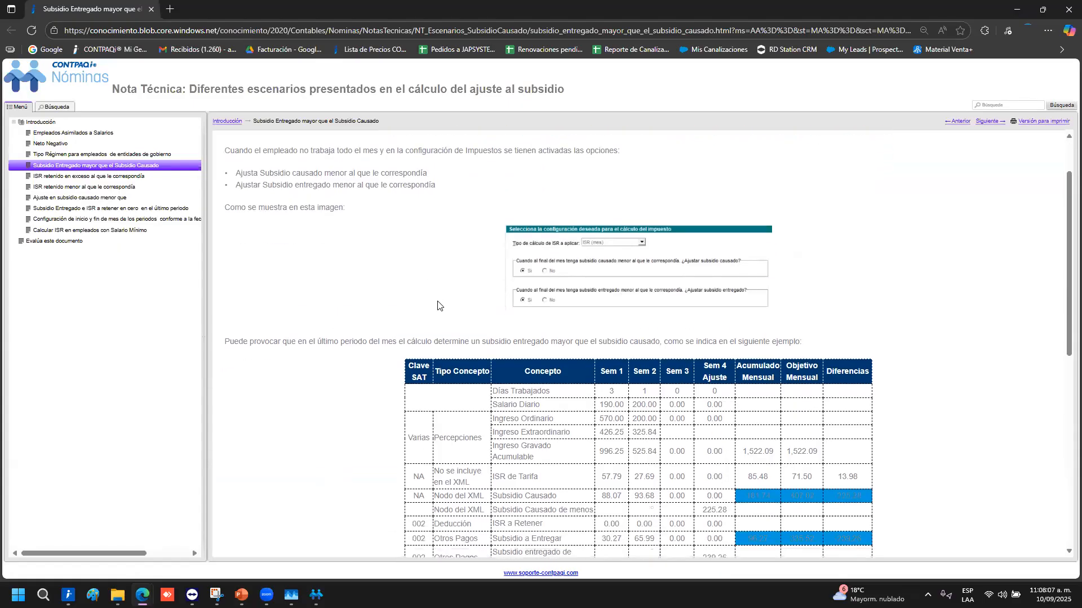
{"action": "scroll", "coordinate": [514, 421], "scroll_direction": "down", "scroll_amount": 1}
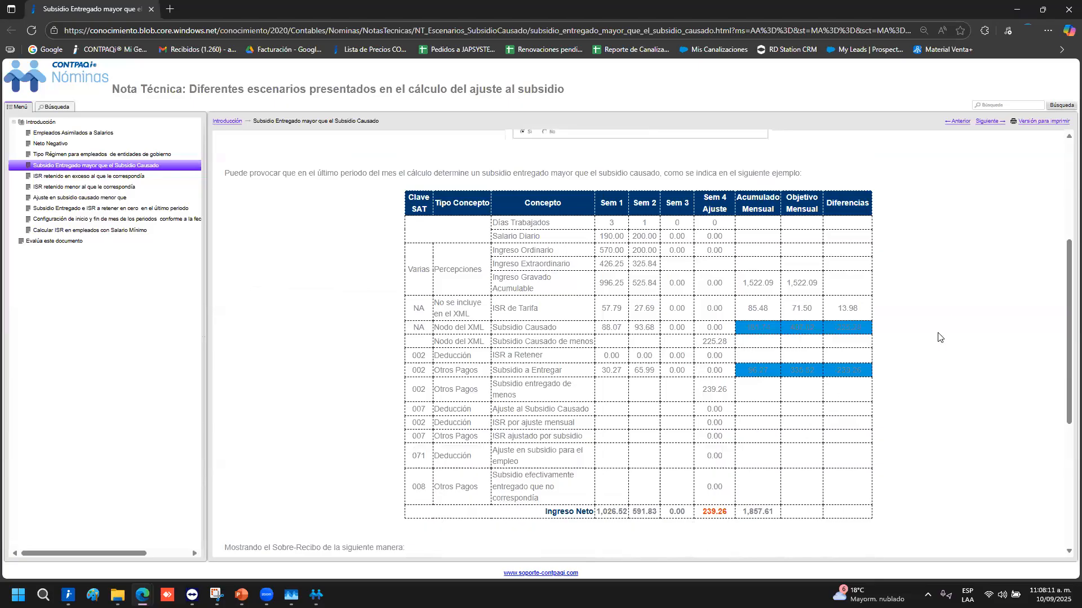
{"action": "scroll", "coordinate": [922, 318], "scroll_direction": "down", "scroll_amount": 4}
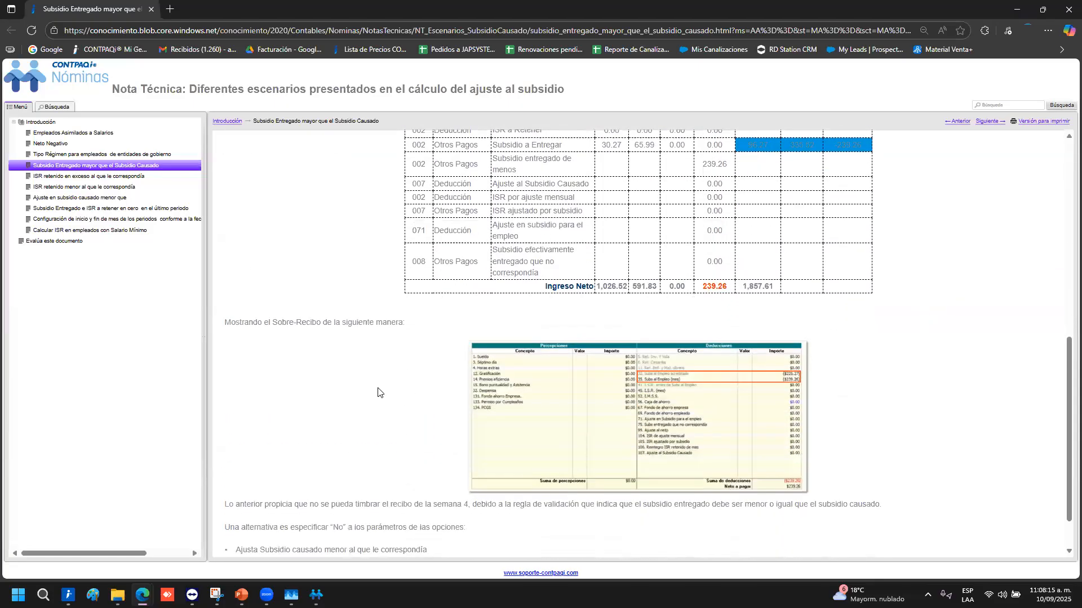
Enlarge the note's text and narrow the side menu to read week 4's 239.26 vs 225.27 subsidy
{"action": "key", "text": "ctrl+plus"}
{"action": "key", "text": "ctrl+plus"}
{"action": "key", "text": "ctrl+plus"}
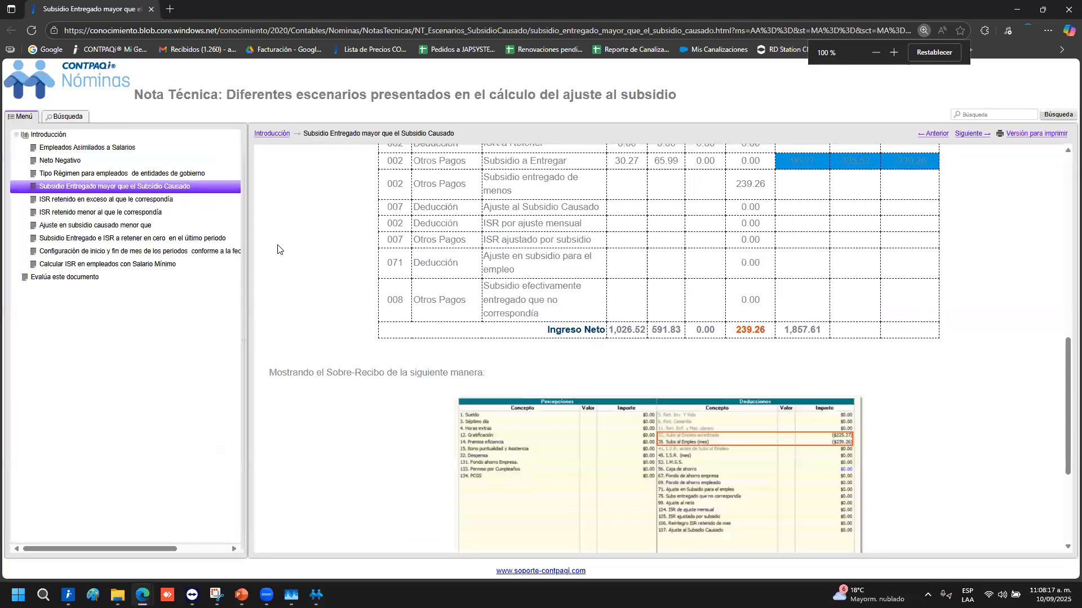
{"action": "left_click_drag", "start_coordinate": [246, 162], "coordinate": [125, 164]}
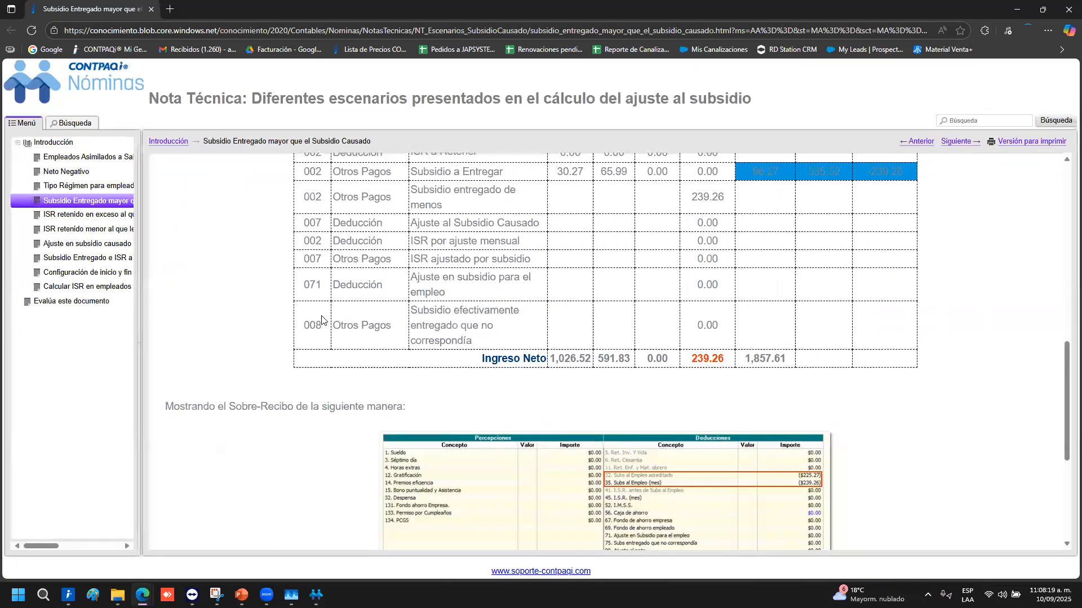
{"action": "scroll", "coordinate": [563, 388], "scroll_direction": "down", "scroll_amount": 3}
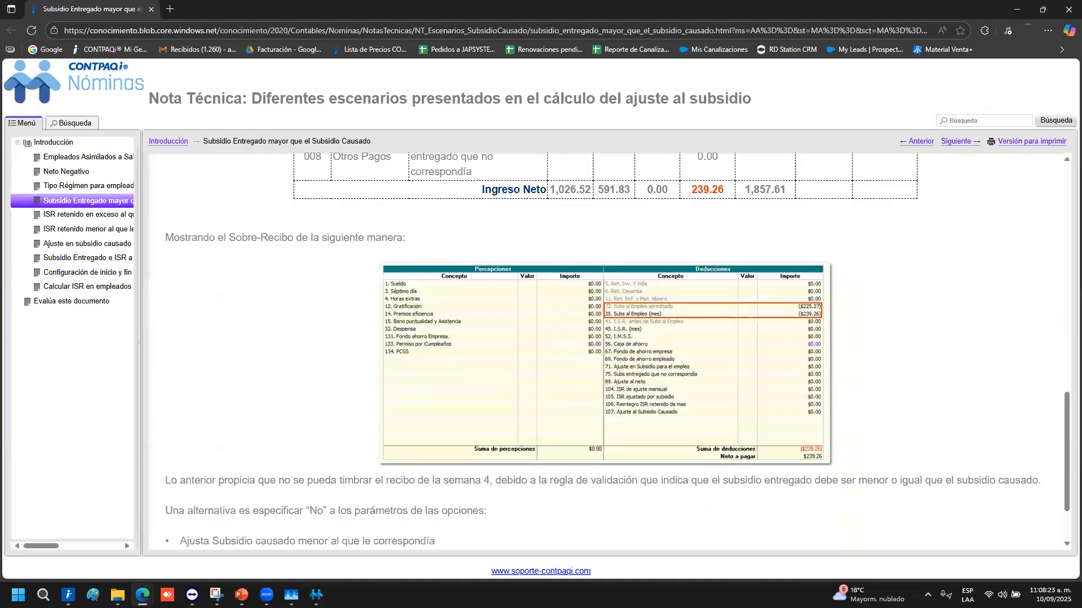
{"action": "left_click", "coordinate": [316, 595]}
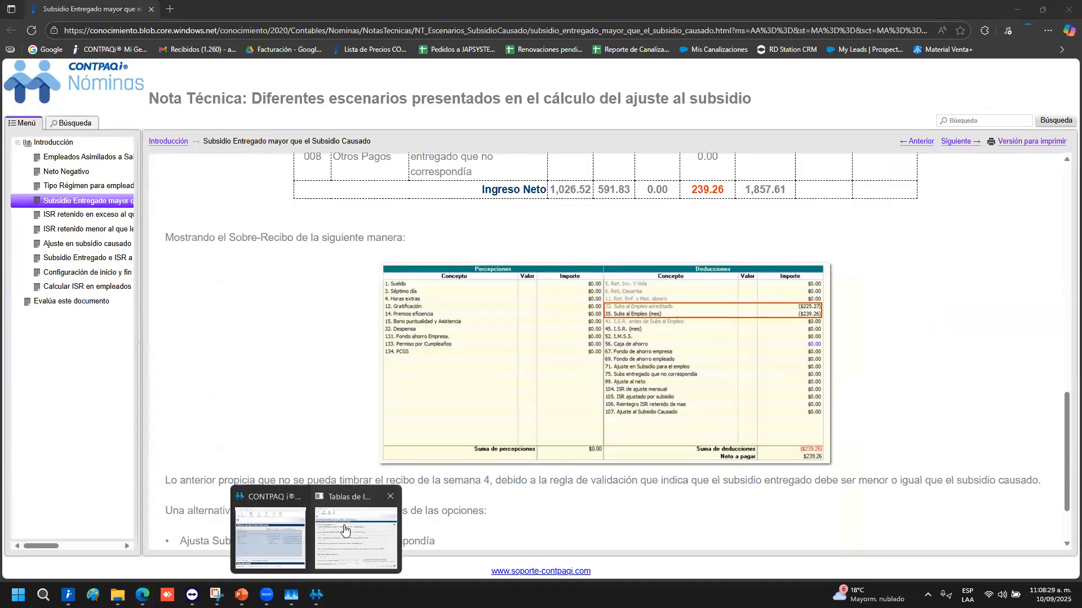
Leave 'Retener ISR' set to No in the ISR tables dialog, then bring the CONTPAQi_Nominas presentation forward
{"action": "left_click", "coordinate": [362, 541]}
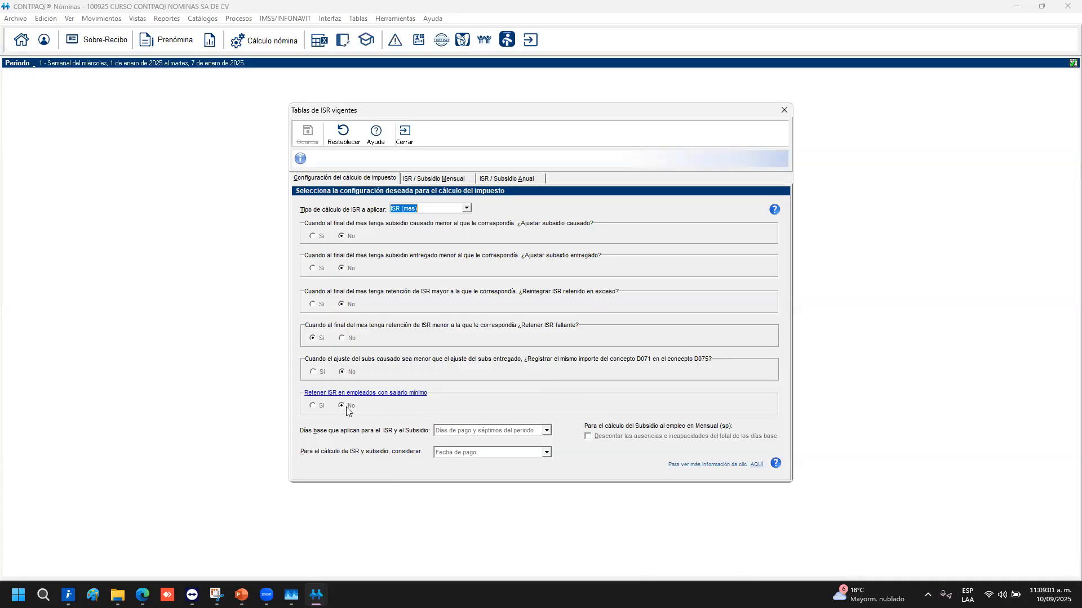
{"action": "left_click", "coordinate": [341, 407]}
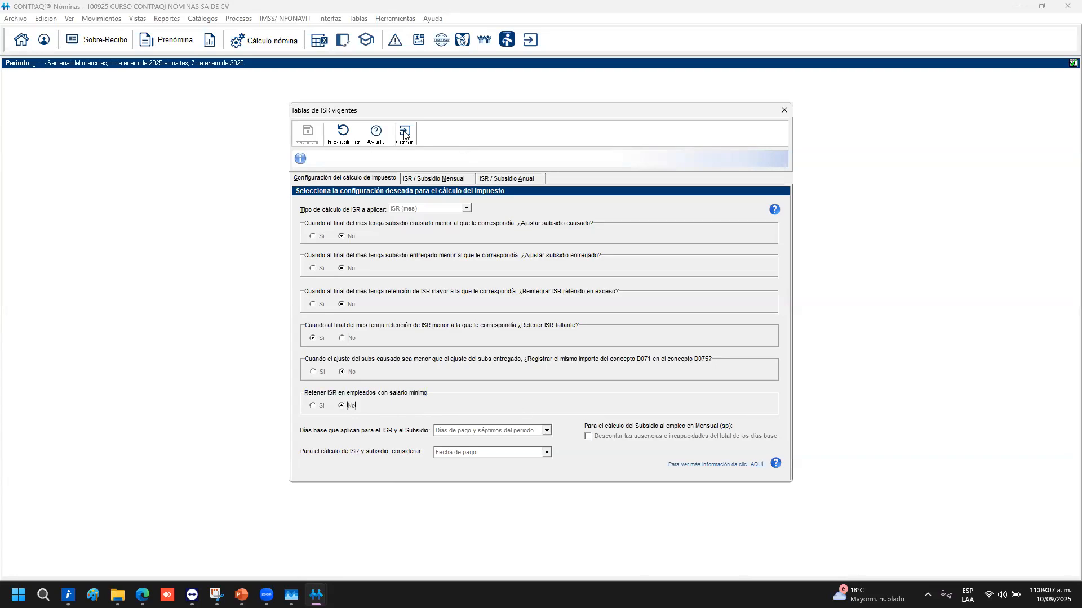
{"action": "left_click", "coordinate": [241, 595]}
{"action": "left_click", "coordinate": [274, 522]}
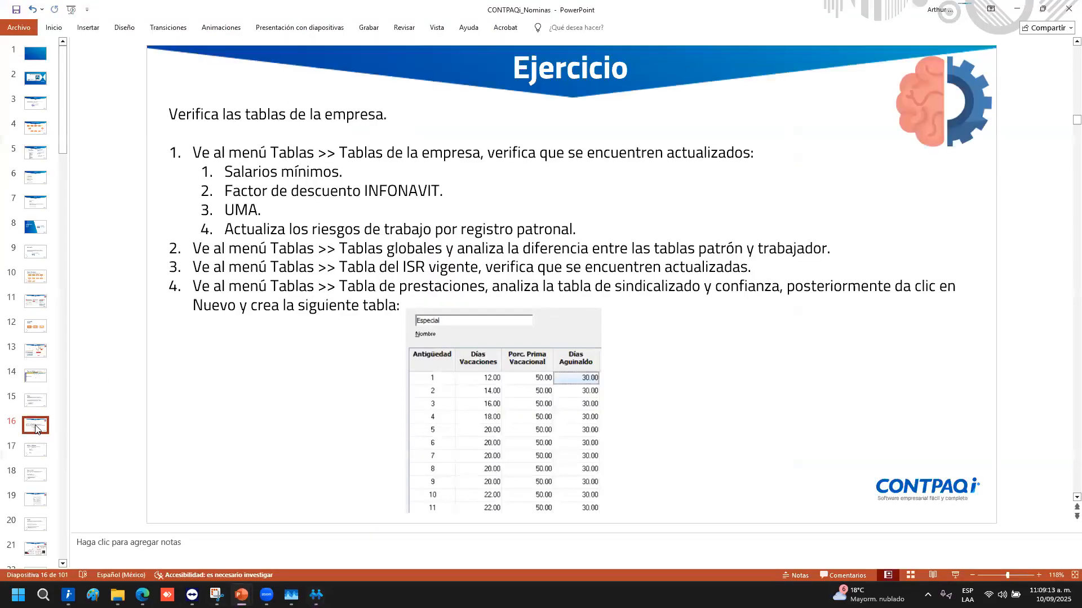
Move to slide 17 'Catálogos principales' after briefly revisiting the Tablas slide
{"action": "key", "text": "Down"}
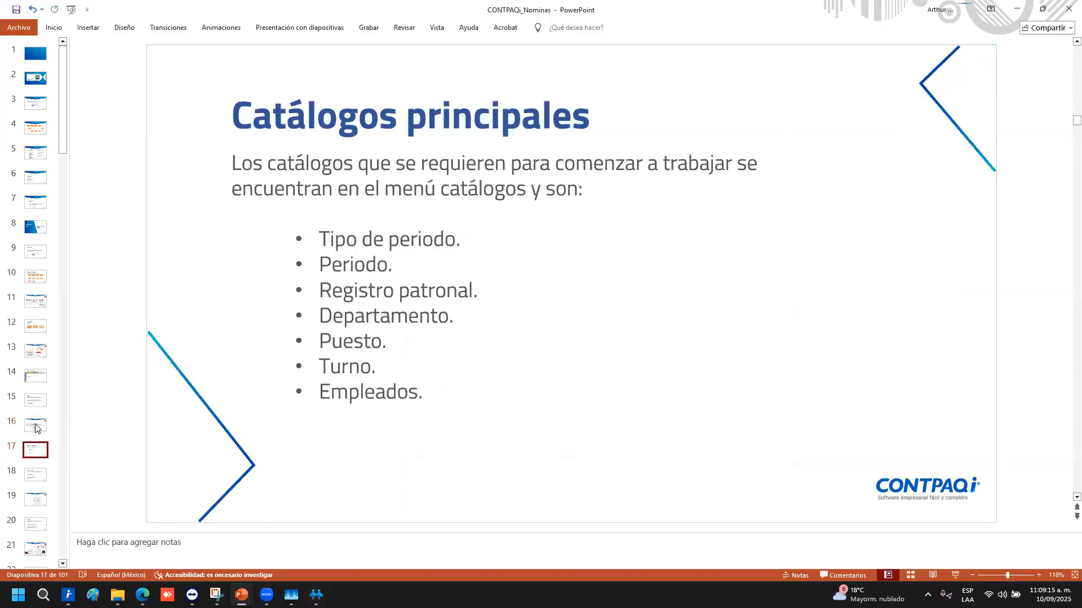
{"action": "left_click", "coordinate": [36, 426]}
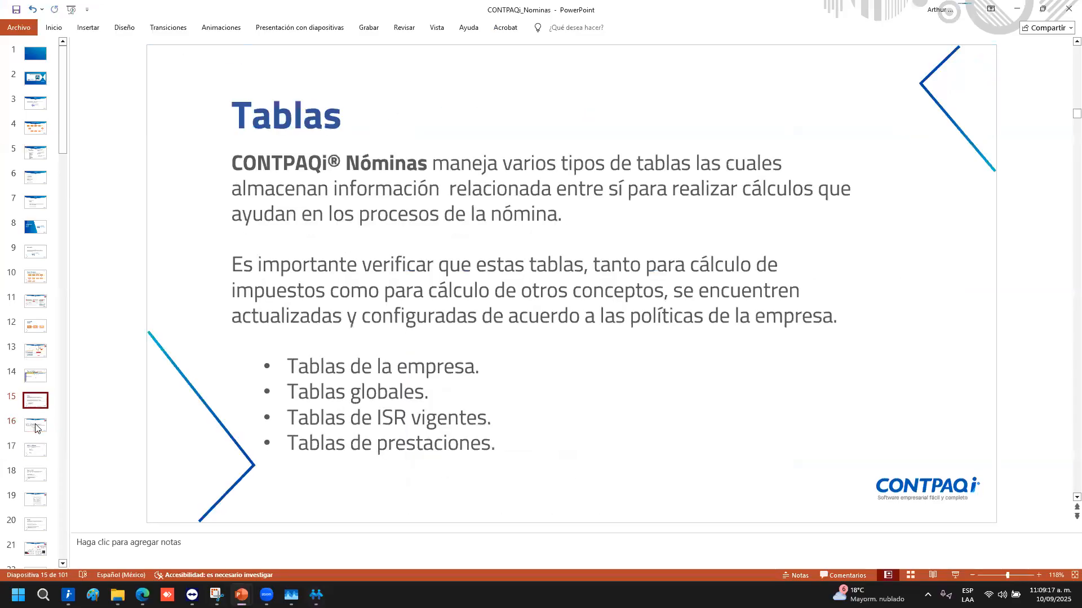
{"action": "key", "text": "Down"}
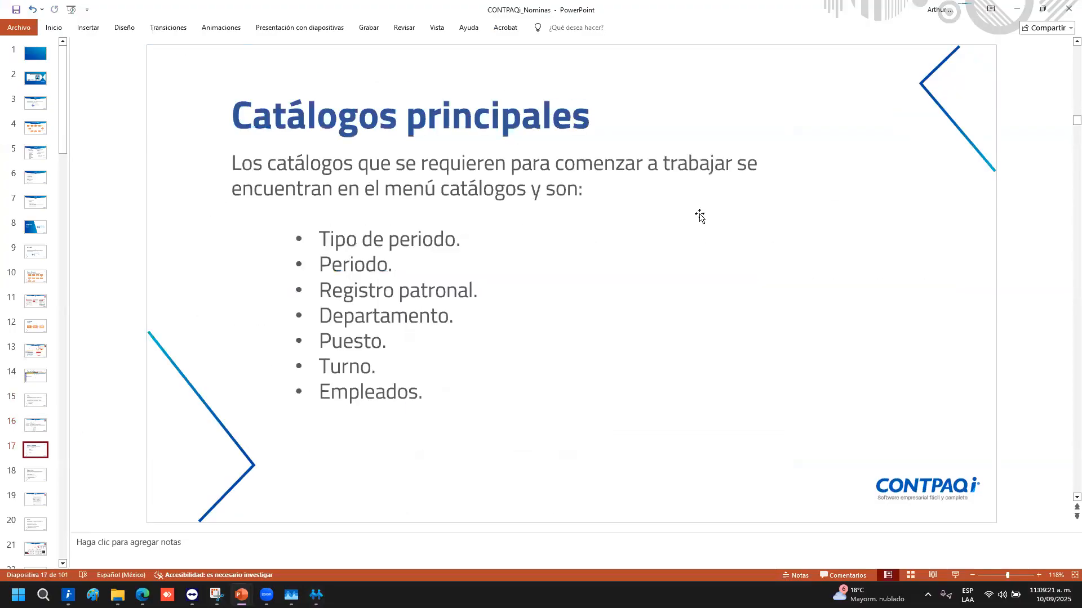
{"action": "key", "text": "alt+Tab"}
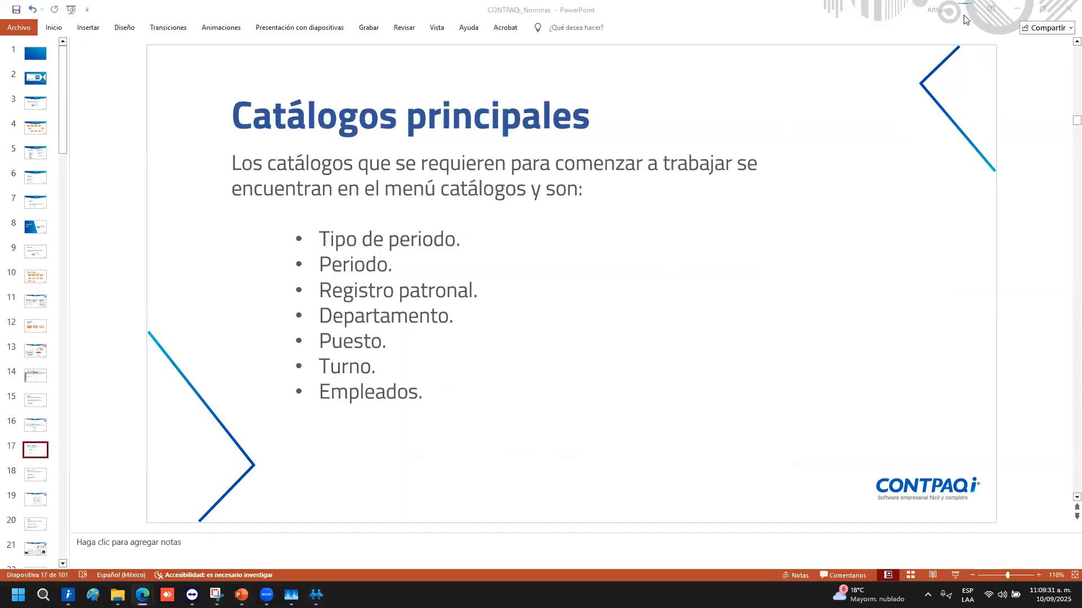
Close the ISR tables dialog and open the benefit-types catalog in CONTPAQi Nóminas
{"action": "left_click", "coordinate": [1029, 10]}
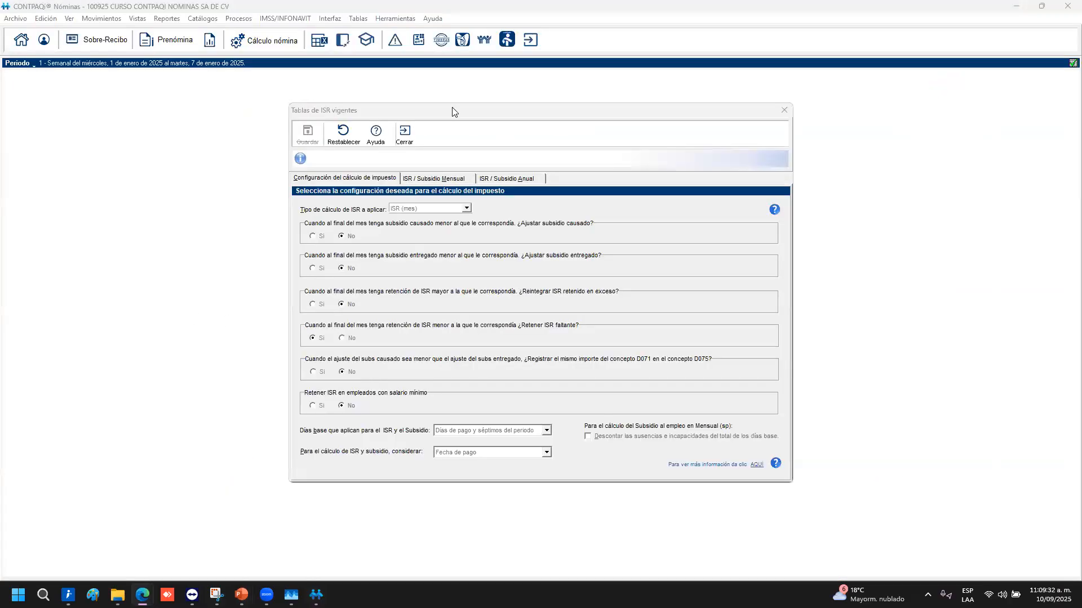
{"action": "left_click", "coordinate": [404, 136]}
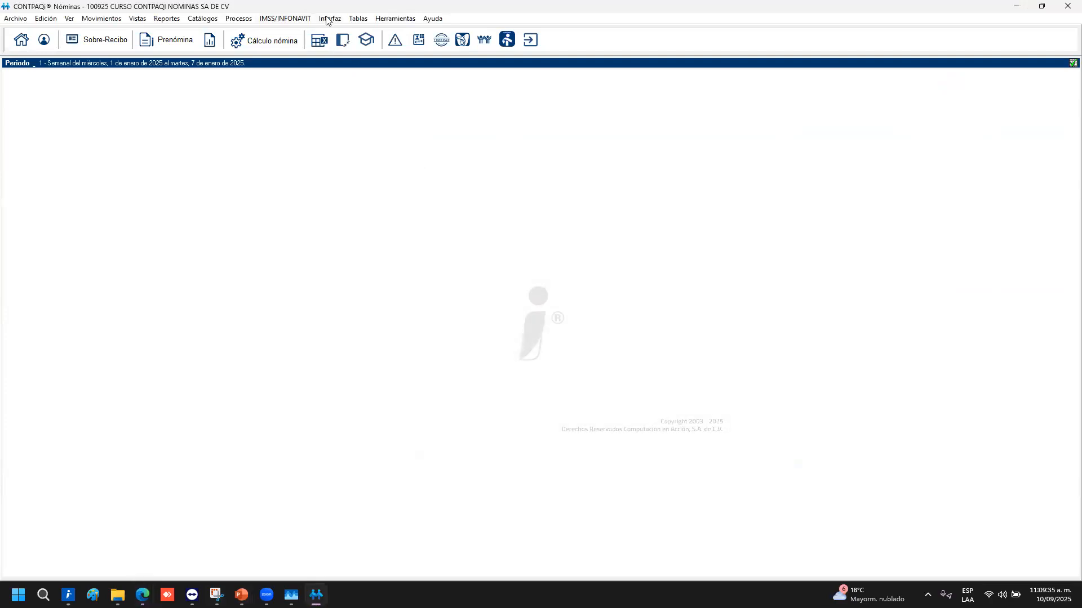
{"action": "left_click", "coordinate": [357, 19]}
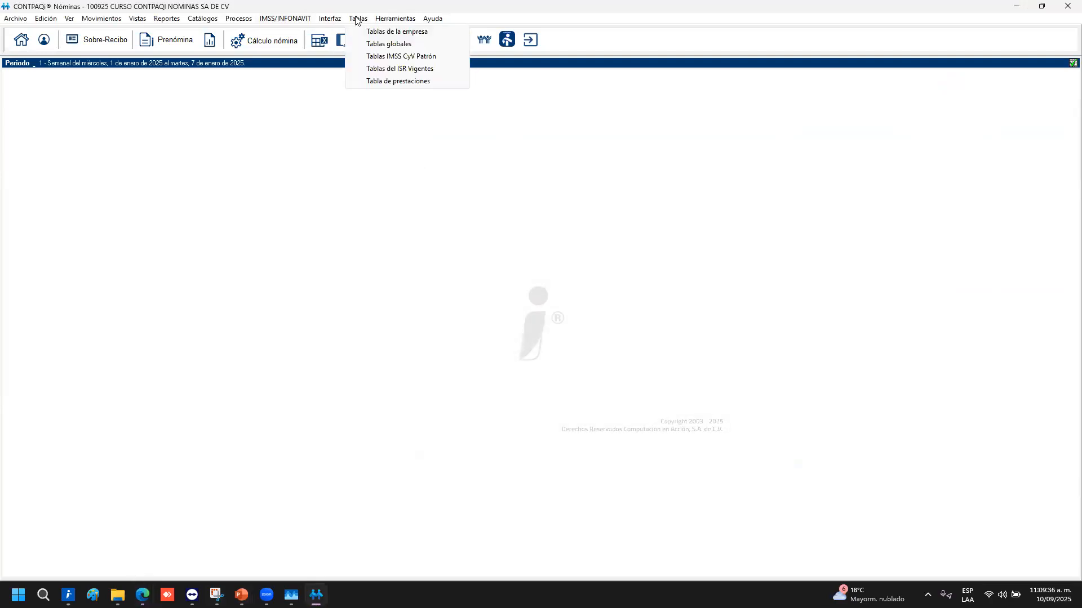
{"action": "left_click", "coordinate": [397, 82]}
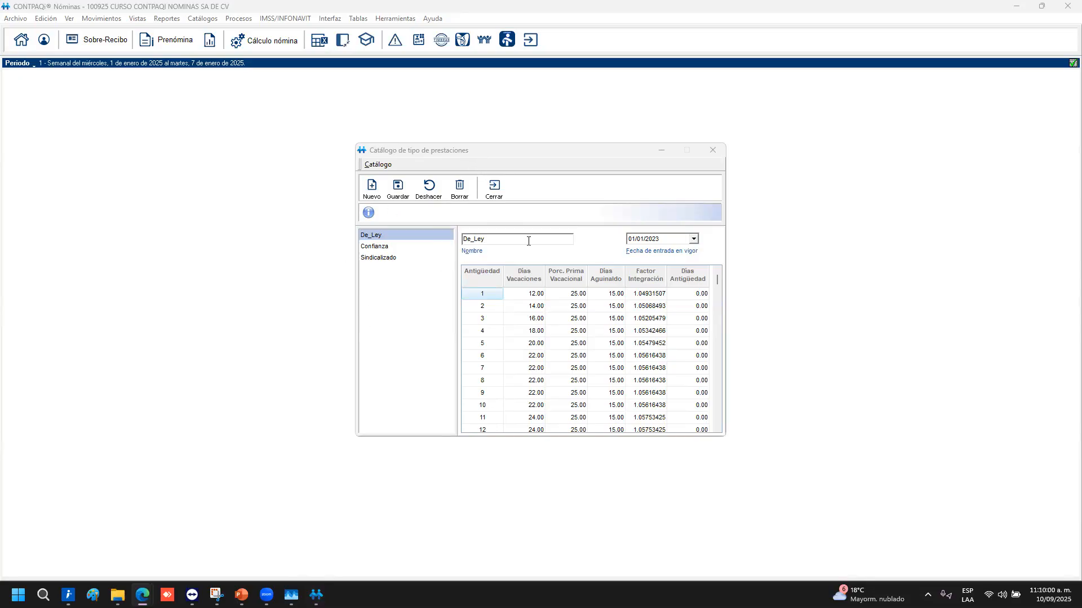
{"action": "left_click", "coordinate": [400, 235]}
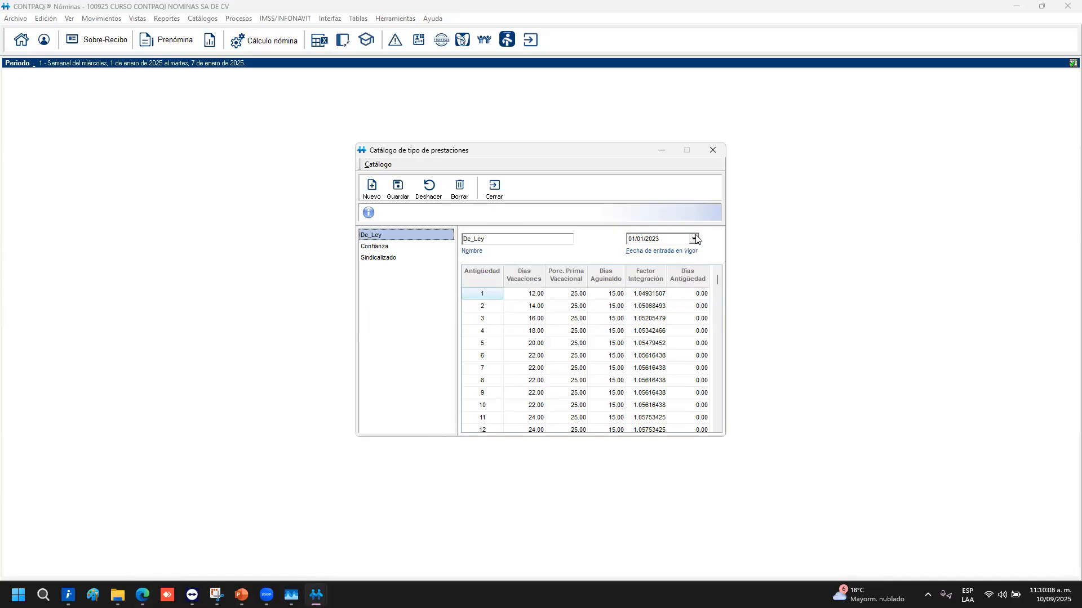
Review De_Ley's vacation, premium, aguinaldo and integration-factor values, then view Sindicalizado and Confianza
{"action": "left_click", "coordinate": [520, 295]}
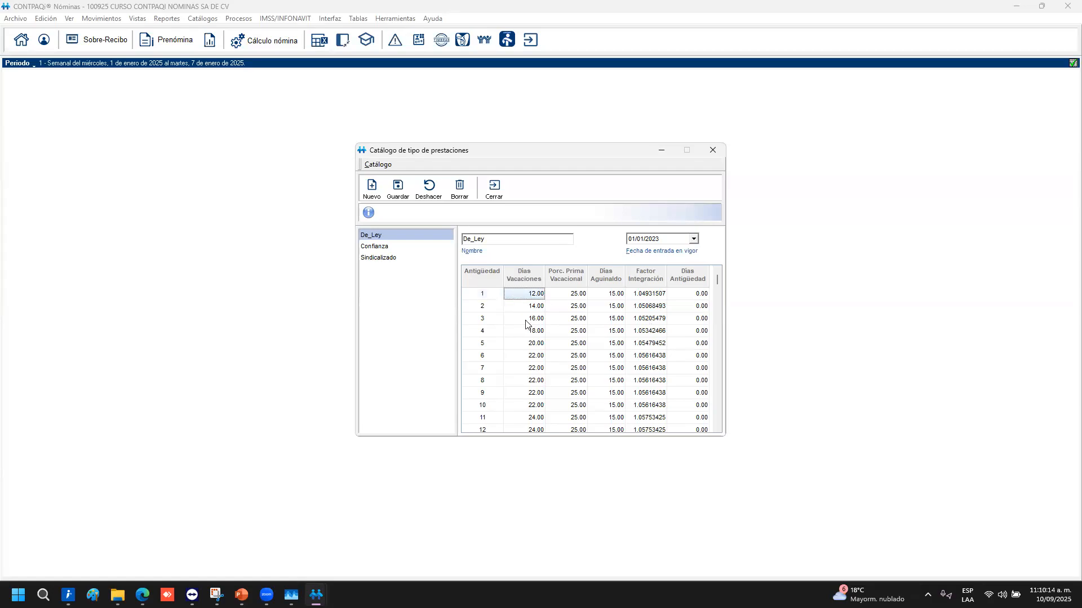
{"action": "left_click", "coordinate": [531, 309]}
{"action": "key", "text": "Down"}
{"action": "key", "text": "Down"}
{"action": "key", "text": "Down"}
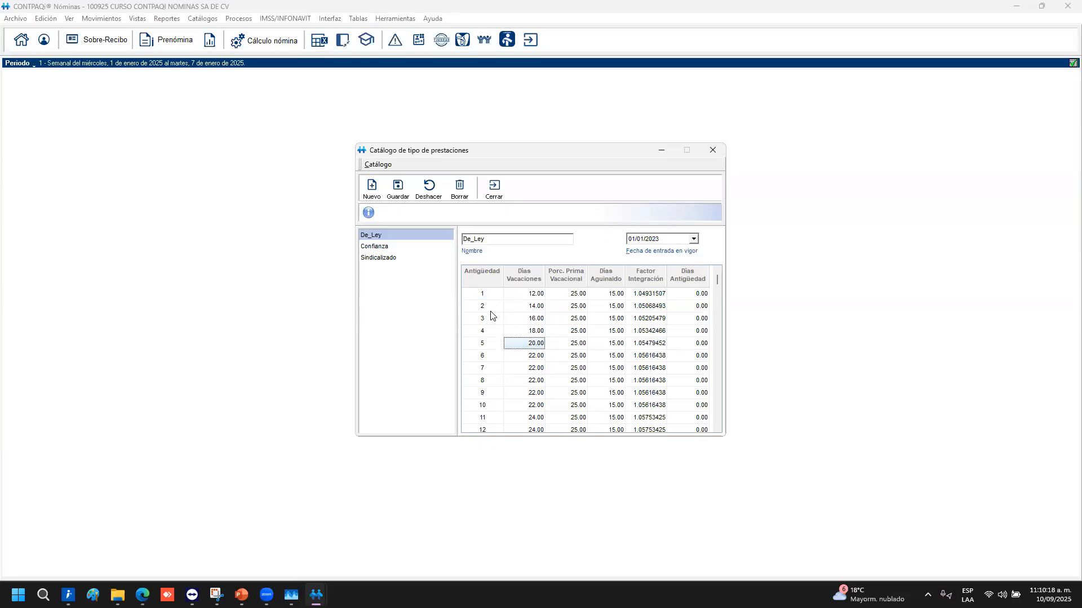
{"action": "left_click", "coordinate": [578, 293]}
{"action": "left_click", "coordinate": [577, 368]}
{"action": "left_click", "coordinate": [577, 348]}
{"action": "left_click", "coordinate": [606, 332]}
{"action": "left_click", "coordinate": [656, 296]}
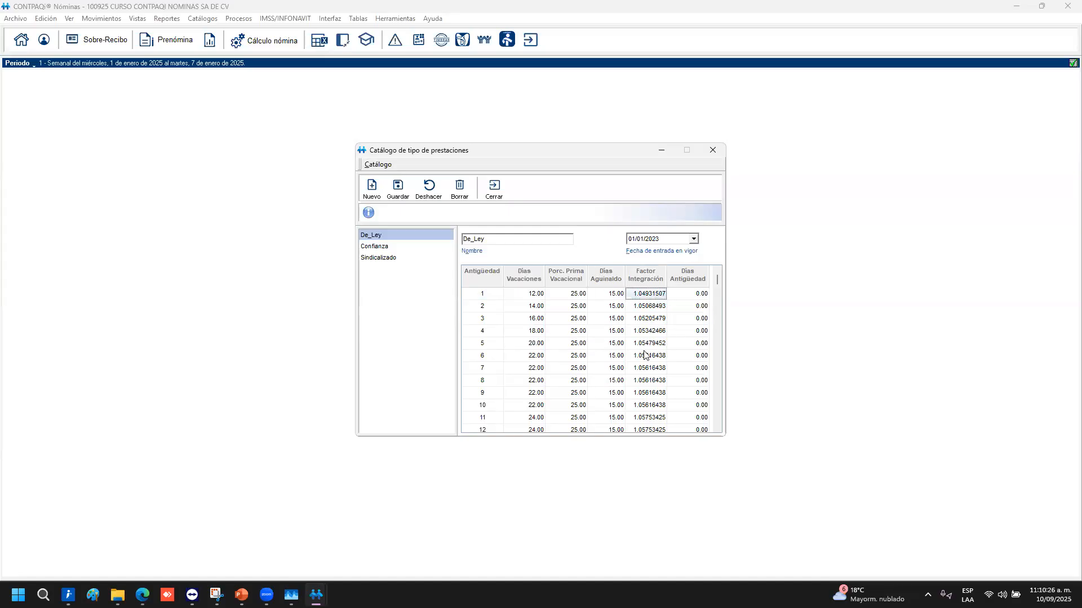
{"action": "left_click", "coordinate": [654, 368]}
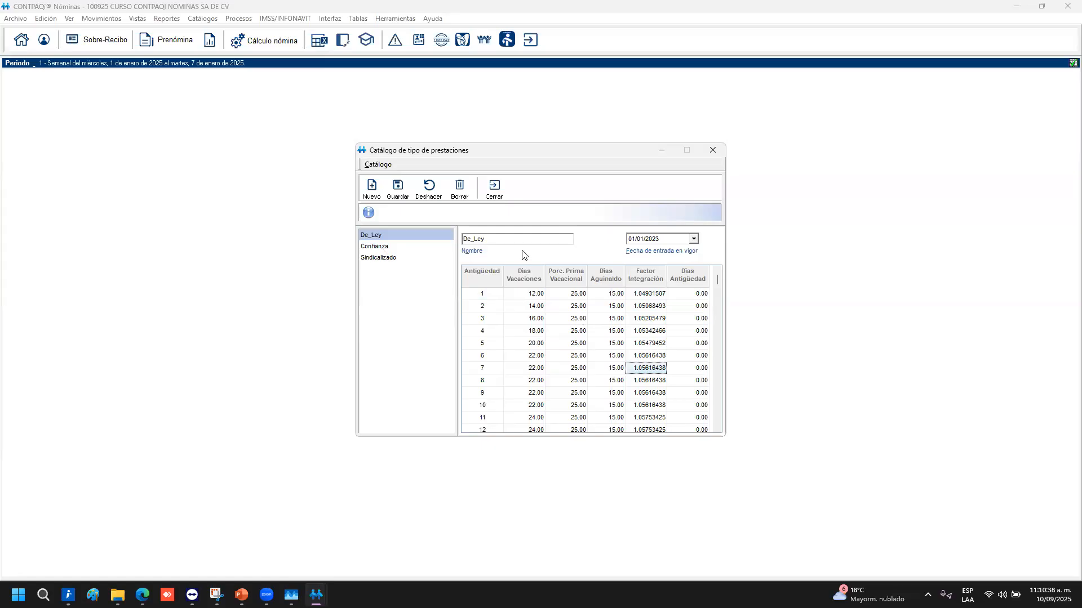
{"action": "left_click", "coordinate": [378, 259]}
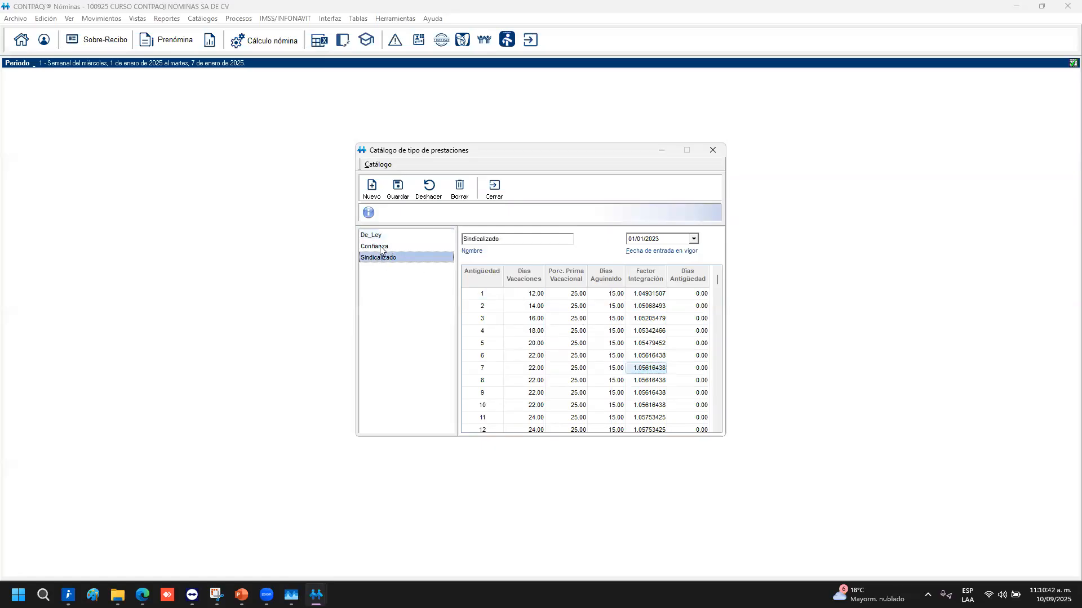
{"action": "left_click", "coordinate": [380, 246]}
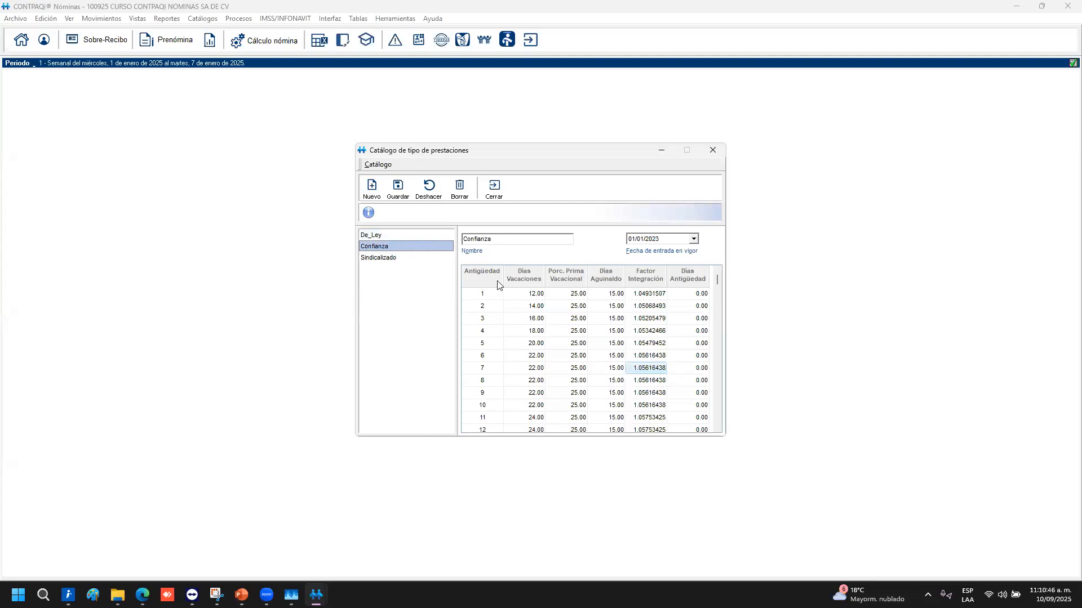
In Confianza, set year 1 to 14 vacation days and a 30 vacation premium for years 1–10
{"action": "left_click", "coordinate": [532, 294]}
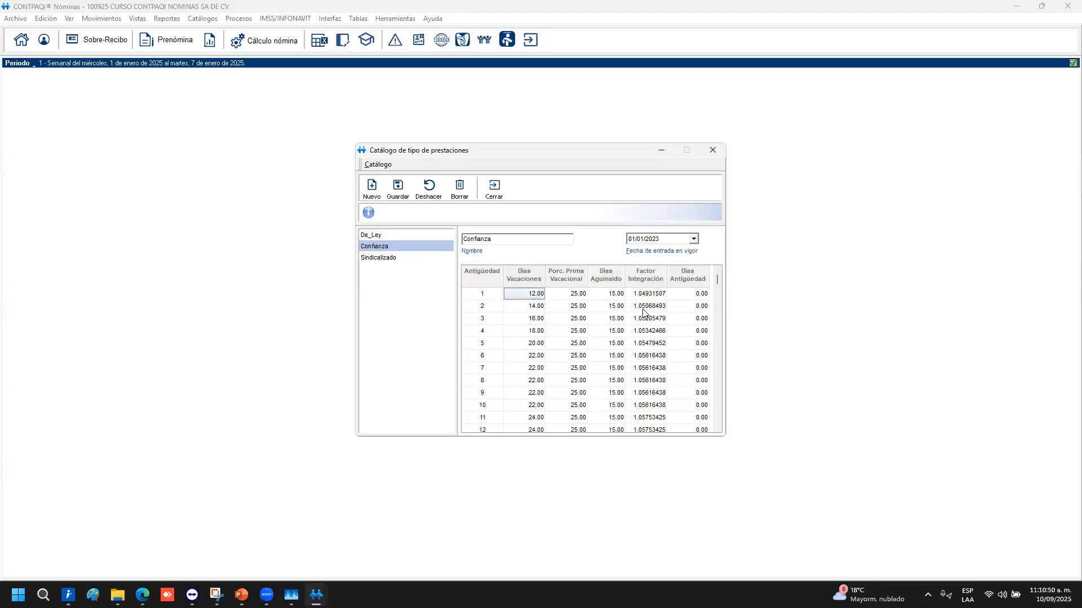
{"action": "type", "text": "14"}
{"action": "key", "text": "Return"}
{"action": "key", "text": "Up"}
{"action": "key", "text": "Right"}
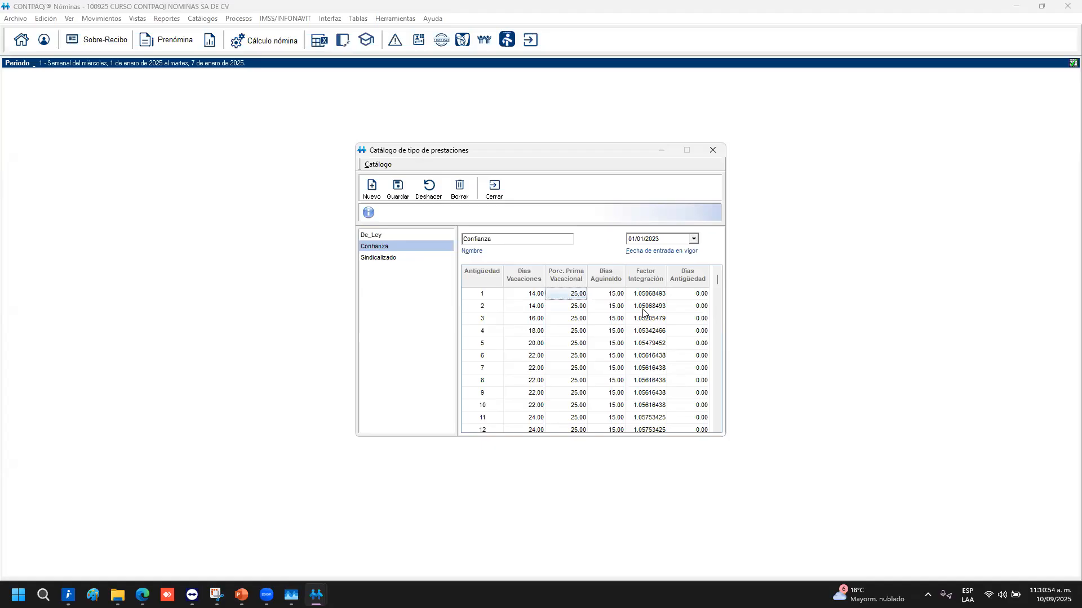
{"action": "type", "text": "30"}
{"action": "key", "text": "Tab"}
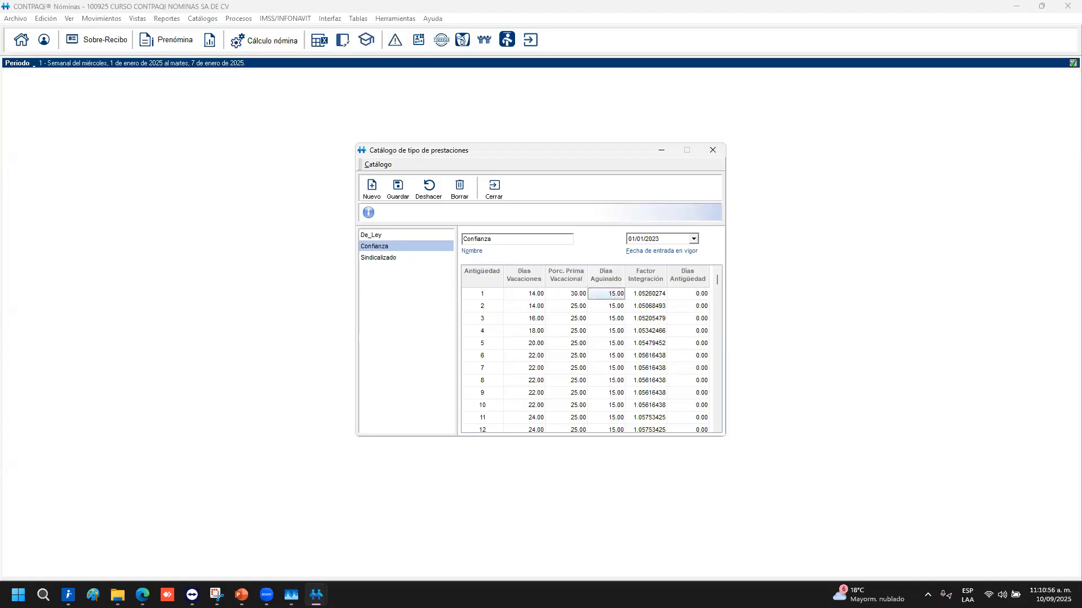
{"action": "key", "text": "shift+Tab"}
{"action": "key", "text": "Return"}
{"action": "type", "text": "30"}
{"action": "key", "text": "Return"}
{"action": "type", "text": "30"}
{"action": "key", "text": "Return"}
{"action": "type", "text": "30"}
{"action": "key", "text": "Return"}
{"action": "type", "text": "30"}
{"action": "key", "text": "Return"}
{"action": "type", "text": "30"}
{"action": "key", "text": "Return"}
{"action": "type", "text": "30"}
{"action": "key", "text": "Return"}
{"action": "type", "text": "30"}
{"action": "key", "text": "Return"}
{"action": "type", "text": "30"}
{"action": "key", "text": "Return"}
{"action": "type", "text": "30"}
{"action": "key", "text": "Return"}
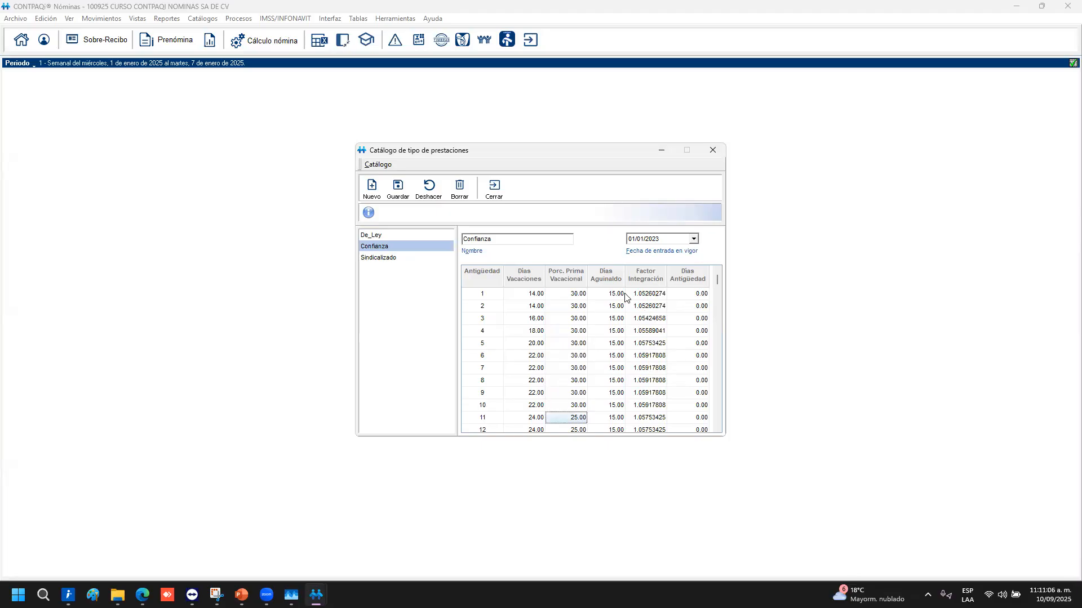
Enter 20 aguinaldo days for years 1–10 and save the Confianza table
{"action": "left_click", "coordinate": [625, 296]}
{"action": "type", "text": "20"}
{"action": "key", "text": "Return"}
{"action": "type", "text": "0"}
{"action": "key", "text": "BackSpace"}
{"action": "type", "text": "20"}
{"action": "key", "text": "Return"}
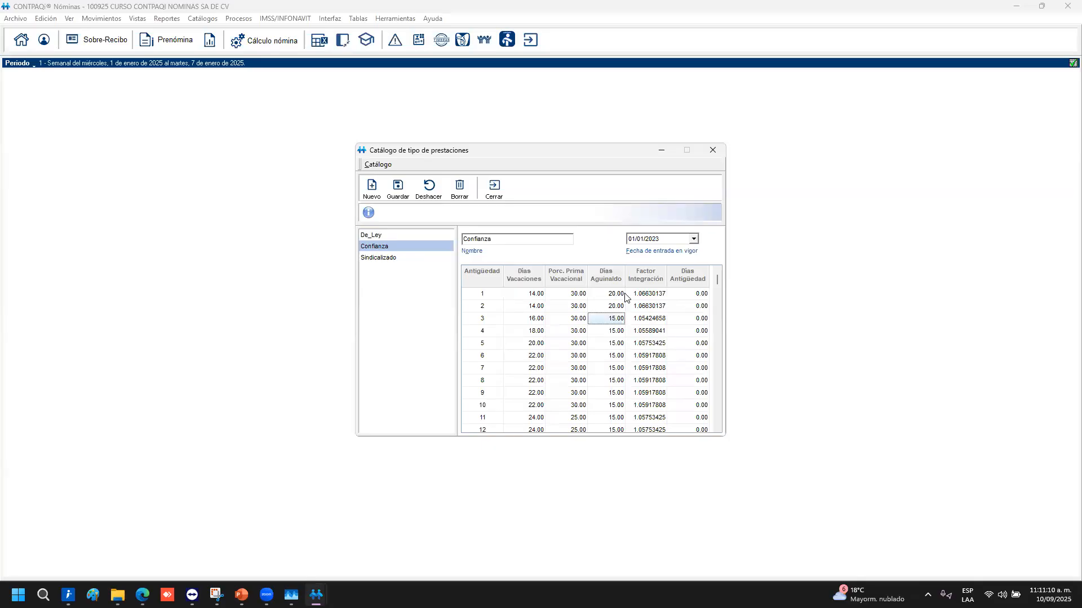
{"action": "type", "text": "20"}
{"action": "key", "text": "Return"}
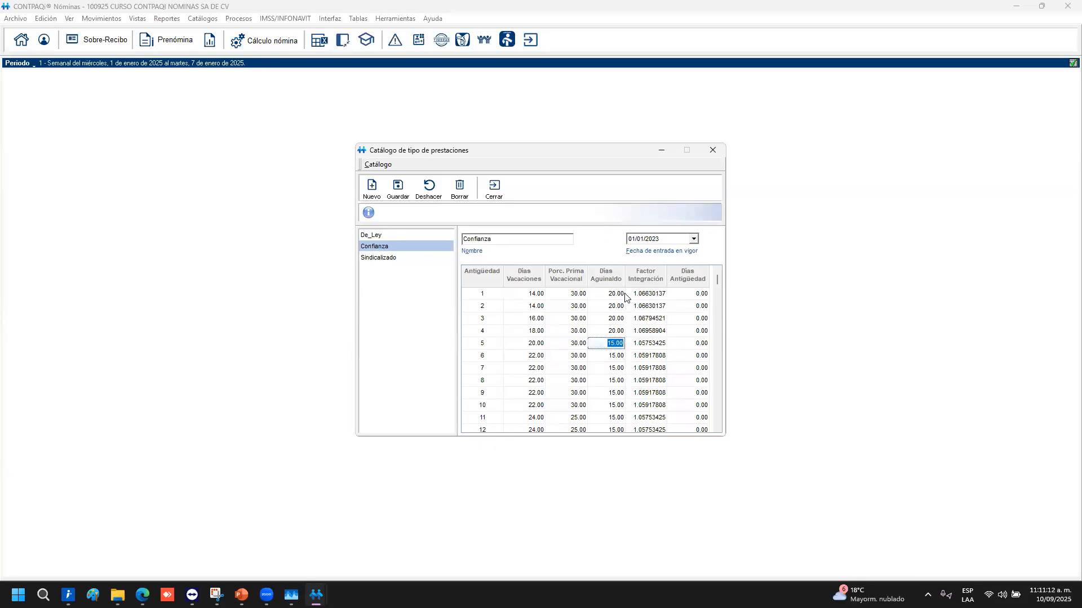
{"action": "type", "text": "20"}
{"action": "key", "text": "Return"}
{"action": "type", "text": "20"}
{"action": "key", "text": "Return"}
{"action": "type", "text": "20"}
{"action": "key", "text": "Return"}
{"action": "type", "text": "20"}
{"action": "key", "text": "Return"}
{"action": "type", "text": "20"}
{"action": "key", "text": "Return"}
{"action": "type", "text": "20"}
{"action": "key", "text": "Return"}
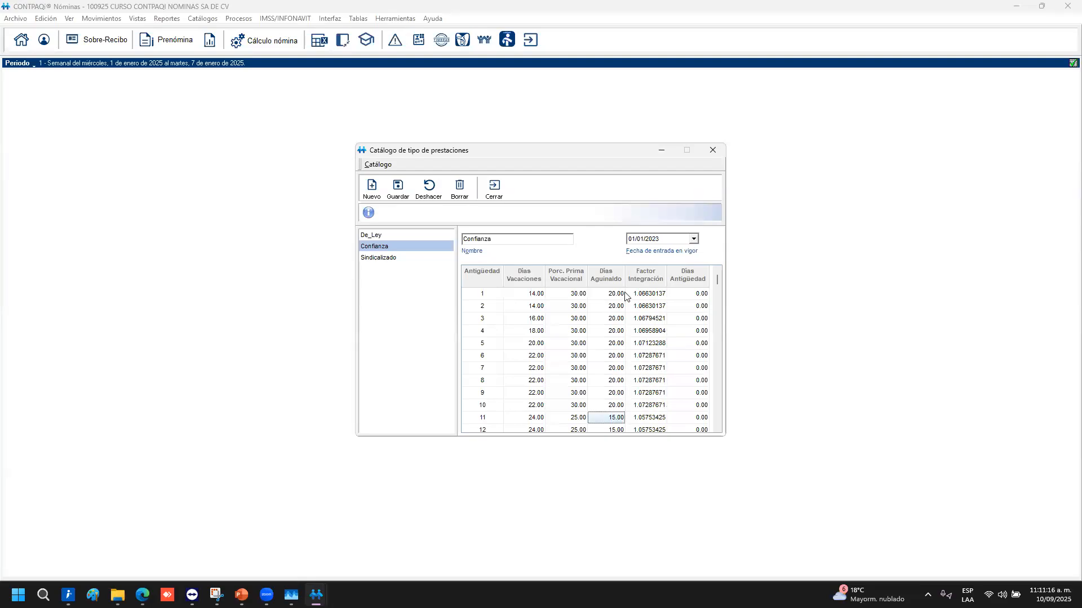
{"action": "left_click", "coordinate": [399, 188]}
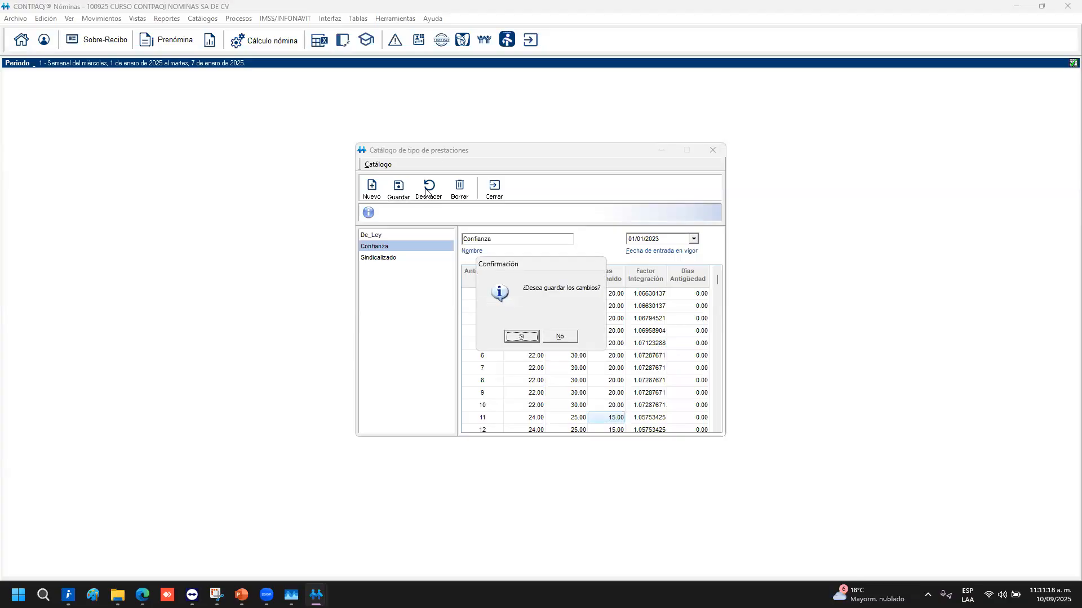
{"action": "left_click", "coordinate": [538, 338]}
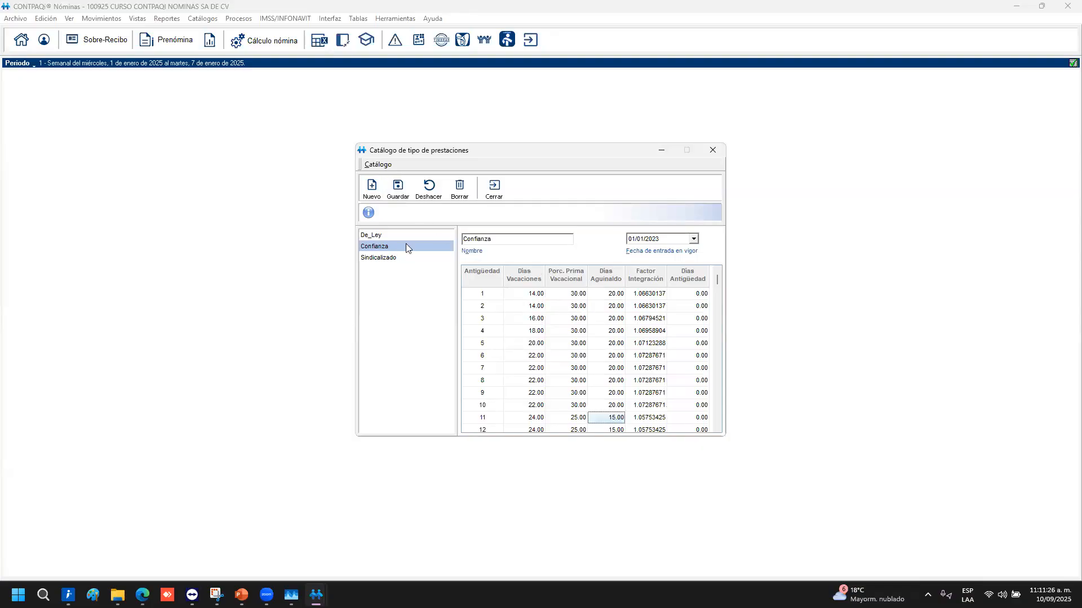
Create and save a new benefits table named 'Ejecutivos'
{"action": "left_click", "coordinate": [372, 186]}
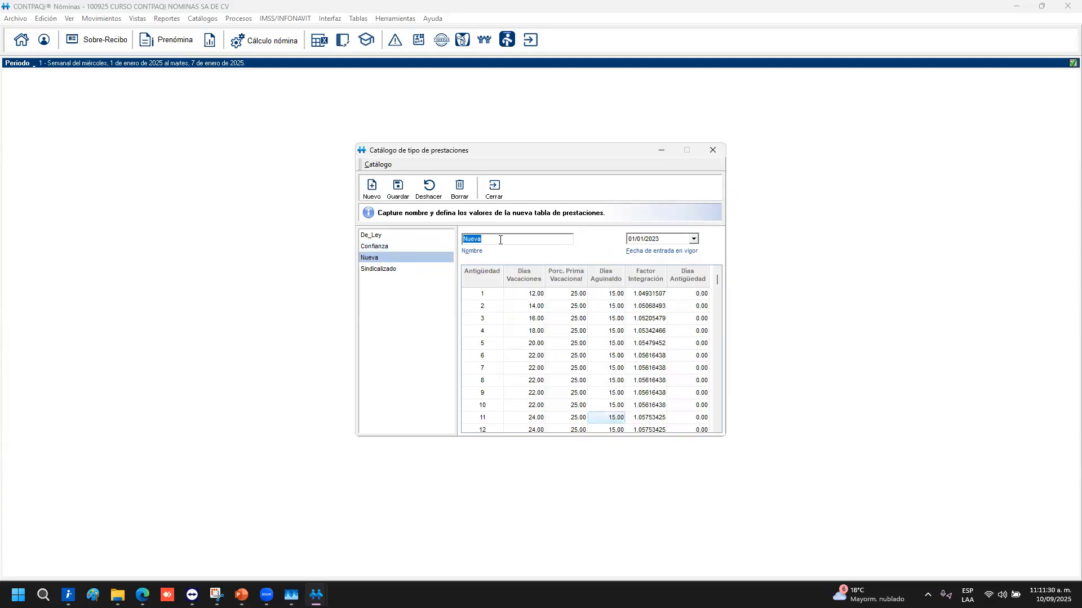
{"action": "type", "text": "Ejecutivos"}
{"action": "left_click", "coordinate": [398, 186]}
{"action": "left_click", "coordinate": [526, 337]}
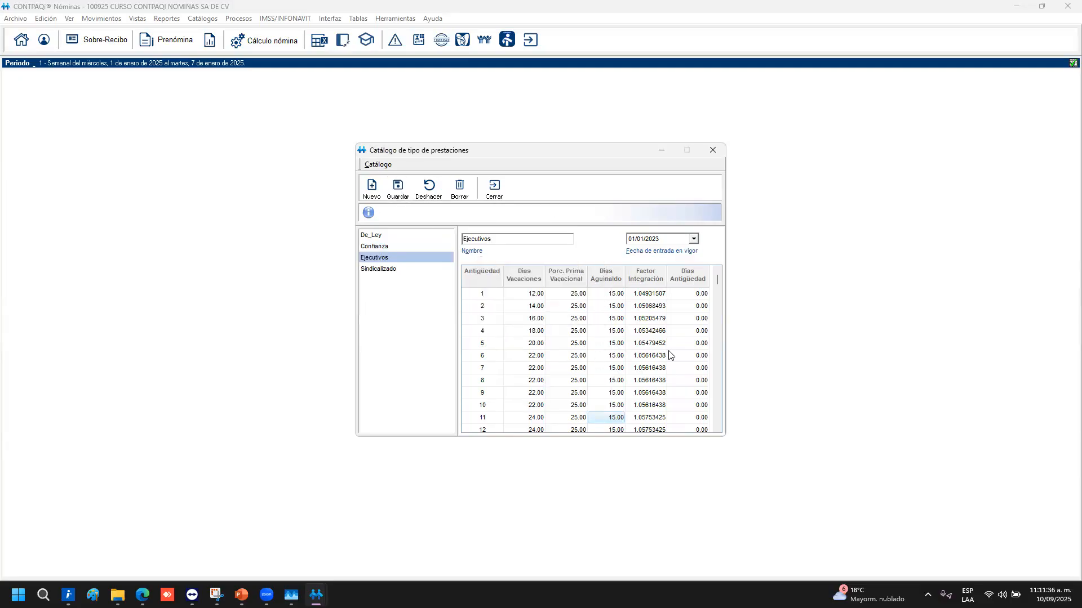
Enter 20 vacation days down the Ejecutivos vacation column
{"action": "left_click", "coordinate": [535, 294]}
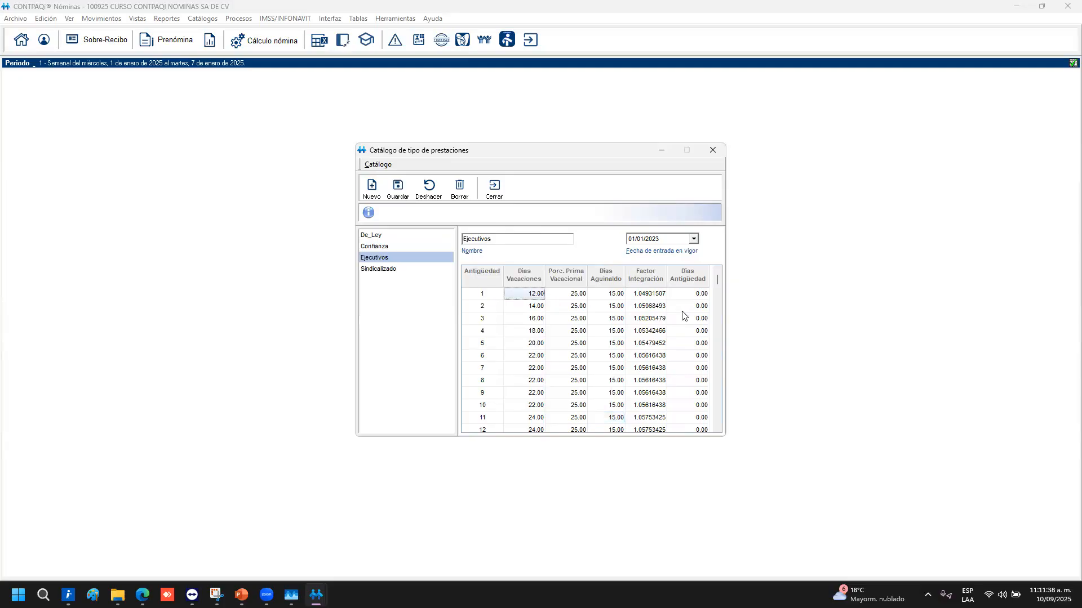
{"action": "type", "text": "20"}
{"action": "key", "text": "Return"}
{"action": "type", "text": "20"}
{"action": "key", "text": "Return"}
{"action": "type", "text": "20"}
{"action": "key", "text": "Return"}
{"action": "type", "text": "20"}
{"action": "key", "text": "Return"}
{"action": "type", "text": "20"}
Give Ejecutivos a 50 vacation premium and 30 aguinaldo days, then save the table
{"action": "key", "text": "Down"}
{"action": "key", "text": "Up"}
{"action": "key", "text": "Up"}
{"action": "key", "text": "Right"}
{"action": "key", "text": "Right"}
{"action": "key", "text": "Up"}
{"action": "key", "text": "Up"}
{"action": "key", "text": "Up"}
{"action": "key", "text": "Left"}
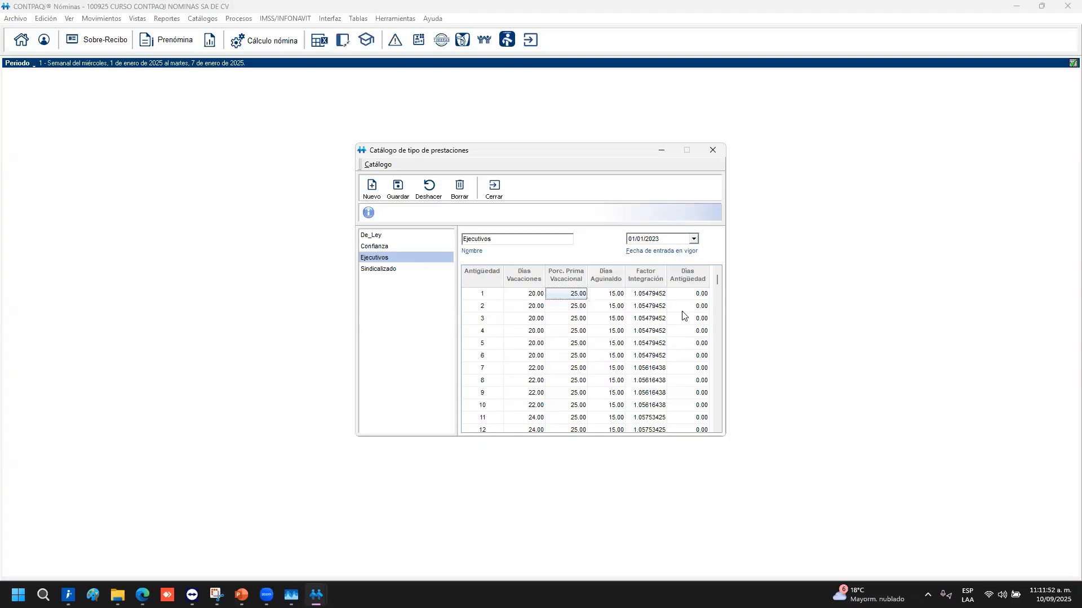
{"action": "type", "text": "50"}
{"action": "key", "text": "Return"}
{"action": "type", "text": "50"}
{"action": "key", "text": "Return"}
{"action": "key", "text": "Up"}
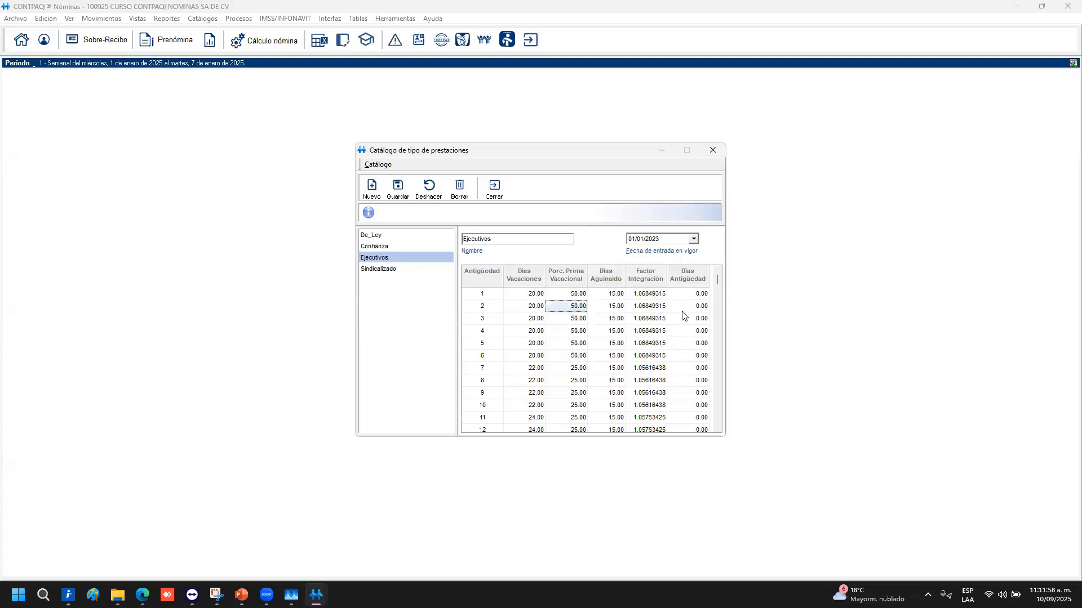
{"action": "key", "text": "Right"}
{"action": "key", "text": "Right"}
{"action": "key", "text": "Up"}
{"action": "key", "text": "Left"}
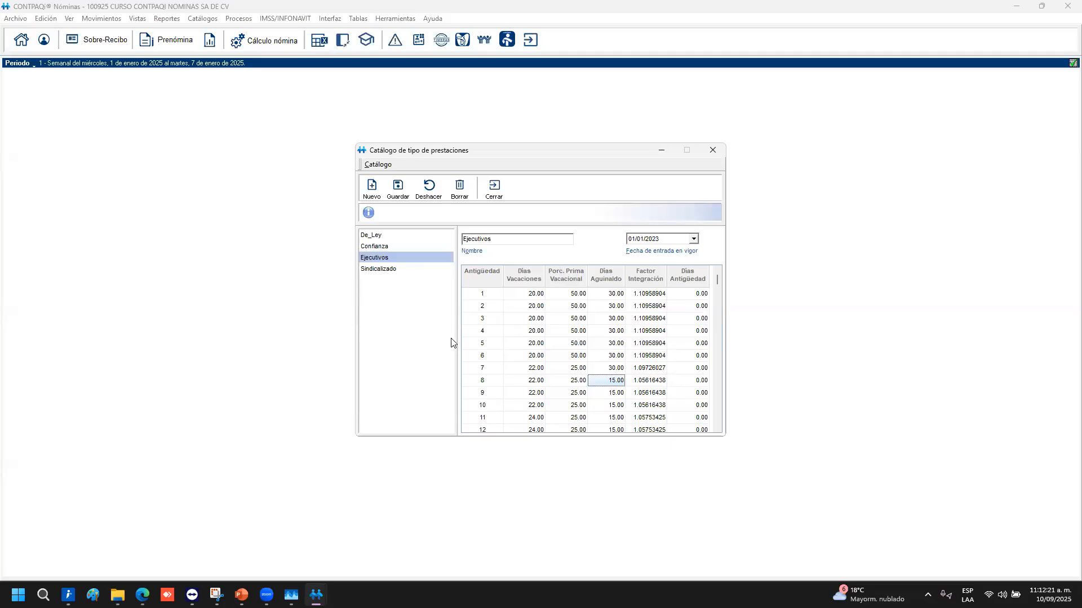
{"action": "left_click", "coordinate": [394, 195]}
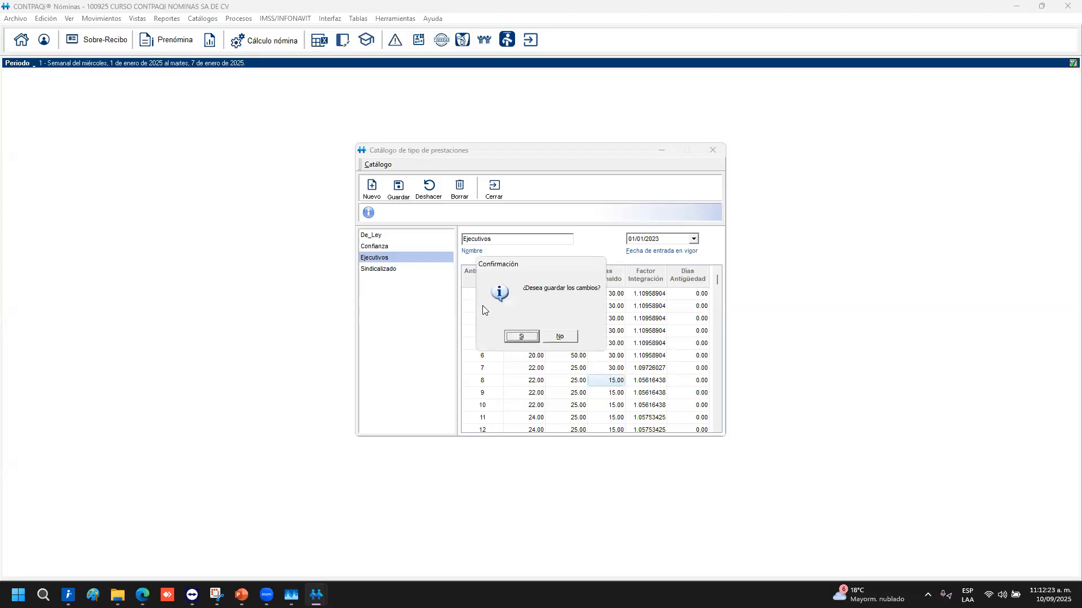
{"action": "left_click", "coordinate": [519, 336]}
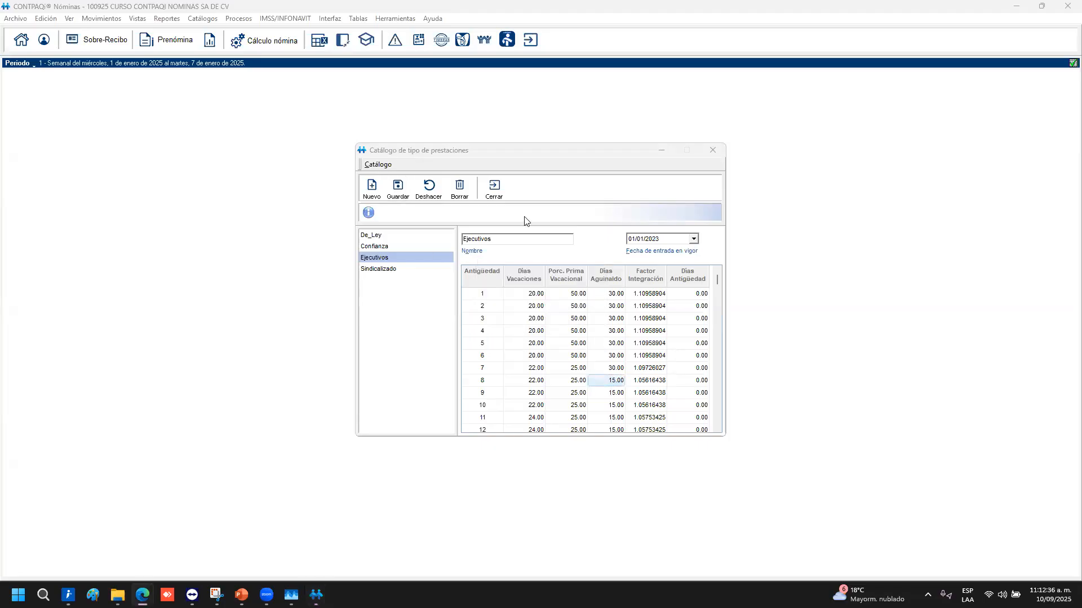
Close the benefit-types catalog and return to the PowerPoint presentation
{"action": "left_click", "coordinate": [493, 192]}
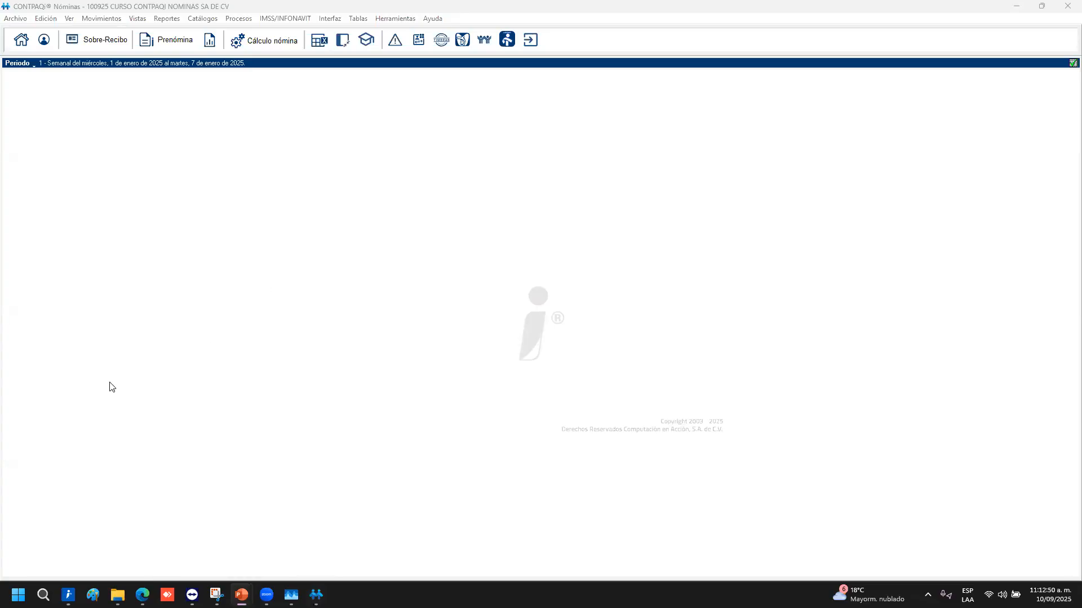
{"action": "left_click", "coordinate": [242, 595]}
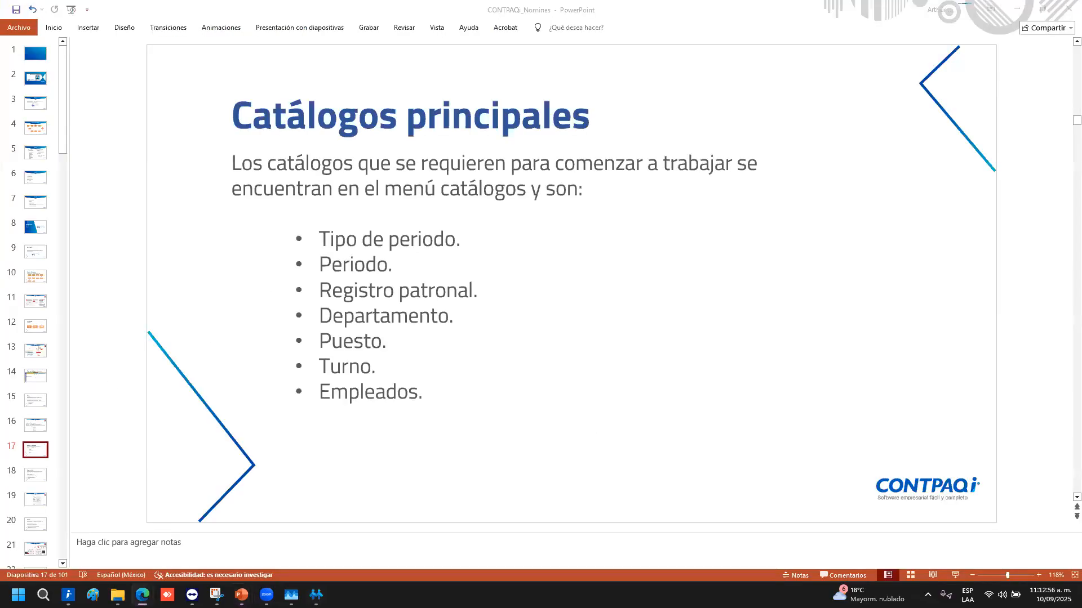
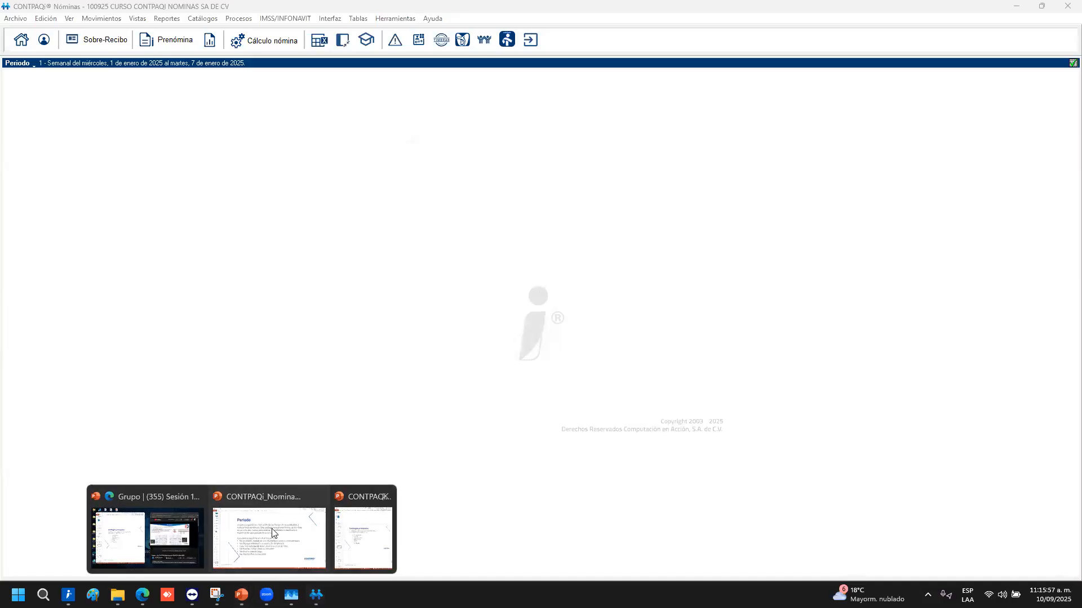
Bring PowerPoint forward and advance to slide 21, the Sunday-to-Saturday rest-day exercise for weekly period 2
{"action": "left_click", "coordinate": [273, 532]}
{"action": "key", "text": "Down"}
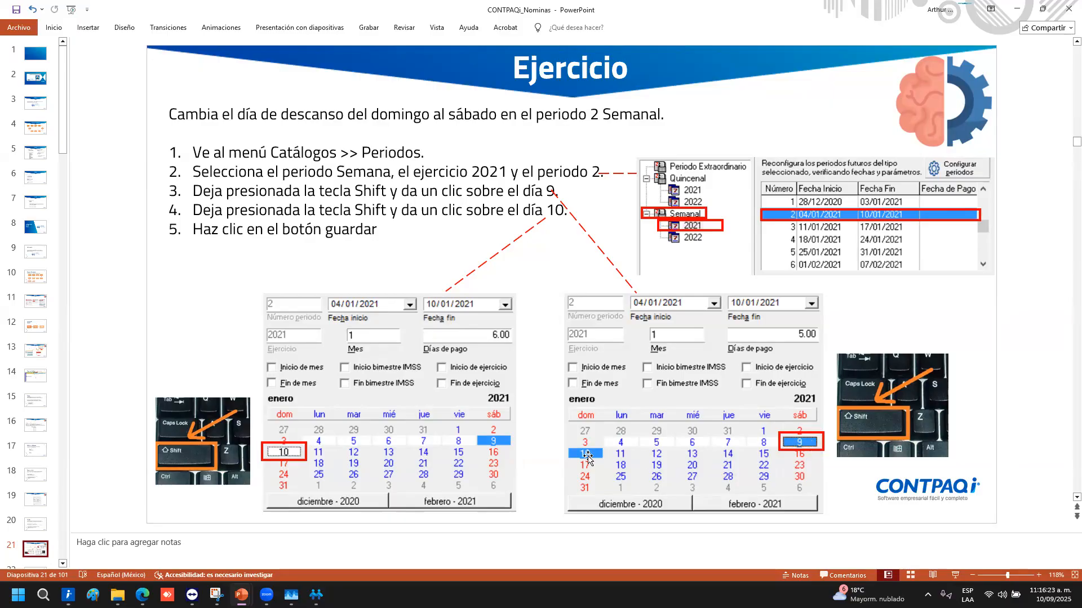
{"action": "left_click", "coordinate": [317, 593]}
In the 2025 weekly period catalog, make Sunday 19 period 3's rest day instead of day 21, and accept saving
{"action": "left_click", "coordinate": [213, 20]}
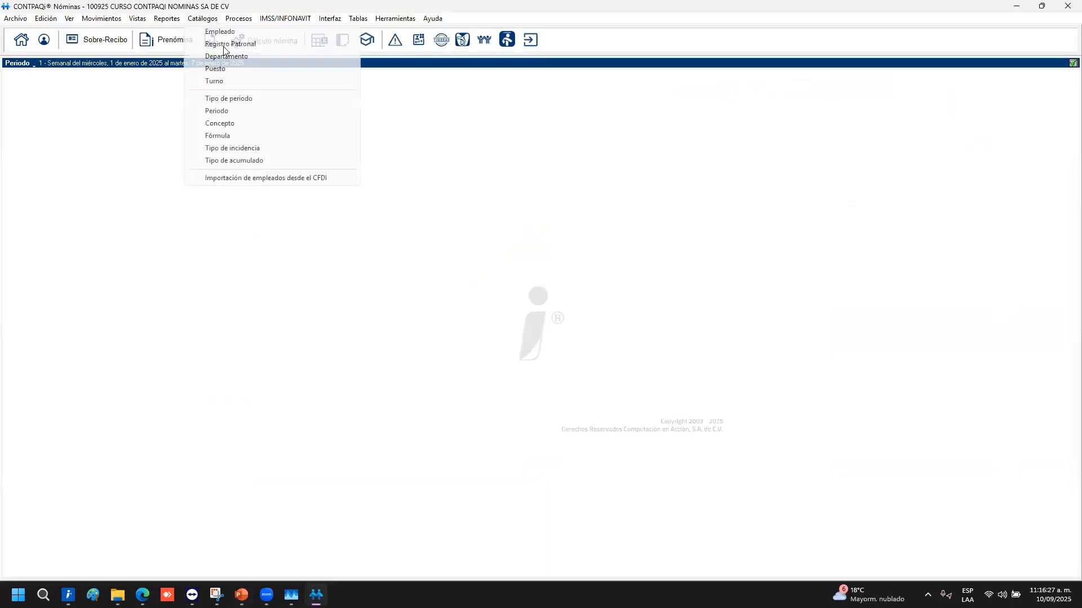
{"action": "left_click", "coordinate": [233, 110]}
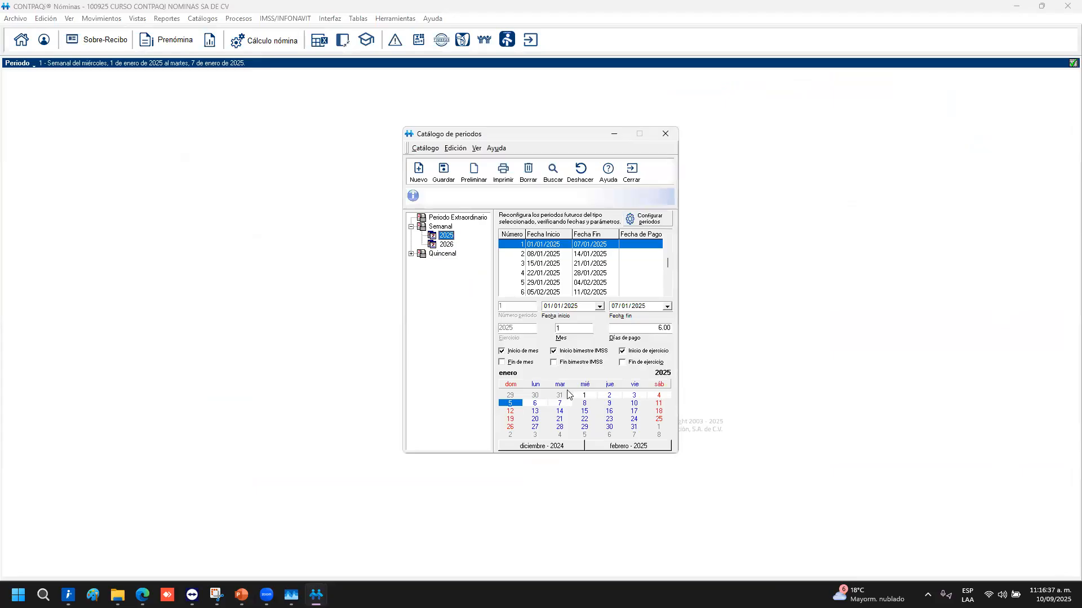
{"action": "left_click", "coordinate": [530, 256]}
{"action": "left_click", "coordinate": [533, 264]}
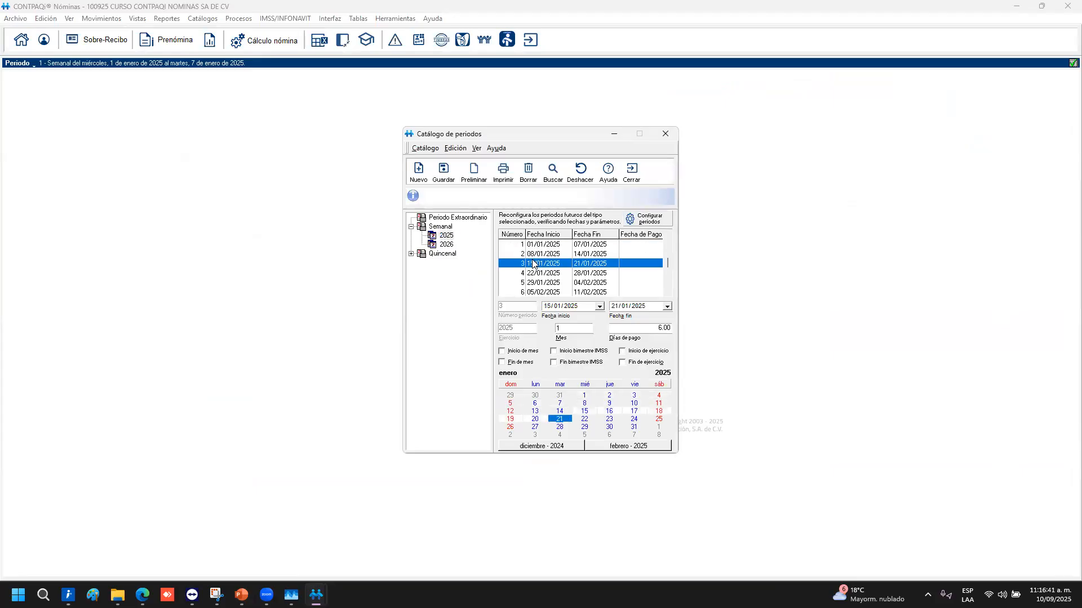
{"action": "left_click", "coordinate": [509, 421]}
{"action": "left_click", "coordinate": [558, 419]}
{"action": "left_click", "coordinate": [537, 272]}
{"action": "left_click", "coordinate": [510, 335]}
Make Sunday 26 period 4's rest day instead of day 28, save, and close the catalog
{"action": "left_click", "coordinate": [548, 275]}
{"action": "left_click", "coordinate": [510, 427]}
{"action": "left_click", "coordinate": [560, 427]}
{"action": "left_click", "coordinate": [451, 175]}
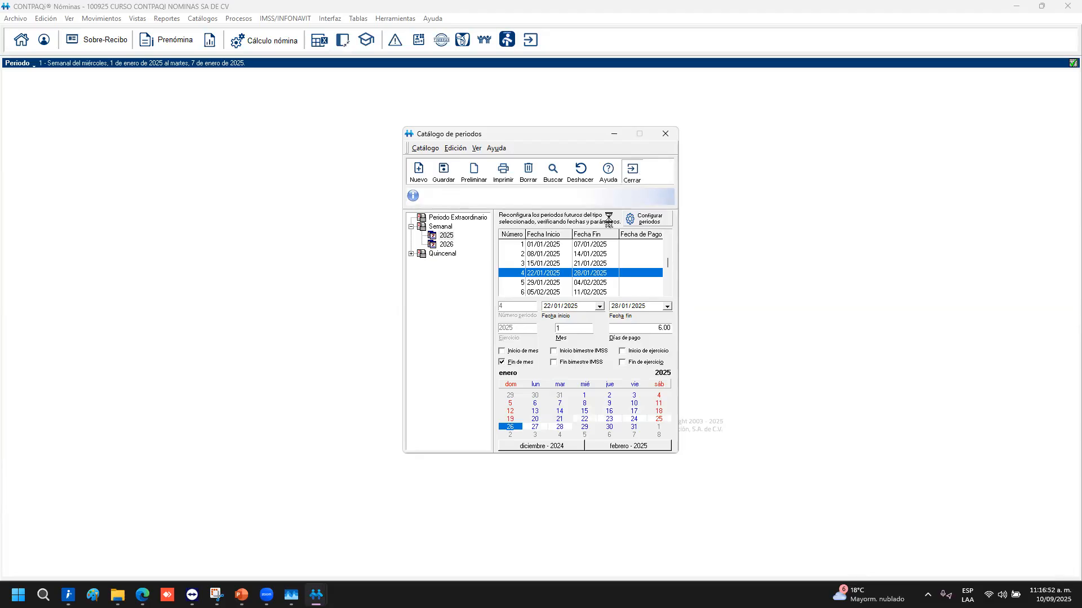
{"action": "left_click", "coordinate": [241, 595]}
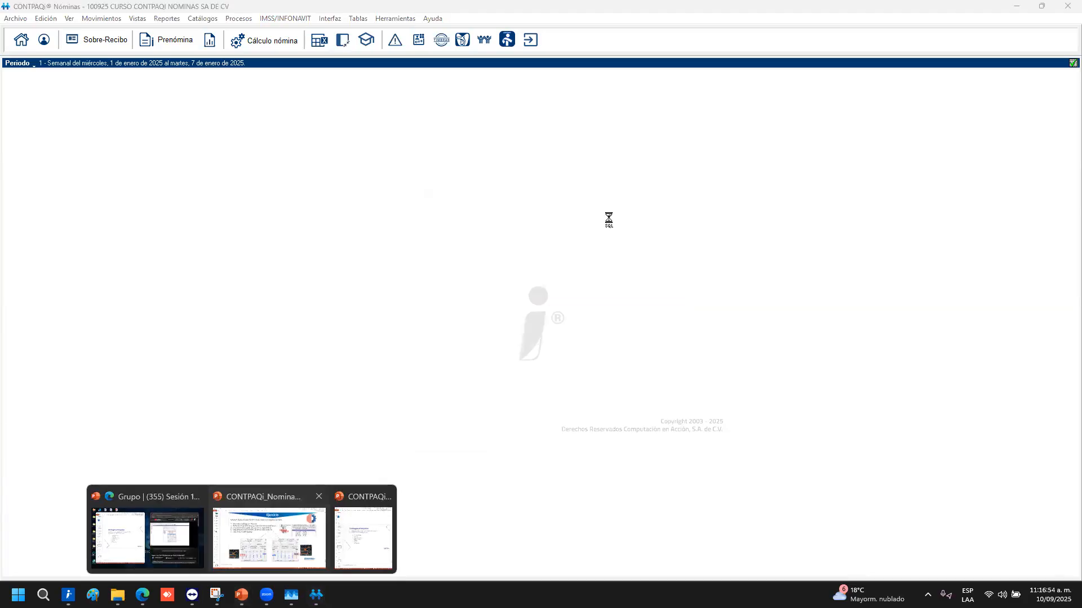
Present slide 22 'Registro patronal', highlighting its description text and title
{"action": "left_click", "coordinate": [269, 538]}
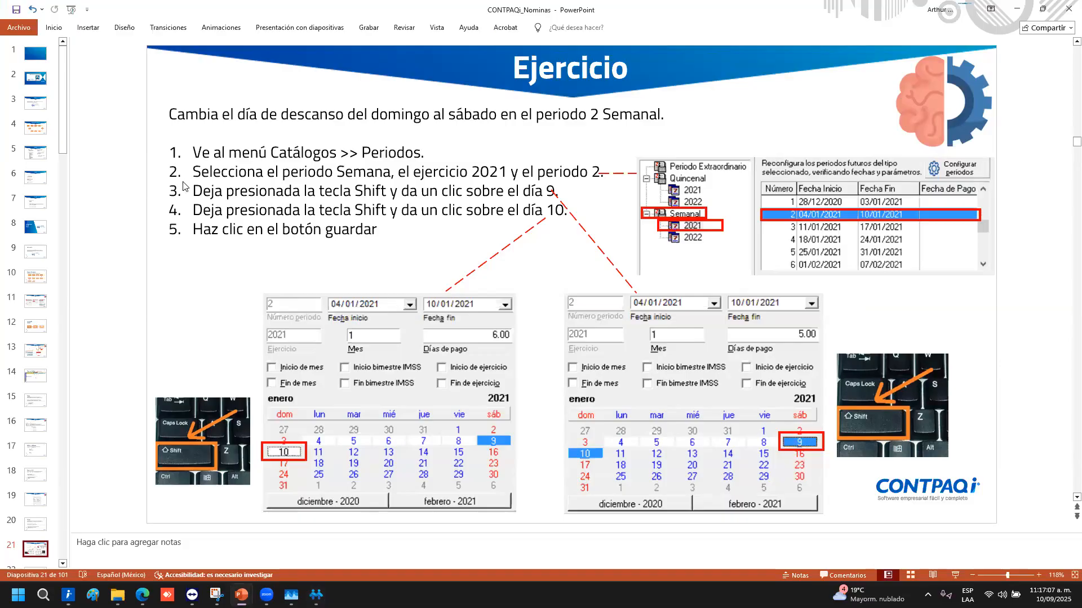
{"action": "left_click", "coordinate": [346, 72]}
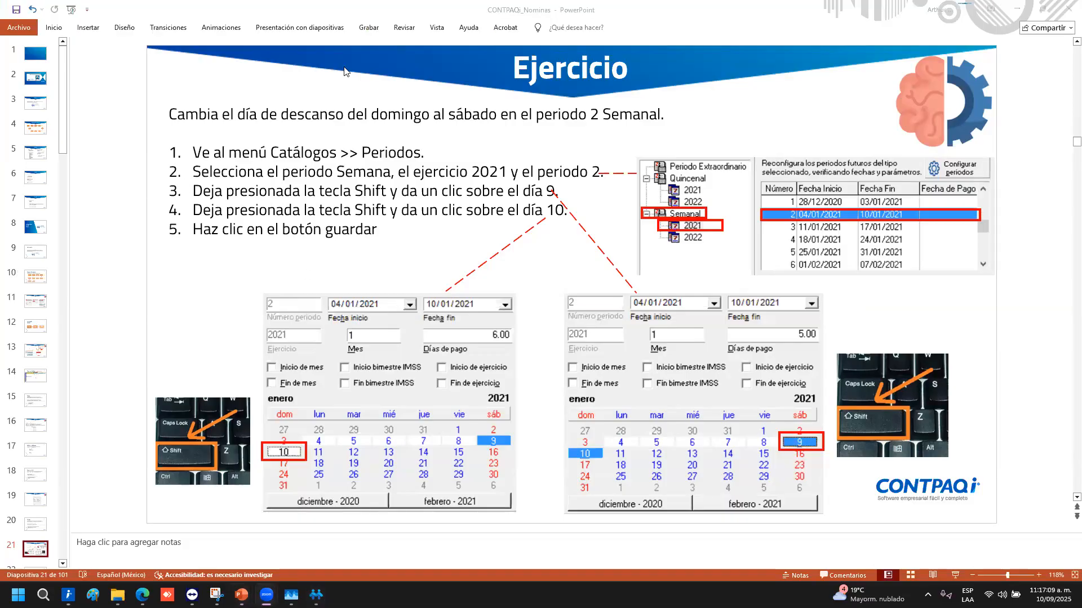
{"action": "left_click", "coordinate": [93, 329]}
{"action": "scroll", "coordinate": [93, 330], "scroll_direction": "down", "scroll_amount": 1}
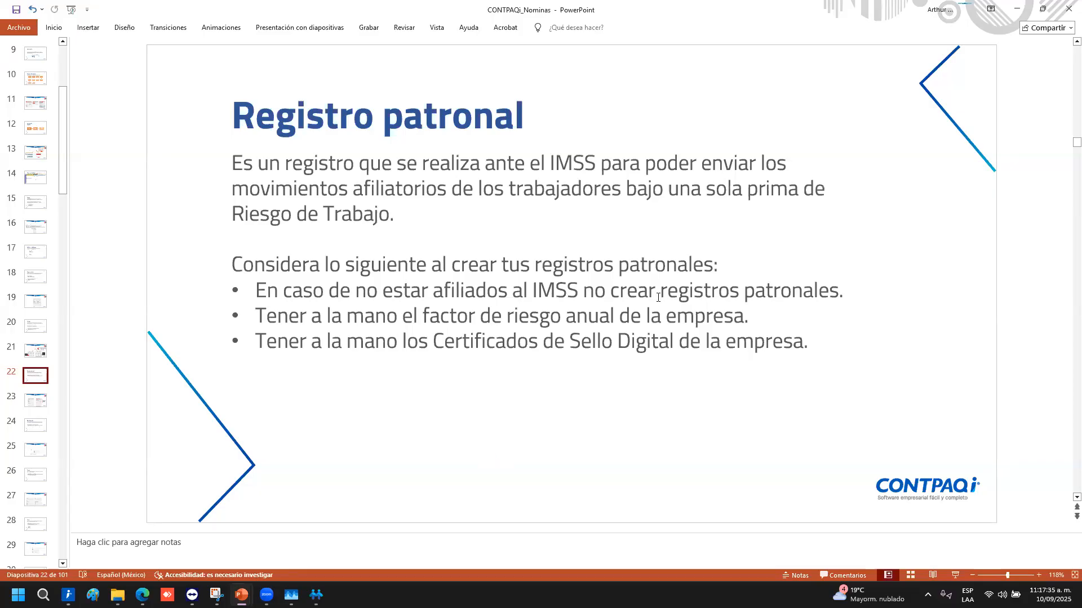
{"action": "mouse_move", "coordinate": [812, 342]}
{"action": "left_mouse_down"}
{"action": "mouse_move", "coordinate": [424, 209]}
{"action": "mouse_move", "coordinate": [399, 191]}
{"action": "left_mouse_up"}
{"action": "left_click", "coordinate": [531, 456]}
{"action": "left_click", "coordinate": [555, 140]}
{"action": "left_click", "coordinate": [420, 433]}
{"action": "left_click", "coordinate": [316, 594]}
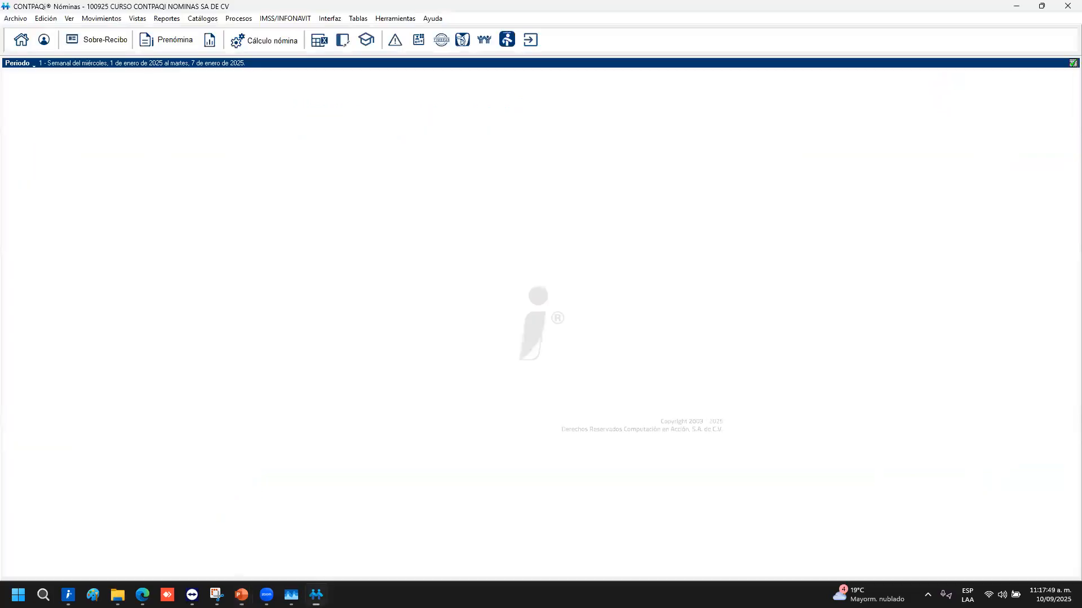
Open the employer registration catalog on the second registration and its 2025 risk factor 0.005
{"action": "left_click", "coordinate": [200, 19]}
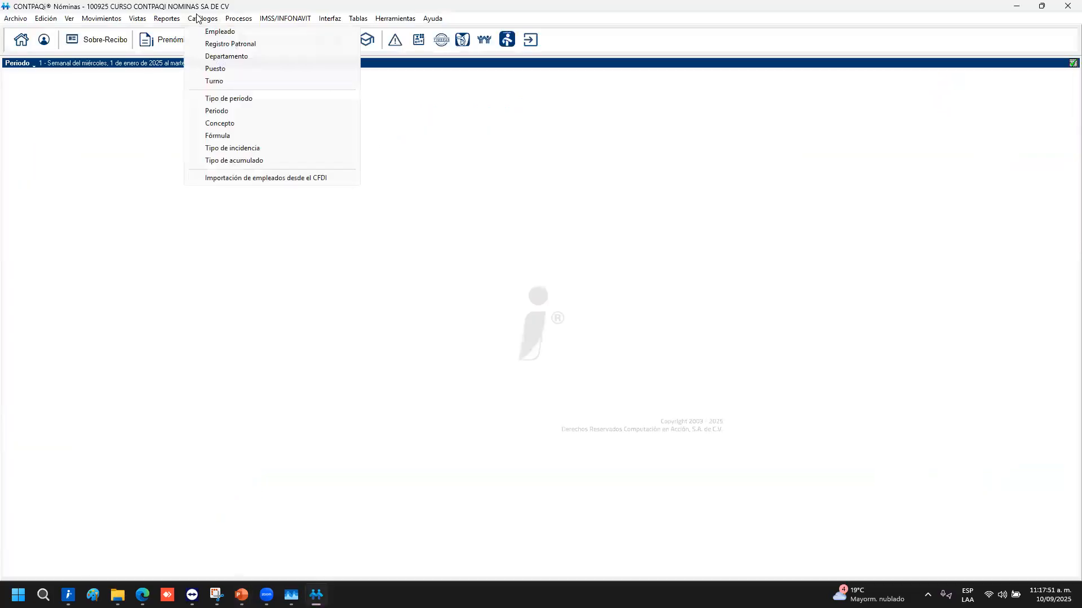
{"action": "left_click", "coordinate": [224, 45]}
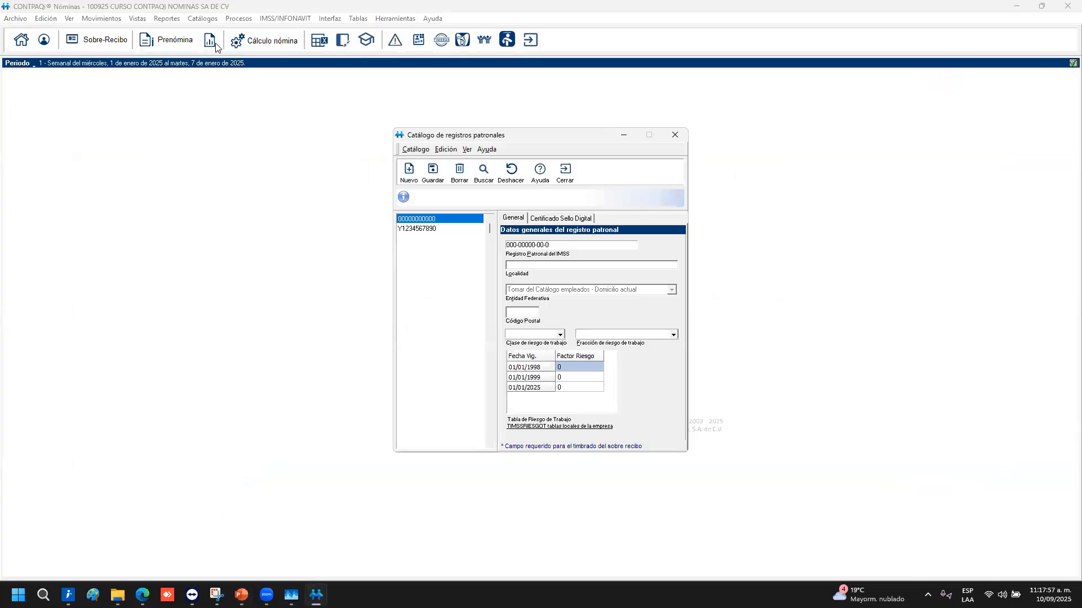
{"action": "left_click", "coordinate": [427, 229]}
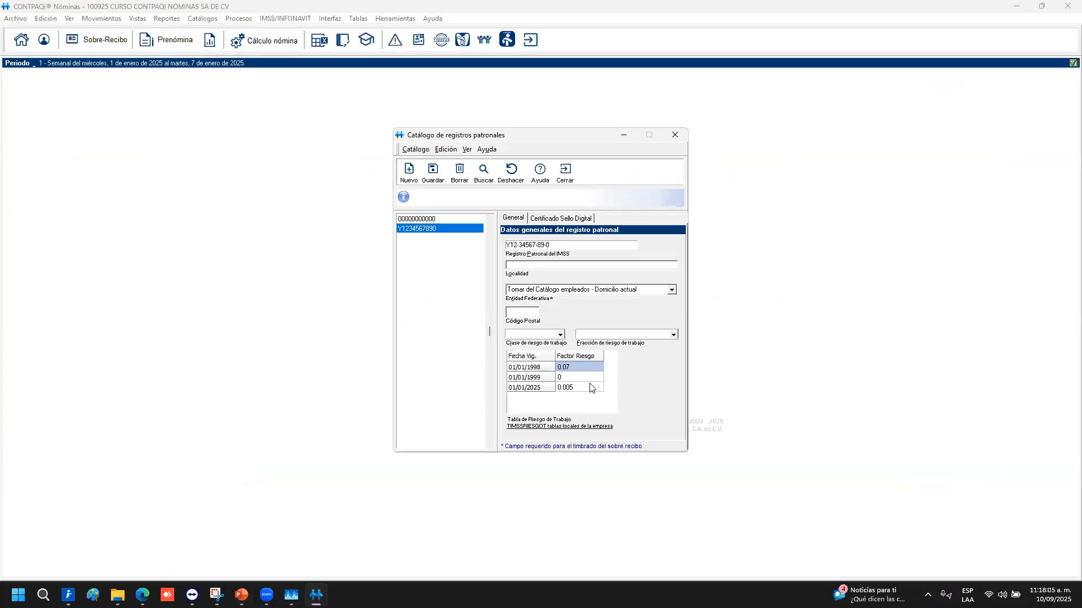
{"action": "left_click", "coordinate": [577, 389]}
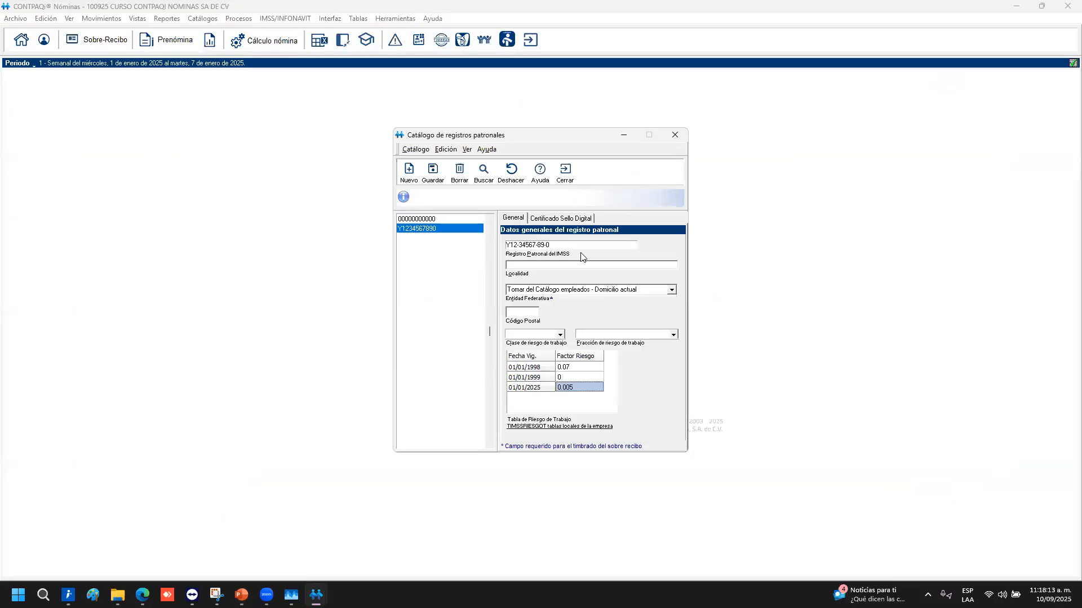
Enter locality CDMX and postal code 11580 for the registration
{"action": "left_click", "coordinate": [555, 266]}
{"action": "type", "text": "11580"}
{"action": "left_click_drag", "start_coordinate": [539, 266], "coordinate": [414, 247]}
{"action": "type", "text": "Ciudad"}
{"action": "key", "text": "BackSpace"}
{"action": "key", "text": "BackSpace"}
{"action": "key", "text": "BackSpace"}
{"action": "key", "text": "BackSpace"}
{"action": "key", "text": "BackSpace"}
{"action": "key", "text": "BackSpace"}
{"action": "type", "text": "CDMX"}
{"action": "key", "text": "Tab"}
{"action": "key", "text": "Tab"}
{"action": "type", "text": "11580"}
{"action": "key", "text": "Tab"}
Review the work risk classes and the TIMSSRIESGOT risk factor table, then show the CSD certificate fields
{"action": "left_click", "coordinate": [560, 335]}
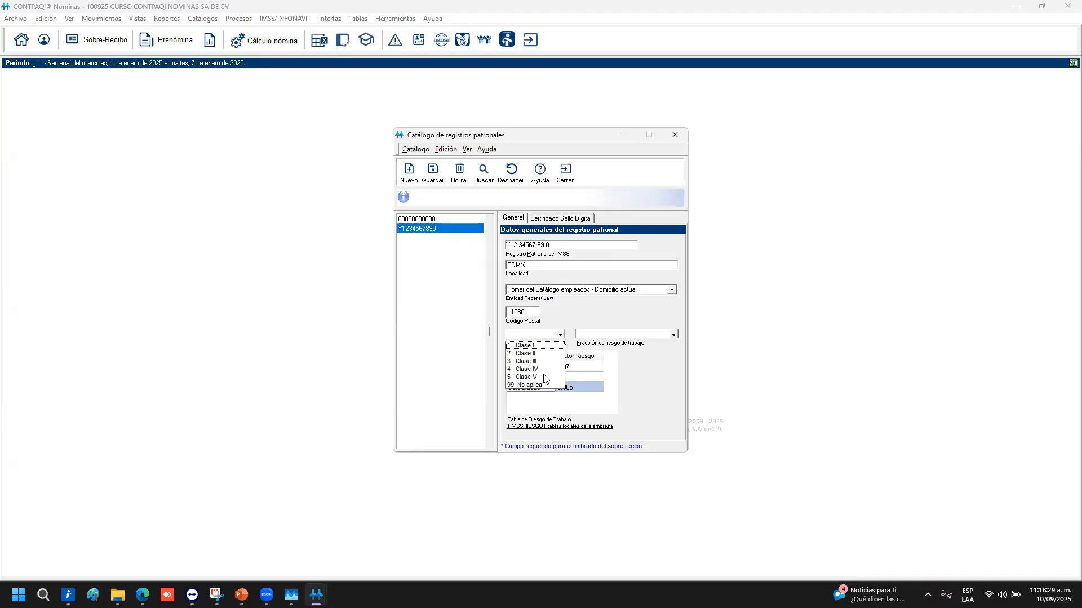
{"action": "left_click", "coordinate": [651, 381]}
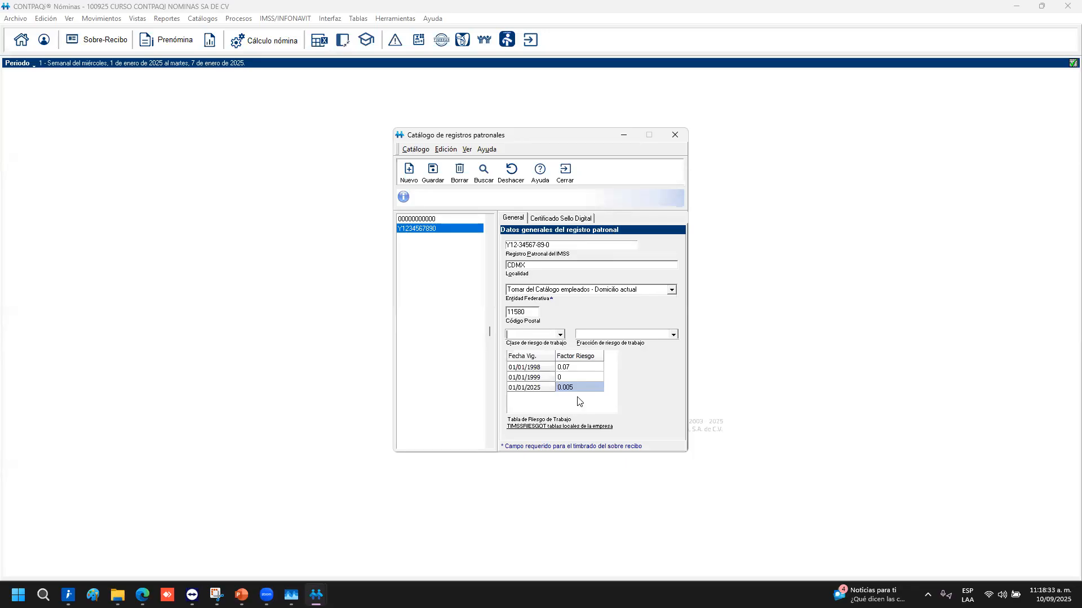
{"action": "left_click", "coordinate": [529, 430]}
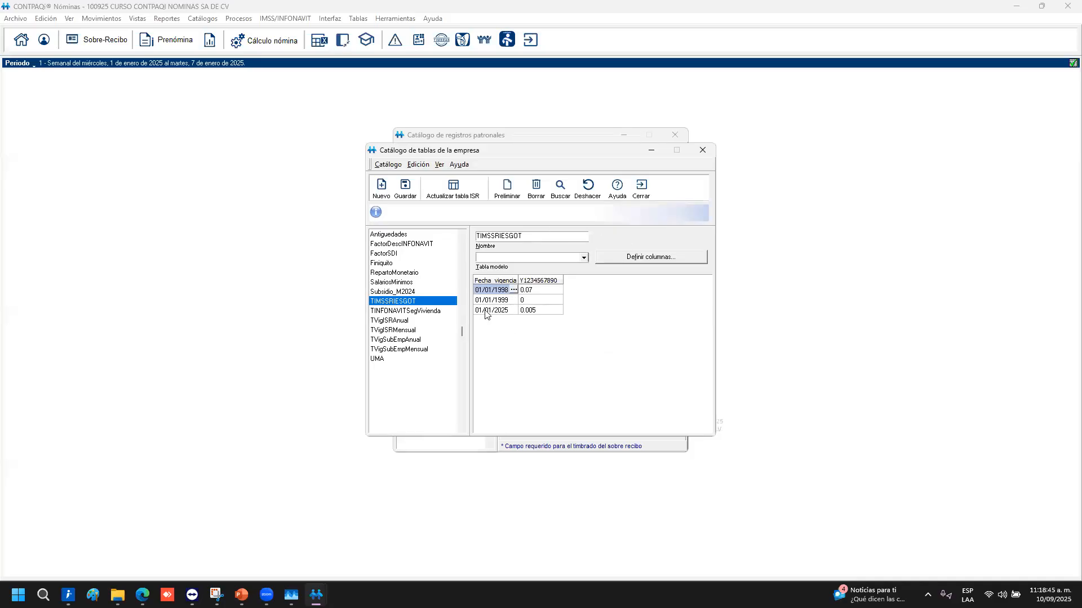
{"action": "left_click", "coordinate": [642, 188]}
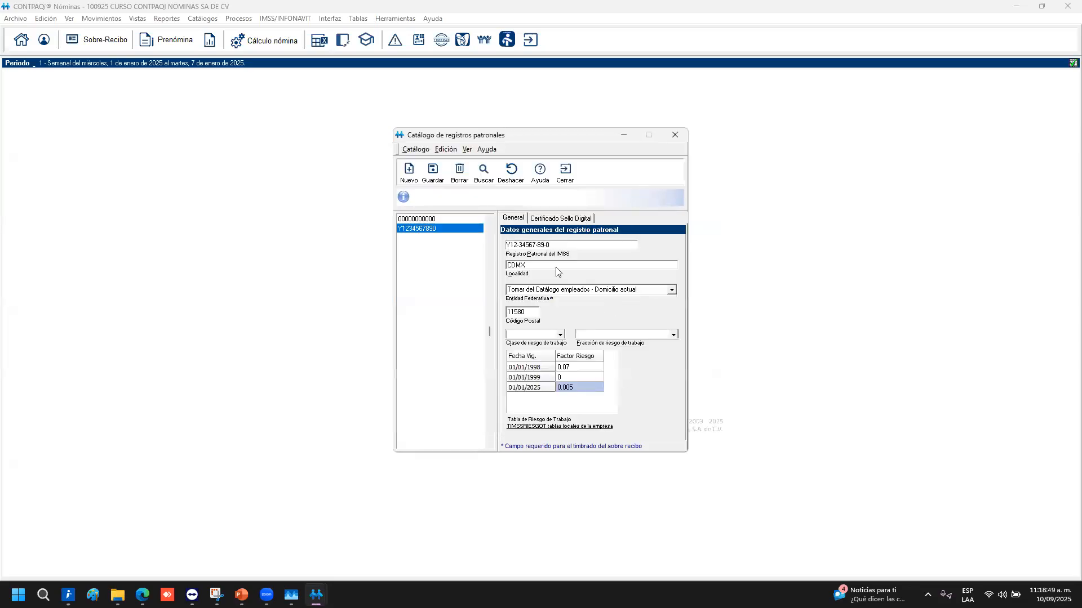
{"action": "left_click", "coordinate": [549, 219]}
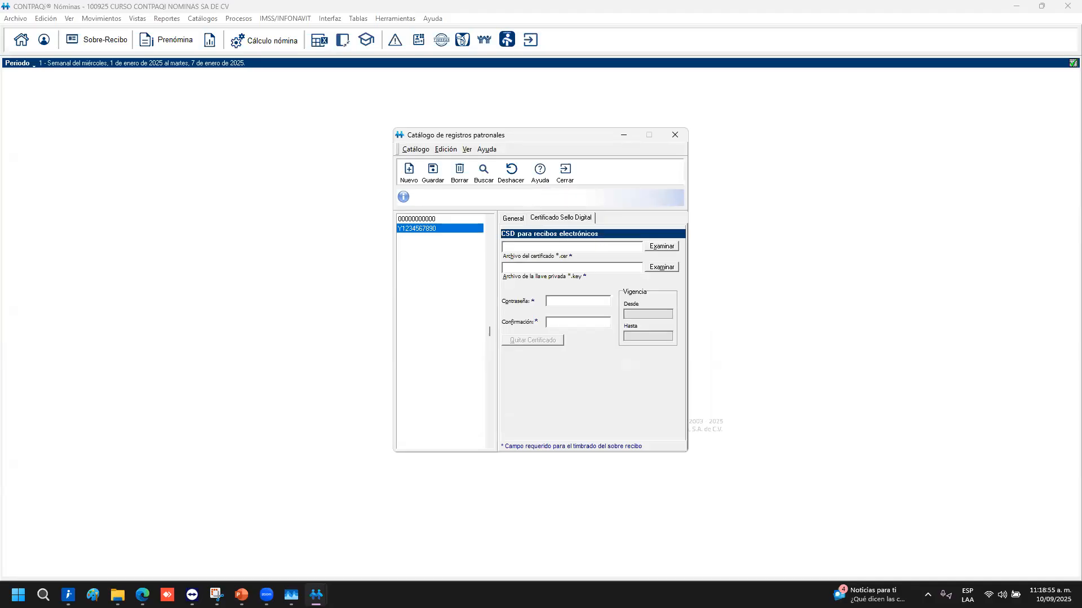
Load the CSD_Sucursal_1 .cer certificate from the desktop TALLER NOMINAS\CSD_EKU9003173C9 folder
{"action": "left_click", "coordinate": [662, 246]}
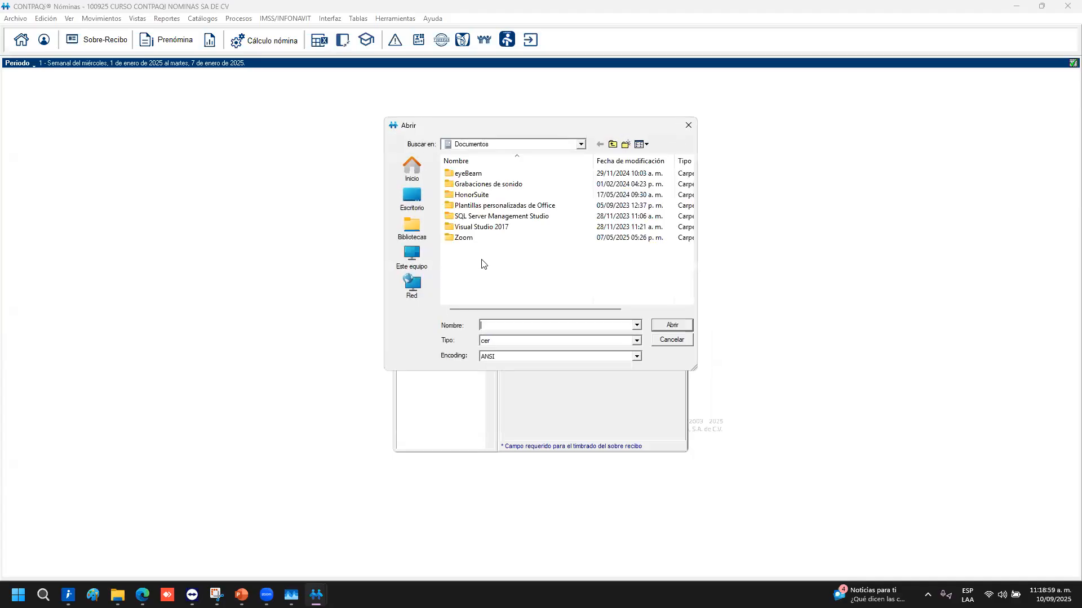
{"action": "left_click", "coordinate": [414, 195]}
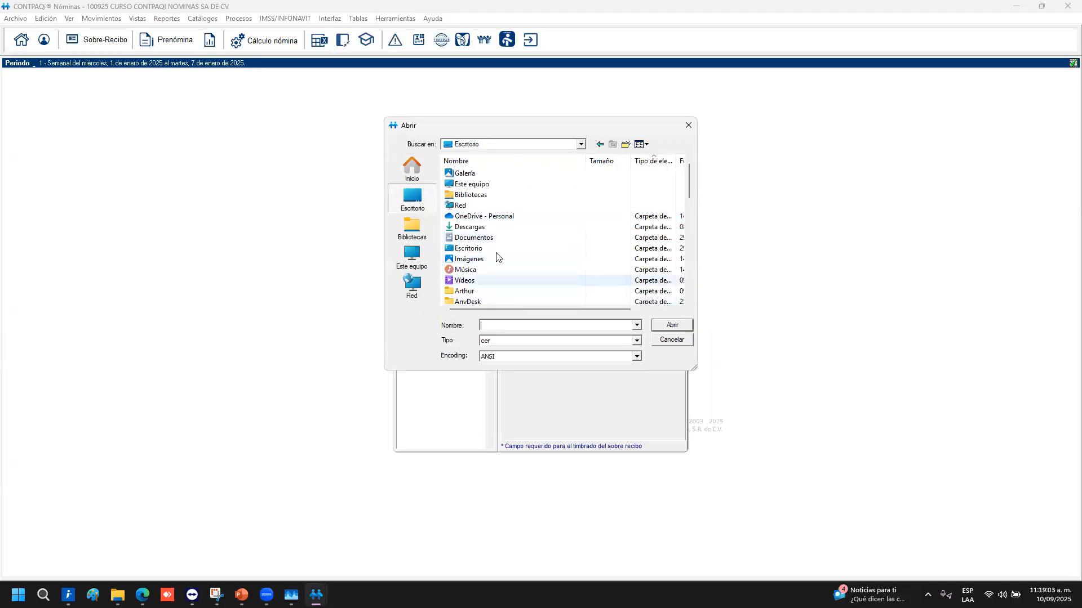
{"action": "scroll", "coordinate": [496, 258], "scroll_direction": "down", "scroll_amount": 5}
{"action": "double_click", "coordinate": [484, 282]}
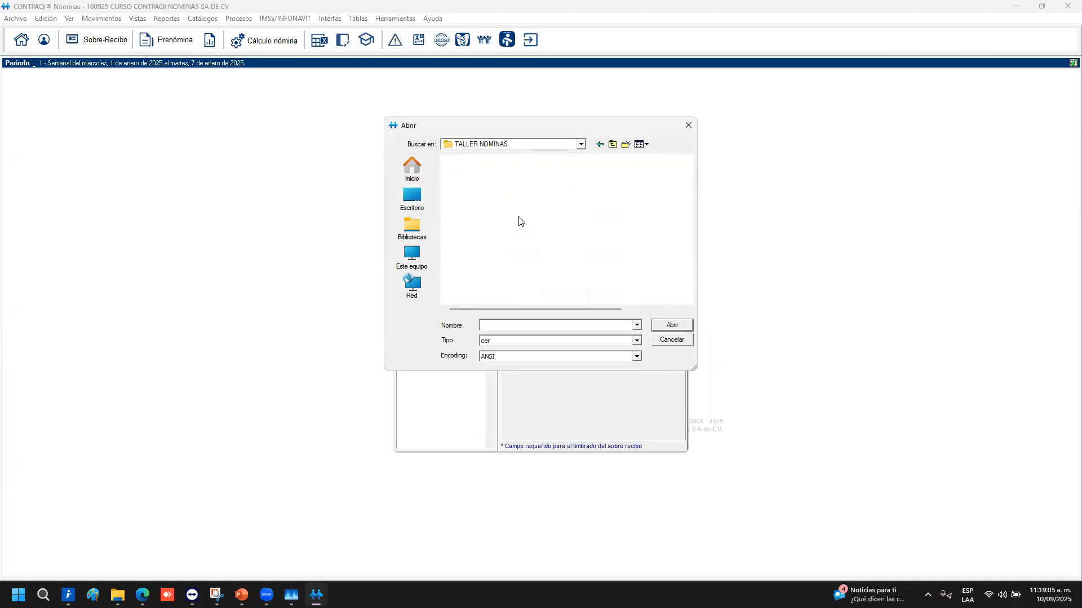
{"action": "double_click", "coordinate": [488, 192]}
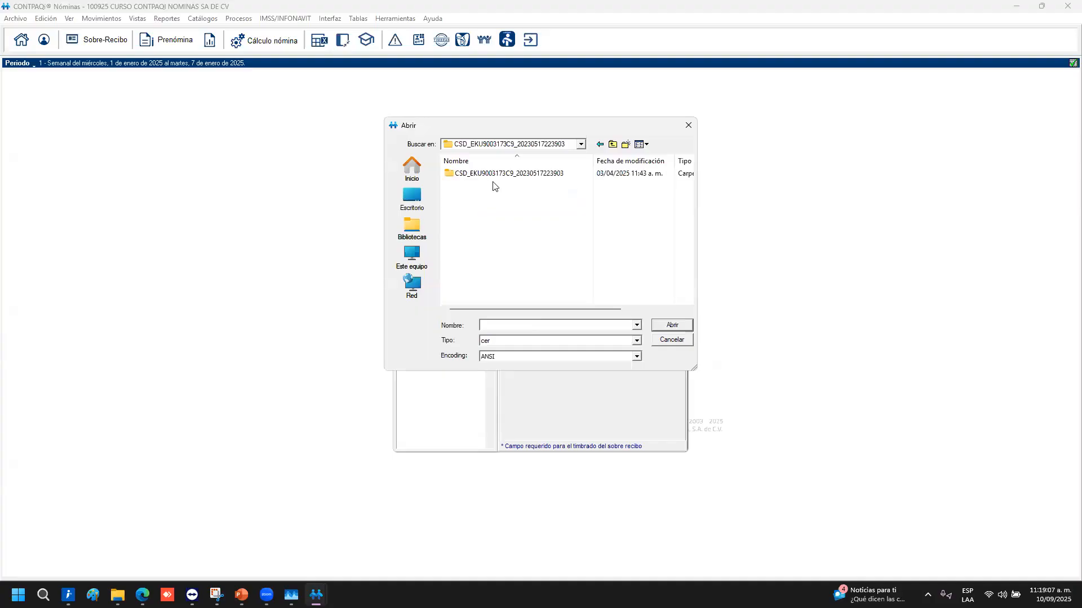
{"action": "double_click", "coordinate": [491, 174]}
{"action": "left_click", "coordinate": [480, 172]}
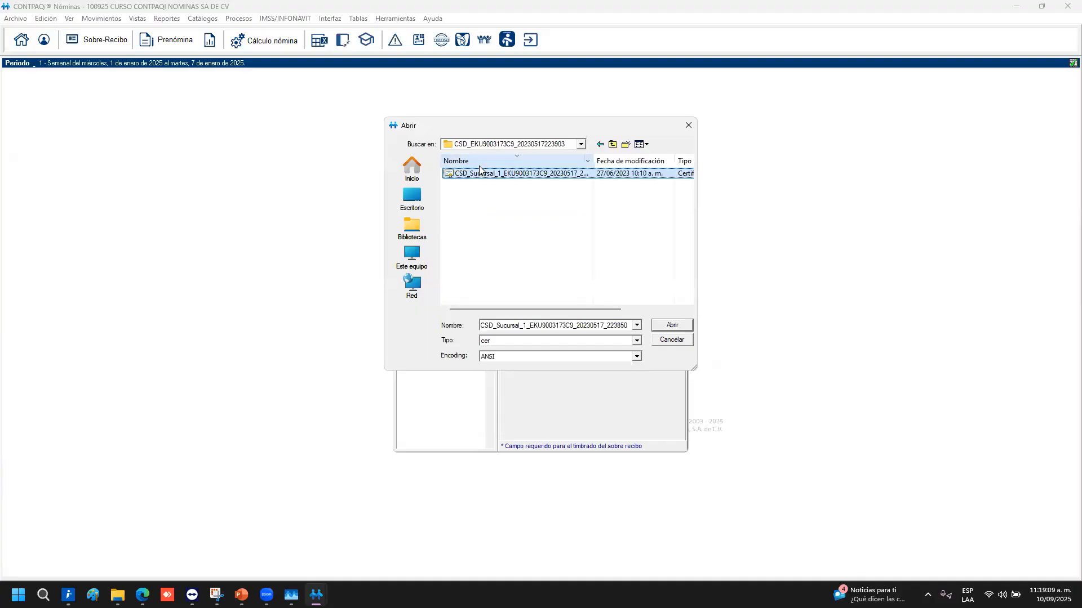
{"action": "double_click", "coordinate": [480, 173]}
Reselect the CSD_Sucursal_1 certificate from C:\Compac's test certificates, Personas Morales, EKU9003173C9 folder
{"action": "left_click", "coordinate": [662, 246]}
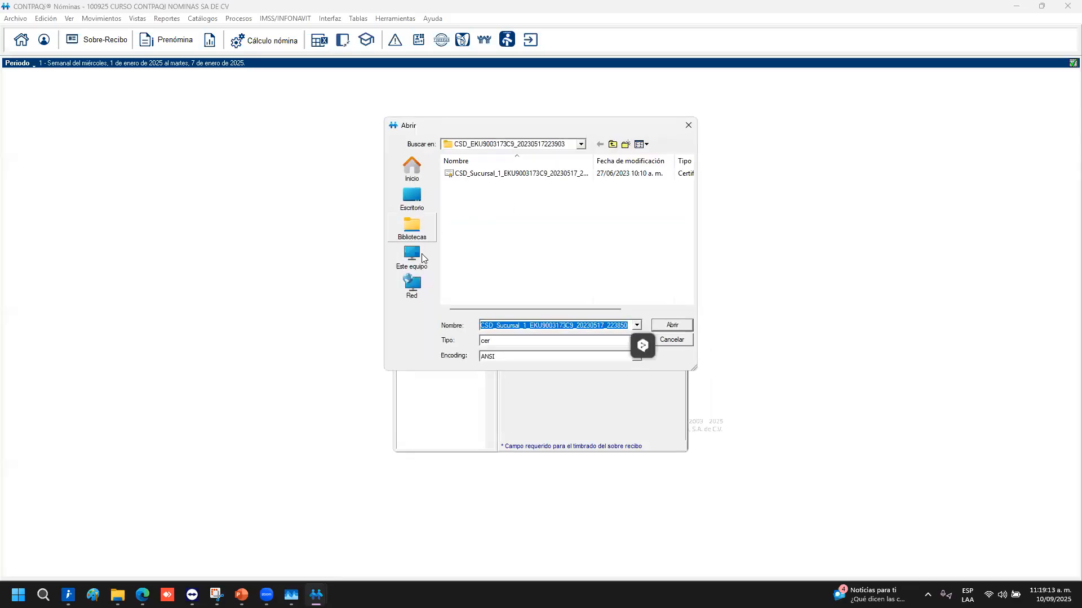
{"action": "left_click", "coordinate": [422, 254]}
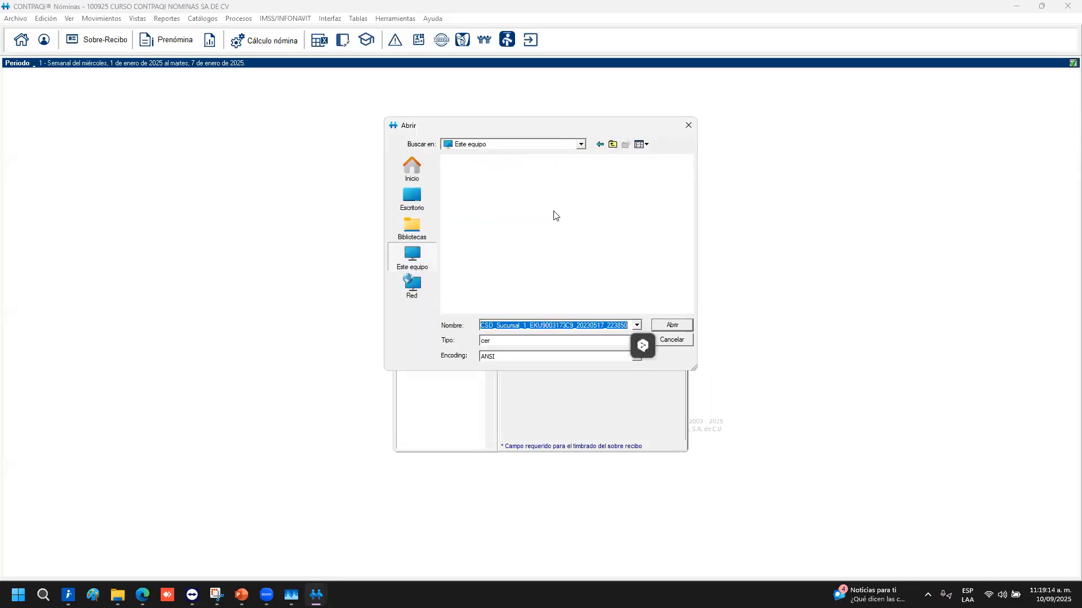
{"action": "double_click", "coordinate": [543, 172]}
{"action": "left_click", "coordinate": [465, 218]}
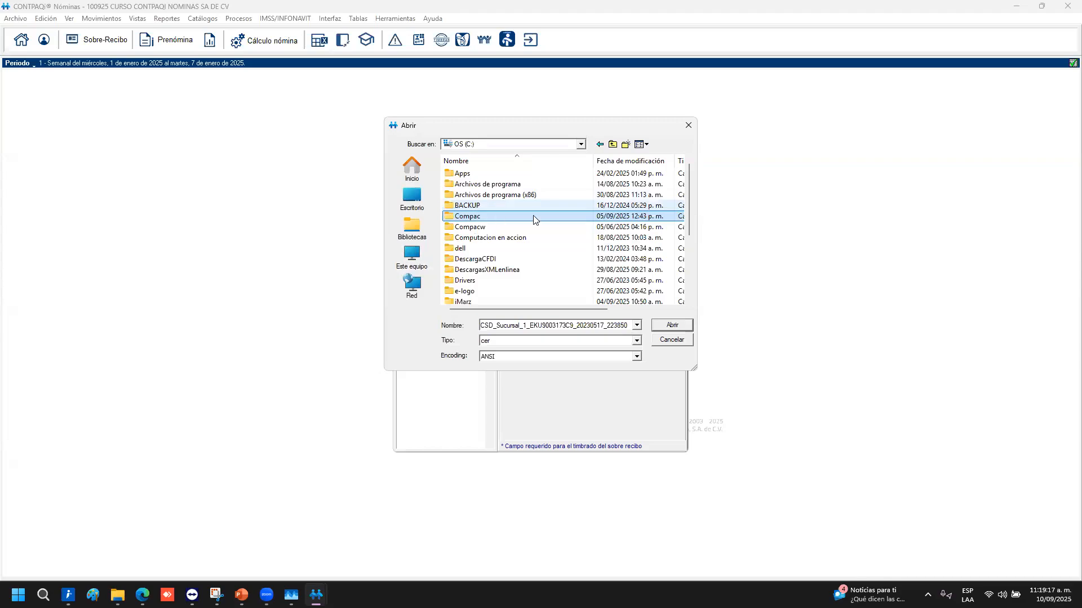
{"action": "double_click", "coordinate": [533, 220]}
{"action": "key", "text": "Down"}
{"action": "key", "text": "Down"}
{"action": "key", "text": "Down"}
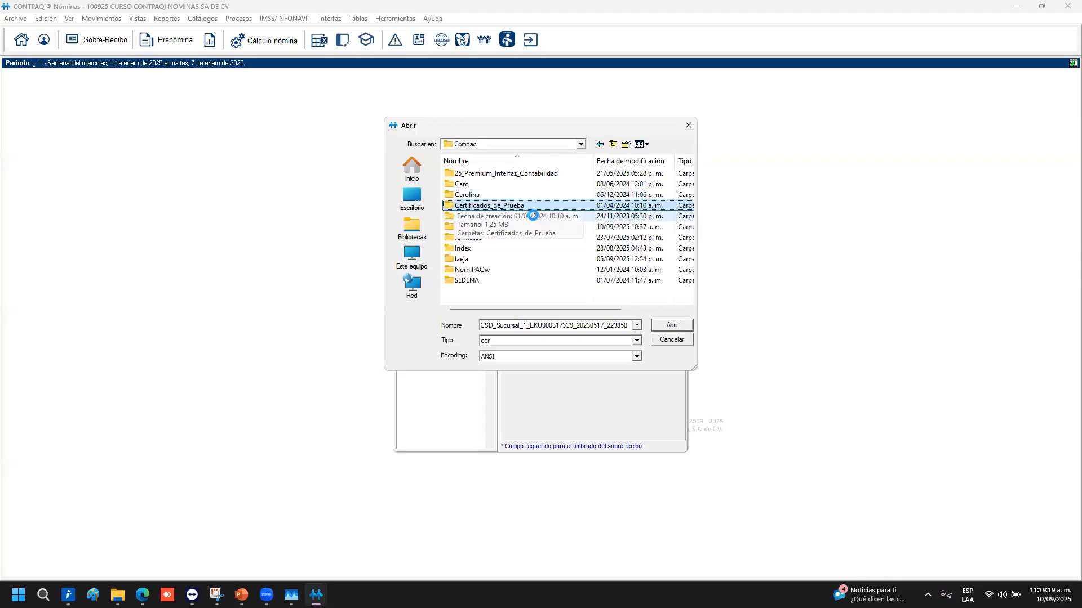
{"action": "key", "text": "Return"}
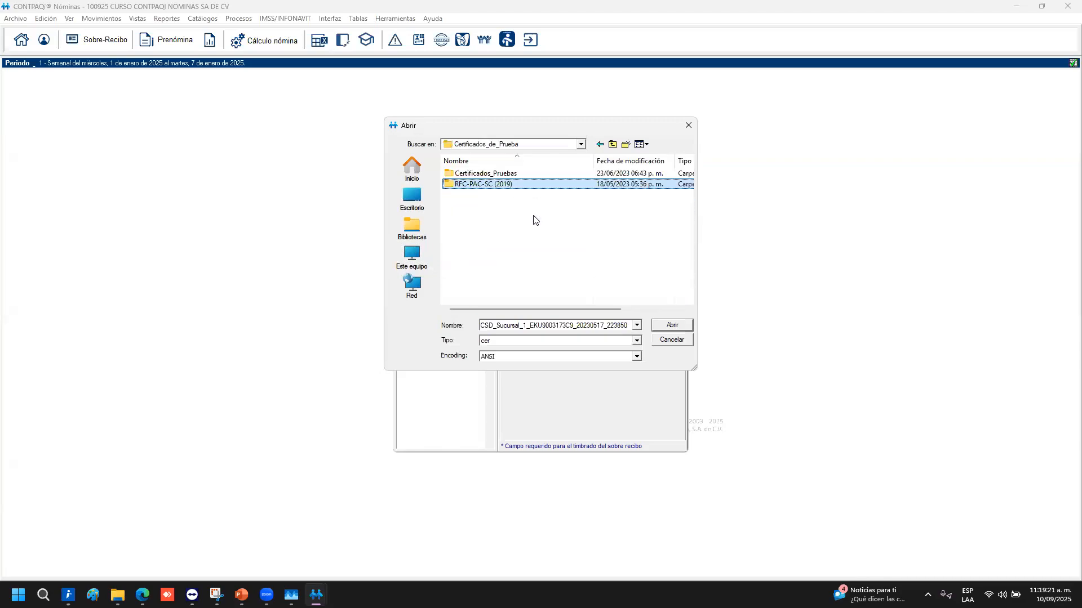
{"action": "key", "text": "Up"}
{"action": "key", "text": "Return"}
{"action": "key", "text": "Down"}
{"action": "key", "text": "Down"}
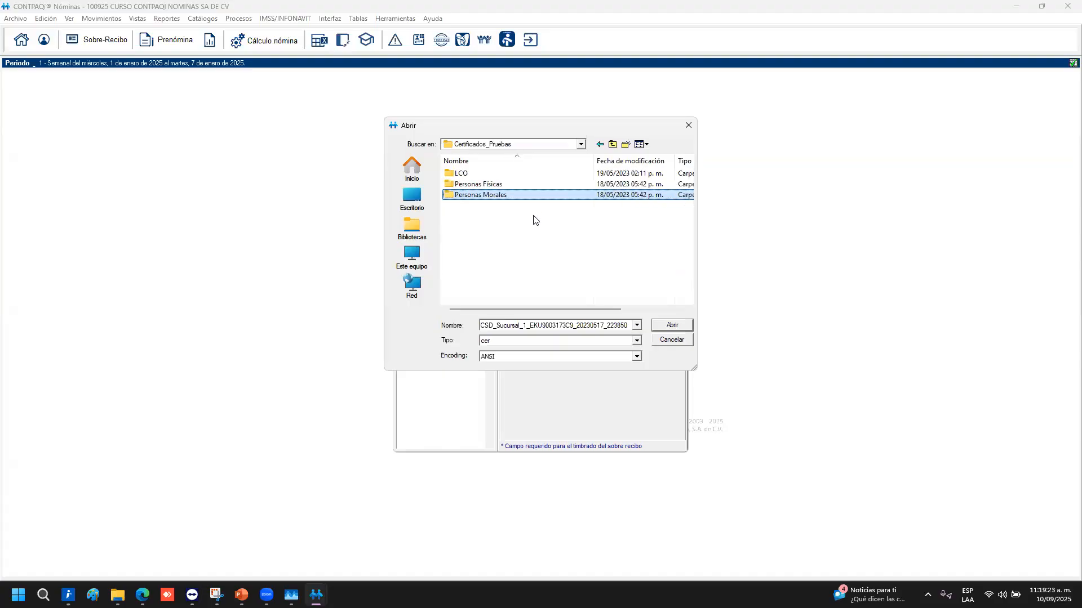
{"action": "key", "text": "Return"}
{"action": "key", "text": "Down"}
{"action": "key", "text": "Down"}
{"action": "key", "text": "Down"}
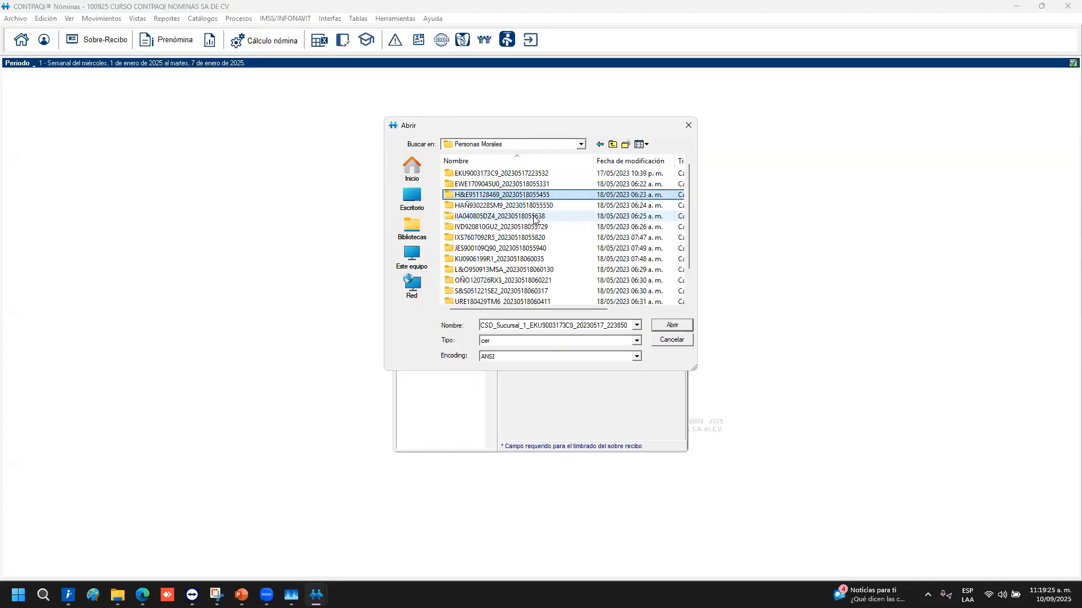
{"action": "key", "text": "Up"}
{"action": "key", "text": "Up"}
{"action": "key", "text": "Up"}
{"action": "key", "text": "Return"}
{"action": "key", "text": "Down"}
{"action": "key", "text": "Up"}
{"action": "key", "text": "Return"}
{"action": "key", "text": "Down"}
{"action": "key", "text": "Return"}
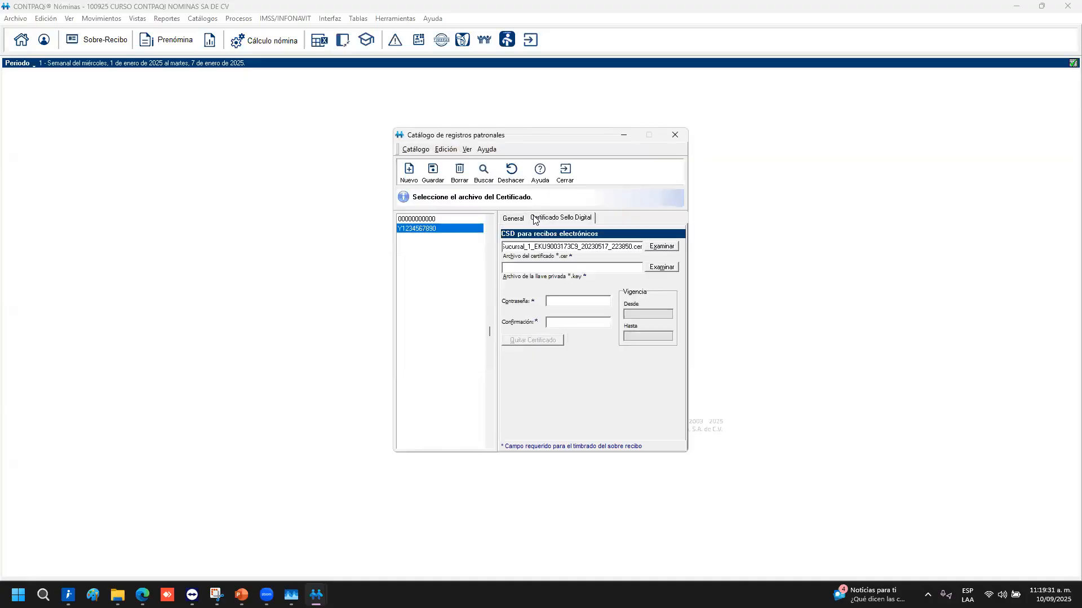
Attach the .key private key and enter the certificate password and its confirmation
{"action": "left_click", "coordinate": [663, 268]}
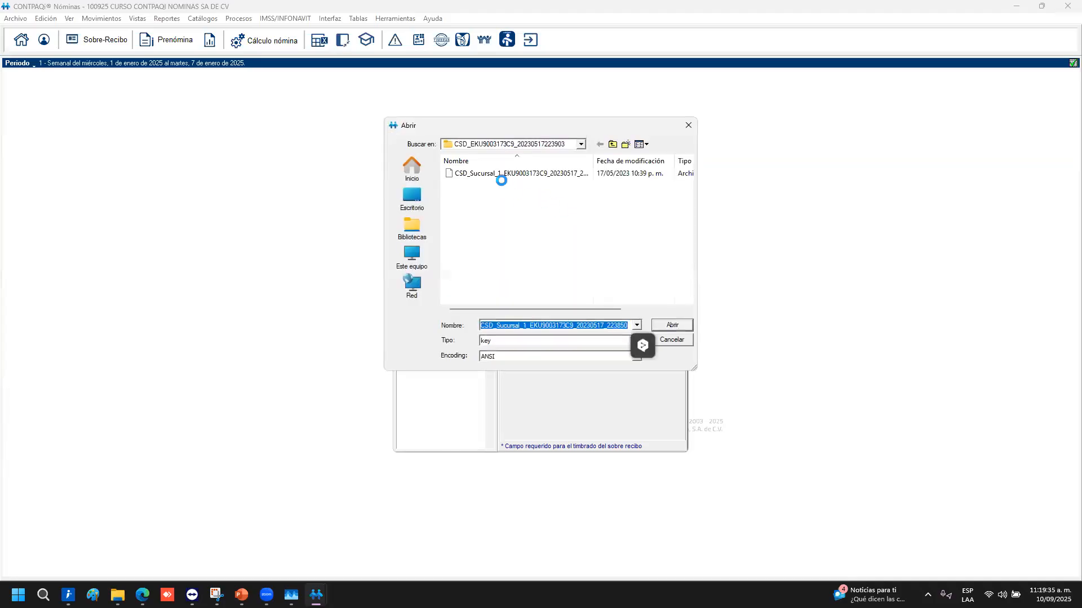
{"action": "double_click", "coordinate": [484, 174]}
{"action": "left_click", "coordinate": [566, 303]}
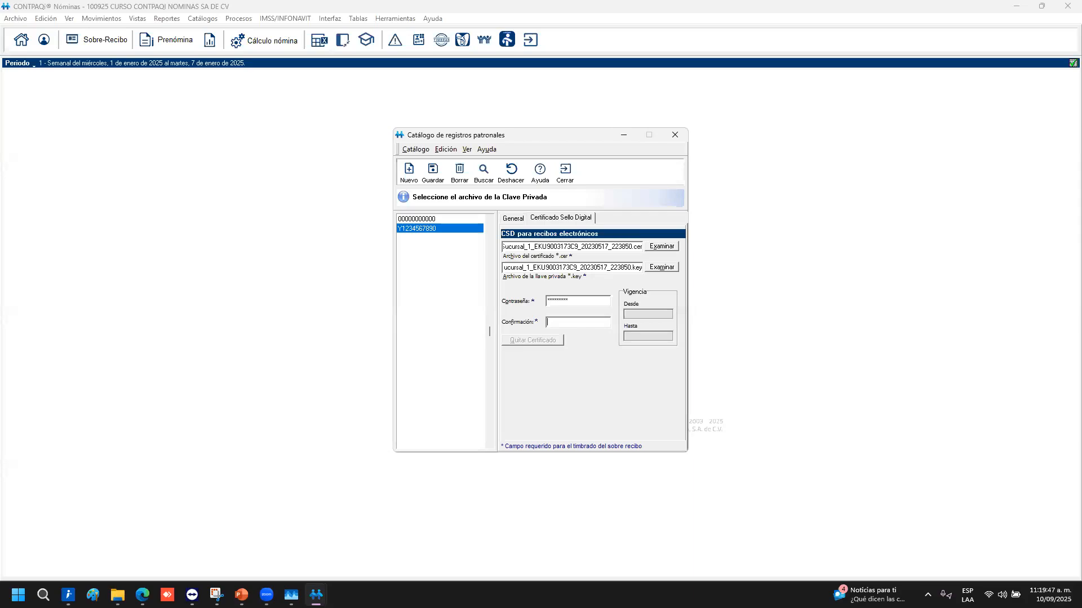
{"action": "left_click", "coordinate": [563, 322]}
After saving fails for a missing risk class, set work risk class Clase I and fraction 841
{"action": "left_click", "coordinate": [437, 173]}
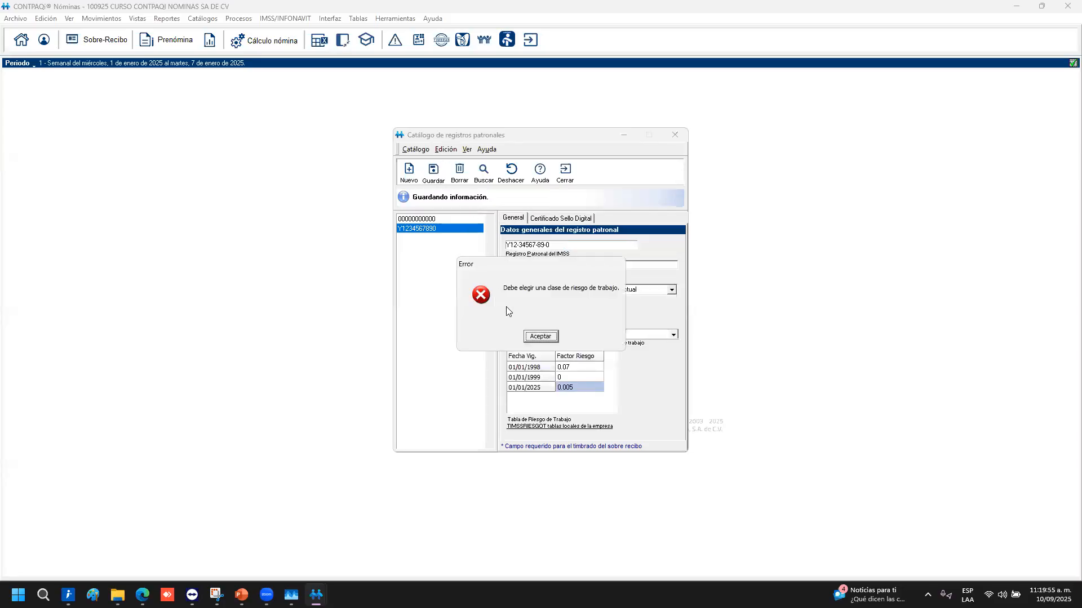
{"action": "left_click", "coordinate": [538, 335]}
{"action": "left_click", "coordinate": [538, 335]}
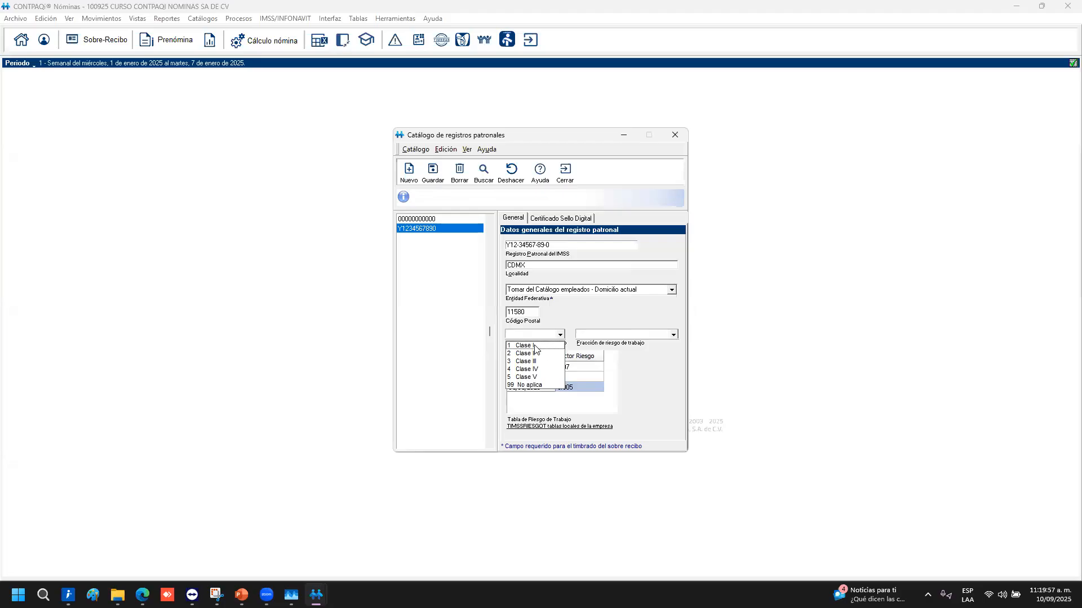
{"action": "left_click", "coordinate": [538, 345]}
{"action": "left_click", "coordinate": [674, 335]}
{"action": "scroll", "coordinate": [630, 375], "scroll_direction": "down", "scroll_amount": 8}
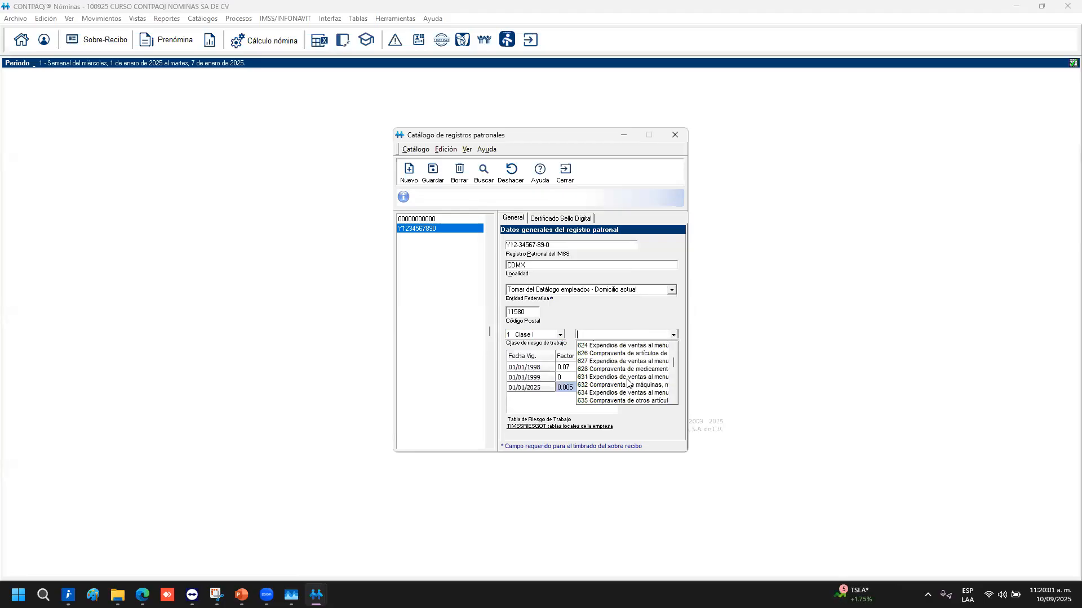
{"action": "scroll", "coordinate": [629, 383], "scroll_direction": "down", "scroll_amount": 2}
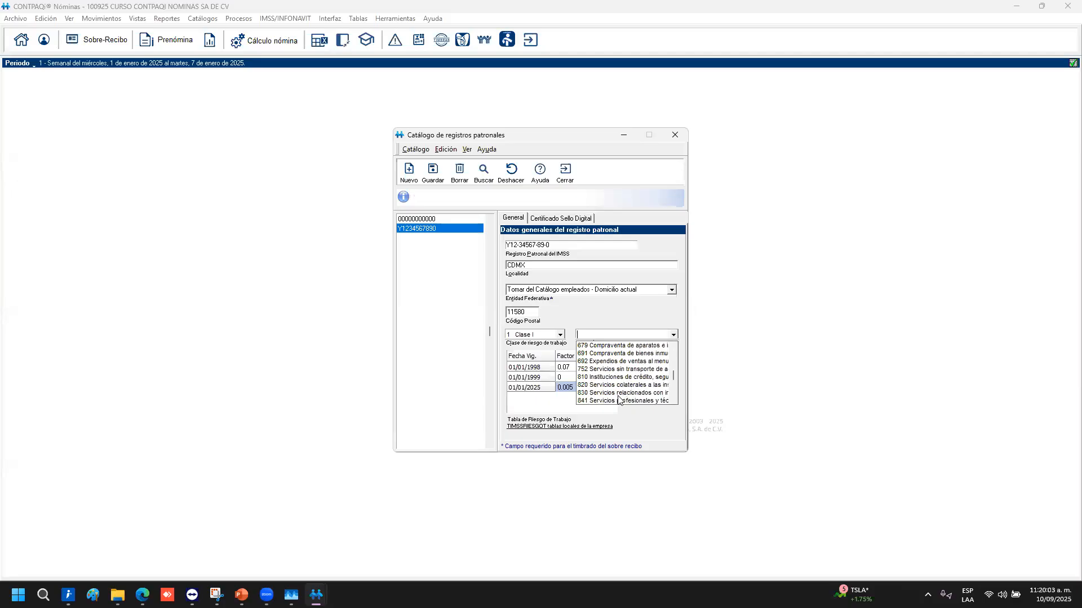
{"action": "left_click", "coordinate": [624, 403]}
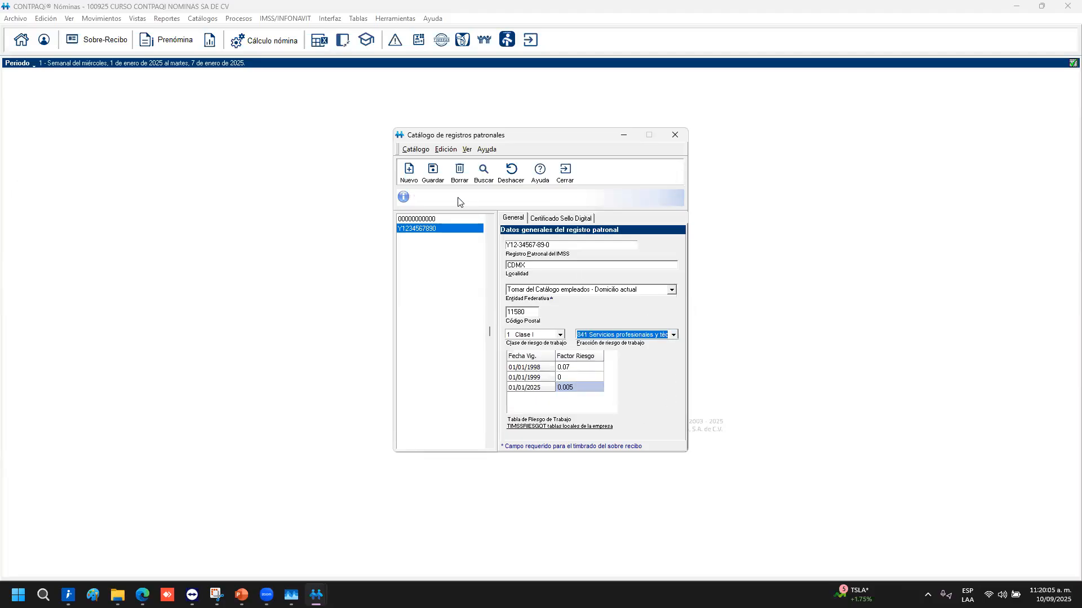
Save the registration, registering the CSD valid 17/05/2023–17/05/2027, and close the catalog
{"action": "left_click", "coordinate": [587, 219]}
{"action": "left_click", "coordinate": [433, 170]}
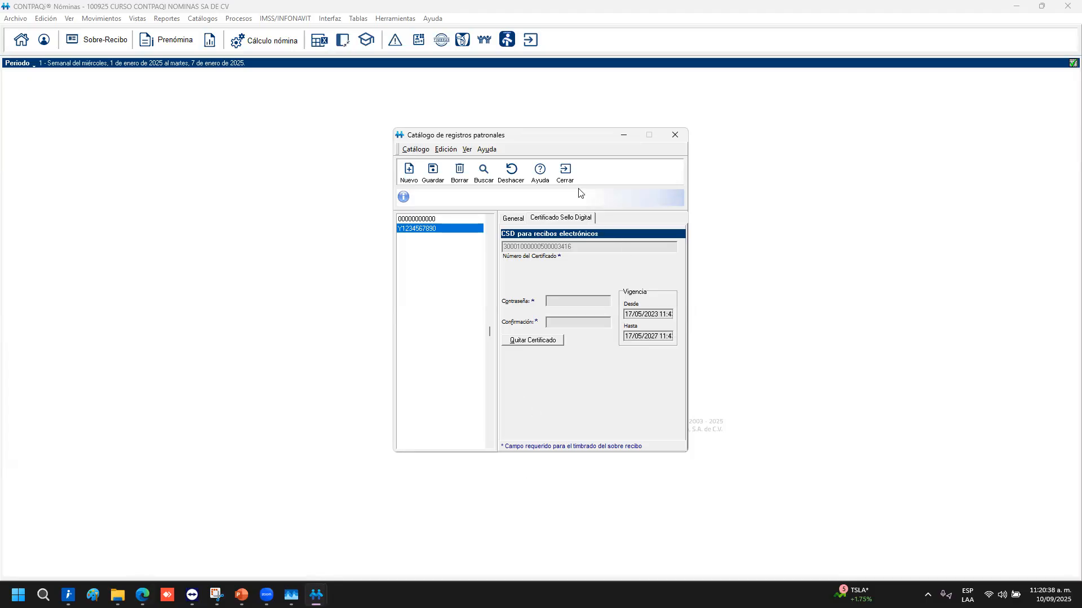
{"action": "left_click", "coordinate": [564, 171]}
{"action": "left_click", "coordinate": [142, 594]}
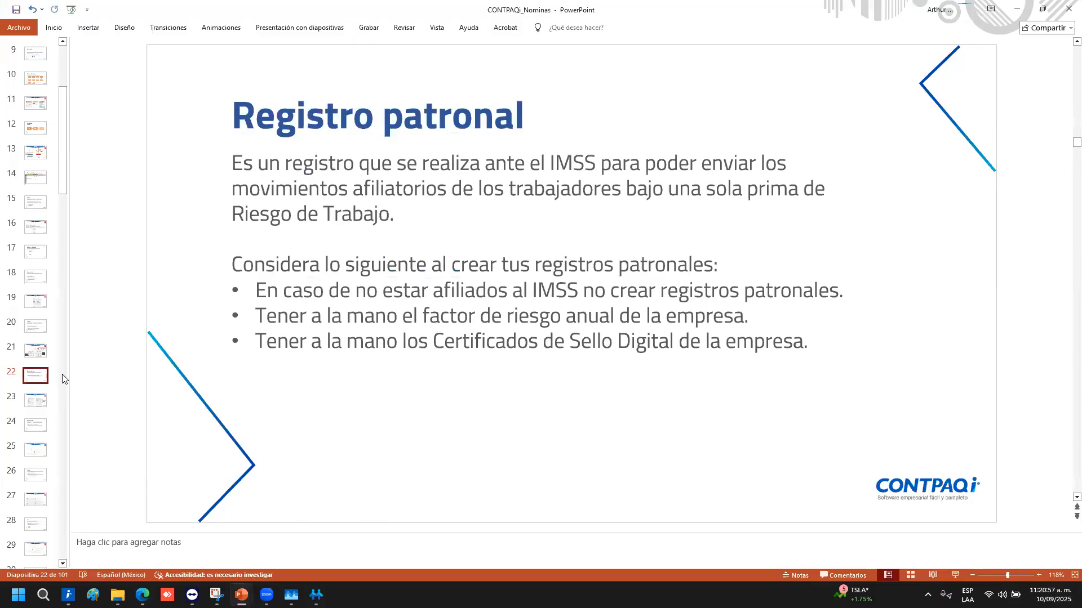
Present slide 23, the exercise on Básico SA de CV's employer registration, then return to CONTPAQi Nóminas
{"action": "key", "text": "Down"}
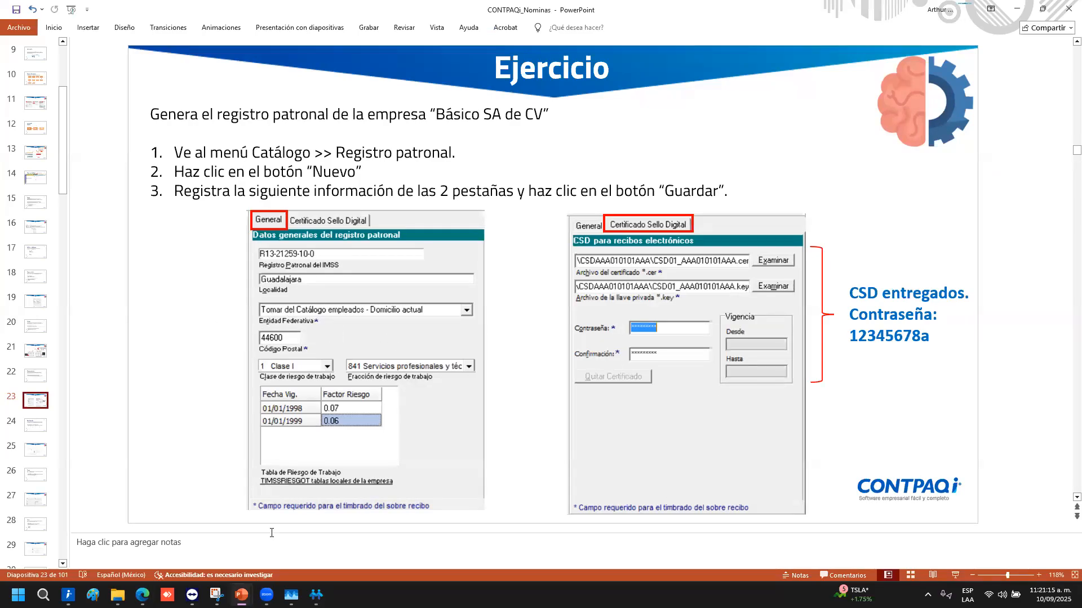
{"action": "left_click", "coordinate": [316, 595]}
{"action": "left_click", "coordinate": [215, 19]}
{"action": "left_click", "coordinate": [231, 44]}
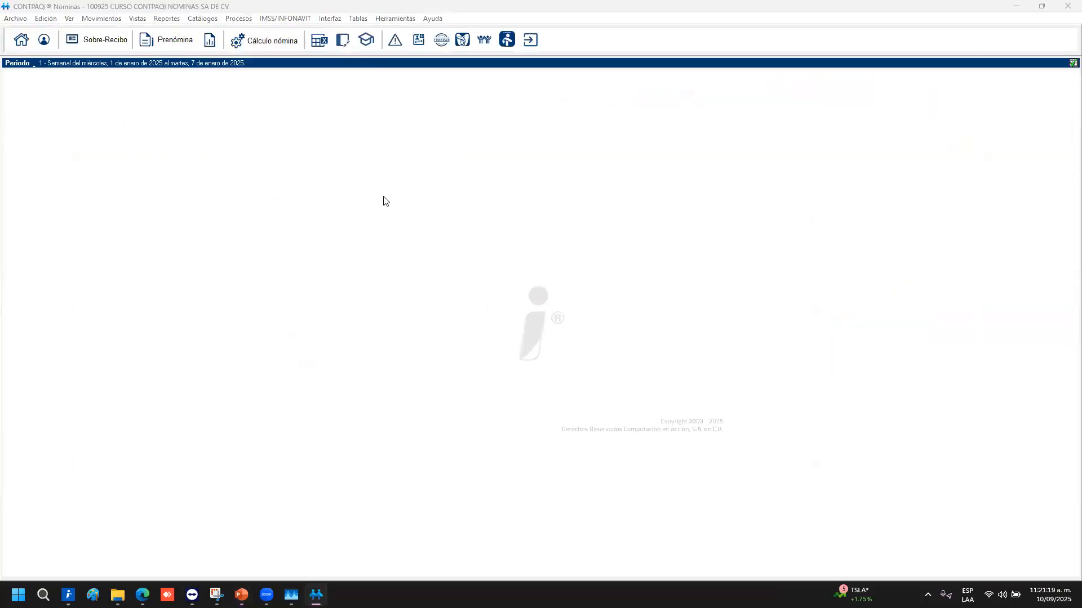
{"action": "left_click", "coordinate": [424, 230]}
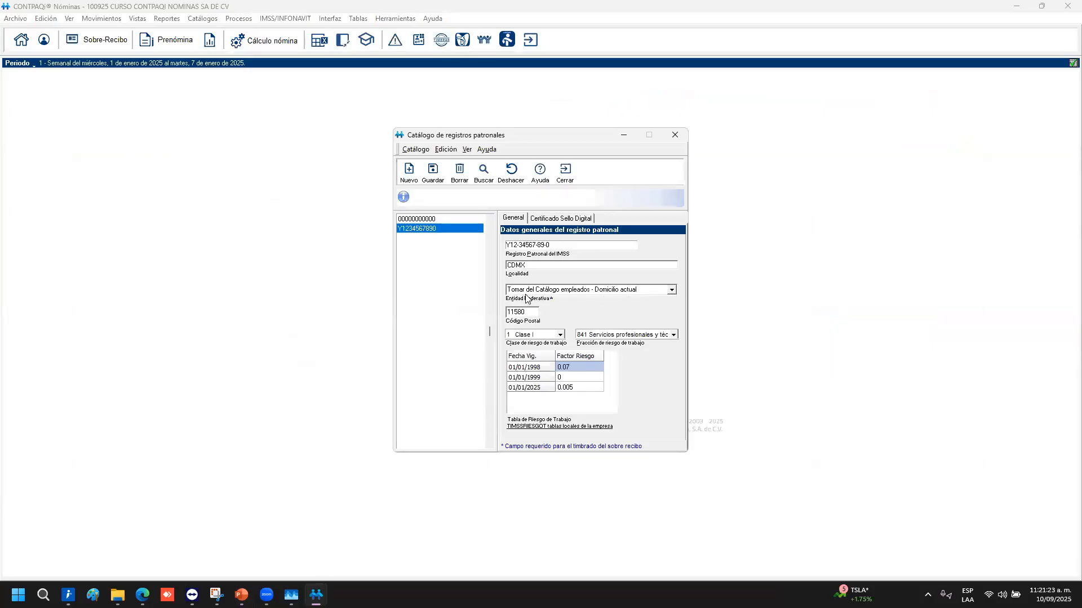
{"action": "left_click", "coordinate": [672, 291]}
{"action": "left_click", "coordinate": [672, 291]}
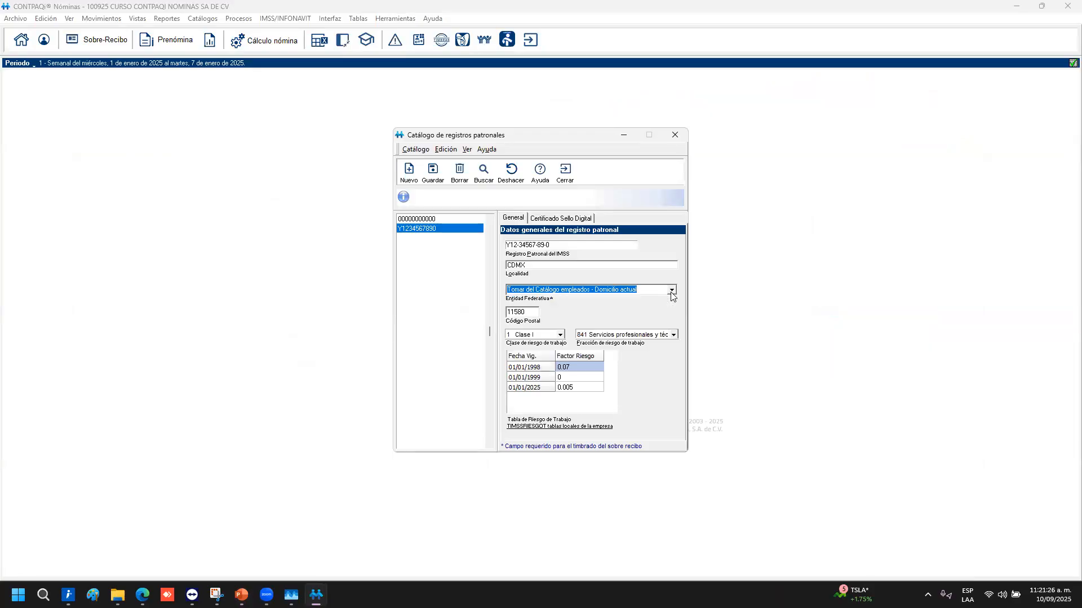
{"action": "left_click", "coordinate": [569, 172]}
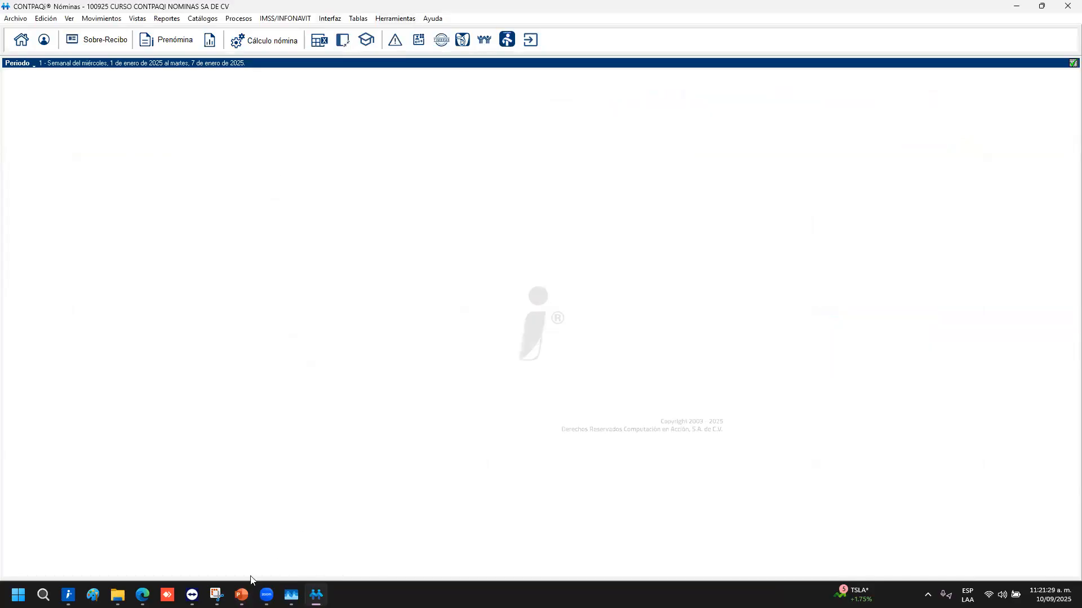
{"action": "mouse_move", "coordinate": [241, 595]}
{"action": "left_click", "coordinate": [268, 535]}
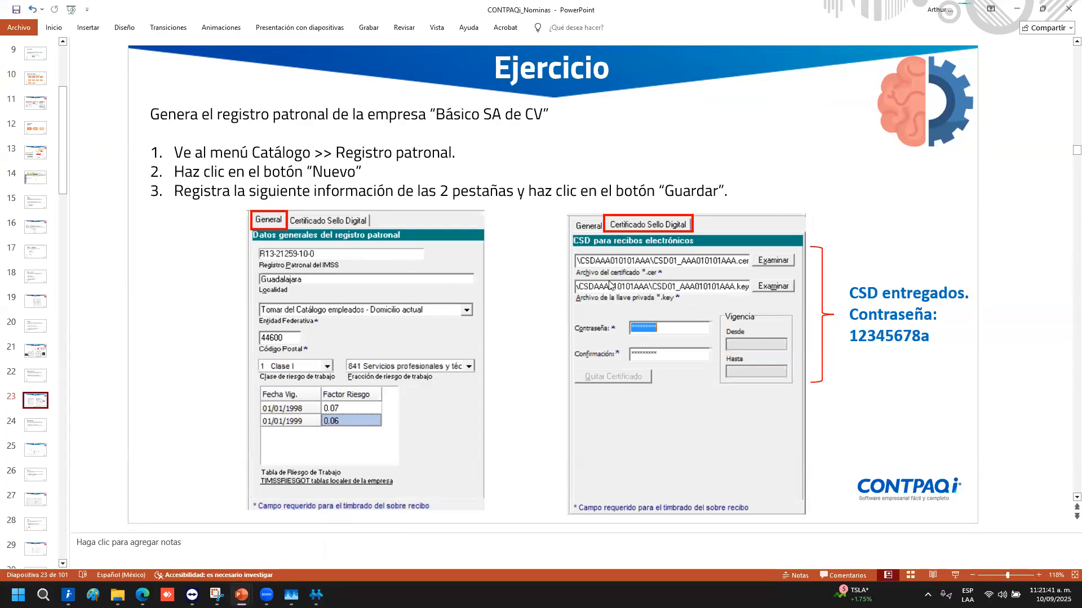
Point out the certificate screenshot and its password on the Ejercicio slide
{"action": "left_click", "coordinate": [626, 287]}
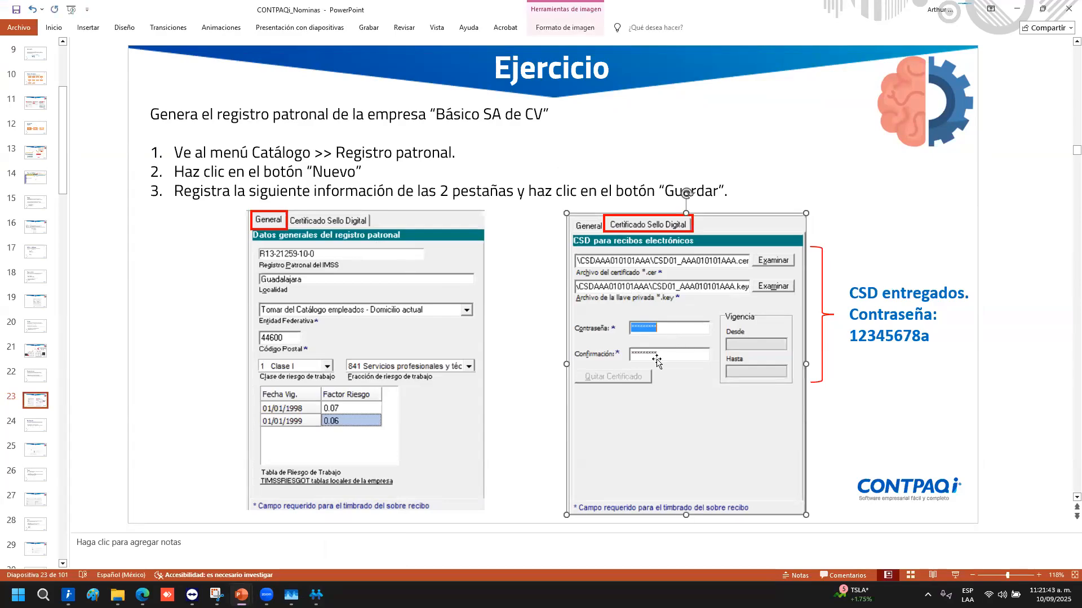
{"action": "double_click", "coordinate": [875, 338]}
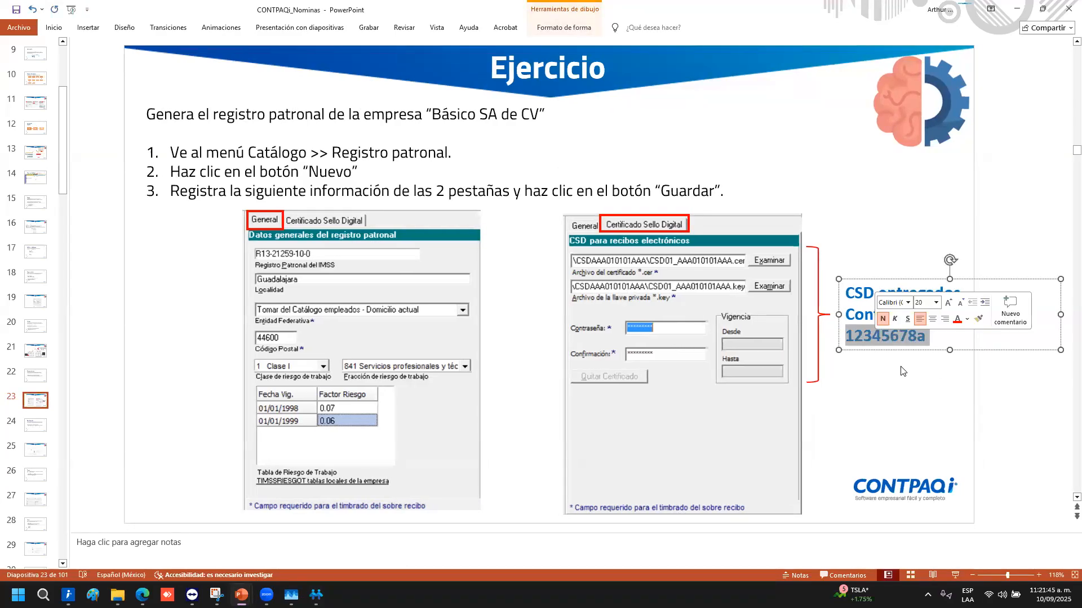
{"action": "left_click", "coordinate": [902, 394]}
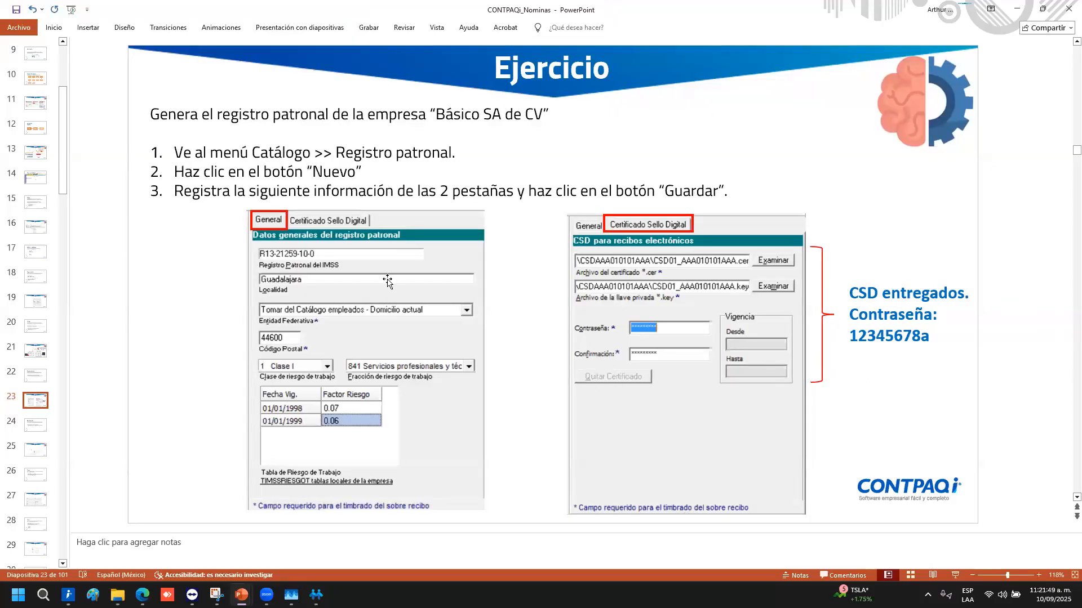
Present slide 24 'Departamento', highlighting the bullet about the Ninguno department
{"action": "left_click", "coordinate": [36, 427]}
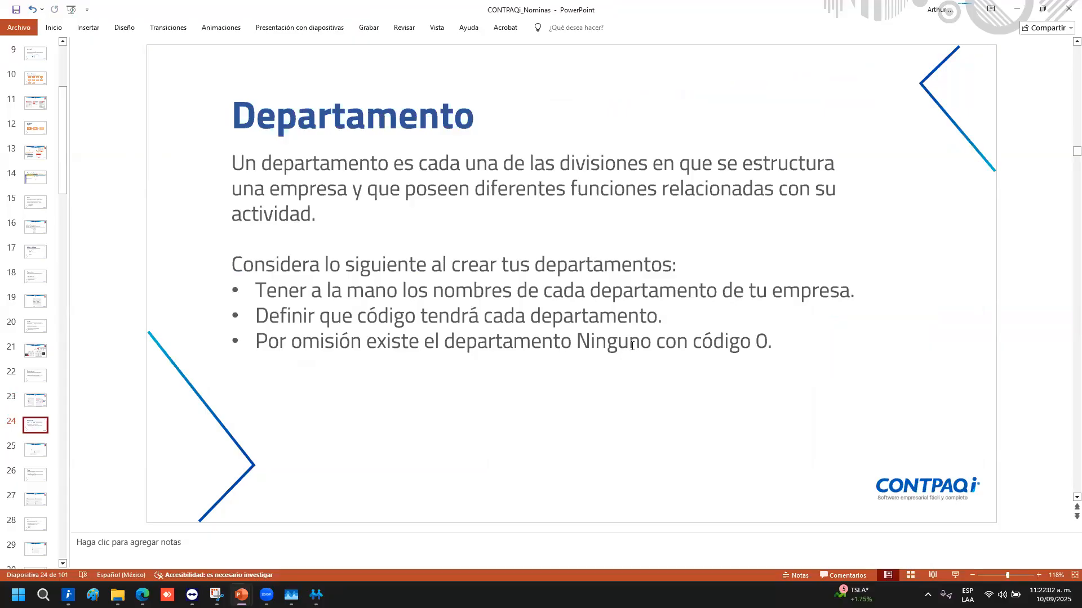
{"action": "double_click", "coordinate": [599, 318]}
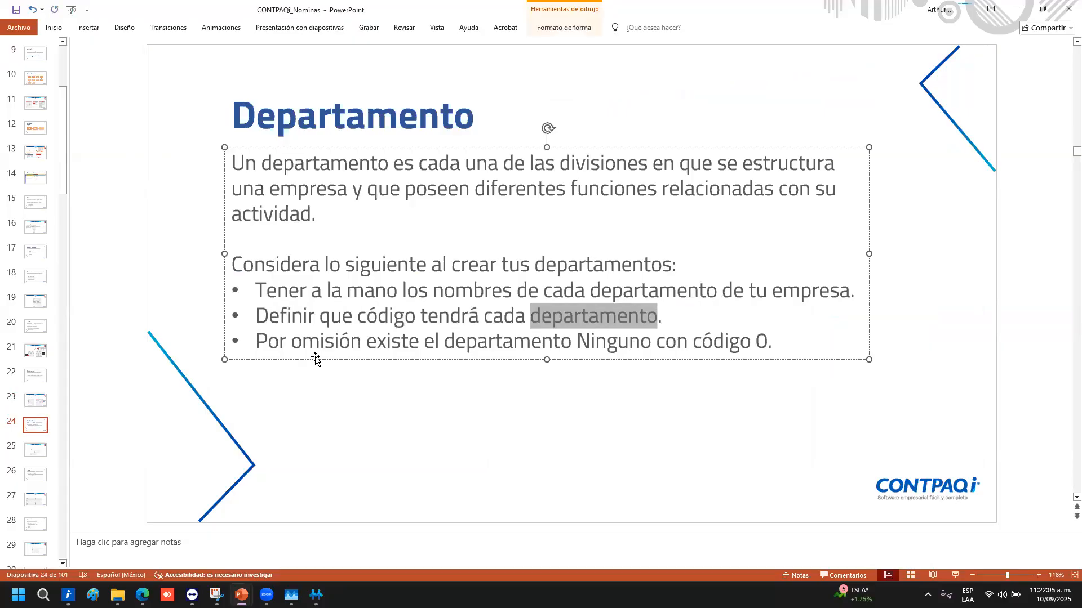
{"action": "left_click", "coordinate": [492, 394]}
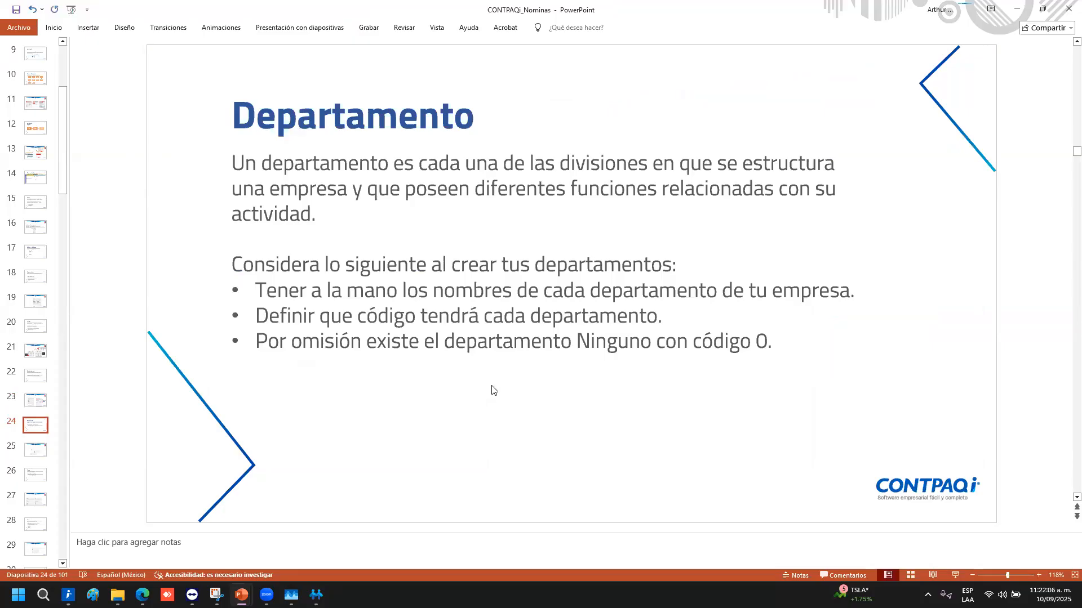
{"action": "triple_click", "coordinate": [335, 340]}
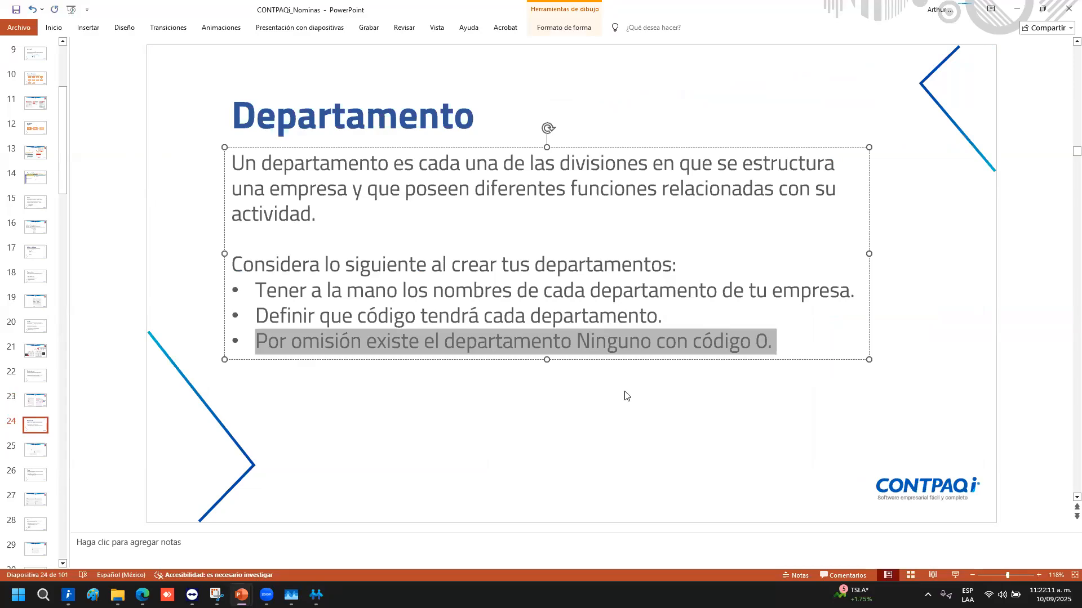
{"action": "left_click", "coordinate": [526, 287]}
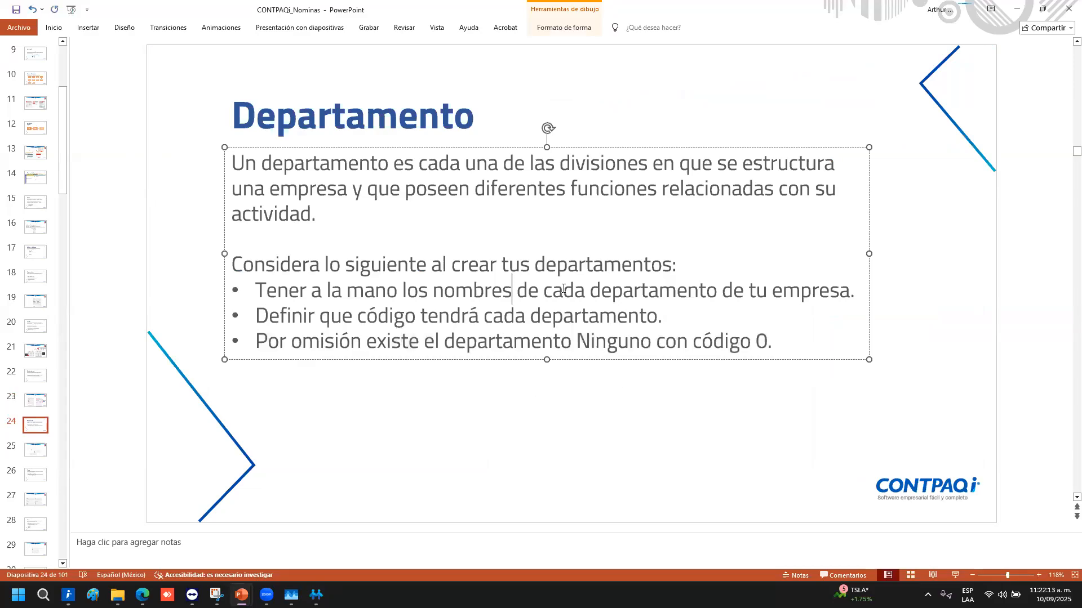
{"action": "left_click", "coordinate": [316, 595]}
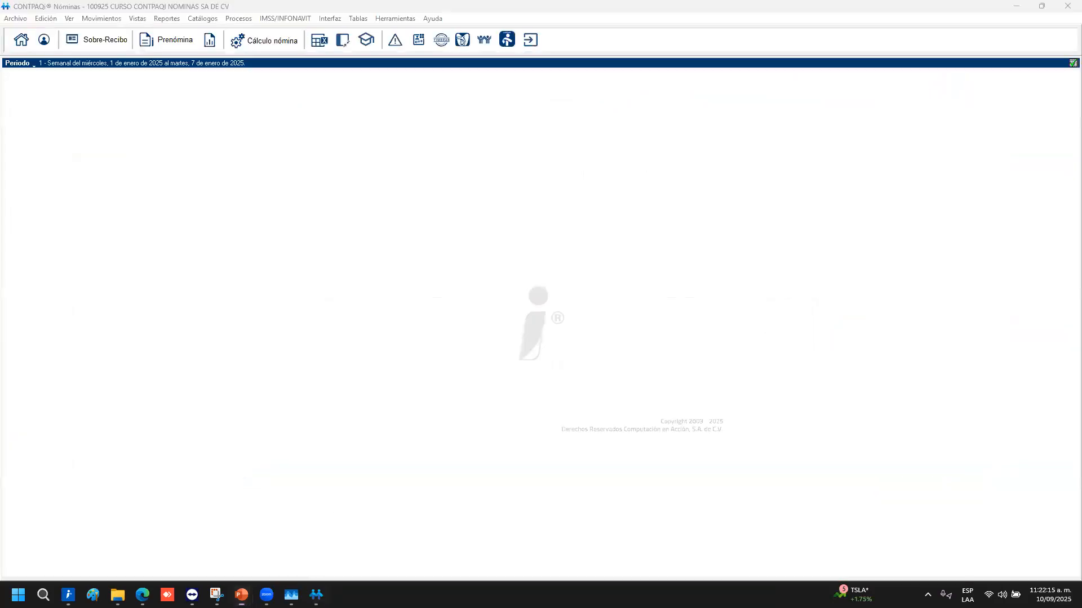
In Catálogos > Departamento, save new records Contabilidad, Sistemas and RH in turn, then close
{"action": "left_click", "coordinate": [209, 20]}
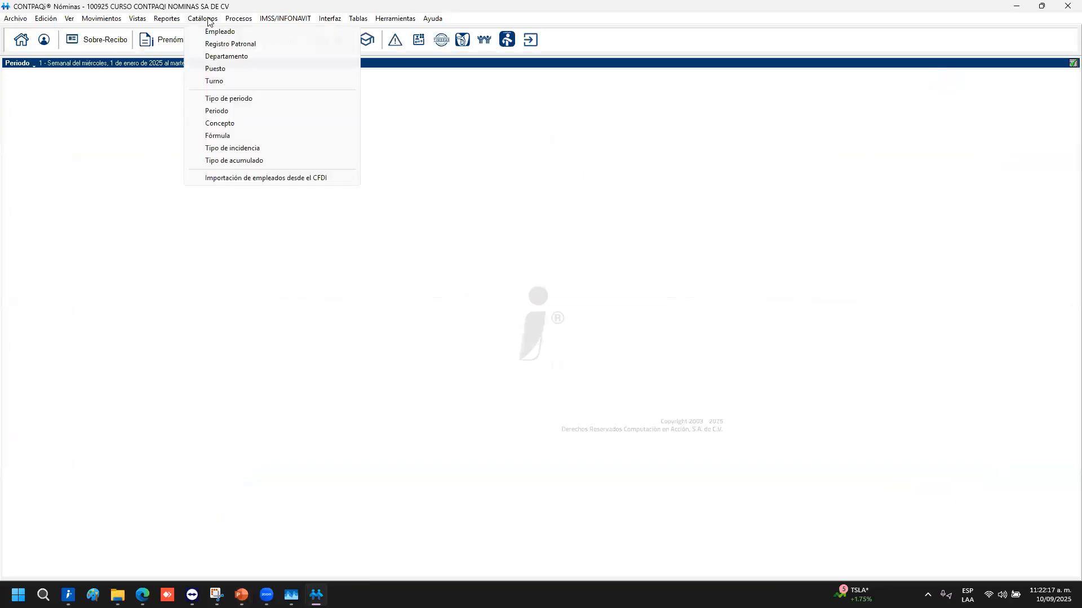
{"action": "left_click", "coordinate": [218, 56]}
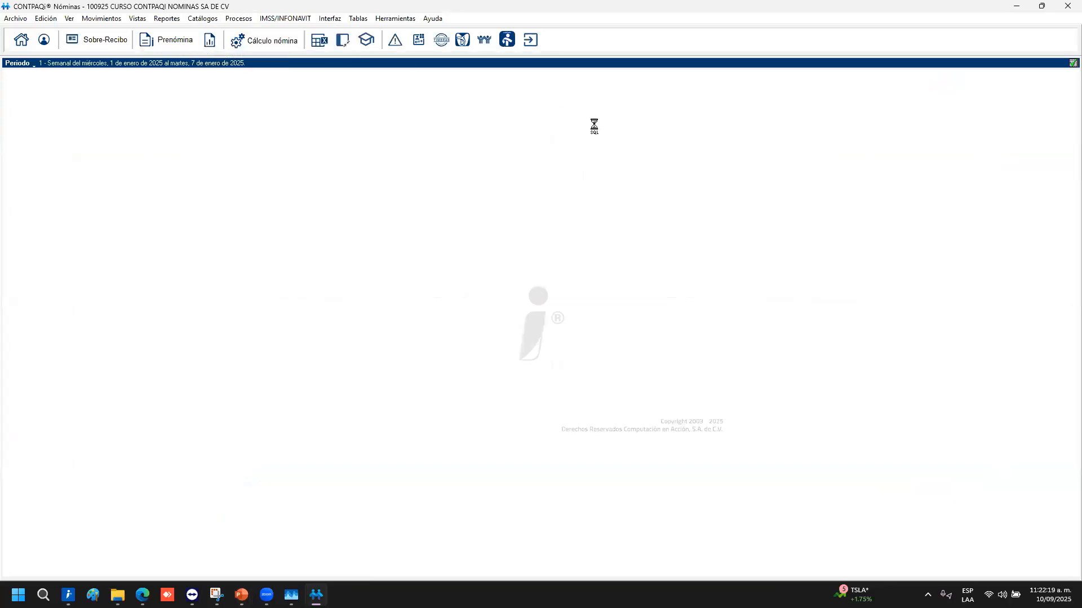
{"action": "left_click", "coordinate": [429, 232]}
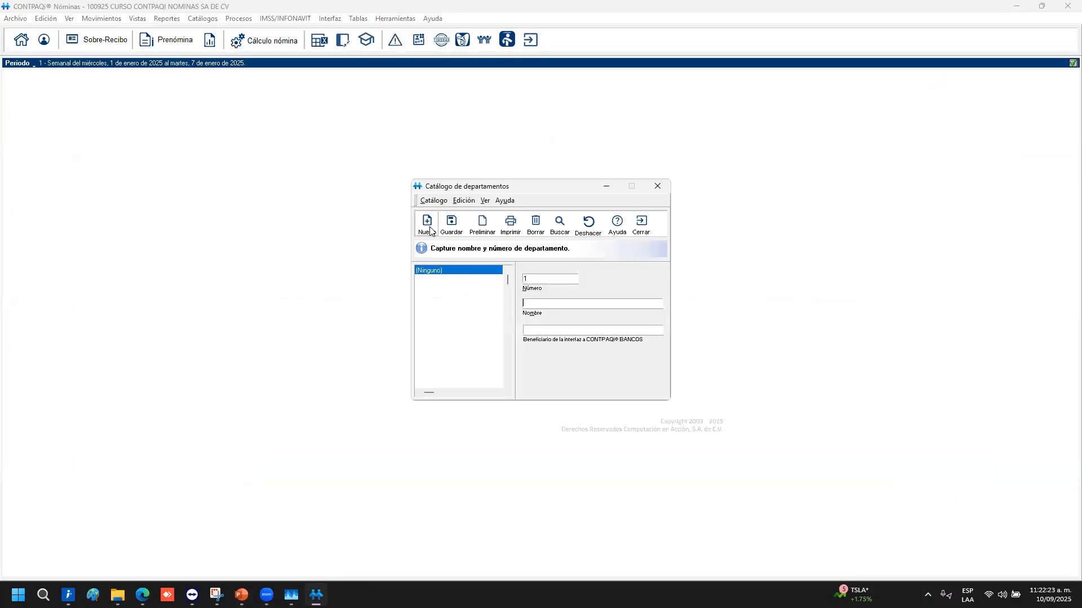
{"action": "type", "text": "Contabilidad"}
{"action": "left_click", "coordinate": [449, 225]}
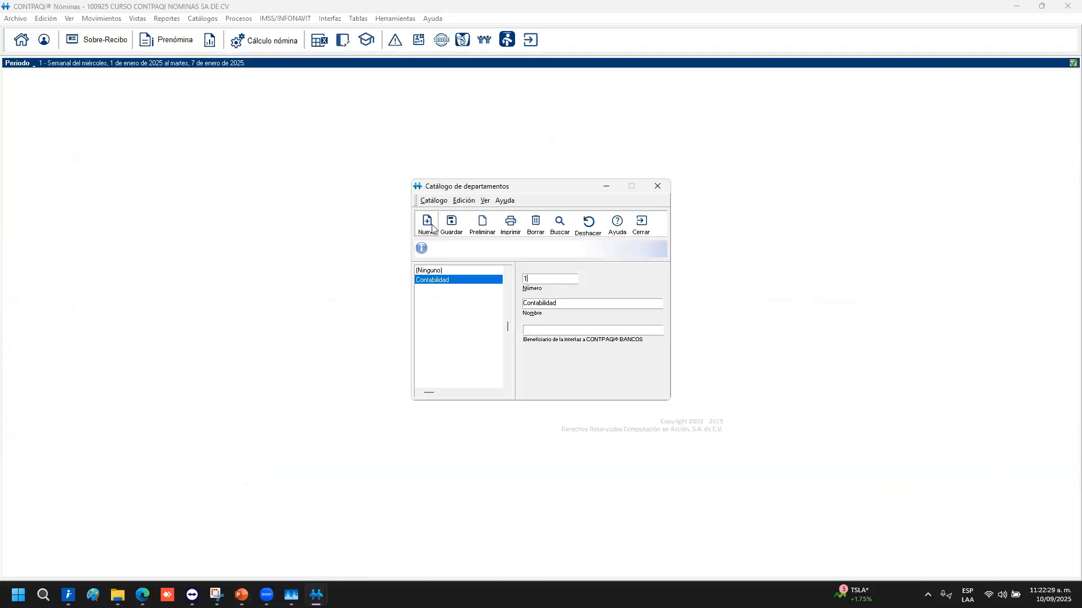
{"action": "left_click", "coordinate": [428, 224]}
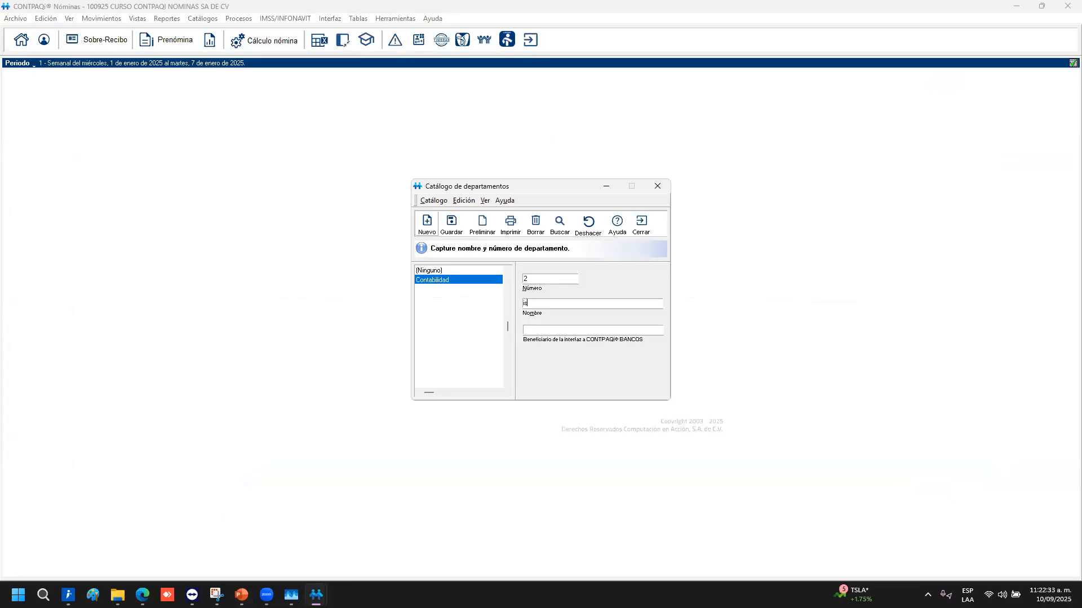
{"action": "left_click", "coordinate": [451, 224]}
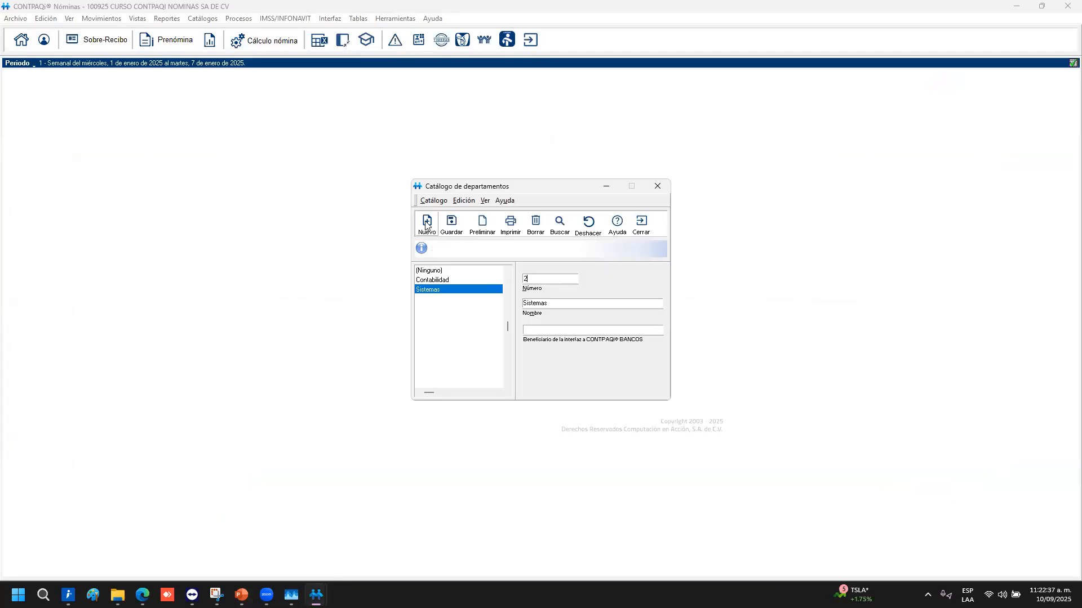
{"action": "left_click", "coordinate": [427, 225]}
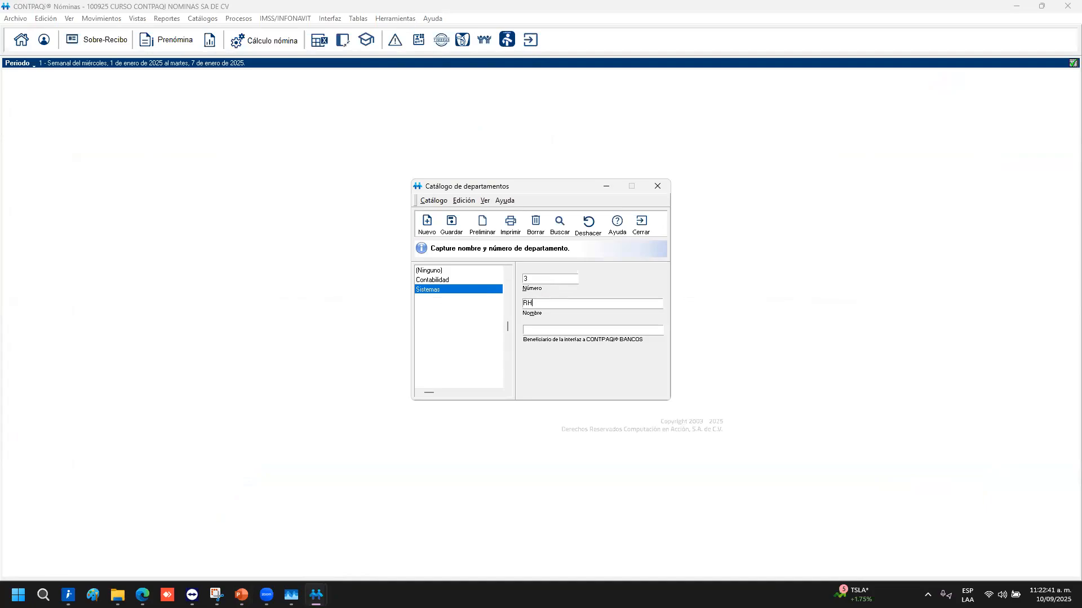
{"action": "left_click", "coordinate": [451, 224]}
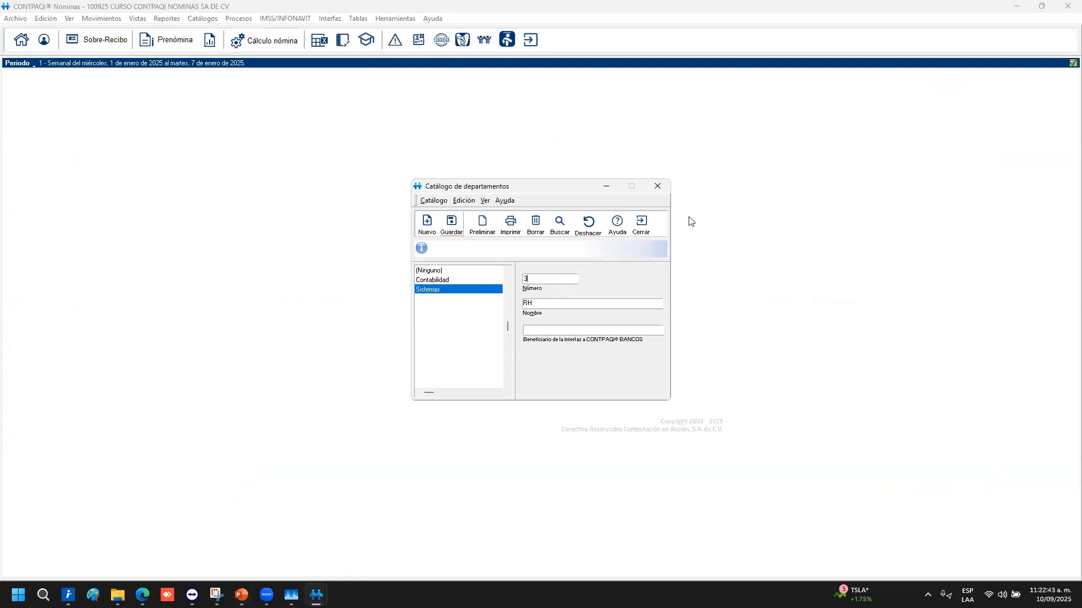
{"action": "left_click", "coordinate": [641, 225]}
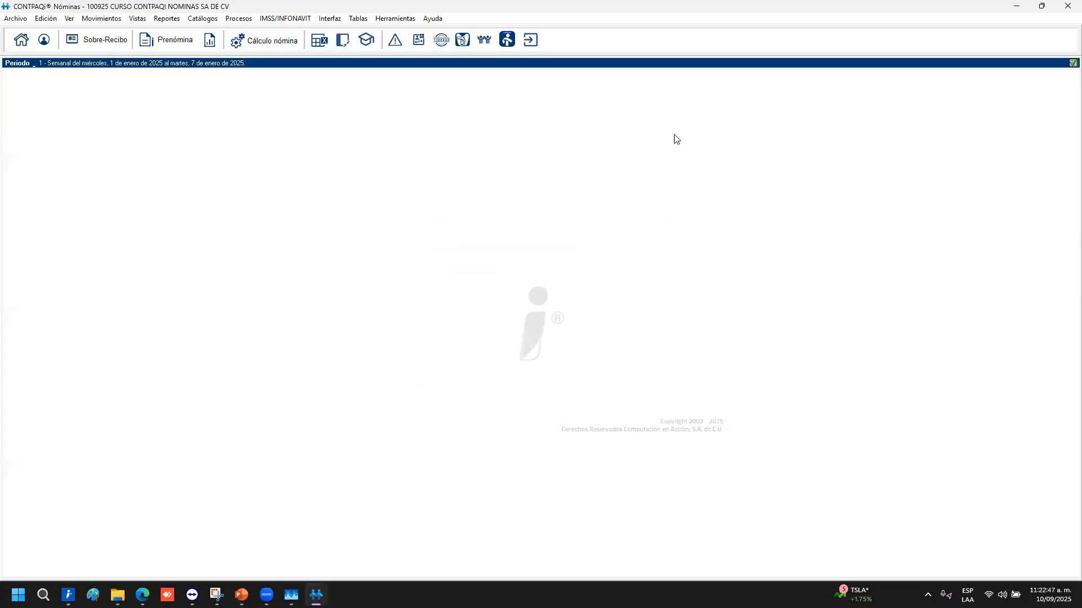
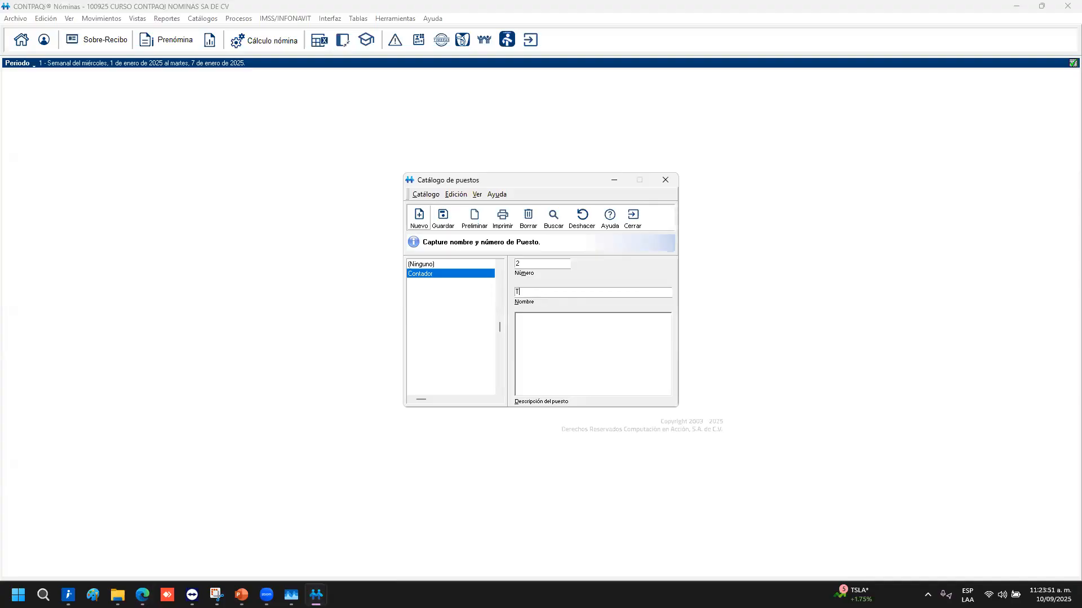
Save the TI position, add Supervisores as position 3, then close Catálogo de puestos
{"action": "left_click", "coordinate": [443, 218]}
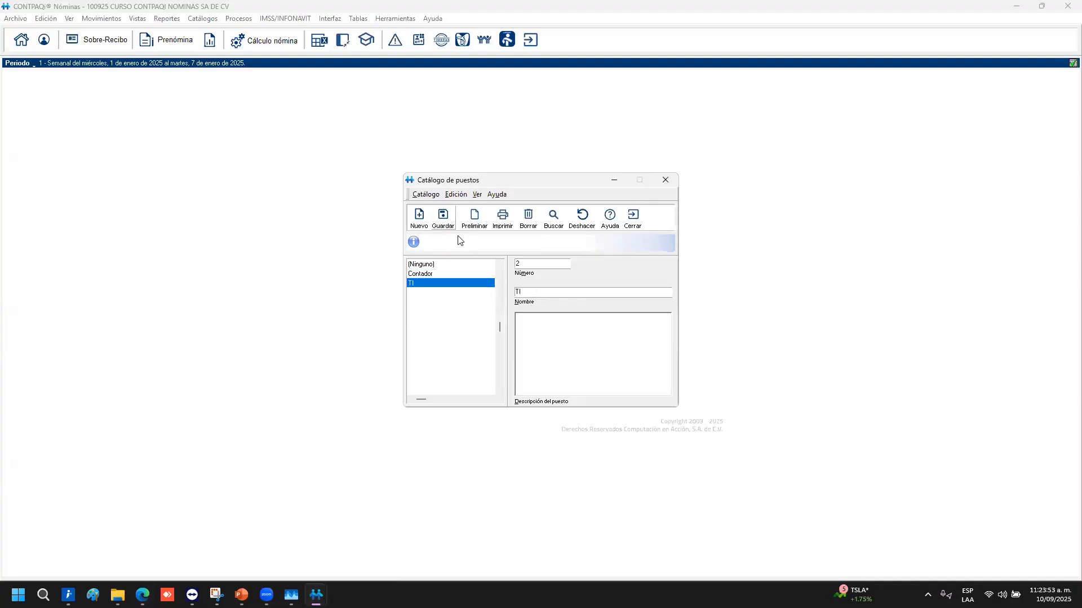
{"action": "left_click", "coordinate": [418, 219]}
{"action": "type", "text": "s"}
{"action": "left_click", "coordinate": [452, 223]}
{"action": "left_click", "coordinate": [631, 224]}
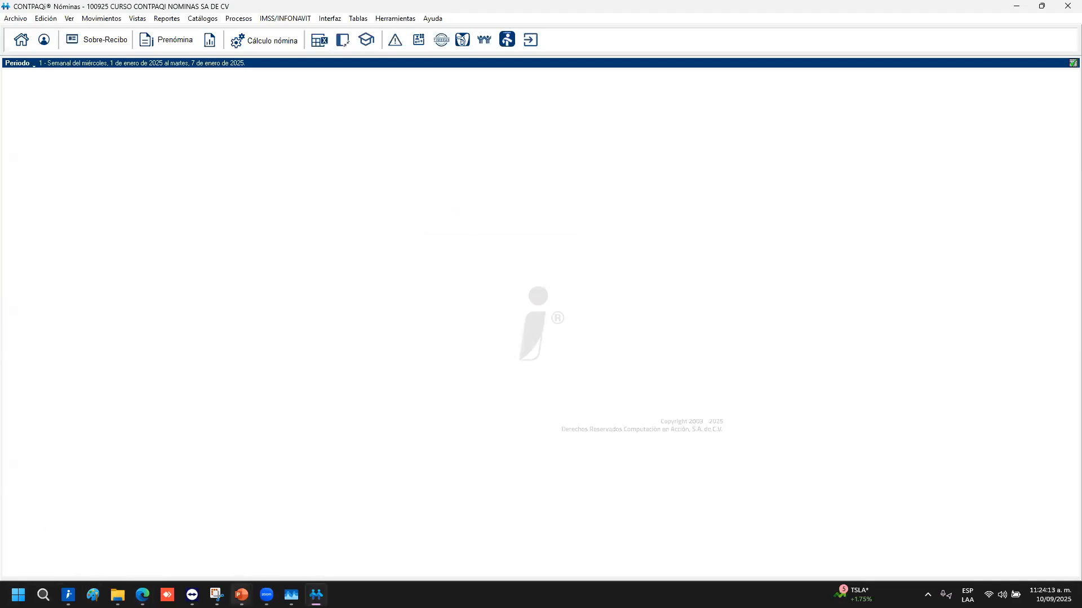
Bring the presentation forward and go to slide 28, 'Turno'
{"action": "mouse_move", "coordinate": [241, 593]}
{"action": "left_click", "coordinate": [267, 538]}
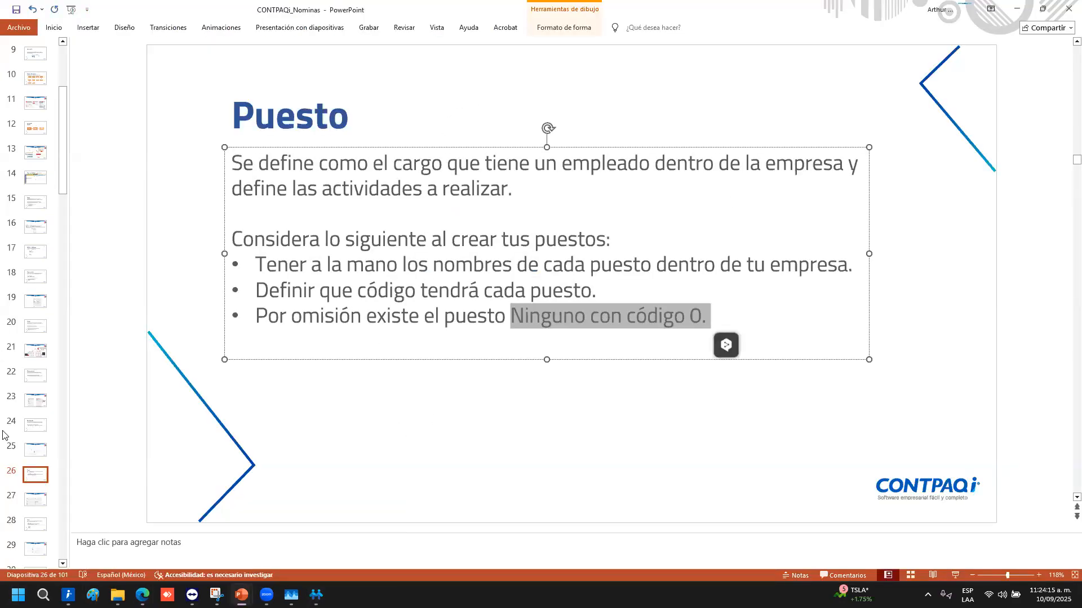
{"action": "left_click", "coordinate": [36, 478]}
{"action": "key", "text": "Down"}
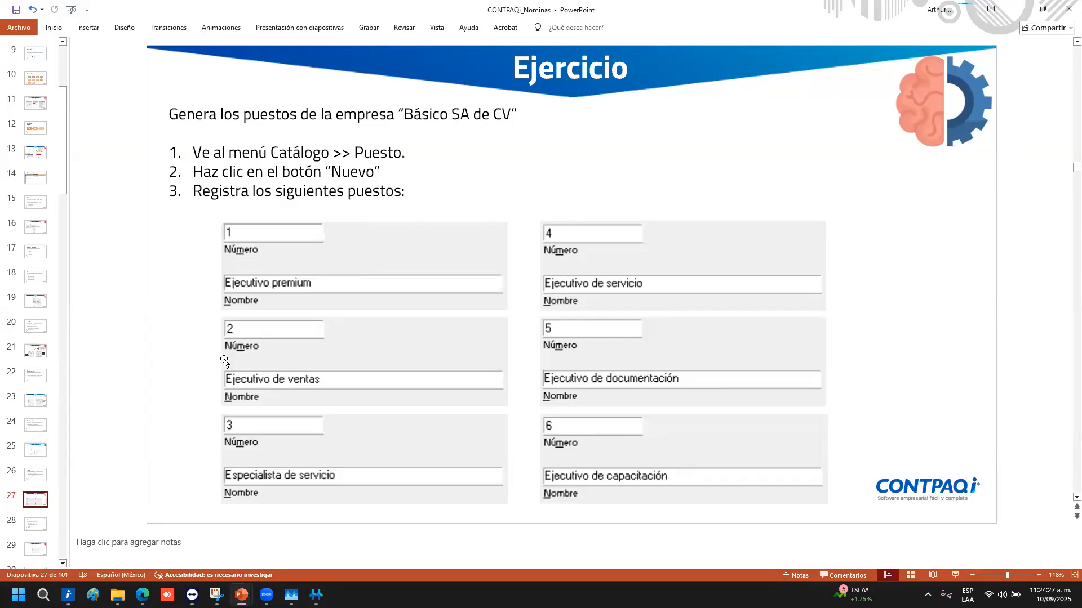
{"action": "left_click", "coordinate": [34, 525]}
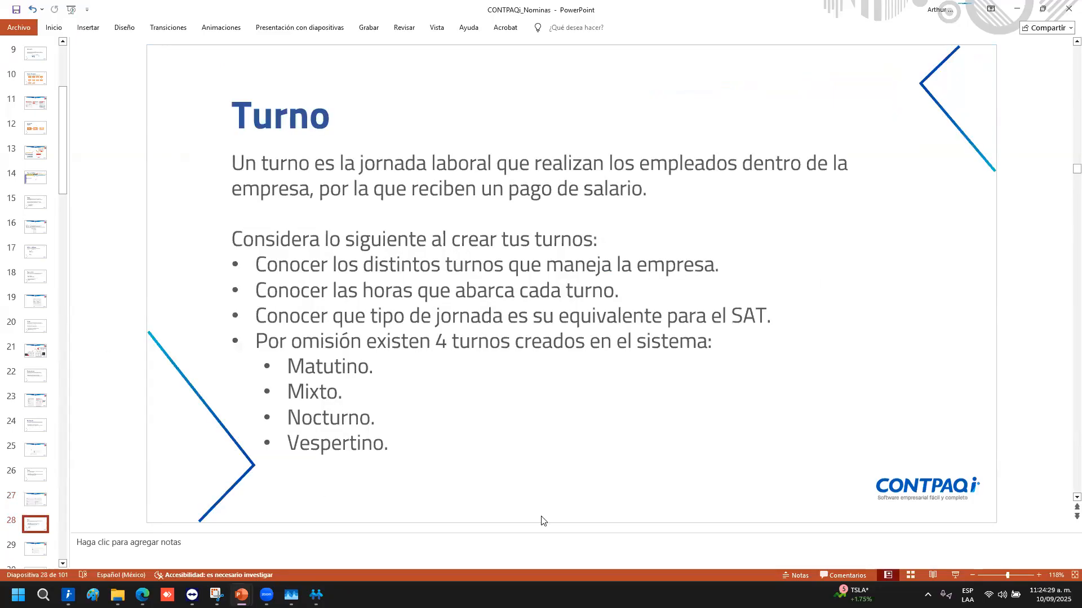
Move the Turno body text up under the title, highlighting Matutino, Mixto and Nocturno
{"action": "left_click", "coordinate": [329, 331]}
{"action": "mouse_move", "coordinate": [329, 332]}
{"action": "left_mouse_down"}
{"action": "mouse_move", "coordinate": [302, 257]}
{"action": "mouse_move", "coordinate": [329, 314]}
{"action": "left_mouse_up"}
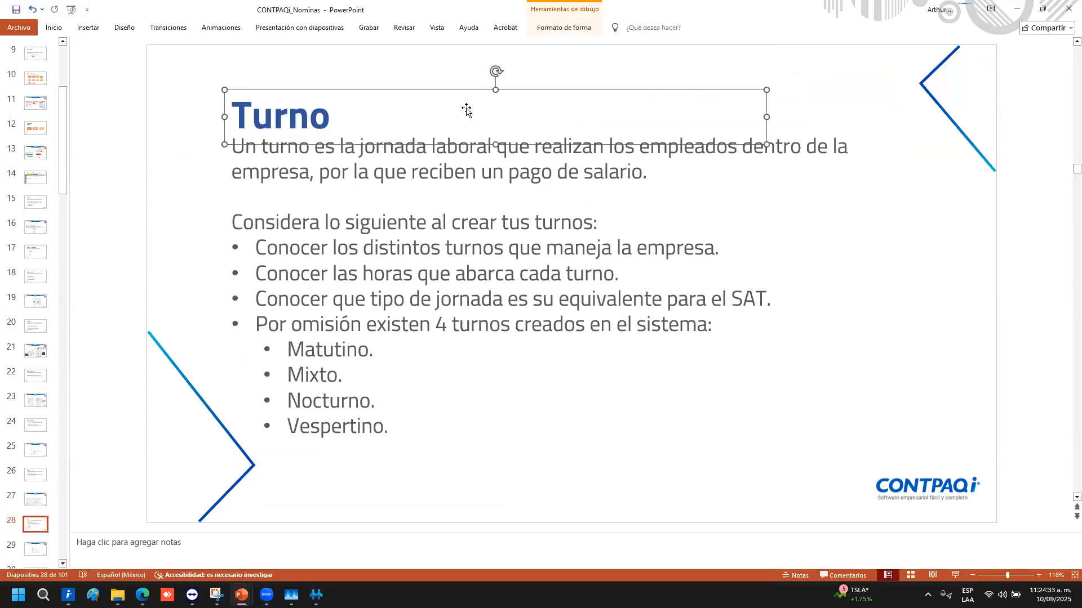
{"action": "left_click", "coordinate": [476, 225]}
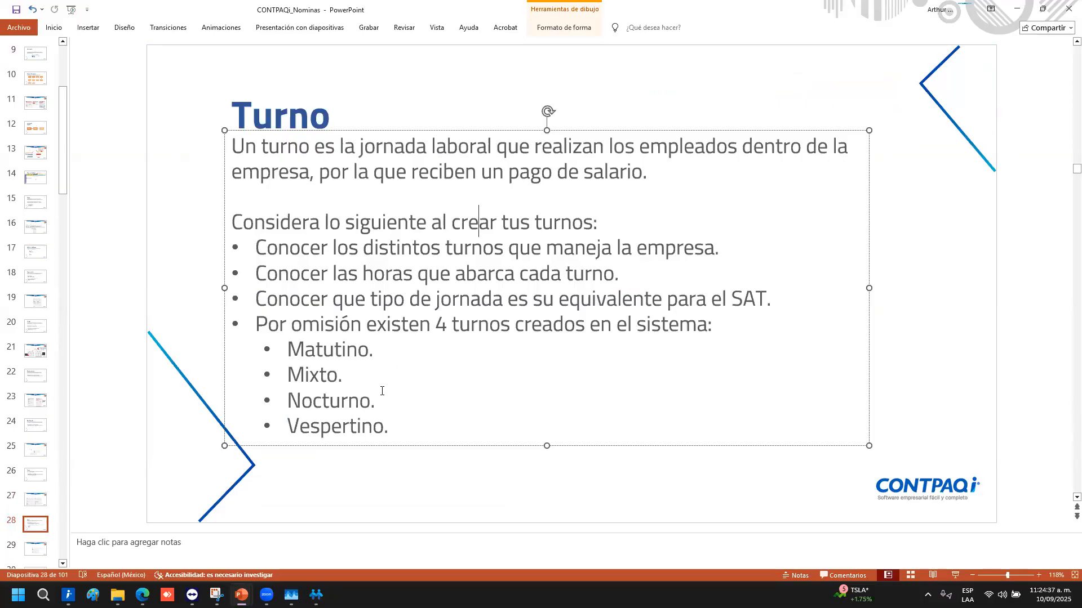
{"action": "double_click", "coordinate": [322, 352]}
{"action": "double_click", "coordinate": [311, 374]}
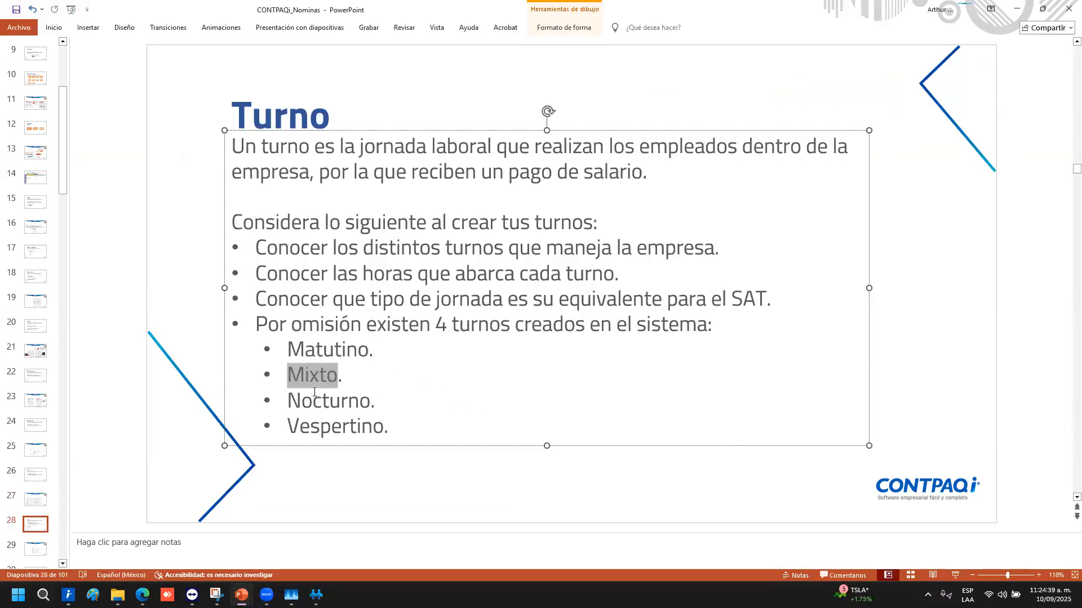
{"action": "double_click", "coordinate": [316, 405]}
{"action": "triple_click", "coordinate": [325, 411]}
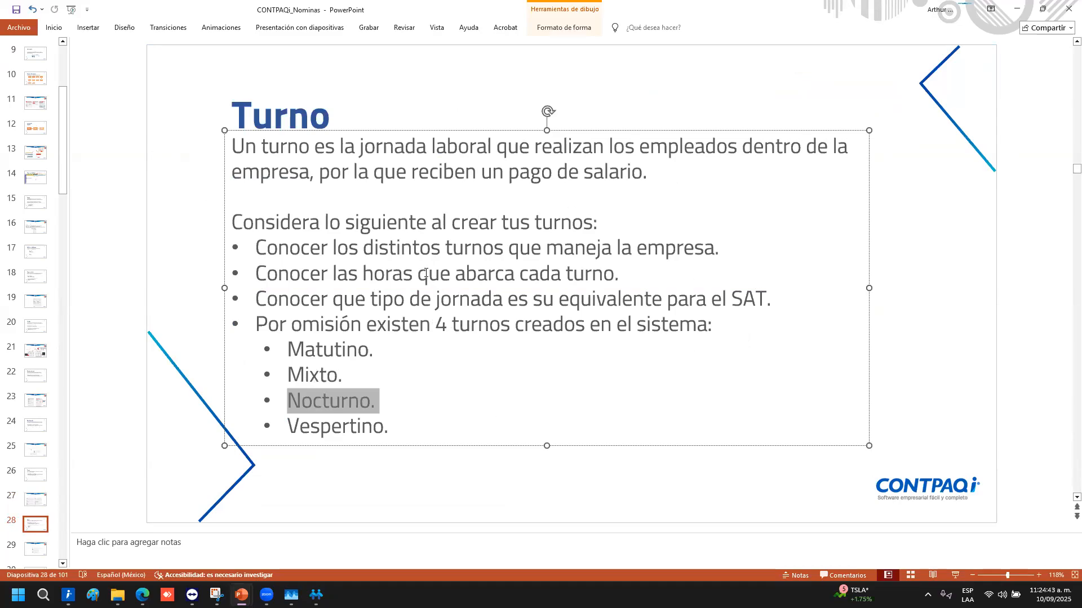
{"action": "double_click", "coordinate": [330, 277]}
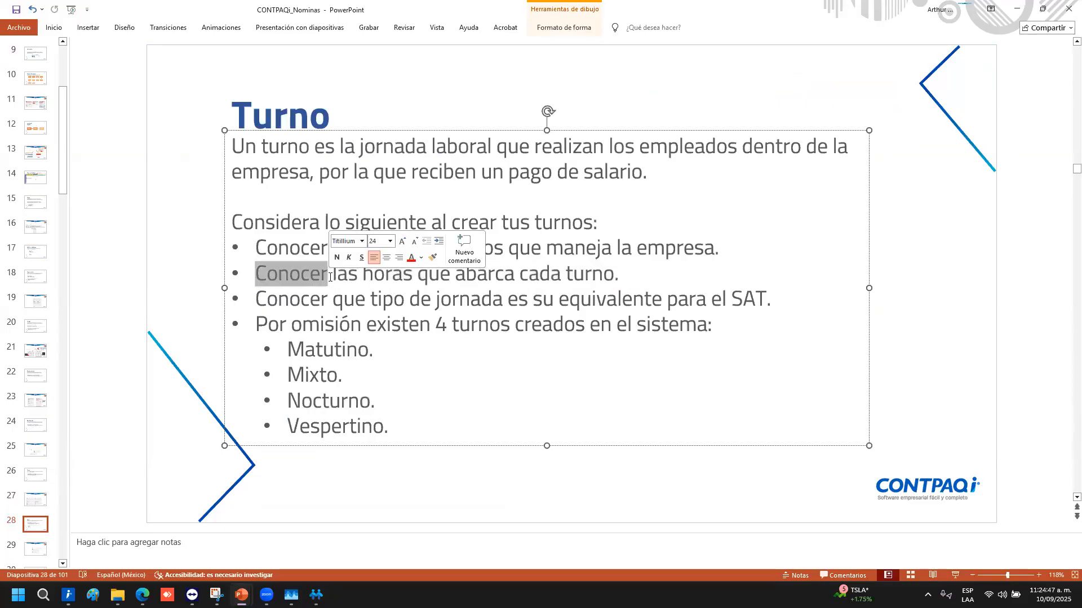
{"action": "left_click", "coordinate": [527, 374]}
{"action": "left_click", "coordinate": [1047, 205]}
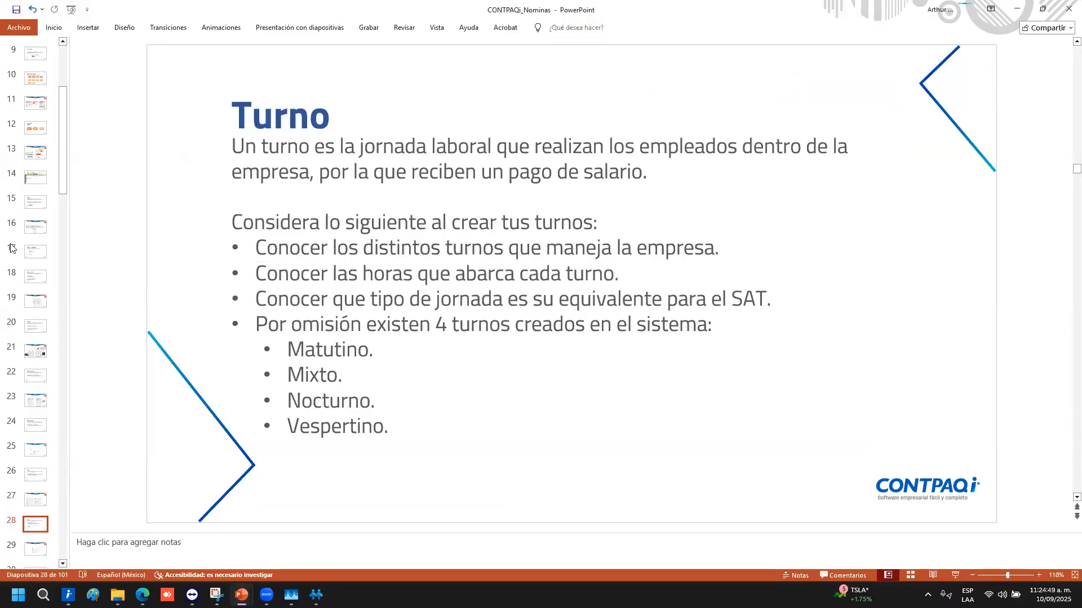
{"action": "key", "text": "alt+Tab"}
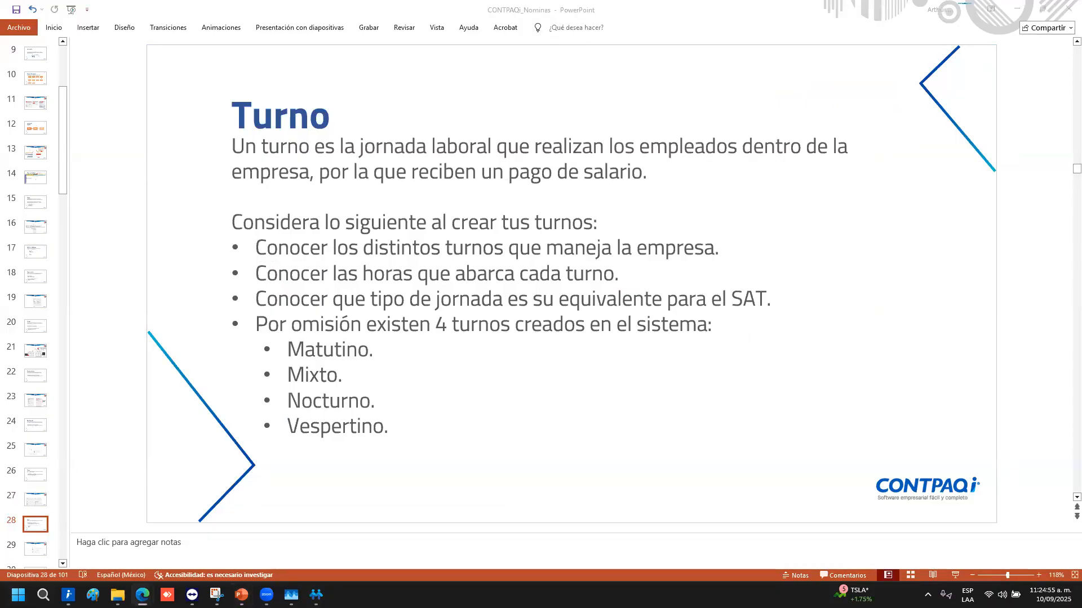
{"action": "key", "text": "alt+Tab"}
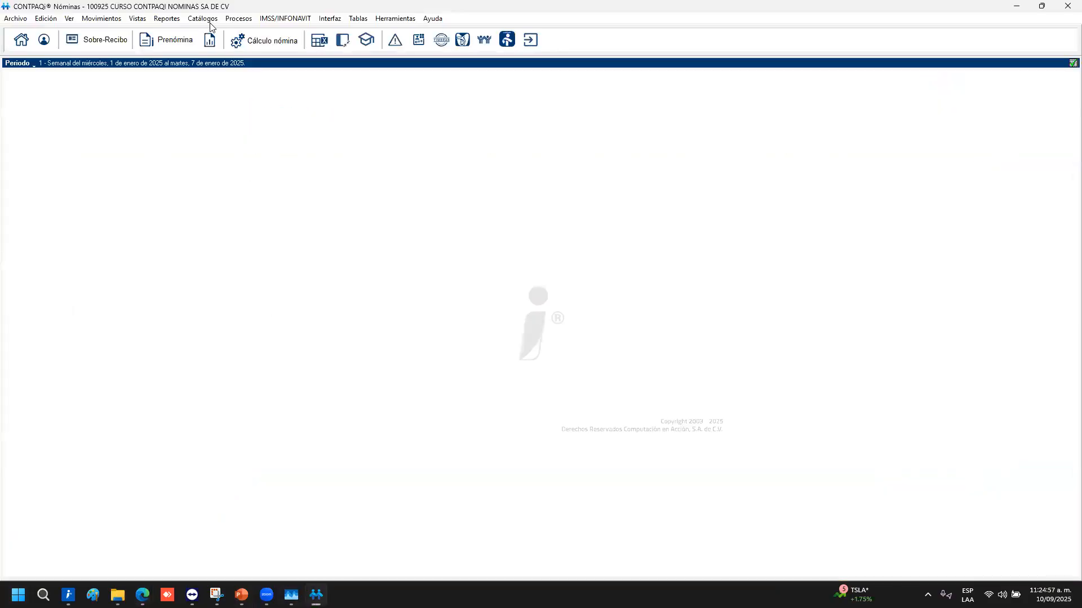
Open Catálogos > Turno and review Matutino's name, hours and 01 Diurna jornada type
{"action": "left_click", "coordinate": [211, 21]}
{"action": "left_click", "coordinate": [214, 82]}
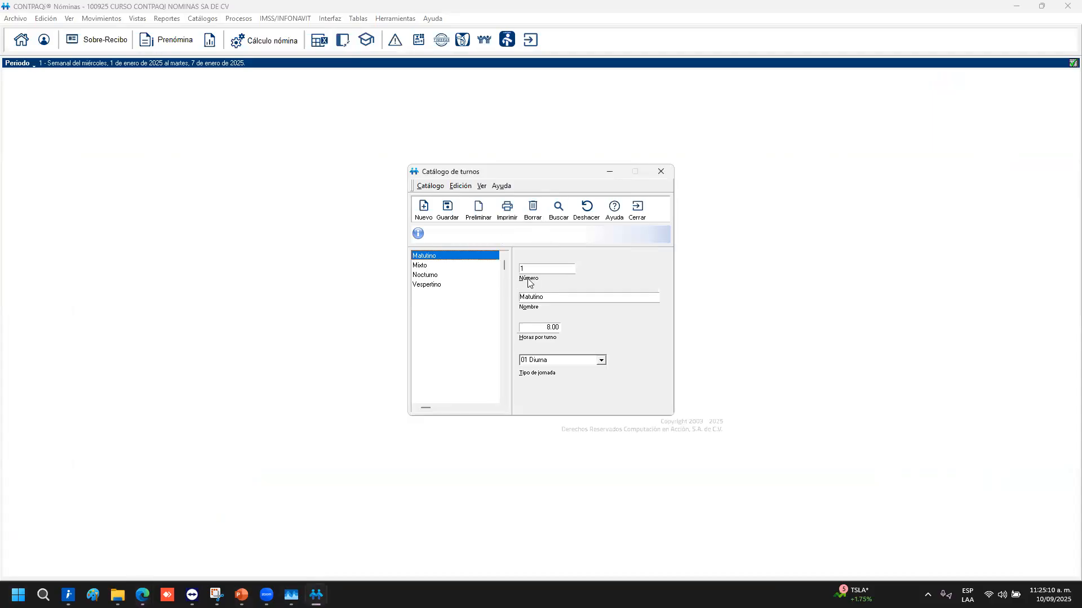
{"action": "left_click", "coordinate": [527, 298]}
{"action": "left_click", "coordinate": [539, 328]}
{"action": "left_click", "coordinate": [602, 361]}
{"action": "left_click", "coordinate": [602, 363]}
Review the Mixto shift's number 4 and hours, then the Nocturno shift
{"action": "left_click", "coordinate": [420, 265]}
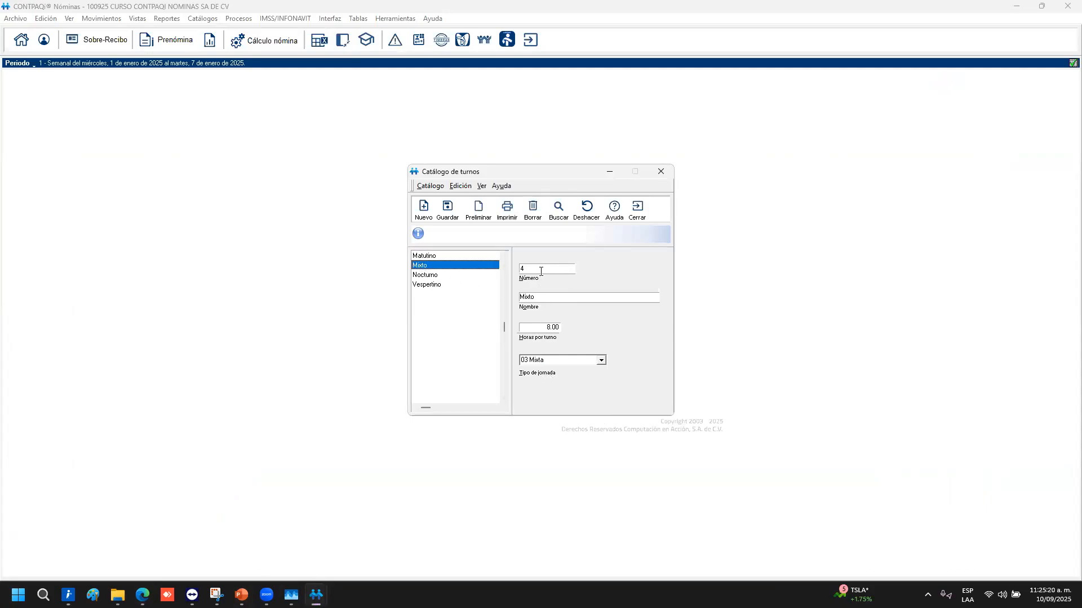
{"action": "double_click", "coordinate": [438, 263]}
{"action": "left_click", "coordinate": [542, 331]}
{"action": "left_click", "coordinate": [431, 276]}
{"action": "key", "text": "alt+Tab"}
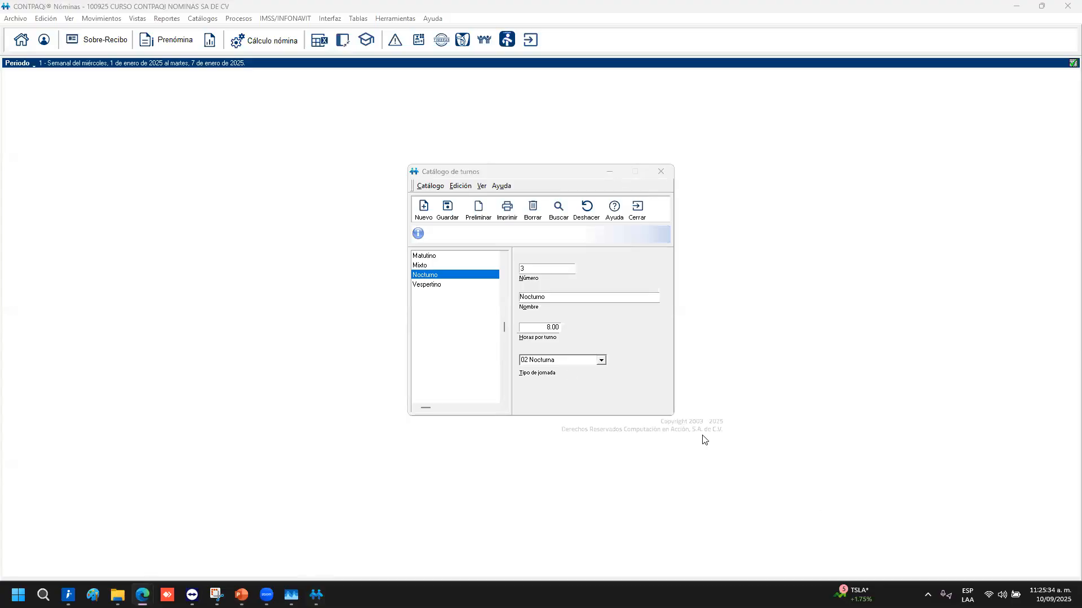
{"action": "left_click", "coordinate": [599, 366]}
{"action": "left_click", "coordinate": [601, 361]}
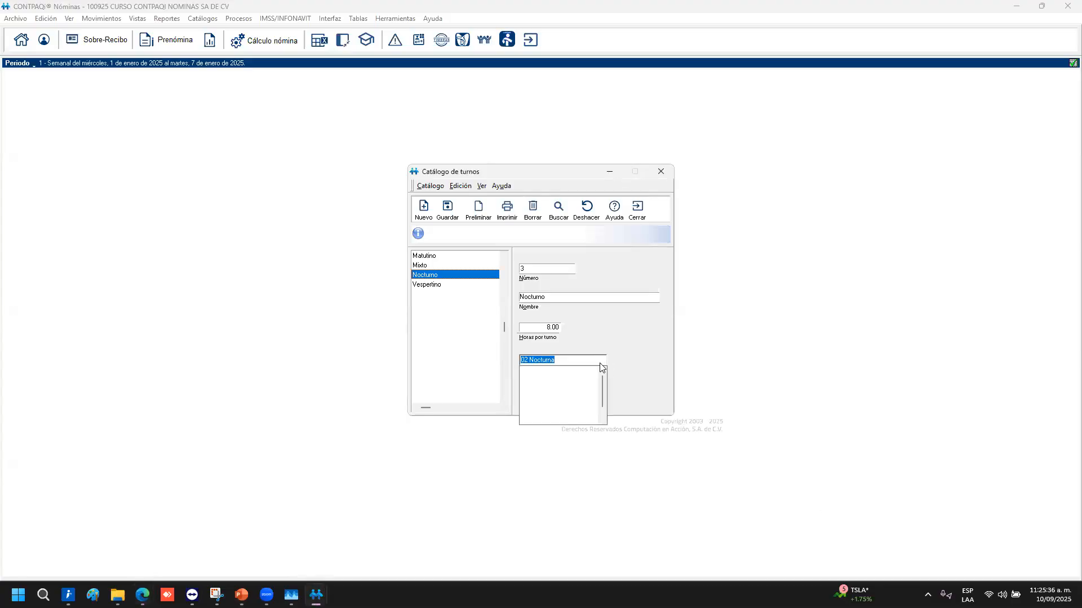
{"action": "left_click", "coordinate": [450, 304]}
{"action": "left_click", "coordinate": [428, 284]}
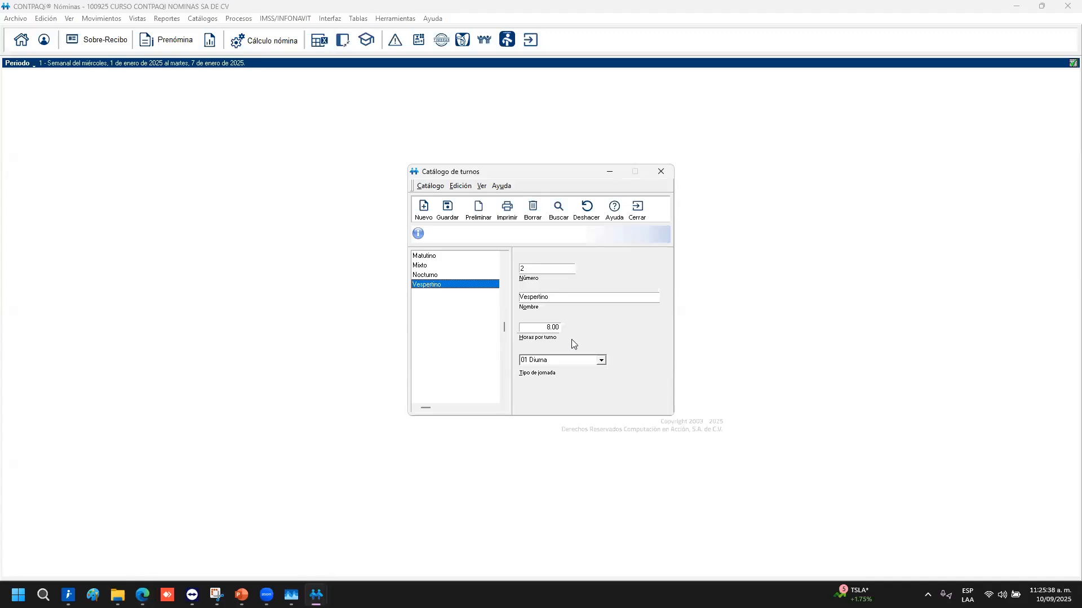
{"action": "left_click", "coordinate": [537, 328]}
{"action": "left_click", "coordinate": [601, 361]}
{"action": "scroll", "coordinate": [582, 410], "scroll_direction": "down", "scroll_amount": 2}
{"action": "scroll", "coordinate": [587, 417], "scroll_direction": "up", "scroll_amount": 2}
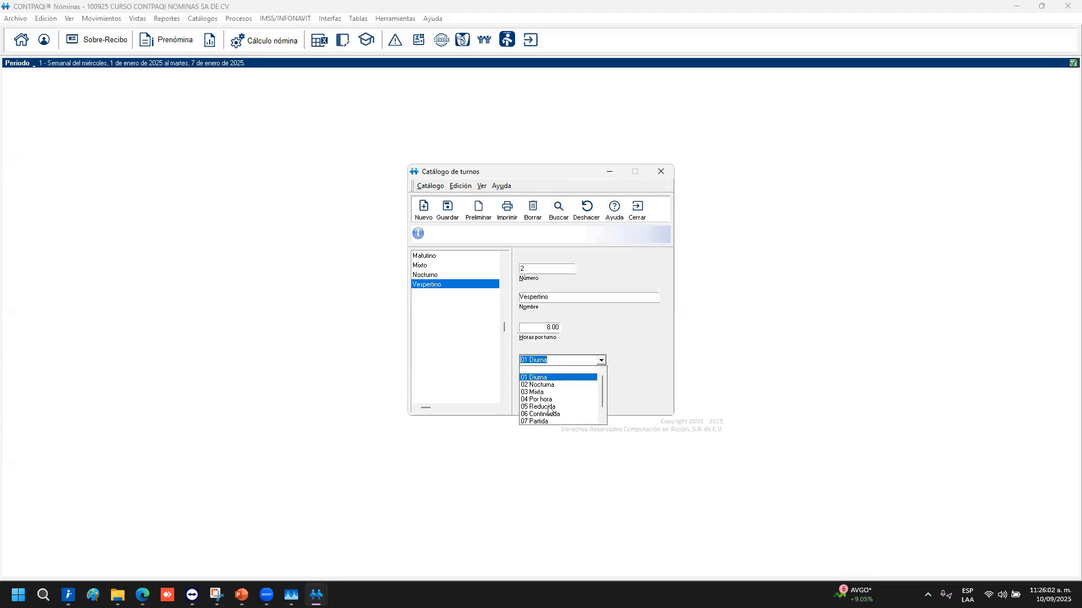
{"action": "scroll", "coordinate": [557, 412], "scroll_direction": "down", "scroll_amount": 1}
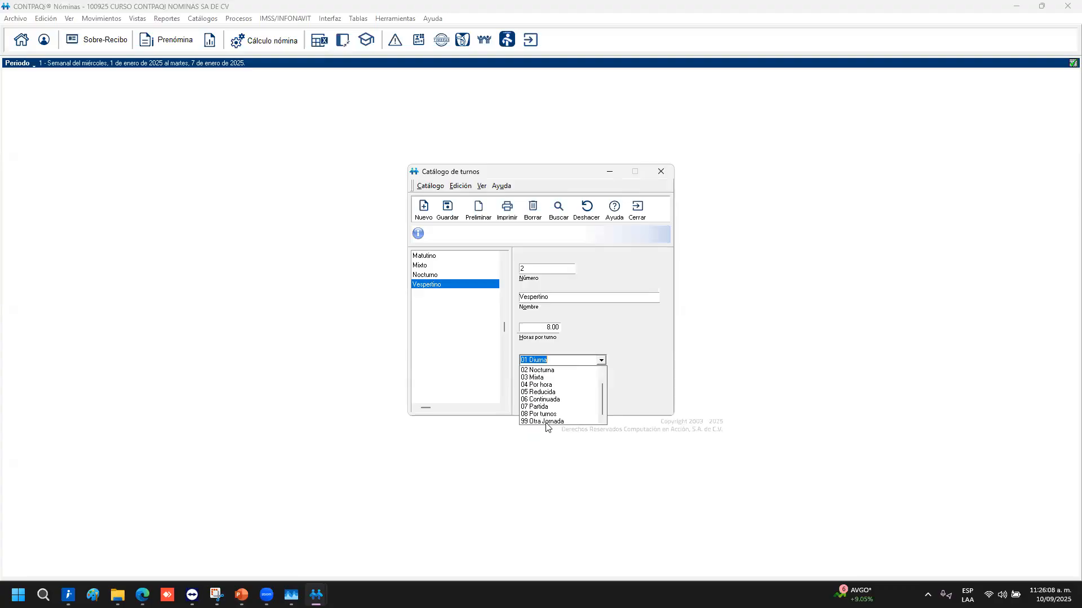
{"action": "left_click", "coordinate": [625, 316]}
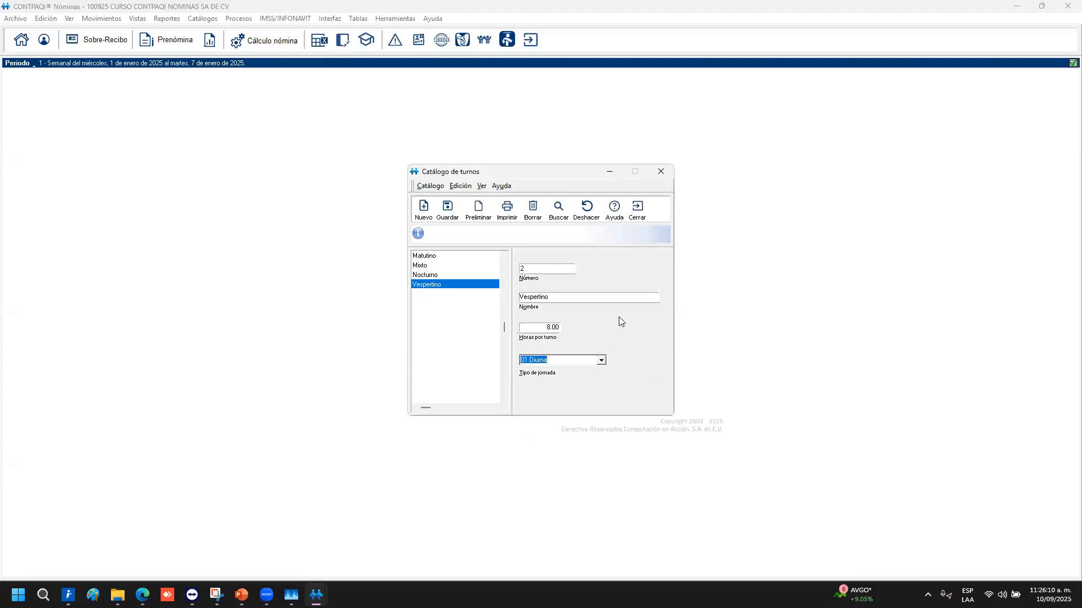
{"action": "key", "text": "alt+Tab"}
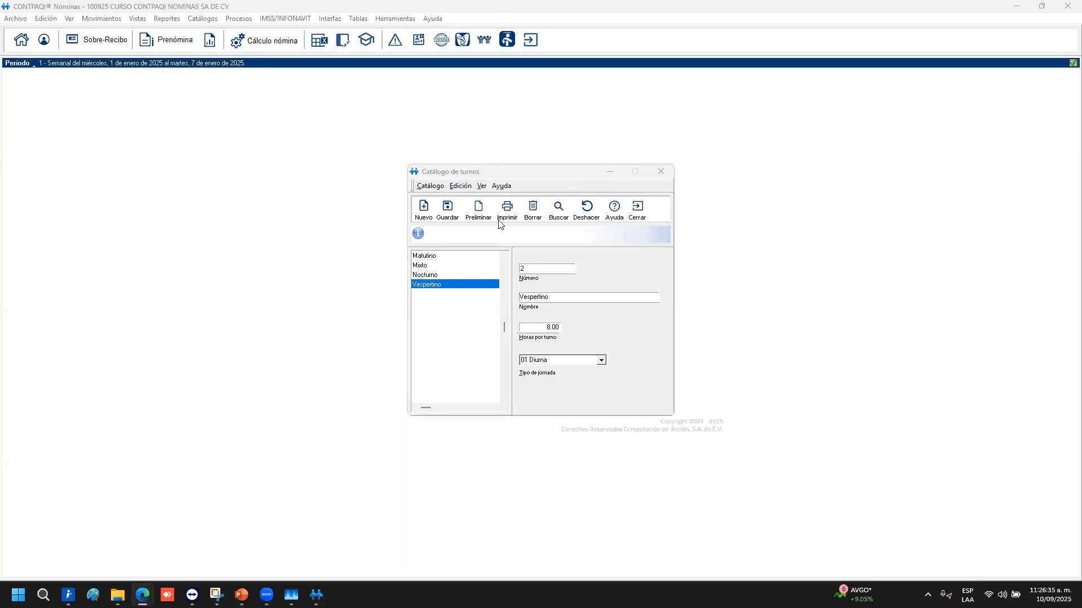
{"action": "left_click", "coordinate": [417, 284]}
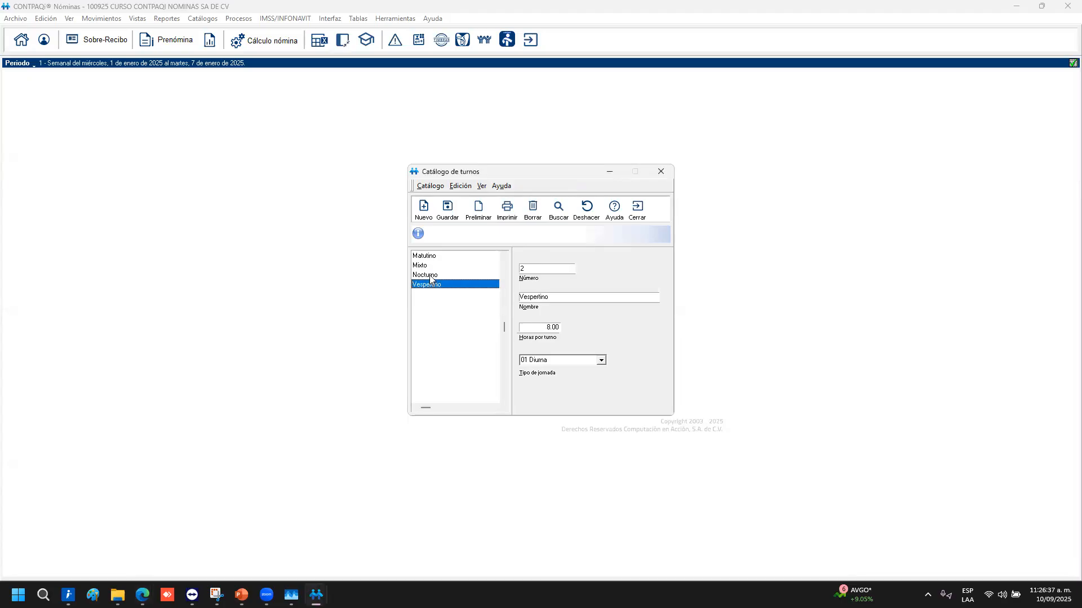
{"action": "left_click", "coordinate": [430, 275]}
{"action": "left_click", "coordinate": [431, 266]}
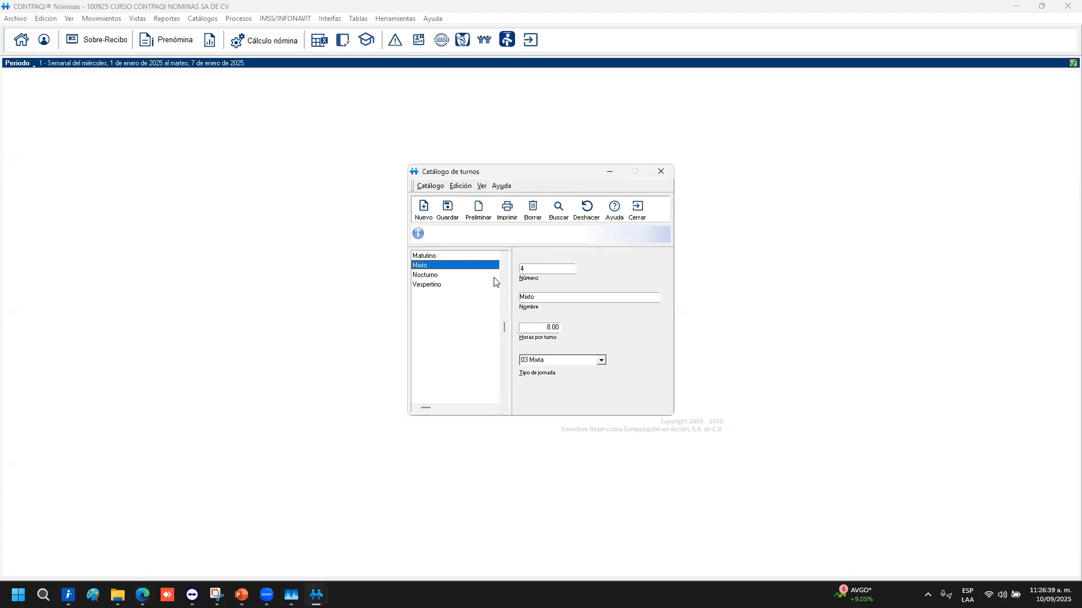
{"action": "left_click", "coordinate": [142, 595]}
Load app.contpaqinube.com in a new Edge tab
{"action": "left_click", "coordinate": [824, 525]}
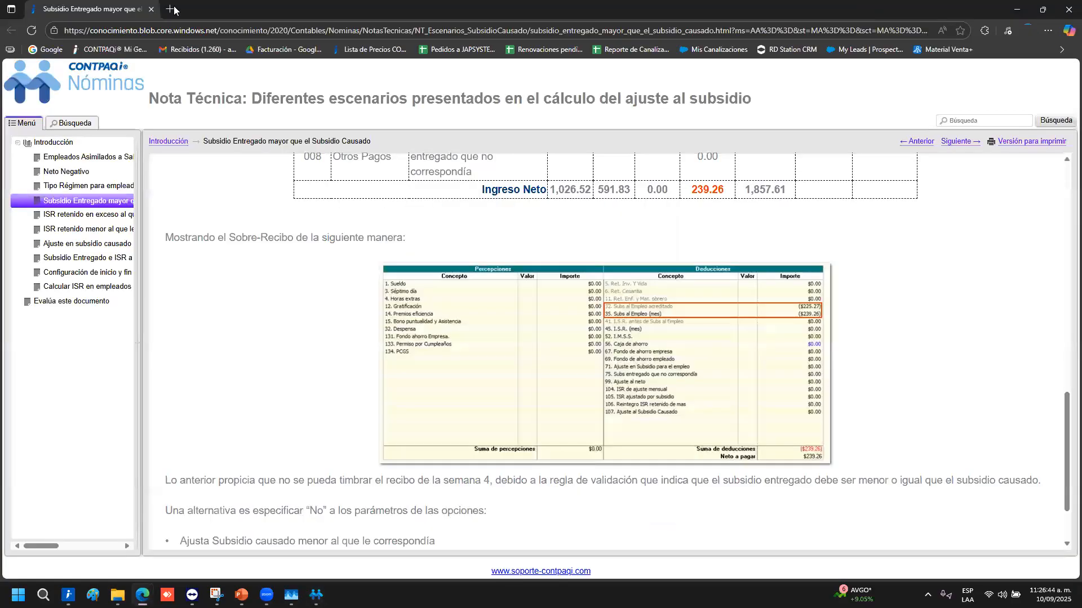
{"action": "left_click", "coordinate": [173, 9]}
{"action": "left_click", "coordinate": [557, 105]}
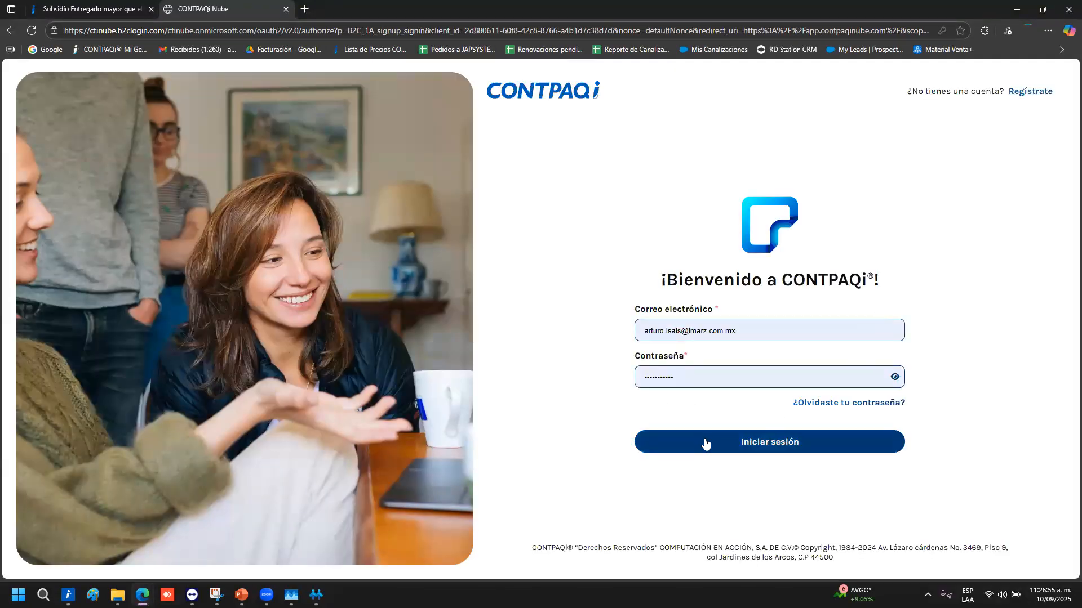
Sign in, dismiss the maintenance notice, and open the second Personia company
{"action": "left_click", "coordinate": [705, 443]}
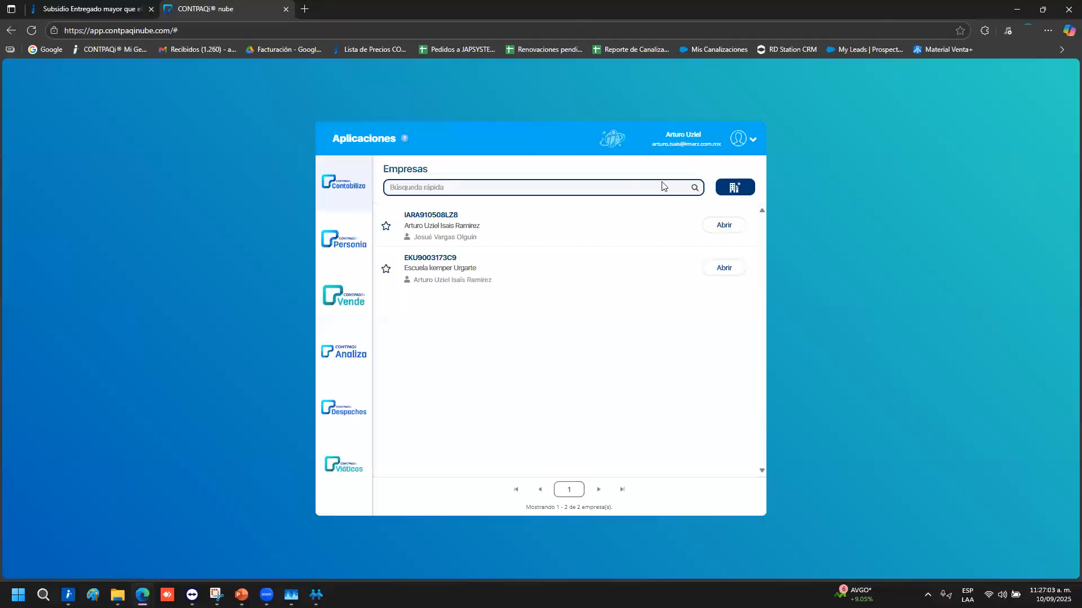
{"action": "left_click", "coordinate": [338, 236]}
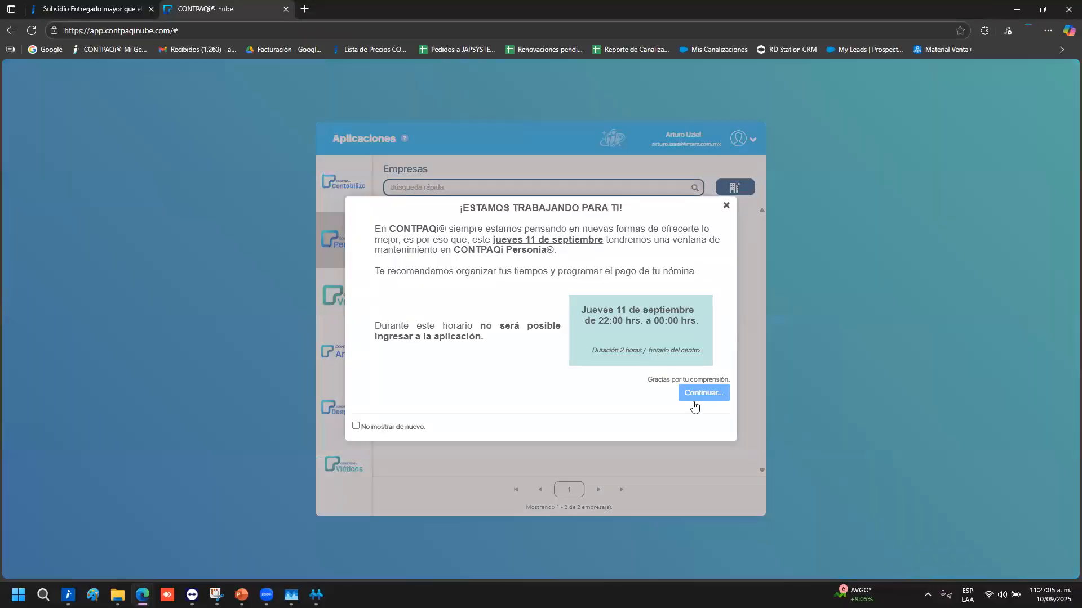
{"action": "left_click", "coordinate": [695, 394]}
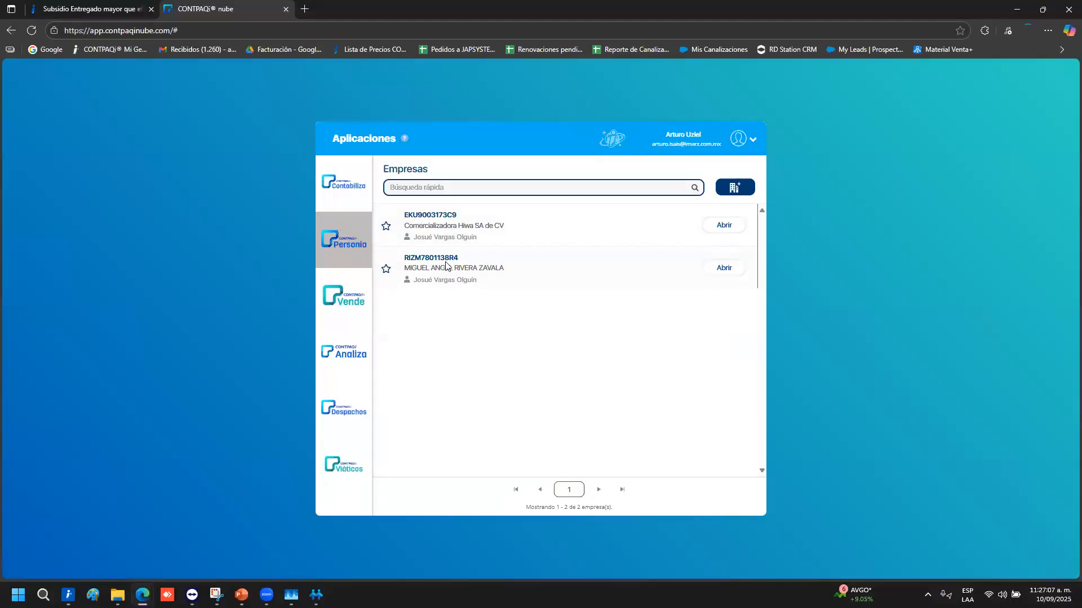
{"action": "double_click", "coordinate": [445, 261]}
{"action": "left_click", "coordinate": [724, 269]}
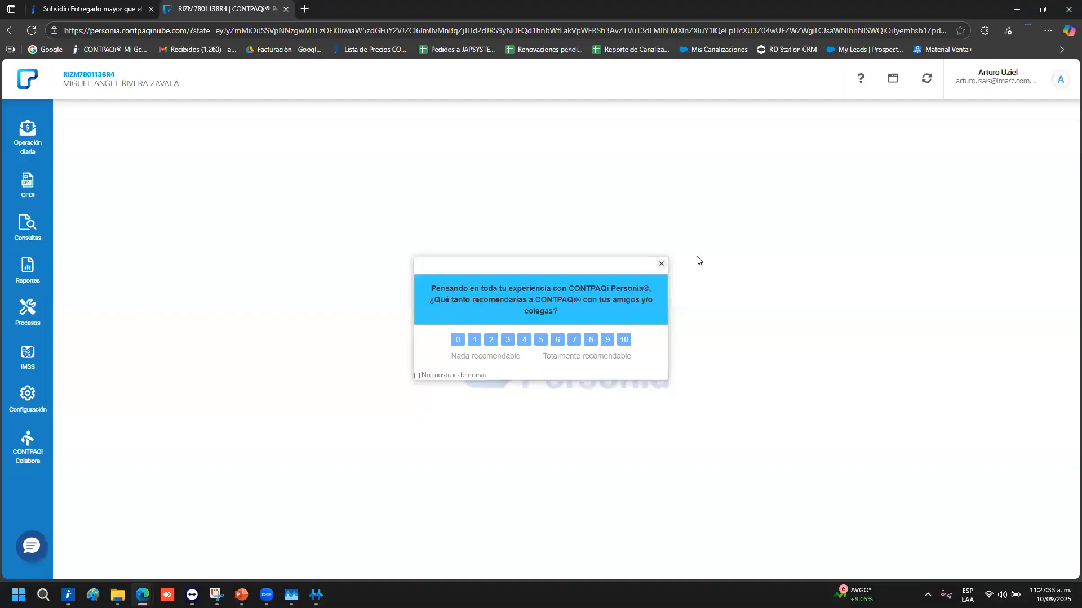
Close the survey, launch Colabora, and view Invitaciones, Solicitudes and the Asistencia options
{"action": "left_click", "coordinate": [662, 263]}
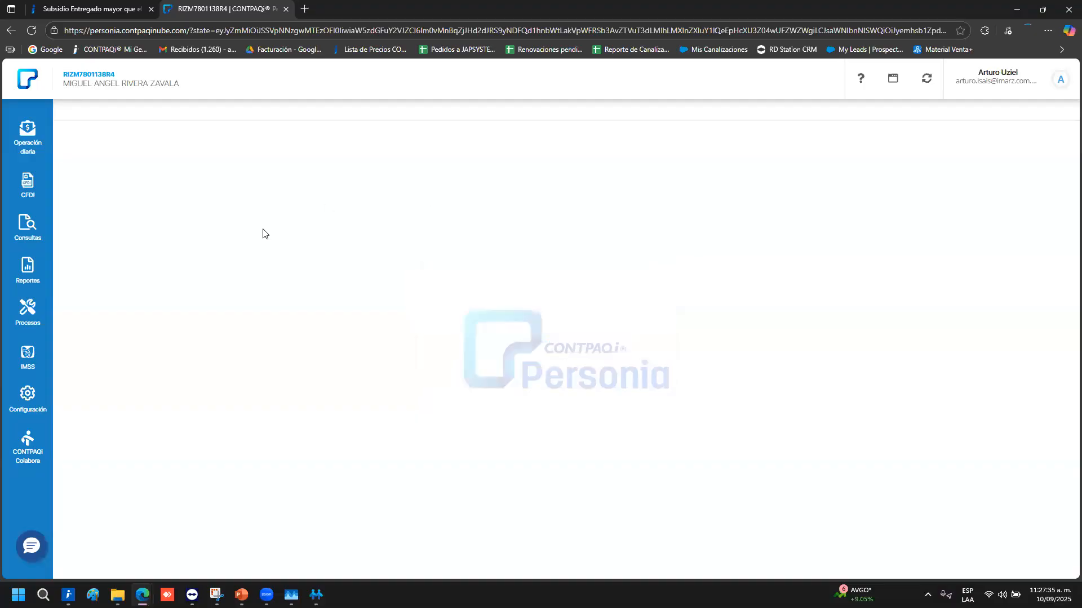
{"action": "left_click", "coordinate": [21, 446]}
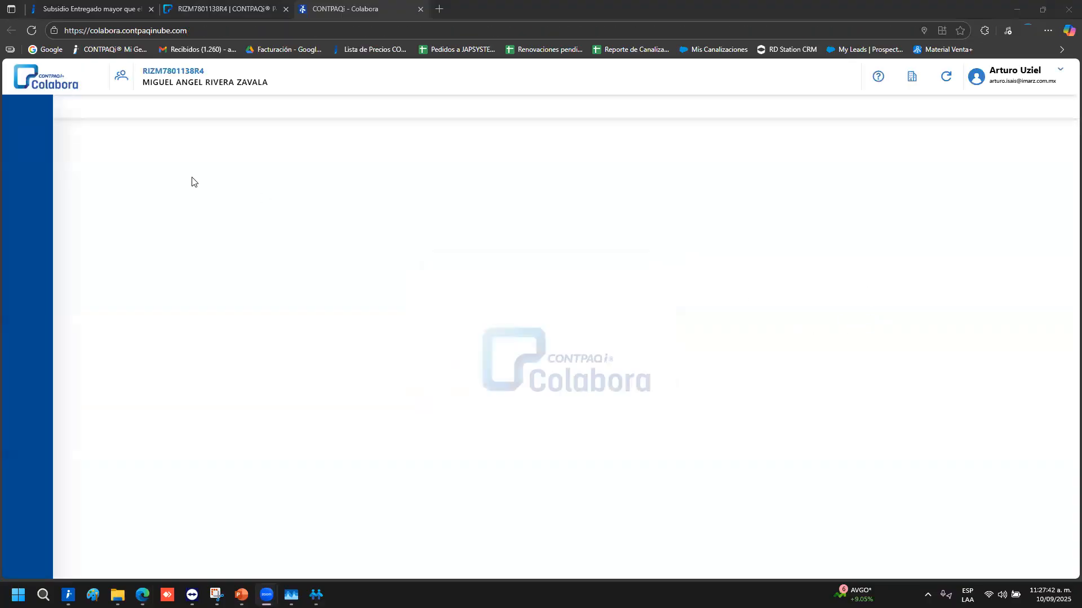
{"action": "left_click", "coordinate": [23, 167]}
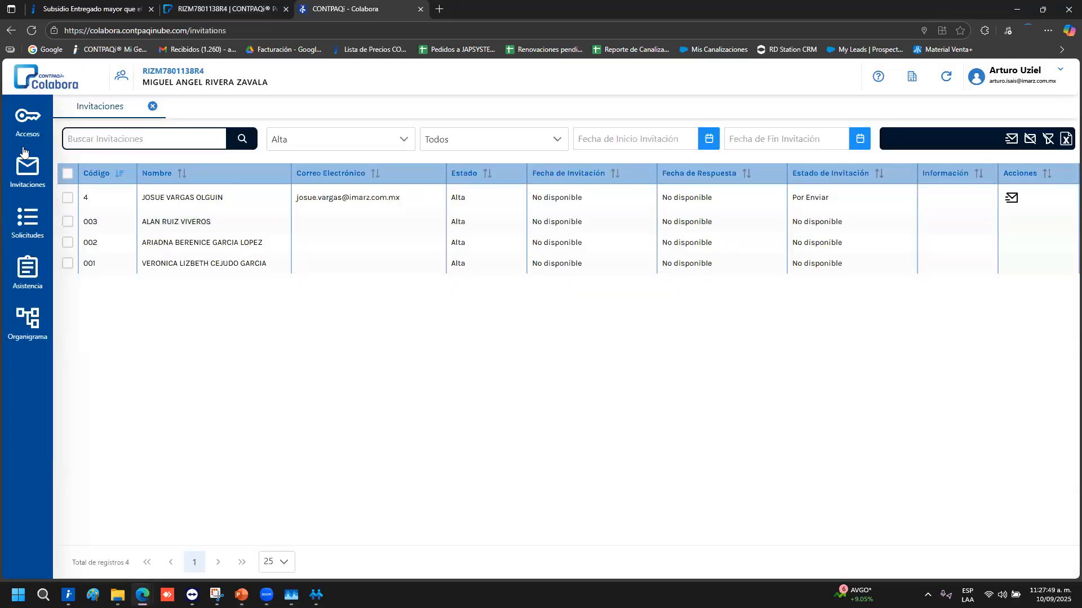
{"action": "left_click", "coordinate": [25, 222]}
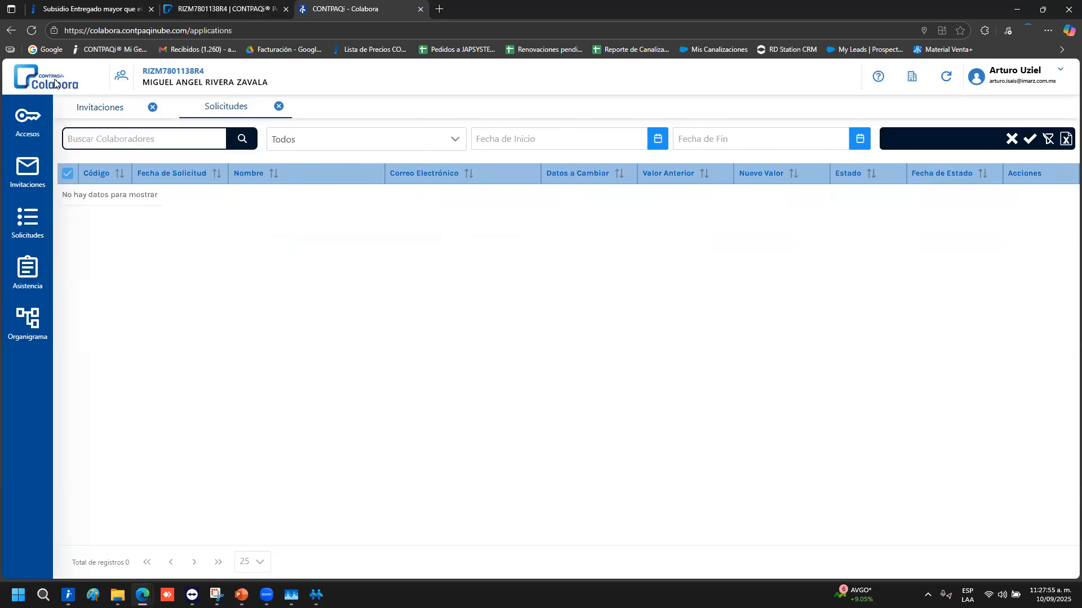
{"action": "left_click", "coordinate": [27, 276]}
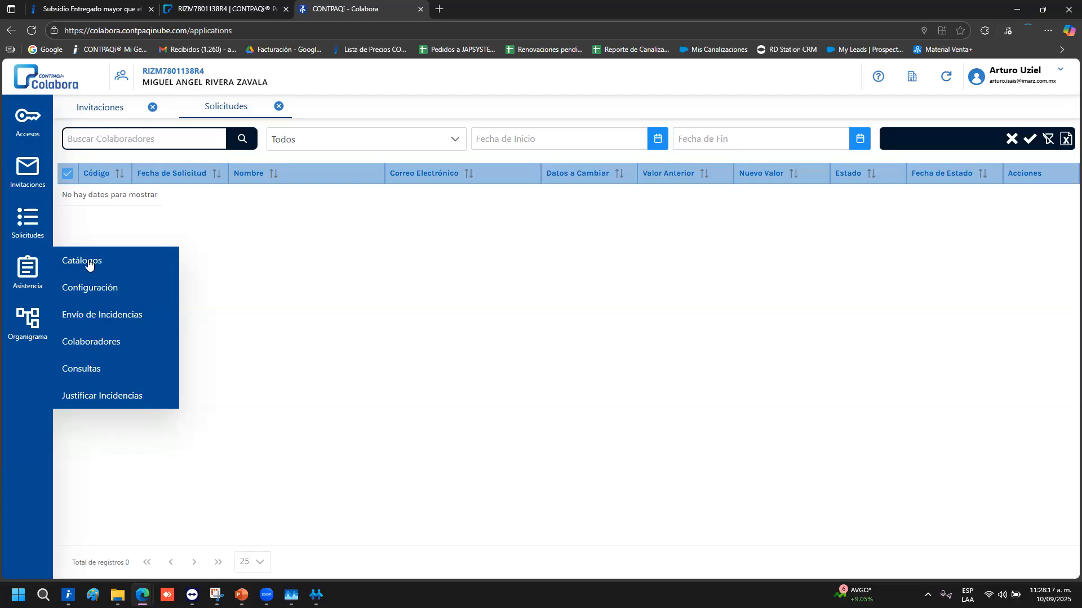
Review the Organigrama of four collaborators' positions and departments, then return to Invitaciones
{"action": "left_click", "coordinate": [22, 320]}
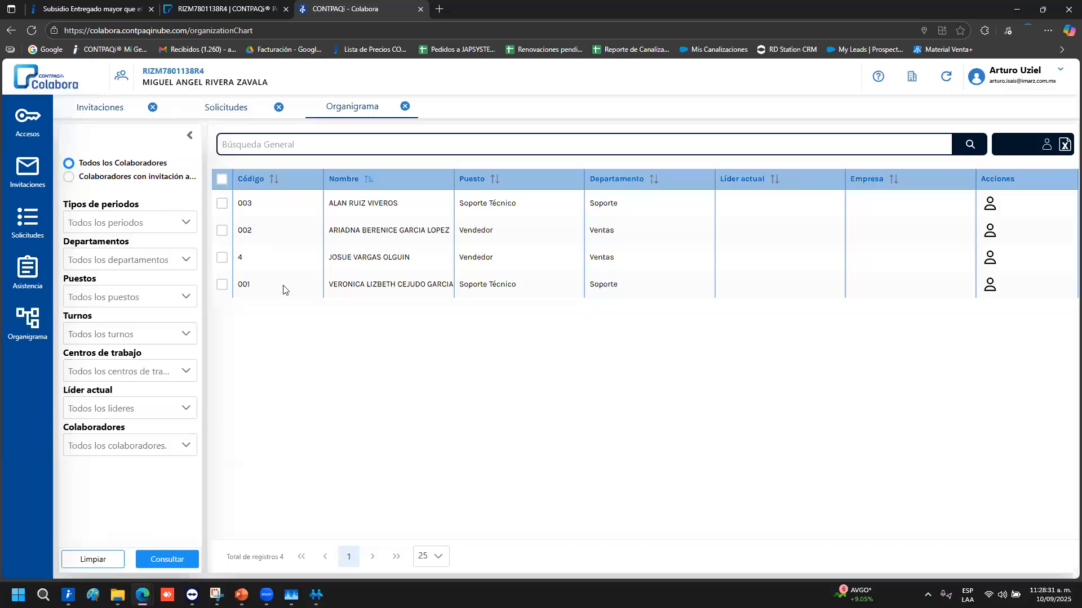
{"action": "left_click", "coordinate": [99, 107]}
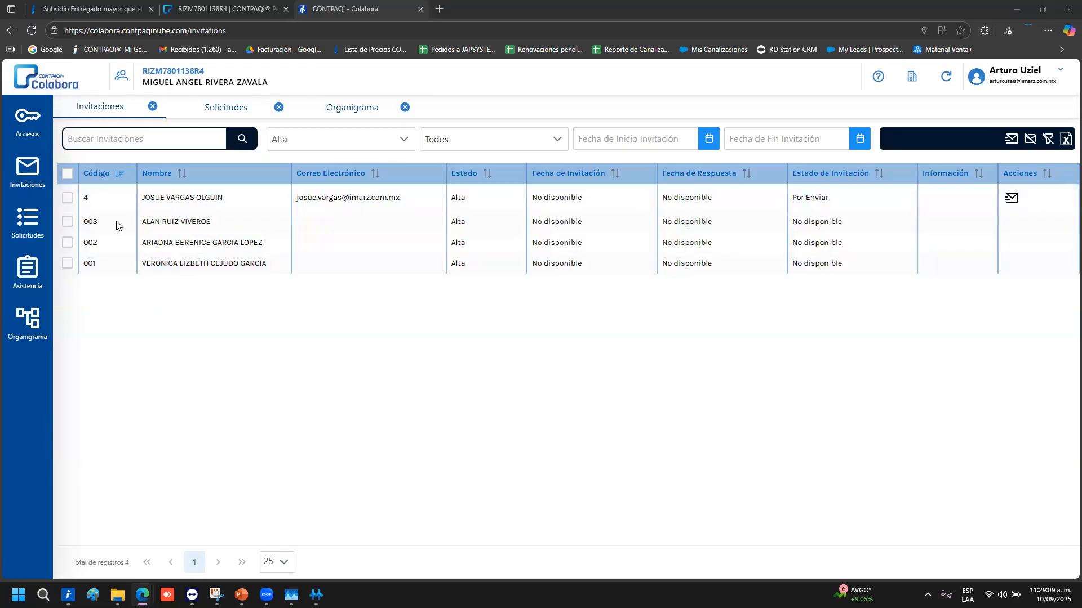
Review Accesos plus the Incidencias and Asistencia laboral settings, then minimize Edge
{"action": "left_click", "coordinate": [29, 115]}
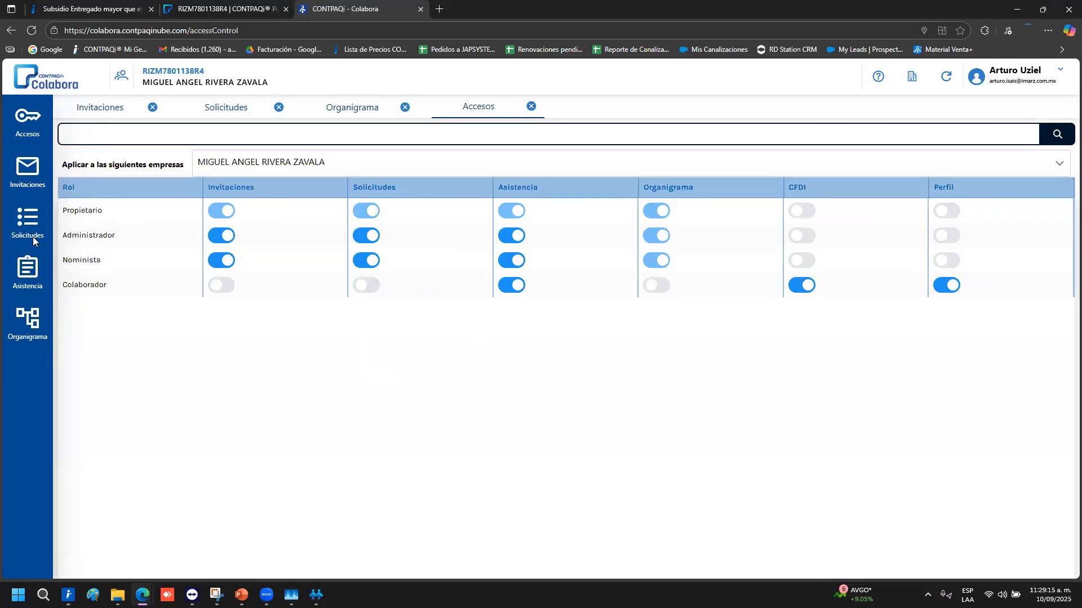
{"action": "mouse_move", "coordinate": [100, 300]}
{"action": "left_click", "coordinate": [148, 285]}
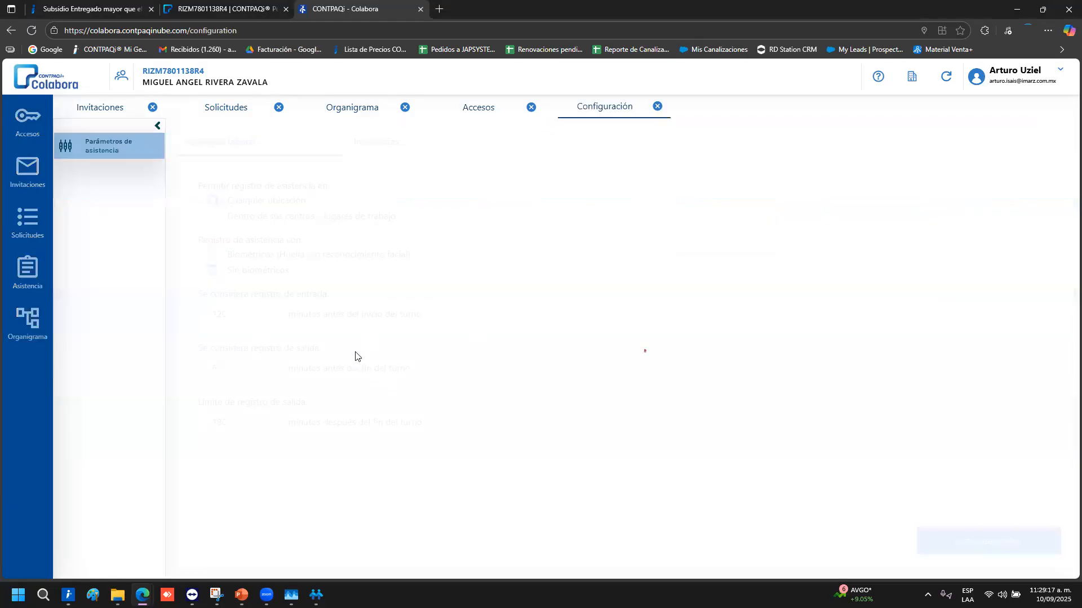
{"action": "left_click", "coordinate": [393, 147]}
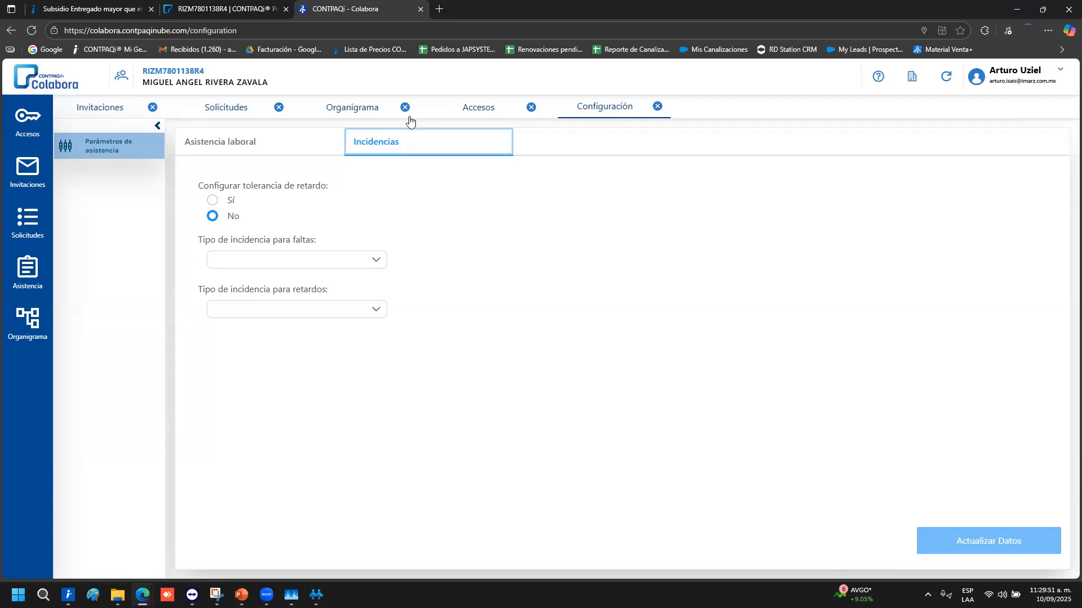
{"action": "left_click", "coordinate": [246, 138]}
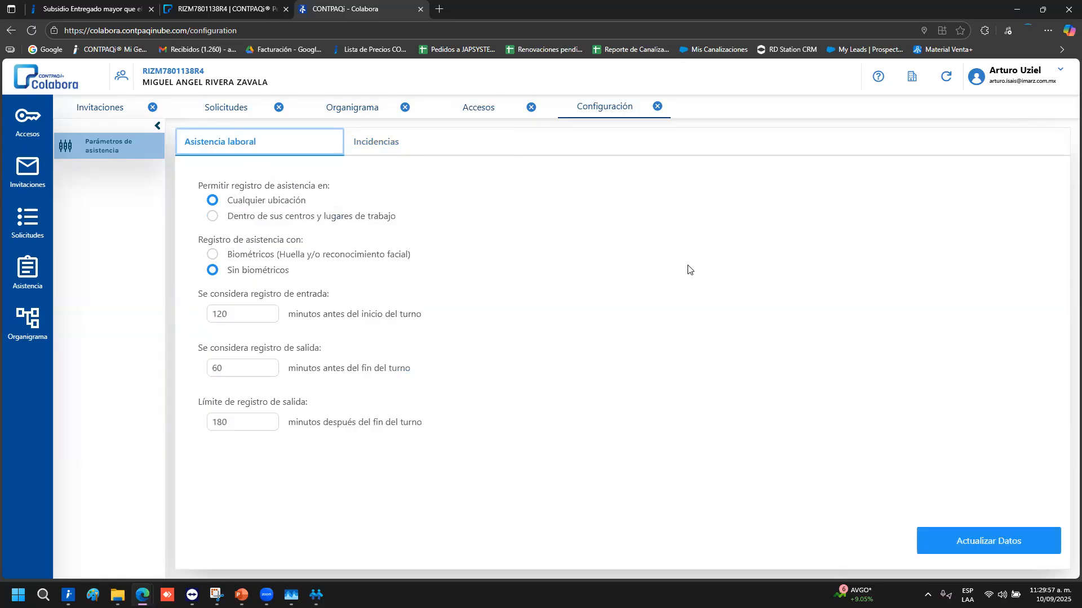
{"action": "left_click", "coordinate": [1017, 9]}
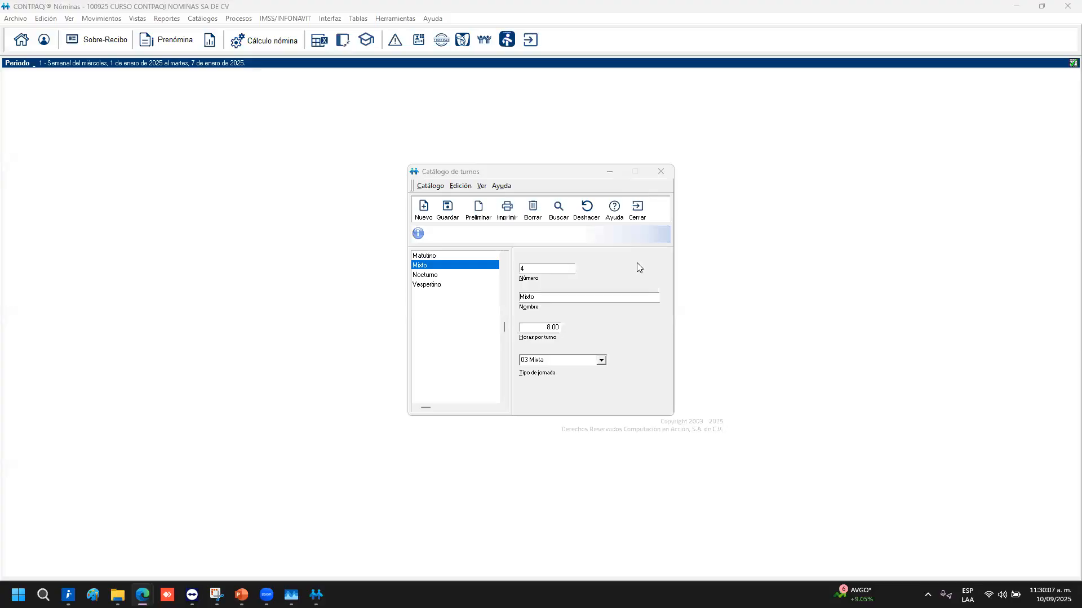
Bring Catálogo de turnos back and start a new shift record
{"action": "key", "text": "Escape"}
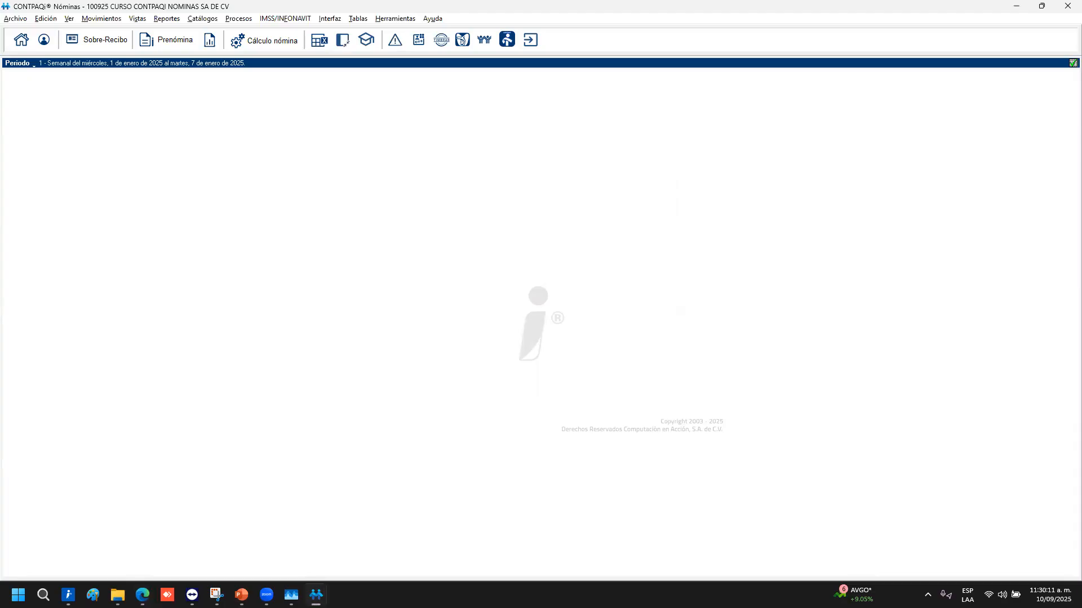
{"action": "mouse_move", "coordinate": [316, 595]}
{"action": "left_click", "coordinate": [357, 524]}
{"action": "left_click", "coordinate": [423, 207]}
{"action": "left_click", "coordinate": [142, 594]}
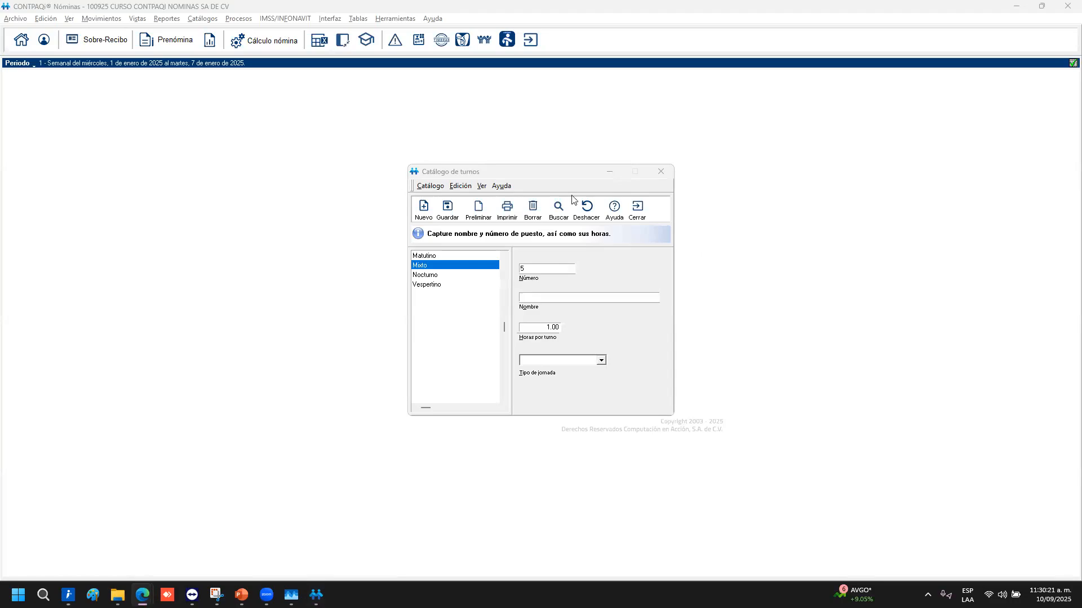
{"action": "left_click", "coordinate": [422, 218]}
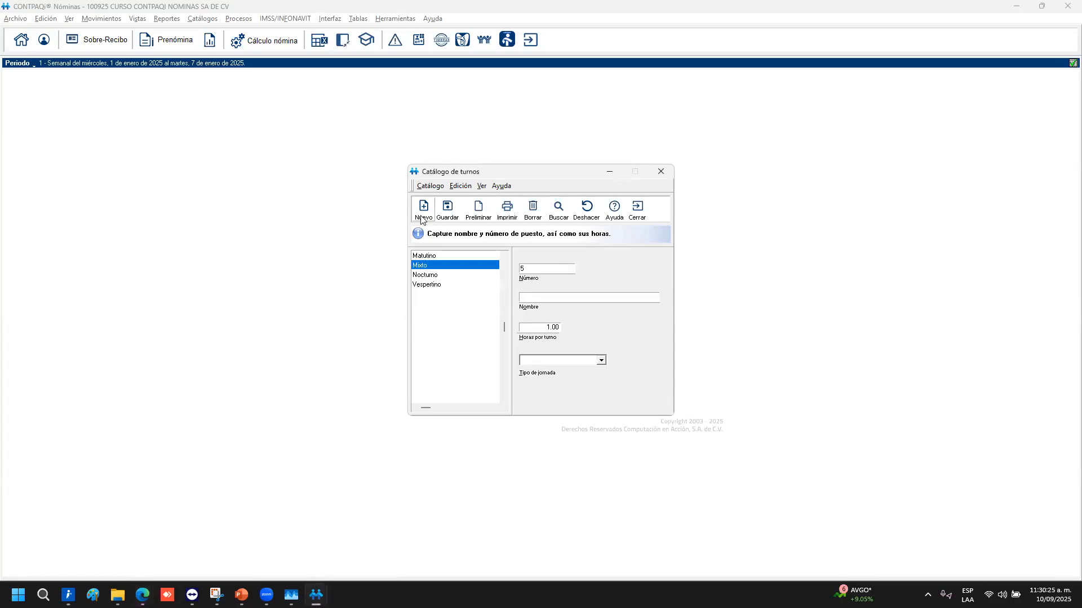
Enter shift Especial, 7 hours per shift, jornada 03 Mixta; save and close
{"action": "type", "text": "Especial"}
{"action": "key", "text": "Tab"}
{"action": "type", "text": "7"}
{"action": "key", "text": "Tab"}
{"action": "left_click", "coordinate": [600, 361]}
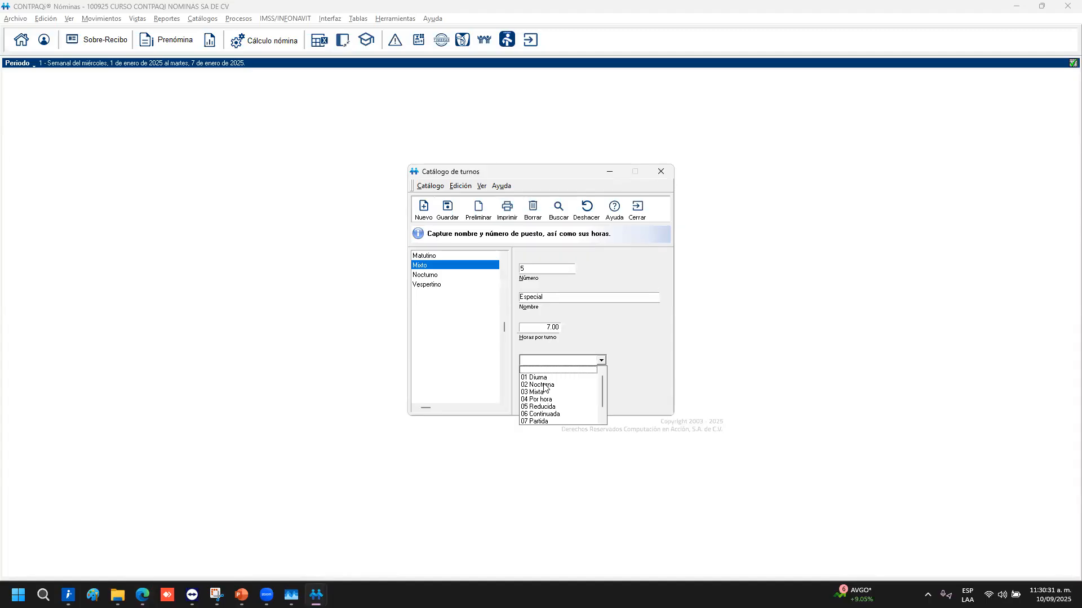
{"action": "left_click", "coordinate": [542, 389]}
{"action": "left_click", "coordinate": [446, 209]}
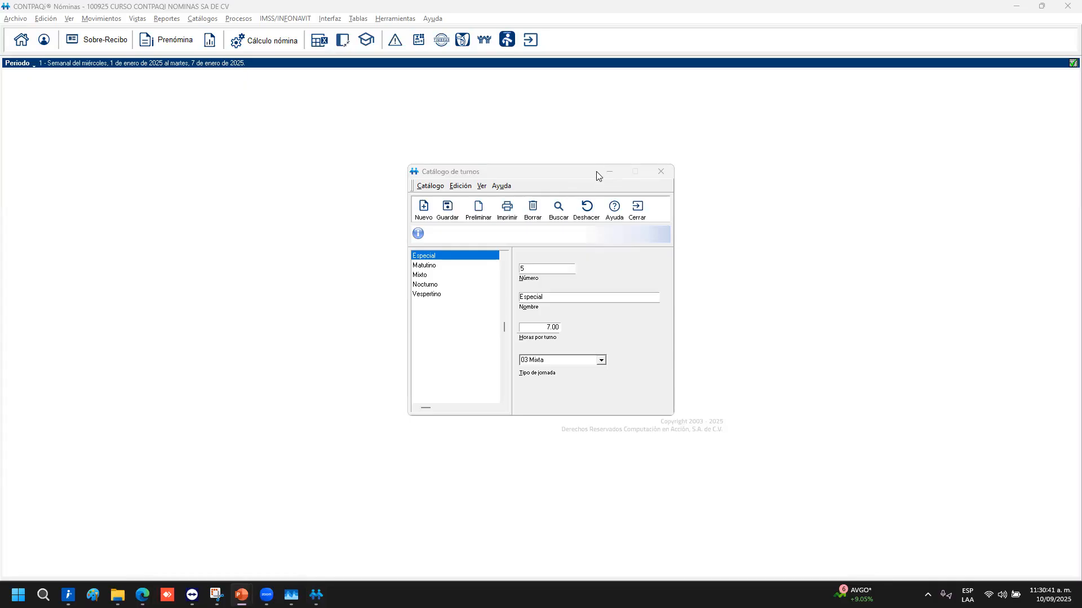
{"action": "left_click", "coordinate": [637, 209]}
Bring PowerPoint forward and move from slide 28 to slide 30, 'Empleados'
{"action": "mouse_move", "coordinate": [241, 595]}
{"action": "left_click", "coordinate": [273, 543]}
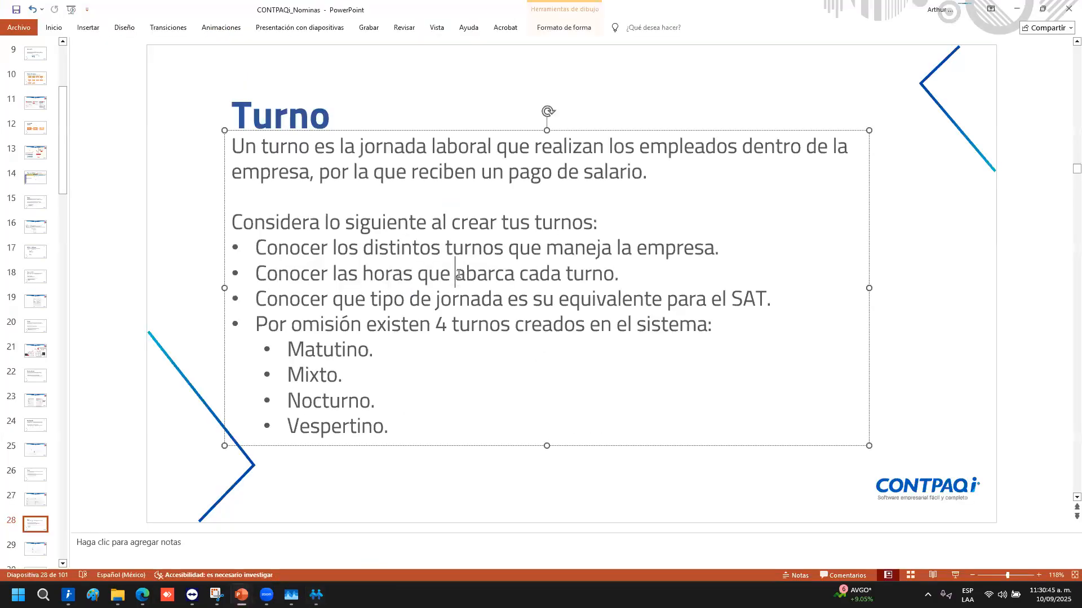
{"action": "scroll", "coordinate": [965, 249], "scroll_direction": "down", "scroll_amount": 1}
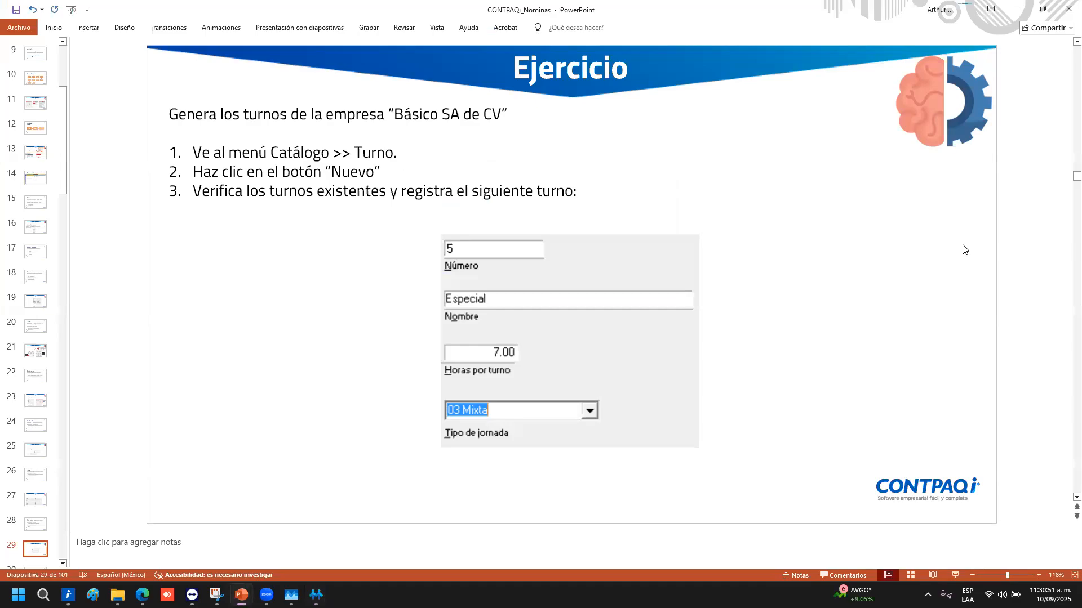
{"action": "scroll", "coordinate": [964, 249], "scroll_direction": "down", "scroll_amount": 1}
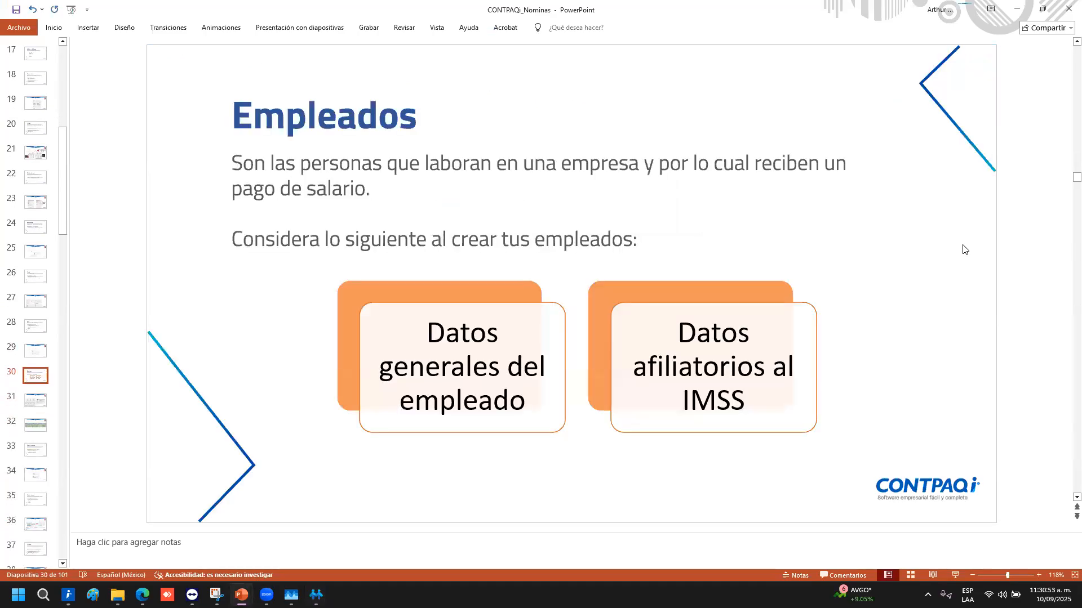
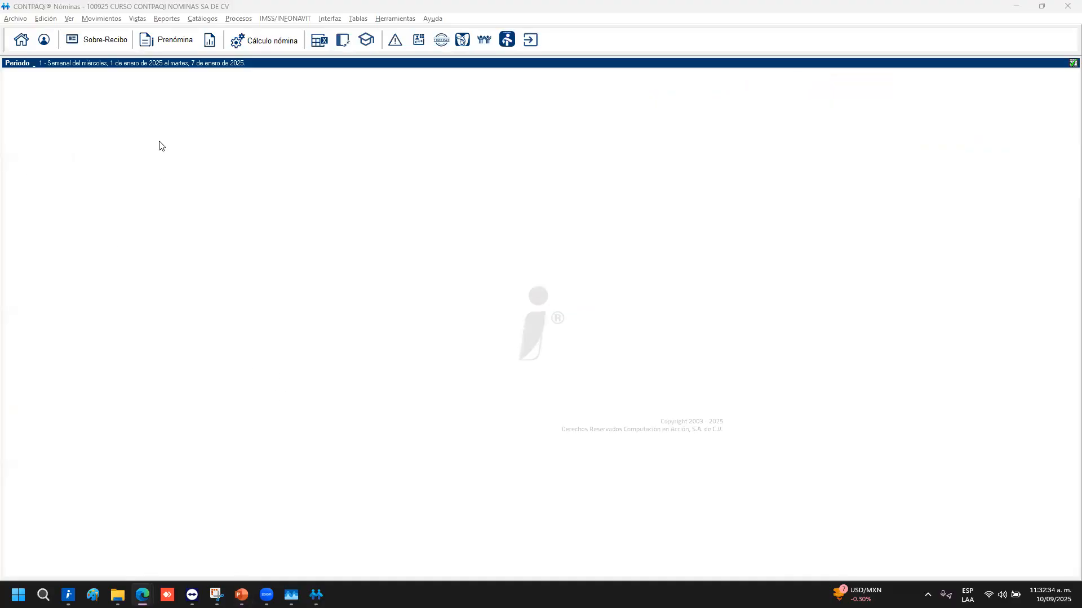
Start a new employee in the employee catalogue with code 001 and hire date 01/04/2024
{"action": "left_click", "coordinate": [44, 40]}
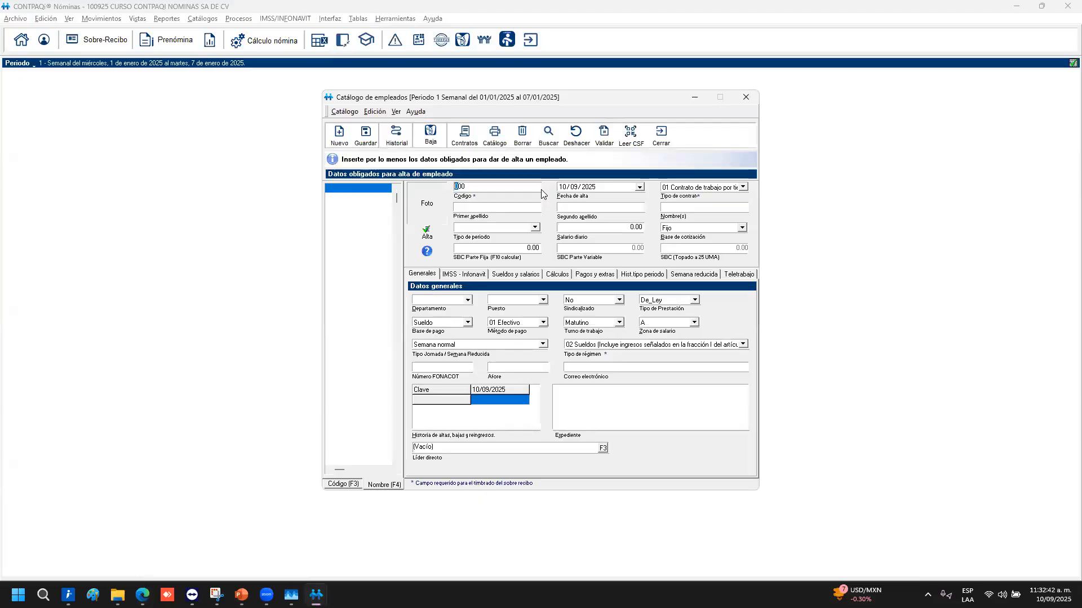
{"action": "type", "text": "001"}
{"action": "type", "text": "04/"}
{"action": "type", "text": "2024"}
{"action": "key", "text": "Tab"}
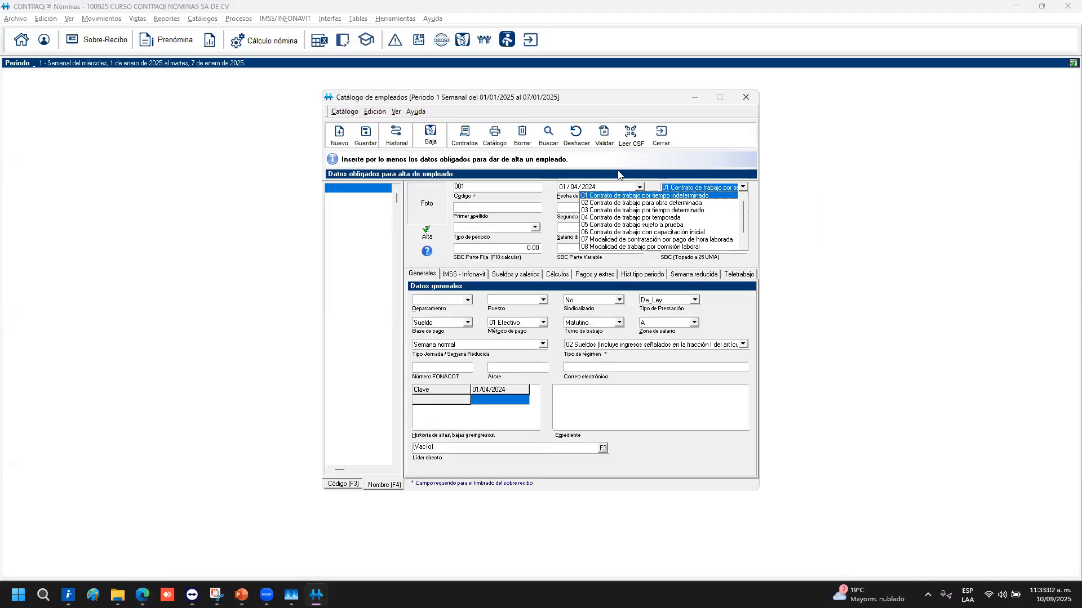
Review the contract type list, leaving 01 Contrato de trabajo por tiempo indeterminado
{"action": "left_click", "coordinate": [635, 175]}
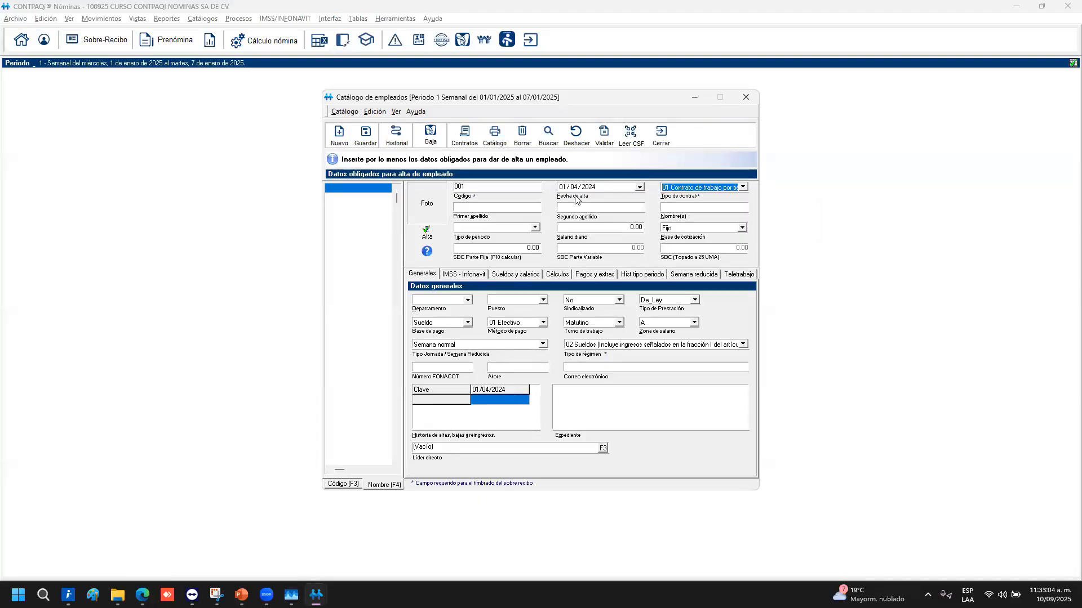
{"action": "left_click", "coordinate": [508, 189]}
{"action": "key", "text": "Tab"}
{"action": "key", "text": "Tab"}
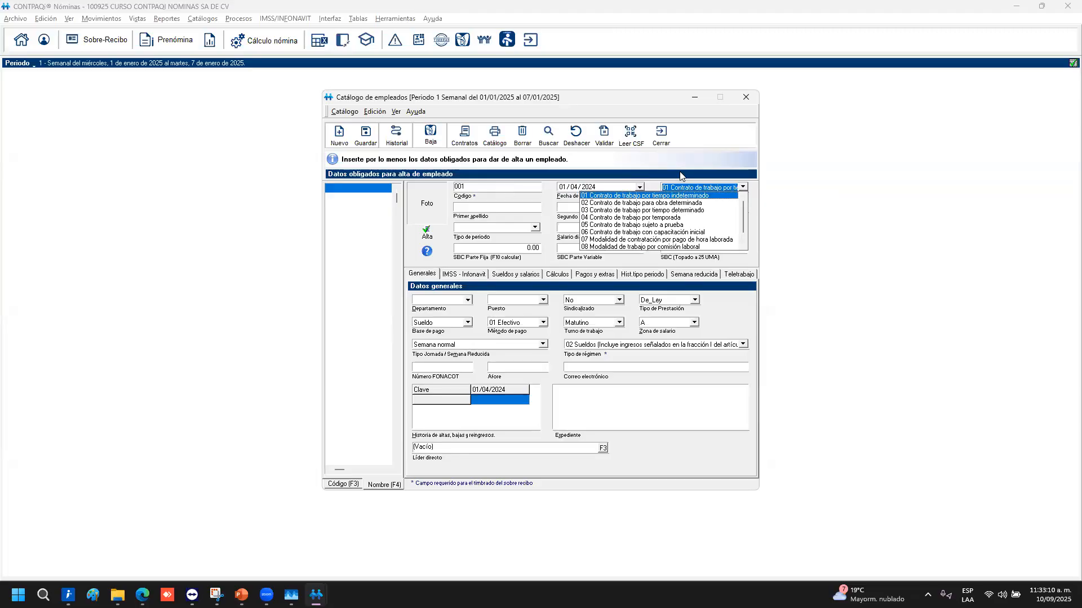
{"action": "left_click", "coordinate": [700, 176]}
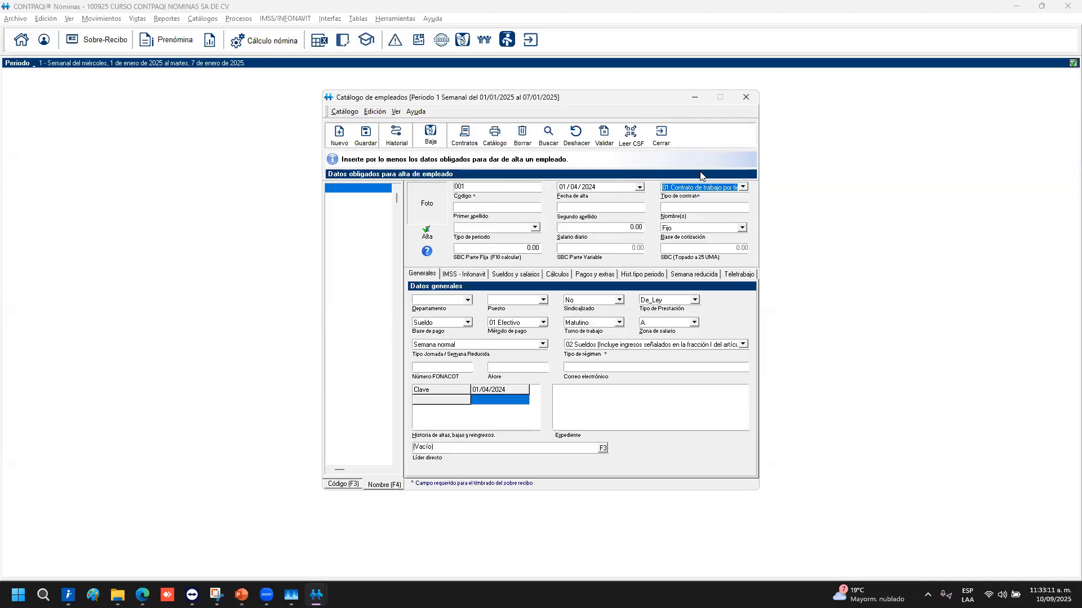
{"action": "left_click", "coordinate": [744, 188]}
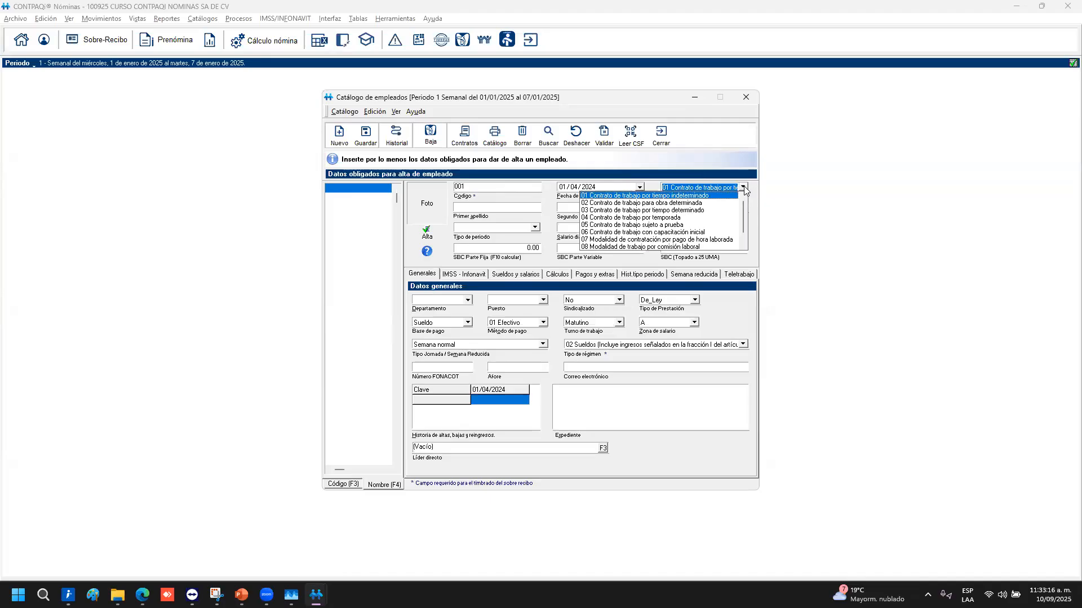
{"action": "left_click", "coordinate": [743, 188]}
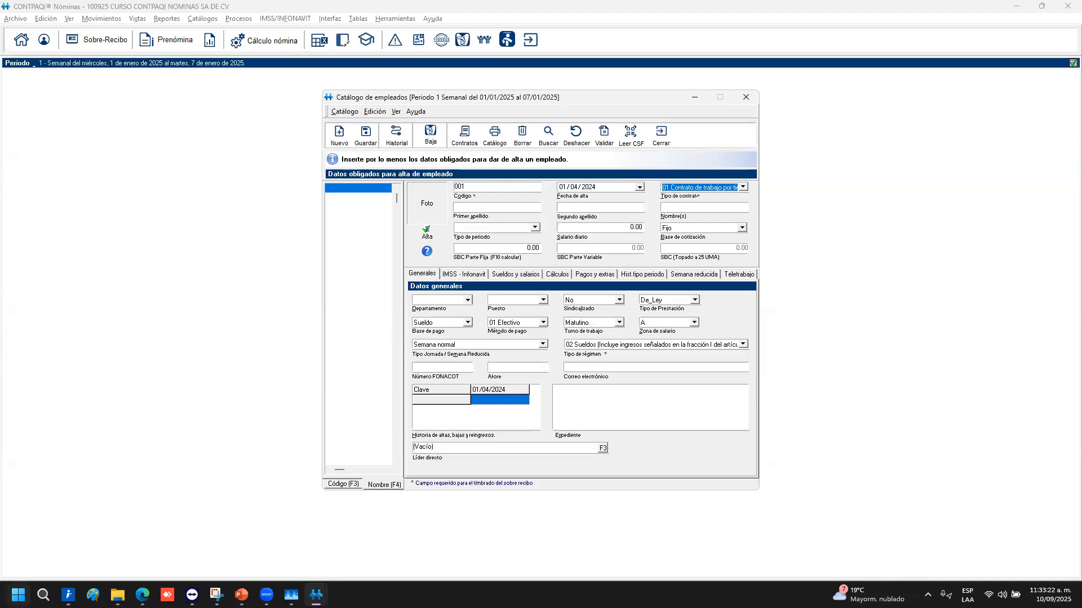
Set the Windows display scale to 150% under Configuración > Sistema > Pantalla
{"action": "left_click", "coordinate": [18, 595]}
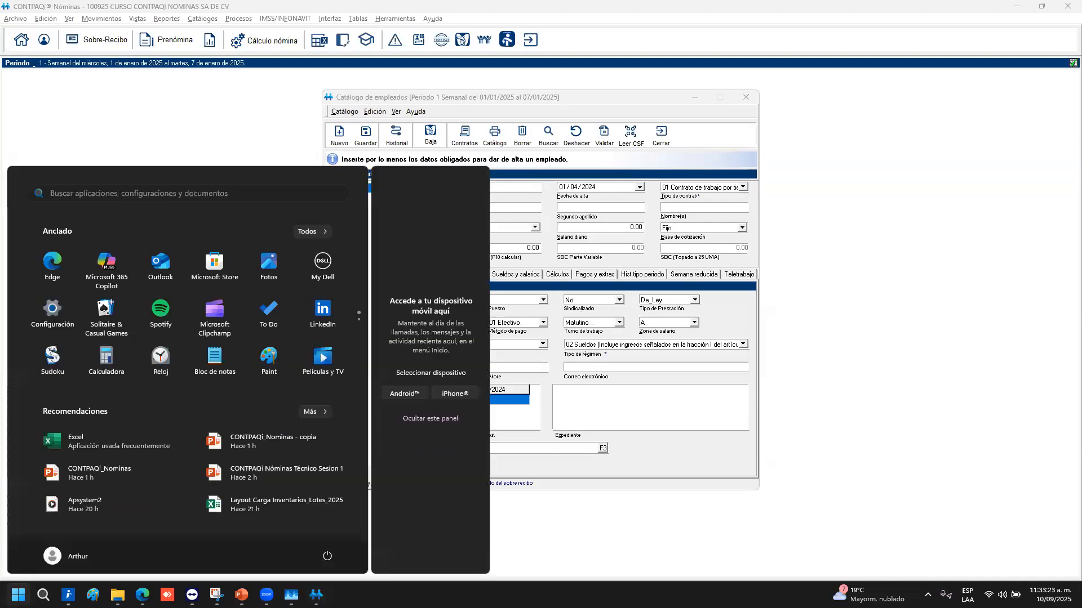
{"action": "type", "text": "configuración"}
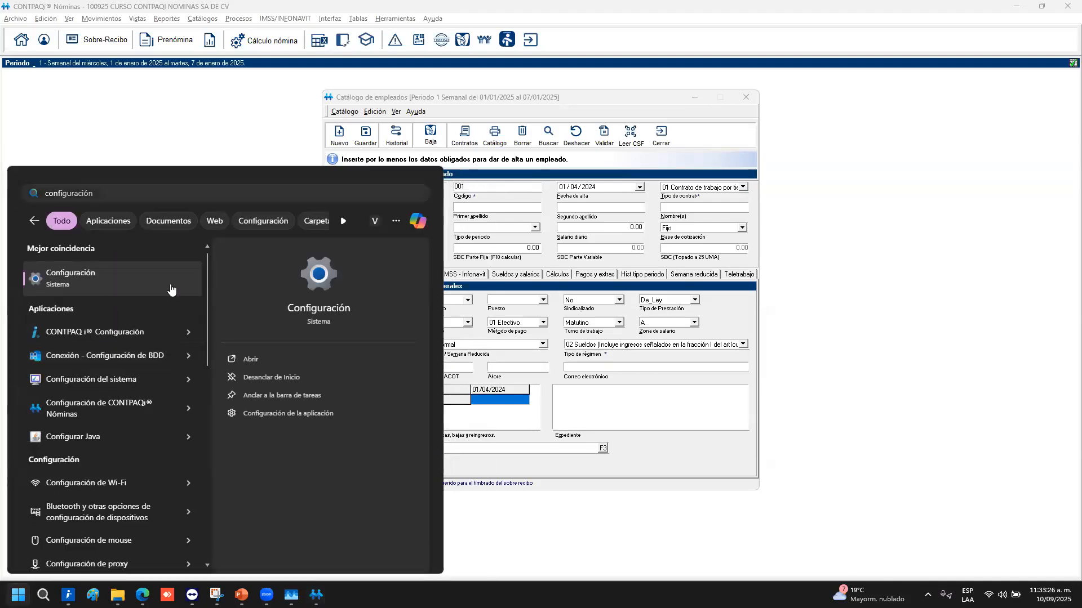
{"action": "left_click", "coordinate": [172, 290]}
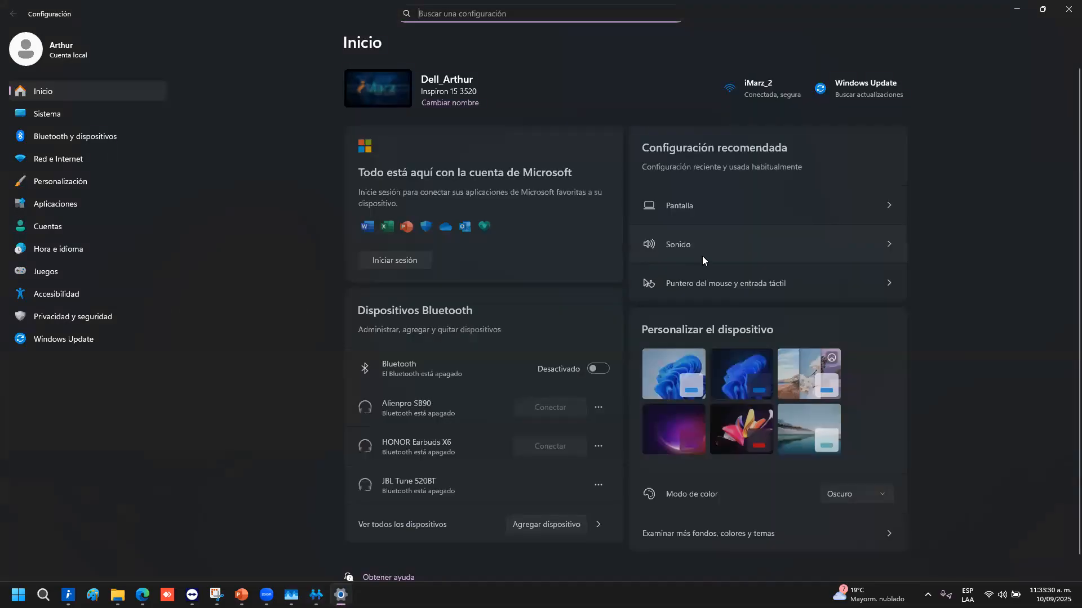
{"action": "scroll", "coordinate": [620, 265], "scroll_direction": "down", "scroll_amount": 1}
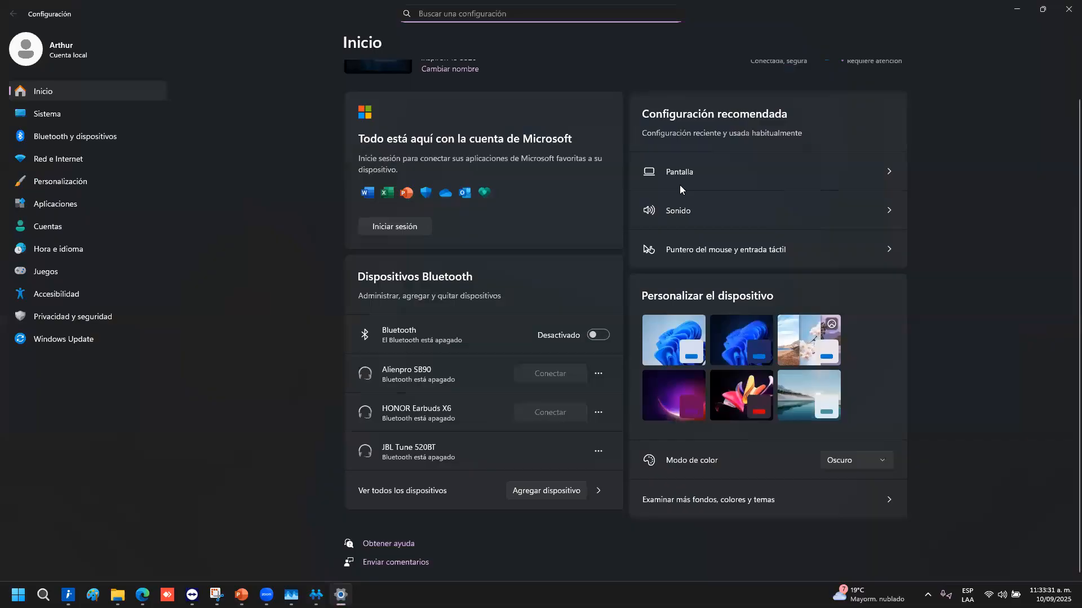
{"action": "left_click", "coordinate": [741, 164]}
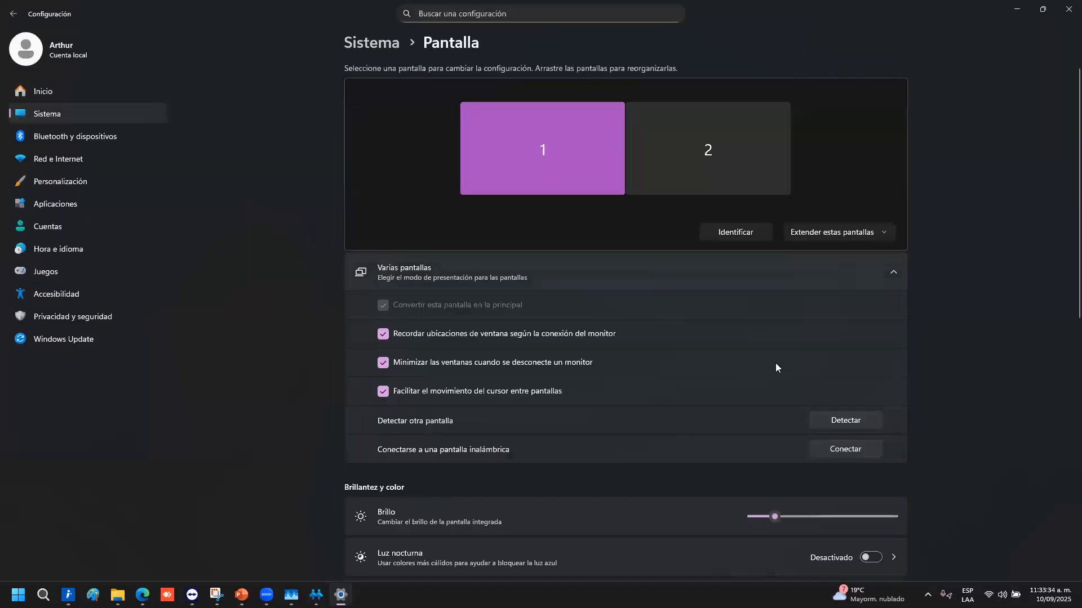
{"action": "scroll", "coordinate": [775, 365], "scroll_direction": "down", "scroll_amount": 2}
{"action": "scroll", "coordinate": [795, 421], "scroll_direction": "down", "scroll_amount": 2}
{"action": "left_click", "coordinate": [856, 398]}
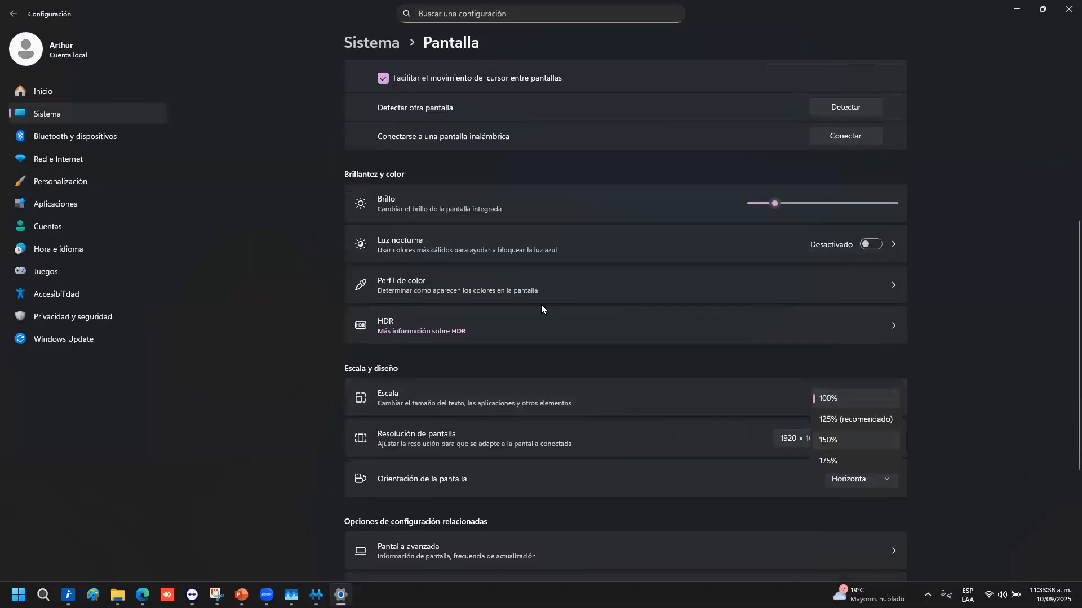
{"action": "left_click", "coordinate": [828, 440]}
{"action": "left_click", "coordinate": [1000, 392]}
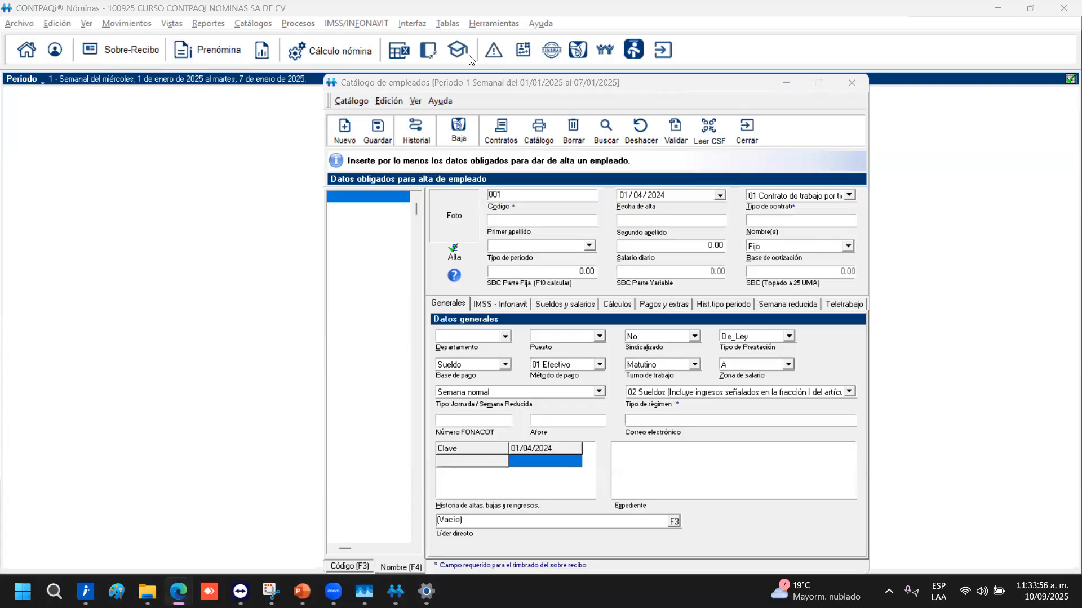
Change the contract type from 01 to 06 Contrato de trabajo con capacitación inicial
{"action": "left_click_drag", "start_coordinate": [516, 82], "coordinate": [429, 56]}
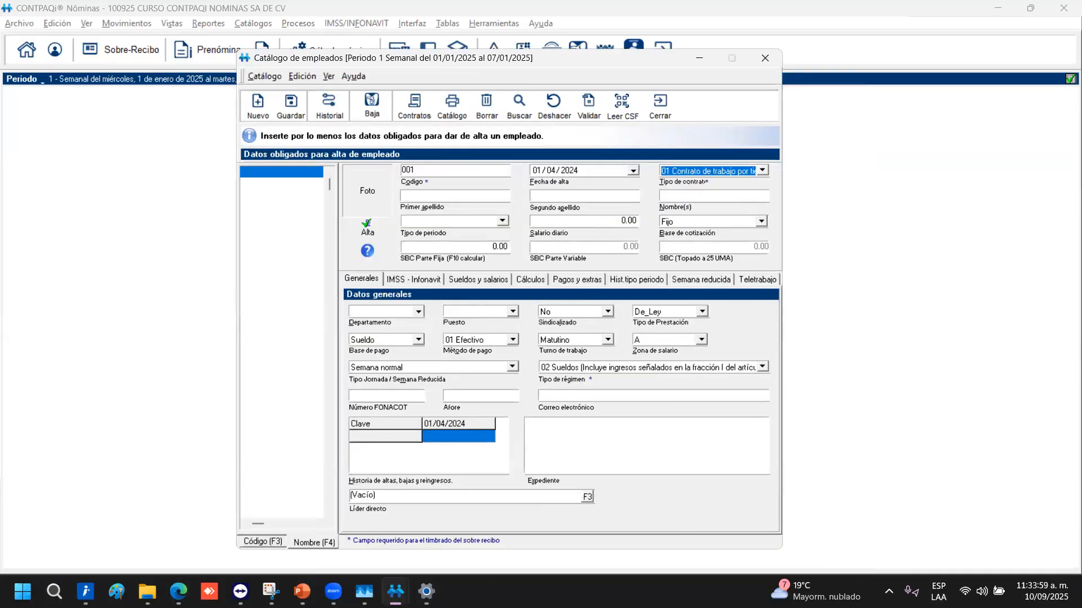
{"action": "key", "text": "alt+Tab"}
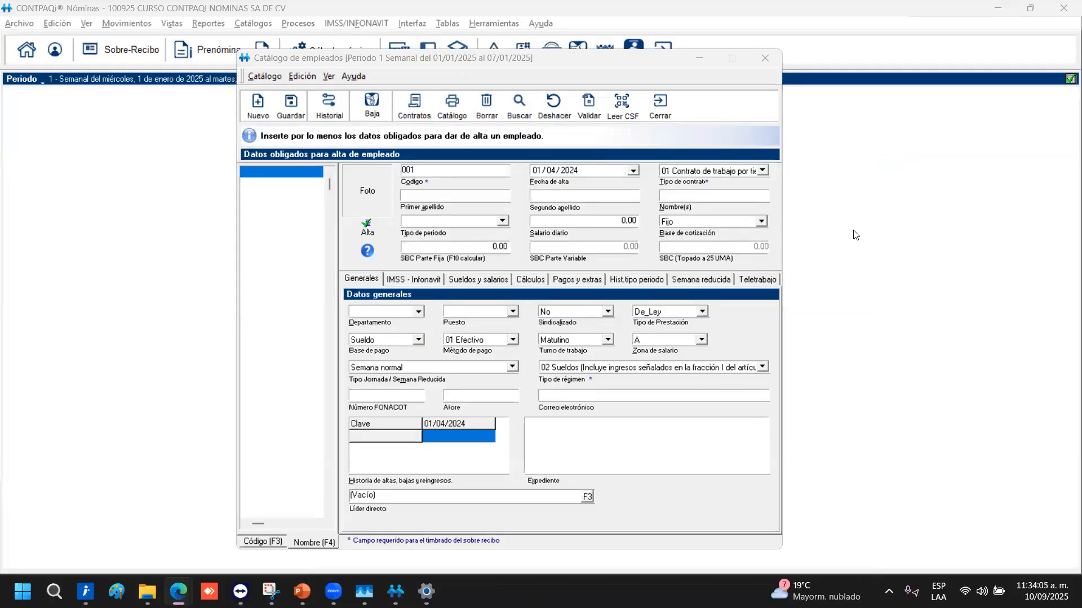
{"action": "left_click", "coordinate": [762, 171]}
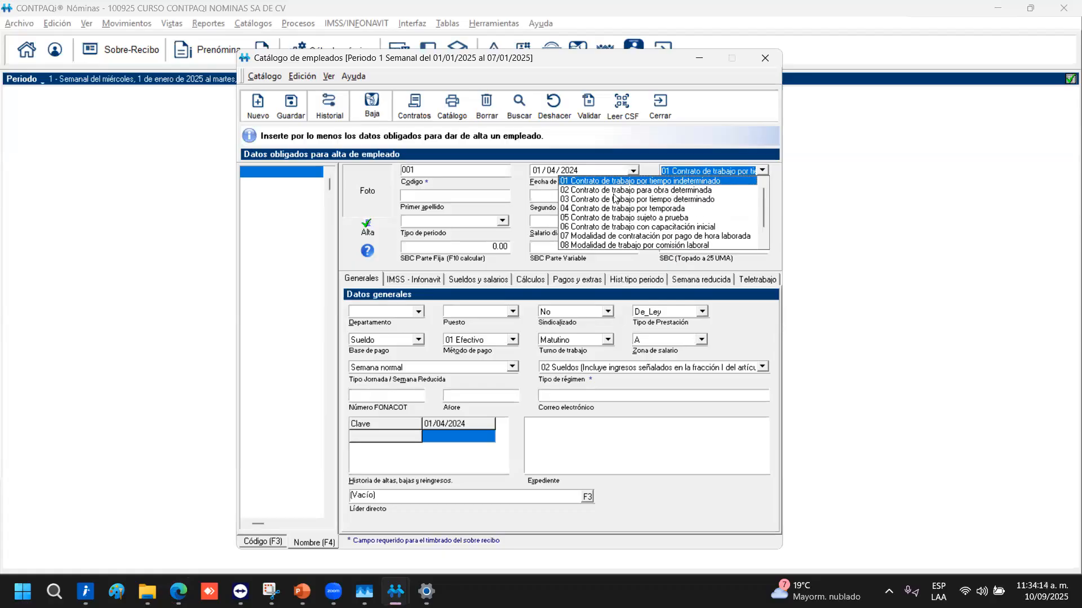
{"action": "left_click_drag", "start_coordinate": [762, 206], "coordinate": [757, 223]}
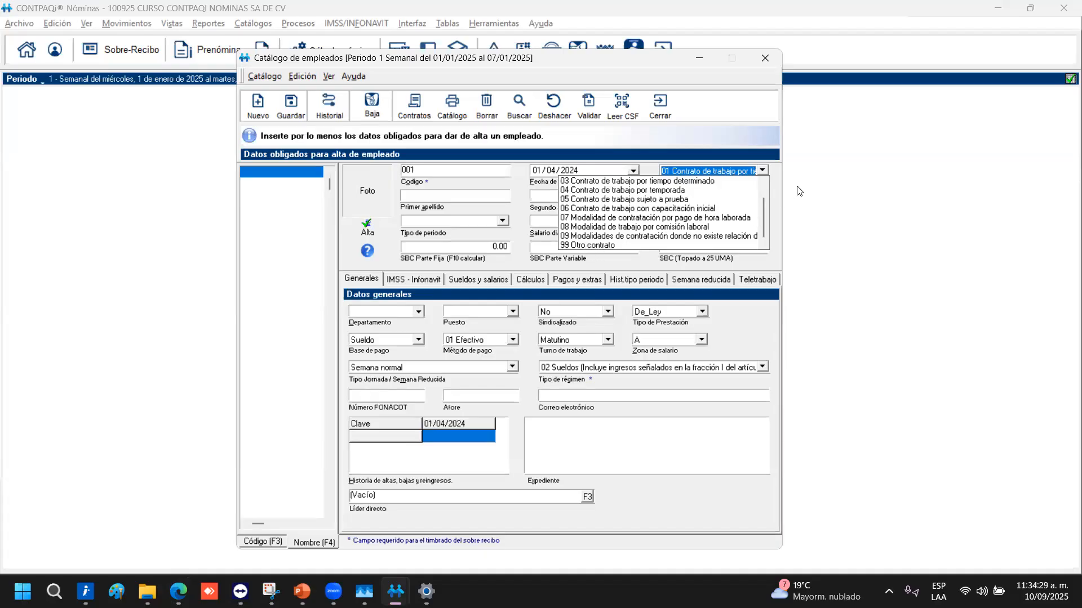
{"action": "left_click", "coordinate": [763, 188]}
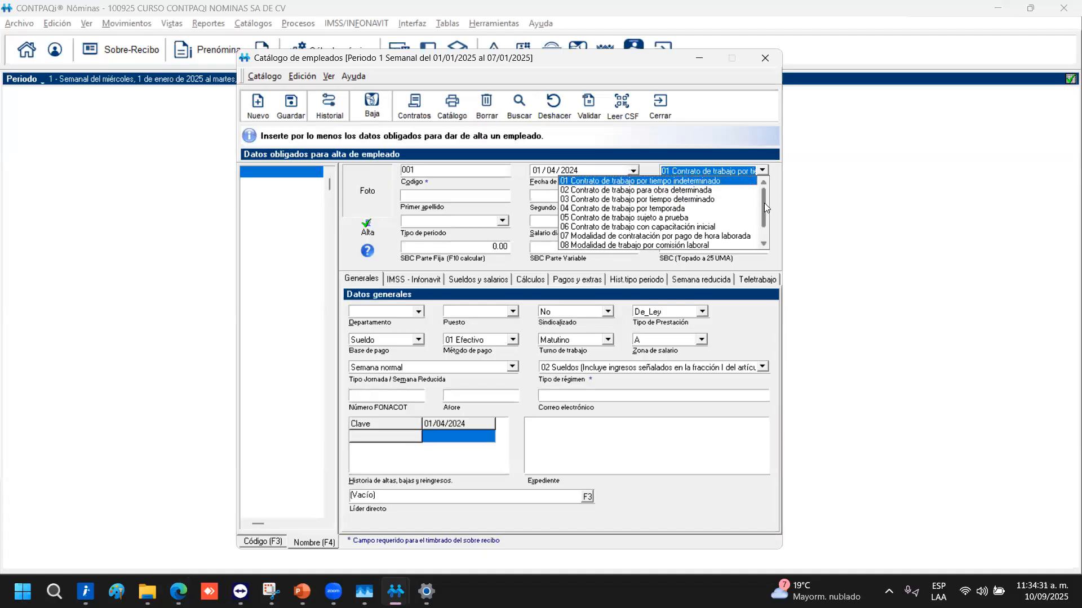
{"action": "scroll", "coordinate": [759, 233], "scroll_direction": "down", "scroll_amount": 1}
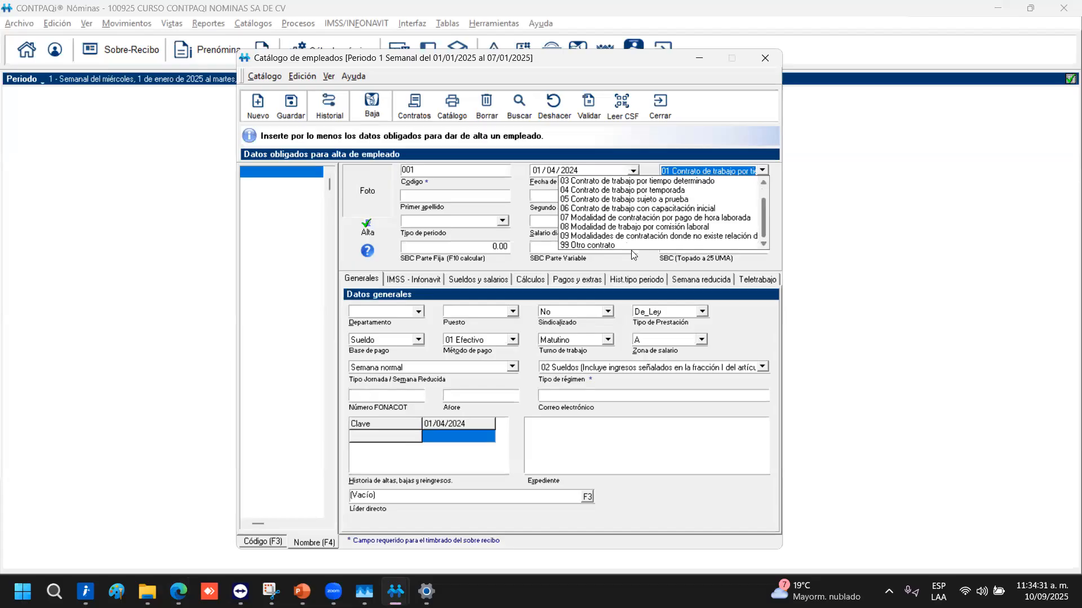
{"action": "left_click", "coordinate": [597, 240]}
{"action": "left_click", "coordinate": [728, 171]}
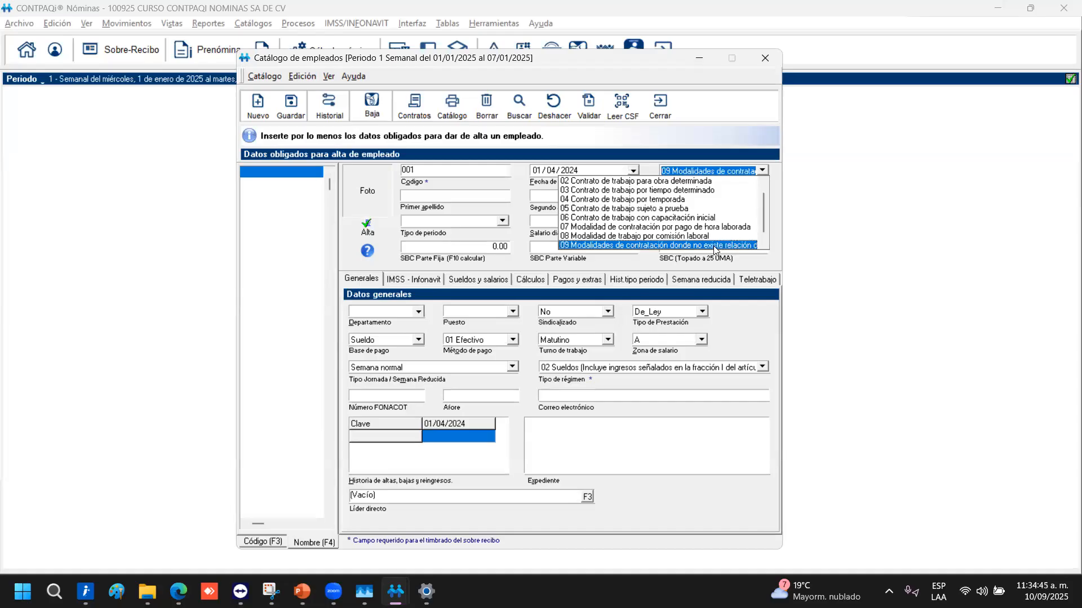
{"action": "scroll", "coordinate": [714, 250], "scroll_direction": "down", "scroll_amount": 1}
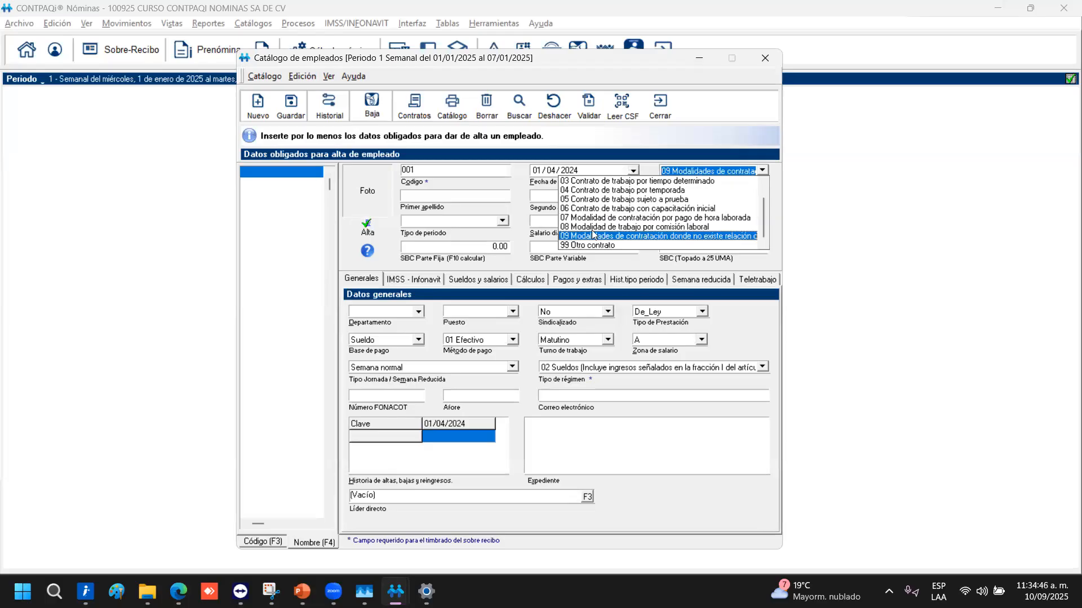
{"action": "scroll", "coordinate": [598, 240], "scroll_direction": "up", "scroll_amount": 2}
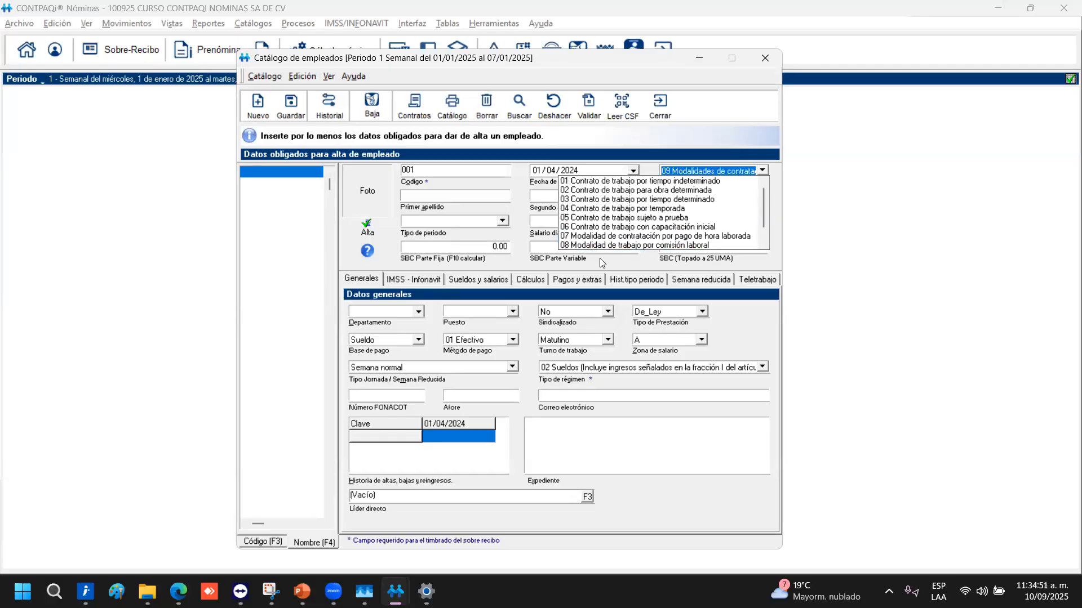
{"action": "left_click", "coordinate": [699, 227]}
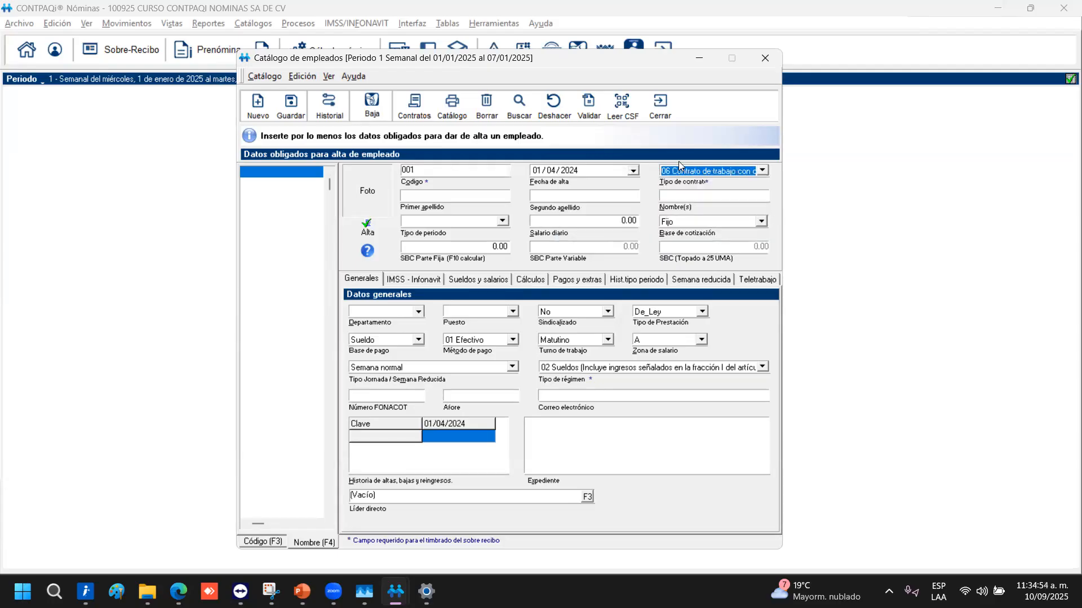
Enter the employee's first surname, second surname and first name
{"action": "key", "text": "Tab"}
{"action": "key", "text": "Tab"}
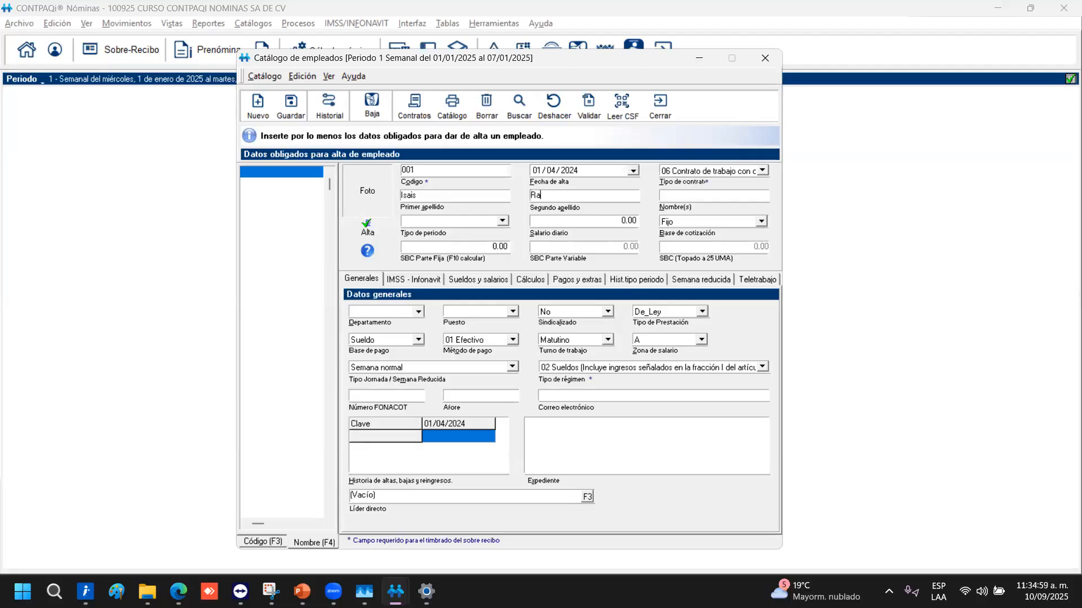
{"action": "key", "text": "Tab"}
{"action": "type", "text": "ARturo"}
{"action": "key", "text": "BackSpace"}
{"action": "key", "text": "BackSpace"}
{"action": "key", "text": "BackSpace"}
{"action": "key", "text": "BackSpace"}
{"action": "key", "text": "BackSpace"}
Choose a Quincenal pay period and a 300.00 daily salary, leaving the contribution base Fijo
{"action": "key", "text": "Tab"}
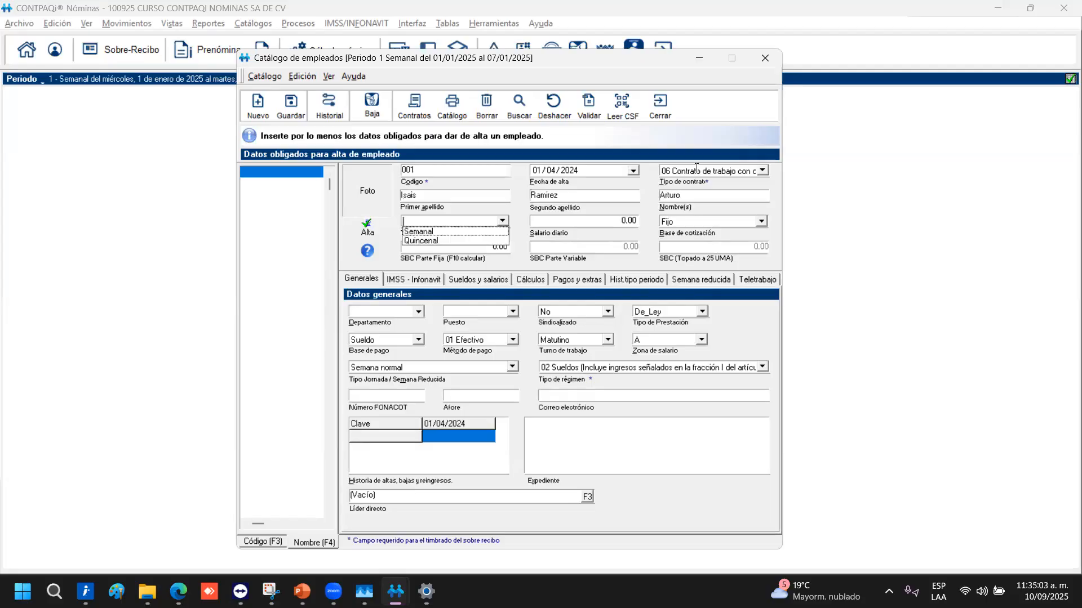
{"action": "key", "text": "Down"}
{"action": "key", "text": "Return"}
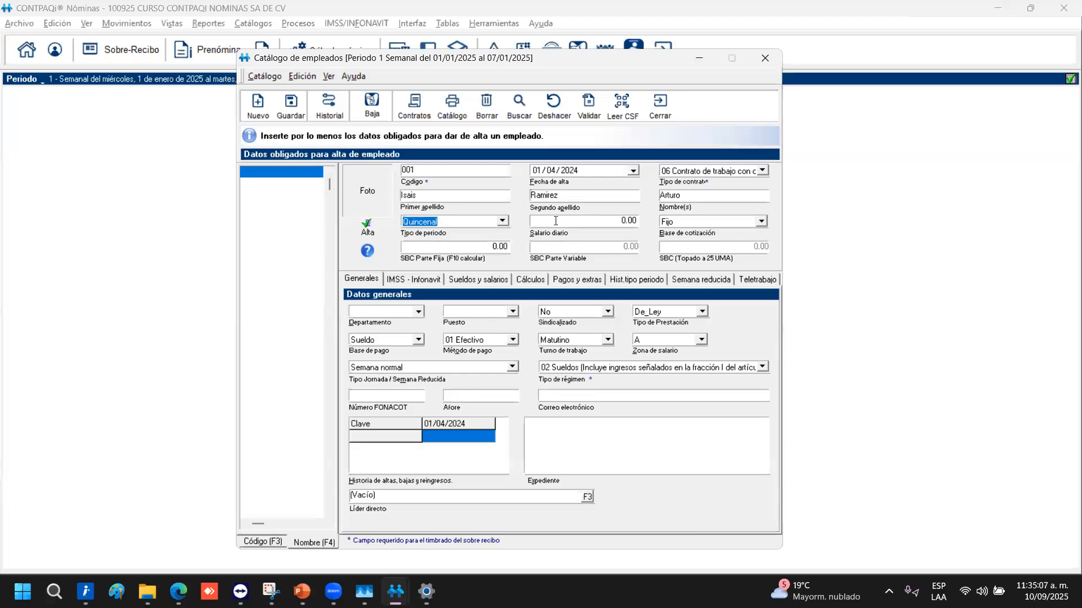
{"action": "left_click", "coordinate": [586, 221]}
{"action": "type", "text": "300"}
{"action": "key", "text": "Tab"}
{"action": "key", "text": "alt+Down"}
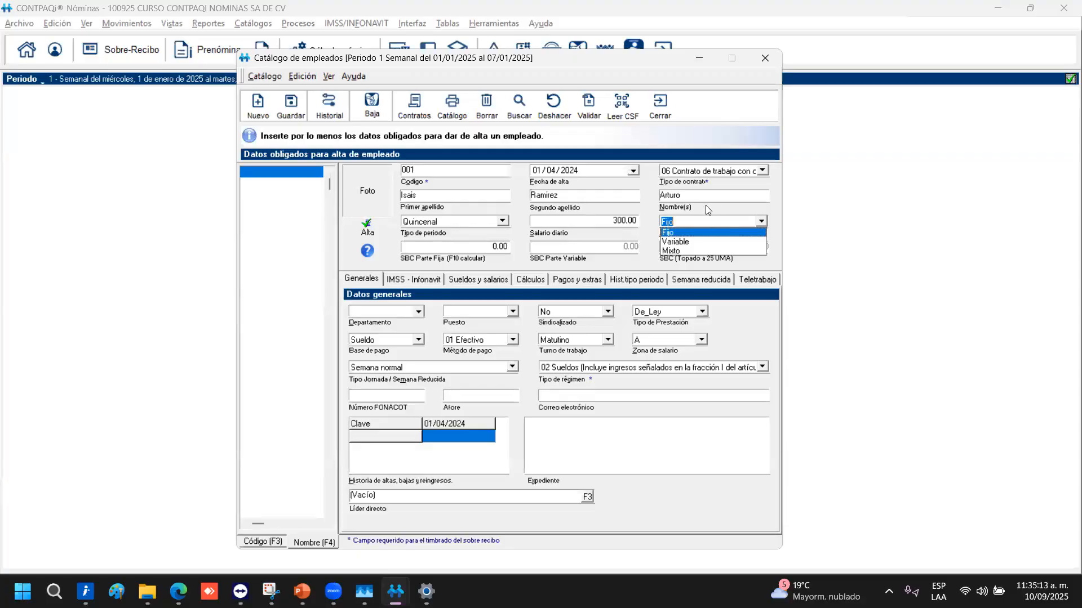
{"action": "key", "text": "Return"}
Set the contribution base to Mixto and auto-calculate the fixed SBC part with F10 (314.79)
{"action": "left_click", "coordinate": [739, 223]}
{"action": "left_click", "coordinate": [679, 232]}
{"action": "left_click", "coordinate": [762, 222]}
{"action": "left_click", "coordinate": [671, 252]}
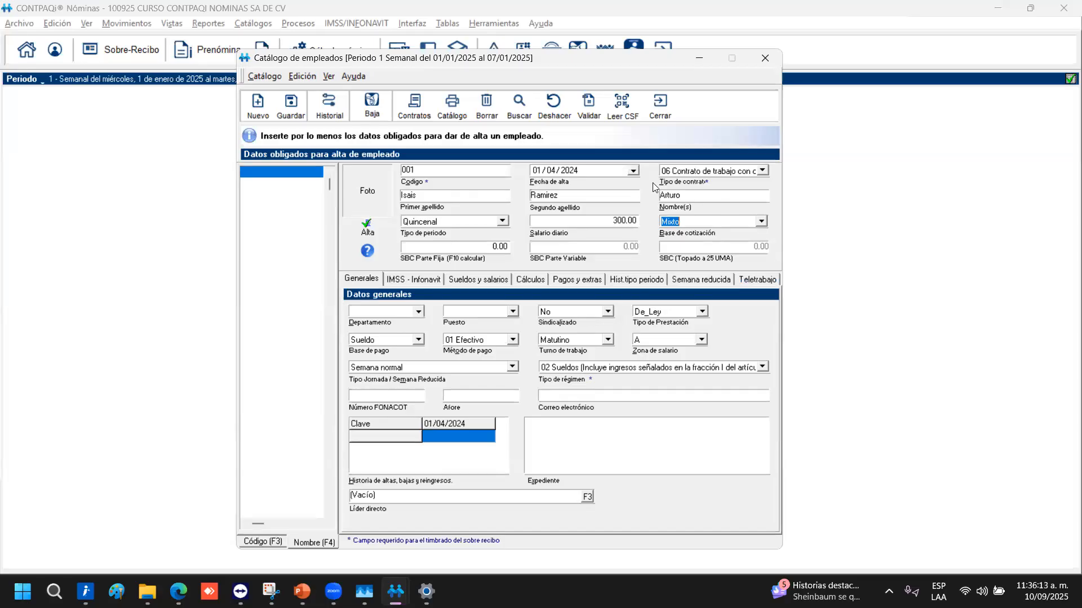
{"action": "left_click", "coordinate": [444, 247]}
{"action": "key", "text": "F10"}
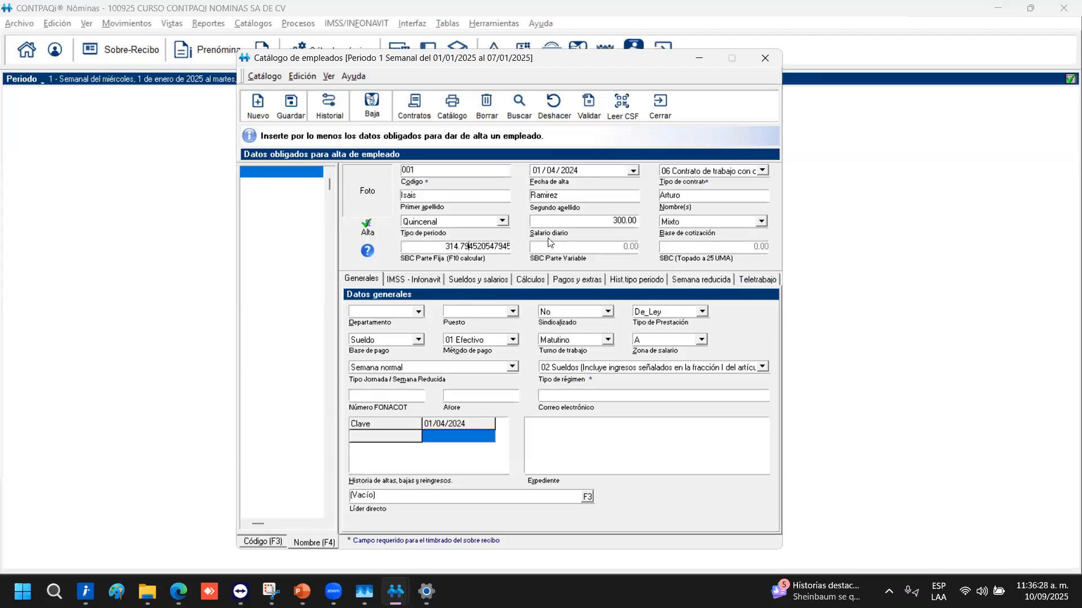
Switch the benefits type from De_Ley to Confianza and accept the fixed SBC warning
{"action": "left_click", "coordinate": [702, 312]}
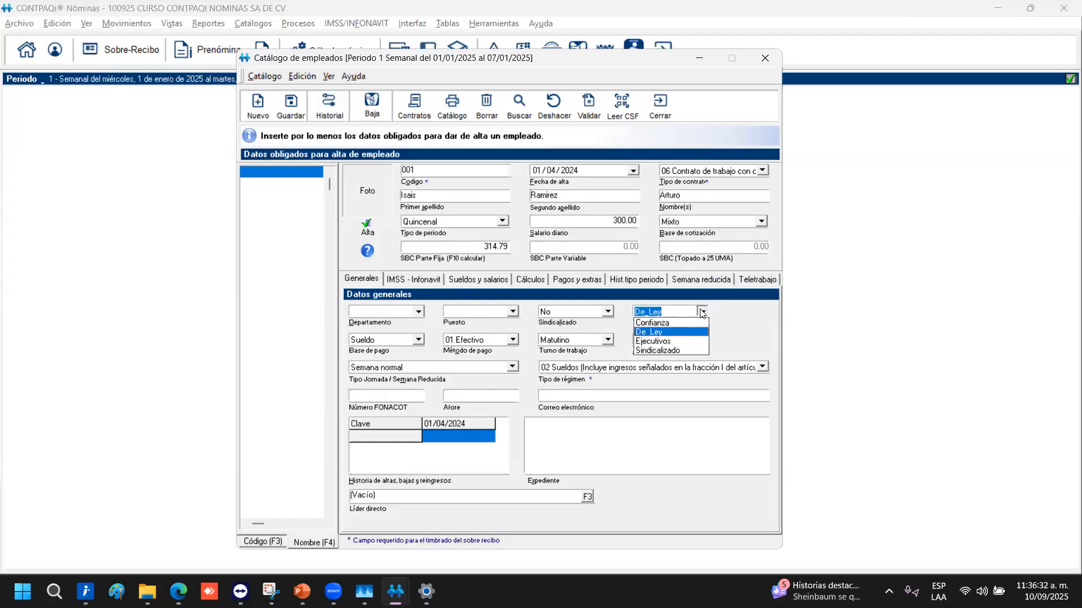
{"action": "left_click", "coordinate": [659, 327]}
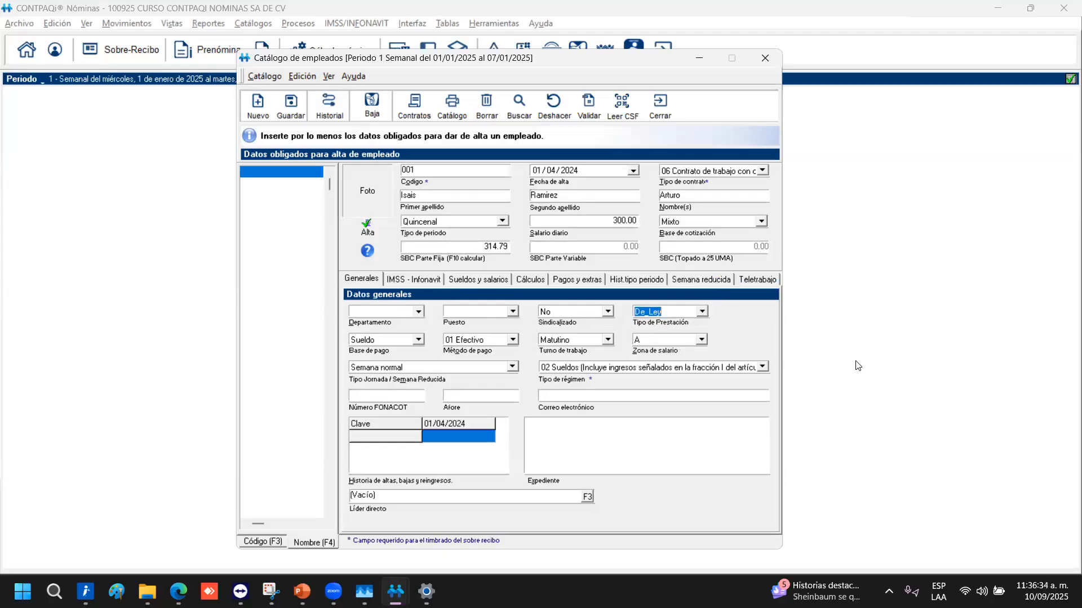
{"action": "left_click", "coordinate": [702, 315]}
{"action": "left_click", "coordinate": [669, 328]}
{"action": "left_click", "coordinate": [702, 312]}
{"action": "left_click", "coordinate": [660, 331]}
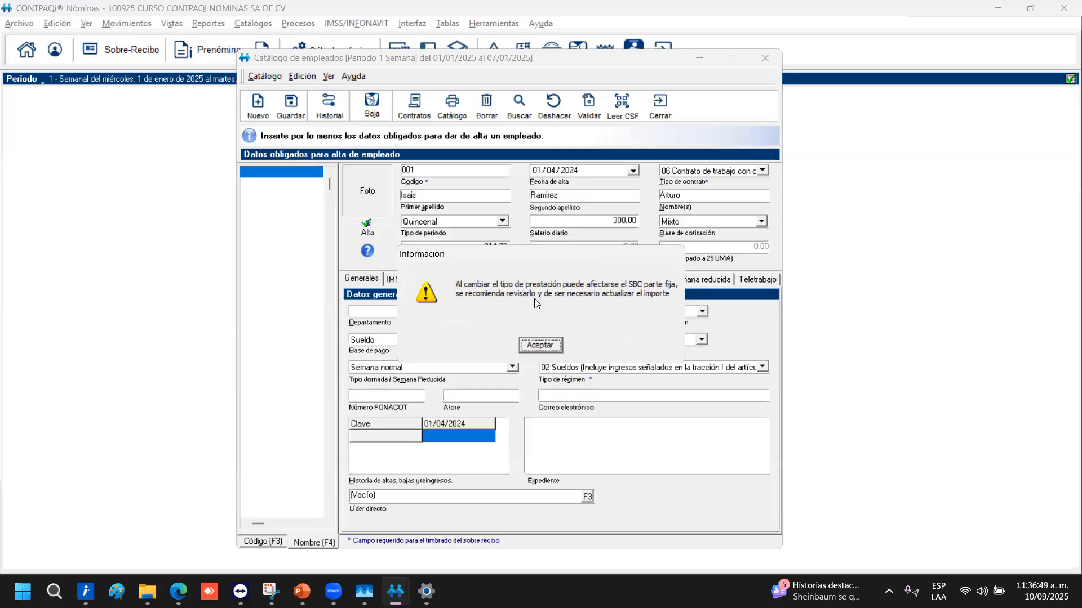
{"action": "left_click", "coordinate": [538, 346]}
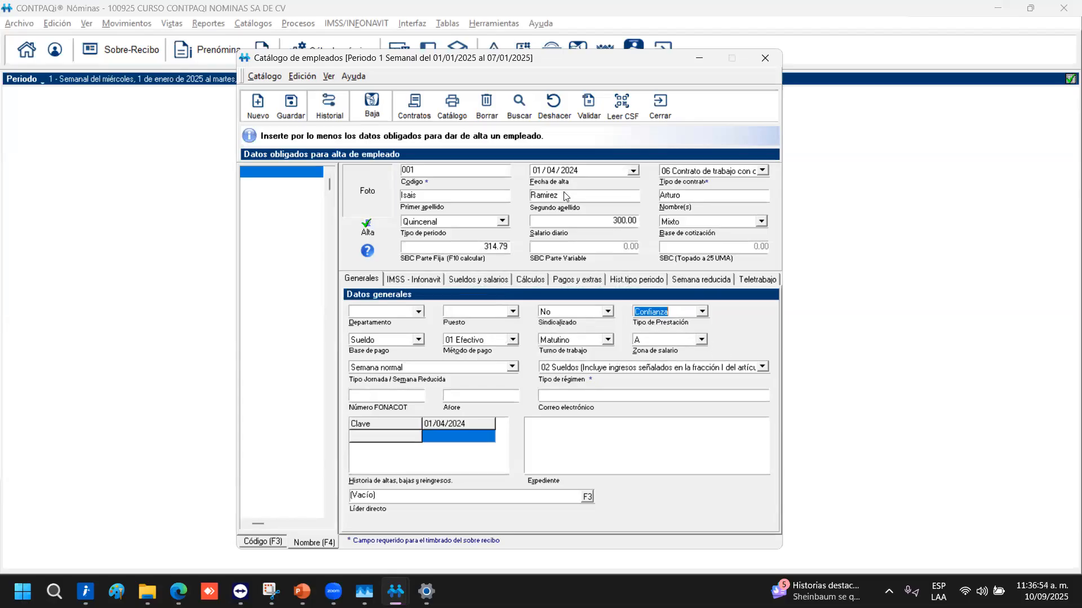
{"action": "left_click", "coordinate": [544, 222]}
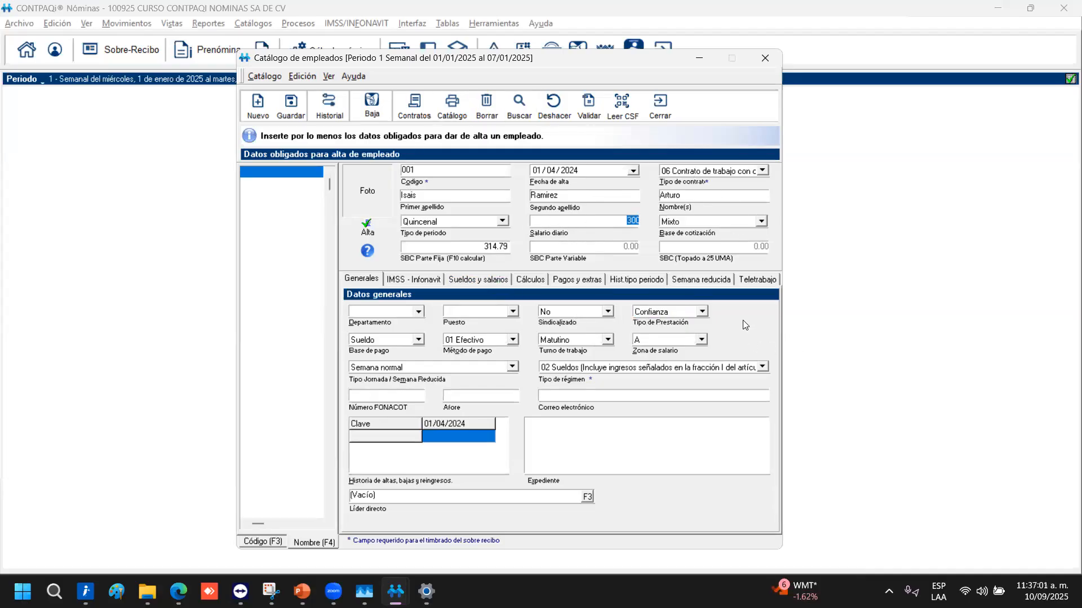
Change the benefits type to Ejecutivos and recalculate the fixed SBC to 332.88
{"action": "left_click", "coordinate": [702, 311]}
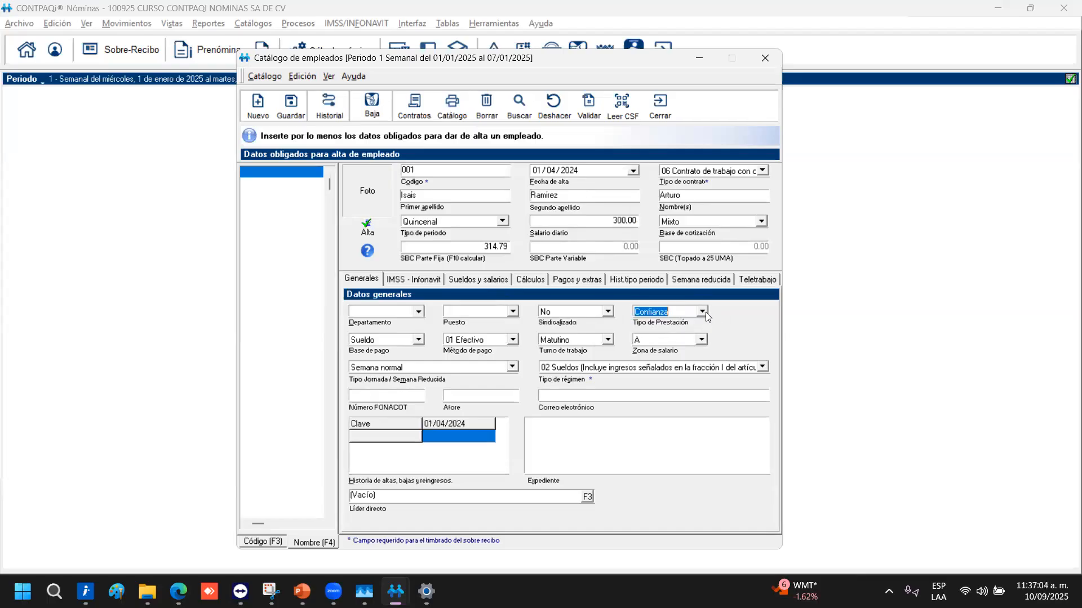
{"action": "left_click", "coordinate": [703, 311]}
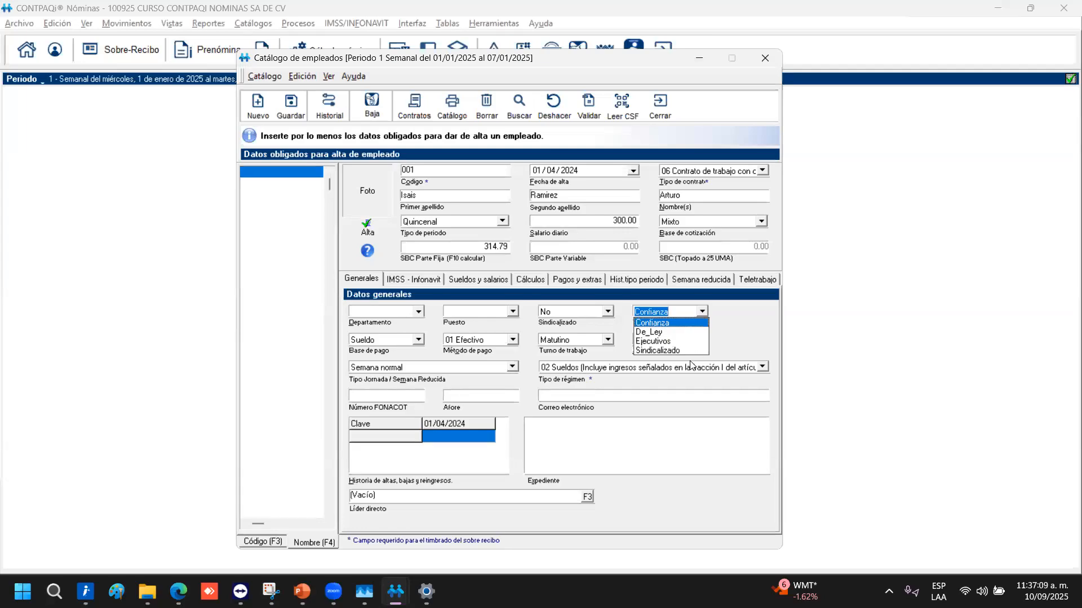
{"action": "left_click", "coordinate": [648, 341]}
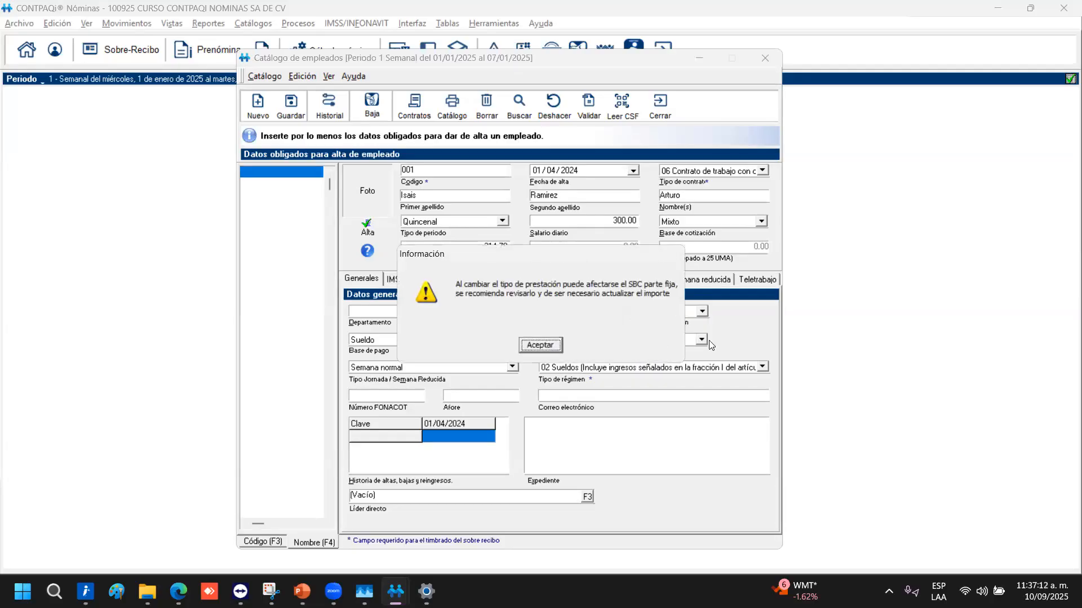
{"action": "left_click", "coordinate": [538, 346]}
{"action": "double_click", "coordinate": [499, 240]}
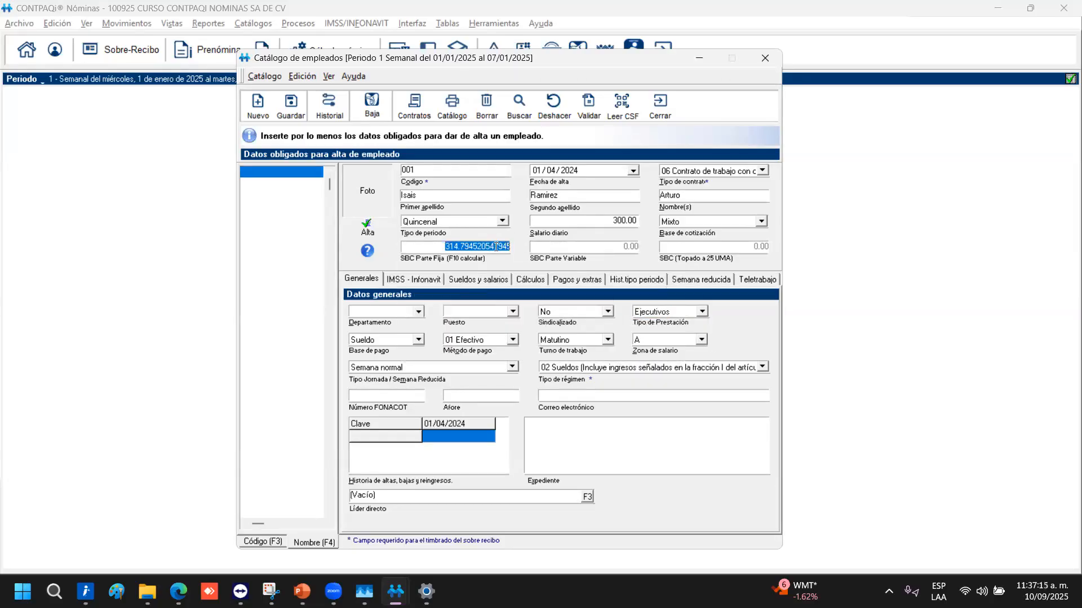
{"action": "key", "text": "BackSpace"}
{"action": "key", "text": "F10"}
{"action": "key", "text": "Tab"}
{"action": "left_click", "coordinate": [417, 312]}
{"action": "left_click", "coordinate": [418, 314]}
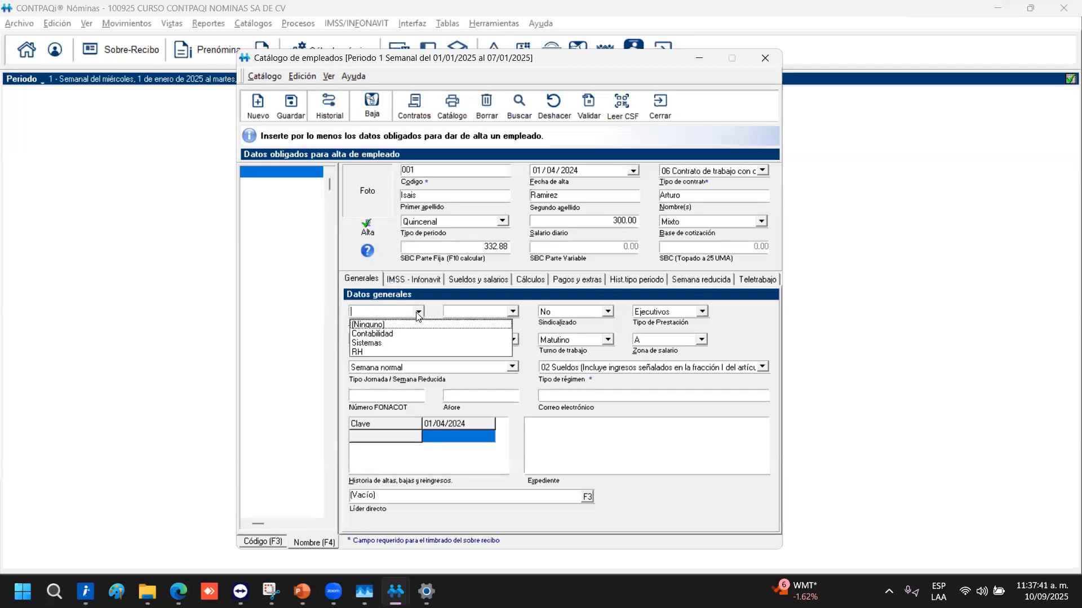
{"action": "left_click", "coordinate": [418, 313]}
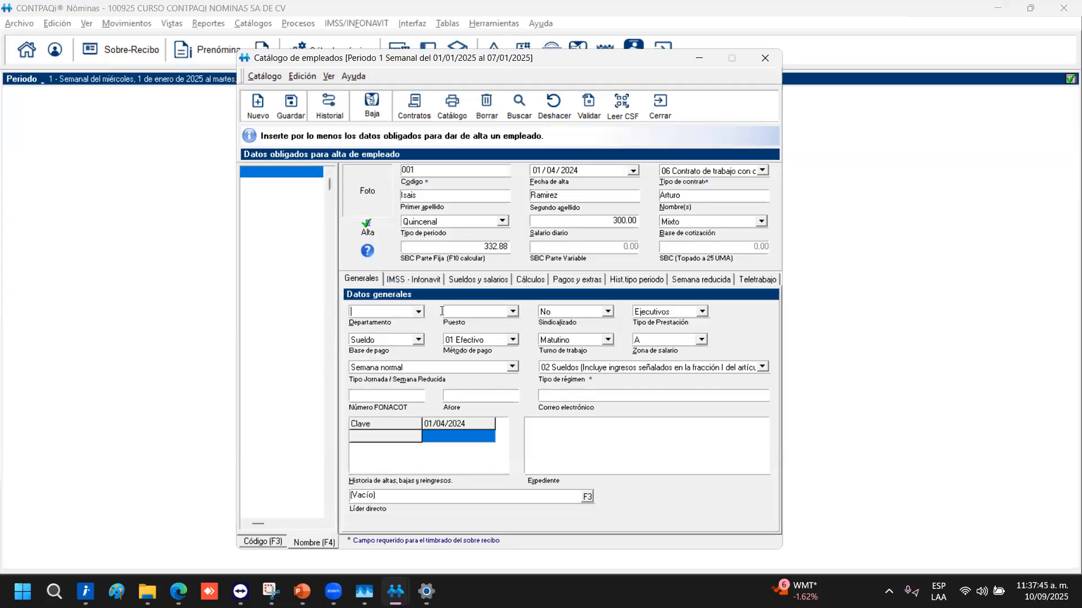
Try department Sistemas and positions TI and Supervisores, then clear both fields
{"action": "left_click", "coordinate": [418, 313]}
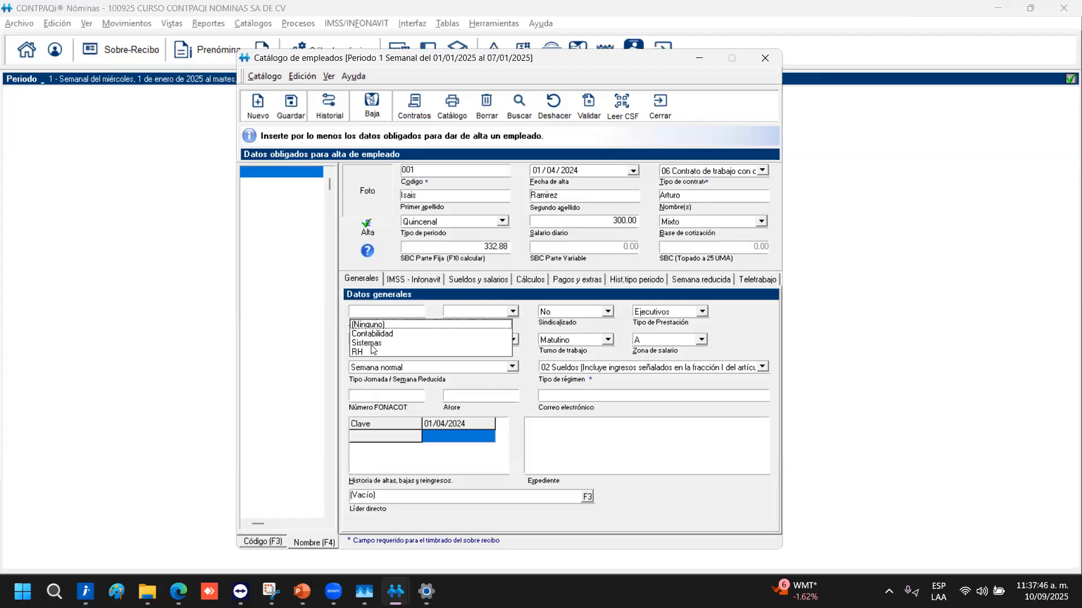
{"action": "left_click", "coordinate": [372, 346]}
{"action": "left_click", "coordinate": [502, 314]}
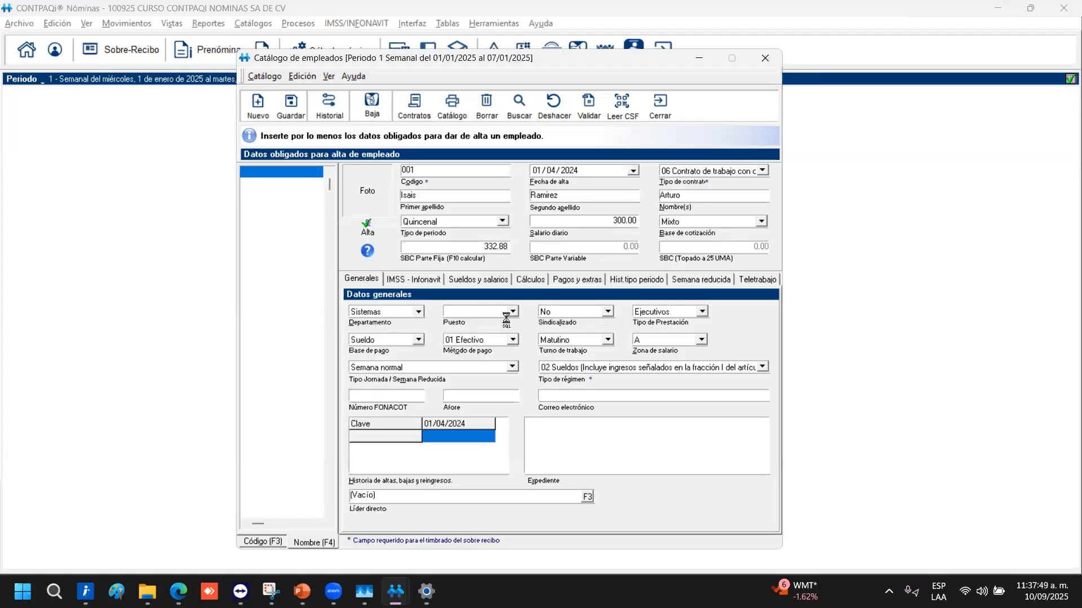
{"action": "left_click", "coordinate": [454, 341]}
{"action": "left_click", "coordinate": [512, 311]}
{"action": "left_click", "coordinate": [447, 352]}
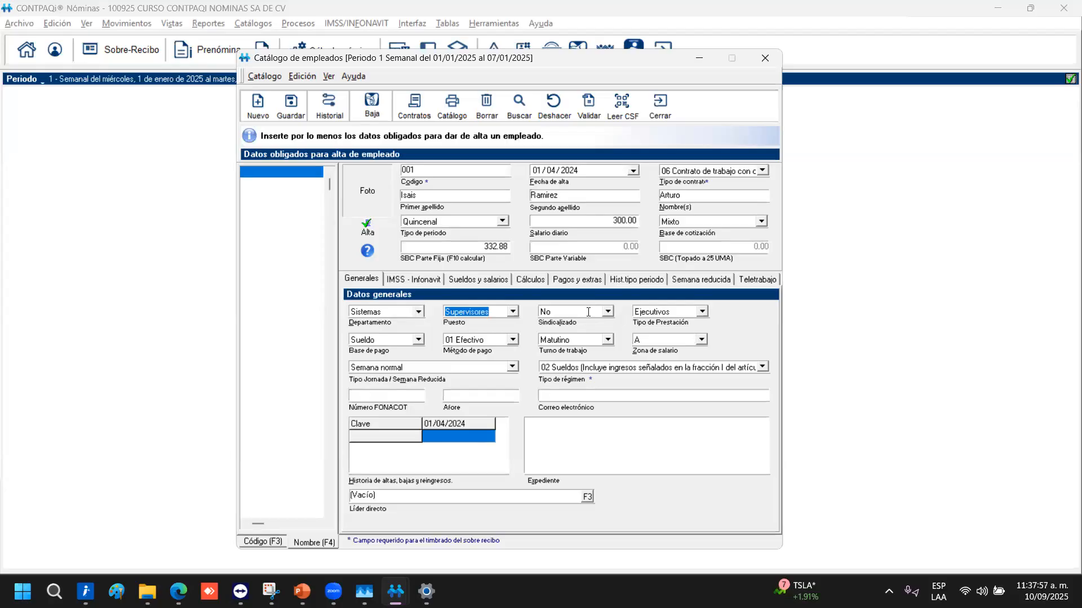
{"action": "key", "text": "BackSpace"}
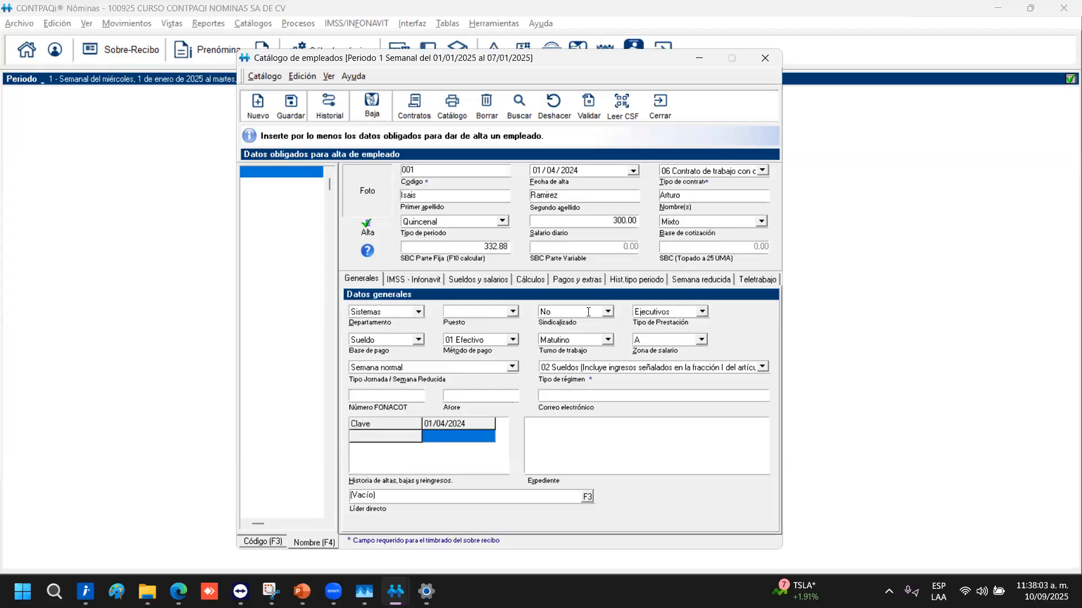
{"action": "key", "text": "shift+Tab"}
{"action": "key", "text": "BackSpace"}
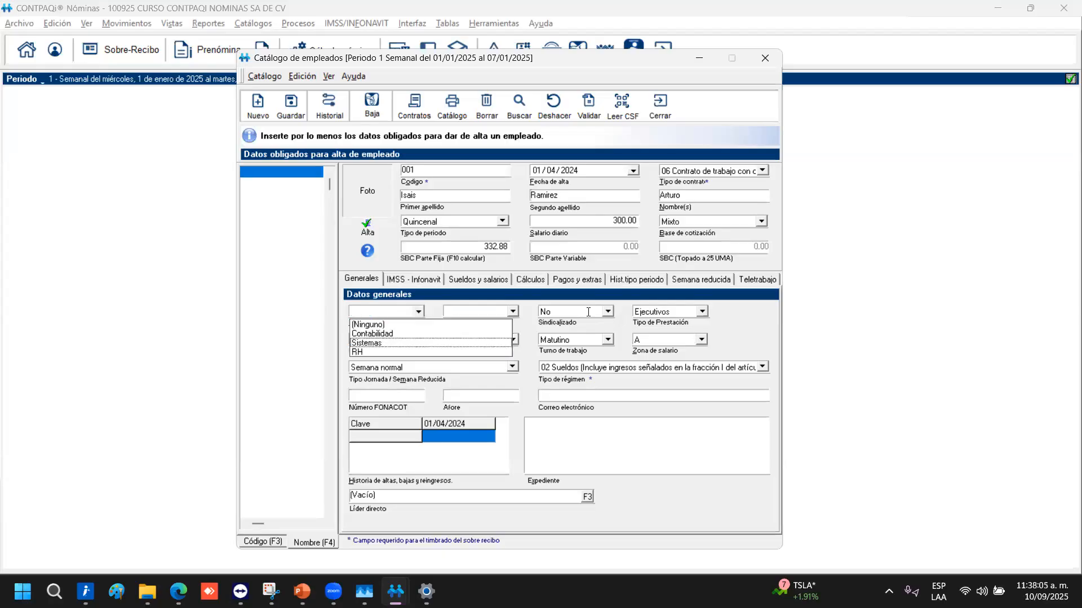
{"action": "key", "text": "Tab"}
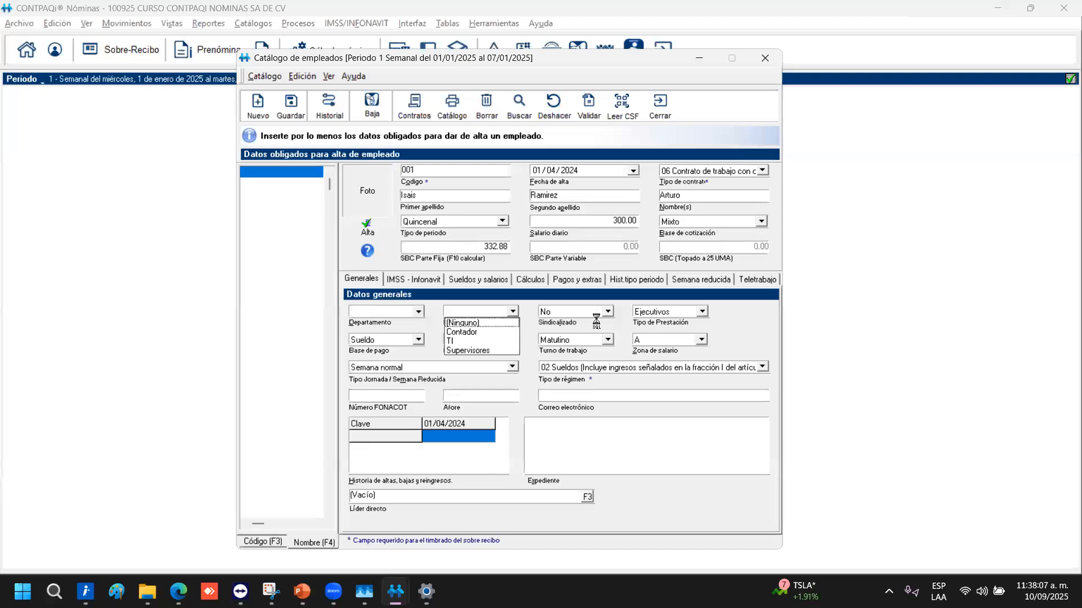
{"action": "key", "text": "shift+Tab"}
{"action": "key", "text": "Tab"}
{"action": "key", "text": "shift+Tab"}
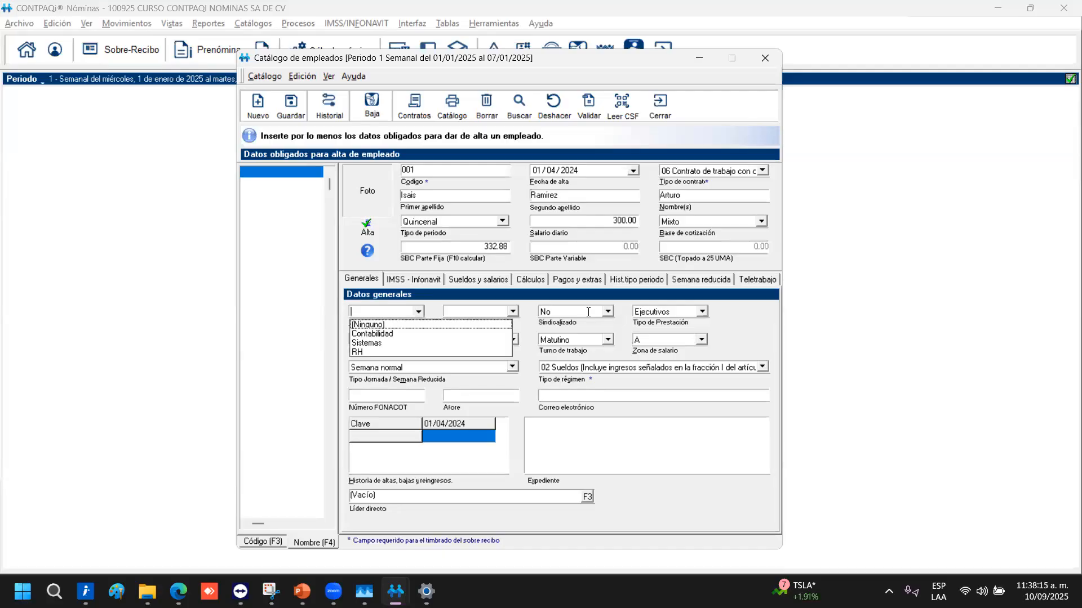
Enter Supervicion as the department and Soporte tecnico as the position
{"action": "type", "text": "supervi"}
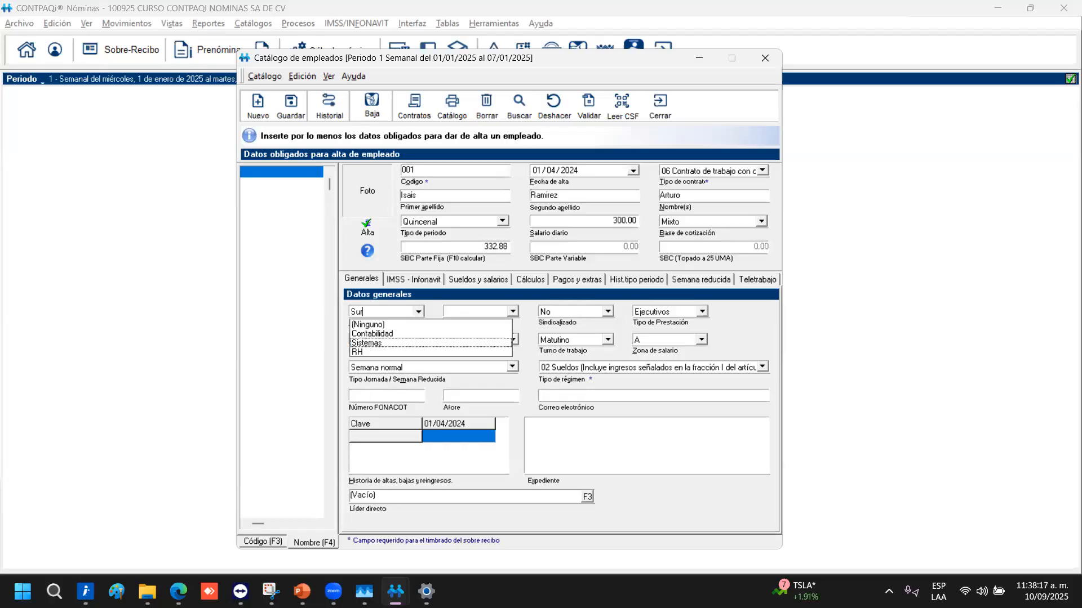
{"action": "type", "text": "cion"}
{"action": "key", "text": "Tab"}
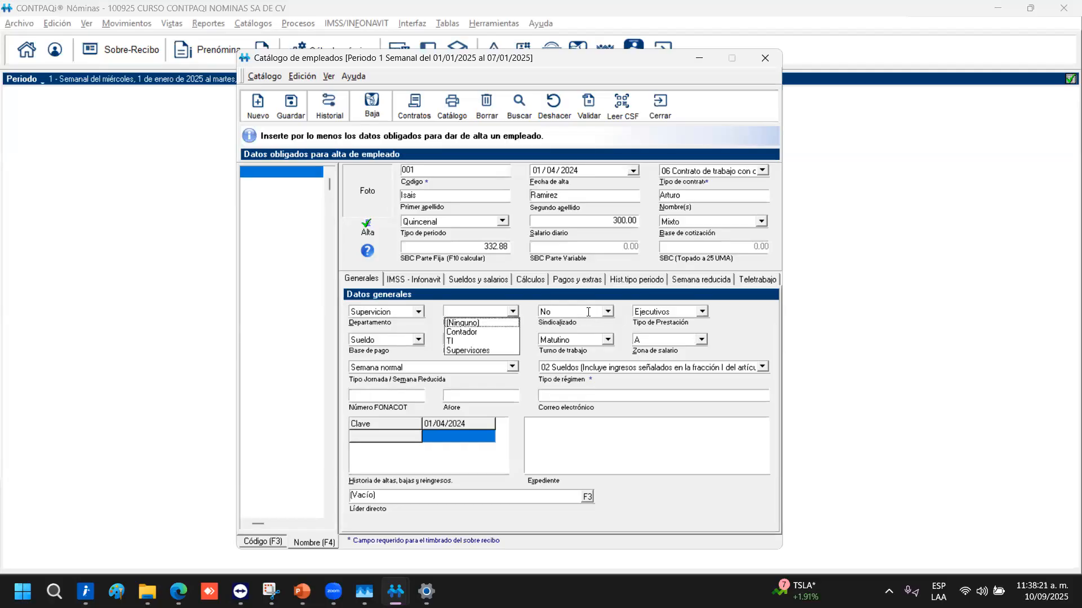
{"action": "type", "text": "Soporte"}
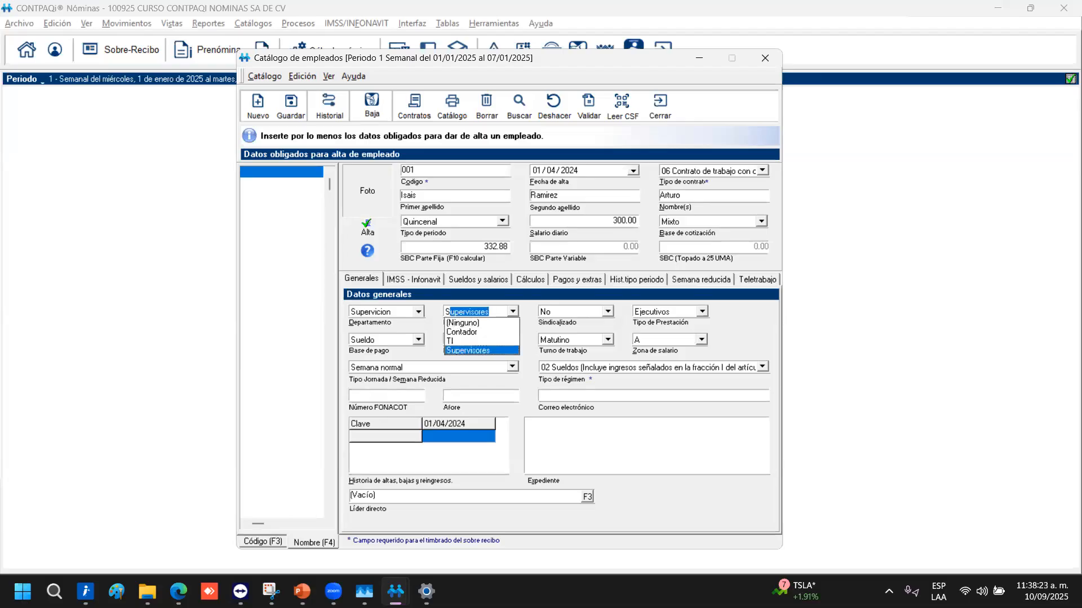
{"action": "type", "text": " te"}
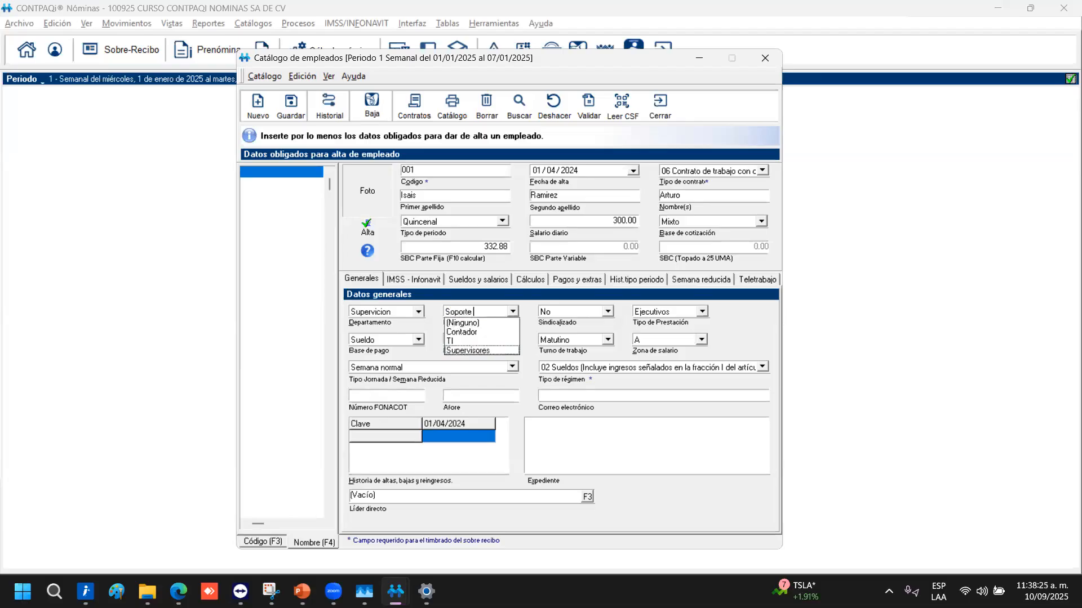
{"action": "type", "text": "cnico"}
{"action": "key", "text": "Tab"}
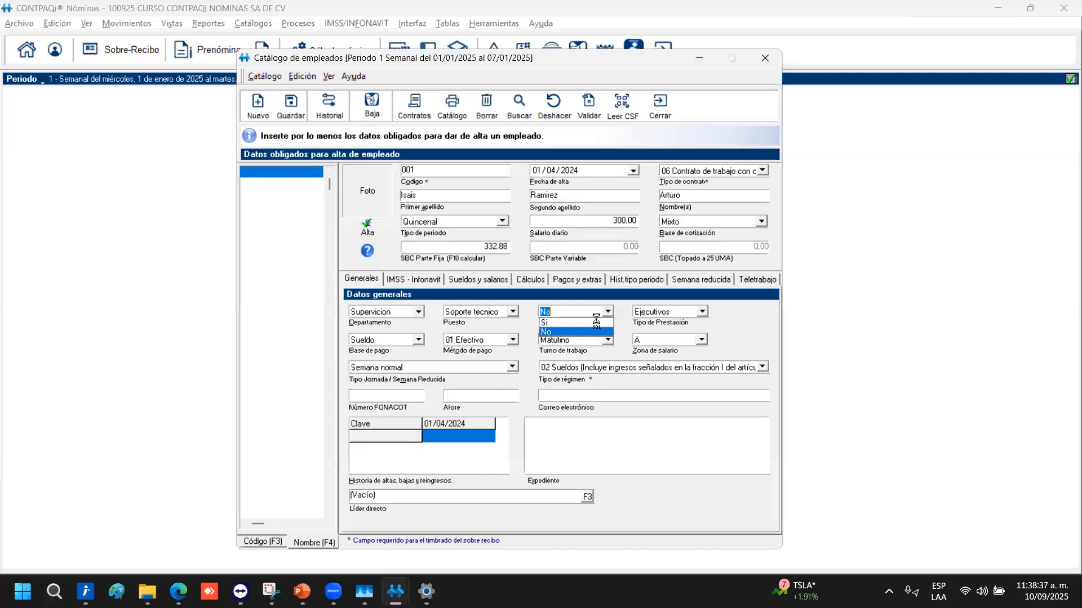
Keep unionised status No, benefits type Ejecutivos and pay basis Sueldo
{"action": "left_click", "coordinate": [592, 331]}
{"action": "key", "text": "Tab"}
{"action": "left_click", "coordinate": [785, 368]}
{"action": "key", "text": "Tab"}
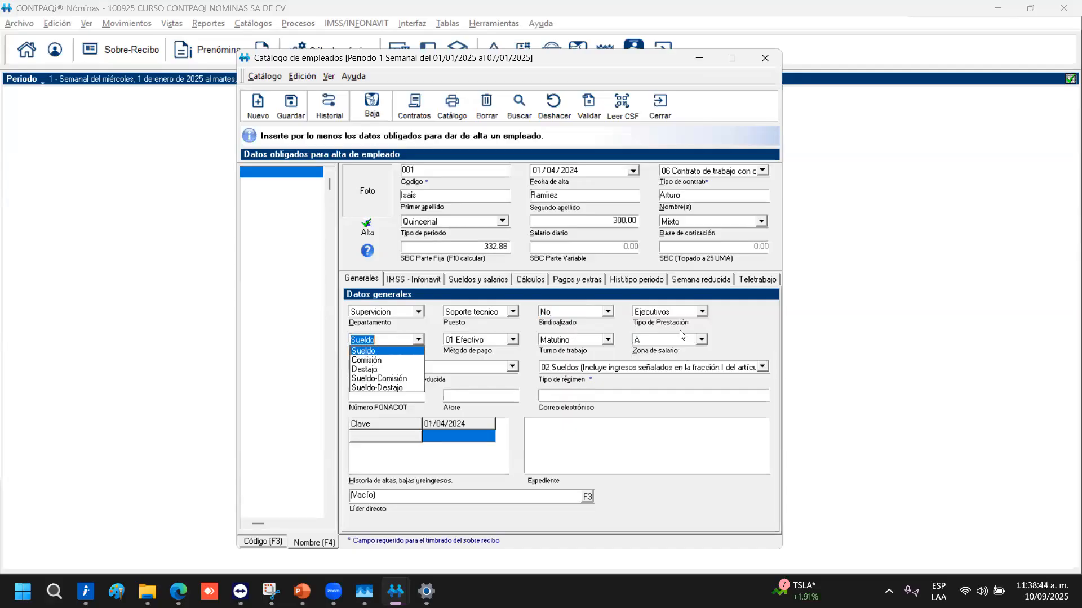
{"action": "left_click", "coordinate": [676, 312]}
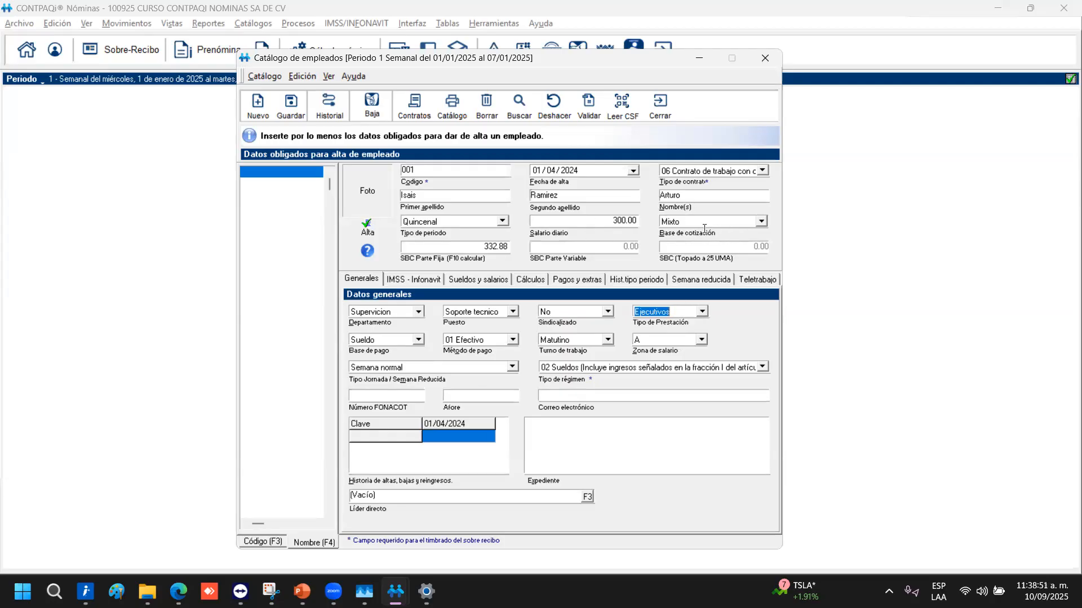
{"action": "left_click", "coordinate": [418, 341]}
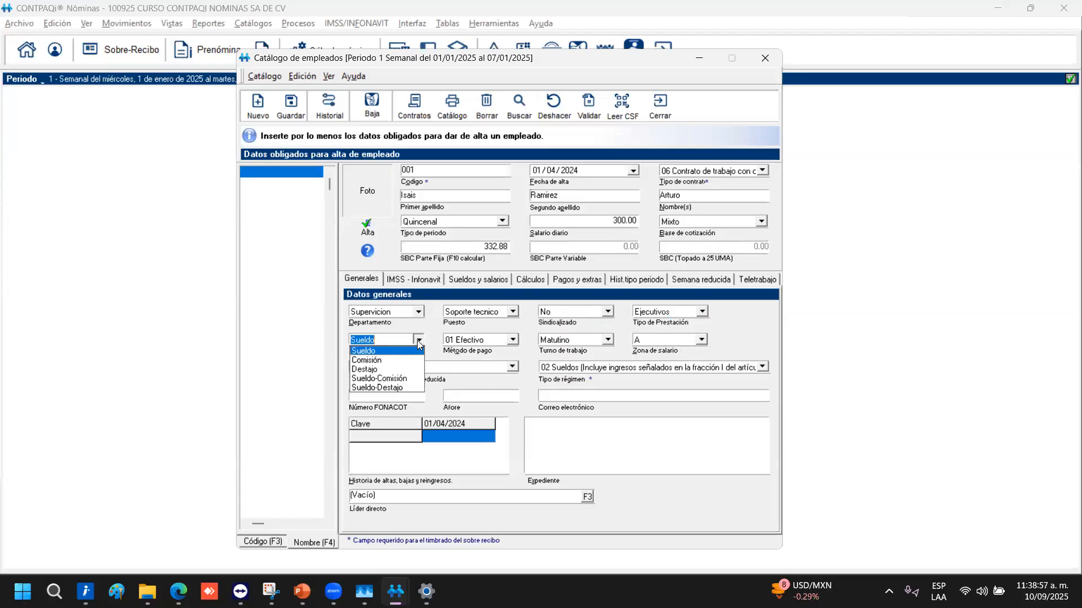
{"action": "left_click", "coordinate": [418, 341]}
{"action": "left_click", "coordinate": [420, 341]}
{"action": "left_click", "coordinate": [431, 350]}
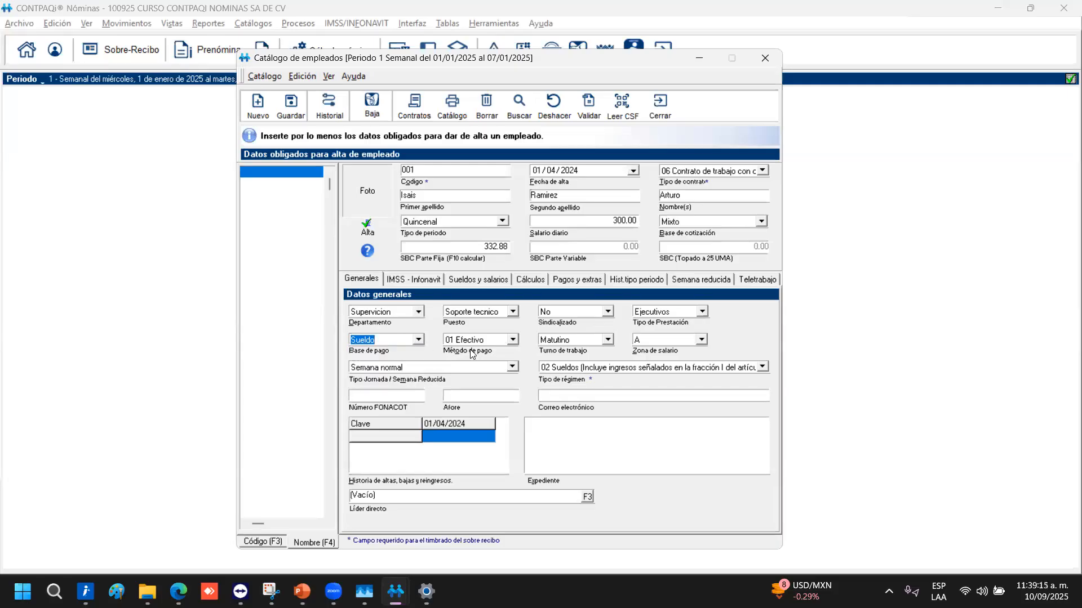
Set the payment method to 03 Transferencia
{"action": "left_click", "coordinate": [511, 341]}
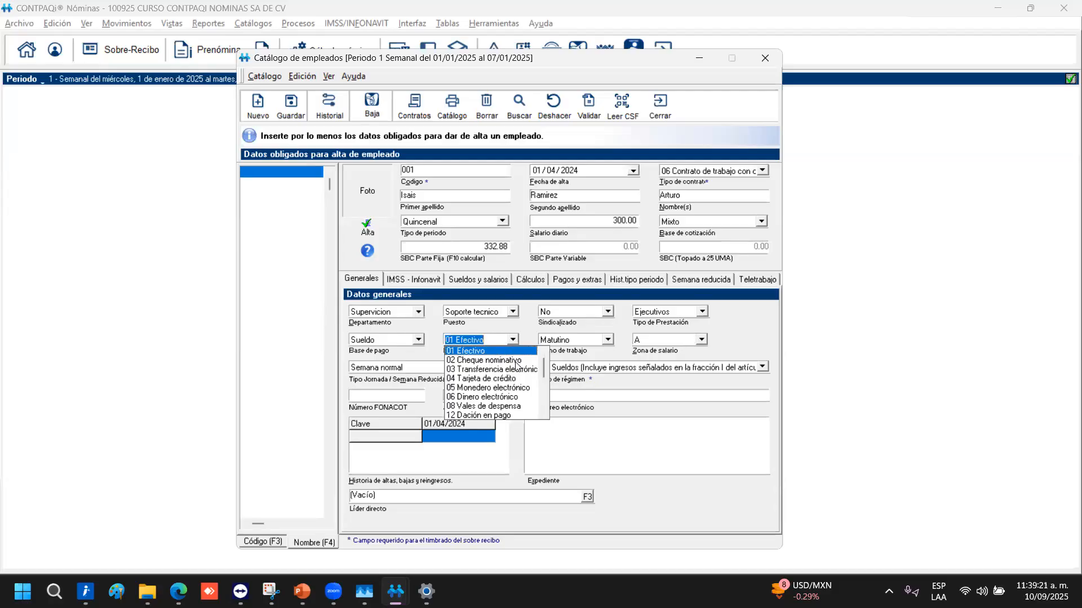
{"action": "scroll", "coordinate": [510, 377], "scroll_direction": "down", "scroll_amount": 5}
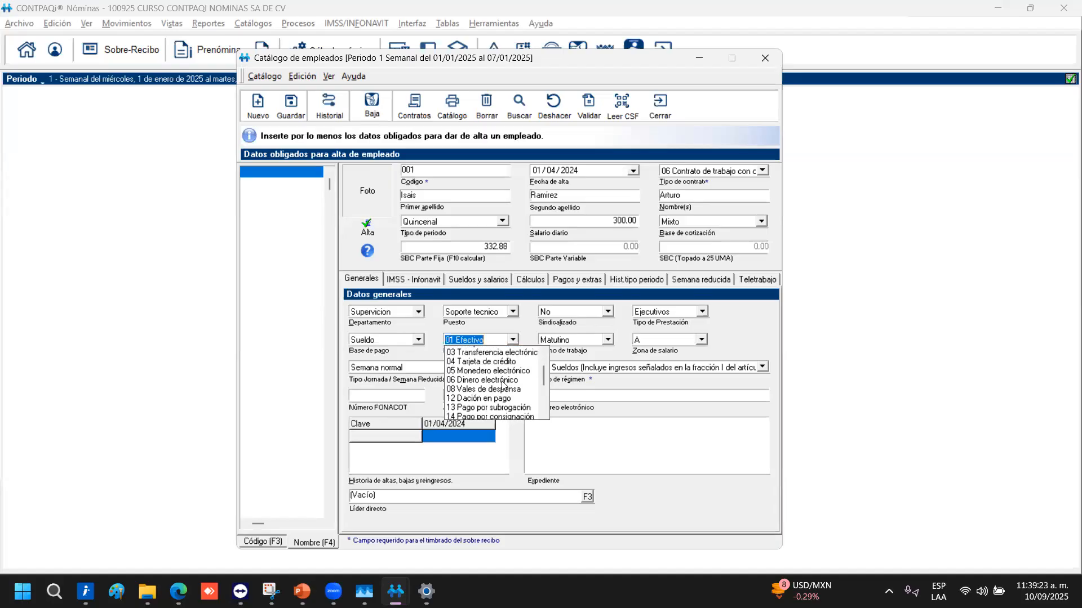
{"action": "scroll", "coordinate": [509, 372], "scroll_direction": "up", "scroll_amount": 5}
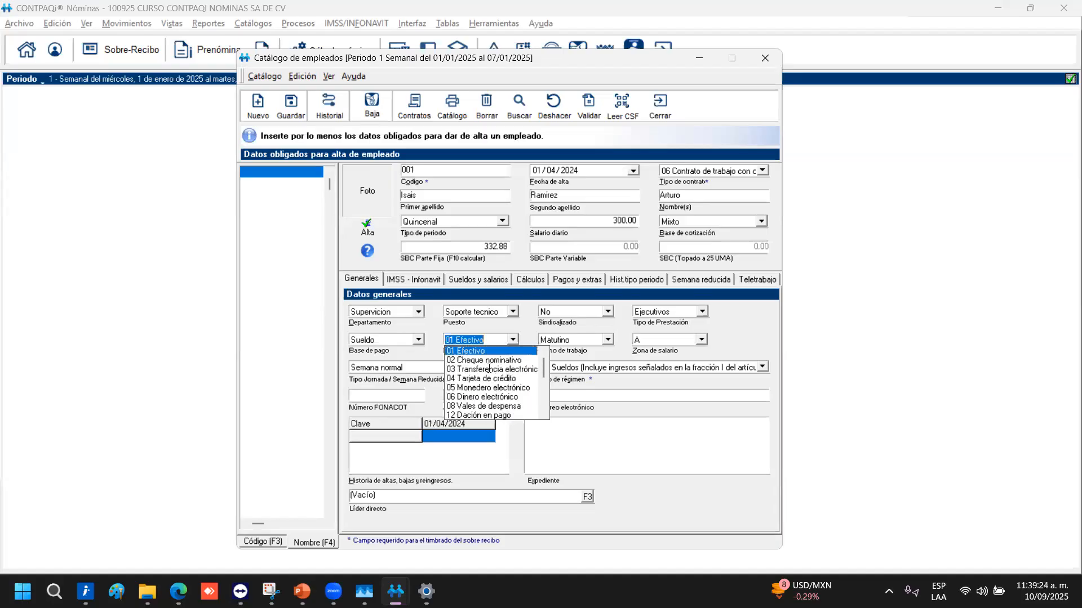
{"action": "left_click", "coordinate": [491, 370]}
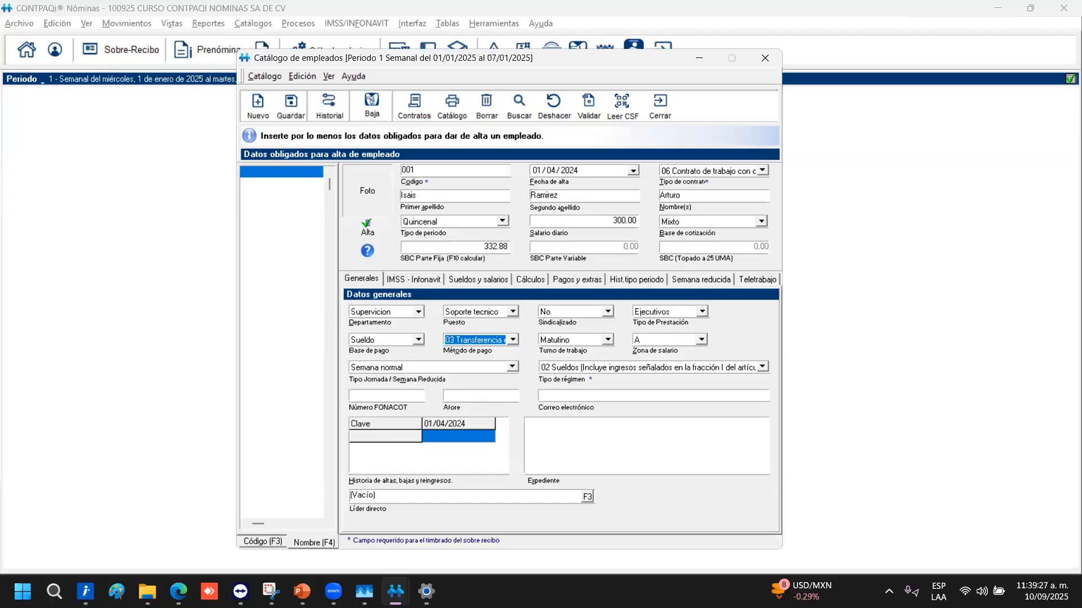
{"action": "key", "text": "alt+Tab"}
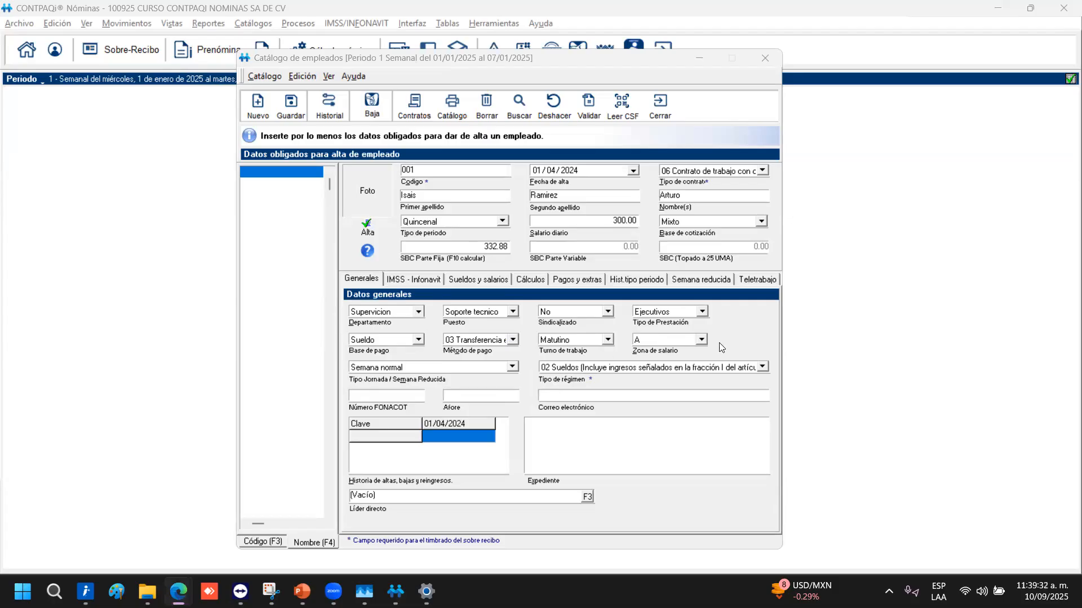
Try salary zone B, then set it back to A
{"action": "left_click", "coordinate": [703, 342]}
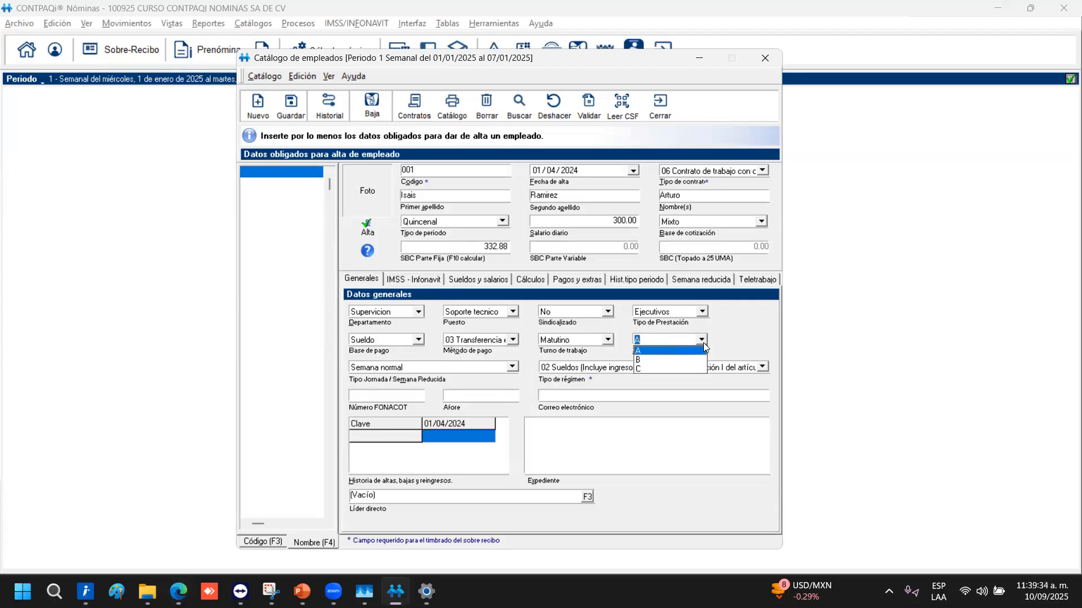
{"action": "left_click", "coordinate": [653, 360]}
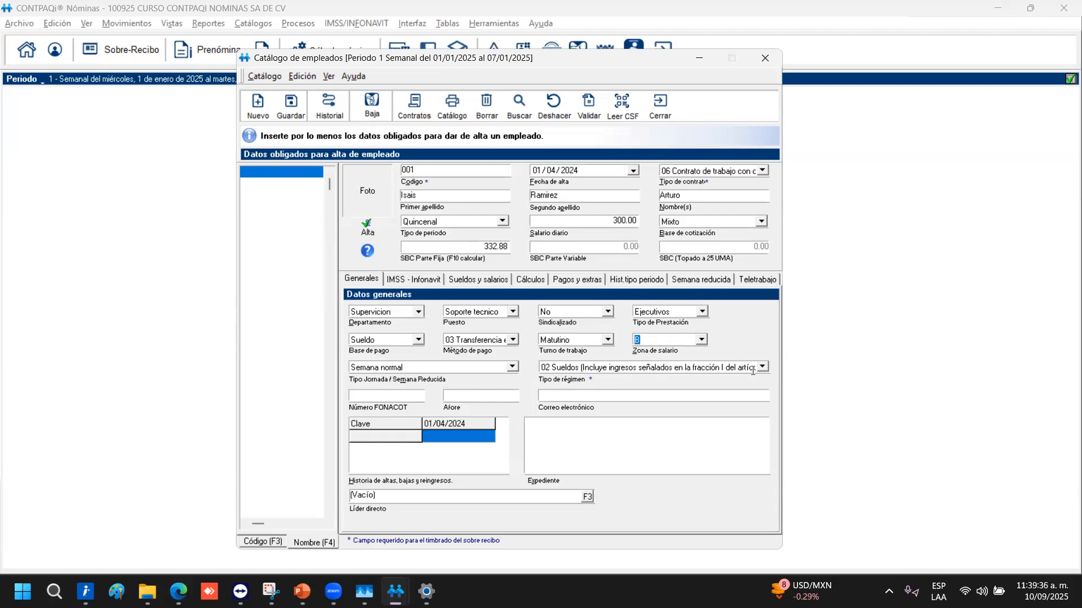
{"action": "left_click", "coordinate": [706, 340]}
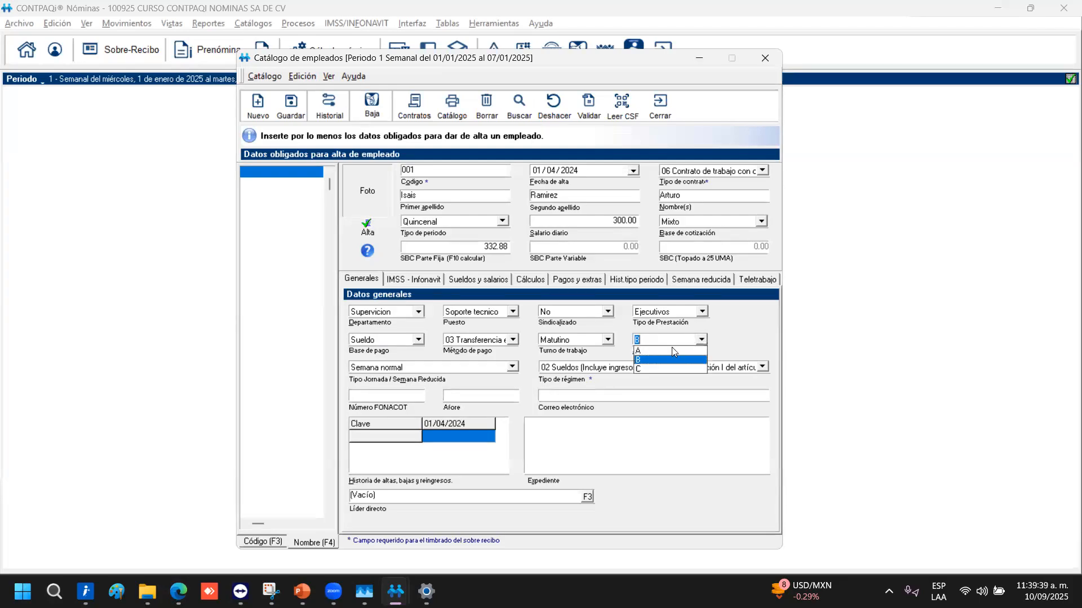
{"action": "left_click", "coordinate": [662, 353]}
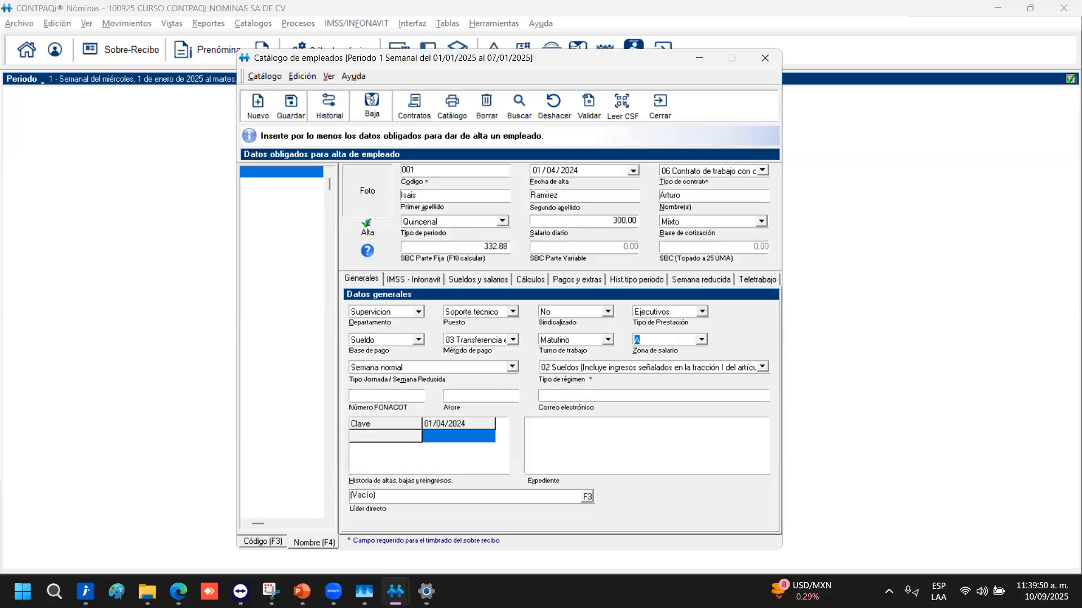
Review the working-week type and keep the tax regime at 02 Sueldos
{"action": "left_click", "coordinate": [513, 368]}
{"action": "left_click", "coordinate": [512, 369]}
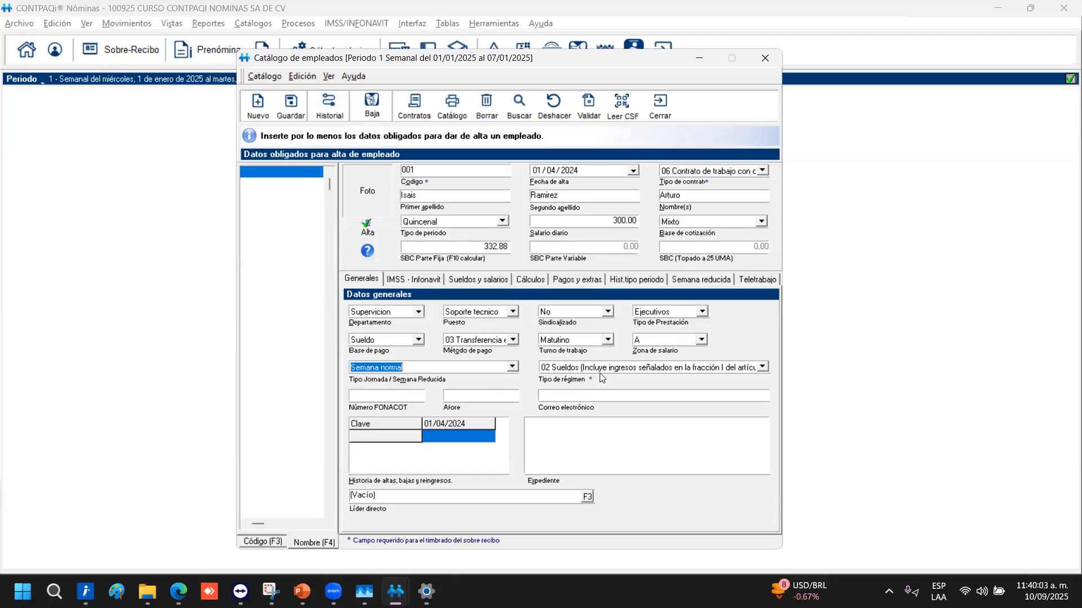
{"action": "left_click", "coordinate": [762, 368]}
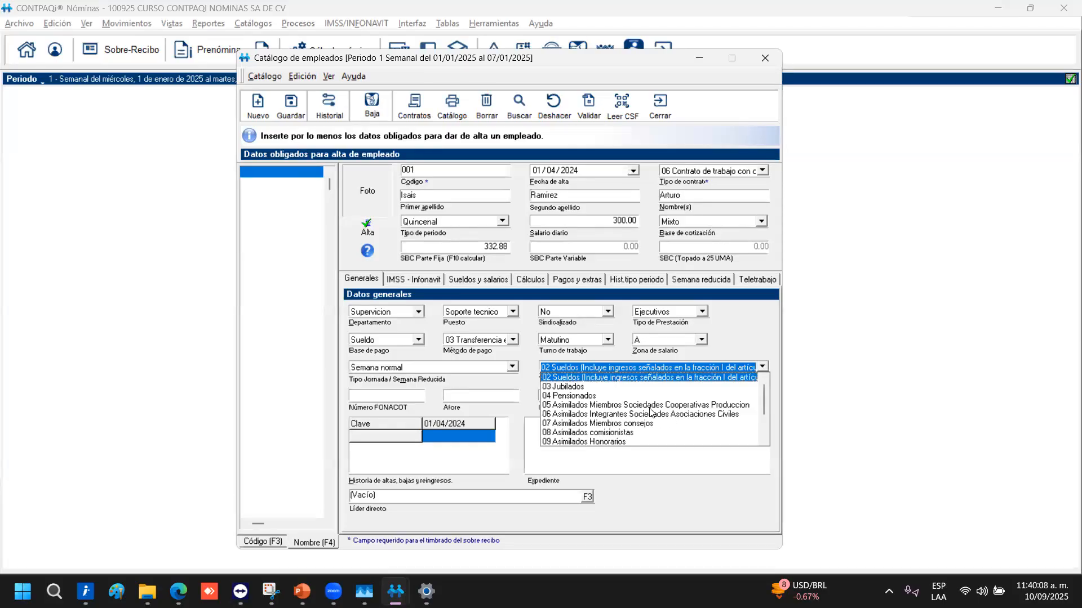
{"action": "left_click", "coordinate": [564, 379]}
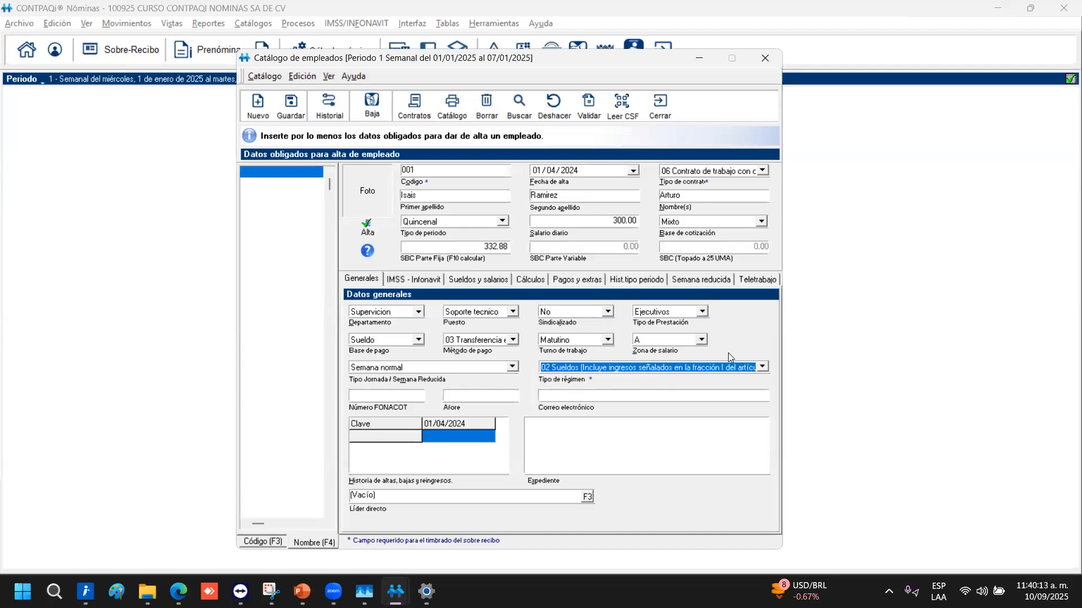
{"action": "left_click", "coordinate": [410, 394]}
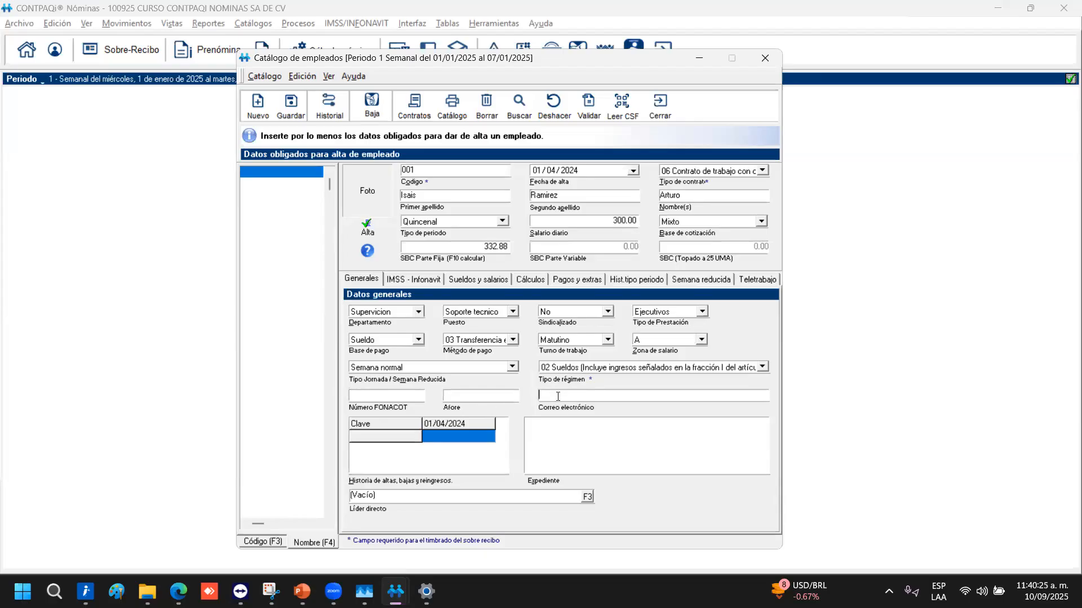
Enter the employee's e-mail address and check the empty direct-leader lookup
{"action": "type", "text": "rtu"}
{"action": "key", "text": "BackSpace"}
{"action": "key", "text": "BackSpace"}
{"action": "key", "text": "BackSpace"}
{"action": "left_click", "coordinate": [428, 490]}
{"action": "left_click", "coordinate": [588, 497]}
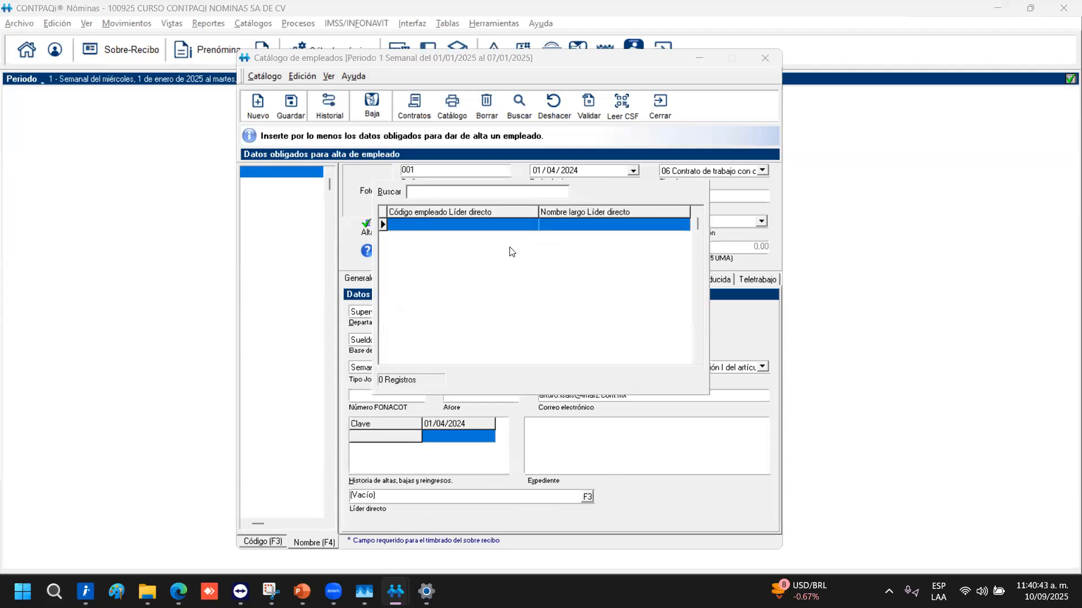
{"action": "left_click", "coordinate": [600, 523]}
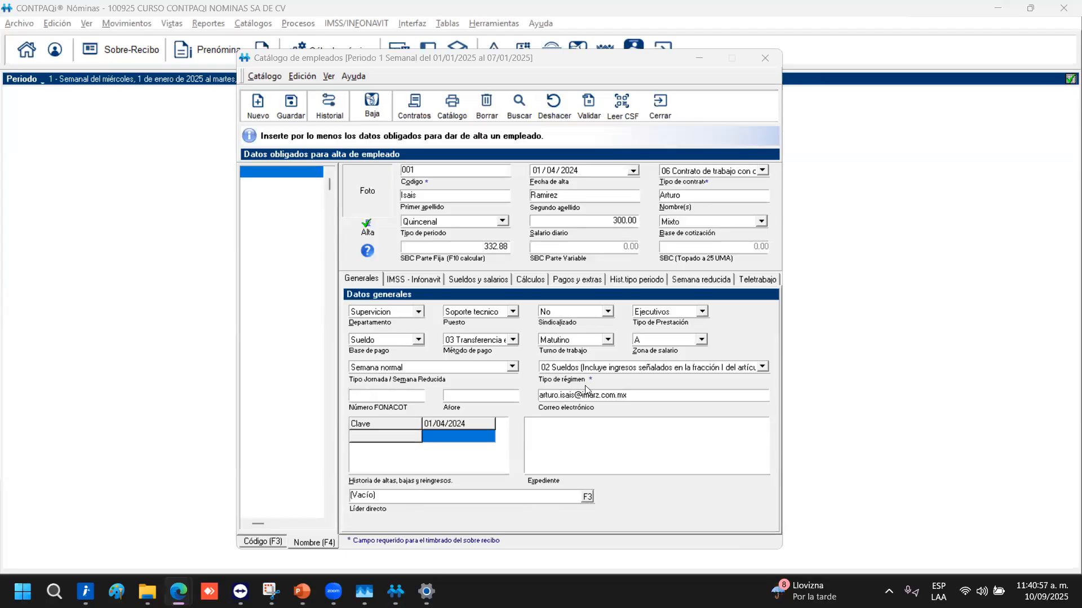
{"action": "left_click", "coordinate": [397, 278]}
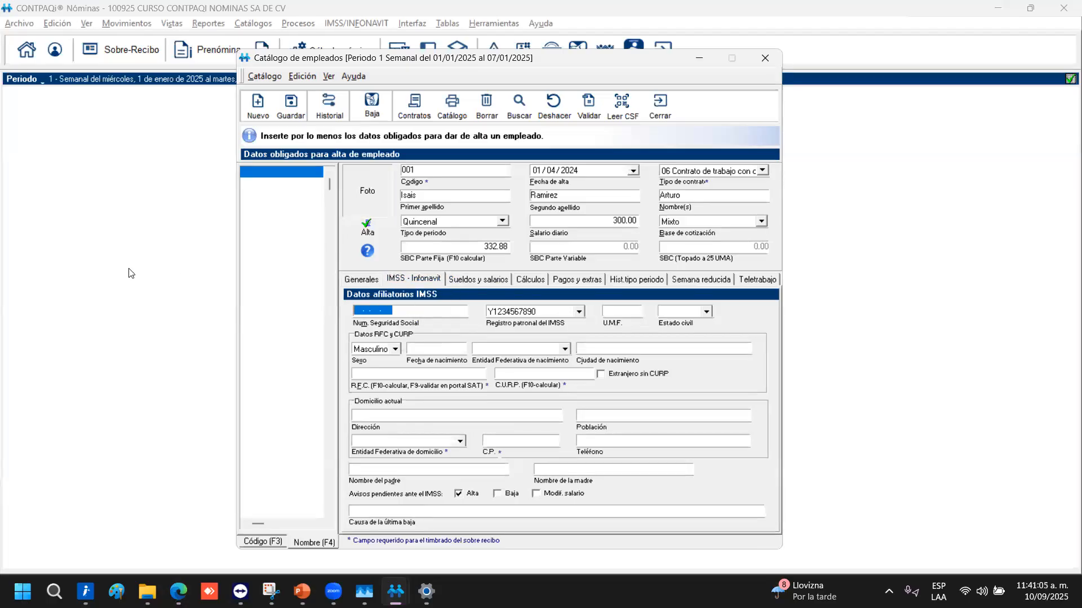
{"action": "key", "text": "Tab"}
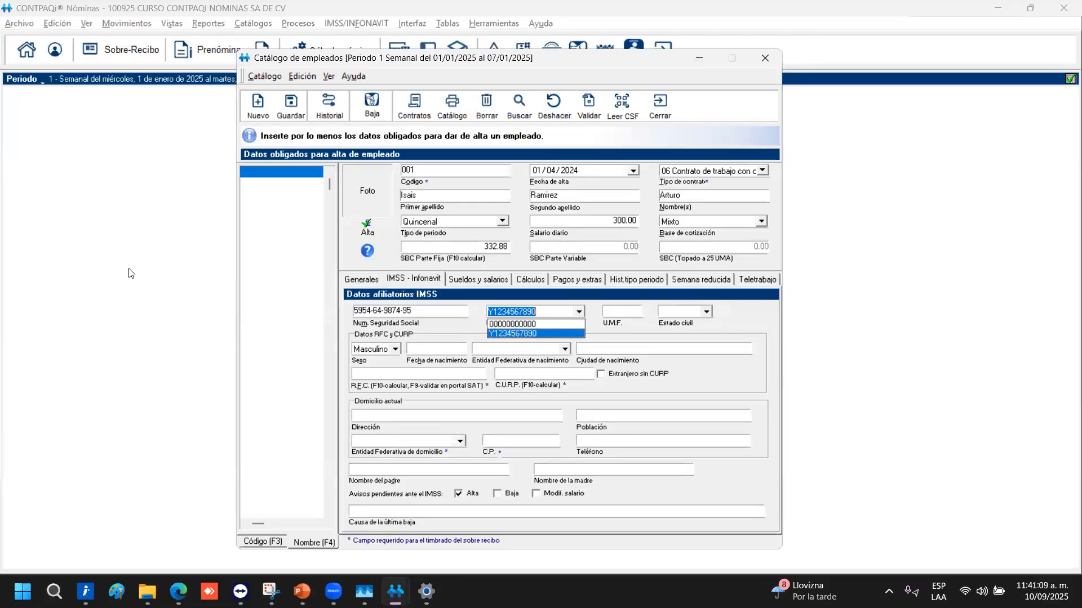
{"action": "left_click", "coordinate": [523, 332]}
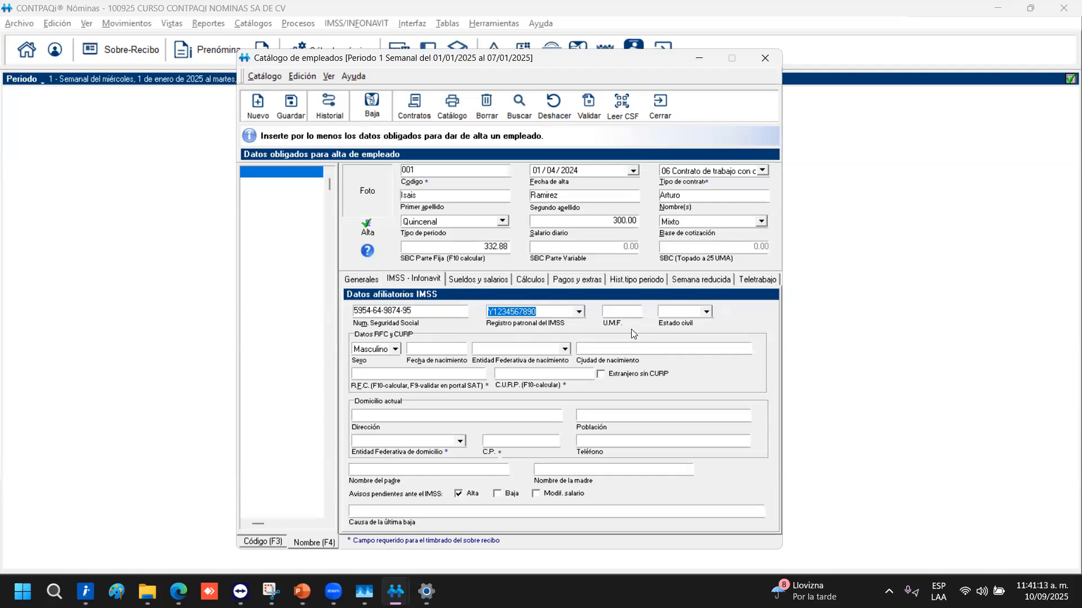
{"action": "left_click", "coordinate": [623, 313]}
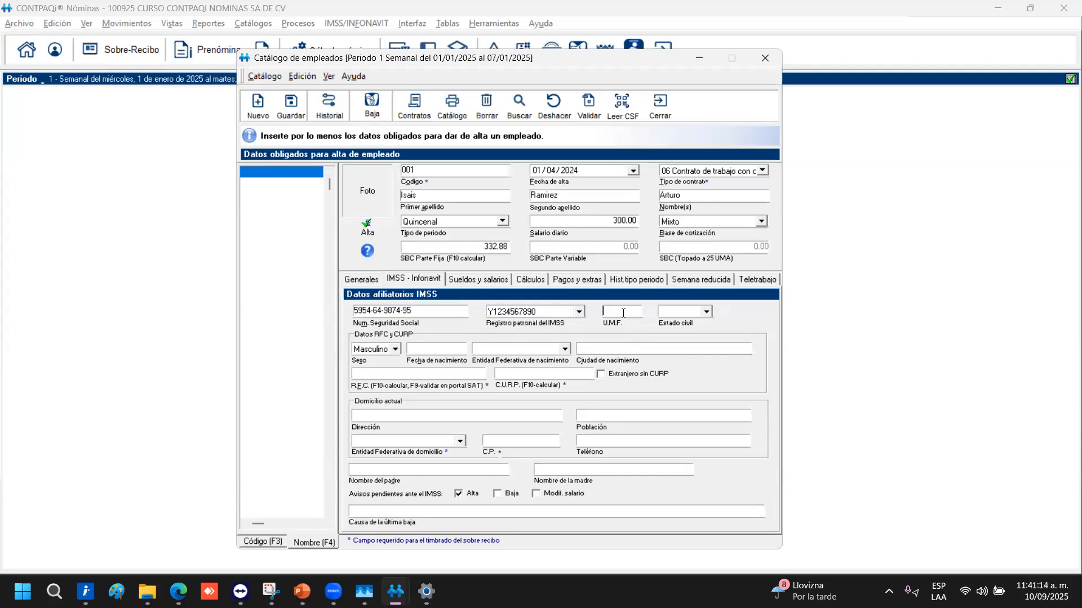
{"action": "left_click", "coordinate": [707, 312]}
{"action": "left_click", "coordinate": [707, 312]}
Enter birth date 01/01/1990, birth state DISTRITO FEDERAL and city Ciudad de México
{"action": "left_click", "coordinate": [432, 346]}
{"action": "type", "text": "01 / 01 / 1990"}
{"action": "left_click", "coordinate": [521, 349]}
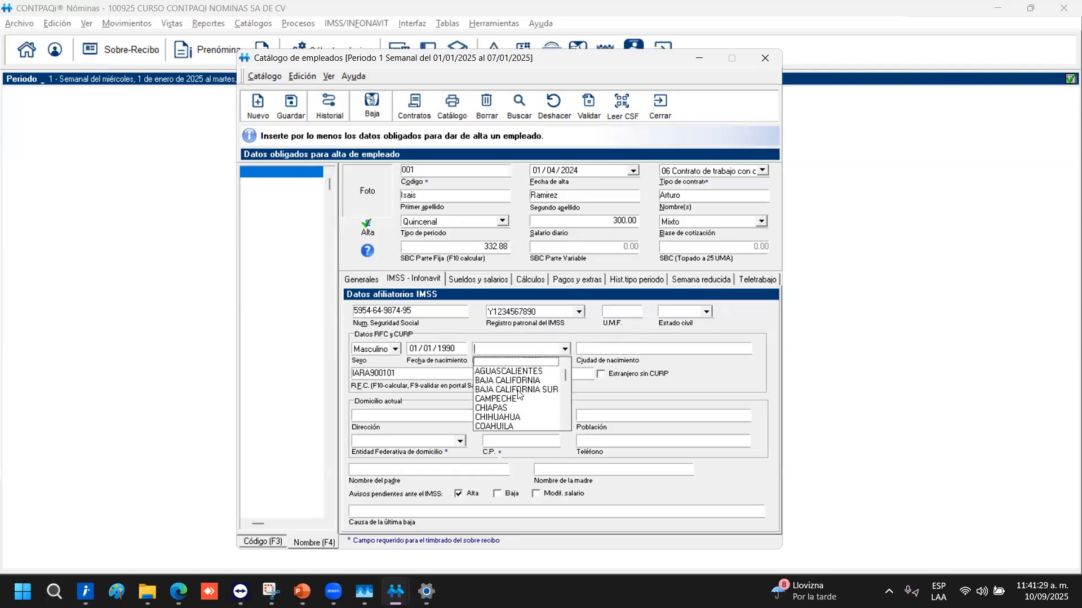
{"action": "scroll", "coordinate": [520, 394], "scroll_direction": "down", "scroll_amount": 2}
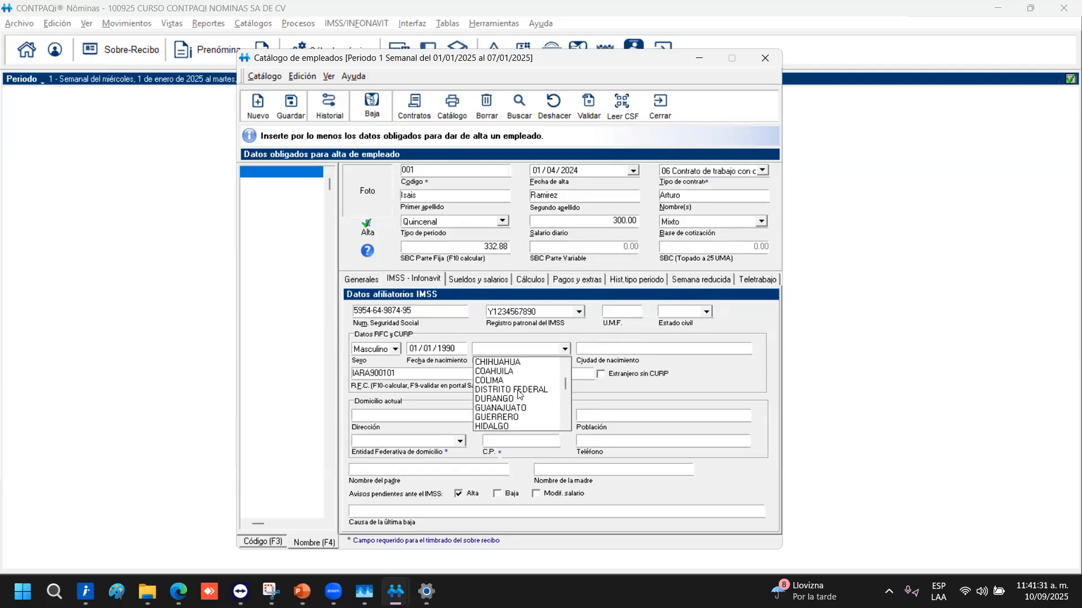
{"action": "left_click", "coordinate": [519, 394]}
{"action": "left_click", "coordinate": [620, 352]}
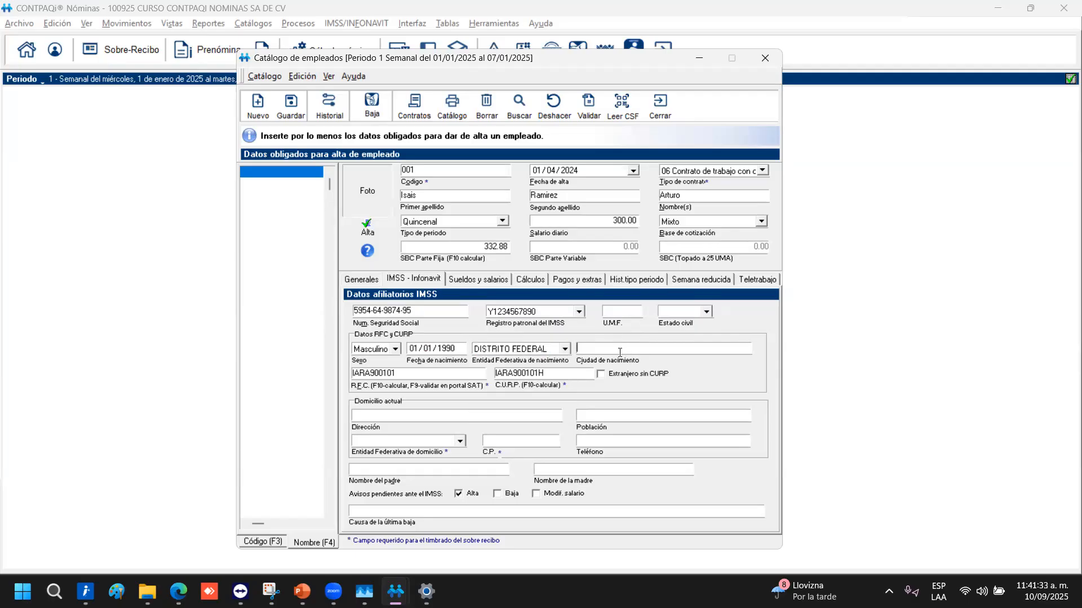
{"action": "type", "text": "Ciudad de México"}
Calculate the employee's RFC and CURP automatically with F10
{"action": "key", "text": "Tab"}
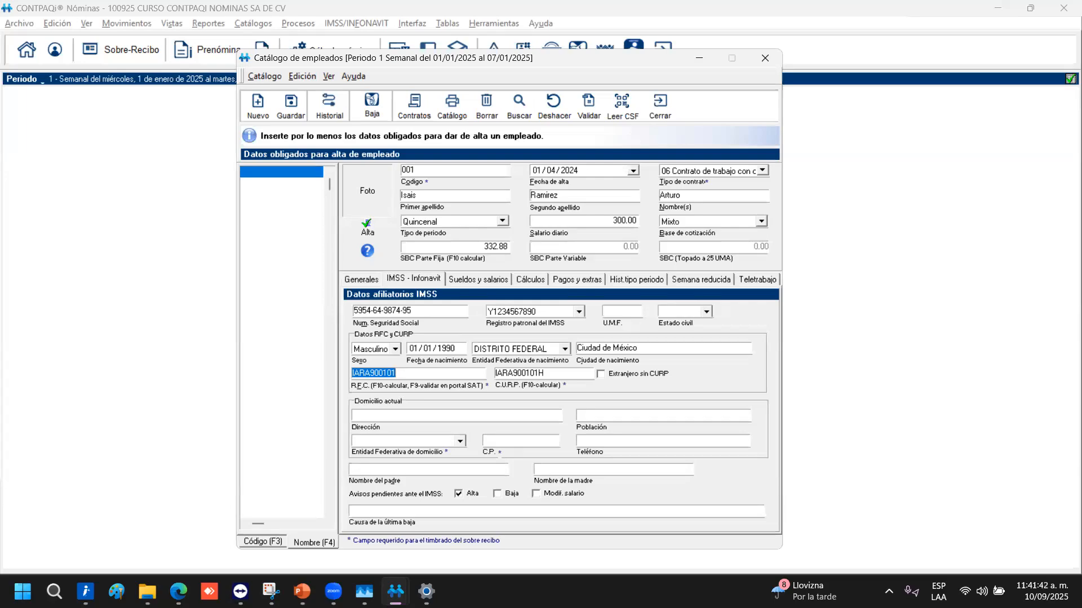
{"action": "key", "text": "F10"}
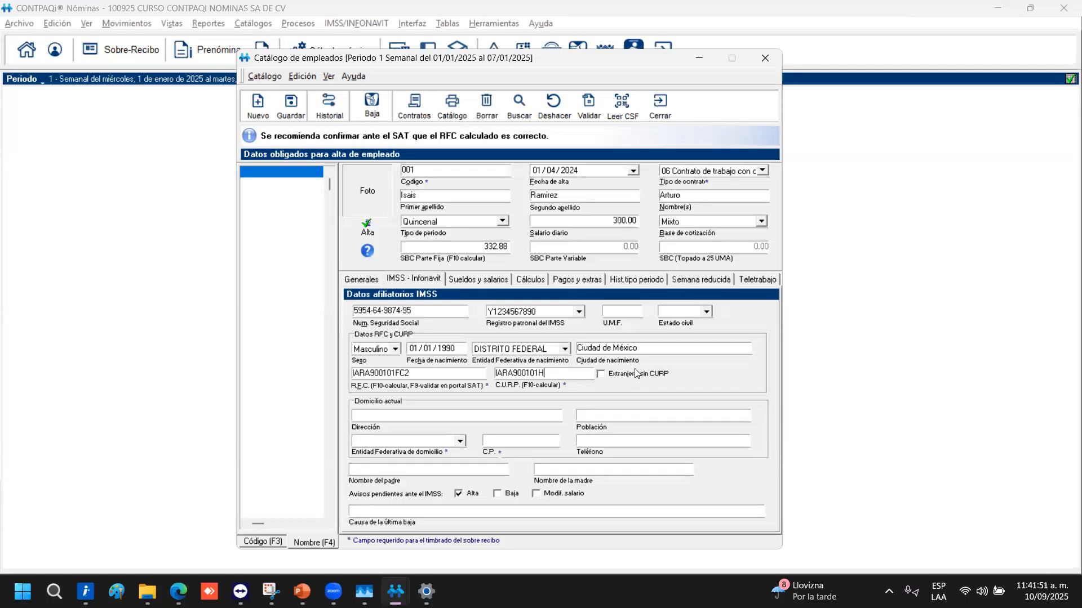
{"action": "key", "text": "F10"}
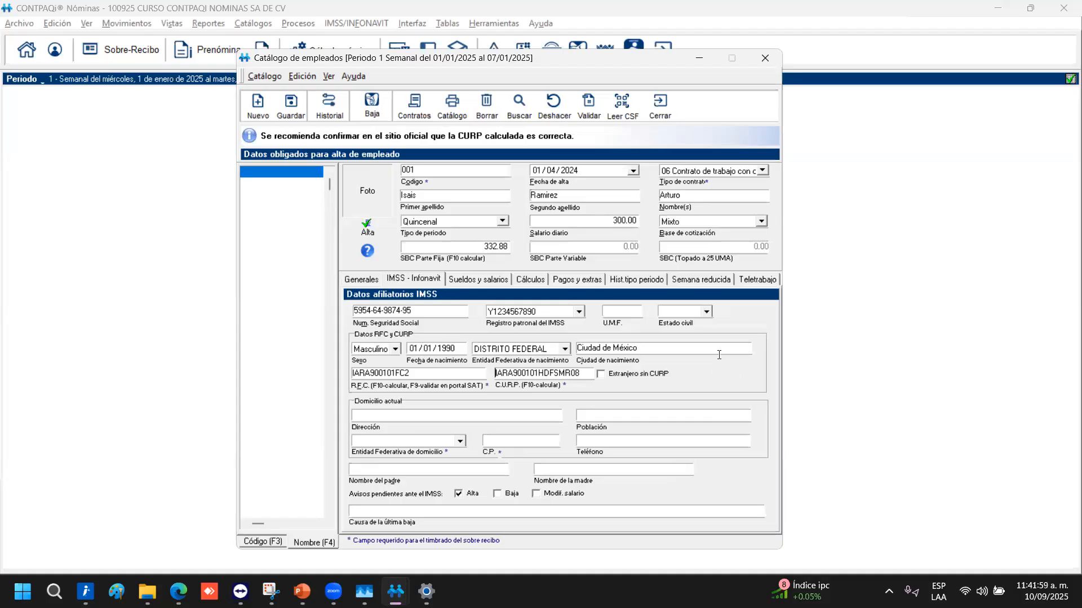
{"action": "key", "text": "XF86AudioRaiseVolume"}
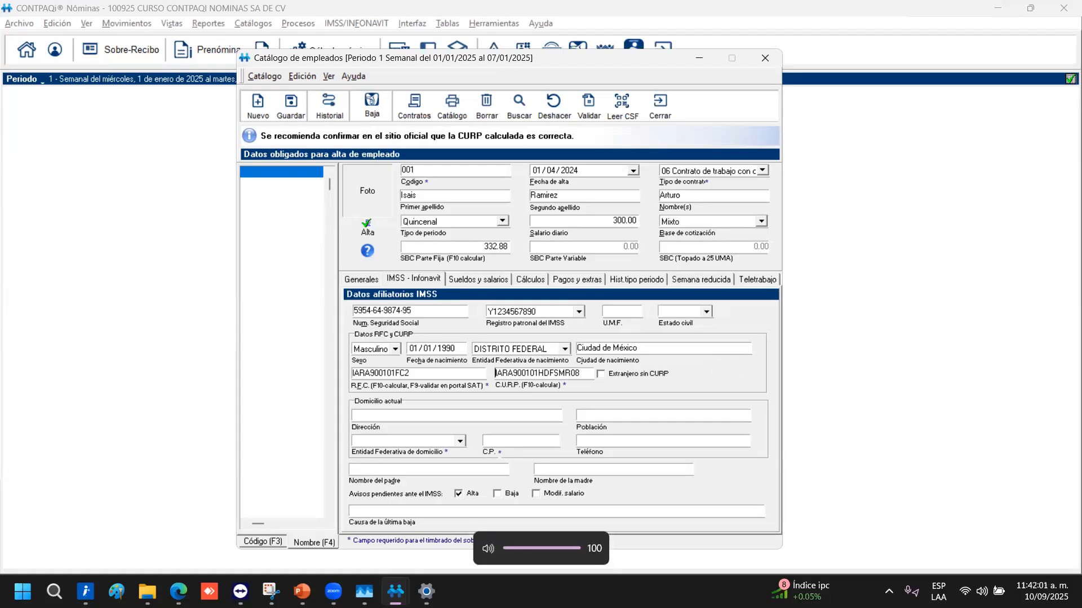
Set the home state to CIUDAD DE MÉXICO and postal code 11830
{"action": "left_click", "coordinate": [392, 417]}
{"action": "left_click", "coordinate": [624, 418]}
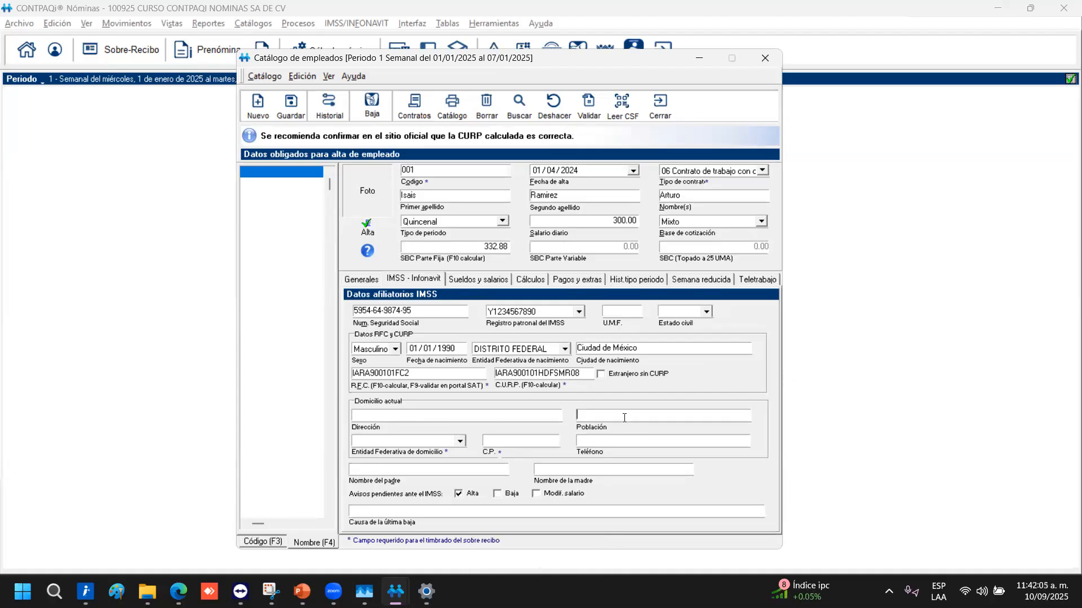
{"action": "left_click", "coordinate": [458, 443]}
{"action": "scroll", "coordinate": [401, 509], "scroll_direction": "down", "scroll_amount": 2}
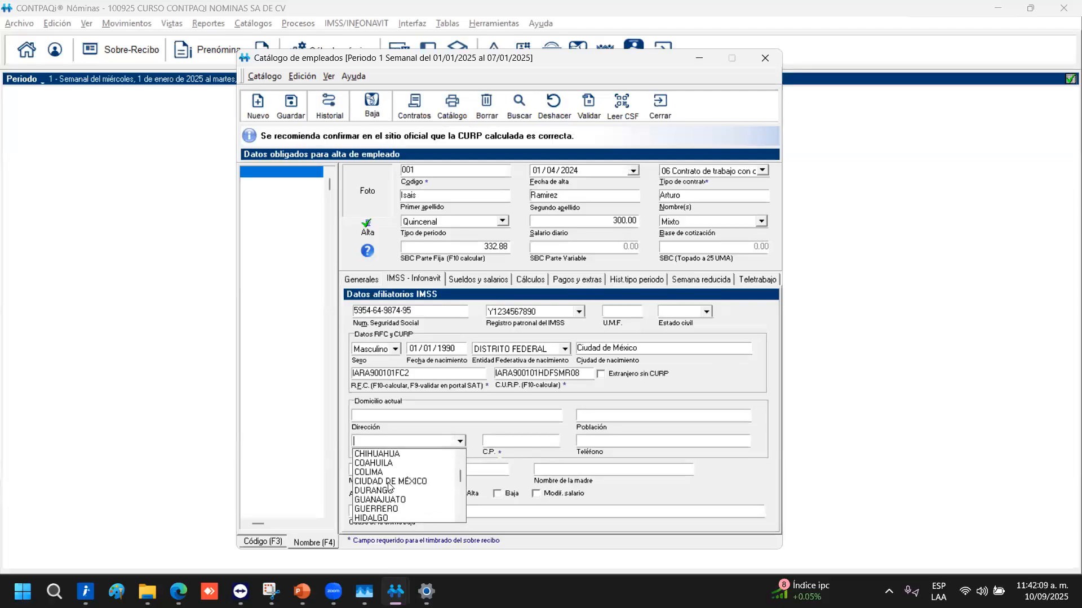
{"action": "left_click", "coordinate": [384, 487]}
{"action": "left_click", "coordinate": [535, 444]}
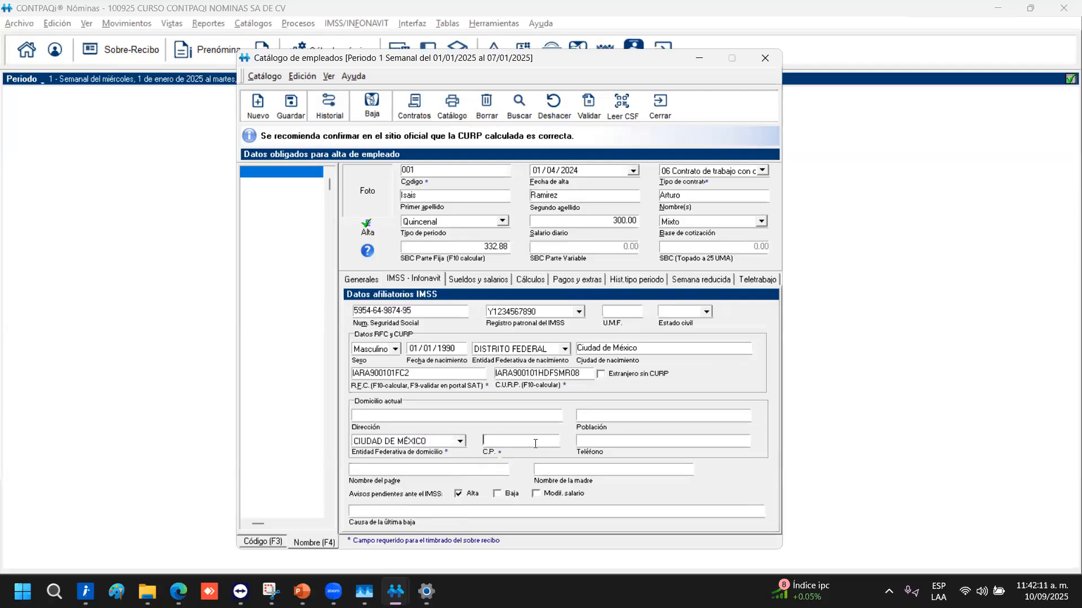
{"action": "type", "text": "11830"}
{"action": "key", "text": "Tab"}
Check the Baja and Modif. salario pending notices, then glance back at general data
{"action": "left_click", "coordinate": [512, 499]}
{"action": "left_click", "coordinate": [551, 497]}
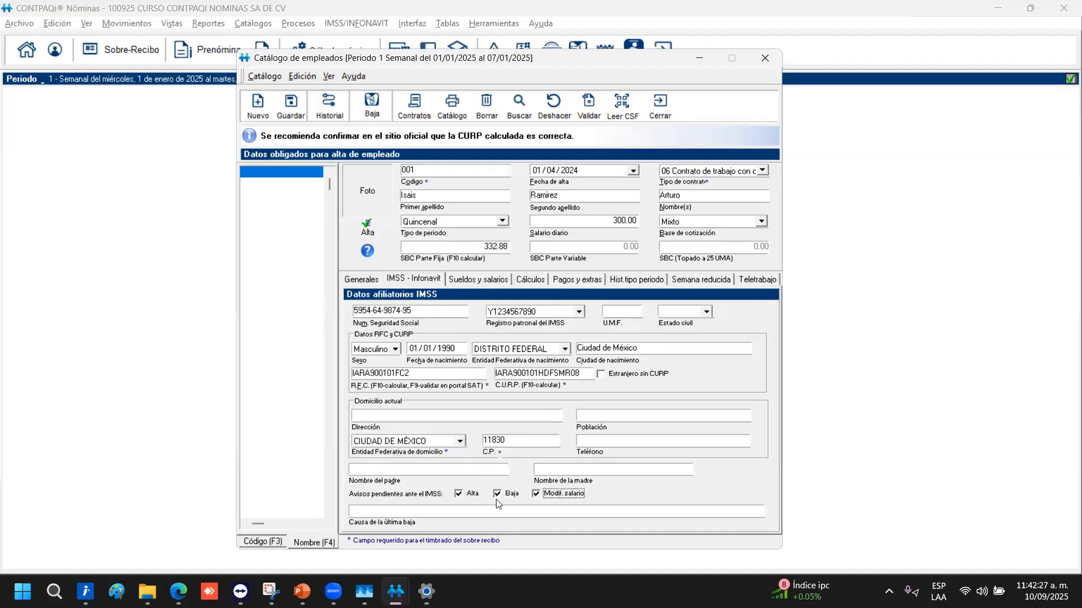
{"action": "left_click", "coordinate": [349, 511]}
{"action": "key", "text": "alt+Tab"}
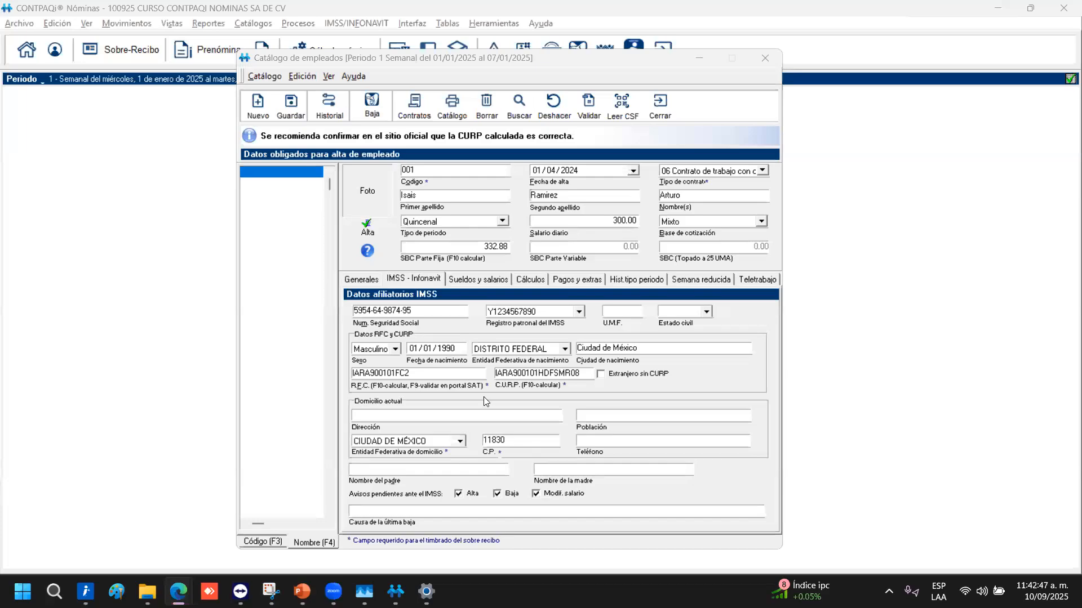
{"action": "left_click", "coordinate": [361, 279]}
{"action": "left_click", "coordinate": [416, 278]}
Show the Sueldos y salarios tab with salary dates at 01/04/2024
{"action": "left_click", "coordinate": [473, 278]}
{"action": "left_click", "coordinate": [473, 278]}
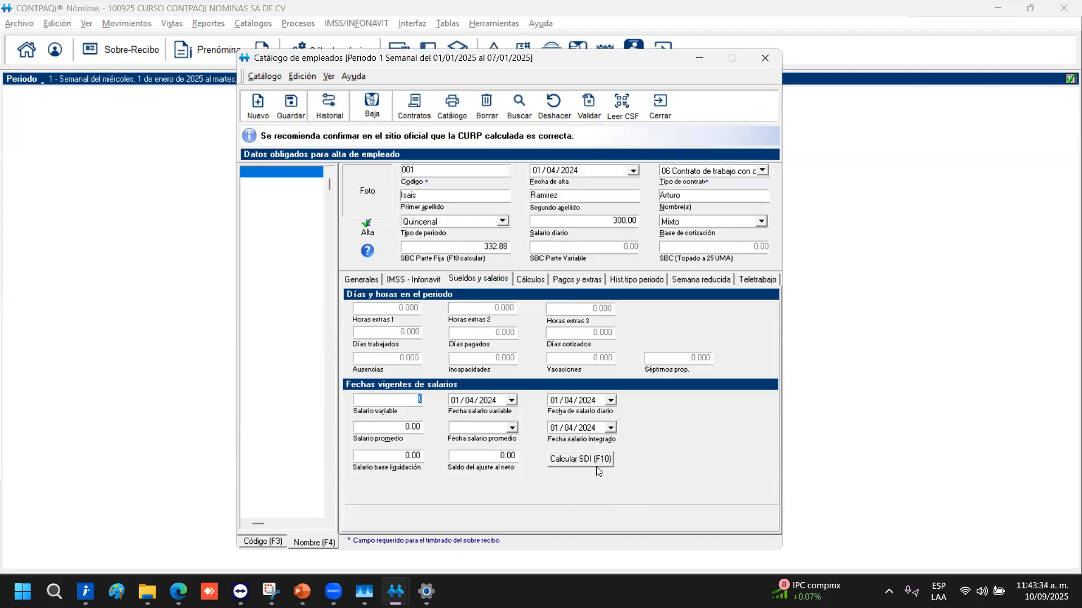
On the Cálculos tab, add Percepción concept 5 Destajos to the automatic concepts
{"action": "left_click", "coordinate": [532, 278]}
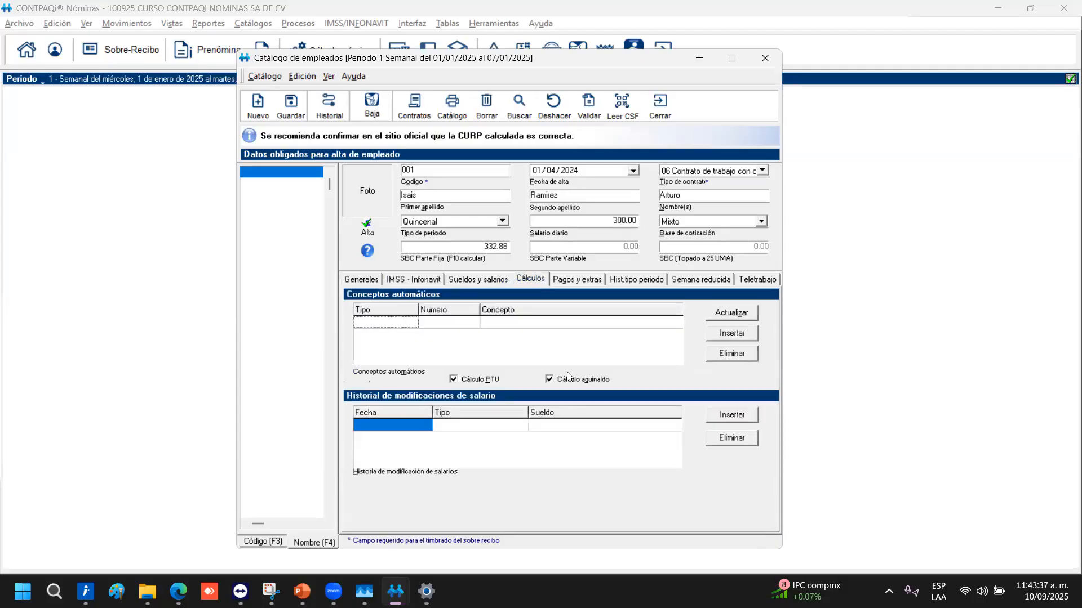
{"action": "left_click", "coordinate": [734, 338]}
{"action": "left_click", "coordinate": [395, 372]}
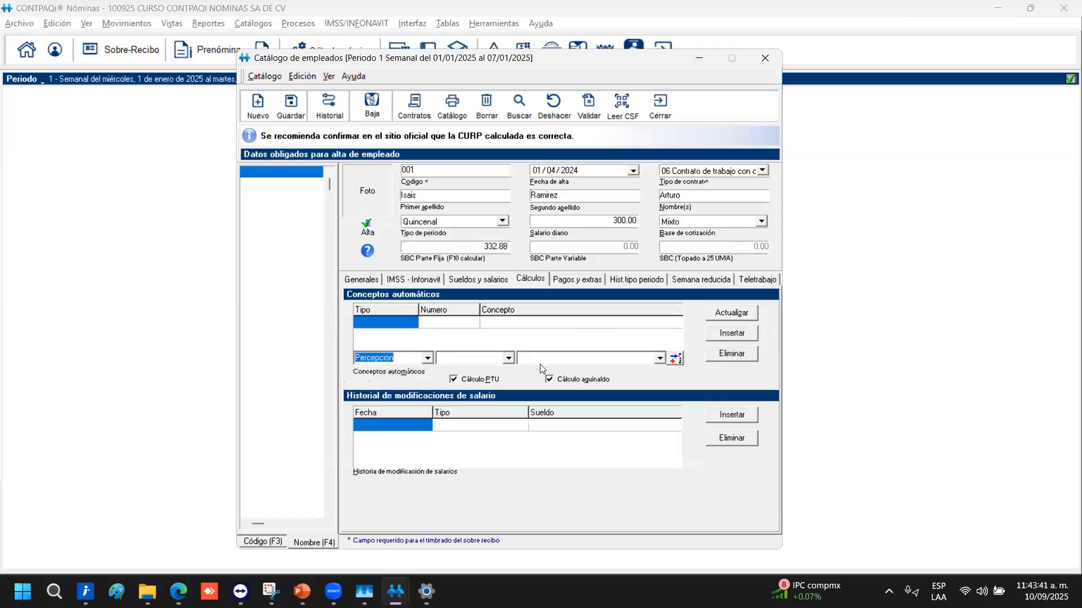
{"action": "left_click", "coordinate": [510, 360]}
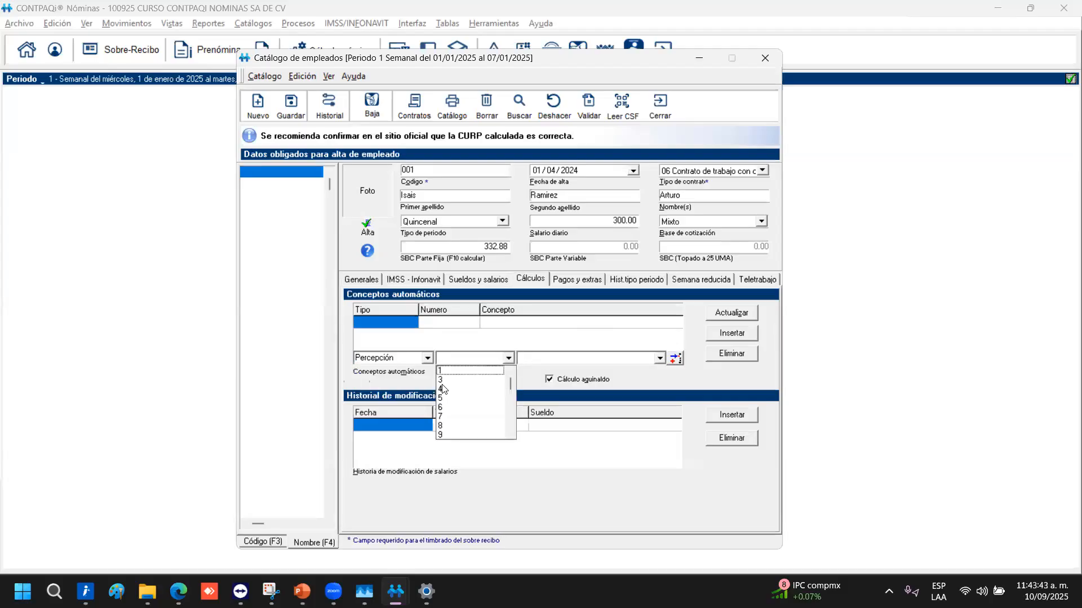
{"action": "left_click", "coordinate": [450, 399]}
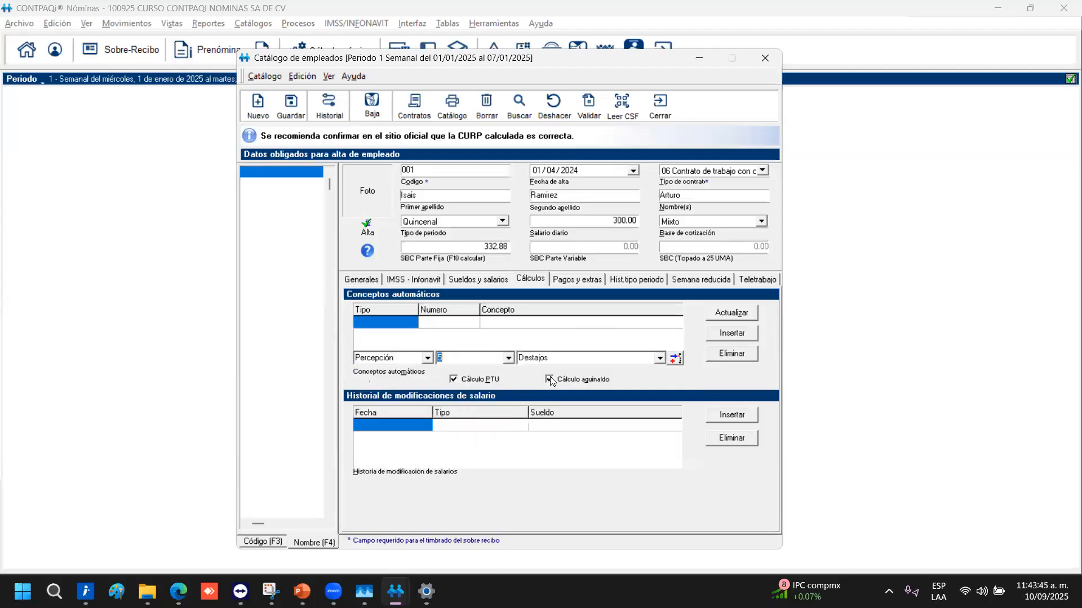
{"action": "left_click", "coordinate": [675, 358]}
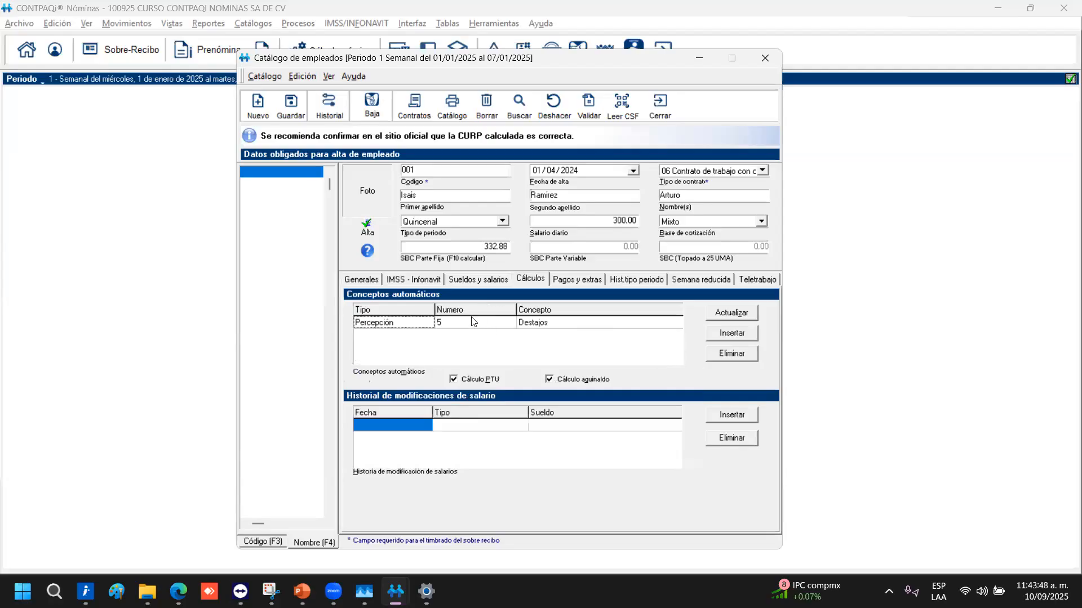
{"action": "left_click", "coordinate": [737, 333]}
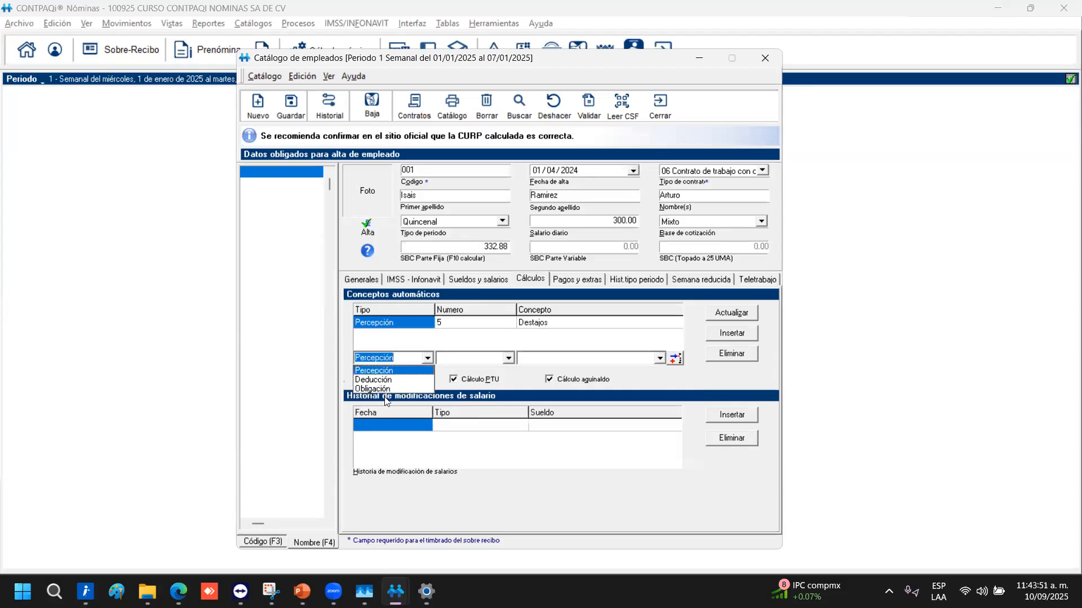
{"action": "left_click", "coordinate": [462, 387]}
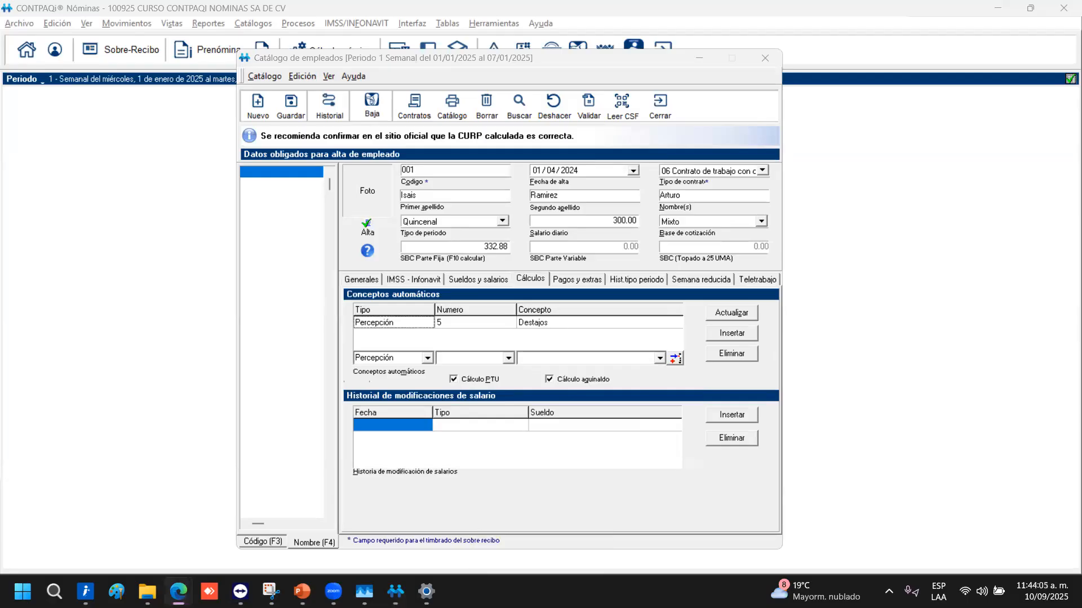
{"action": "left_click", "coordinate": [346, 418]}
{"action": "left_click", "coordinate": [501, 458]}
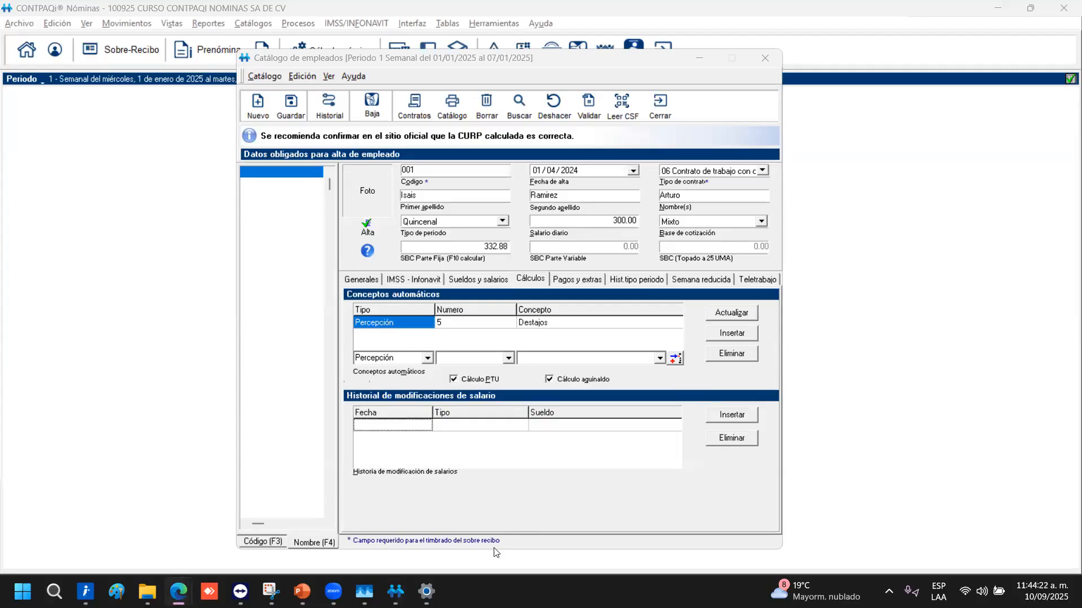
On Pagos y extras, choose bank 002 BANAMEX and enter the employee's account number
{"action": "left_click", "coordinate": [586, 280]}
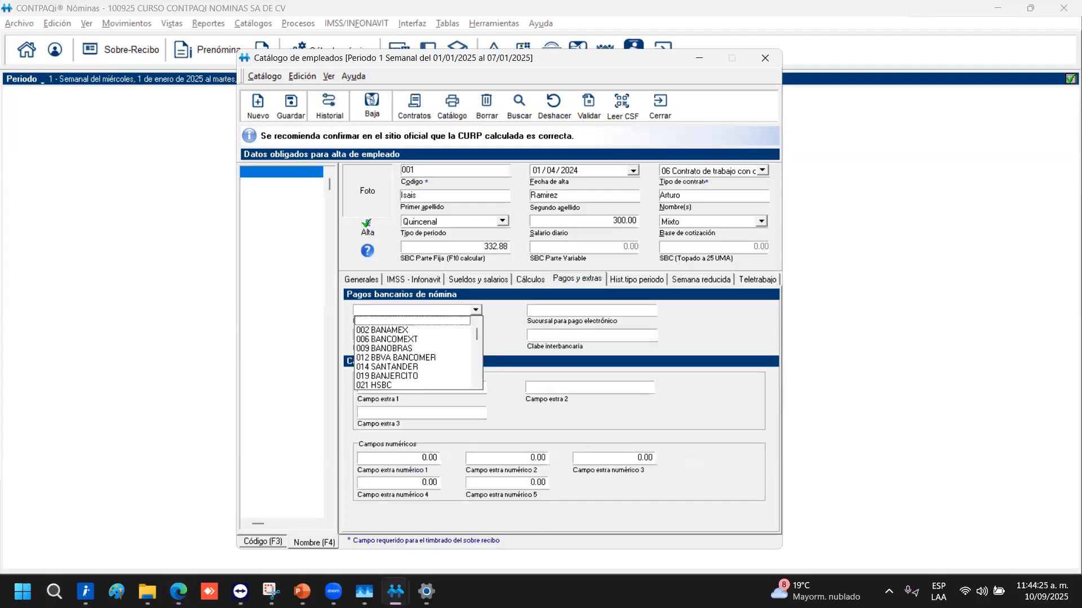
{"action": "key", "text": "alt+Tab"}
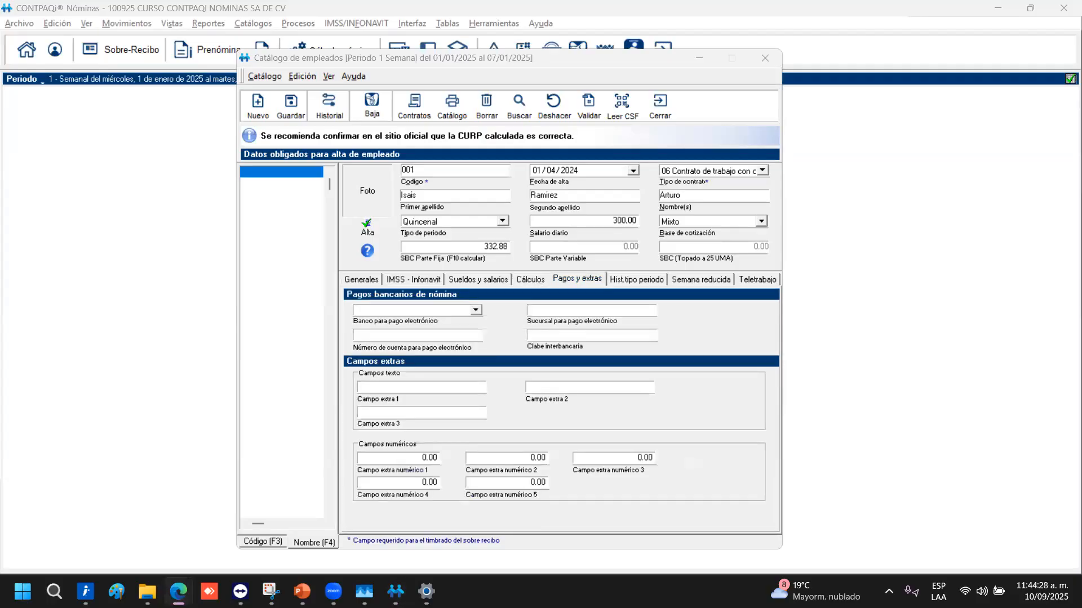
{"action": "left_click", "coordinate": [476, 311]}
{"action": "left_click", "coordinate": [404, 331]}
{"action": "left_click", "coordinate": [588, 313]}
{"action": "left_click", "coordinate": [414, 336]}
{"action": "type", "text": "123456789"}
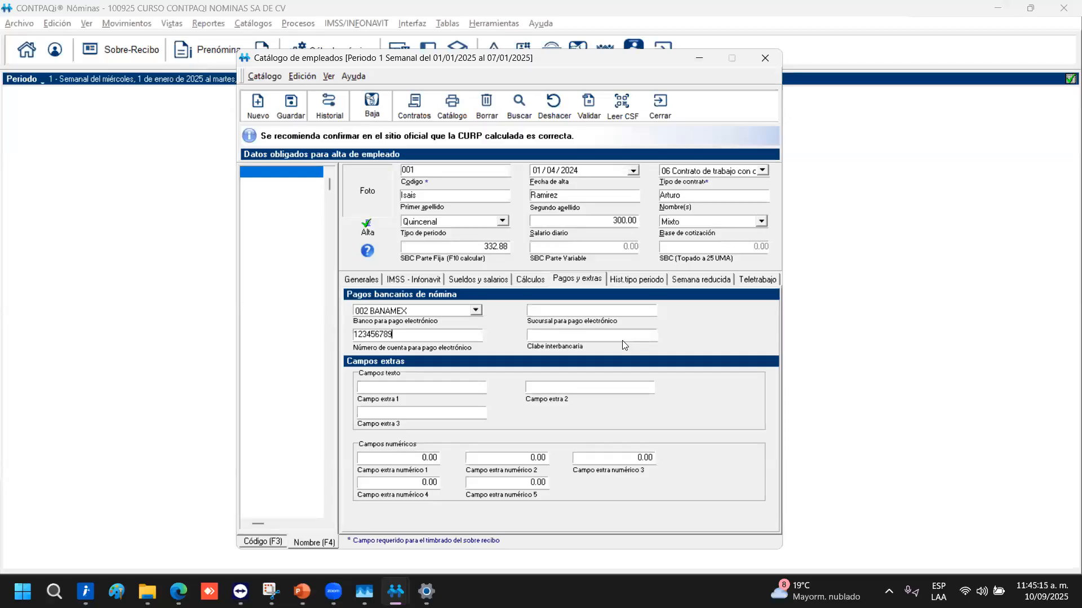
Check the extra fields and other employee tabs, ending back on Pagos y extras
{"action": "left_click", "coordinate": [404, 386]}
{"action": "left_click", "coordinate": [626, 389]}
{"action": "left_click", "coordinate": [368, 279]}
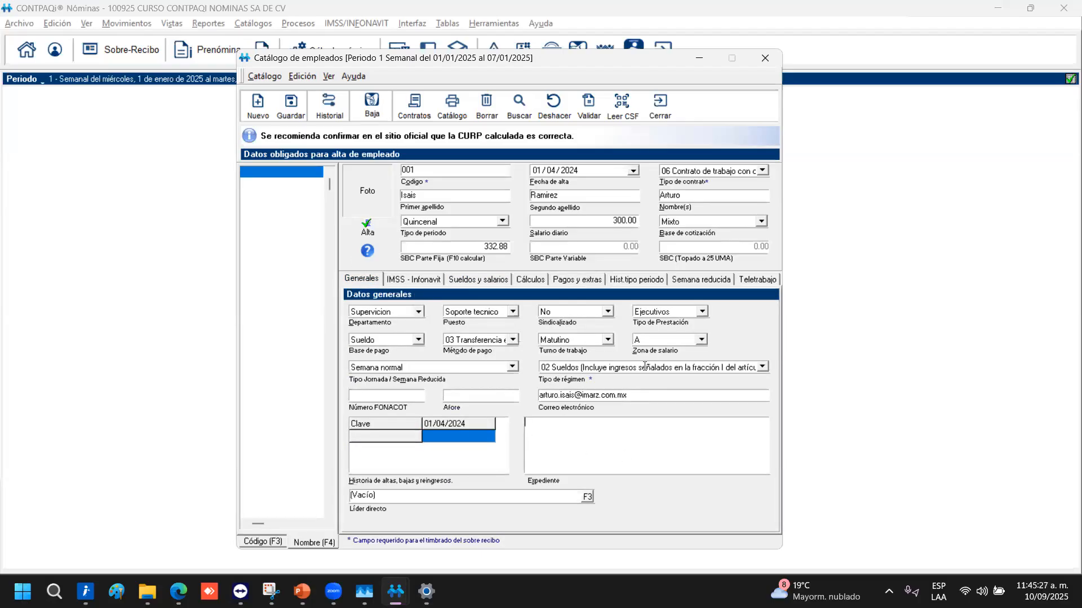
{"action": "left_click", "coordinate": [417, 280]}
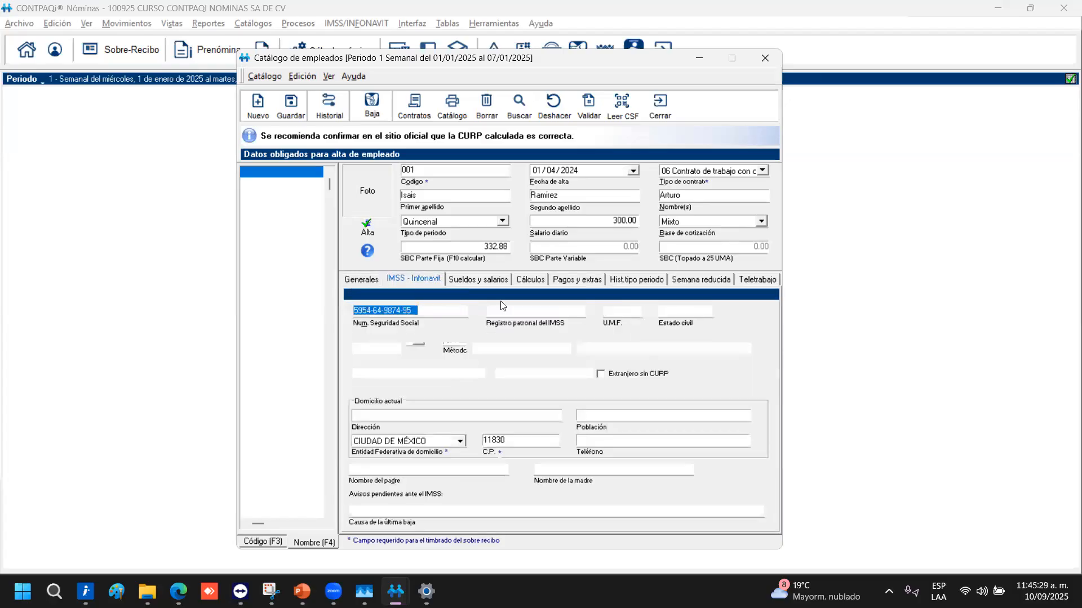
{"action": "left_click", "coordinate": [497, 285]}
{"action": "left_click", "coordinate": [576, 280]}
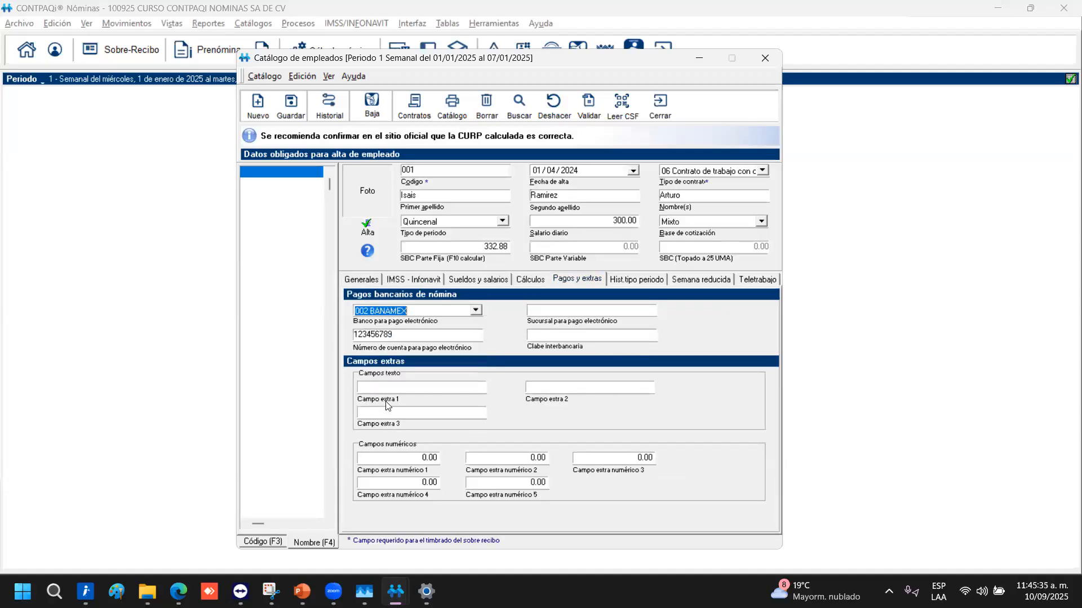
{"action": "left_click", "coordinate": [383, 458]}
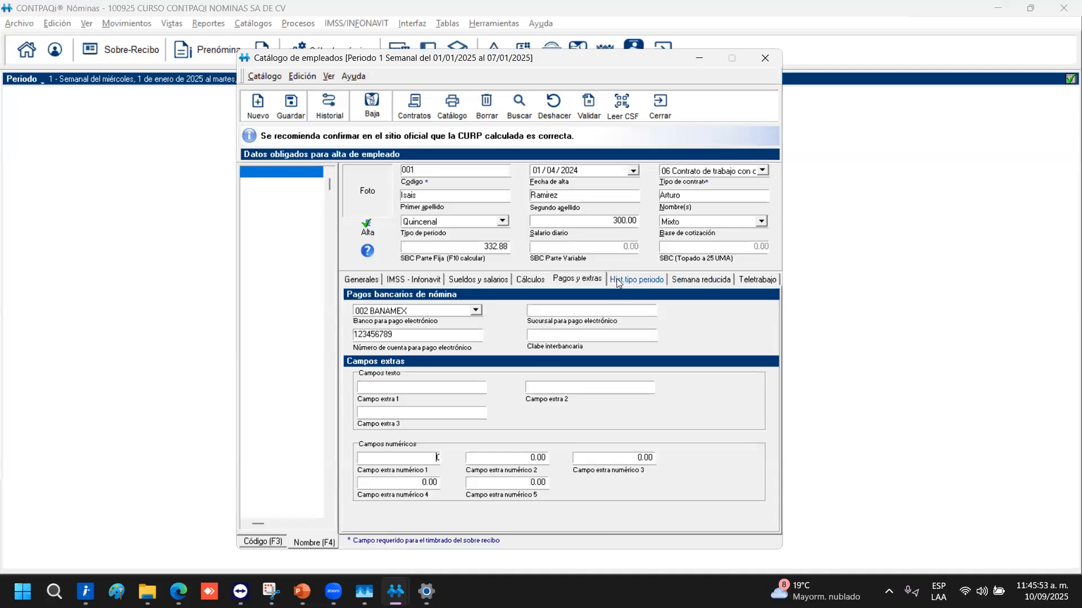
Review the Hist. tipo periodo, Semana reducida and Teletrabajo equipment fields
{"action": "left_click", "coordinate": [642, 280]}
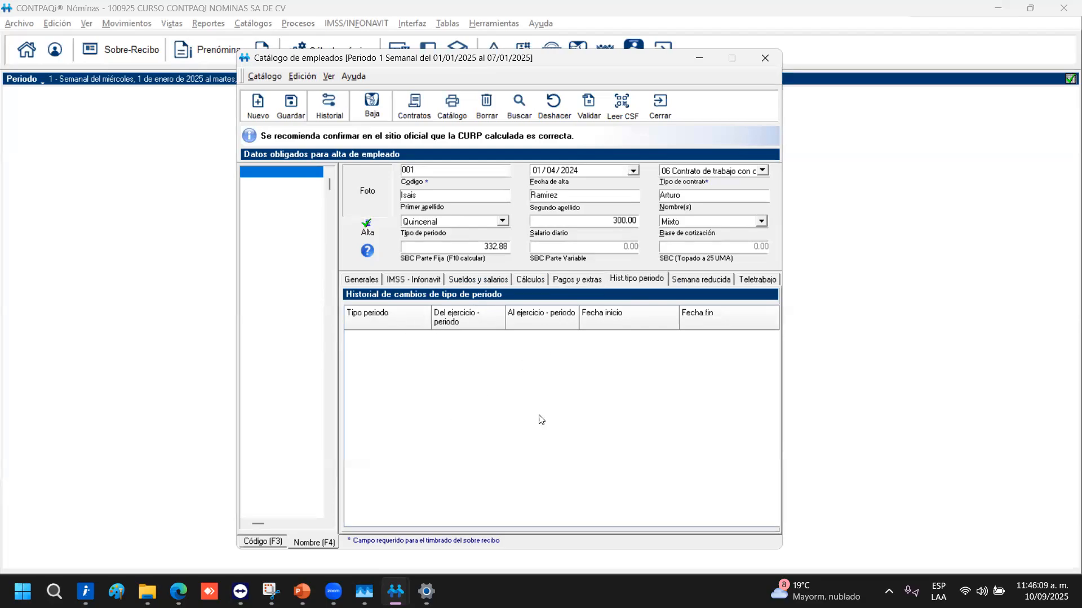
{"action": "left_click", "coordinate": [698, 278]}
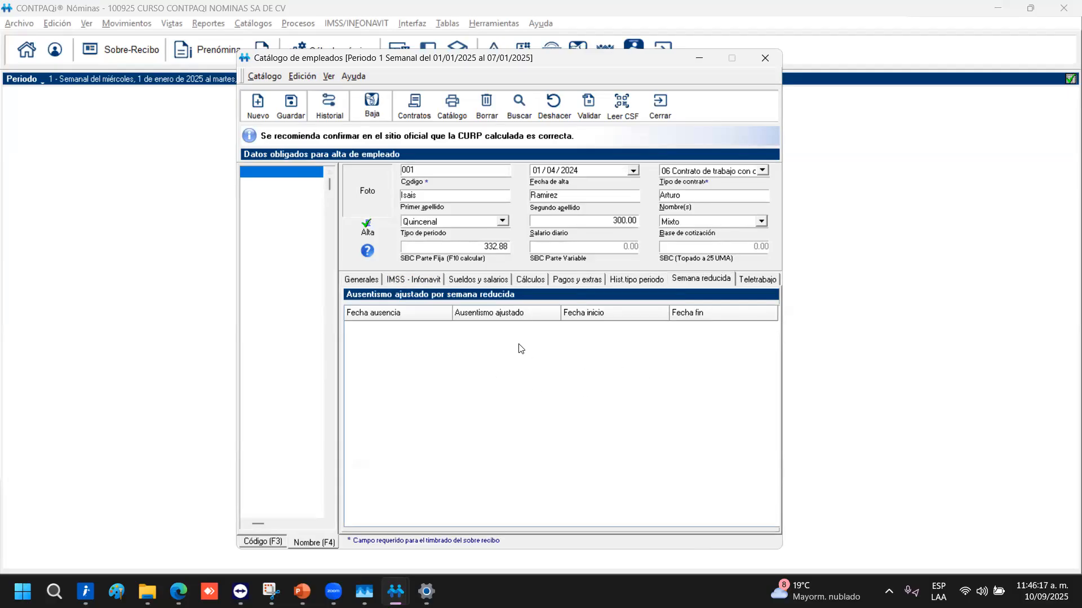
{"action": "left_click", "coordinate": [755, 279]}
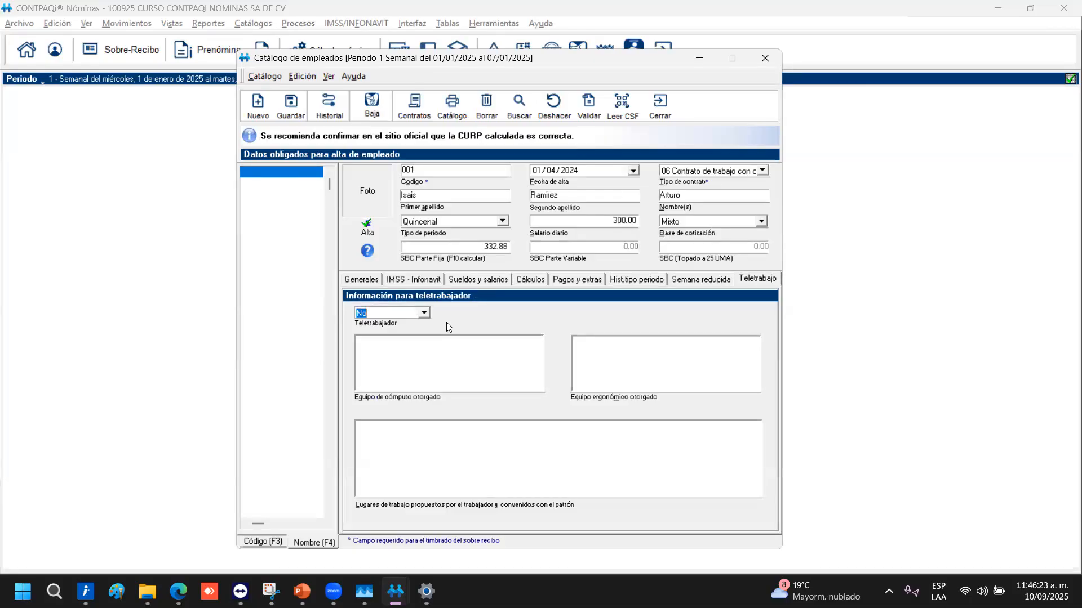
{"action": "left_click", "coordinate": [465, 363]}
{"action": "left_click", "coordinate": [632, 359]}
{"action": "key", "text": "Tab"}
Cycle through every employee tab and return to Generales
{"action": "left_click", "coordinate": [361, 279]}
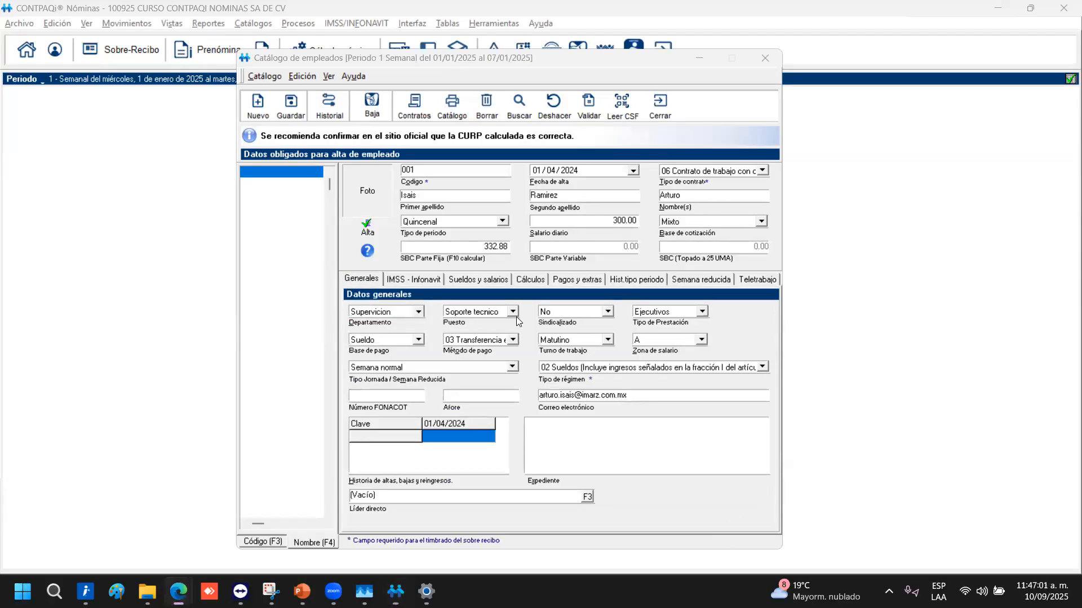
{"action": "left_click", "coordinate": [414, 280]}
{"action": "left_click", "coordinate": [483, 283]}
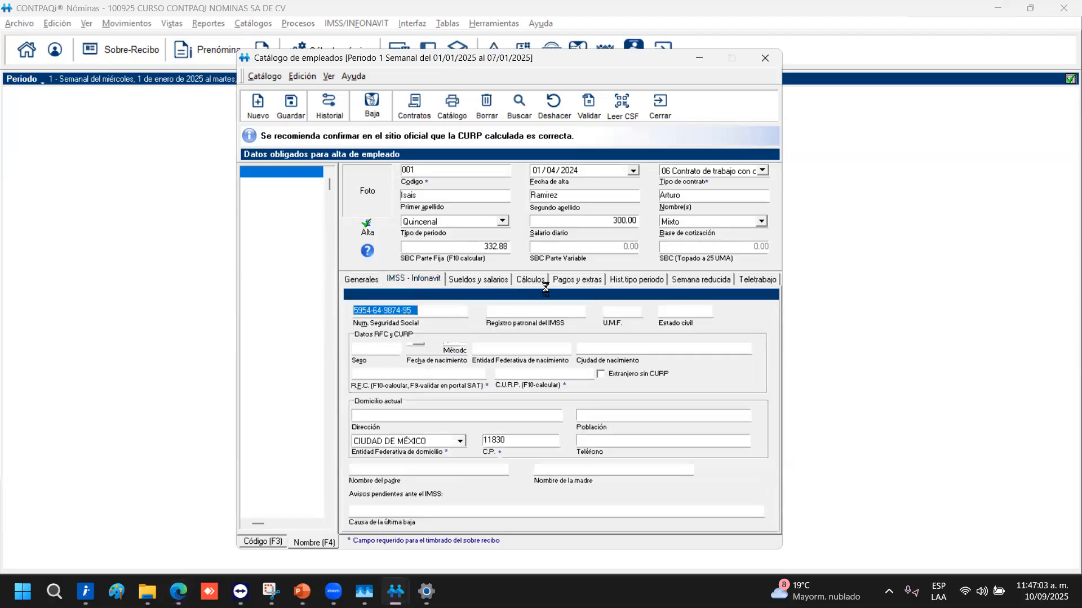
{"action": "left_click", "coordinate": [533, 282]}
{"action": "left_click", "coordinate": [624, 285]}
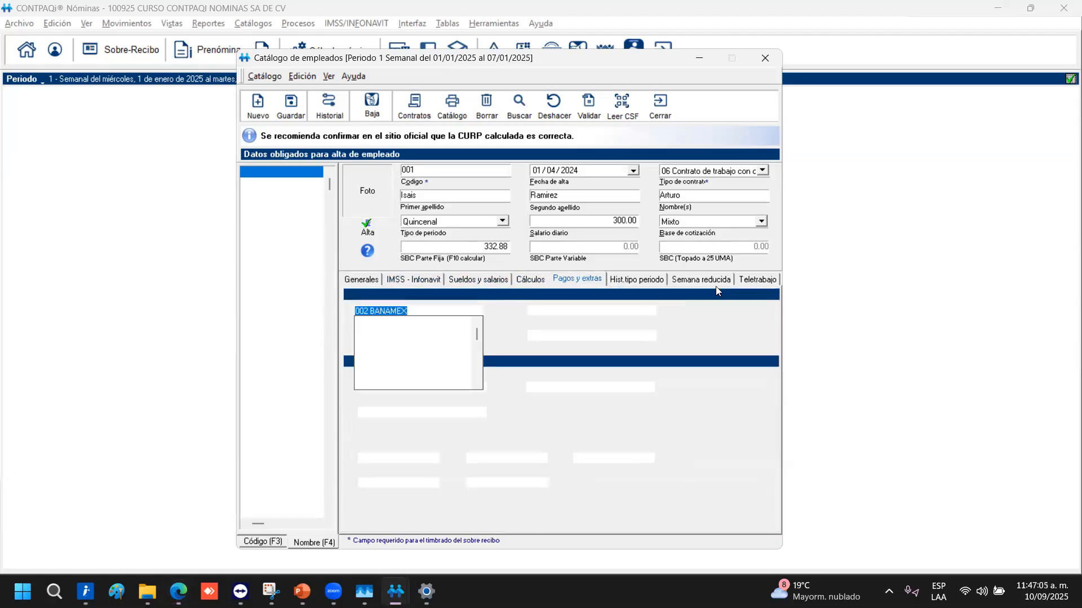
{"action": "left_click", "coordinate": [715, 284]}
{"action": "left_click", "coordinate": [754, 280]}
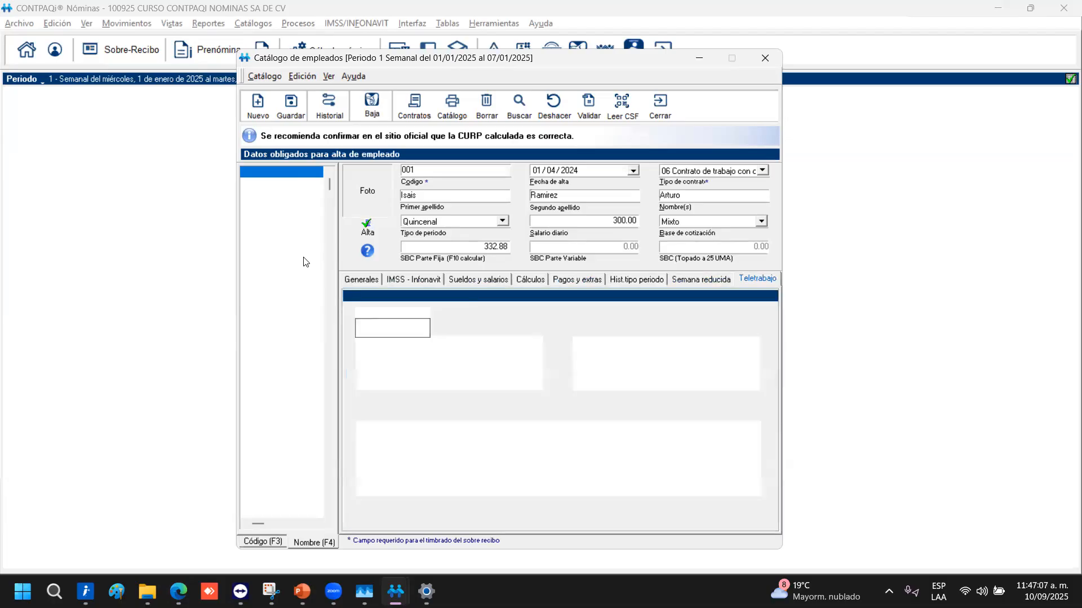
{"action": "left_click", "coordinate": [370, 280]}
{"action": "key", "text": "alt+Tab"}
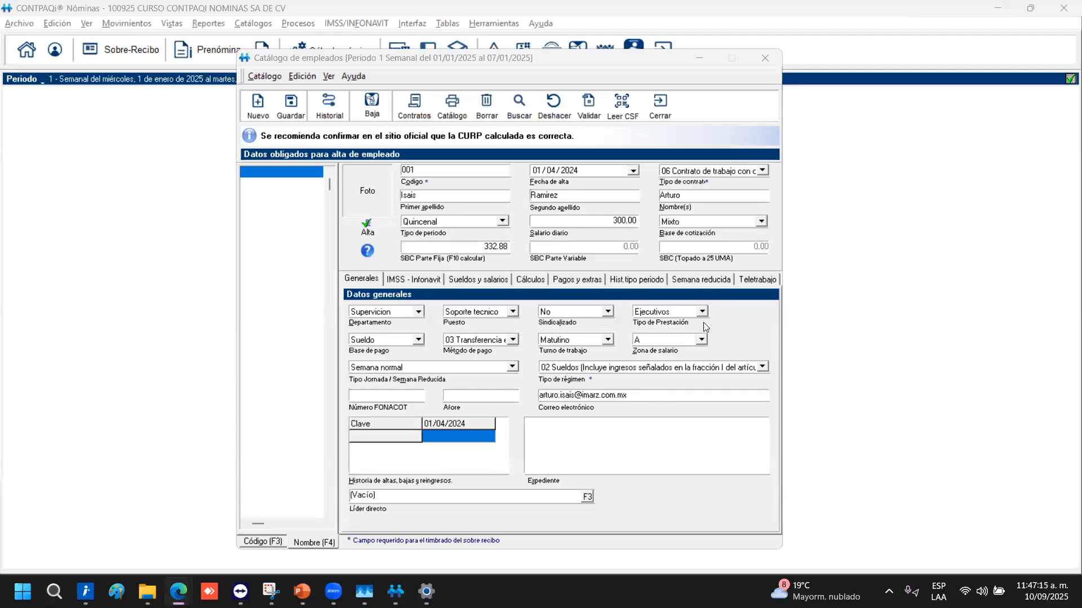
{"action": "mouse_move", "coordinate": [303, 592]}
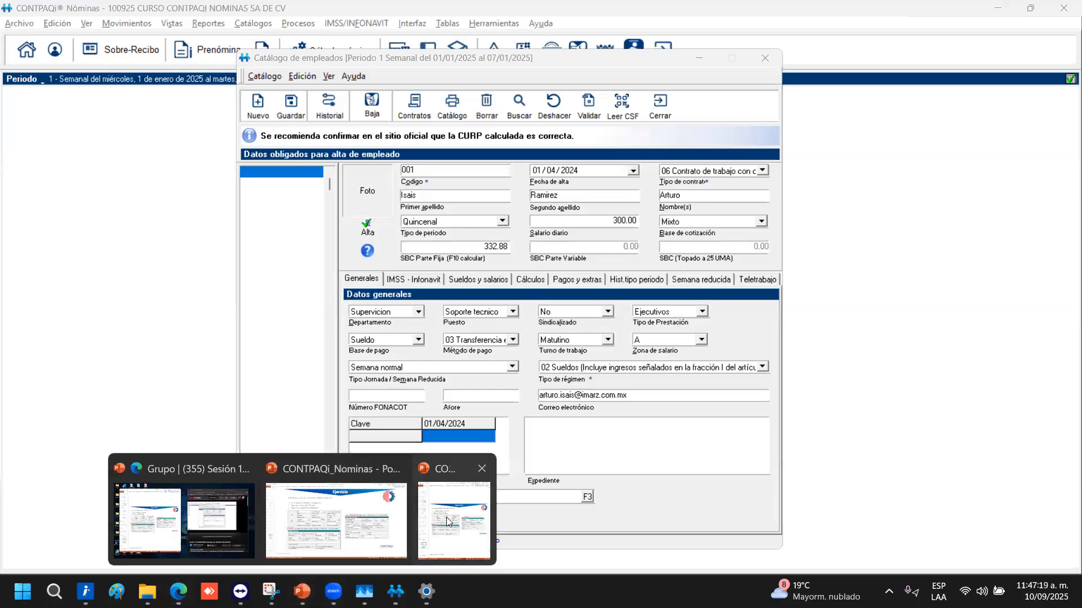
{"action": "left_click", "coordinate": [448, 519]}
{"action": "mouse_move", "coordinate": [303, 592]}
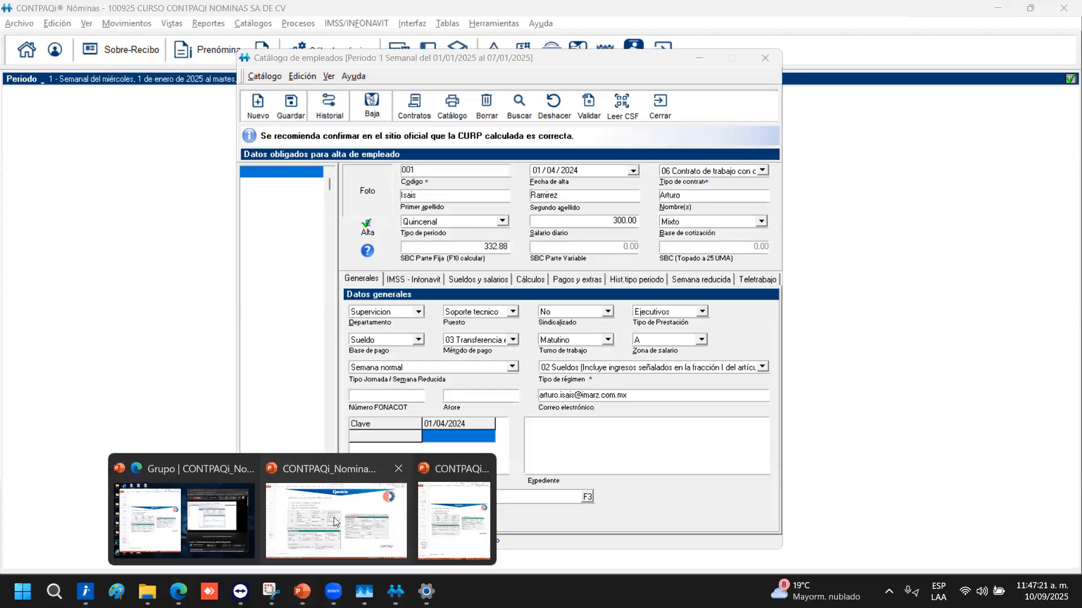
{"action": "left_click", "coordinate": [336, 519]}
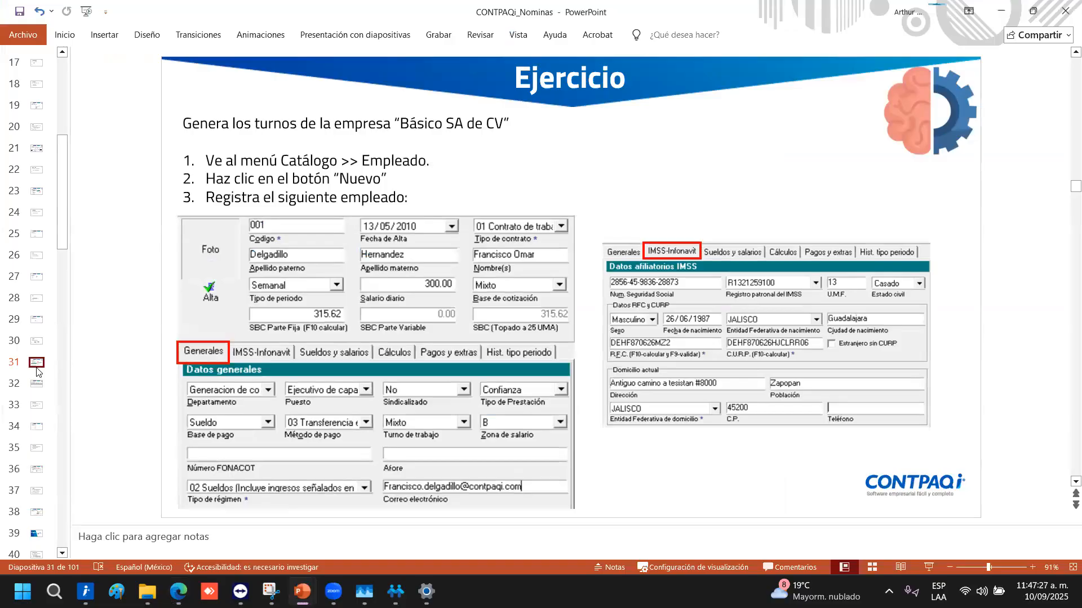
{"action": "key", "text": "Down"}
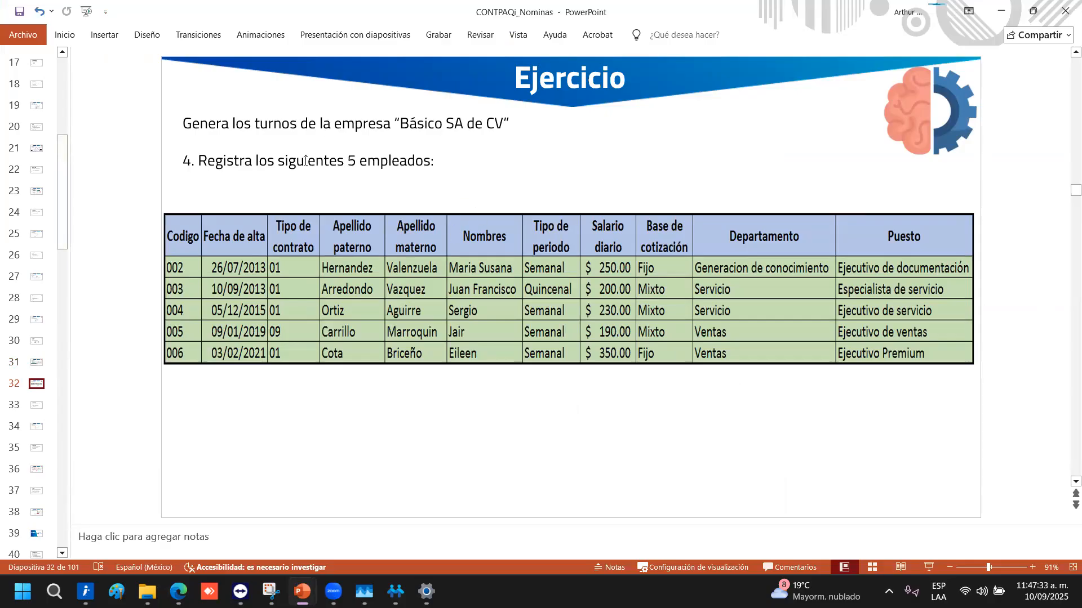
{"action": "scroll", "coordinate": [305, 161], "scroll_direction": "down", "scroll_amount": 1}
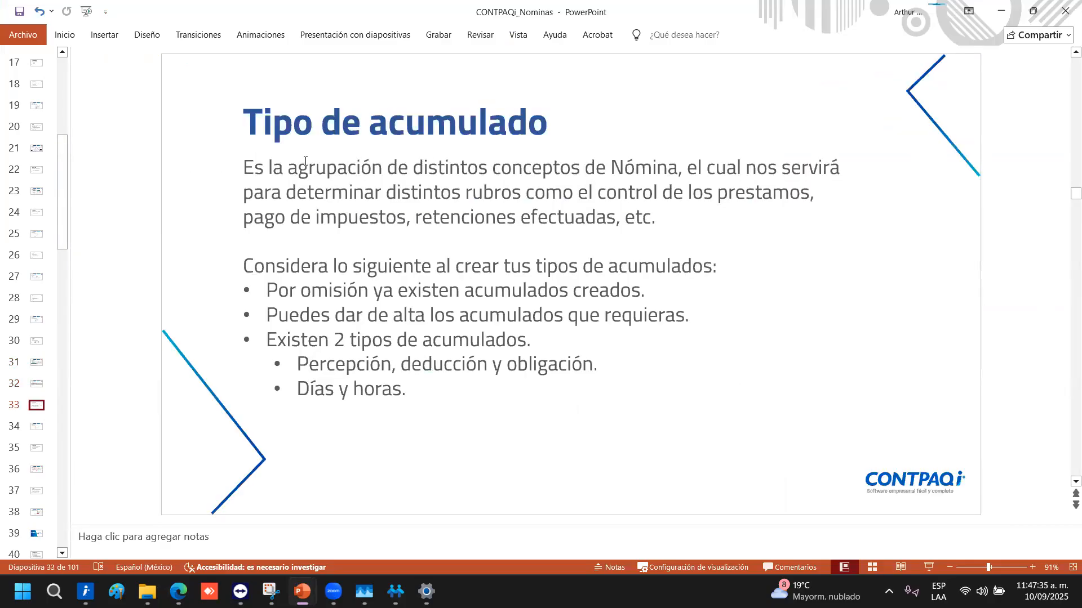
{"action": "scroll", "coordinate": [304, 160], "scroll_direction": "down", "scroll_amount": 1}
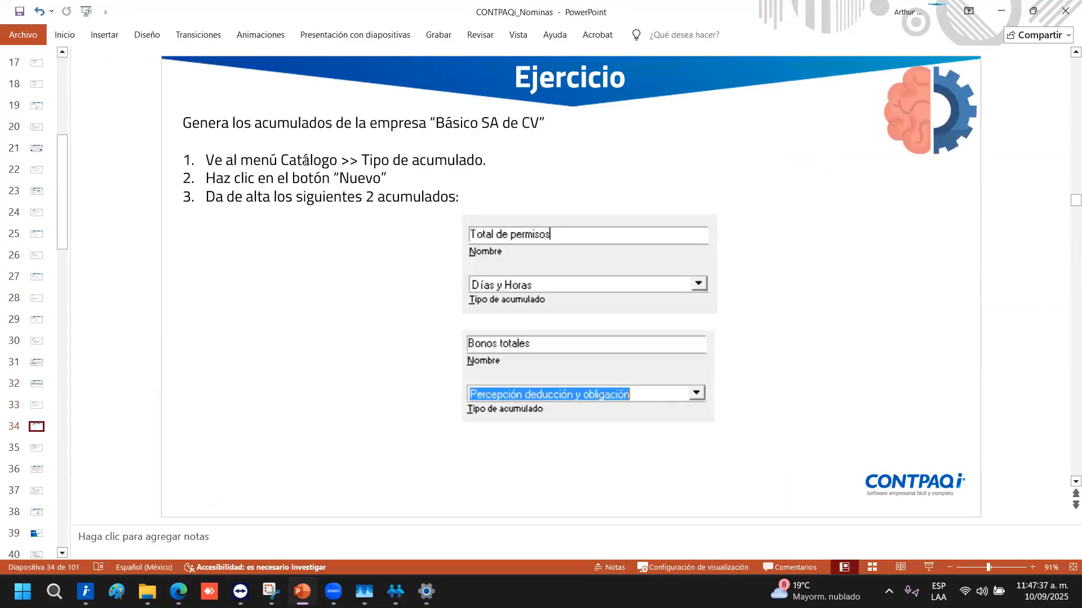
{"action": "scroll", "coordinate": [304, 160], "scroll_direction": "up", "scroll_amount": 1}
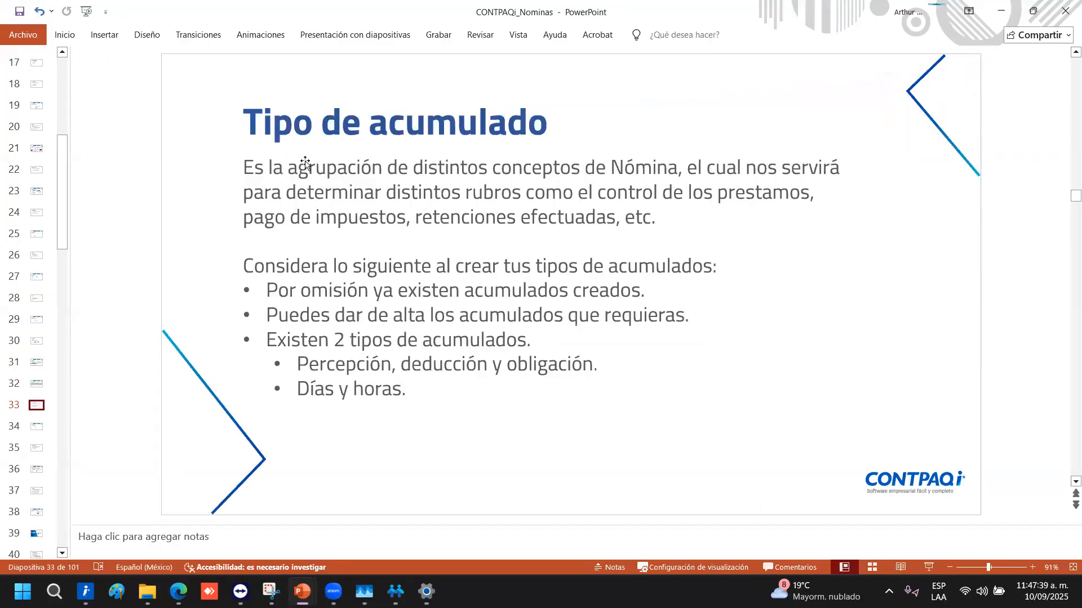
{"action": "key", "text": "alt+Tab"}
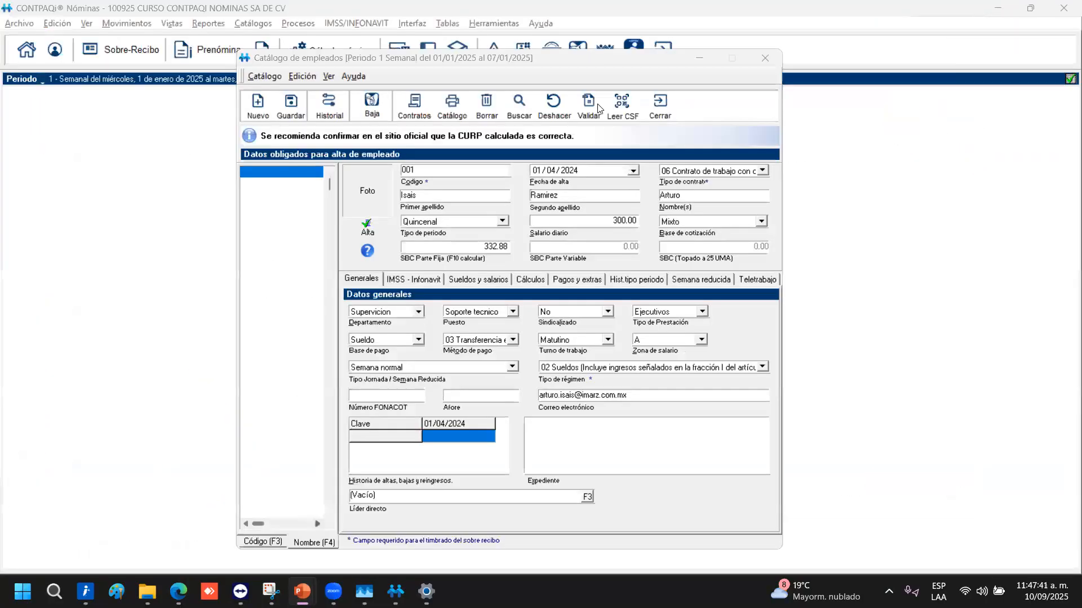
Cancel closing the catalog, save employee 001 with Guardar, and open Leer CSF
{"action": "left_click", "coordinate": [661, 107]}
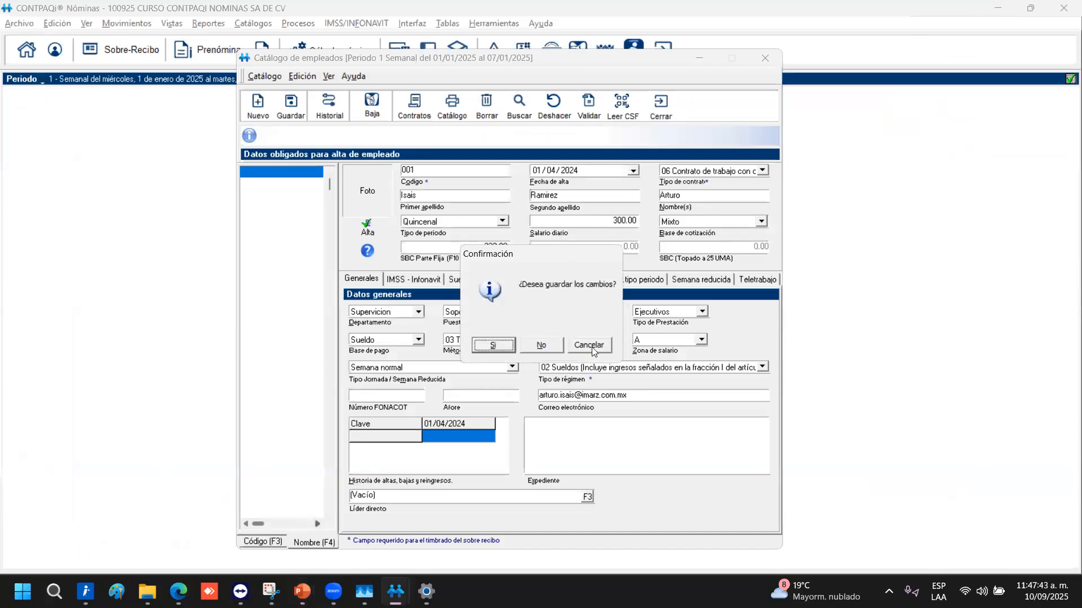
{"action": "left_click", "coordinate": [589, 344]}
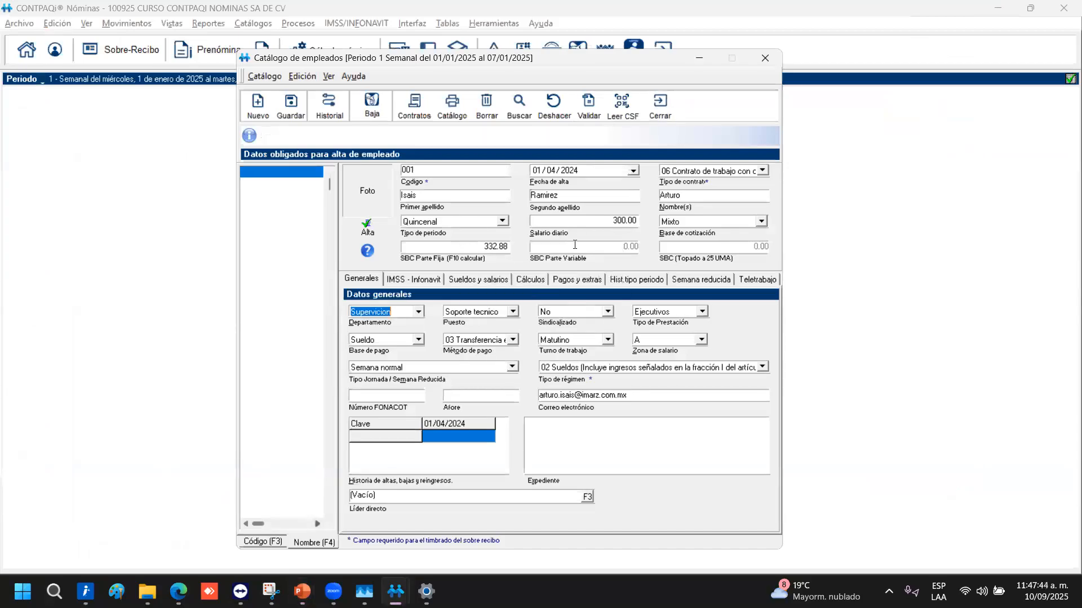
{"action": "left_click", "coordinate": [292, 107]}
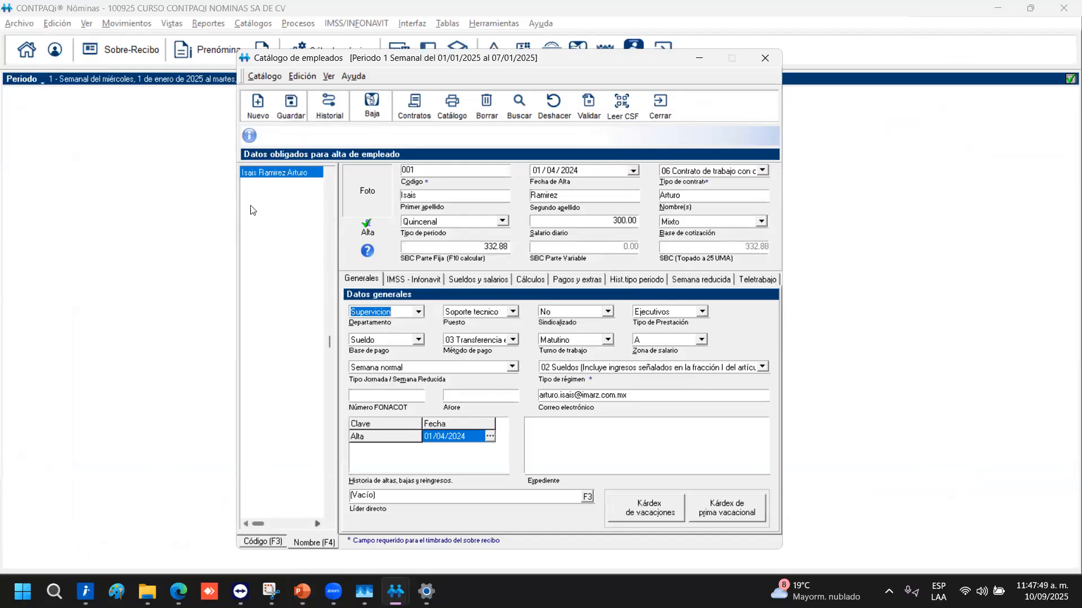
{"action": "left_click", "coordinate": [622, 104]}
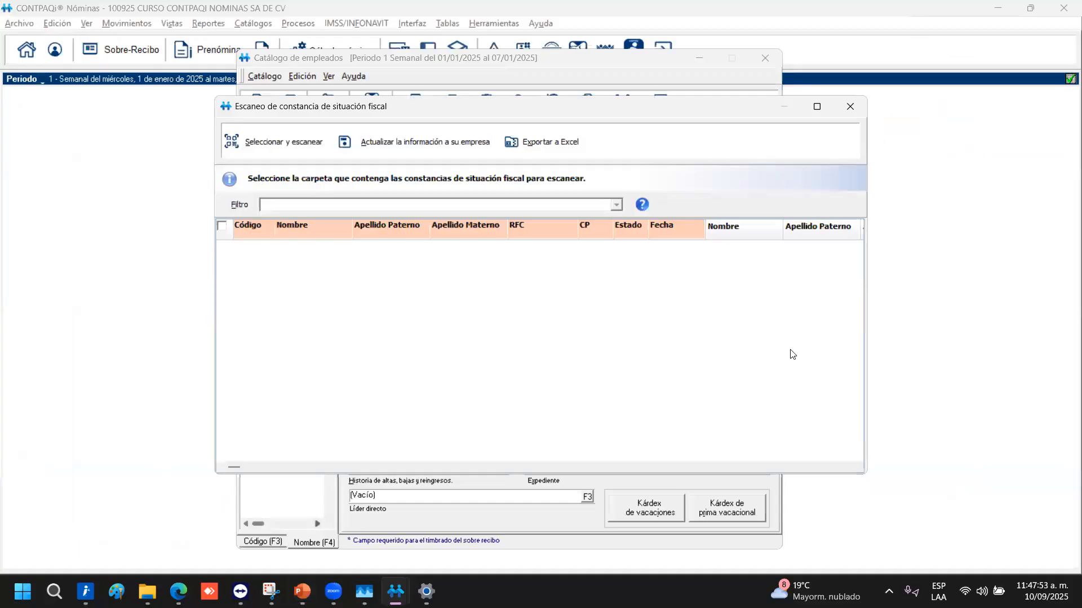
{"action": "left_click", "coordinate": [227, 142]}
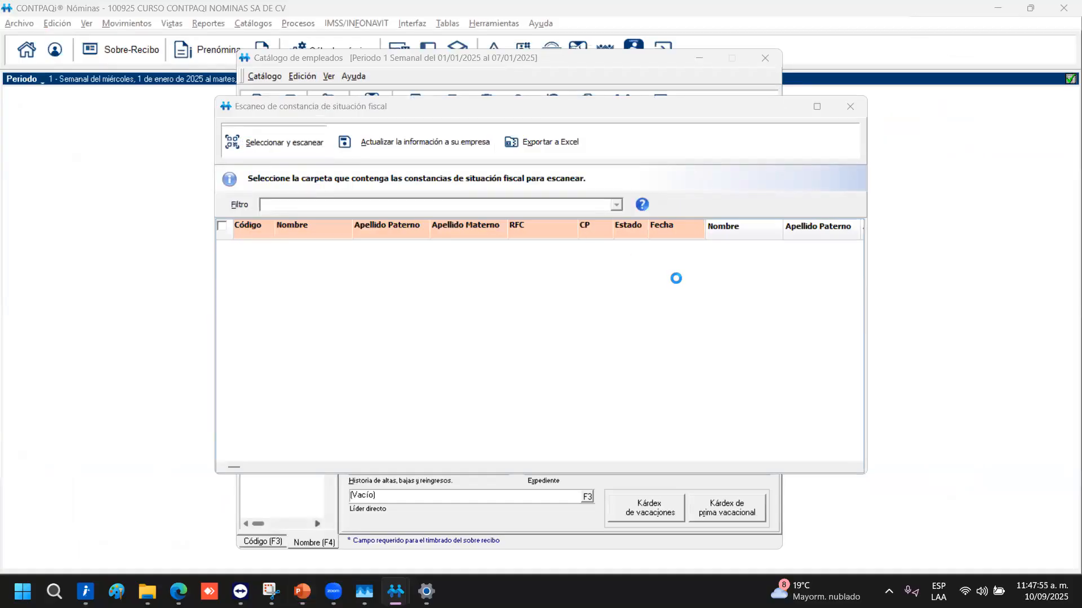
{"action": "scroll", "coordinate": [483, 366], "scroll_direction": "down", "scroll_amount": 5}
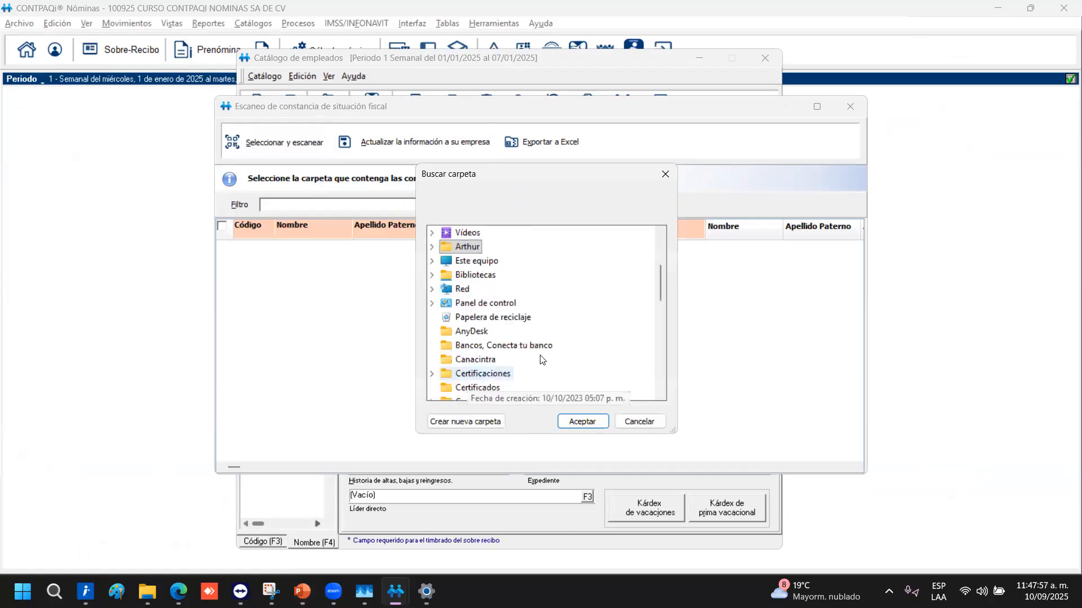
{"action": "scroll", "coordinate": [519, 380], "scroll_direction": "down", "scroll_amount": 3}
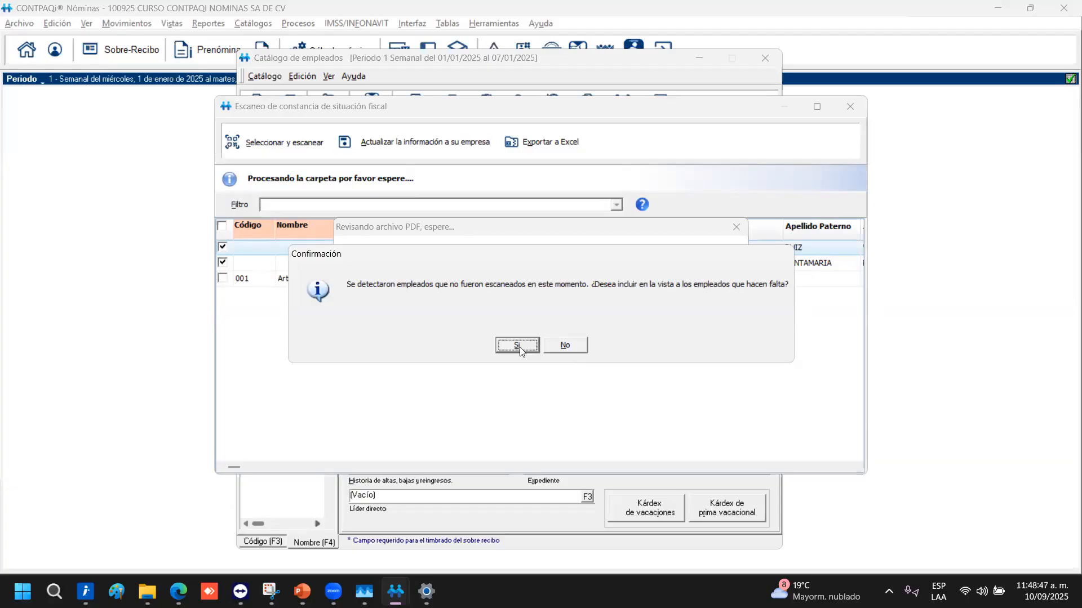
{"action": "left_click", "coordinate": [517, 345]}
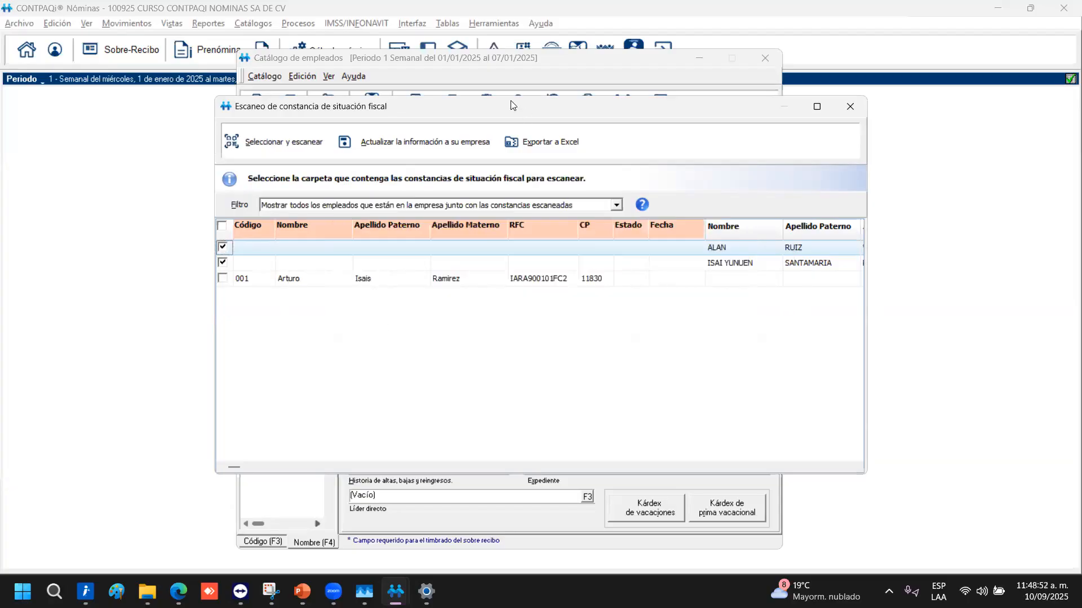
{"action": "left_click_drag", "start_coordinate": [510, 101], "coordinate": [428, 73]}
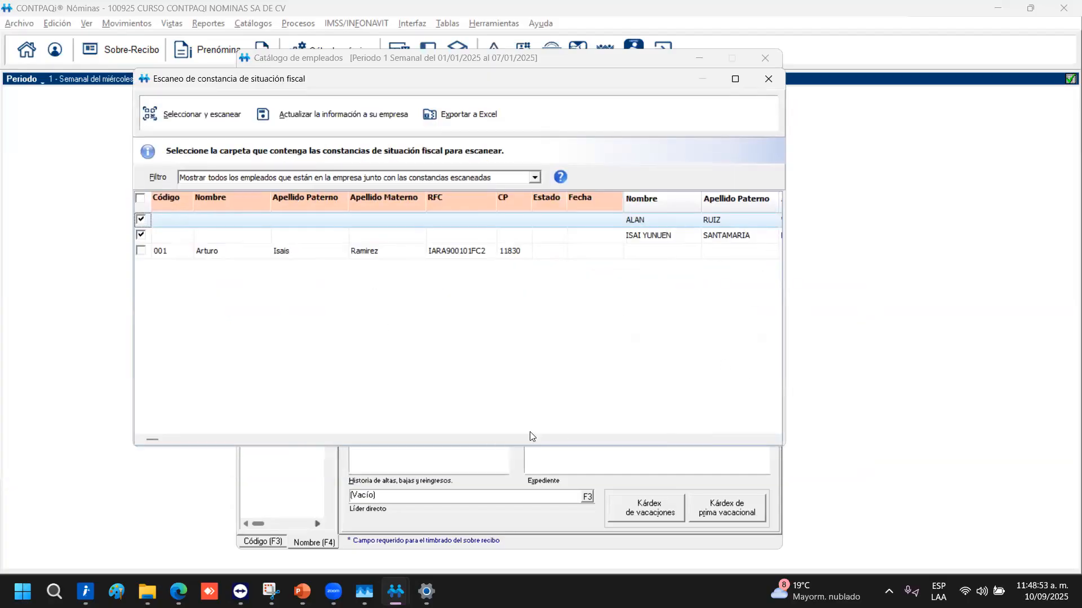
{"action": "left_click", "coordinate": [639, 440]}
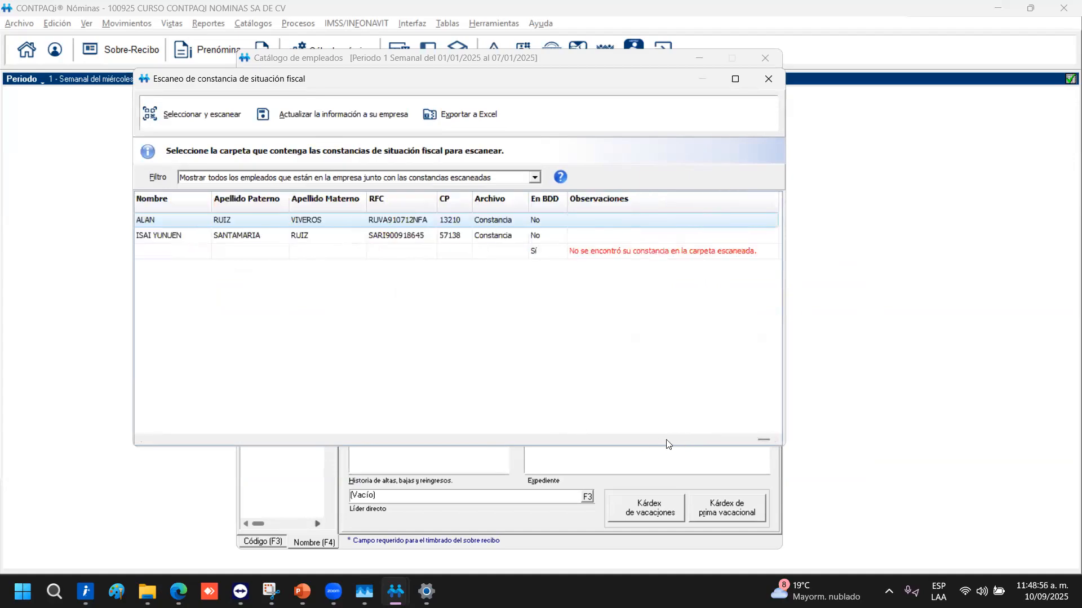
{"action": "left_click", "coordinate": [641, 440]}
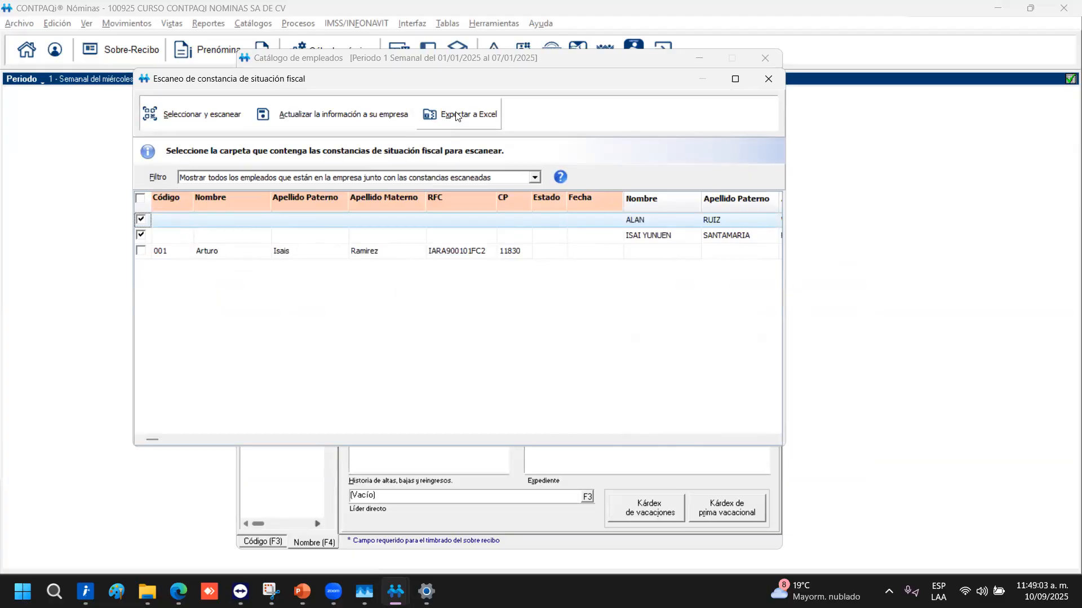
{"action": "left_click", "coordinate": [203, 118]}
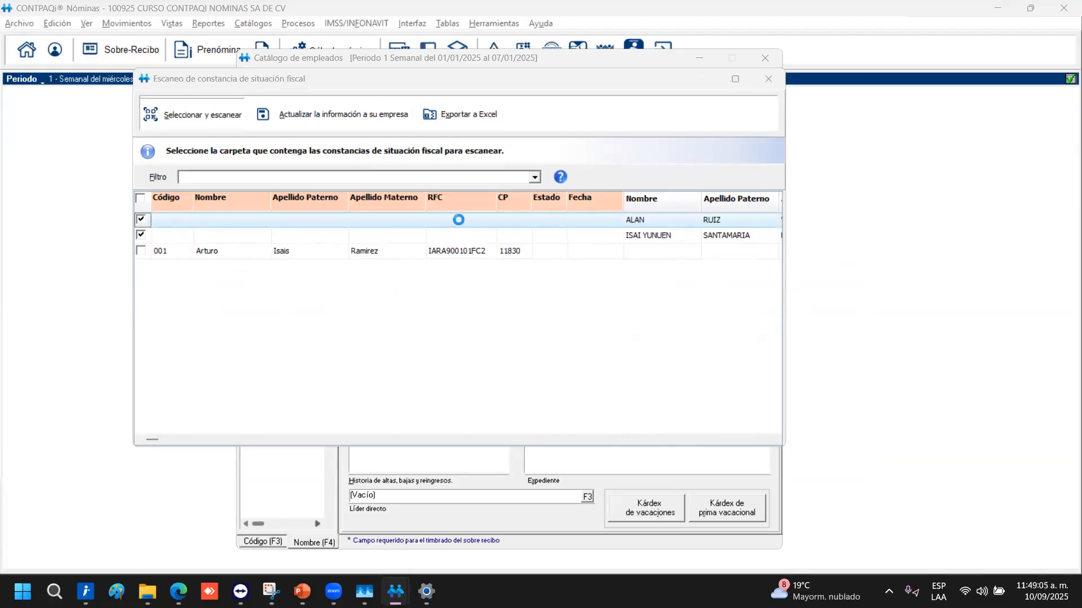
{"action": "left_click", "coordinate": [636, 422]}
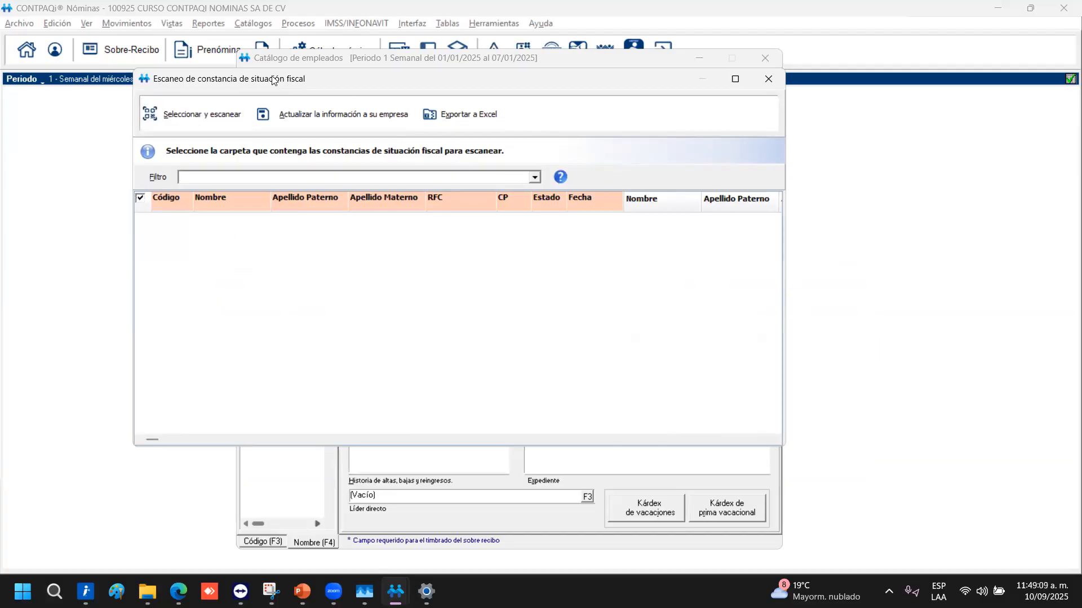
{"action": "left_click", "coordinate": [299, 115]}
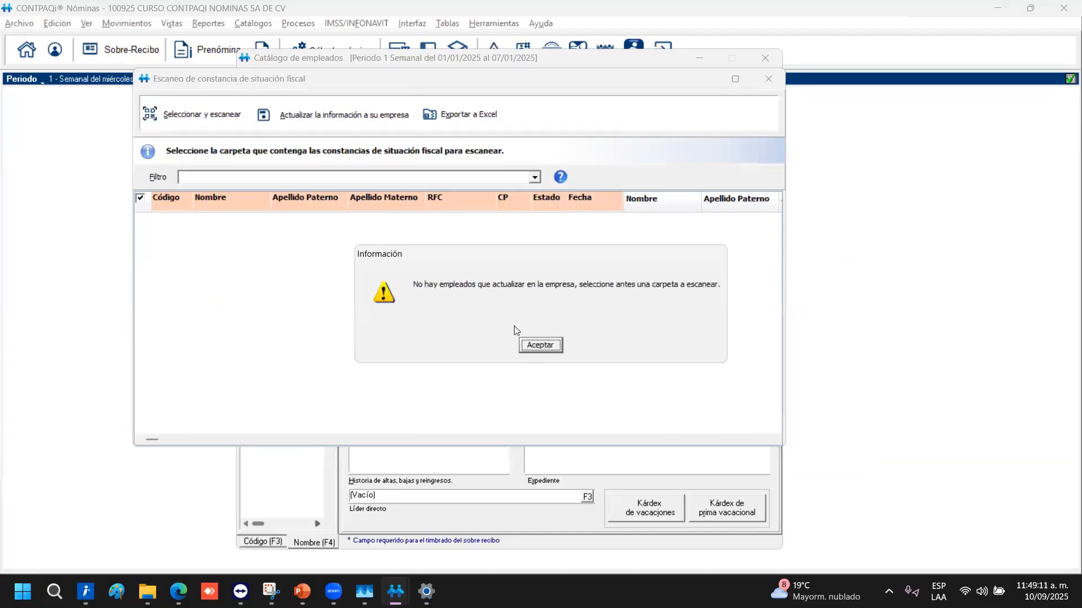
{"action": "left_click", "coordinate": [521, 343]}
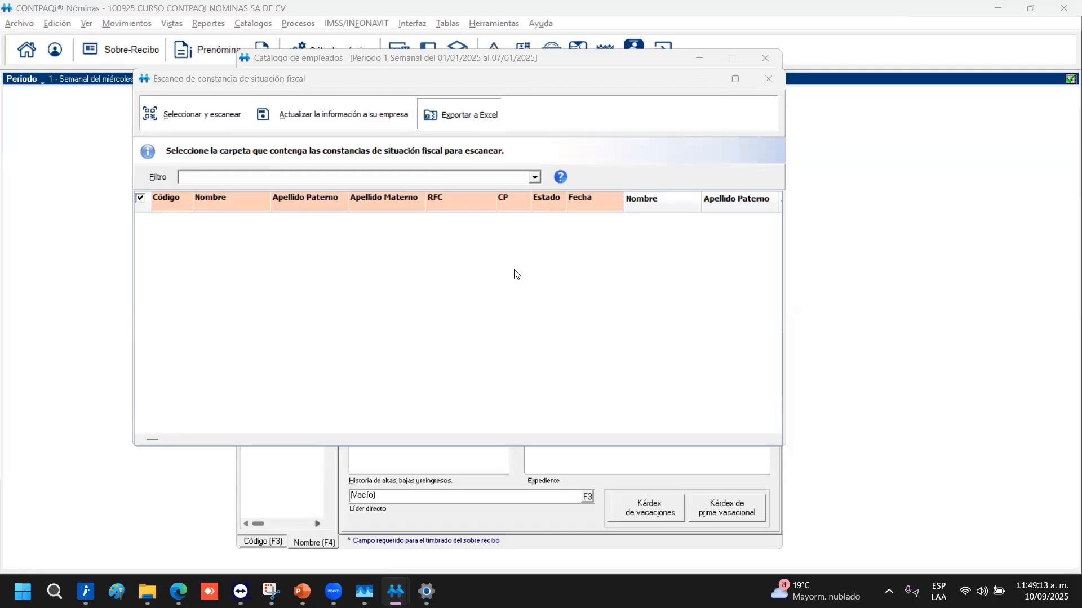
{"action": "left_click", "coordinate": [854, 451]}
{"action": "left_click", "coordinate": [208, 116]}
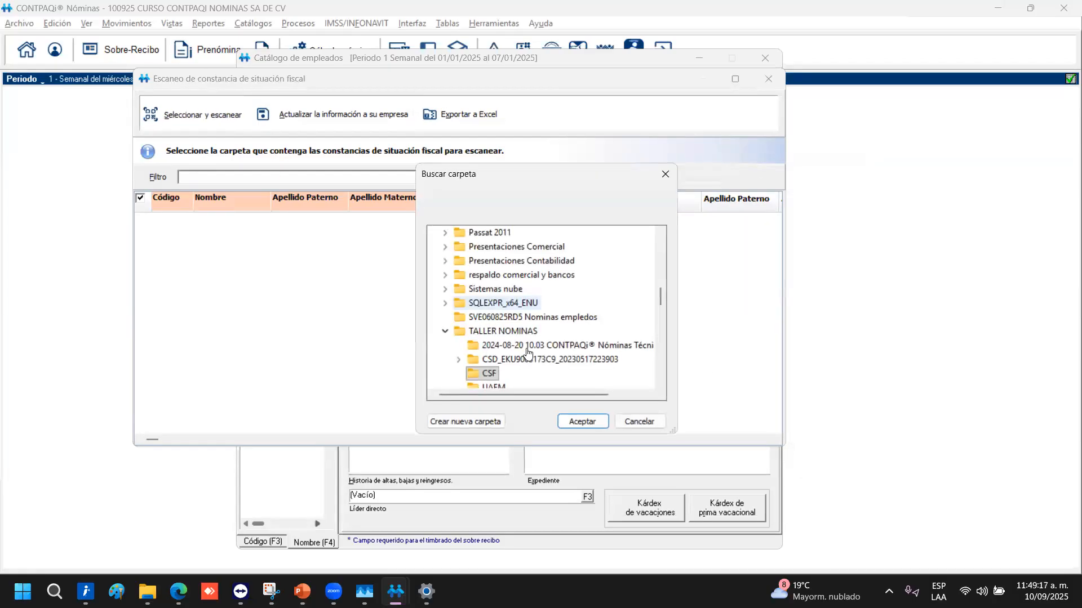
Scan the CSF folder certificates, including missing employees, and view the observations
{"action": "left_click", "coordinate": [588, 423]}
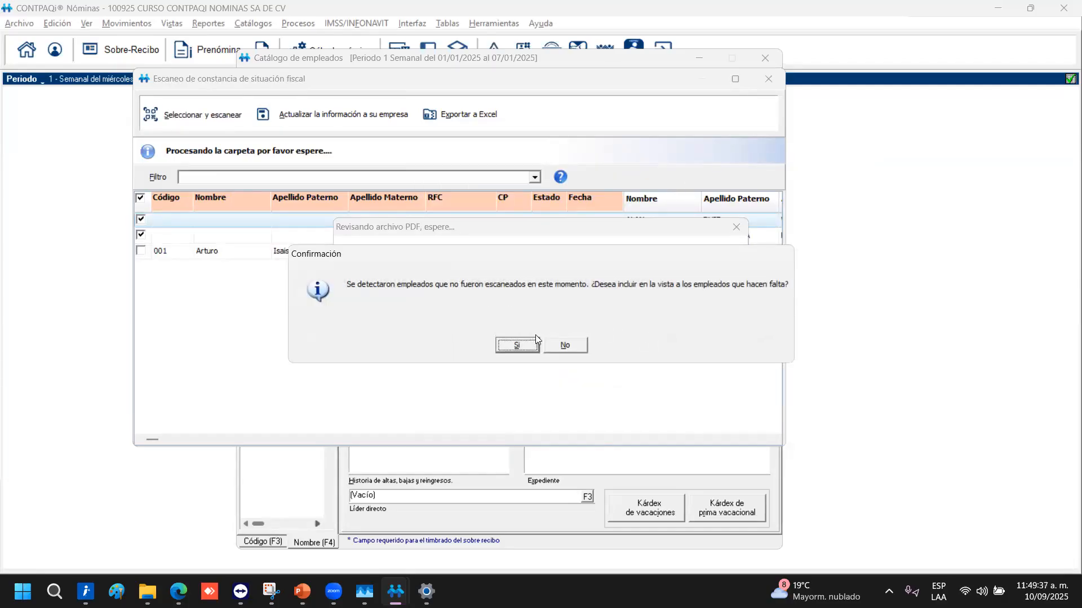
{"action": "left_click", "coordinate": [530, 344]}
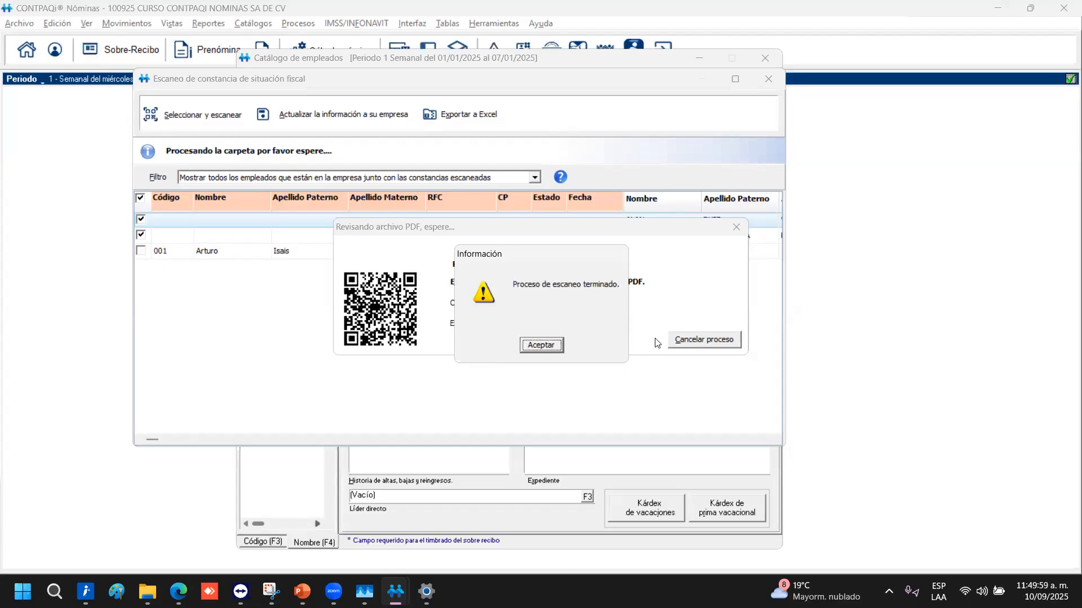
{"action": "key", "text": "Return"}
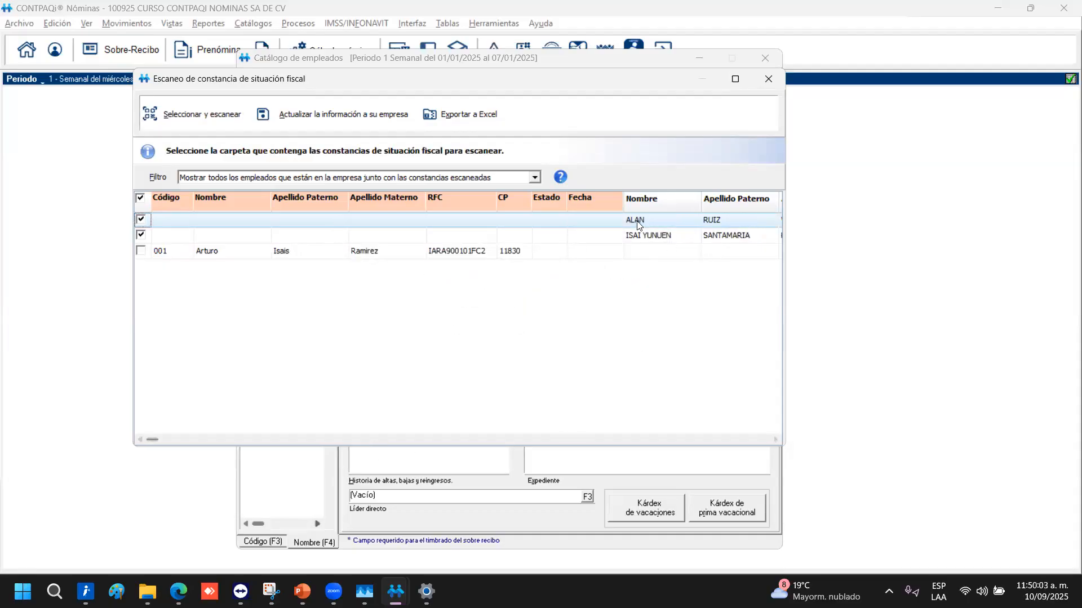
{"action": "left_click", "coordinate": [778, 439]}
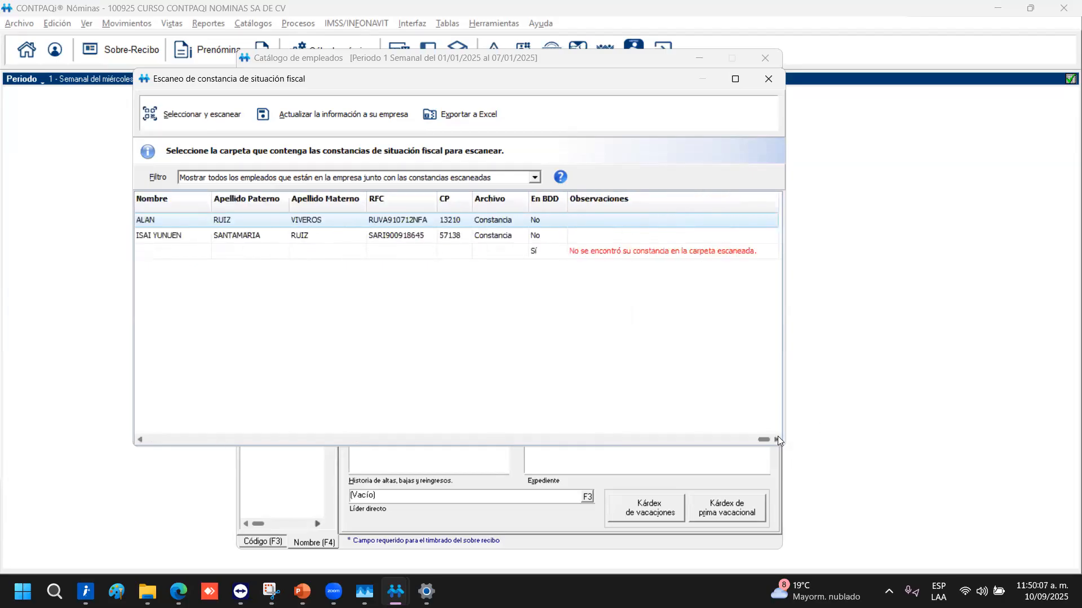
{"action": "left_click_drag", "start_coordinate": [758, 441], "coordinate": [176, 299]}
{"action": "left_click_drag", "start_coordinate": [168, 446], "coordinate": [168, 446]}
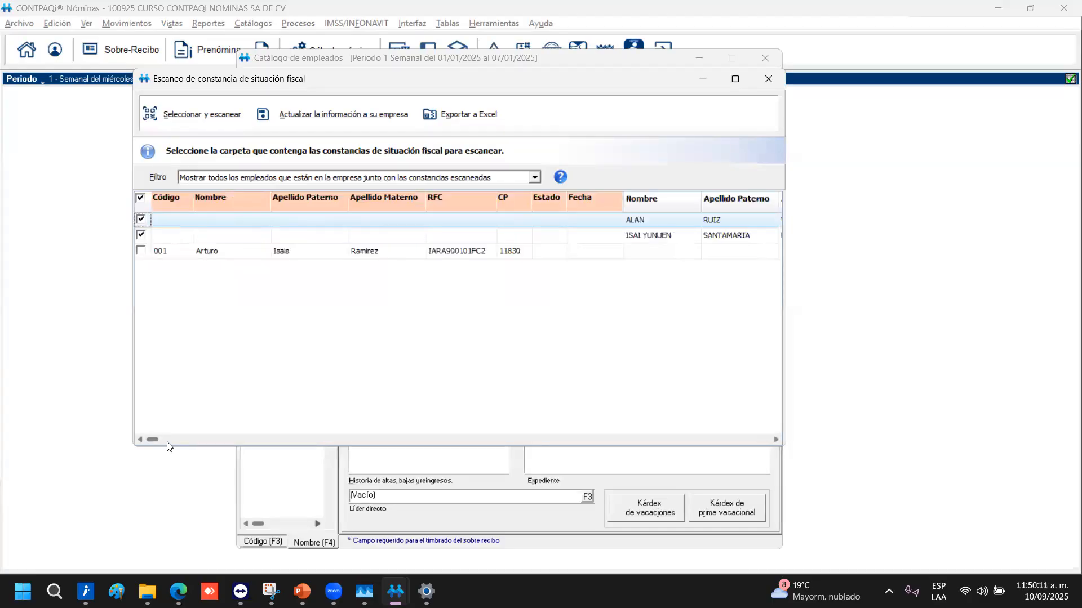
Apply the scanned data to the company, confirming 0 employees updated
{"action": "left_click", "coordinate": [174, 438]}
{"action": "left_click", "coordinate": [310, 120]}
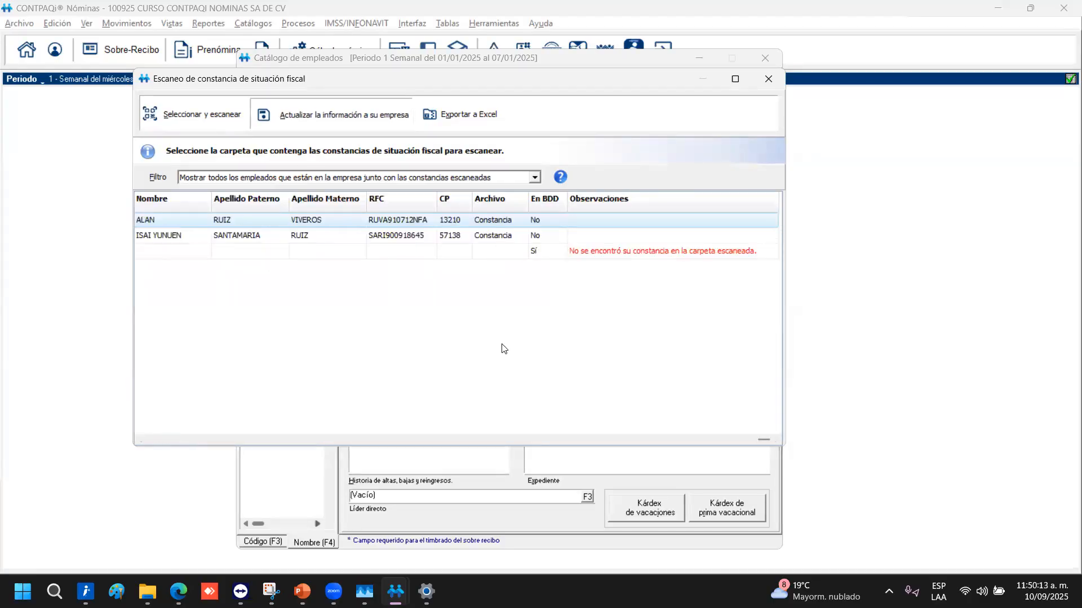
{"action": "left_click", "coordinate": [516, 345]}
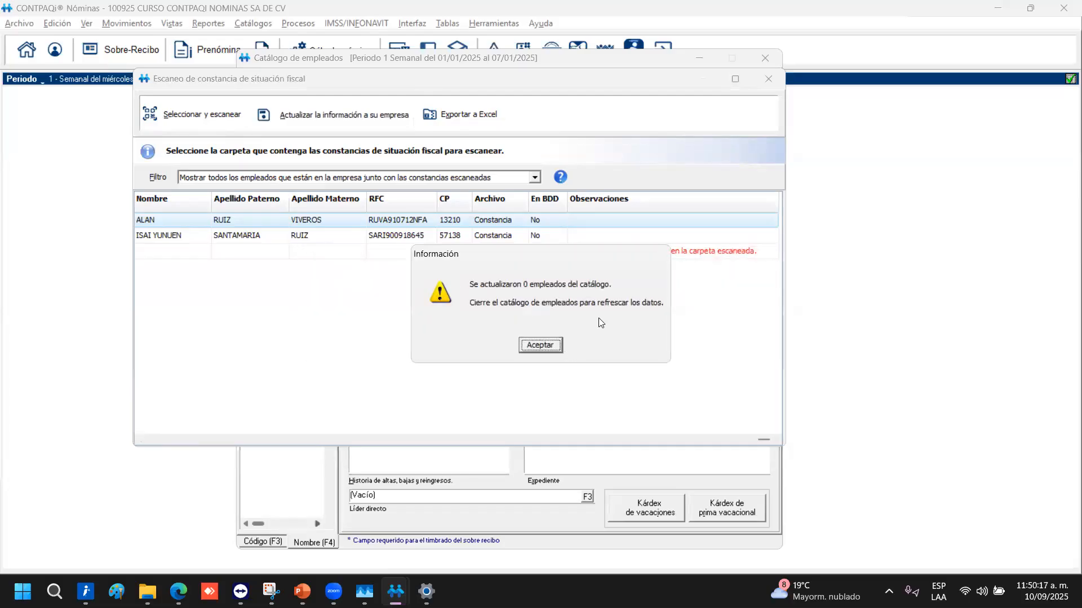
{"action": "left_click", "coordinate": [540, 345]}
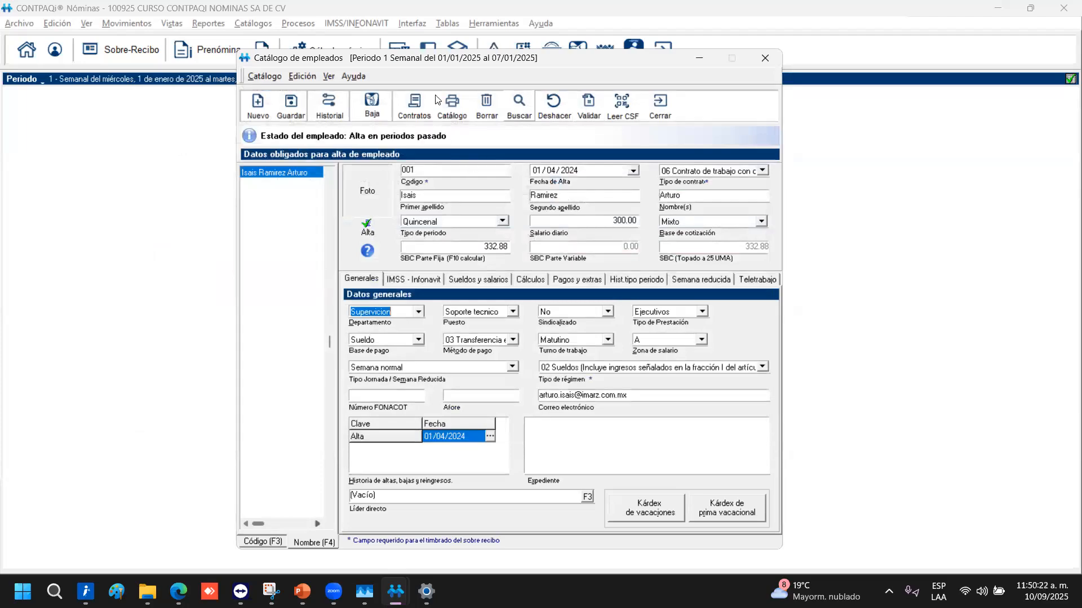
{"action": "left_click", "coordinate": [259, 25]}
{"action": "left_click", "coordinate": [274, 40]}
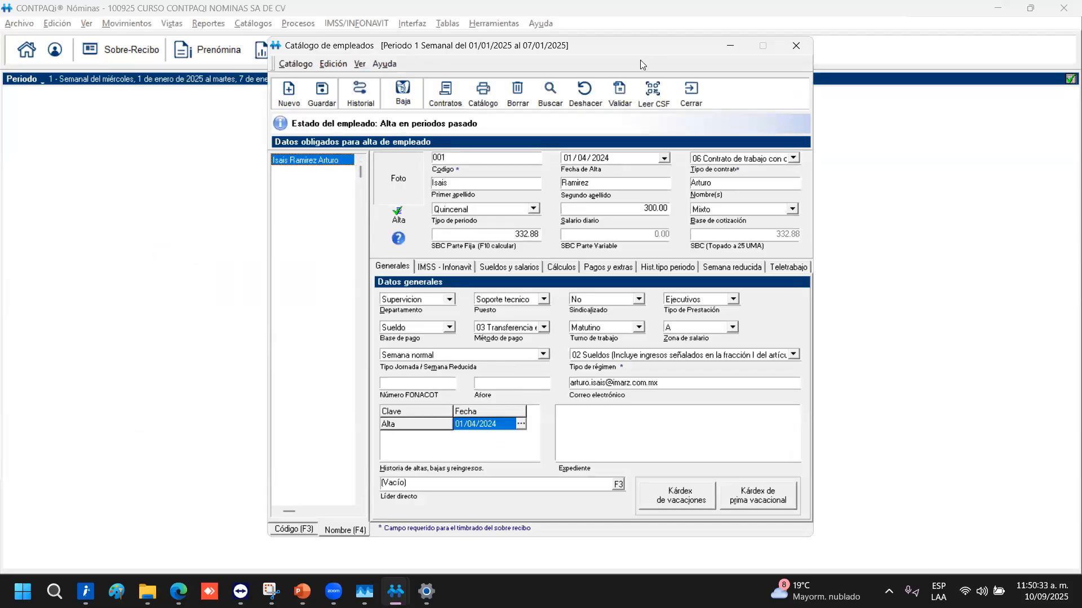
{"action": "left_click", "coordinate": [653, 94]}
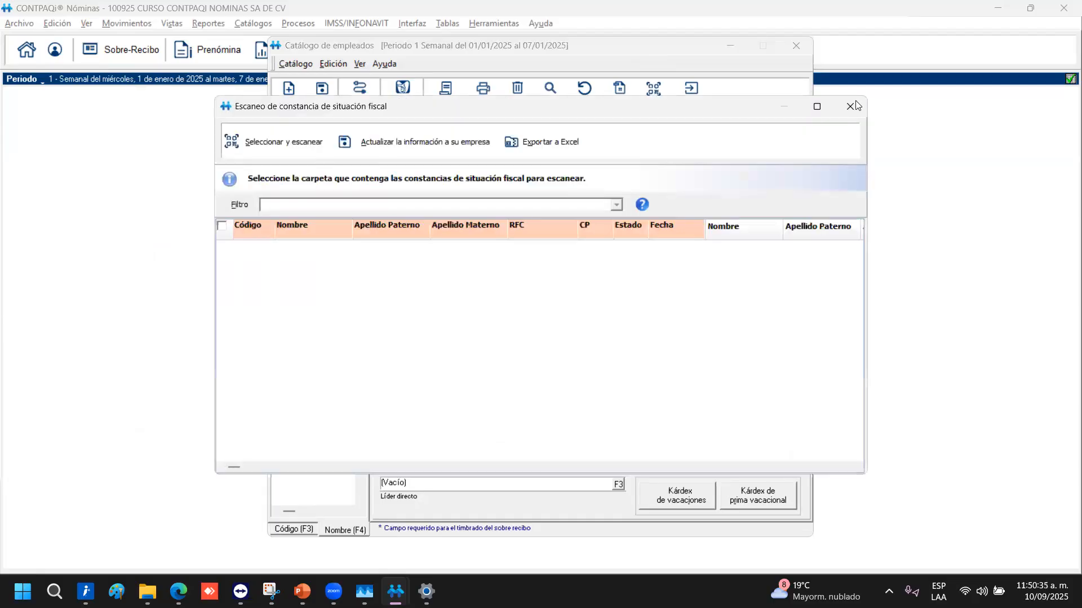
{"action": "left_click", "coordinate": [851, 109]}
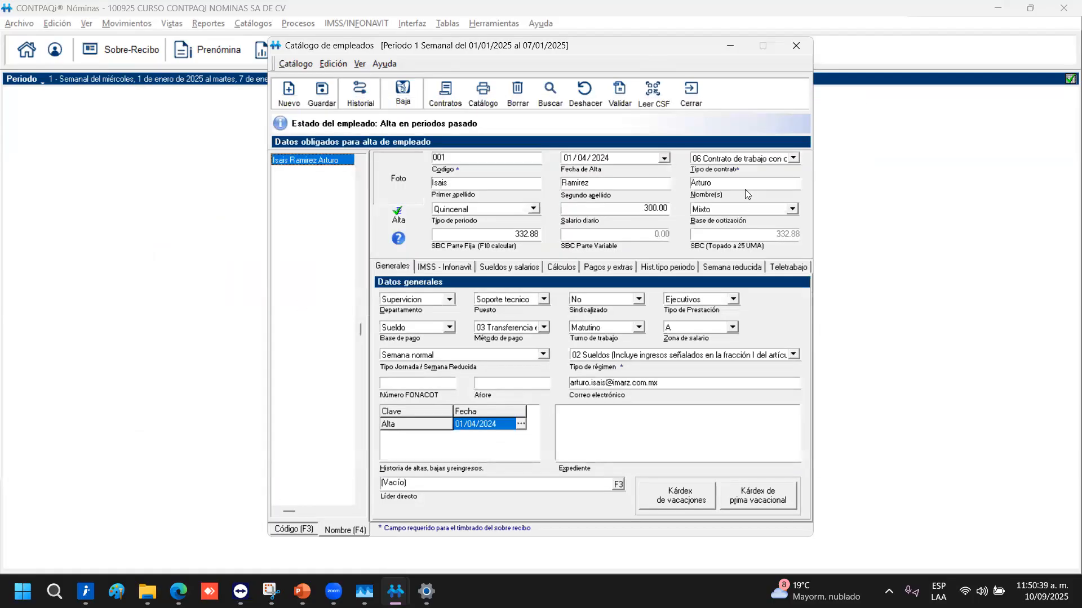
{"action": "left_click", "coordinate": [687, 92]}
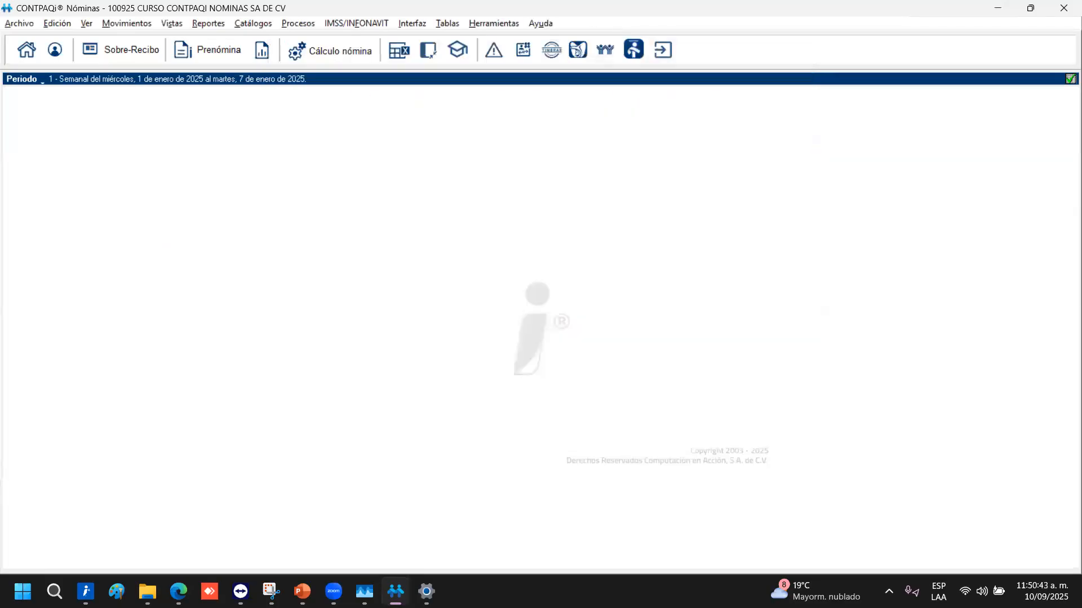
{"action": "key", "text": "alt+Tab"}
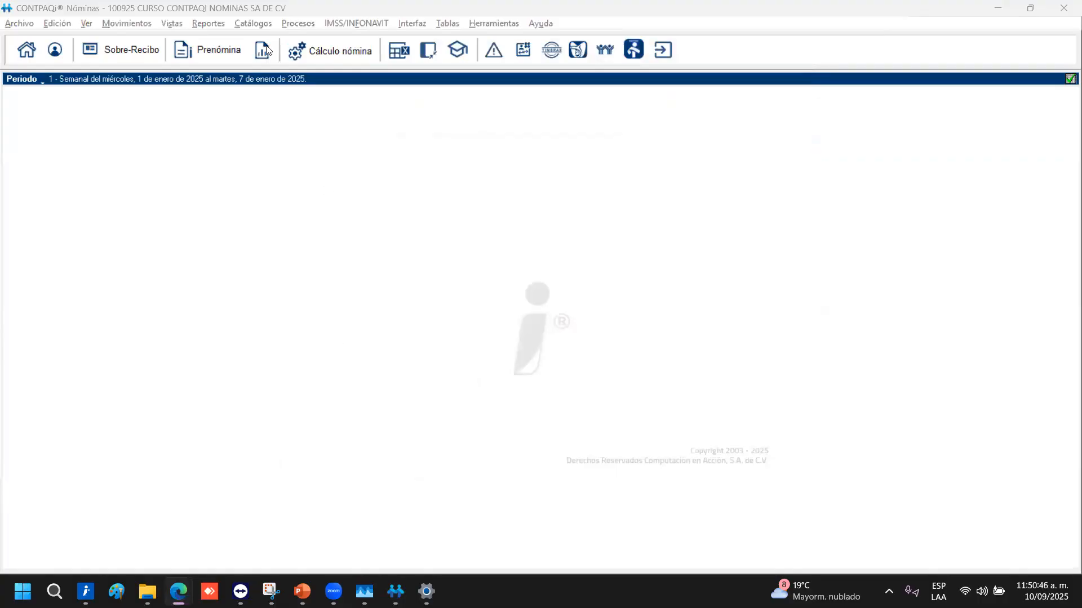
{"action": "left_click", "coordinate": [253, 22]}
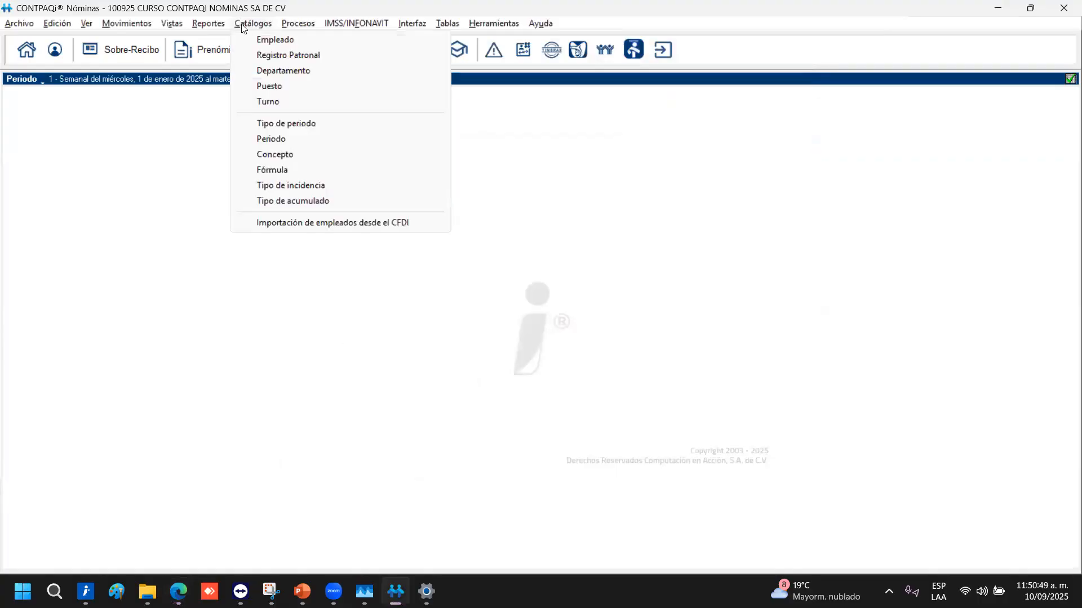
{"action": "left_click", "coordinate": [262, 38]}
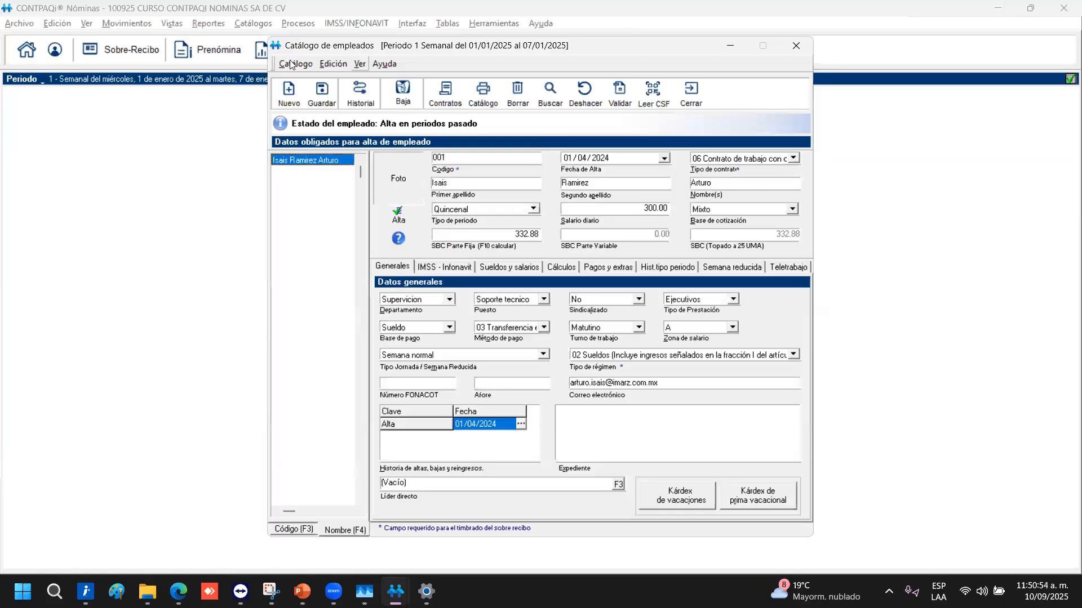
Export the employee catalog via Catálogo > Exportar to Empleados.xlsx
{"action": "left_click", "coordinate": [293, 66]}
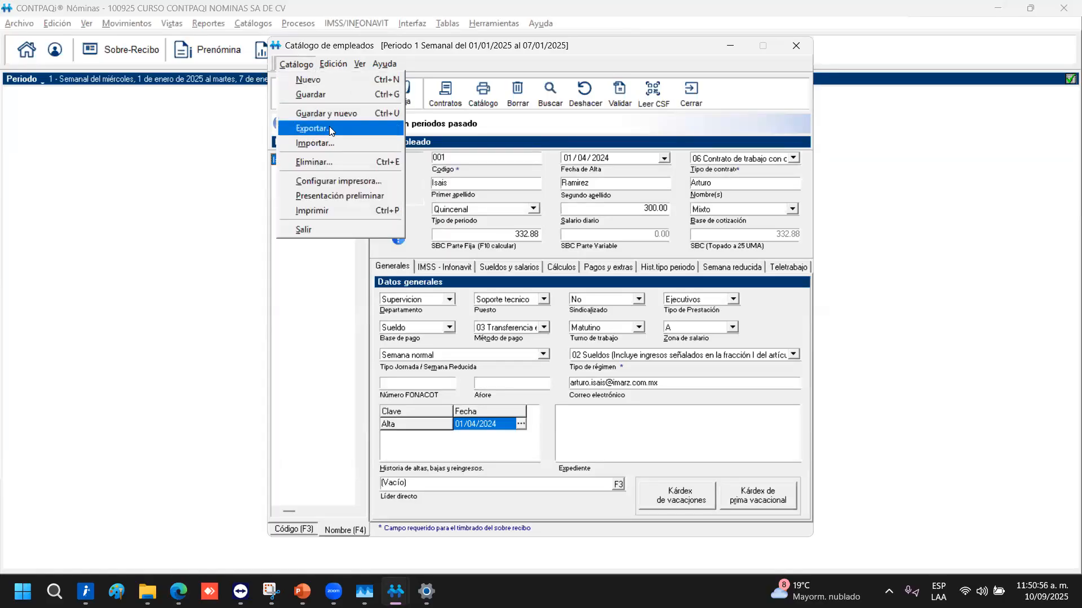
{"action": "left_click", "coordinate": [334, 129]}
{"action": "mouse_move", "coordinate": [303, 592]}
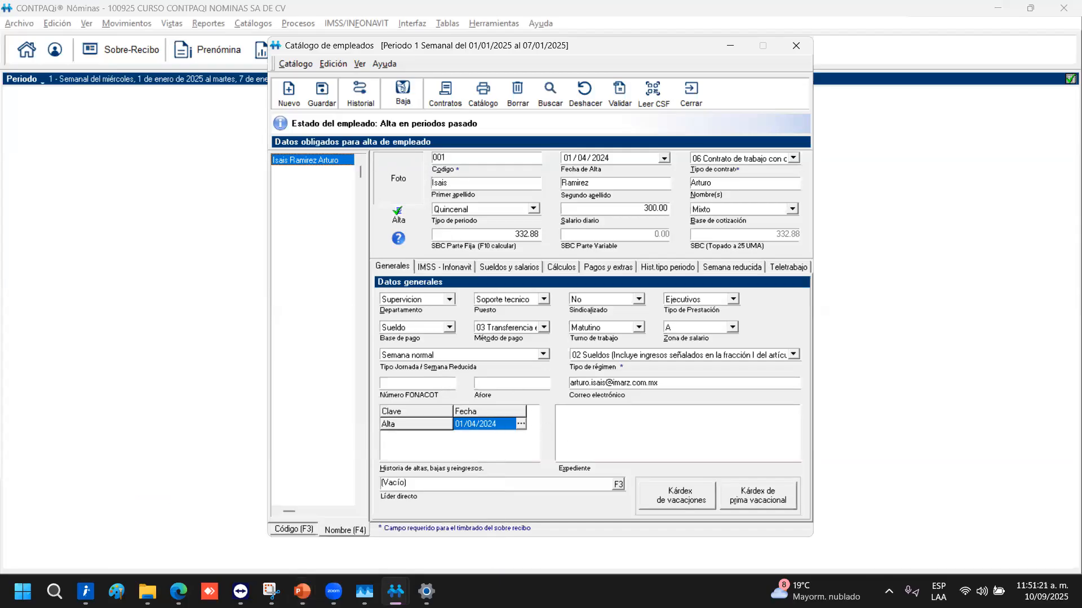
{"action": "left_click", "coordinate": [365, 592]}
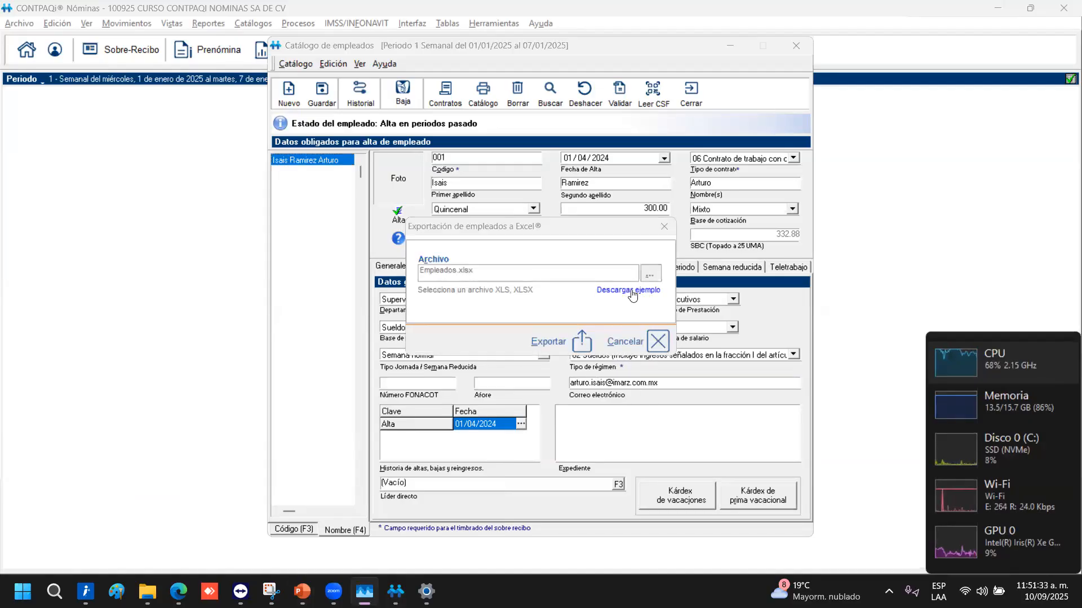
{"action": "left_click", "coordinate": [602, 318]}
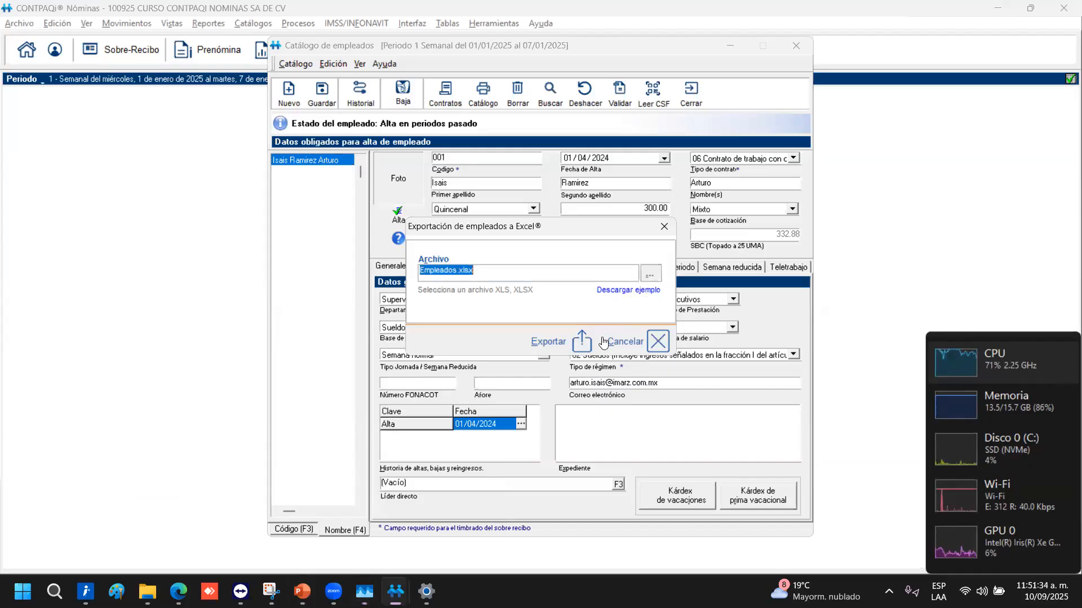
{"action": "left_click", "coordinate": [526, 346]}
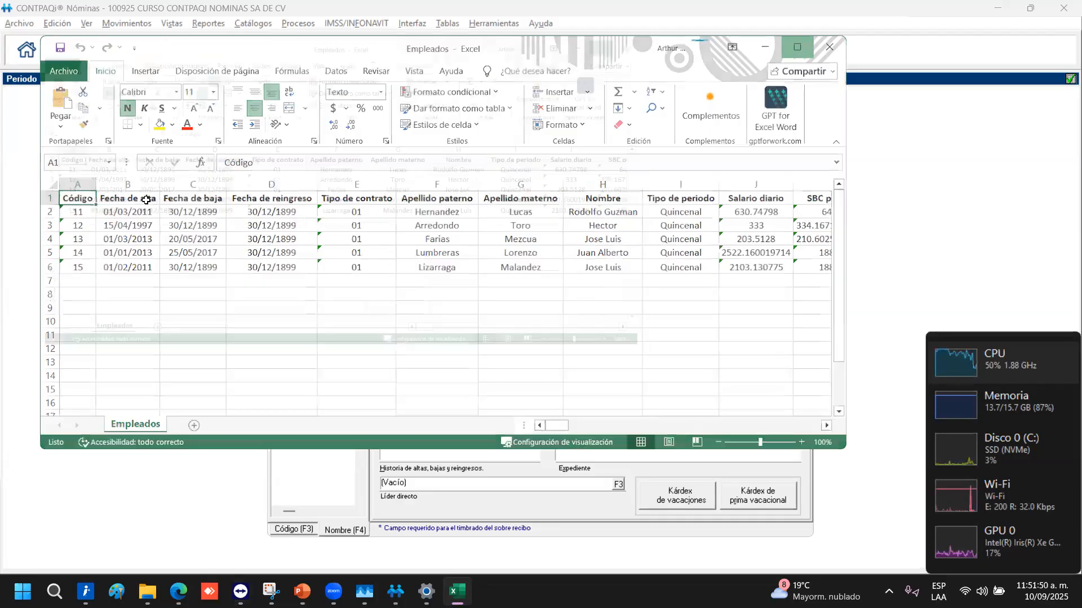
Maximize Empleados.xlsx, review each field of row 2 through CLABE, then close Excel
{"action": "left_click", "coordinate": [793, 47]}
{"action": "left_click", "coordinate": [112, 175]}
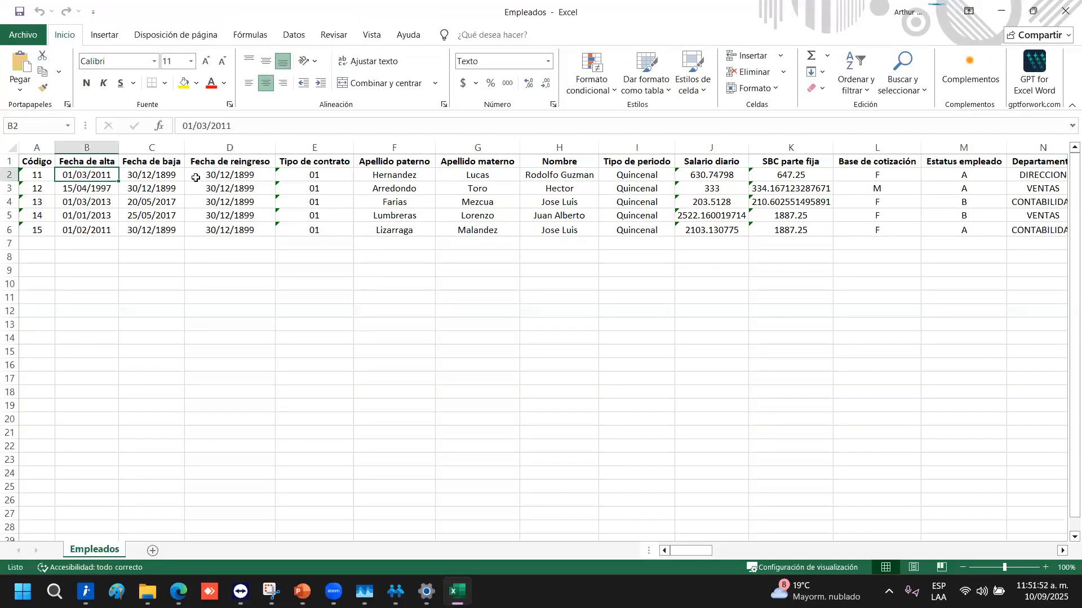
{"action": "key", "text": "Right"}
{"action": "key", "text": "Right"}
{"action": "key", "text": "Right"}
{"action": "key", "text": "Right"}
{"action": "key", "text": "Right"}
{"action": "key", "text": "Right"}
{"action": "key", "text": "Right"}
{"action": "key", "text": "Right"}
{"action": "key", "text": "Right"}
{"action": "key", "text": "Right"}
{"action": "key", "text": "Right"}
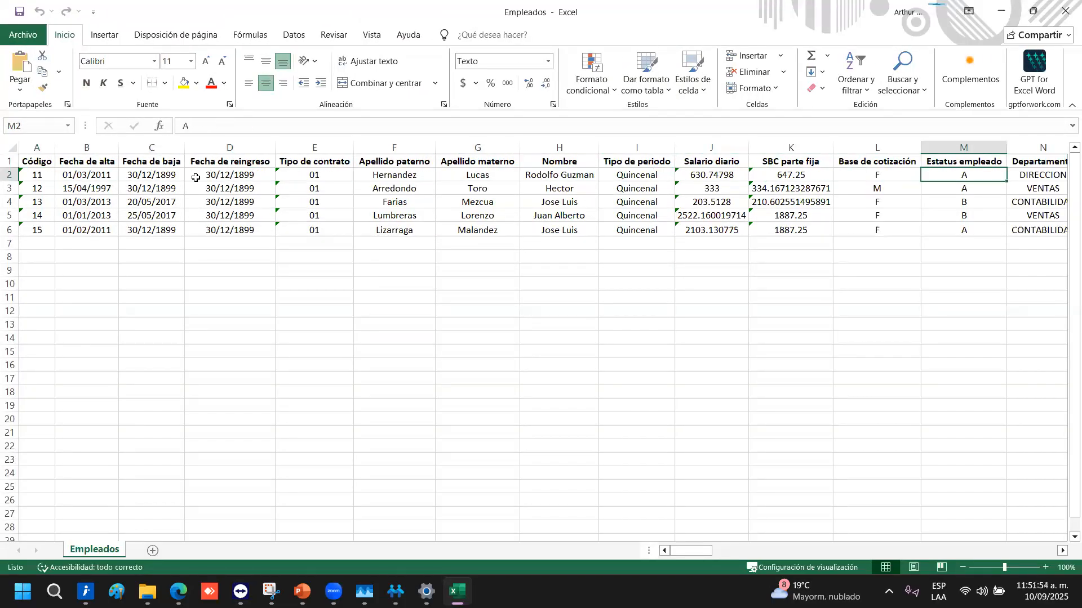
{"action": "key", "text": "Right"}
{"action": "key", "text": "Left"}
{"action": "key", "text": "Left"}
{"action": "key", "text": "Left"}
{"action": "key", "text": "Left"}
{"action": "key", "text": "Left"}
{"action": "key", "text": "Left"}
{"action": "key", "text": "Left"}
{"action": "key", "text": "Left"}
{"action": "key", "text": "Left"}
{"action": "key", "text": "Left"}
{"action": "key", "text": "Left"}
{"action": "key", "text": "Left"}
{"action": "key", "text": "Left"}
{"action": "key", "text": "Right"}
{"action": "key", "text": "Right"}
{"action": "key", "text": "Right"}
{"action": "key", "text": "Right"}
{"action": "key", "text": "Right"}
{"action": "key", "text": "Right"}
{"action": "key", "text": "Right"}
{"action": "key", "text": "Right"}
{"action": "key", "text": "Right"}
{"action": "key", "text": "Right"}
{"action": "key", "text": "Right"}
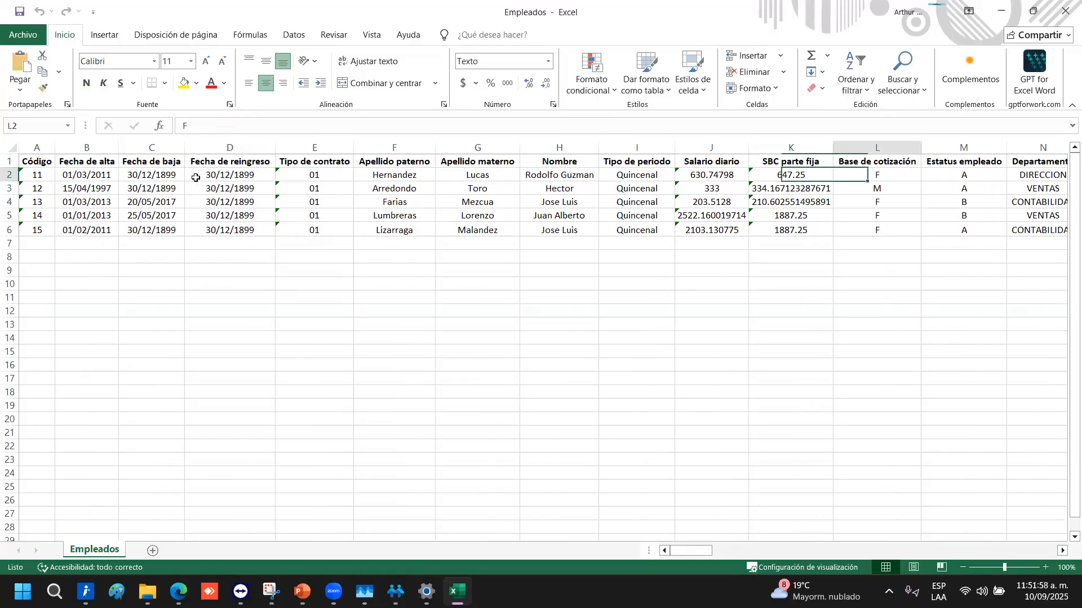
{"action": "key", "text": "Right"}
{"action": "key", "text": "Right"}
{"action": "key", "text": "Right"}
{"action": "key", "text": "Right"}
{"action": "key", "text": "Right"}
{"action": "key", "text": "Right"}
{"action": "key", "text": "Left"}
{"action": "key", "text": "Left"}
{"action": "key", "text": "Right"}
{"action": "key", "text": "Left"}
{"action": "key", "text": "Right"}
{"action": "key", "text": "Right"}
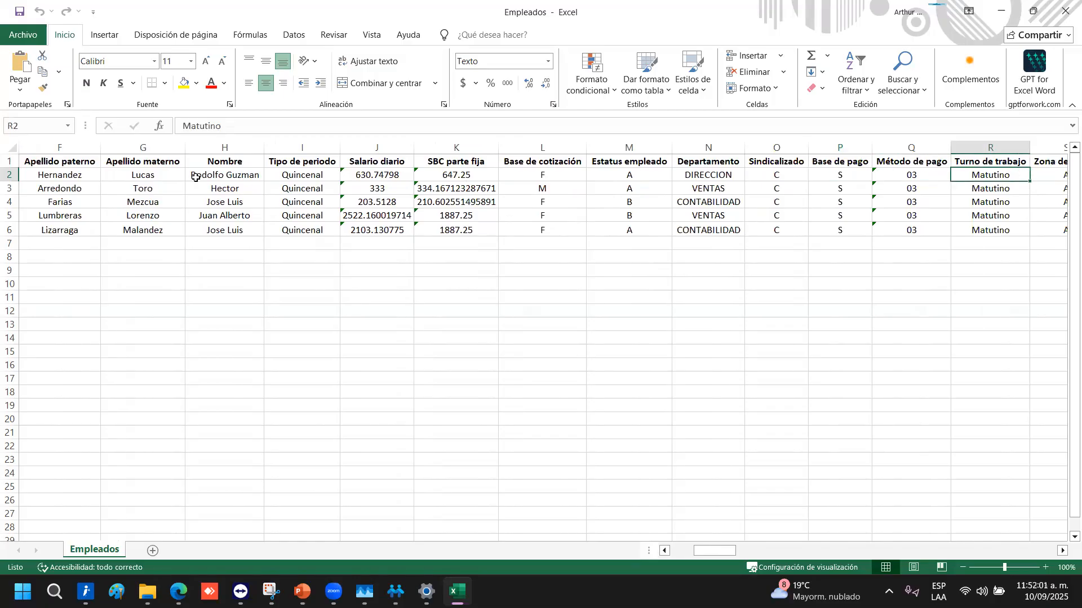
{"action": "key", "text": "Right"}
{"action": "key", "text": "Right"}
{"action": "key", "text": "Right"}
{"action": "key", "text": "Right"}
{"action": "key", "text": "Right"}
{"action": "key", "text": "Right"}
{"action": "key", "text": "Right"}
{"action": "key", "text": "Right"}
{"action": "key", "text": "Right"}
{"action": "key", "text": "Right"}
{"action": "key", "text": "Right"}
{"action": "key", "text": "Right"}
{"action": "key", "text": "Right"}
{"action": "key", "text": "Right"}
{"action": "key", "text": "Right"}
{"action": "key", "text": "Right"}
{"action": "key", "text": "Right"}
{"action": "key", "text": "Right"}
{"action": "key", "text": "Right"}
{"action": "key", "text": "Right"}
{"action": "key", "text": "Right"}
{"action": "key", "text": "Right"}
{"action": "key", "text": "Right"}
{"action": "key", "text": "Left"}
{"action": "key", "text": "Left"}
{"action": "key", "text": "Left"}
{"action": "key", "text": "Left"}
{"action": "key", "text": "Right"}
{"action": "key", "text": "Right"}
{"action": "key", "text": "Right"}
{"action": "key", "text": "Right"}
{"action": "key", "text": "Right"}
{"action": "key", "text": "Right"}
{"action": "key", "text": "Right"}
{"action": "key", "text": "Right"}
{"action": "key", "text": "Right"}
{"action": "key", "text": "Right"}
{"action": "key", "text": "Right"}
{"action": "key", "text": "Right"}
{"action": "key", "text": "Right"}
{"action": "key", "text": "Right"}
{"action": "key", "text": "Right"}
{"action": "key", "text": "Right"}
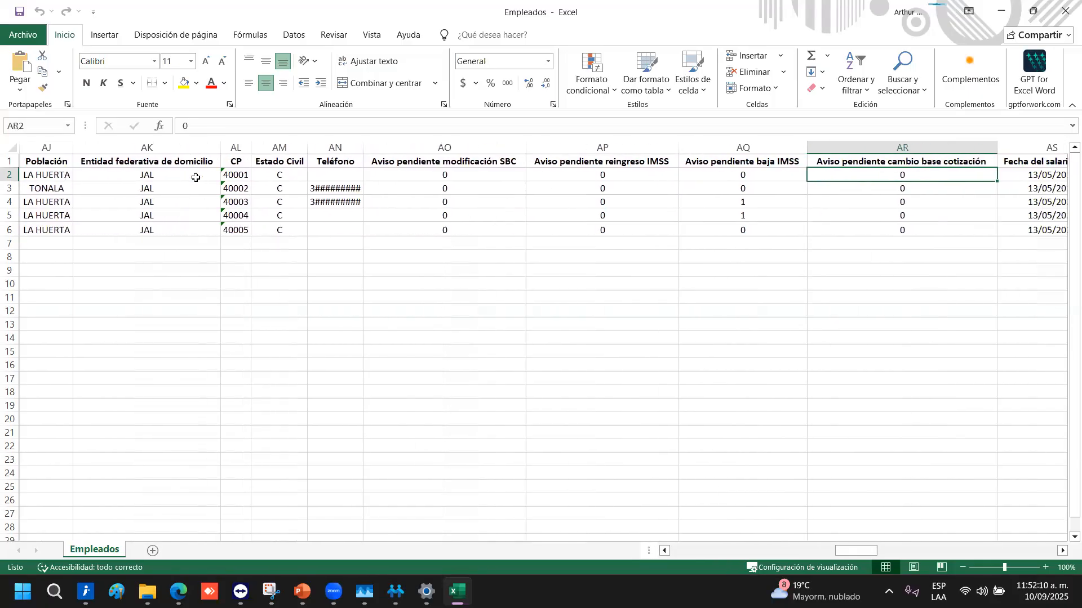
{"action": "key", "text": "Left"}
{"action": "key", "text": "Left"}
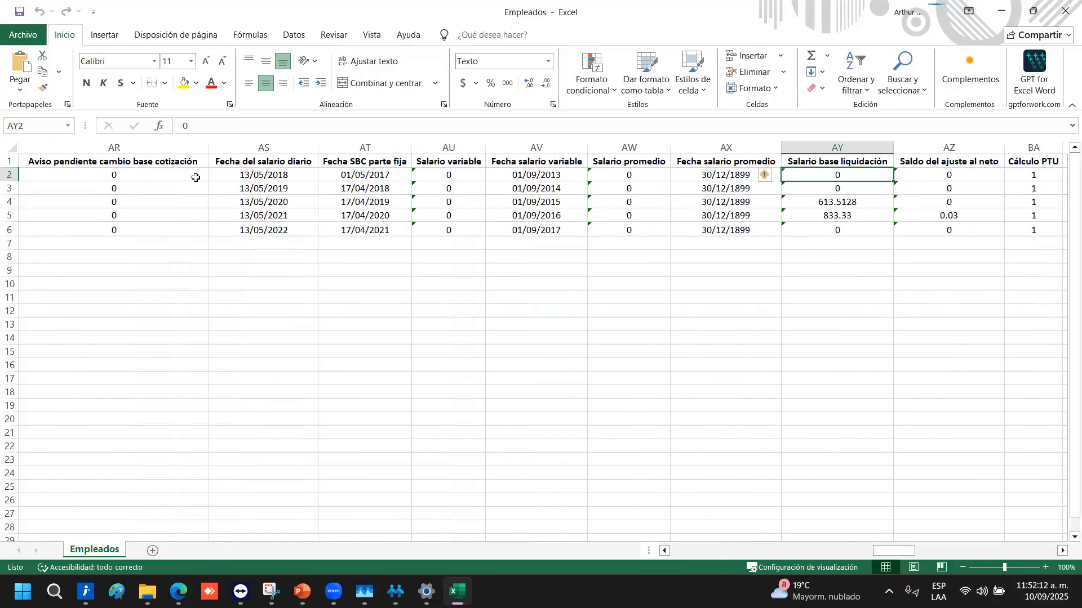
{"action": "key", "text": "Right"}
{"action": "key", "text": "Right"}
{"action": "key", "text": "Right"}
{"action": "key", "text": "Right"}
{"action": "key", "text": "Right"}
{"action": "key", "text": "Right"}
{"action": "key", "text": "Right"}
{"action": "key", "text": "Right"}
{"action": "key", "text": "Right"}
{"action": "key", "text": "Right"}
{"action": "key", "text": "Right"}
{"action": "key", "text": "Right"}
{"action": "key", "text": "Right"}
{"action": "key", "text": "Right"}
{"action": "key", "text": "Right"}
{"action": "key", "text": "Right"}
{"action": "key", "text": "Right"}
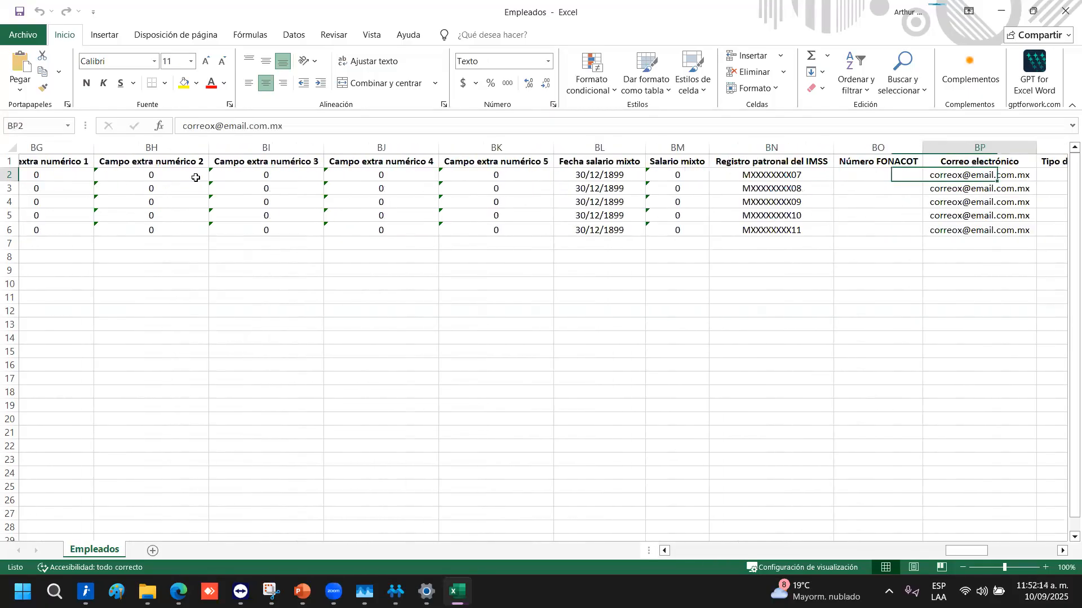
{"action": "key", "text": "Right"}
{"action": "key", "text": "Right"}
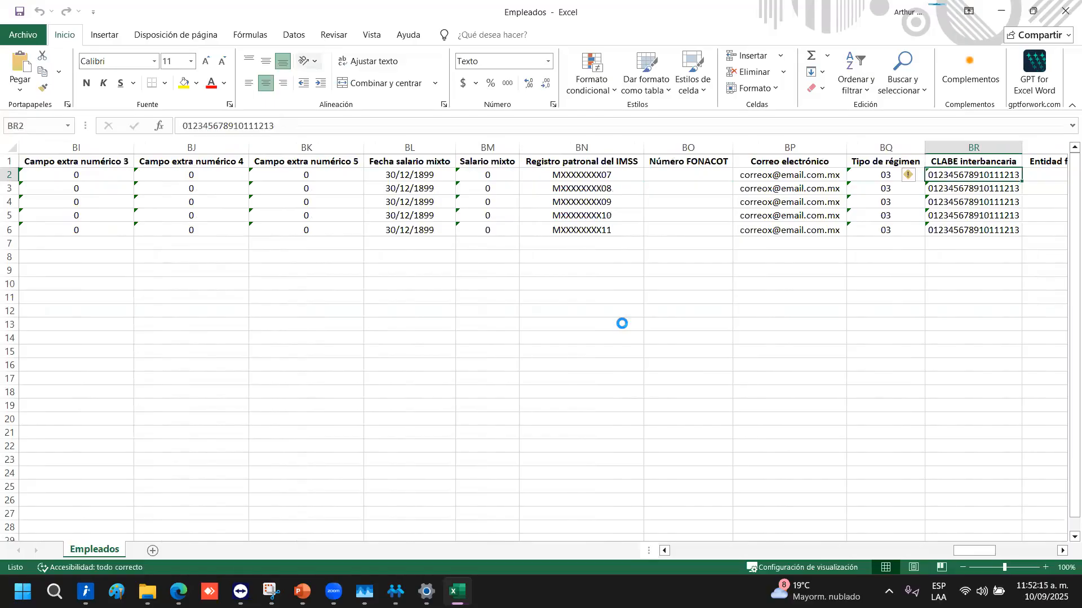
{"action": "left_click", "coordinate": [1065, 11]}
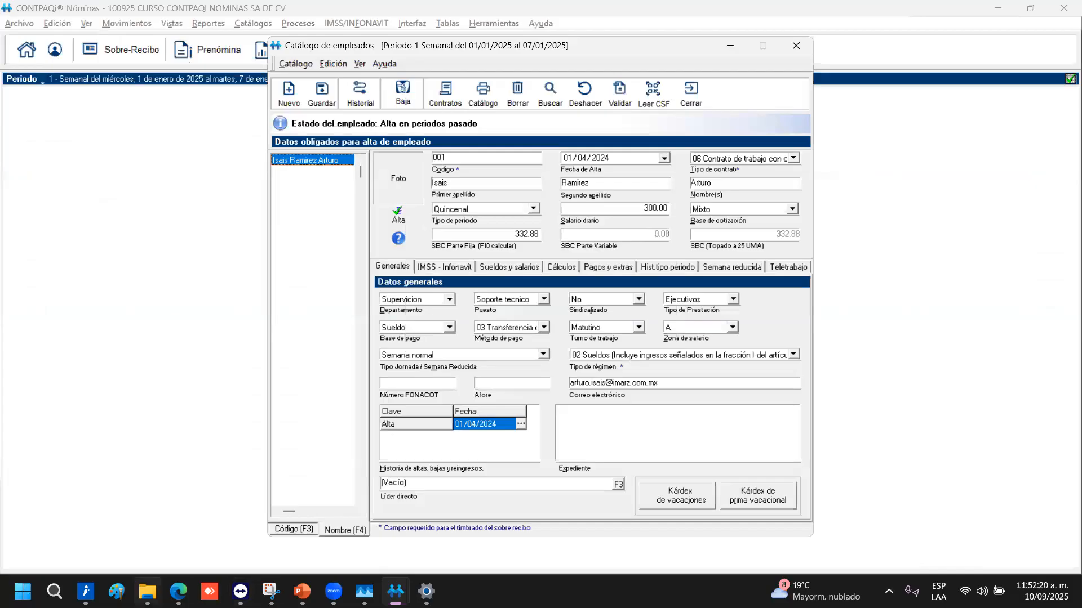
Sort the TALLER NOMINAS folder by modification date, newest first, and open Curso_Empleados
{"action": "left_click", "coordinate": [147, 591]}
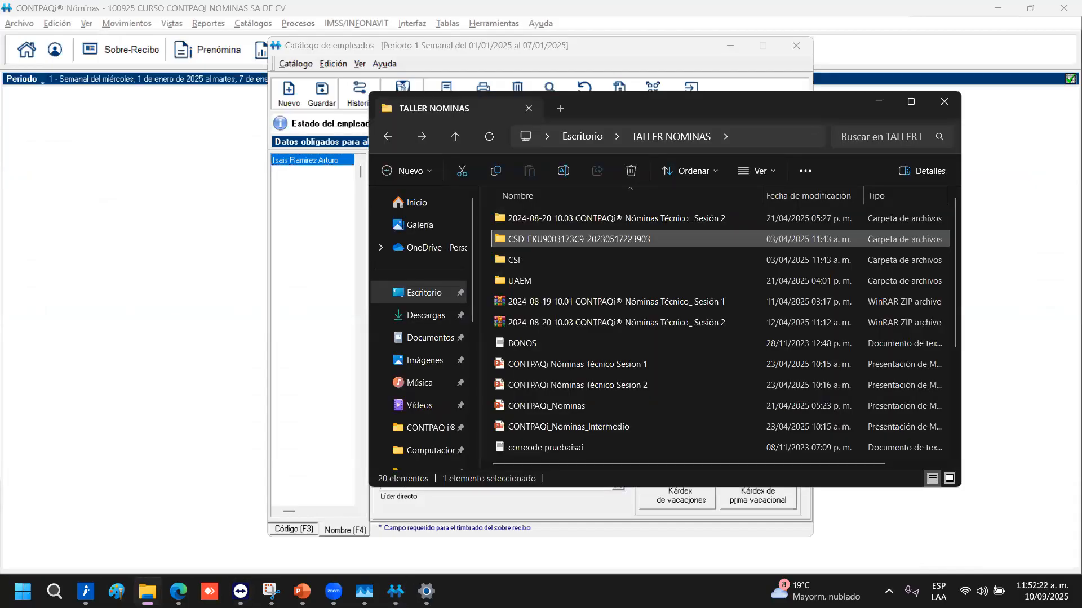
{"action": "left_click", "coordinate": [178, 591]}
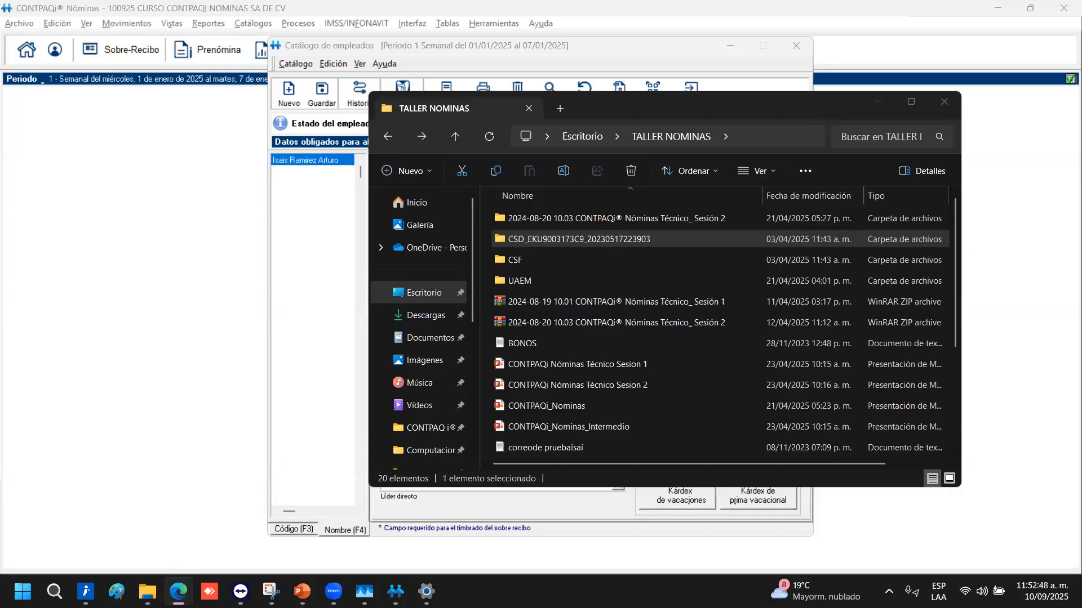
{"action": "left_click", "coordinate": [879, 102]}
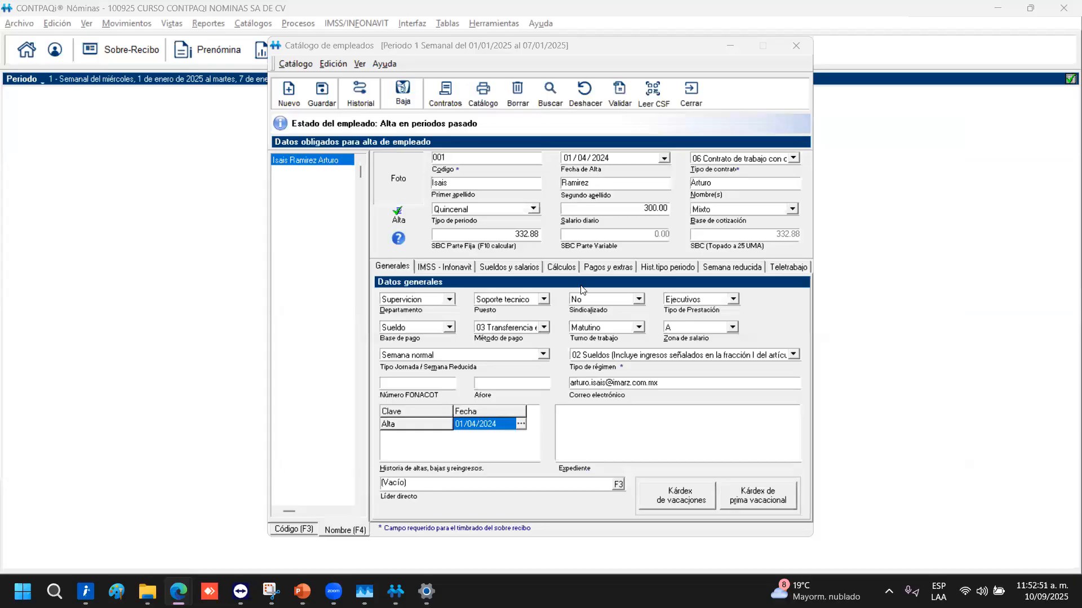
{"action": "left_click", "coordinate": [147, 592]}
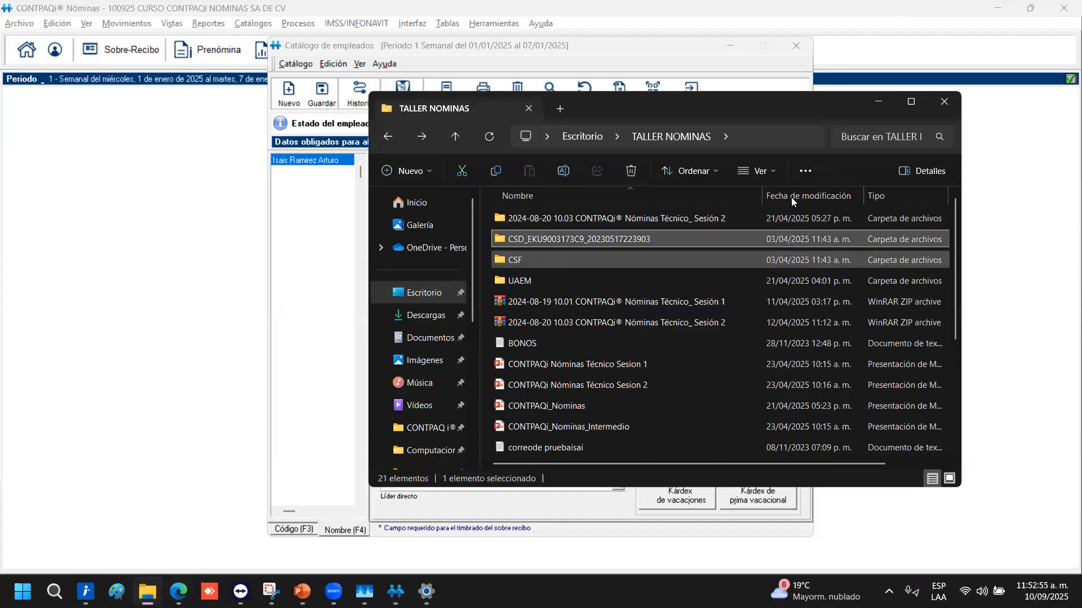
{"action": "left_click", "coordinate": [792, 201]}
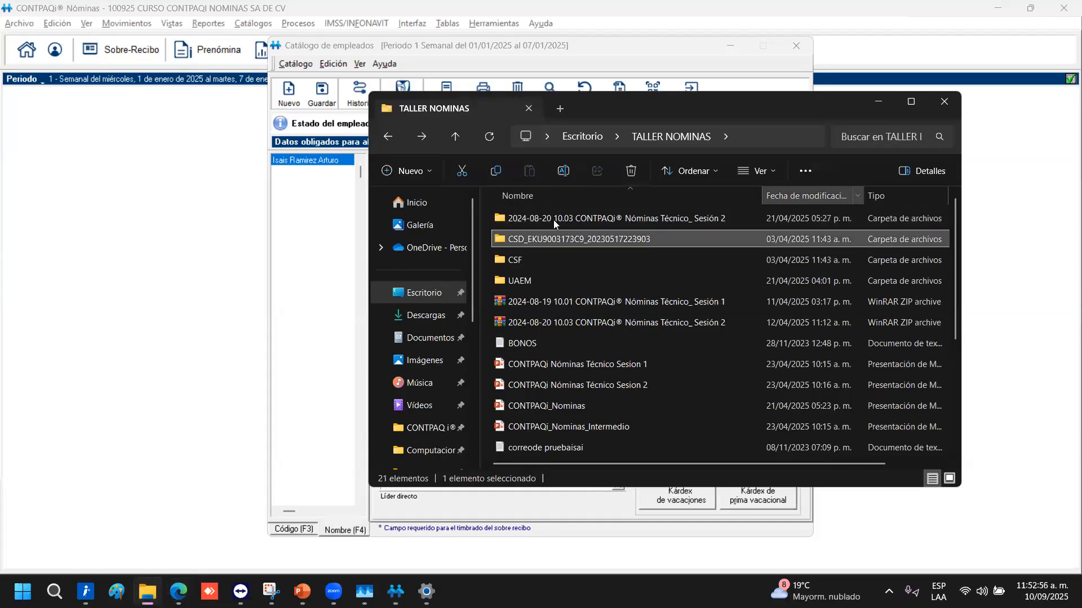
{"action": "double_click", "coordinate": [538, 218]}
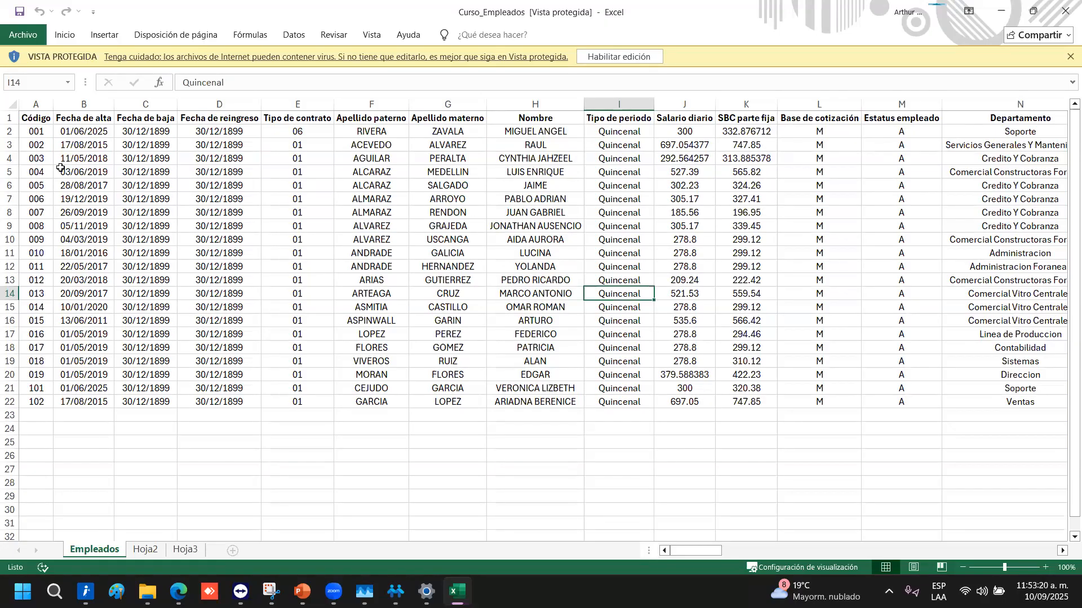
Check the first employee's code 001 and hire date 01/06/2025, row 18's salary columns, and the Departamento count
{"action": "left_click", "coordinate": [38, 129]}
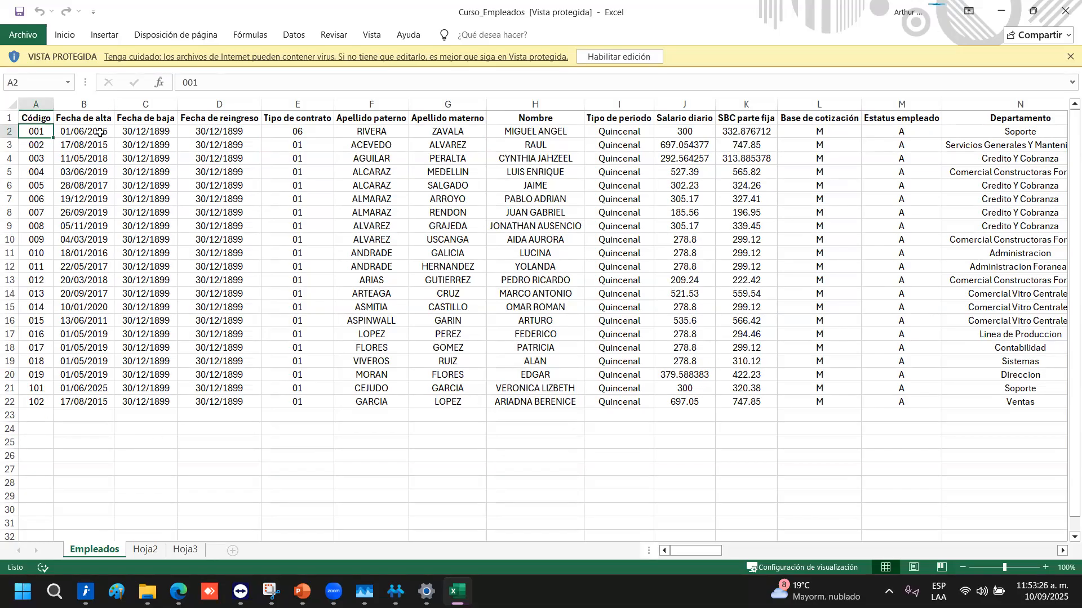
{"action": "left_click", "coordinate": [72, 136]}
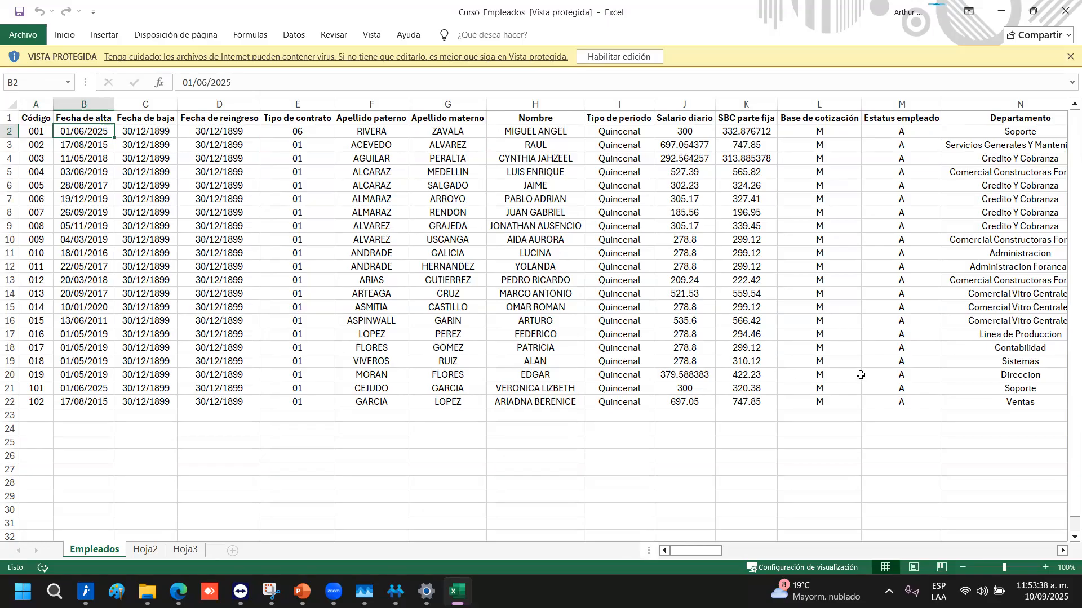
{"action": "left_click", "coordinate": [837, 349]}
{"action": "key", "text": "Right"}
{"action": "key", "text": "Right"}
{"action": "key", "text": "Right"}
{"action": "key", "text": "Right"}
{"action": "key", "text": "Right"}
{"action": "key", "text": "Right"}
{"action": "key", "text": "Right"}
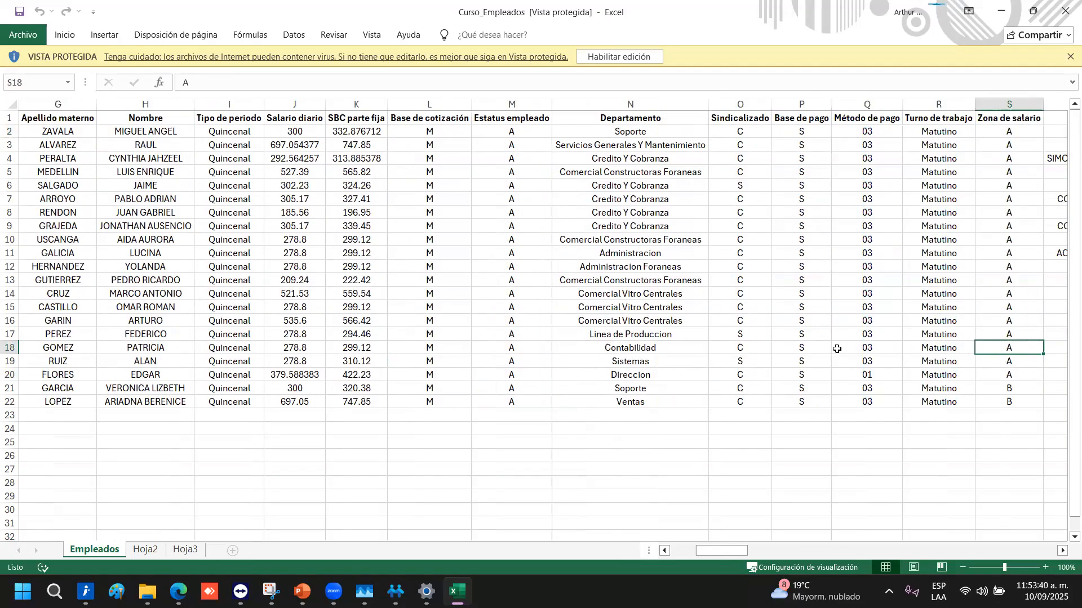
{"action": "left_click_drag", "start_coordinate": [632, 468], "coordinate": [633, 132]}
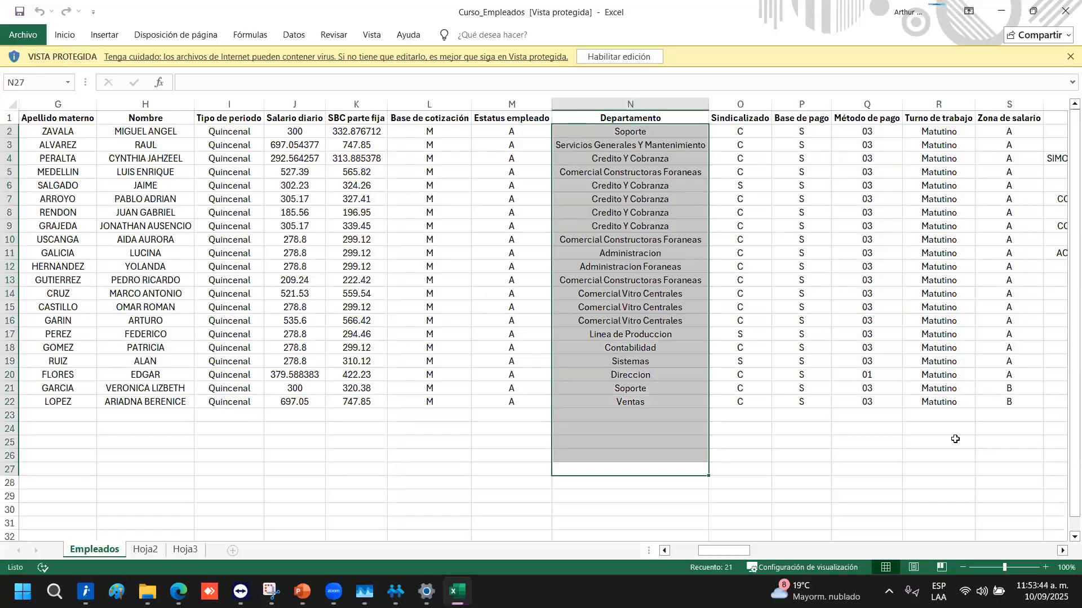
{"action": "left_click_drag", "start_coordinate": [743, 555], "coordinate": [700, 550]}
Browse row 16 through Zona de salario, Expediente and social security number, then the Campo extra 1 and 2 entries
{"action": "left_click", "coordinate": [842, 316]}
{"action": "key", "text": "Right"}
{"action": "key", "text": "Right"}
{"action": "key", "text": "Right"}
{"action": "key", "text": "Right"}
{"action": "key", "text": "Right"}
{"action": "key", "text": "Right"}
{"action": "key", "text": "Right"}
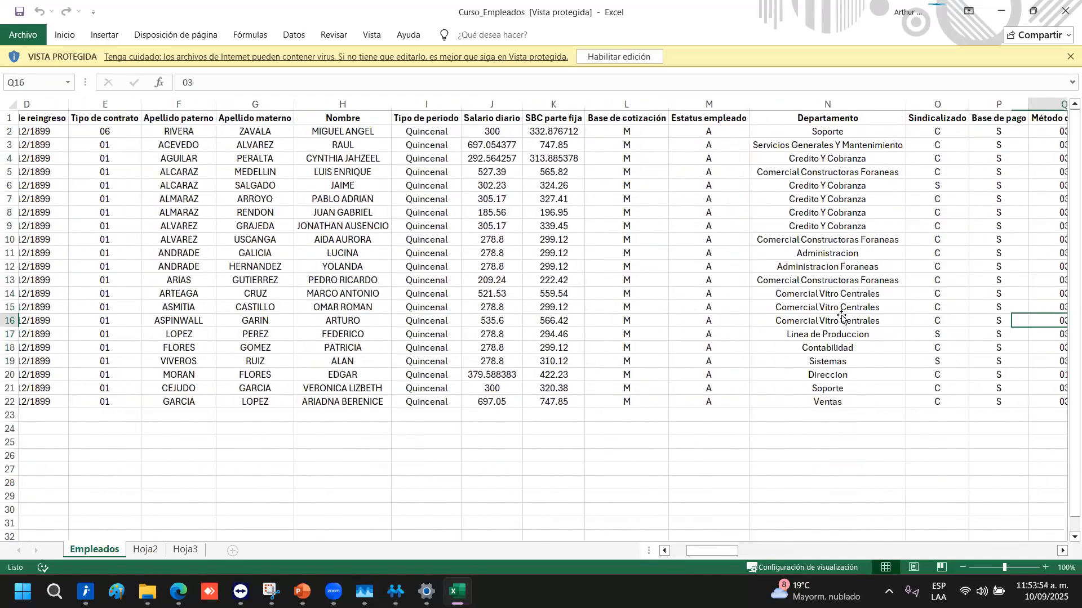
{"action": "key", "text": "Right"}
{"action": "key", "text": "Right"}
{"action": "key", "text": "Right"}
{"action": "key", "text": "Right"}
{"action": "key", "text": "Right"}
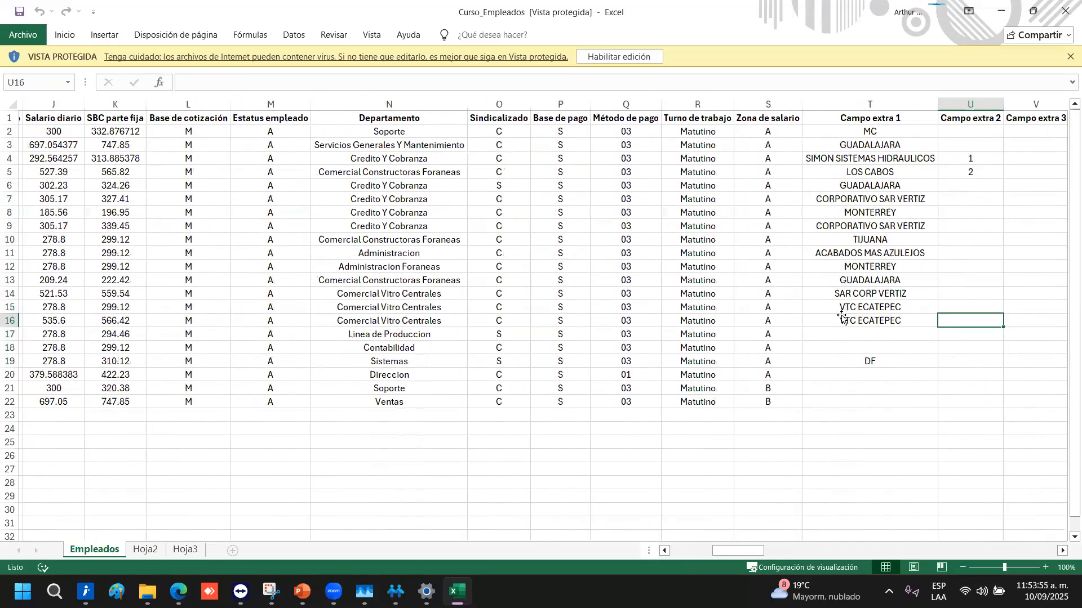
{"action": "key", "text": "Right"}
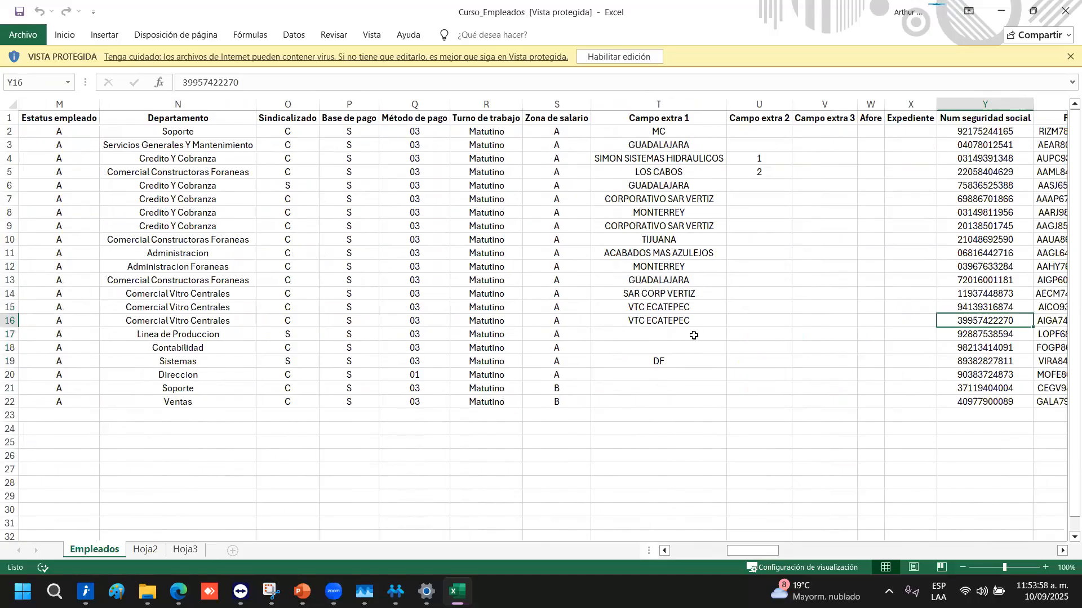
{"action": "left_click_drag", "start_coordinate": [683, 396], "coordinate": [626, 113]}
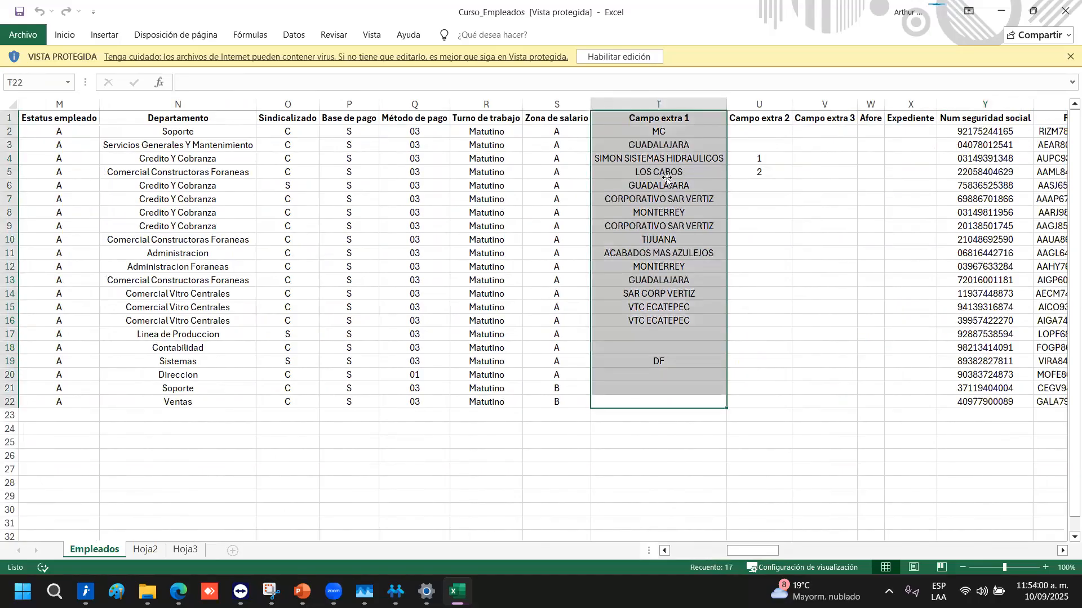
{"action": "left_click", "coordinate": [680, 167]}
{"action": "left_click_drag", "start_coordinate": [771, 164], "coordinate": [770, 175]}
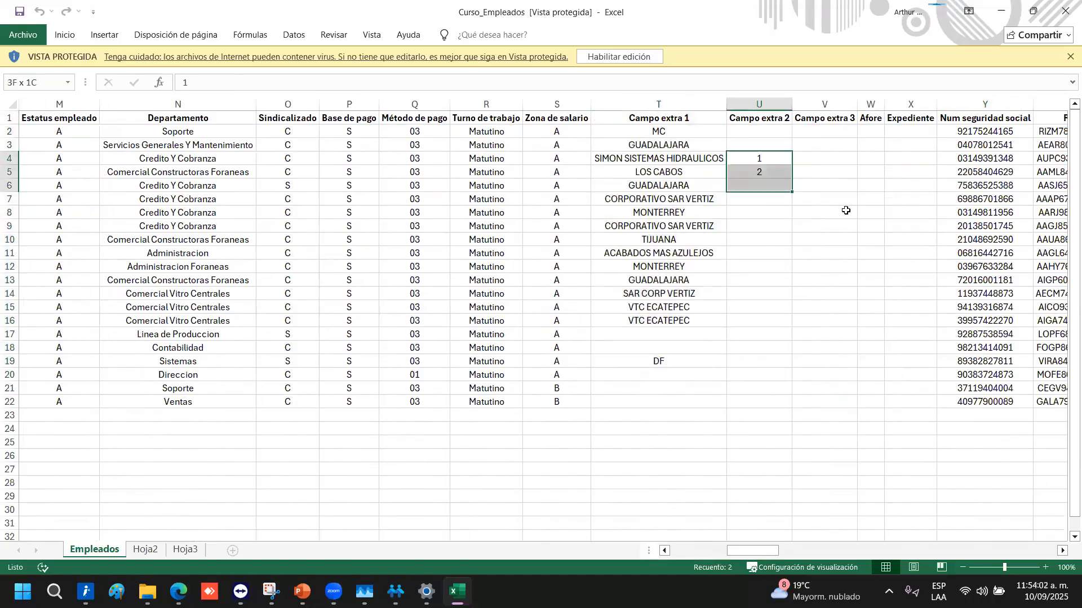
Browse row 8 through UMF, Nombre de la madre, Dirección and Estado Civil, then count the Puesto entries
{"action": "left_click", "coordinate": [852, 211]}
{"action": "key", "text": "Right"}
{"action": "key", "text": "Right"}
{"action": "key", "text": "Right"}
{"action": "key", "text": "Right"}
{"action": "key", "text": "Right"}
{"action": "key", "text": "Right"}
{"action": "key", "text": "Right"}
{"action": "key", "text": "Right"}
{"action": "key", "text": "Right"}
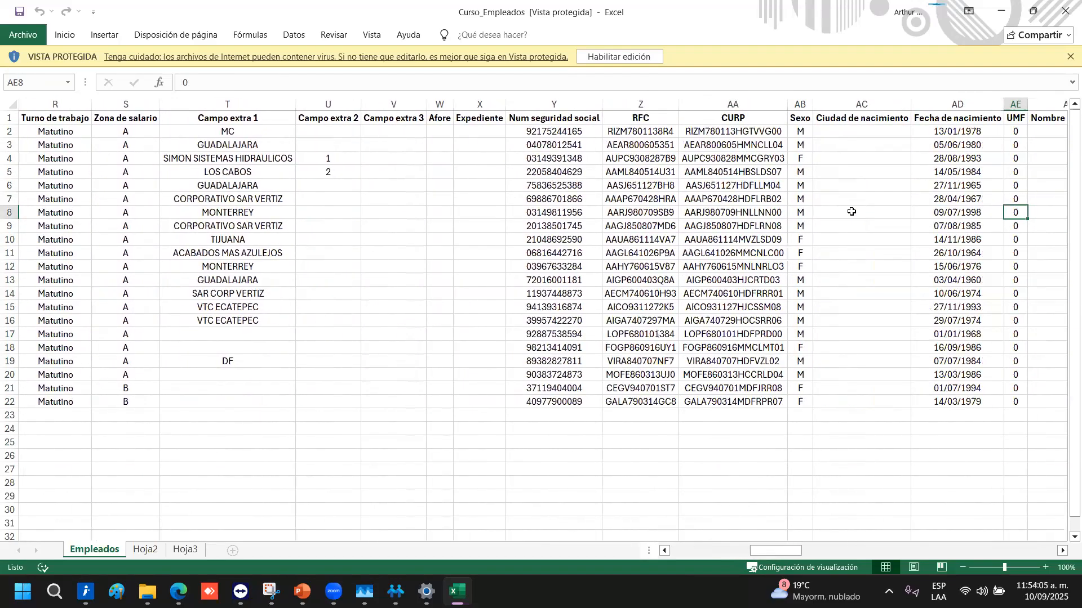
{"action": "key", "text": "Right"}
{"action": "key", "text": "Right"}
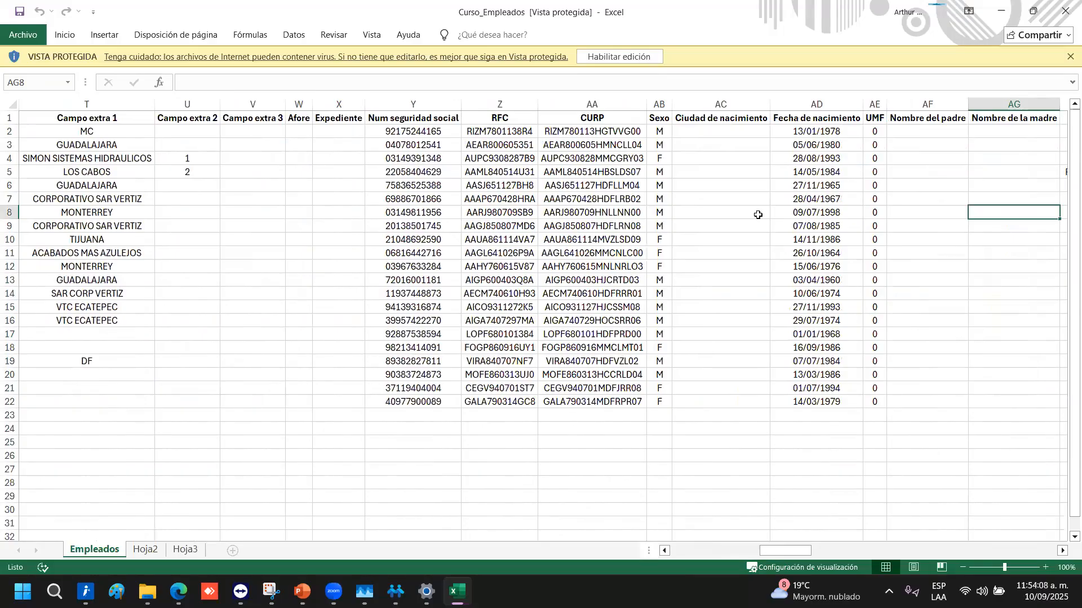
{"action": "key", "text": "Right"}
{"action": "key", "text": "Right"}
{"action": "key", "text": "Right"}
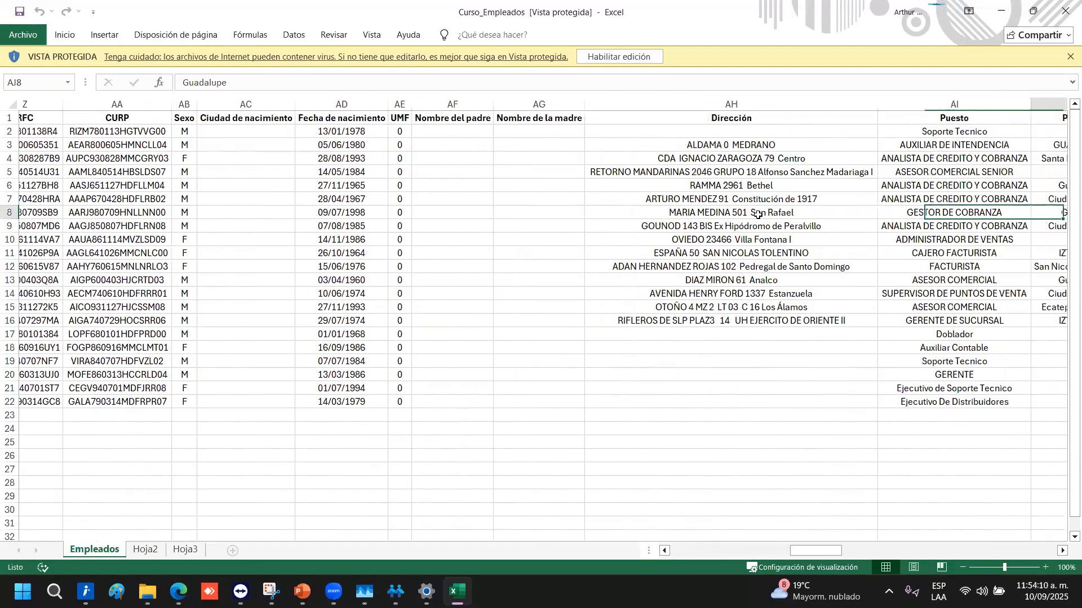
{"action": "key", "text": "Right"}
{"action": "key", "text": "Right"}
{"action": "key", "text": "Right"}
{"action": "left_click_drag", "start_coordinate": [586, 456], "coordinate": [647, 132]}
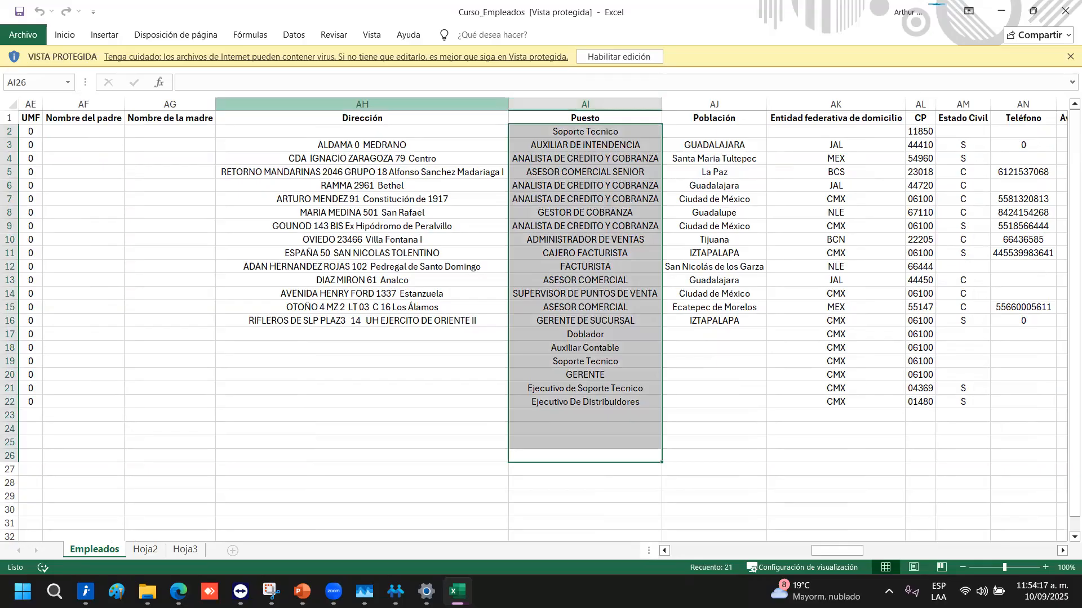
Scan the pending-notice and salary date columns, then close the Curso_Empleados workbook
{"action": "key", "text": "alt+Tab"}
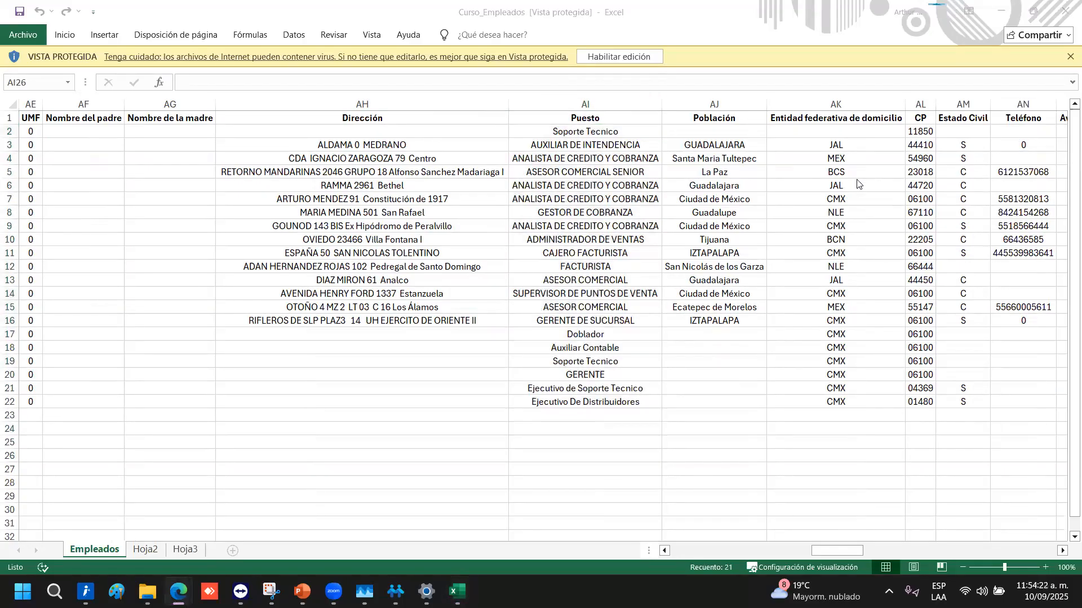
{"action": "key", "text": "alt+Tab"}
{"action": "key", "text": "Right"}
{"action": "key", "text": "Right"}
{"action": "key", "text": "Right"}
{"action": "key", "text": "Right"}
{"action": "key", "text": "Right"}
{"action": "key", "text": "Right"}
{"action": "key", "text": "Right"}
{"action": "key", "text": "Right"}
{"action": "key", "text": "Right"}
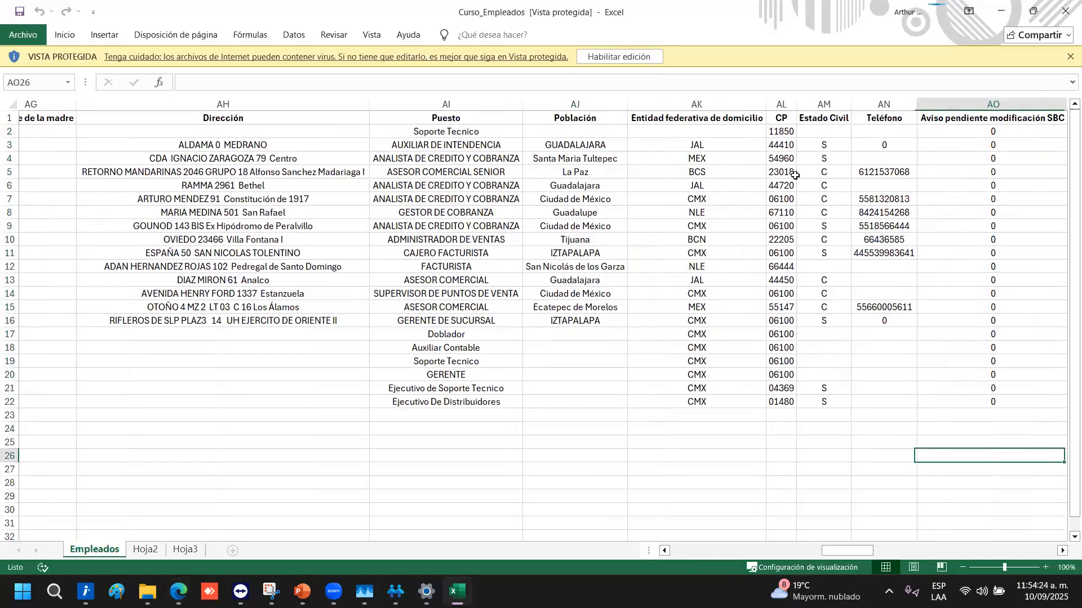
{"action": "key", "text": "Right"}
{"action": "key", "text": "Right"}
{"action": "key", "text": "Right"}
{"action": "key", "text": "Right"}
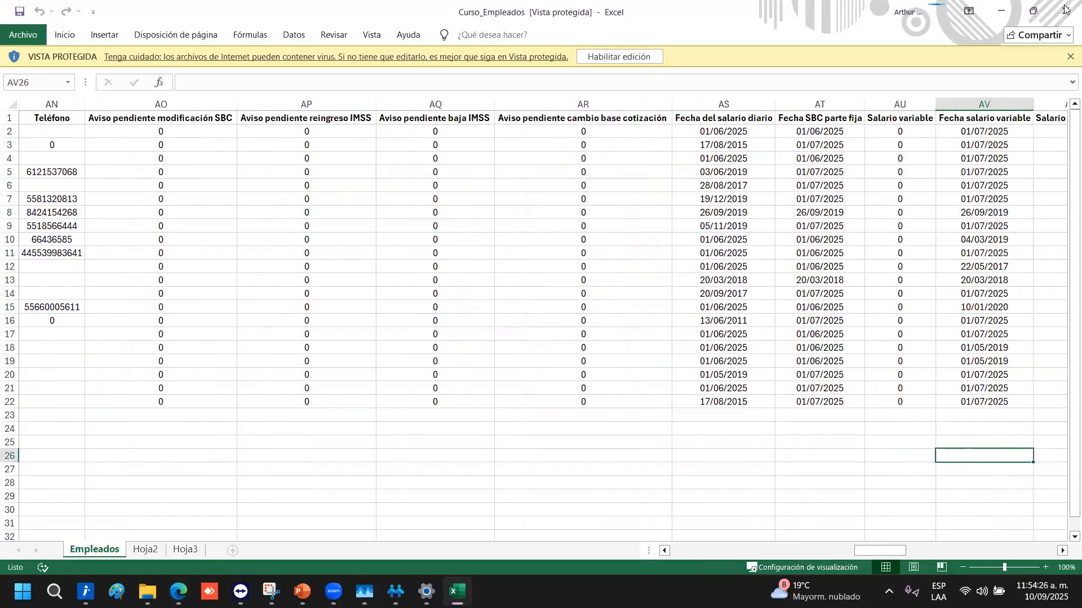
{"action": "left_click", "coordinate": [1065, 9]}
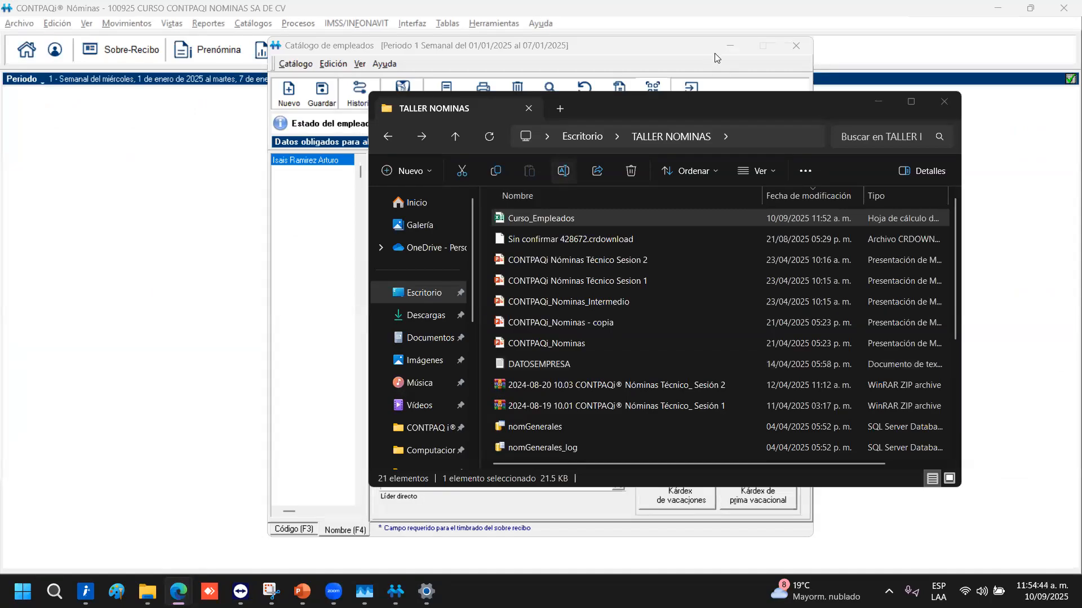
From the employee catalogue's Importar option, pick Curso_Empleados.xlsx from the desktop folders as the import file
{"action": "left_click", "coordinate": [319, 130]}
{"action": "left_click", "coordinate": [295, 64]}
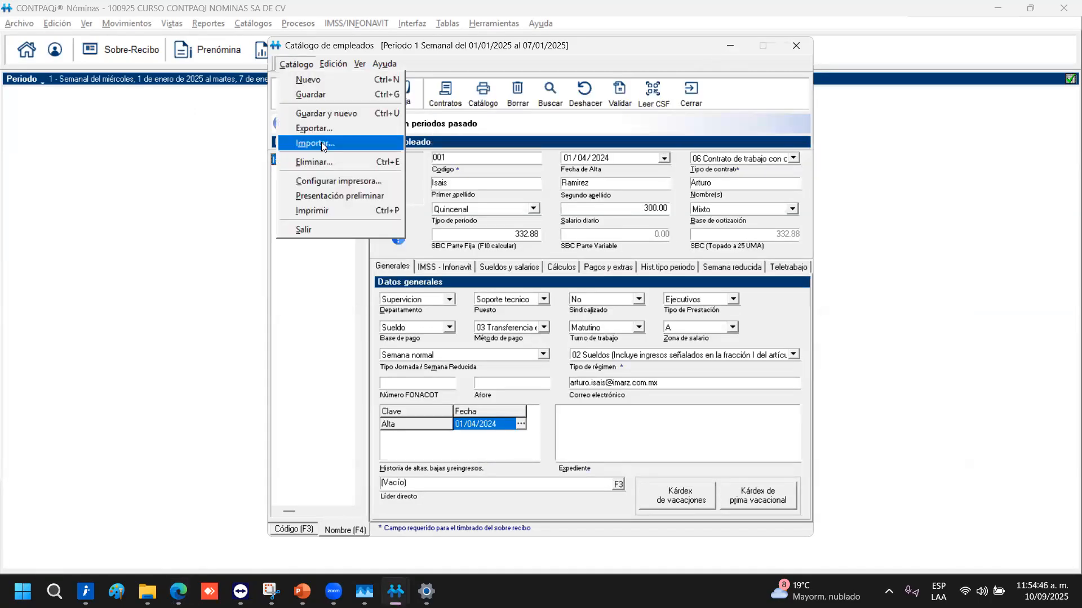
{"action": "left_click", "coordinate": [321, 142]}
{"action": "left_click", "coordinate": [650, 276]}
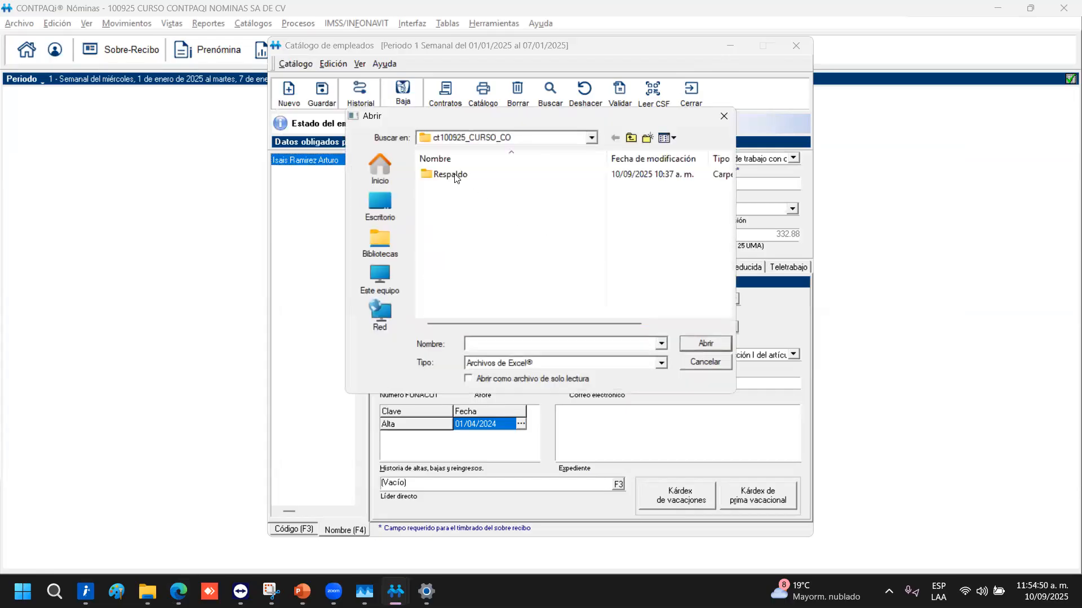
{"action": "key", "text": "Return"}
{"action": "left_click", "coordinate": [393, 207]}
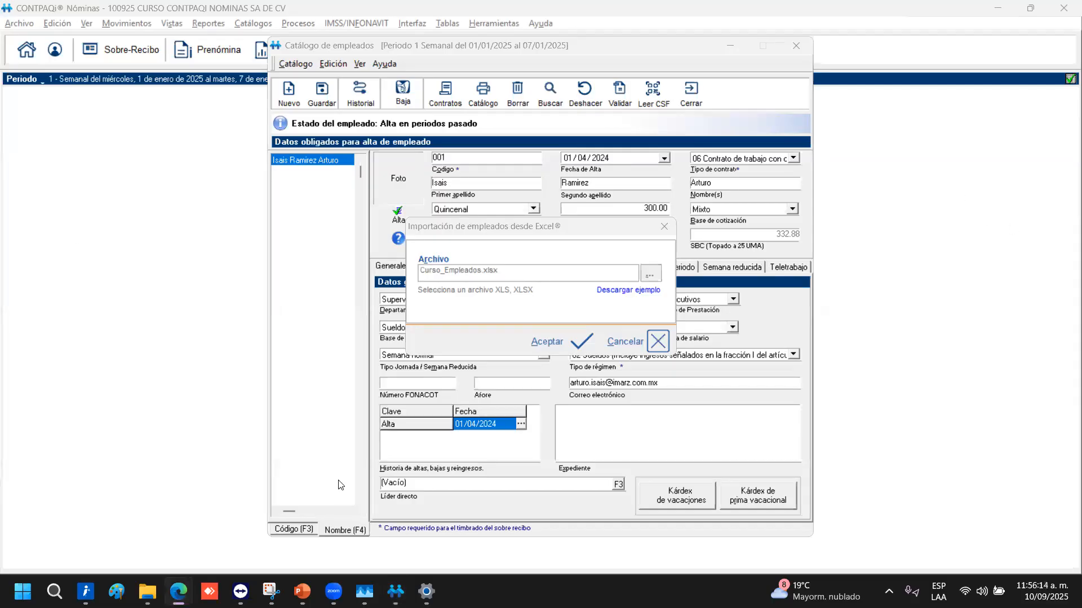
{"action": "left_click", "coordinate": [548, 342]}
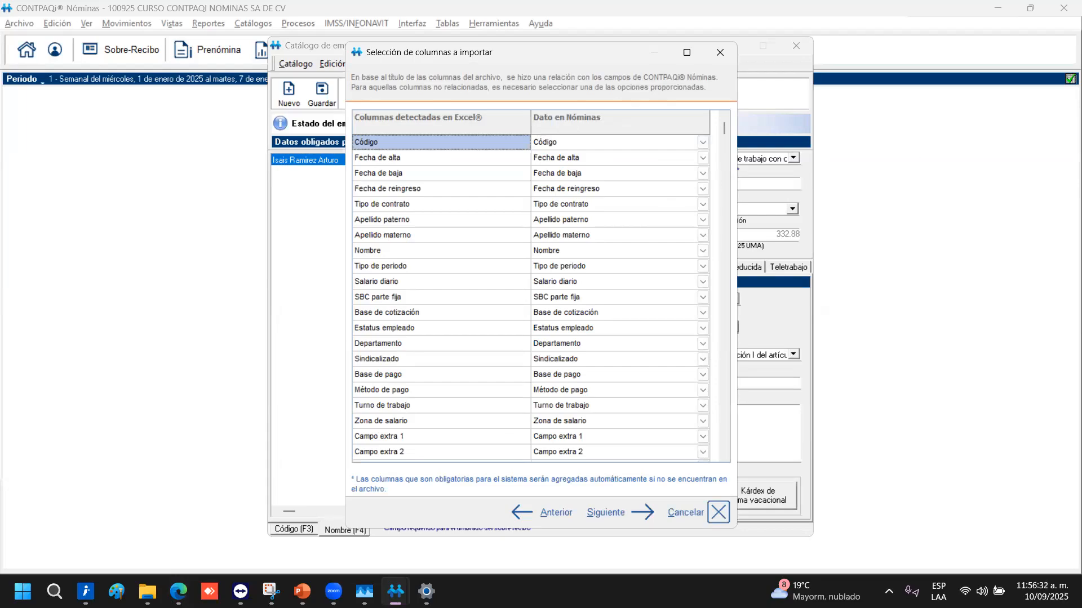
Step through the automatically matched column list and continue to the 21-record import preview
{"action": "left_click", "coordinate": [178, 591]}
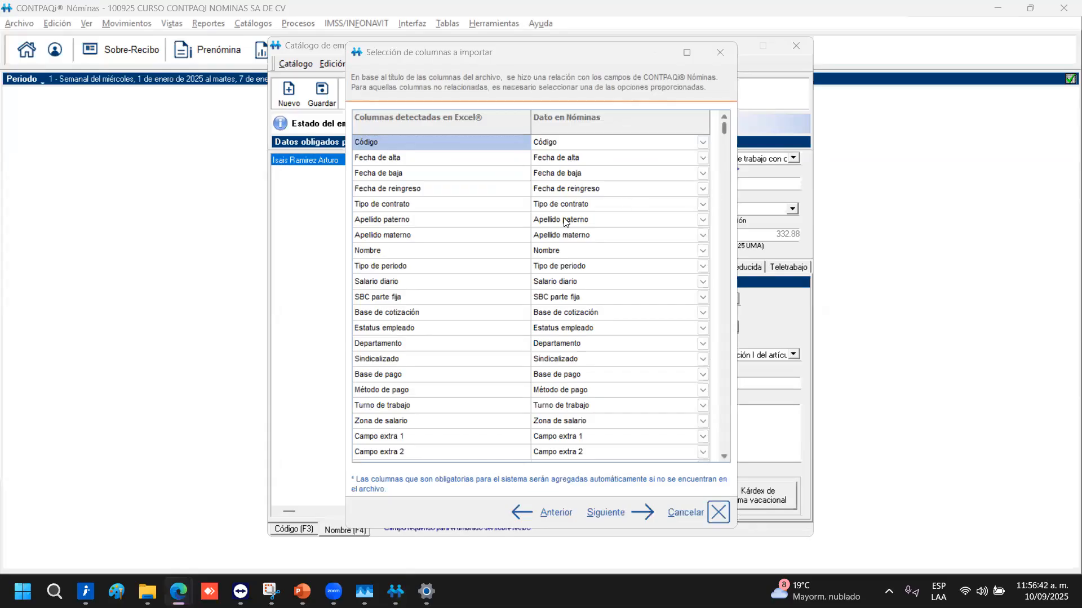
{"action": "key", "text": "Down"}
{"action": "key", "text": "Down"}
{"action": "key", "text": "Down"}
{"action": "key", "text": "Down"}
{"action": "key", "text": "Down"}
{"action": "key", "text": "Down"}
{"action": "key", "text": "Down"}
{"action": "key", "text": "Down"}
{"action": "key", "text": "Down"}
{"action": "key", "text": "Down"}
{"action": "key", "text": "Down"}
{"action": "key", "text": "Down"}
{"action": "key", "text": "Down"}
{"action": "key", "text": "Down"}
{"action": "key", "text": "Down"}
{"action": "key", "text": "Down"}
{"action": "key", "text": "Down"}
{"action": "key", "text": "Down"}
{"action": "key", "text": "Down"}
{"action": "key", "text": "Down"}
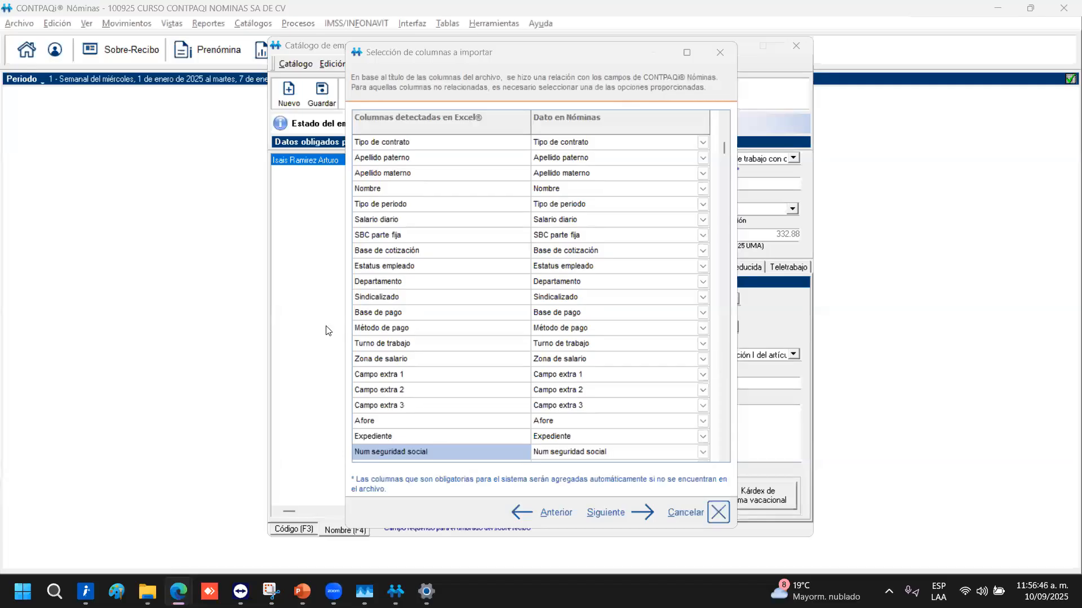
{"action": "key", "text": "Down"}
{"action": "key", "text": "Down"}
{"action": "key", "text": "Down"}
{"action": "key", "text": "Down"}
{"action": "key", "text": "Down"}
{"action": "key", "text": "Down"}
{"action": "key", "text": "Down"}
{"action": "key", "text": "Down"}
{"action": "key", "text": "Down"}
{"action": "key", "text": "Down"}
{"action": "key", "text": "Down"}
{"action": "key", "text": "Down"}
{"action": "key", "text": "Down"}
{"action": "key", "text": "Down"}
{"action": "key", "text": "Down"}
{"action": "key", "text": "Down"}
{"action": "key", "text": "Down"}
{"action": "key", "text": "Down"}
{"action": "key", "text": "Down"}
{"action": "key", "text": "Down"}
{"action": "key", "text": "Down"}
{"action": "key", "text": "Down"}
{"action": "key", "text": "Down"}
{"action": "key", "text": "Down"}
{"action": "key", "text": "Down"}
{"action": "key", "text": "Down"}
{"action": "key", "text": "Down"}
{"action": "key", "text": "Down"}
{"action": "key", "text": "Down"}
{"action": "key", "text": "Down"}
{"action": "key", "text": "Down"}
{"action": "key", "text": "Down"}
{"action": "key", "text": "Down"}
{"action": "key", "text": "Down"}
{"action": "key", "text": "Down"}
{"action": "key", "text": "Down"}
{"action": "key", "text": "Down"}
{"action": "key", "text": "Down"}
{"action": "key", "text": "Down"}
{"action": "key", "text": "Down"}
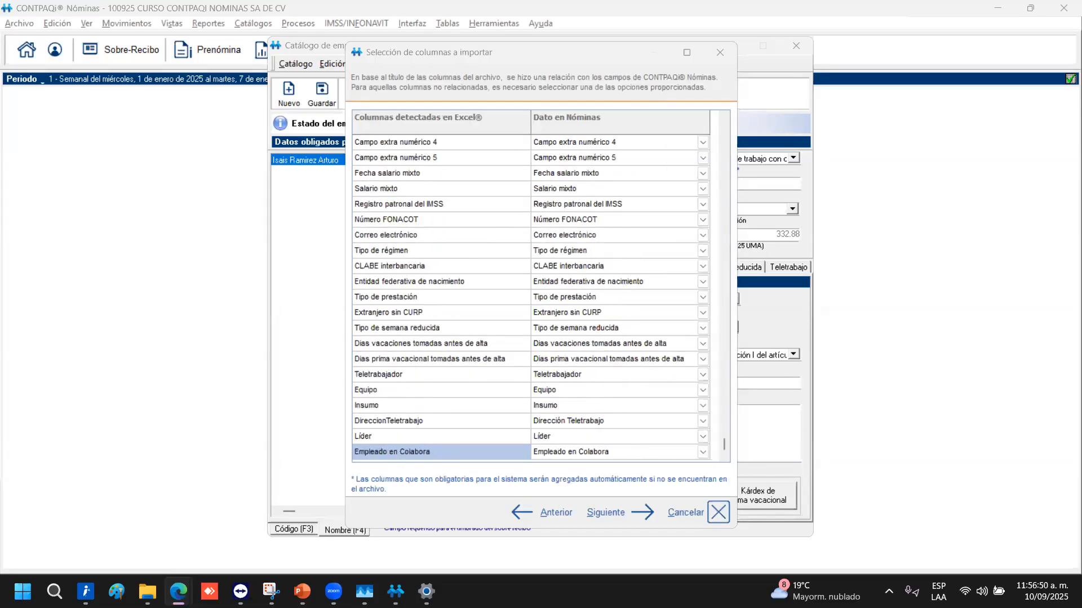
{"action": "left_click", "coordinate": [614, 513]}
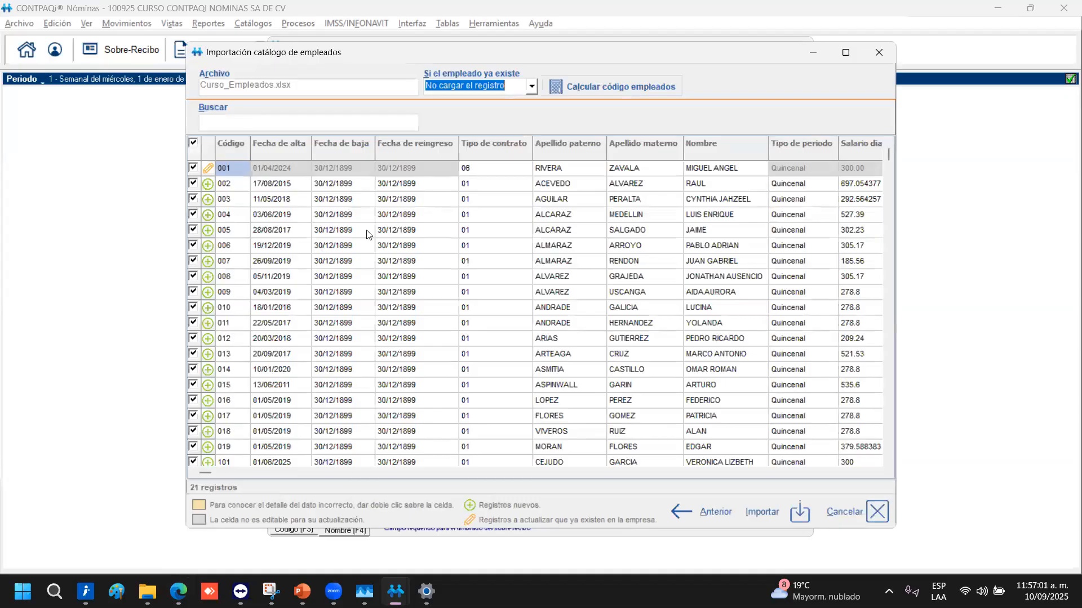
Edit the first import row's Código from 001 to 020 so it loads as a new employee
{"action": "scroll", "coordinate": [330, 302], "scroll_direction": "down", "scroll_amount": 4}
{"action": "scroll", "coordinate": [331, 306], "scroll_direction": "down", "scroll_amount": 3}
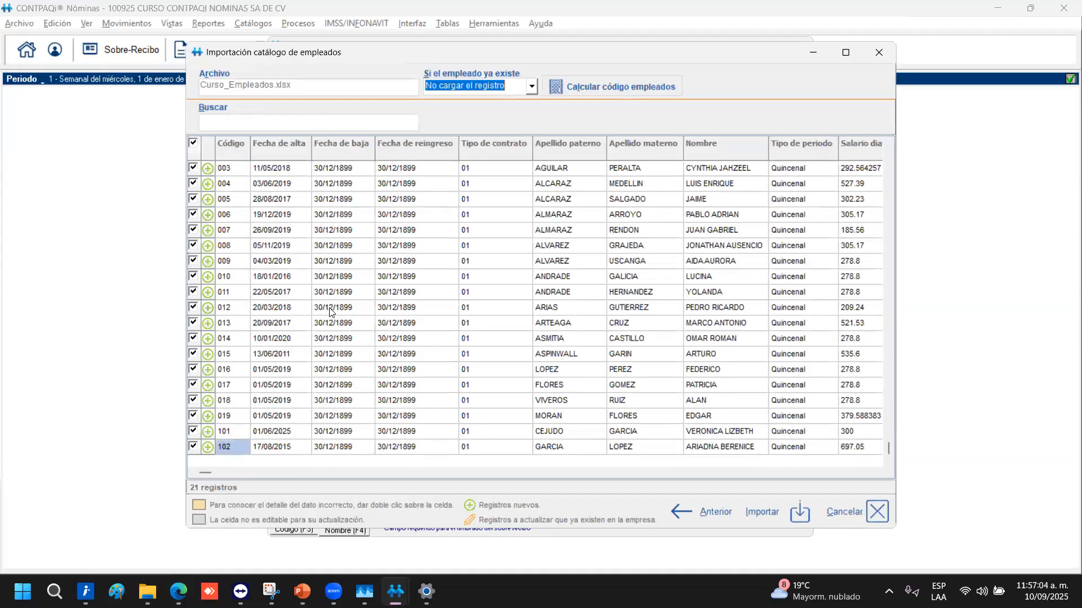
{"action": "scroll", "coordinate": [310, 346], "scroll_direction": "up", "scroll_amount": 7}
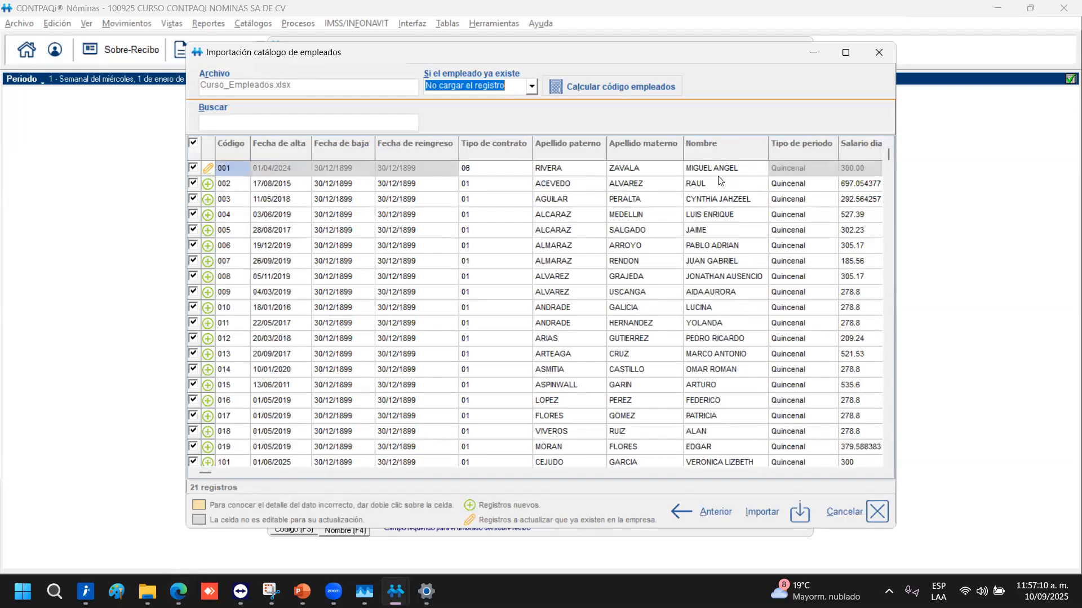
{"action": "left_click", "coordinate": [228, 166]}
{"action": "scroll", "coordinate": [246, 425], "scroll_direction": "down", "scroll_amount": 2}
{"action": "scroll", "coordinate": [243, 455], "scroll_direction": "down", "scroll_amount": 5}
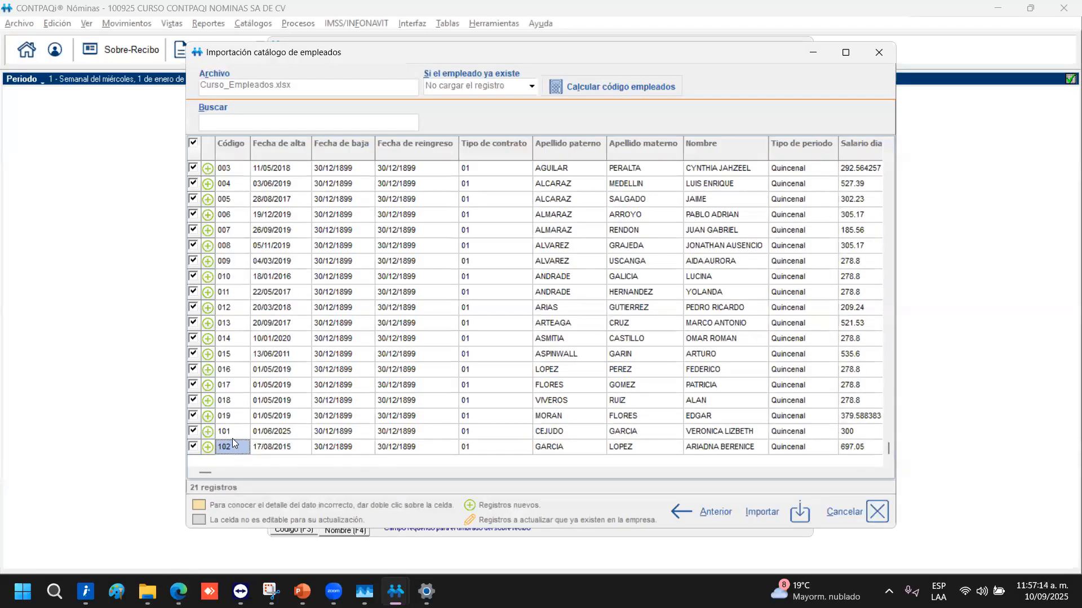
{"action": "scroll", "coordinate": [232, 438], "scroll_direction": "up", "scroll_amount": 7}
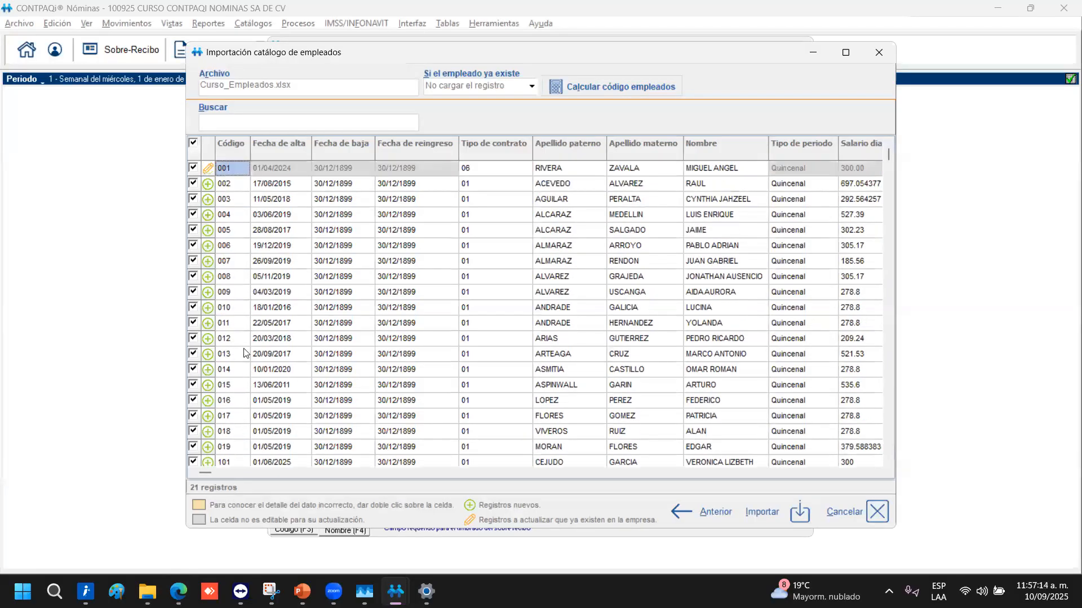
{"action": "left_click", "coordinate": [239, 168]}
{"action": "left_click", "coordinate": [240, 168]}
{"action": "key", "text": "BackSpace"}
{"action": "key", "text": "BackSpace"}
{"action": "type", "text": "20"}
{"action": "left_click", "coordinate": [244, 197]}
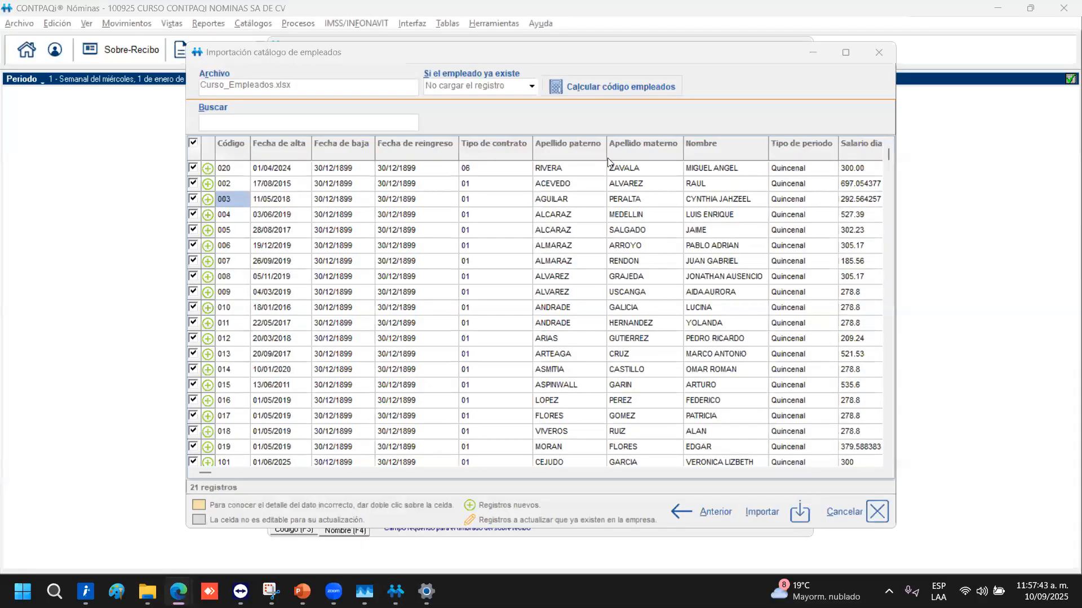
{"action": "left_click", "coordinate": [775, 521]}
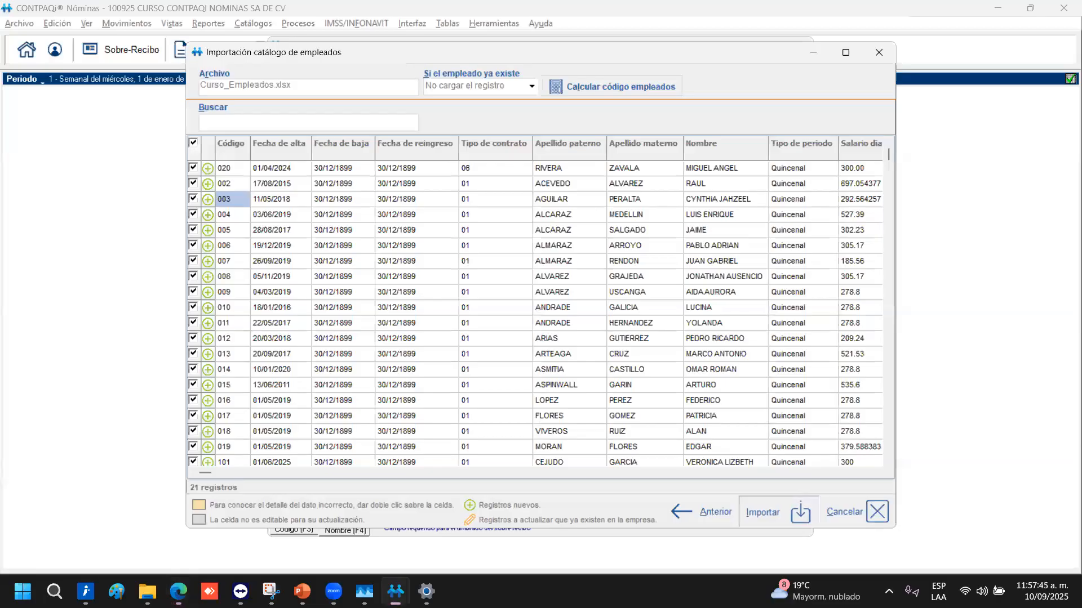
Confirm importing the 21 employees and open the import log maximized
{"action": "left_click", "coordinate": [518, 345]}
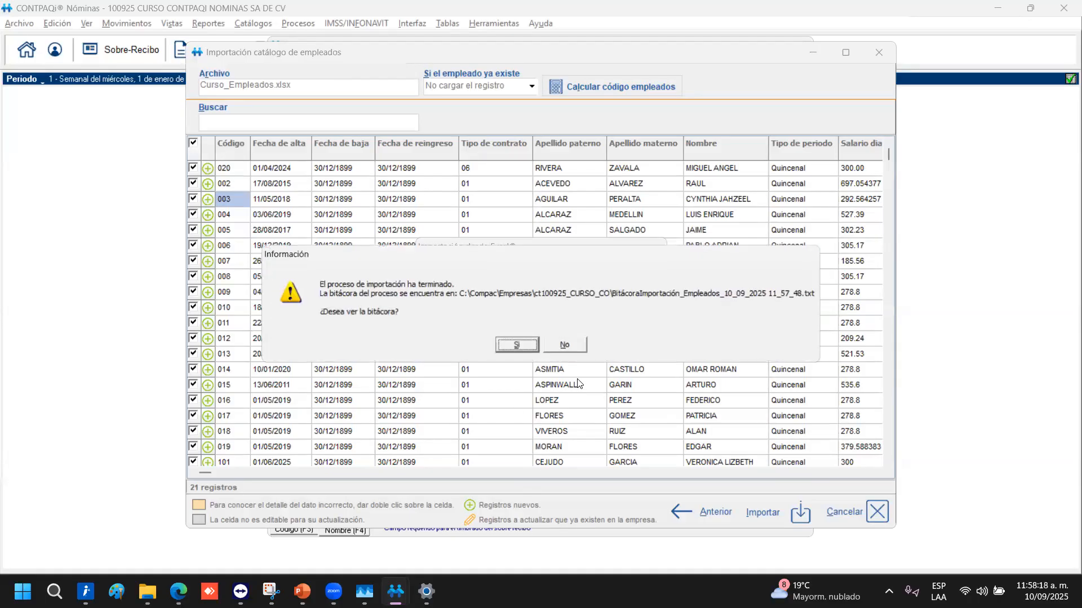
{"action": "left_click", "coordinate": [519, 345]}
{"action": "scroll", "coordinate": [595, 351], "scroll_direction": "down", "scroll_amount": 15}
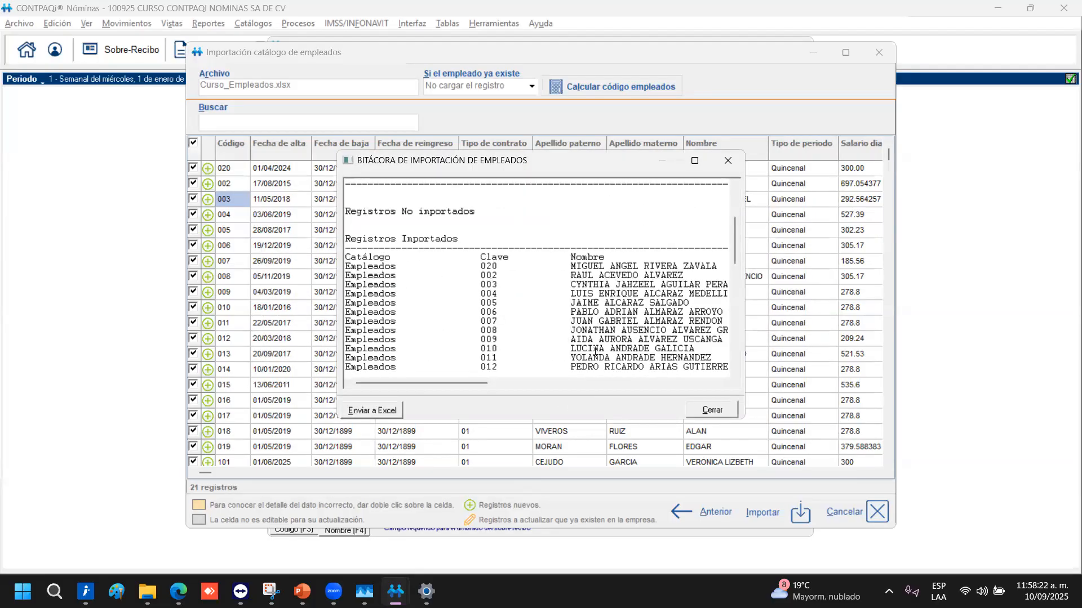
{"action": "scroll", "coordinate": [596, 351], "scroll_direction": "up", "scroll_amount": 5}
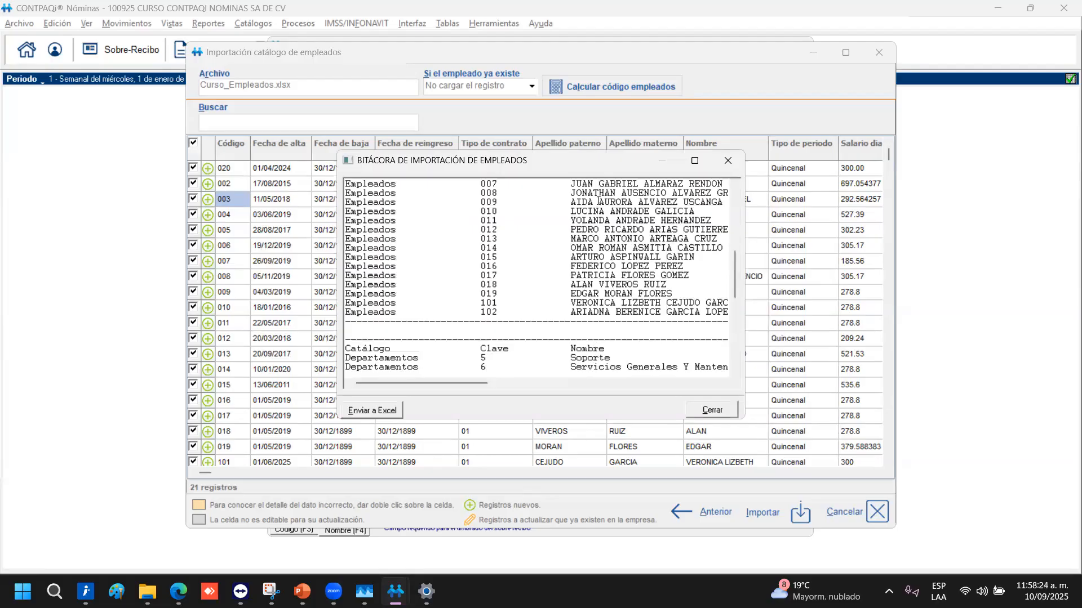
{"action": "left_click", "coordinate": [695, 161]}
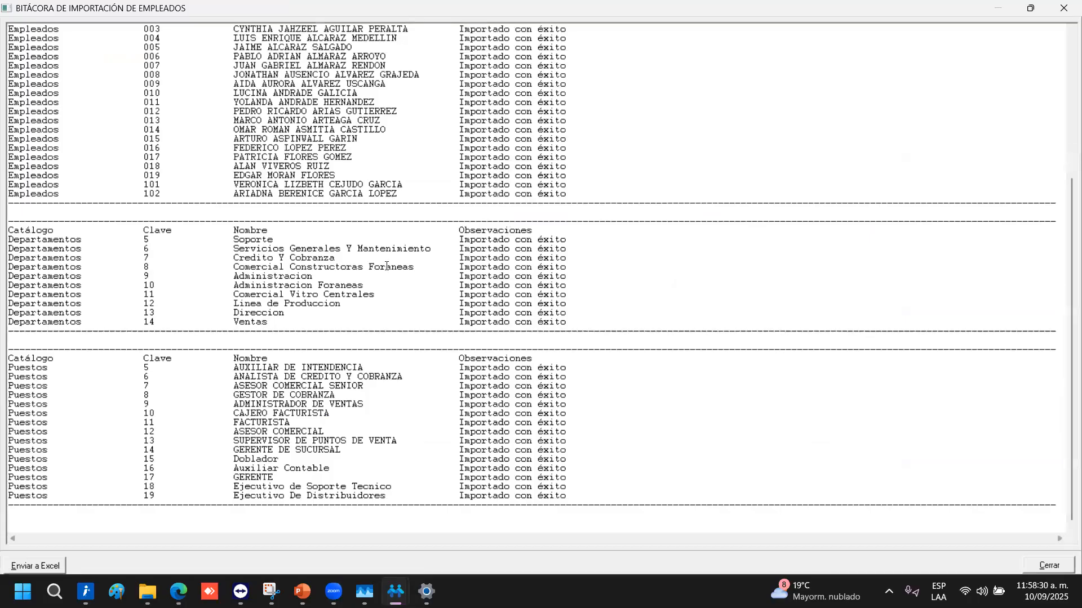
Review the log's imported employees, departments and positions, then close it
{"action": "scroll", "coordinate": [194, 117], "scroll_direction": "up", "scroll_amount": 4}
{"action": "left_click_drag", "start_coordinate": [430, 306], "coordinate": [6, 120]}
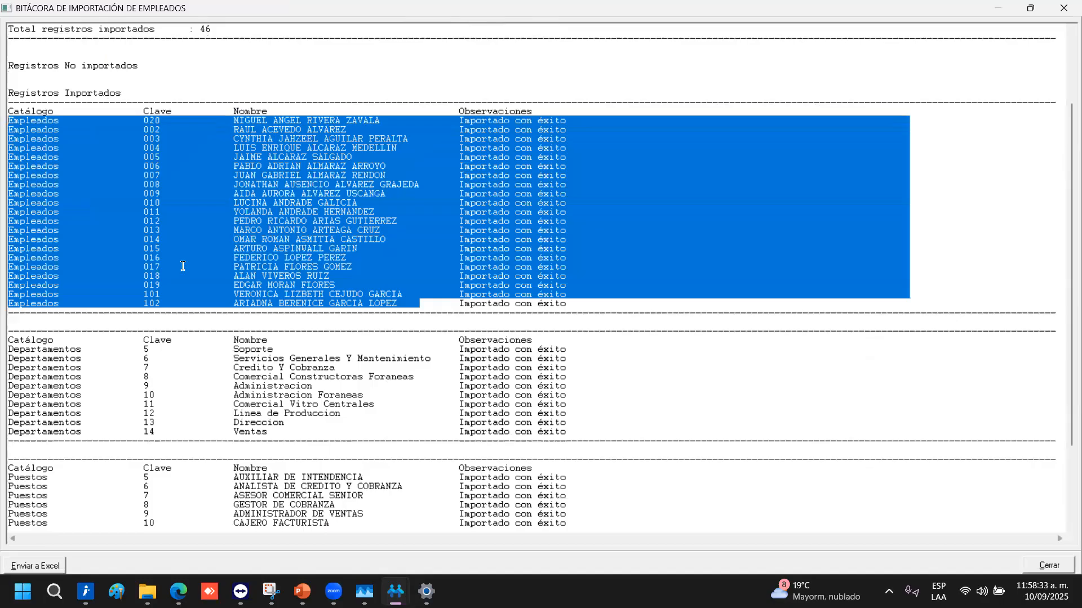
{"action": "left_click", "coordinate": [355, 439]}
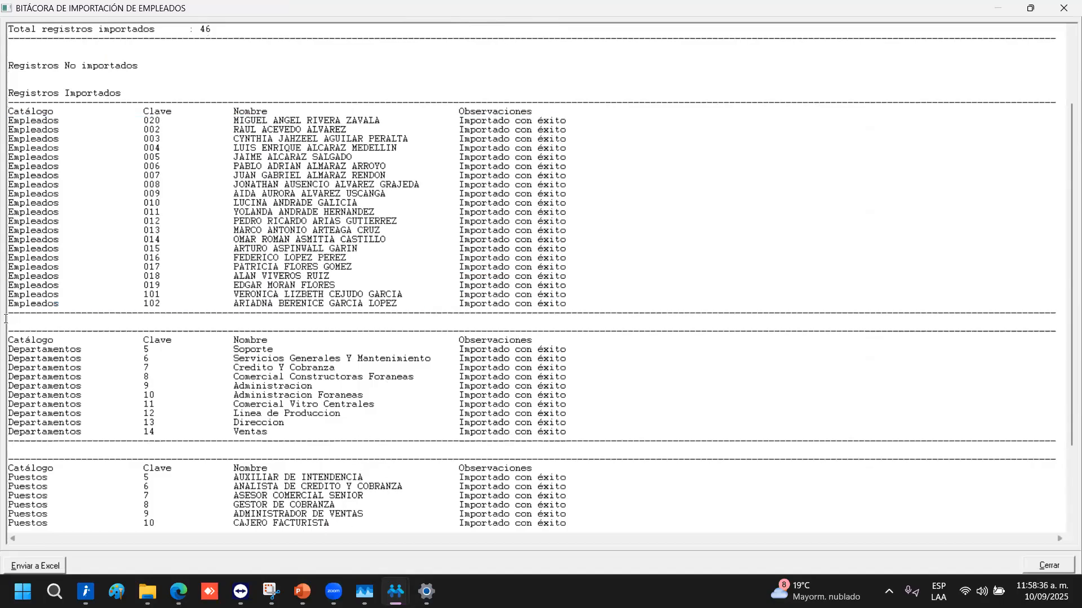
{"action": "left_click_drag", "start_coordinate": [94, 433], "coordinate": [7, 350]}
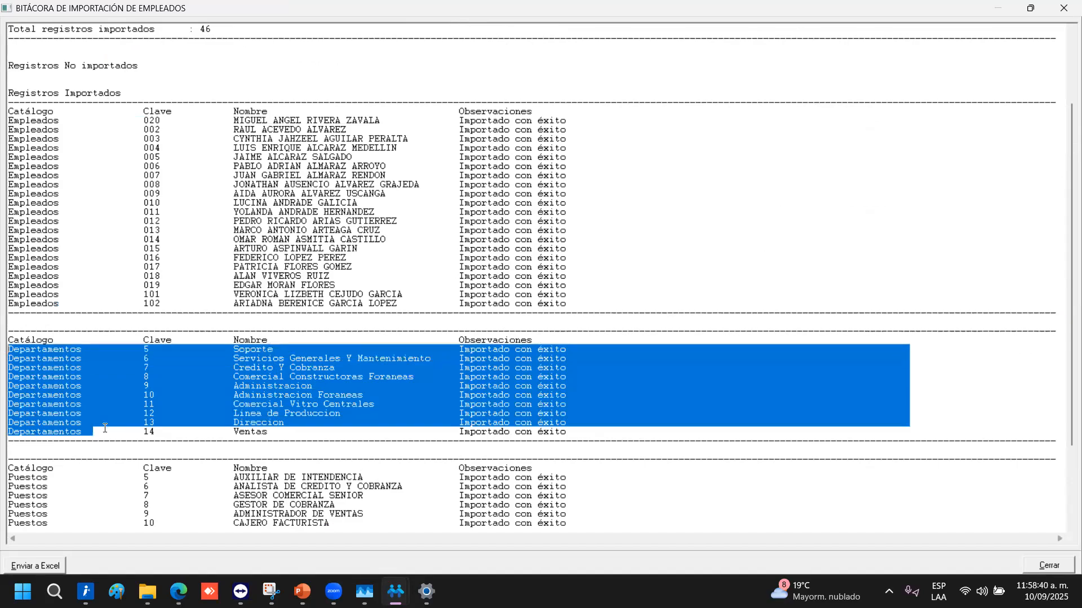
{"action": "scroll", "coordinate": [104, 428], "scroll_direction": "down", "scroll_amount": 4}
{"action": "left_click_drag", "start_coordinate": [59, 505], "coordinate": [3, 372]}
{"action": "left_click", "coordinate": [533, 402]}
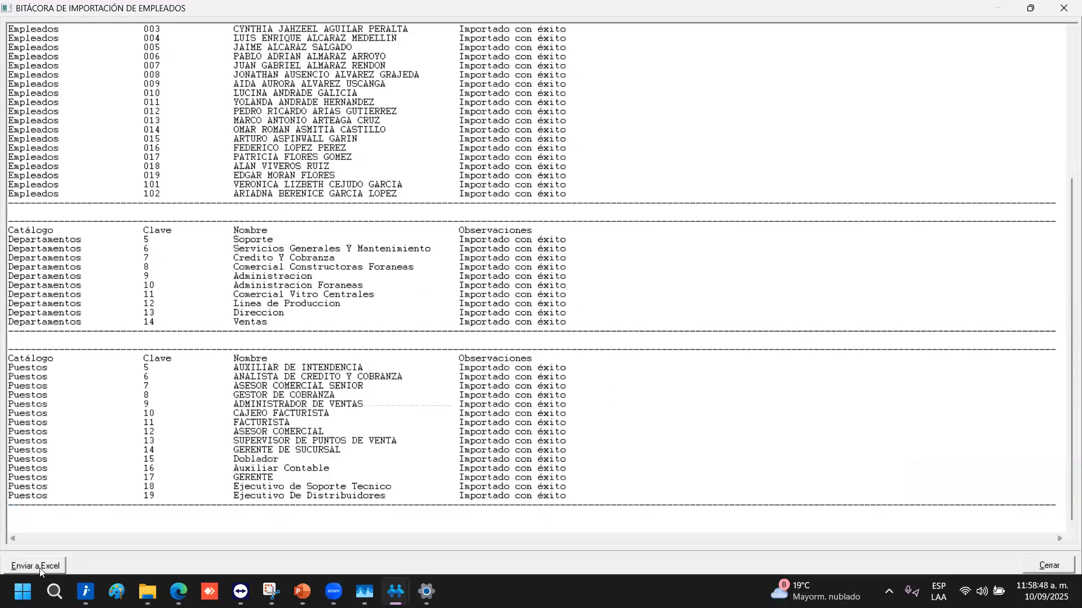
{"action": "scroll", "coordinate": [619, 224], "scroll_direction": "up", "scroll_amount": 4}
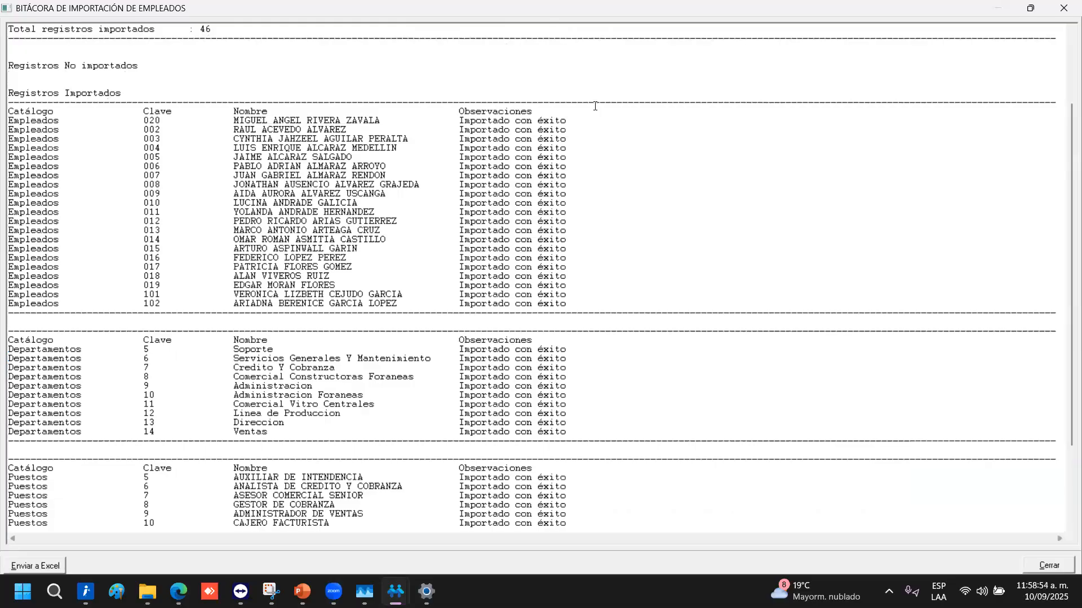
{"action": "left_click", "coordinate": [1065, 9]}
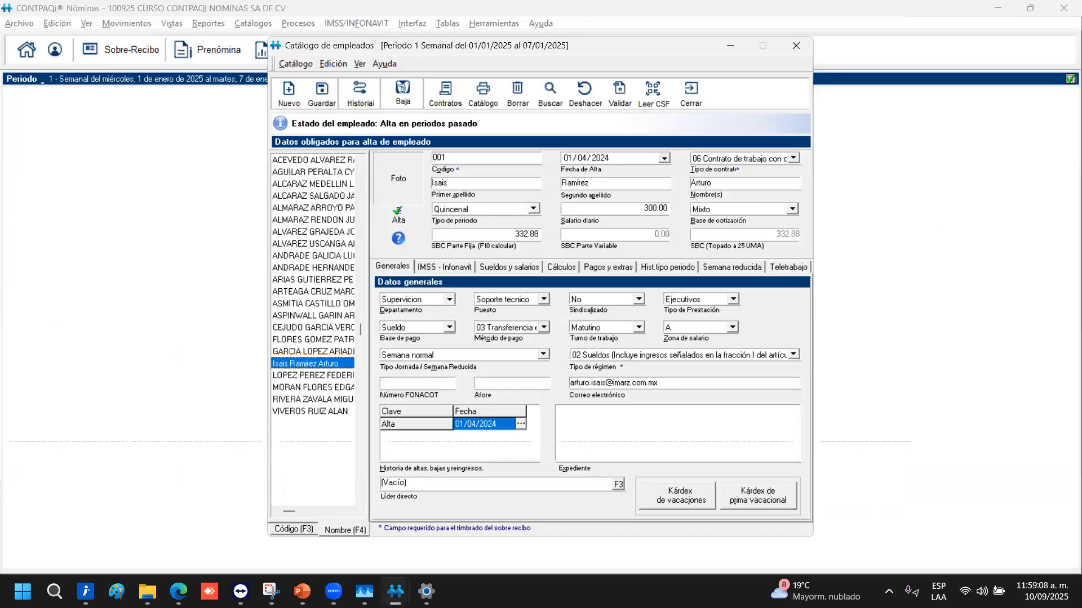
Load imported employee 002's record and bring up its photo options to pick a picture
{"action": "left_click", "coordinate": [311, 162]}
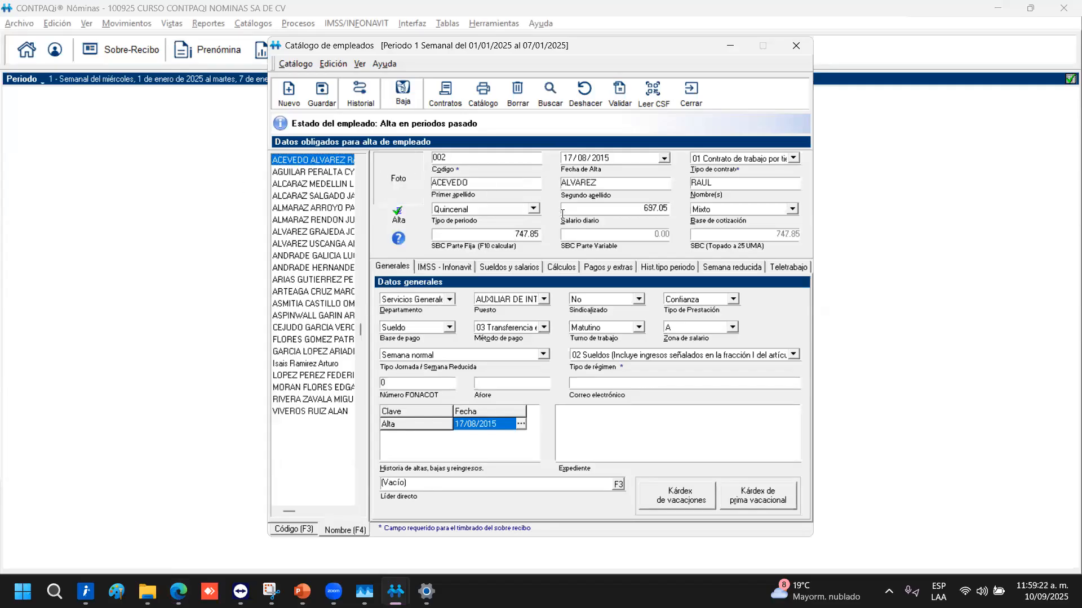
{"action": "right_click", "coordinate": [390, 171]}
{"action": "left_click", "coordinate": [428, 179]}
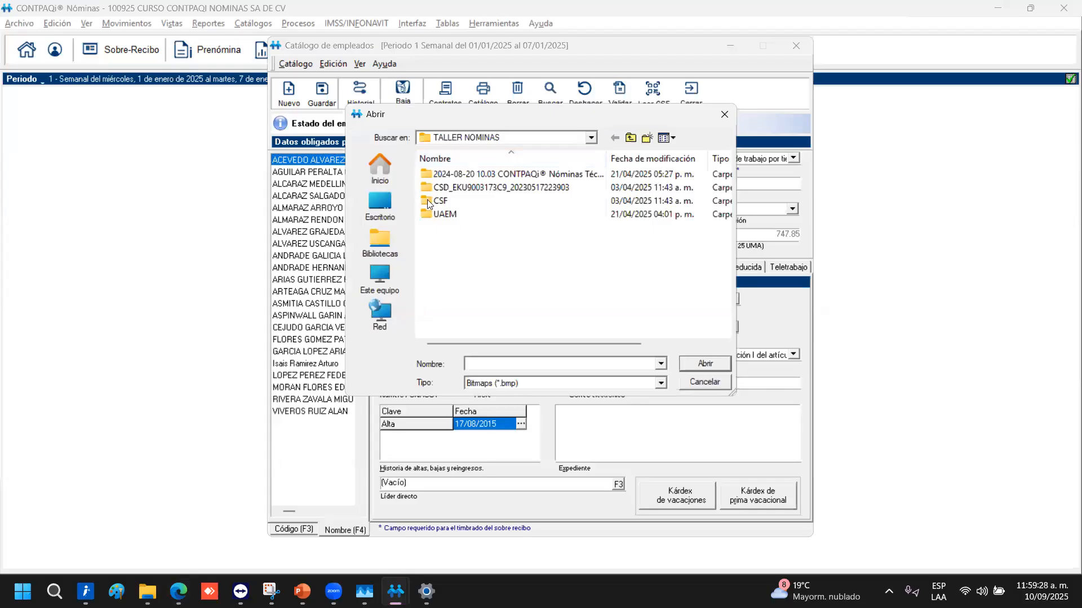
{"action": "left_click", "coordinate": [380, 205]}
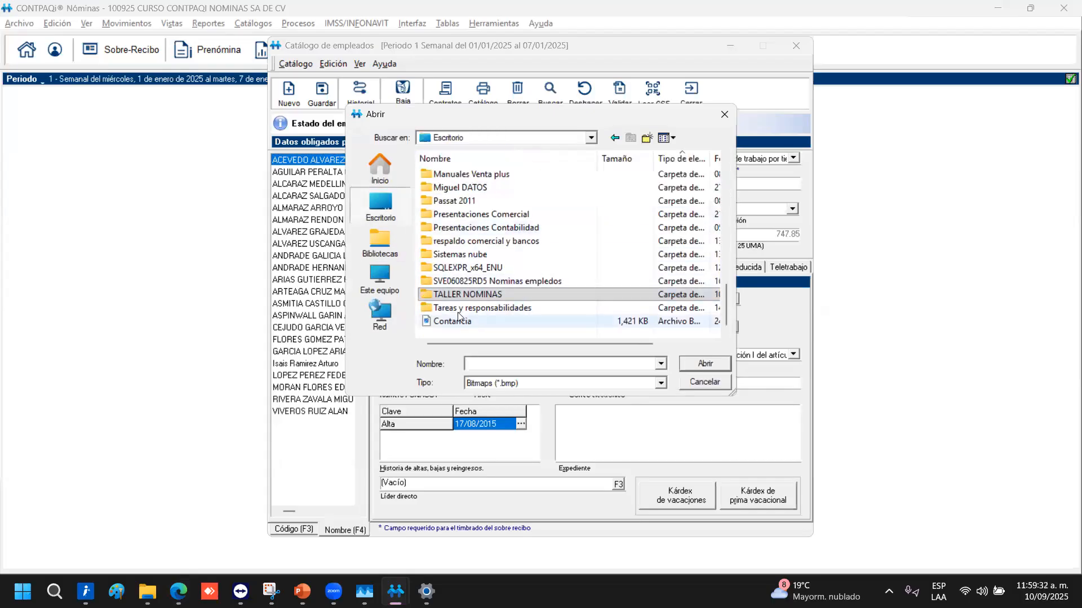
{"action": "scroll", "coordinate": [489, 261], "scroll_direction": "up", "scroll_amount": 10}
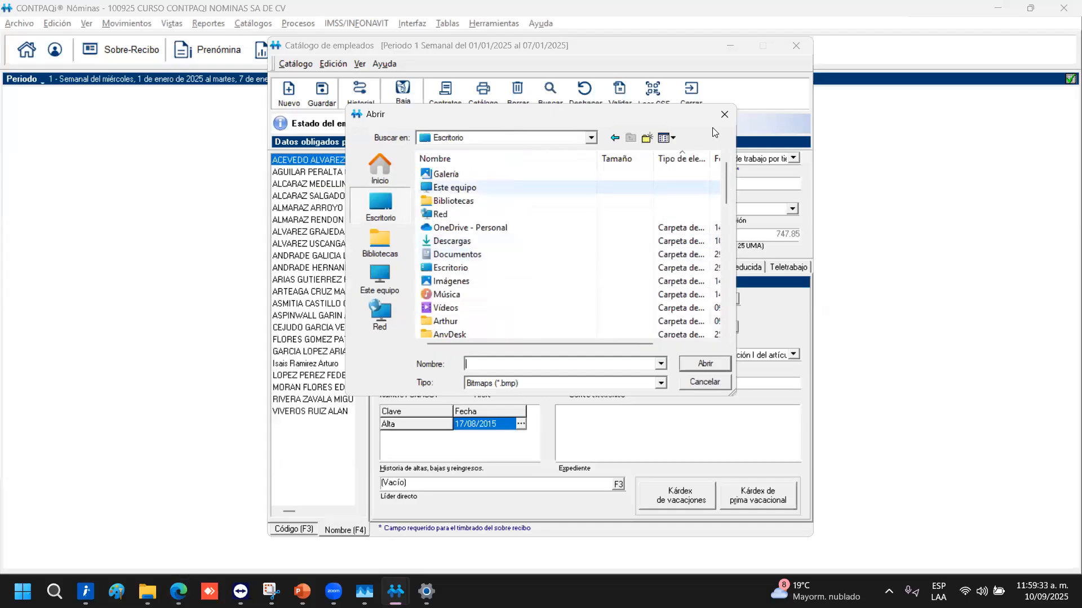
{"action": "left_click", "coordinate": [724, 114]}
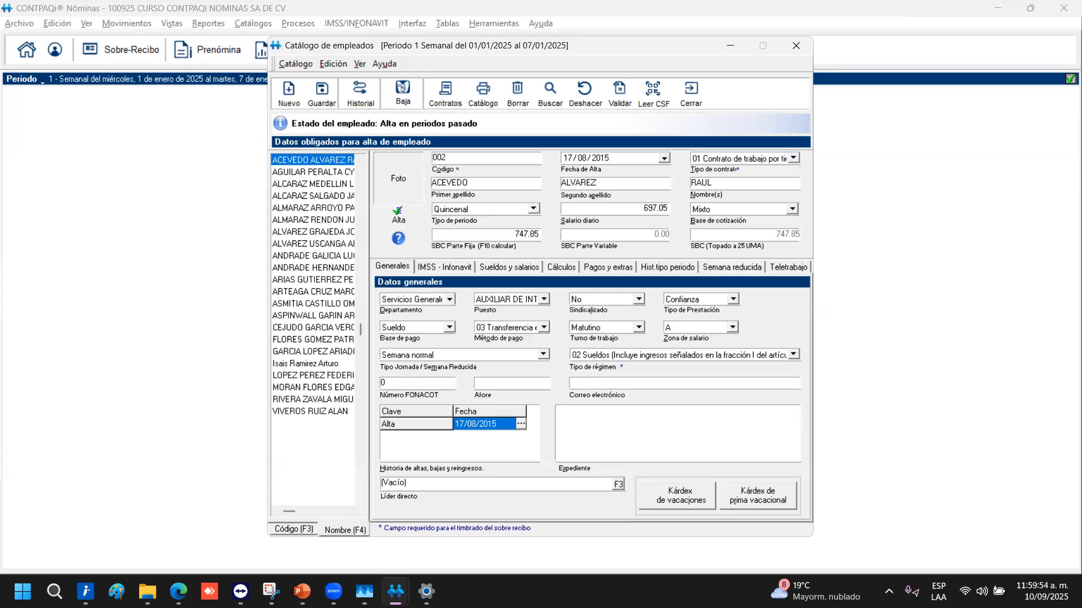
Generate employee 002's fixed-term contract in Word from Plantilla Contrato Laboral-Determinado.dot
{"action": "key", "text": "alt+Tab"}
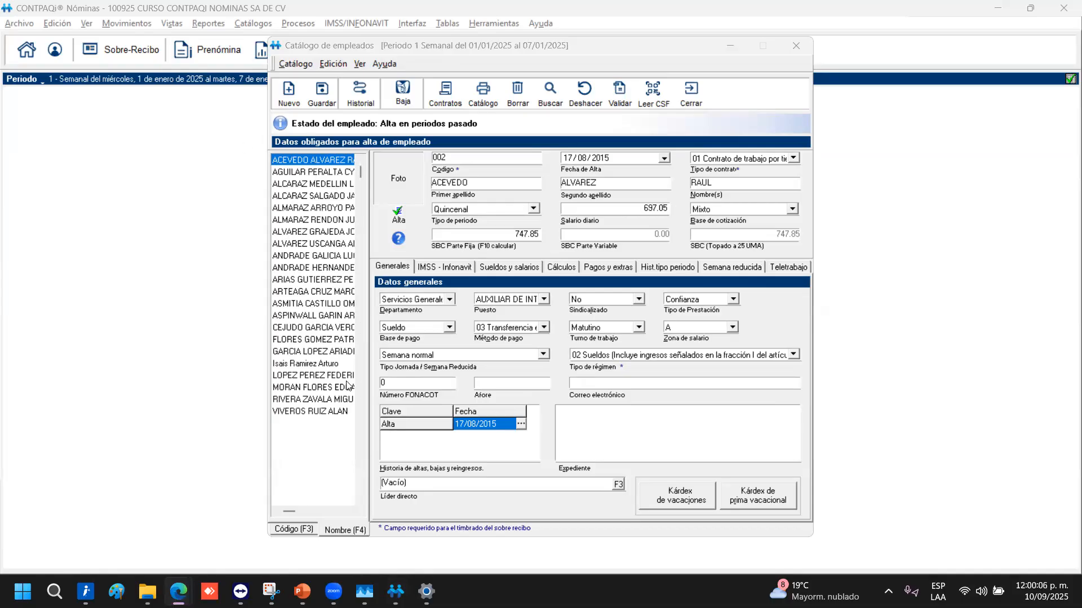
{"action": "left_click", "coordinate": [451, 91]}
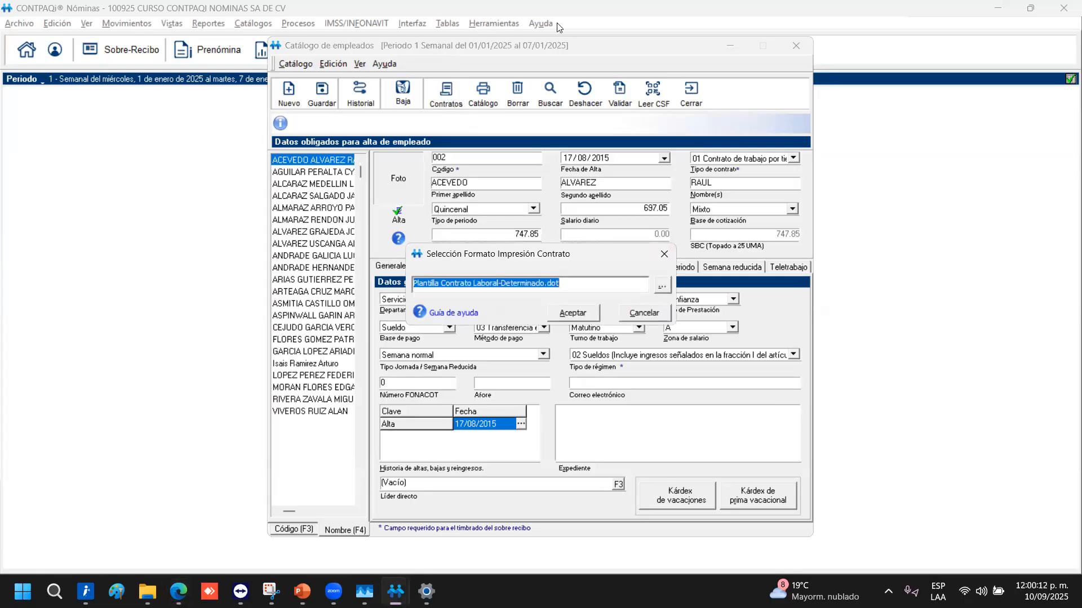
{"action": "left_click", "coordinate": [662, 288]}
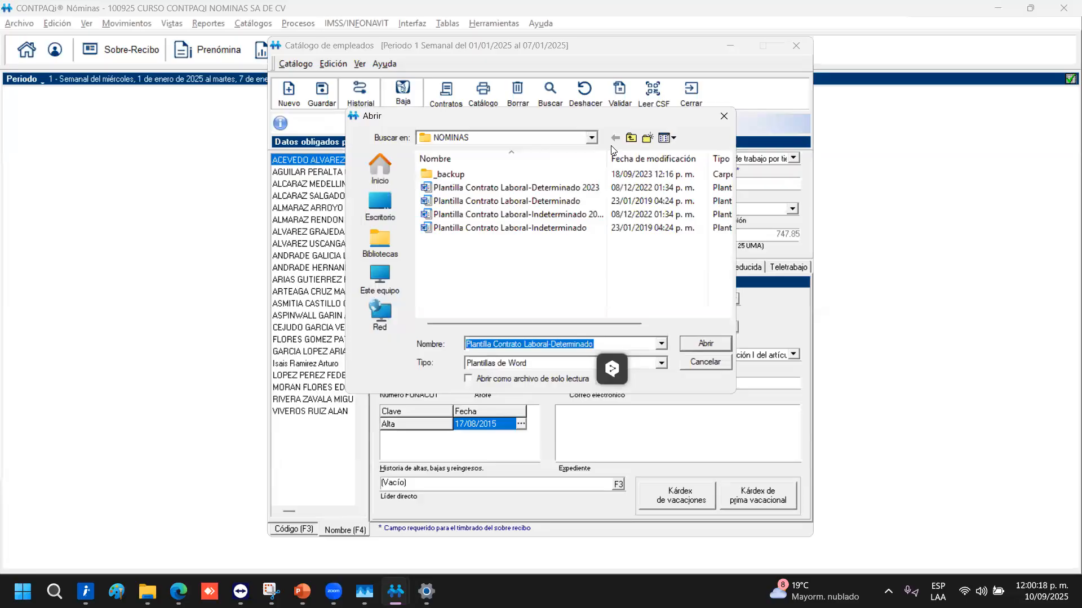
{"action": "left_click_drag", "start_coordinate": [611, 145], "coordinate": [674, 160]}
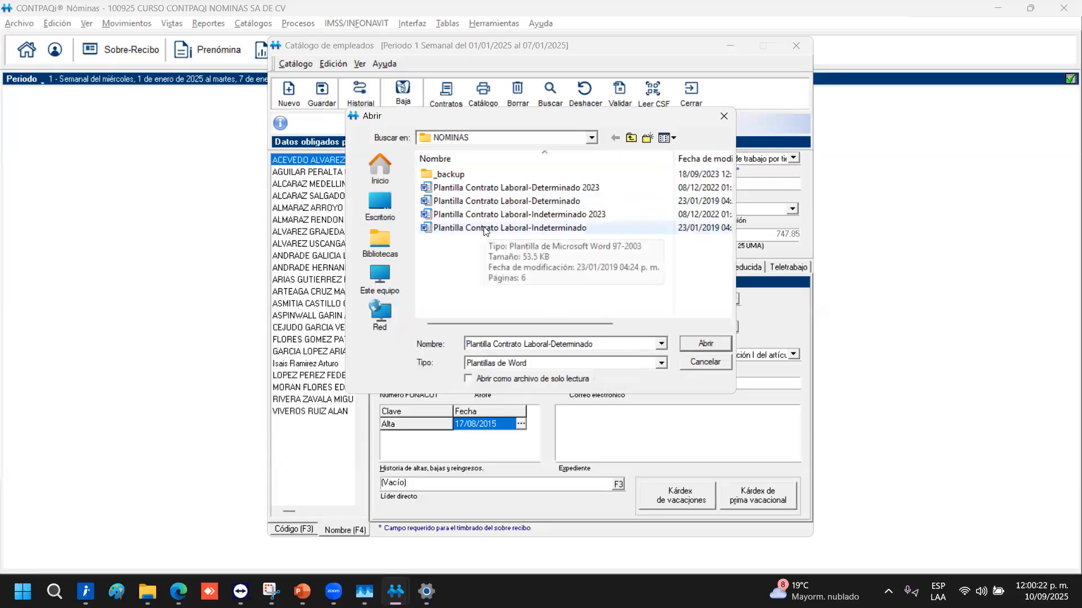
{"action": "left_click", "coordinate": [724, 116]}
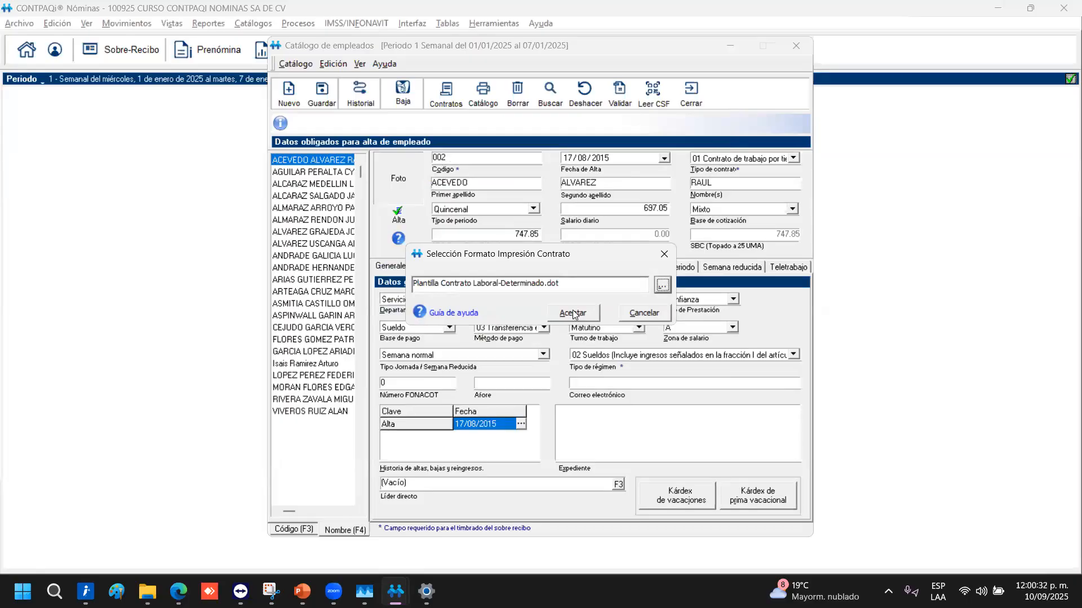
{"action": "left_click", "coordinate": [573, 312]}
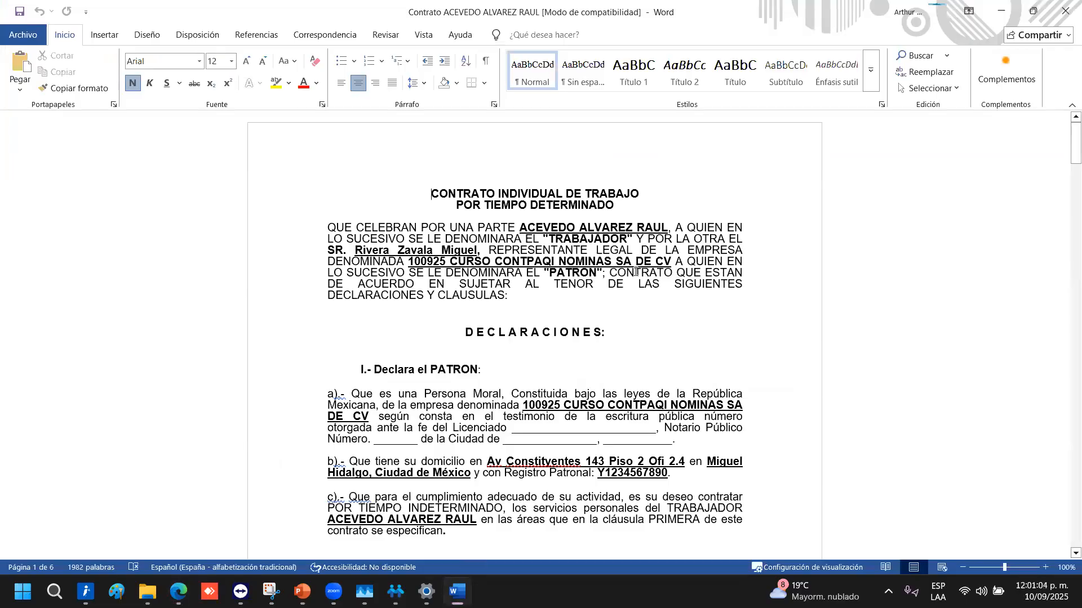
Check the contract title, employee name, legal representative and company name 100925 CURSO CONTPAQI NOMINAS SA DE CV
{"action": "left_click_drag", "start_coordinate": [431, 194], "coordinate": [554, 214]}
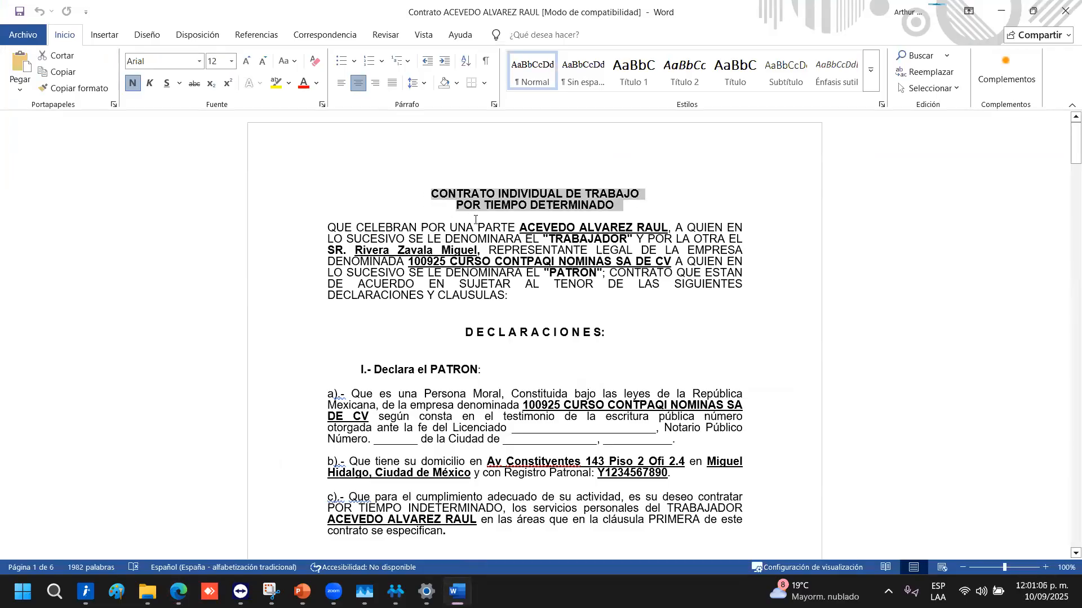
{"action": "left_click", "coordinate": [541, 217]}
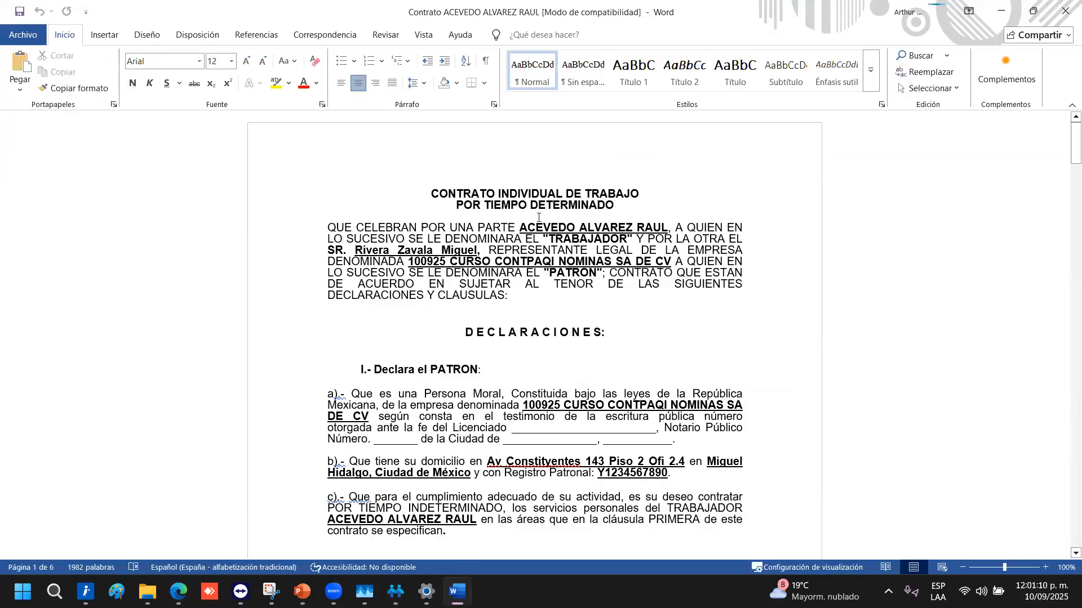
{"action": "left_click_drag", "start_coordinate": [519, 229], "coordinate": [700, 232]}
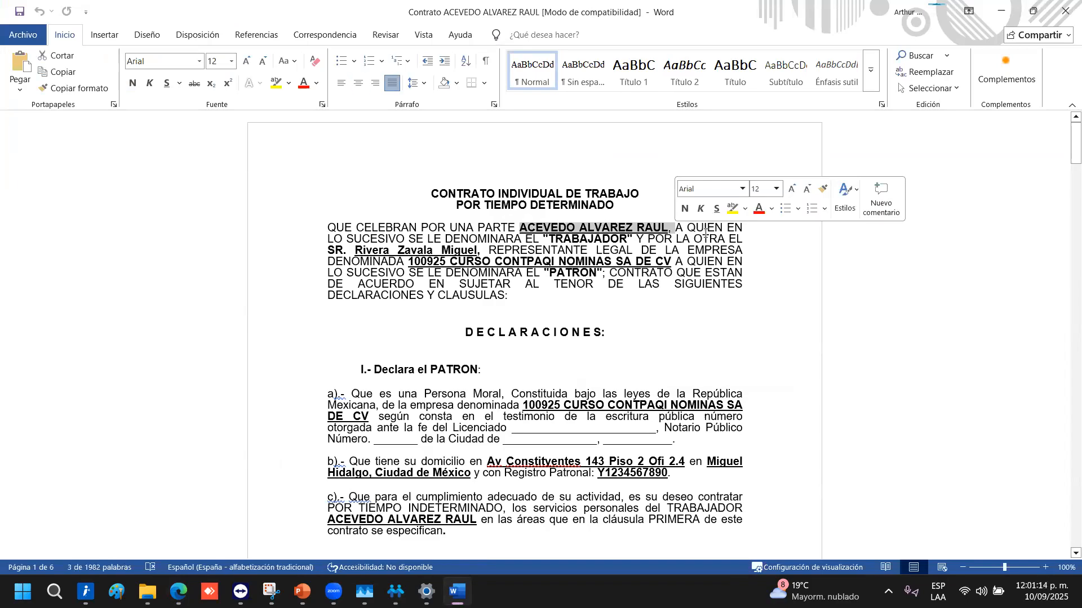
{"action": "key", "text": "XF86AudioRaiseVolume"}
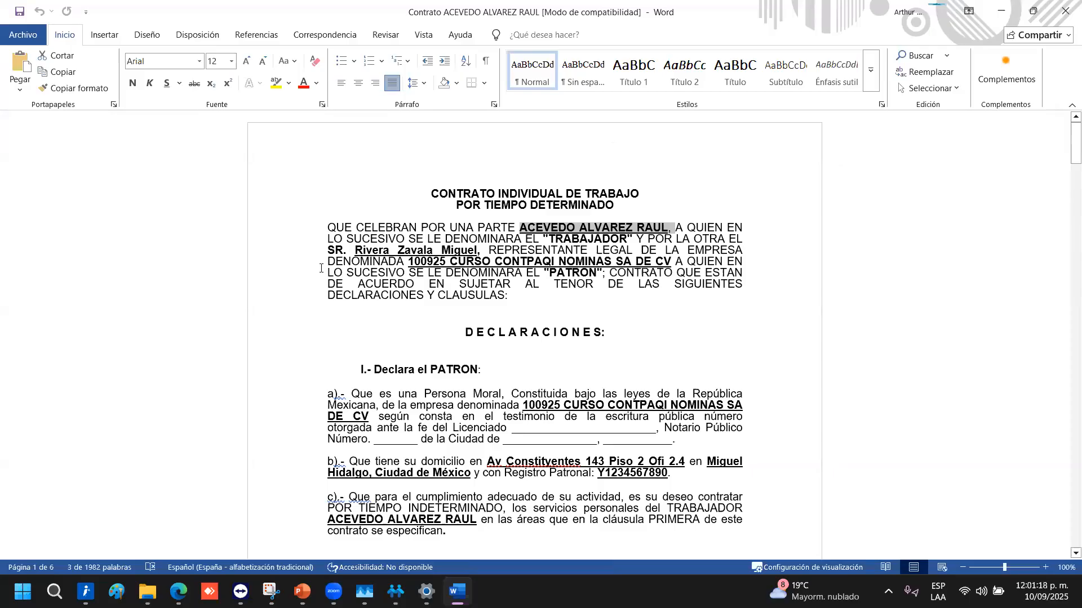
{"action": "left_click", "coordinate": [468, 250]}
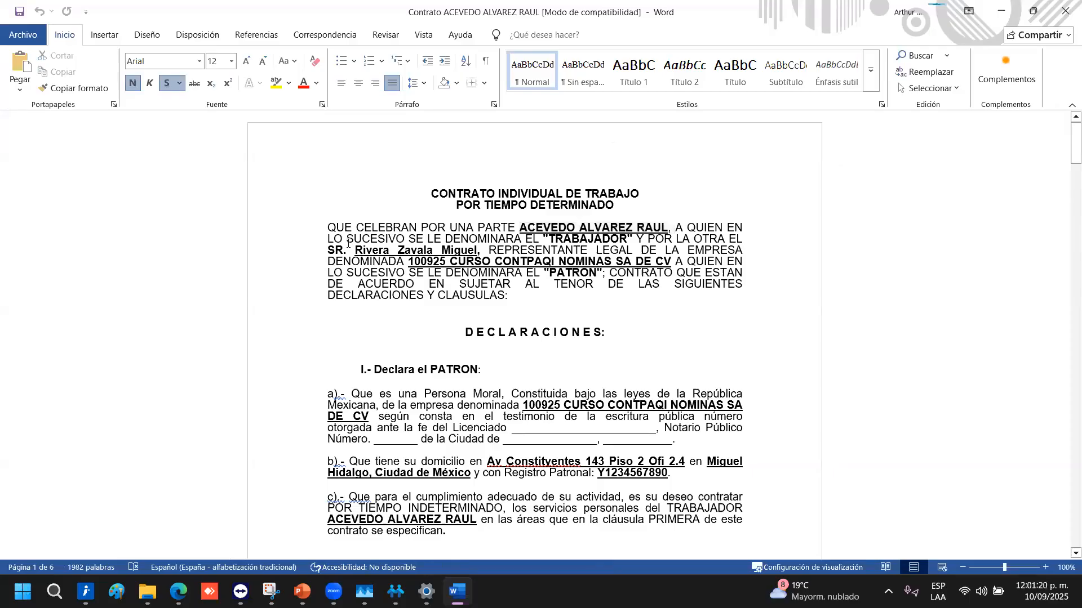
{"action": "left_click_drag", "start_coordinate": [482, 252], "coordinate": [360, 251]}
{"action": "left_click", "coordinate": [532, 252]}
{"action": "left_click_drag", "start_coordinate": [672, 262], "coordinate": [409, 262]}
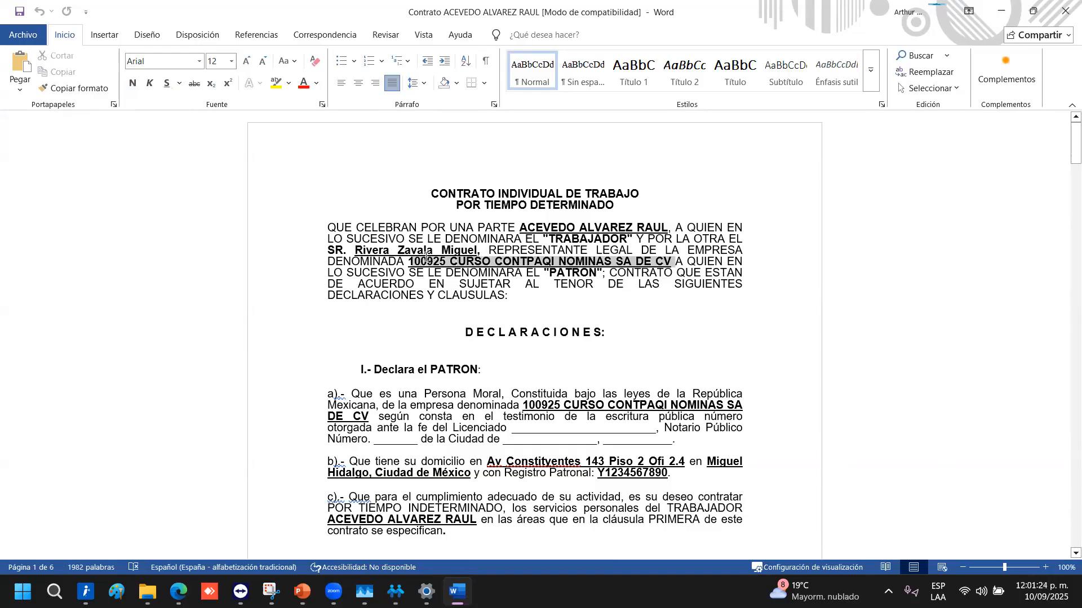
Check the employer's address in clause b) and the details in clause c)
{"action": "scroll", "coordinate": [537, 409], "scroll_direction": "down", "scroll_amount": 2}
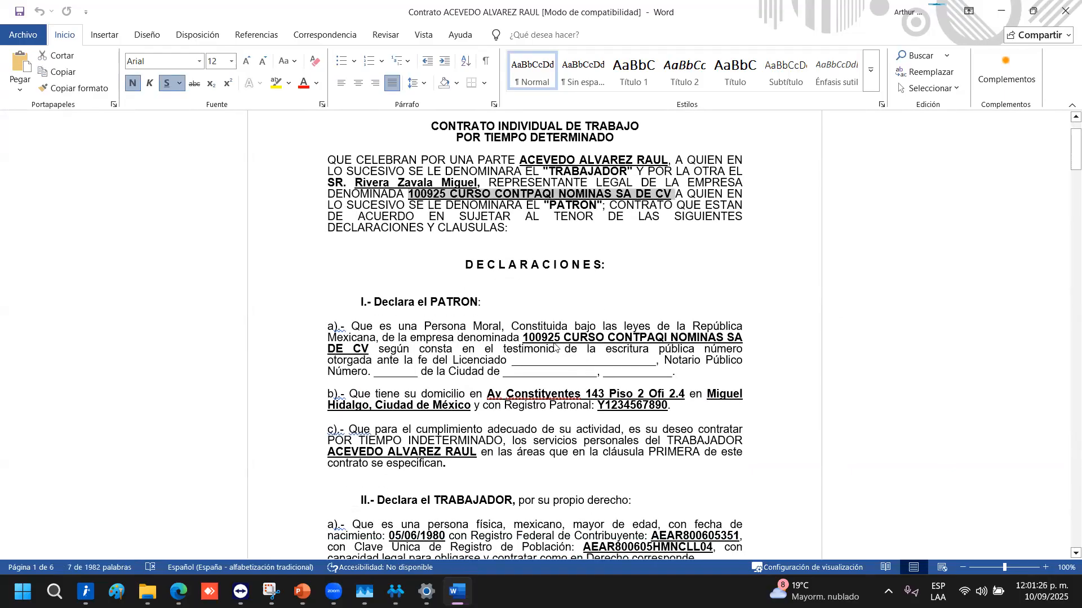
{"action": "left_click_drag", "start_coordinate": [519, 343], "coordinate": [758, 351]}
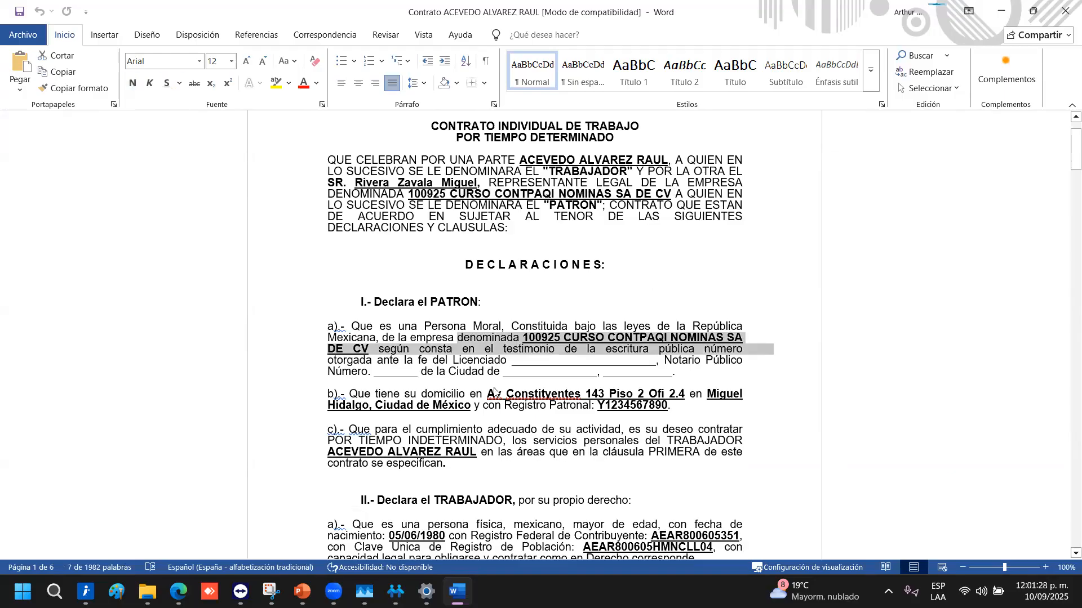
{"action": "left_click_drag", "start_coordinate": [488, 394], "coordinate": [721, 407]}
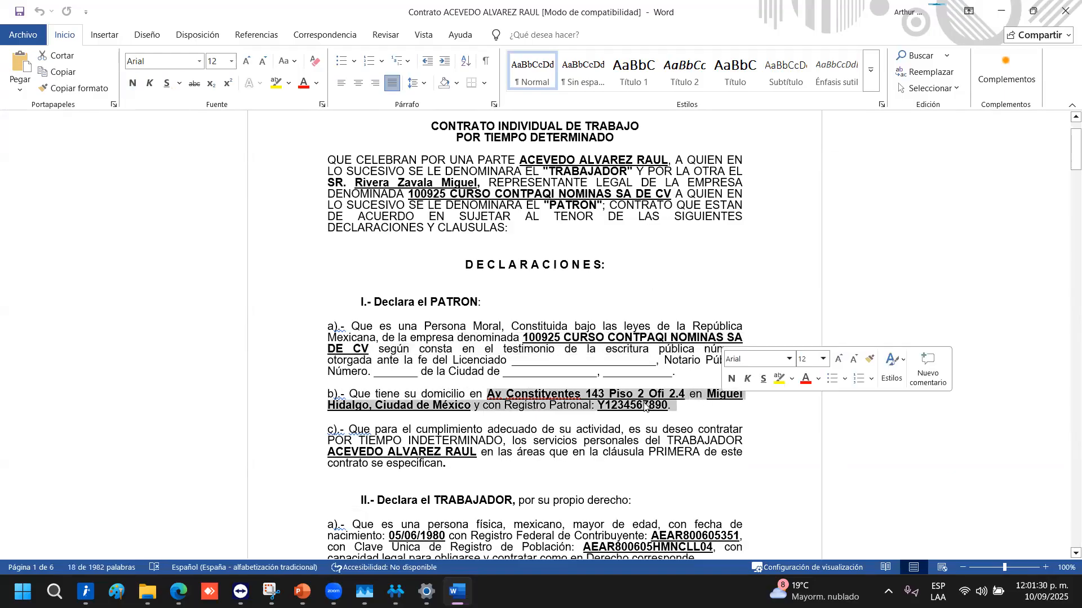
{"action": "left_click", "coordinate": [622, 407]}
{"action": "scroll", "coordinate": [462, 366], "scroll_direction": "down", "scroll_amount": 3}
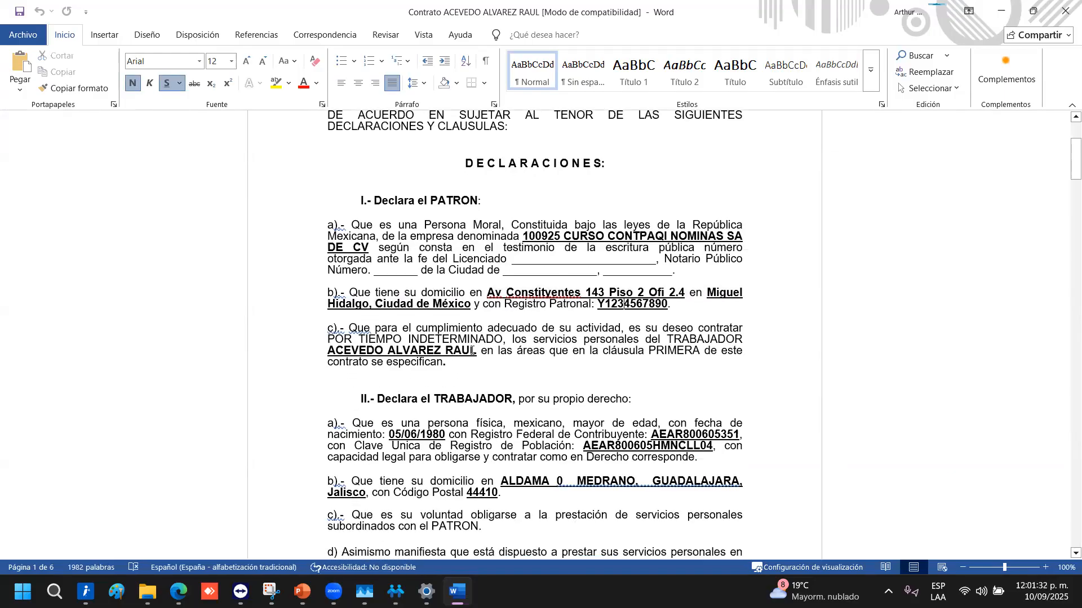
{"action": "left_click_drag", "start_coordinate": [359, 339], "coordinate": [476, 350]}
{"action": "scroll", "coordinate": [692, 333], "scroll_direction": "down", "scroll_amount": 3}
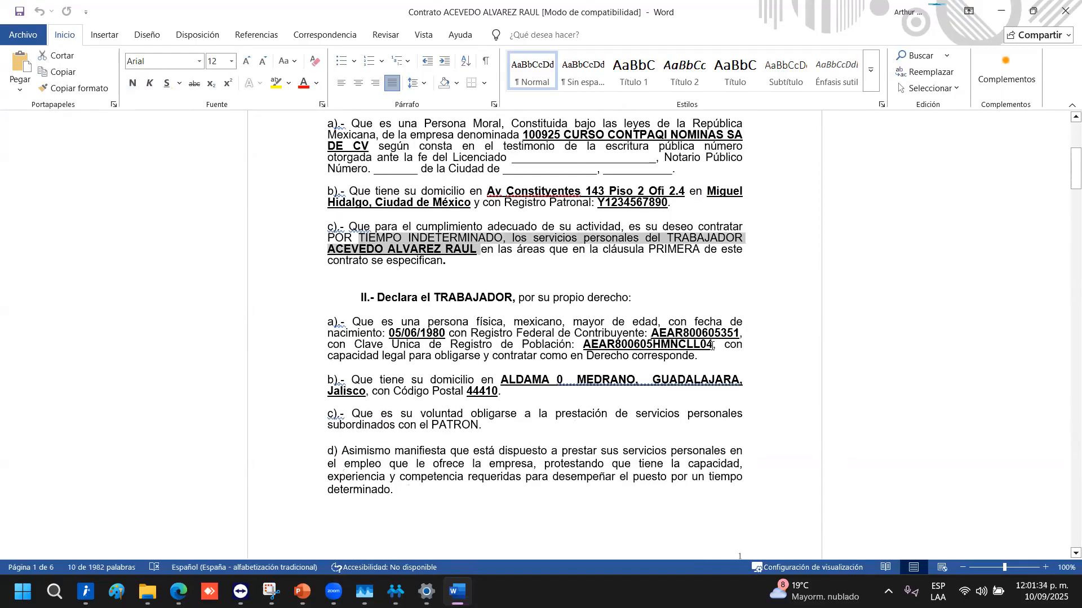
{"action": "left_click", "coordinate": [690, 334]}
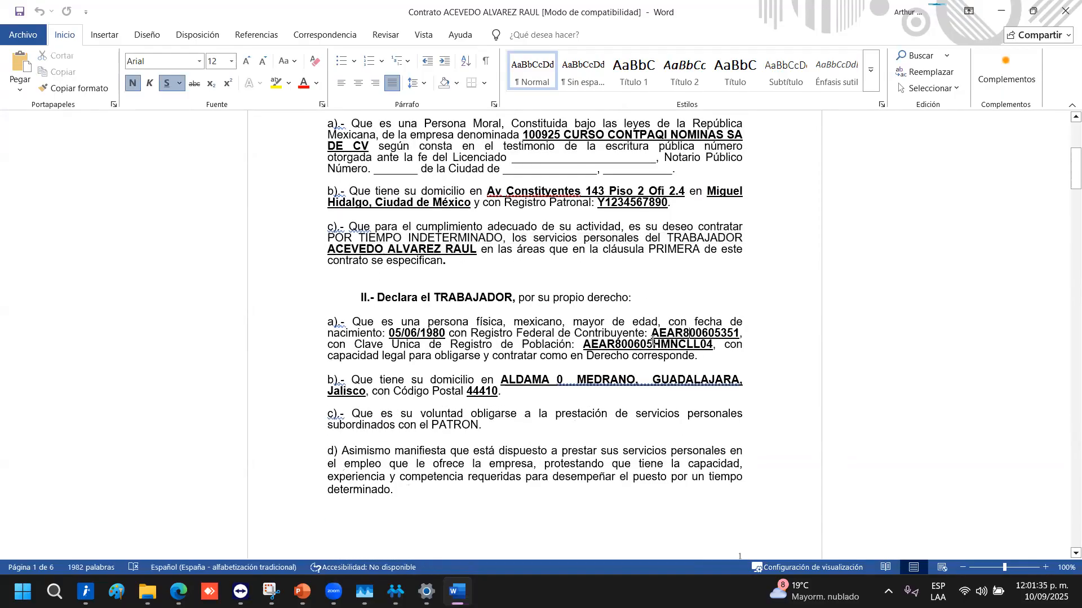
Scroll through the remaining contract pages and close the Word document
{"action": "scroll", "coordinate": [588, 380], "scroll_direction": "down", "scroll_amount": 20}
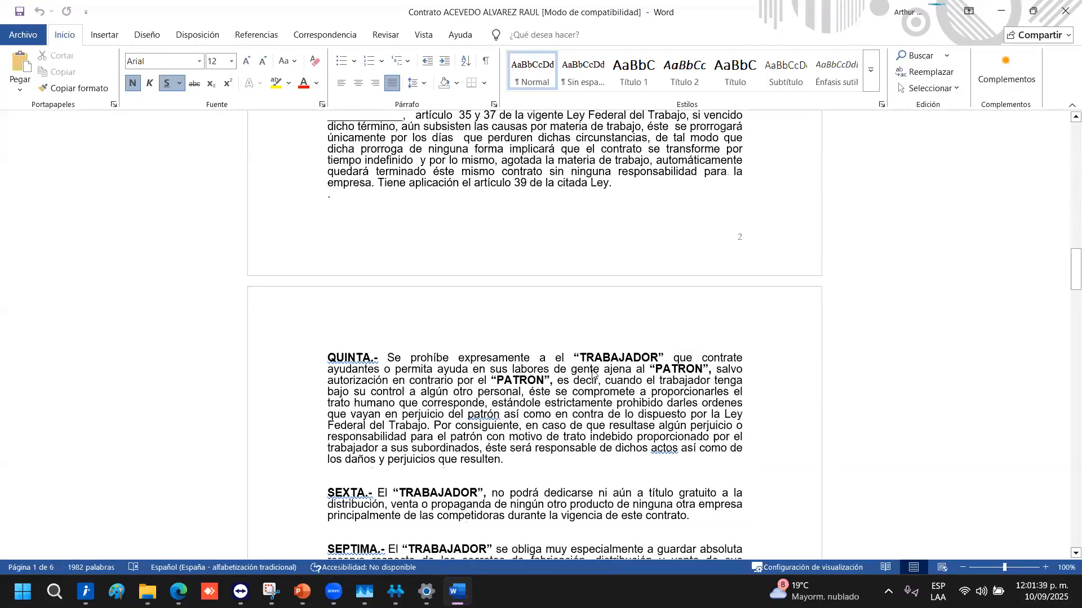
{"action": "scroll", "coordinate": [590, 381], "scroll_direction": "down", "scroll_amount": 20}
{"action": "scroll", "coordinate": [611, 351], "scroll_direction": "down", "scroll_amount": 10}
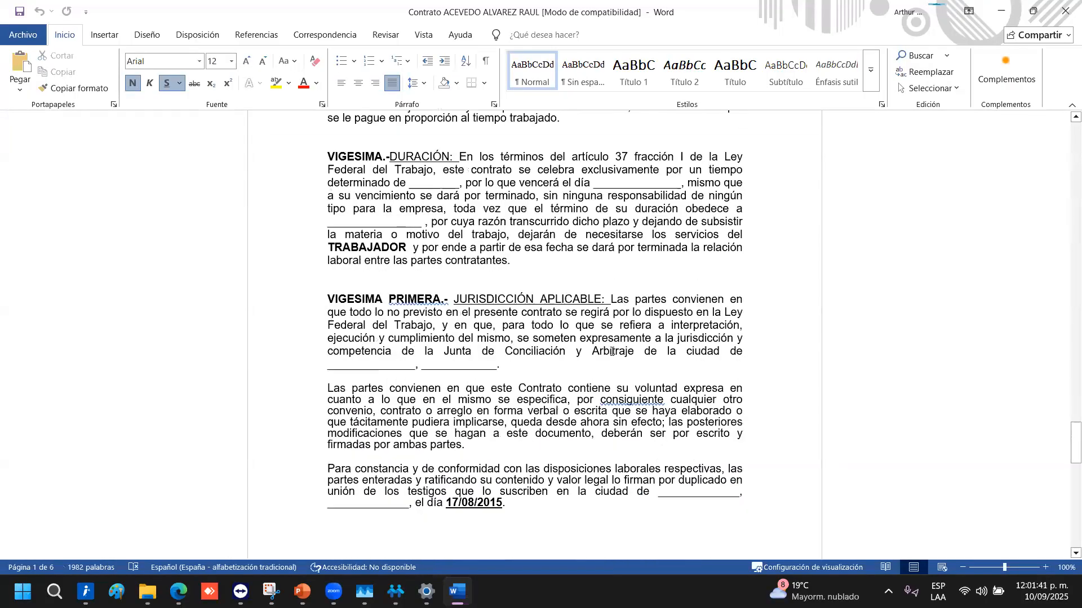
{"action": "scroll", "coordinate": [610, 362], "scroll_direction": "down", "scroll_amount": 10}
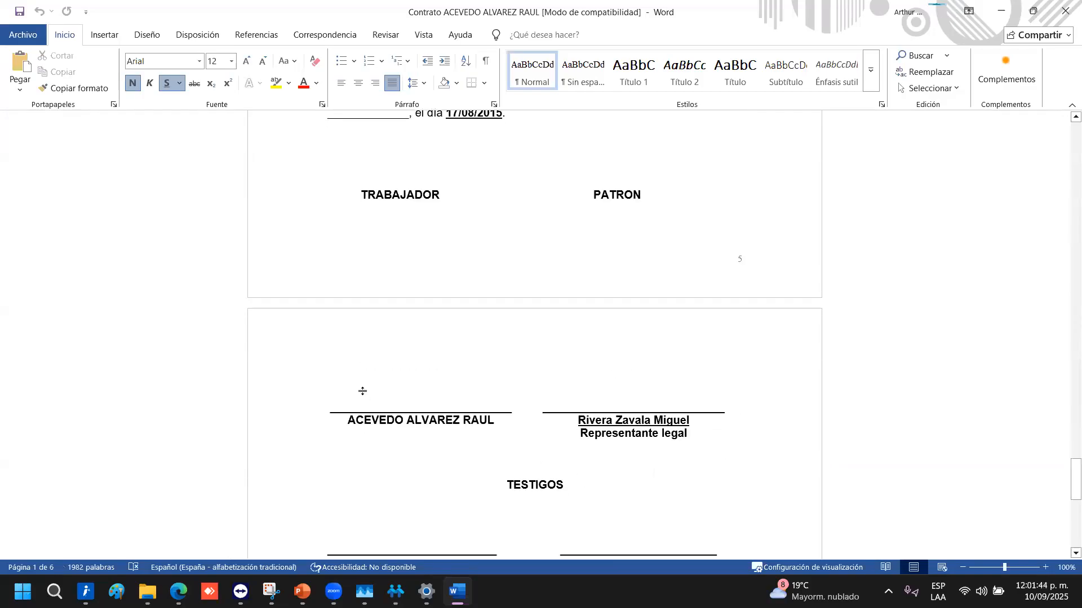
{"action": "scroll", "coordinate": [592, 439], "scroll_direction": "up", "scroll_amount": 1}
{"action": "scroll", "coordinate": [592, 441], "scroll_direction": "up", "scroll_amount": 20}
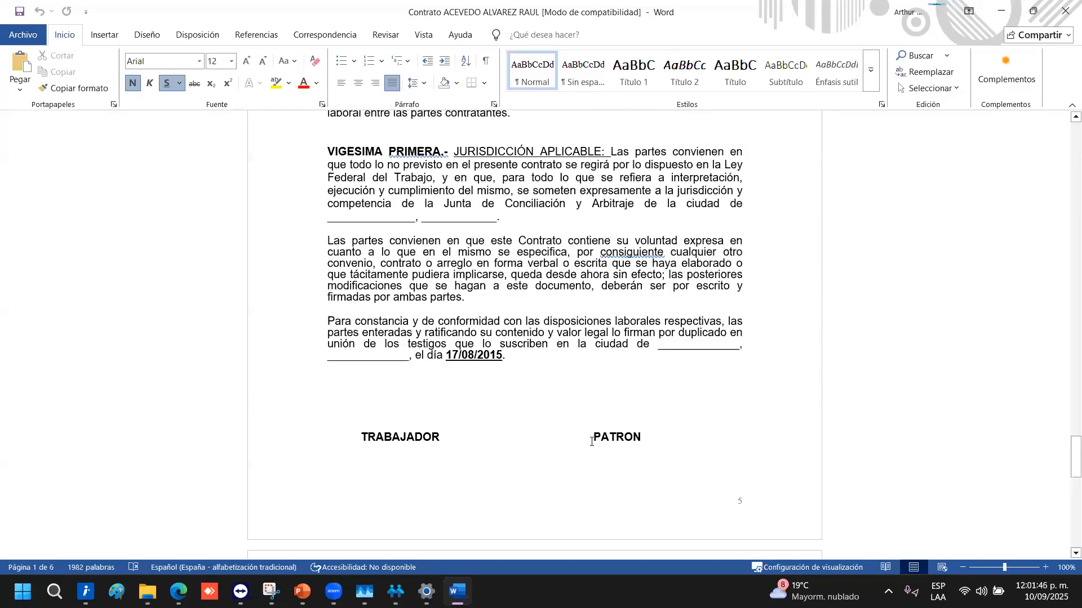
{"action": "scroll", "coordinate": [587, 444], "scroll_direction": "up", "scroll_amount": 20}
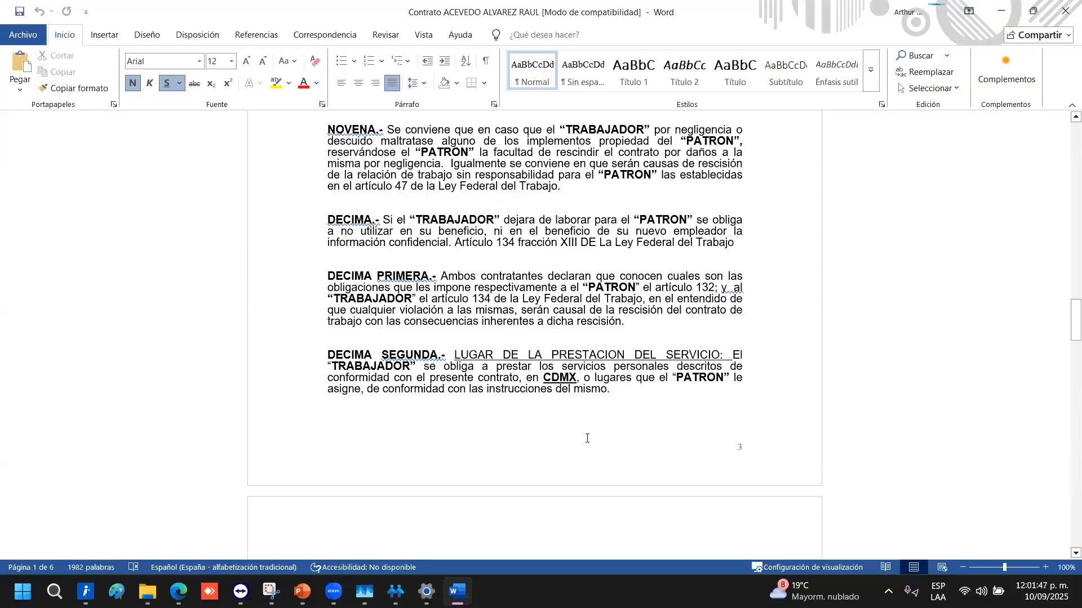
{"action": "scroll", "coordinate": [576, 428], "scroll_direction": "up", "scroll_amount": 12}
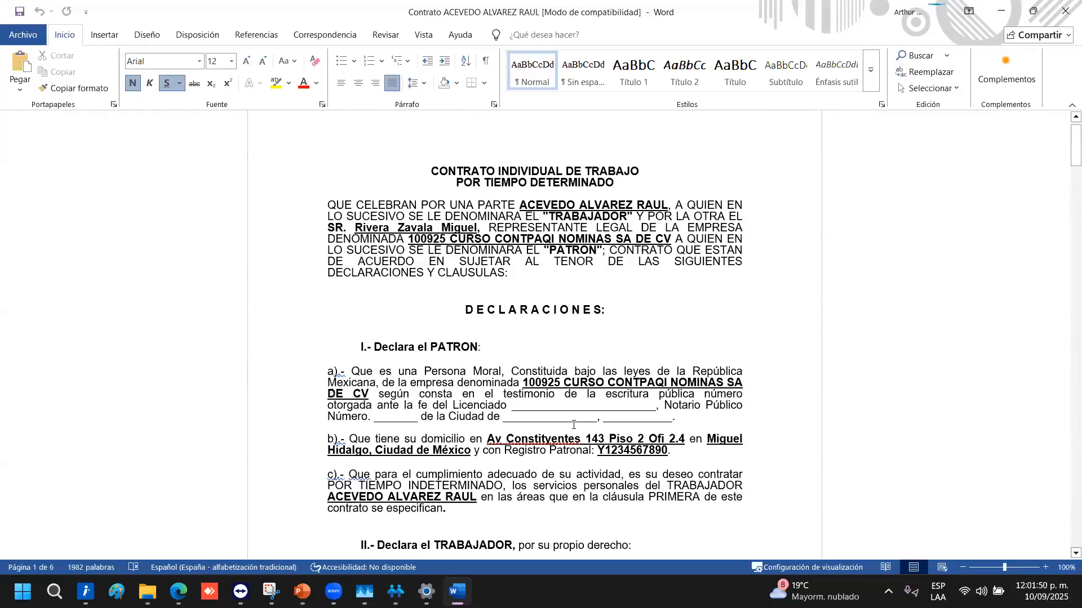
{"action": "left_click", "coordinate": [1063, 7]}
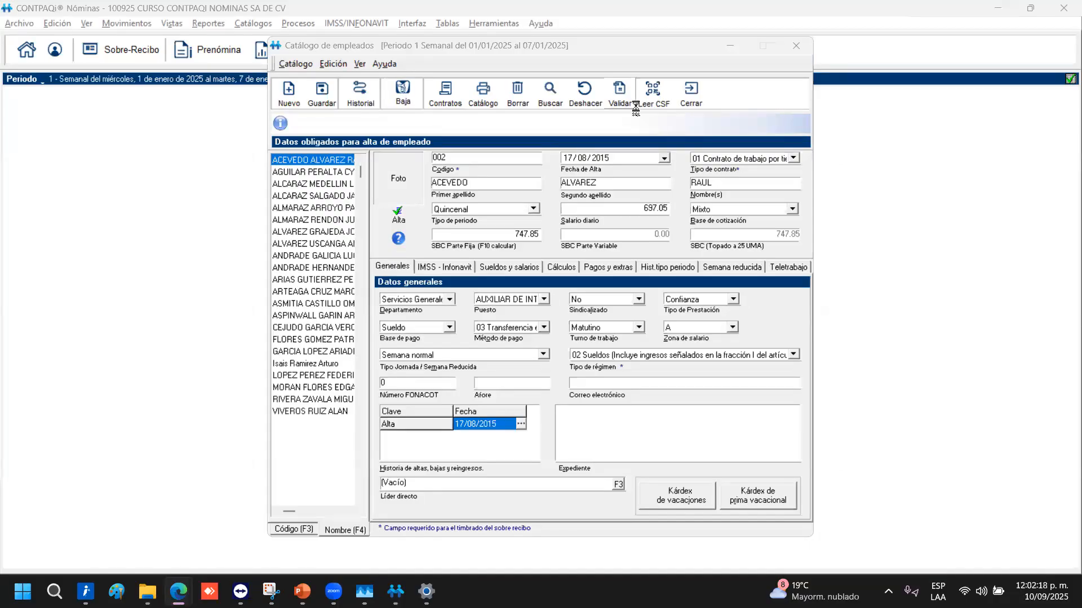
Open Validación de RFC de Empleados vs SAT from the catalogue's Validar button, listing 22 employees
{"action": "left_click", "coordinate": [634, 106]}
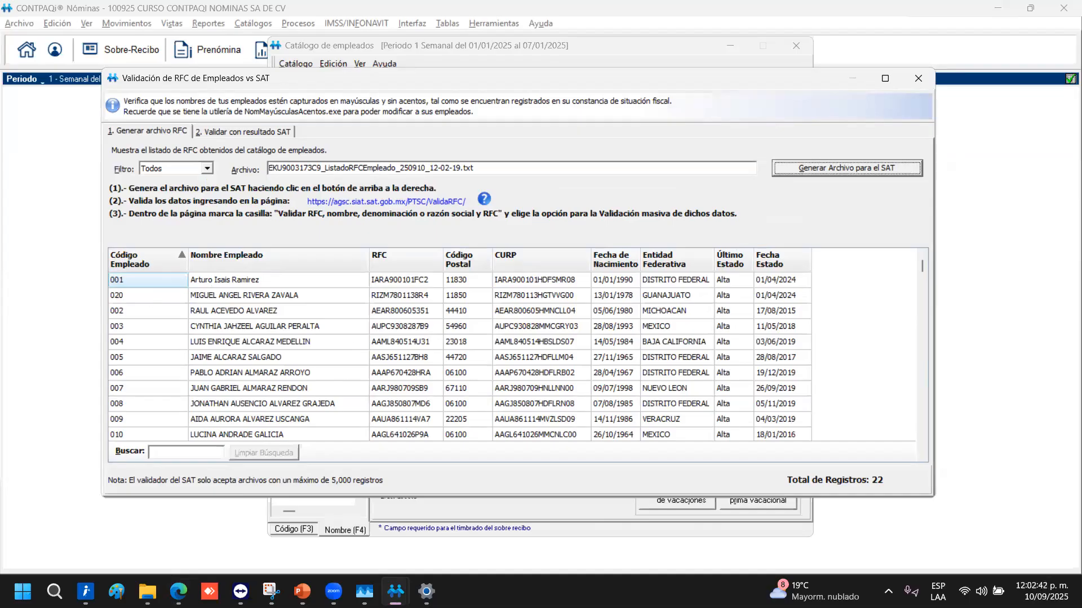
Open the SAT online RFC validation link and look at both validation modes
{"action": "left_click", "coordinate": [385, 202]}
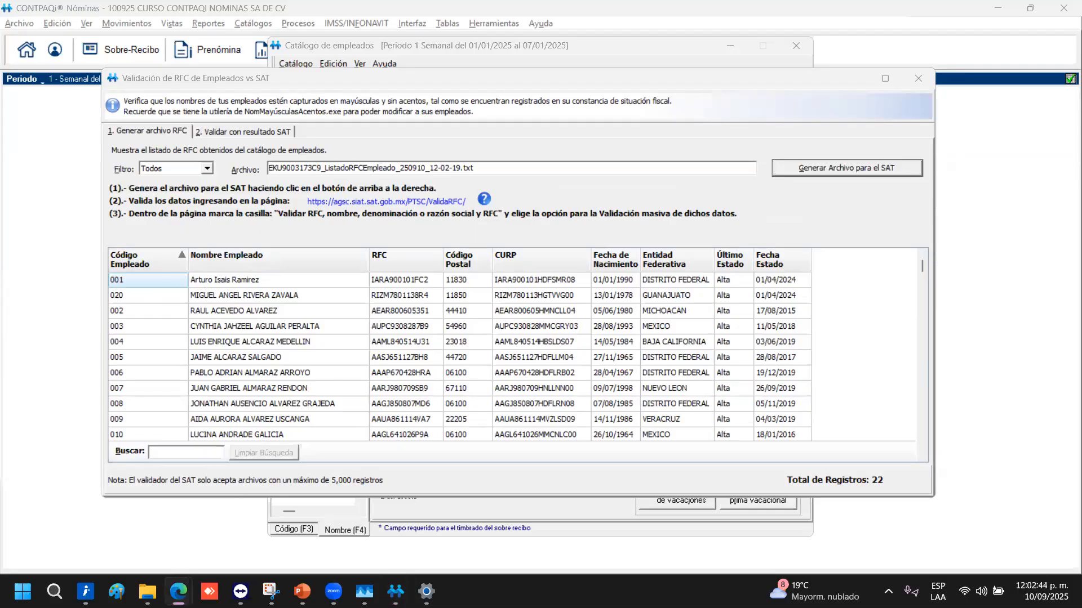
{"action": "left_click", "coordinate": [236, 131]}
{"action": "left_click", "coordinate": [157, 132]}
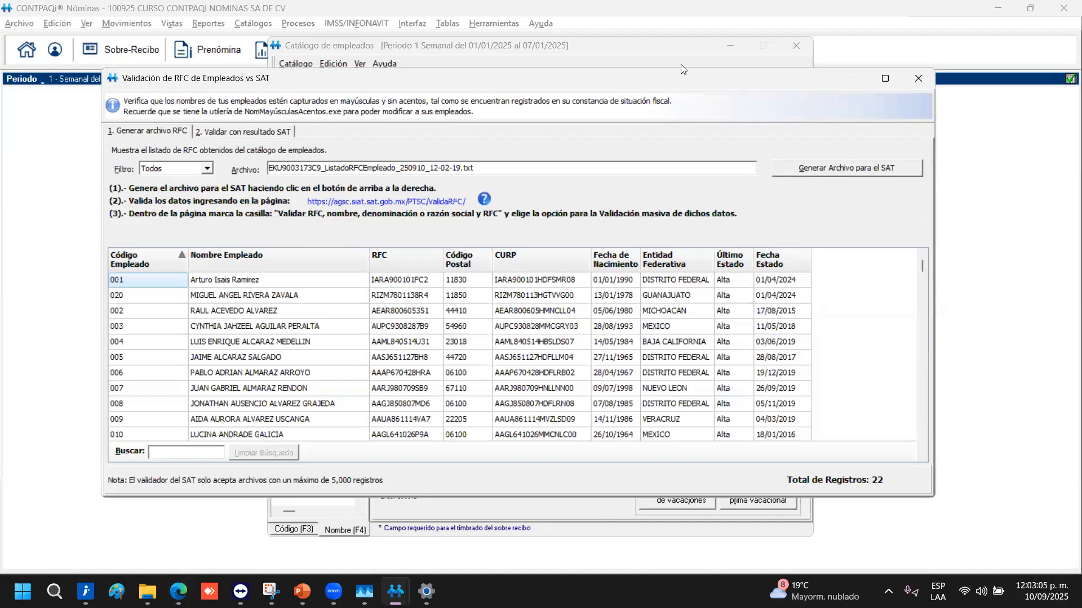
Close the RFC validation window and employee catalogue, returning to the Tipo de acumulado slide
{"action": "left_click", "coordinate": [904, 78]}
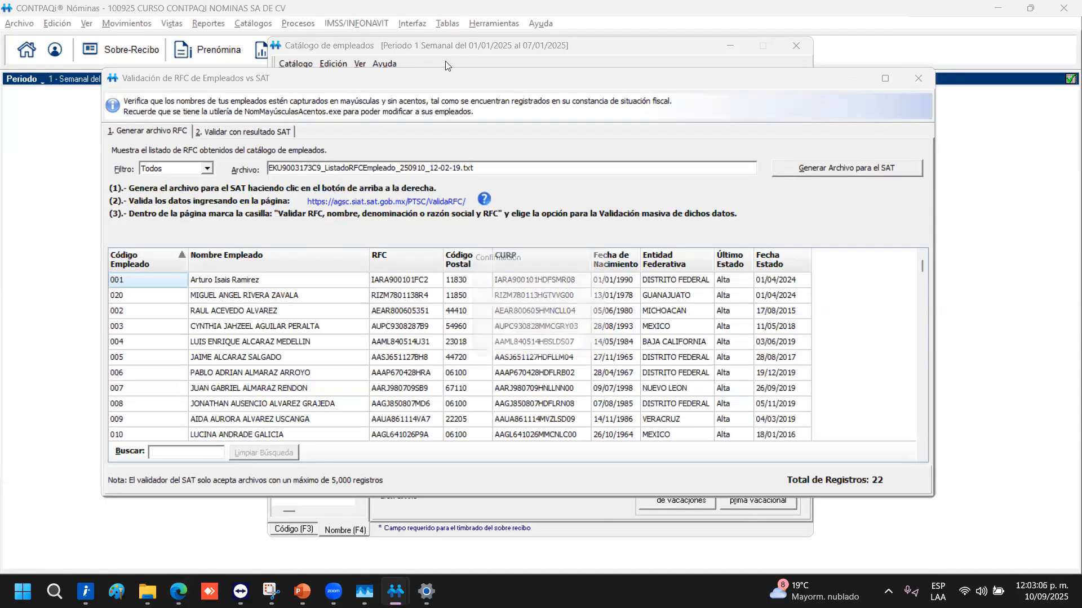
{"action": "left_click", "coordinate": [510, 346]}
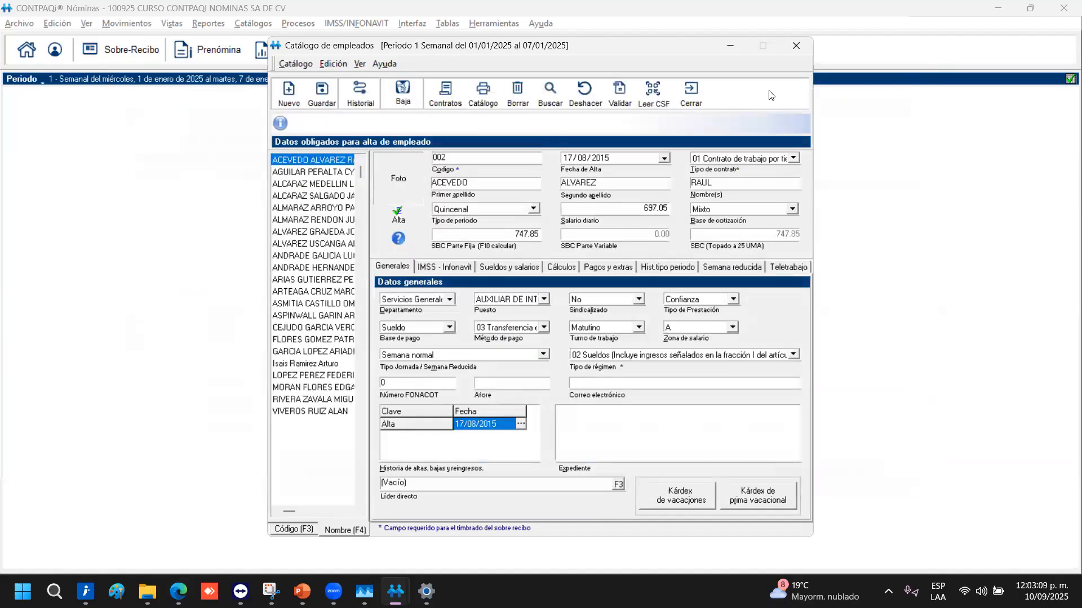
{"action": "left_click", "coordinate": [697, 96]}
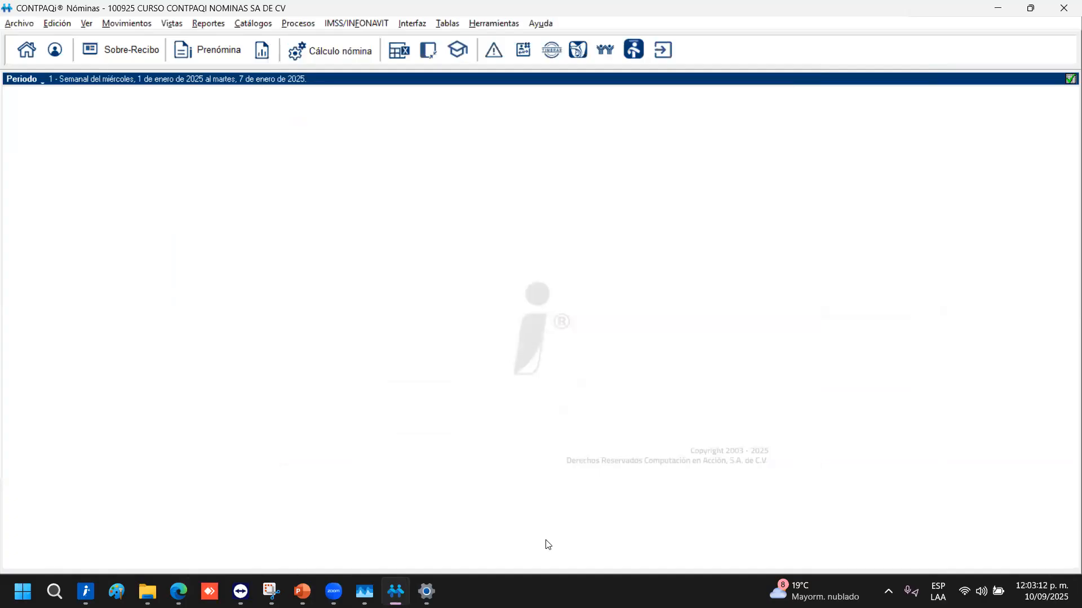
{"action": "key", "text": "alt+Tab"}
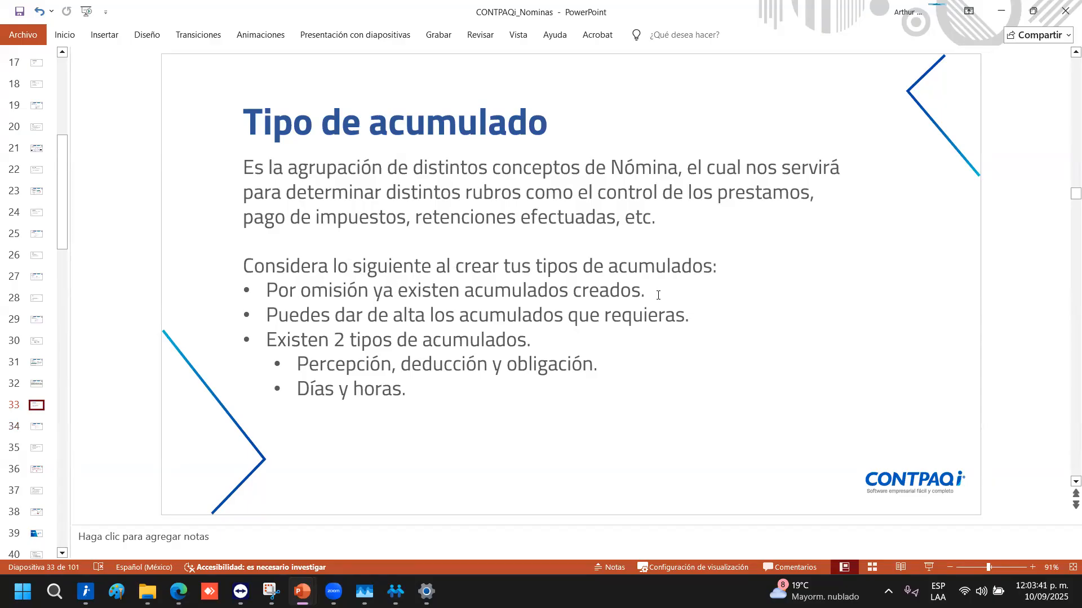
Highlight slide 33's bullets: default accumulations, creating needed ones, and the two types, Percepción deducción y obligación and Días y horas
{"action": "left_click_drag", "start_coordinate": [658, 296], "coordinate": [252, 295]}
{"action": "left_click", "coordinate": [367, 316]}
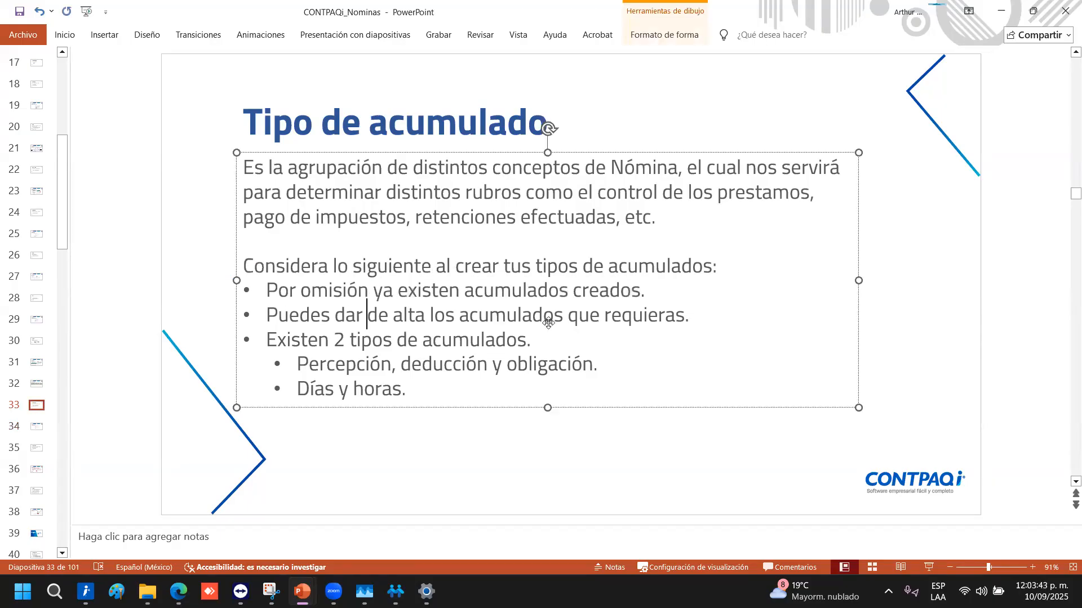
{"action": "left_click_drag", "start_coordinate": [699, 315], "coordinate": [266, 315]}
{"action": "left_click_drag", "start_coordinate": [542, 338], "coordinate": [266, 341]}
{"action": "left_click_drag", "start_coordinate": [642, 371], "coordinate": [304, 366]}
{"action": "left_click", "coordinate": [415, 379]}
Advance the presentation to slide 34, 'Ejercicio'
{"action": "left_click", "coordinate": [617, 118]}
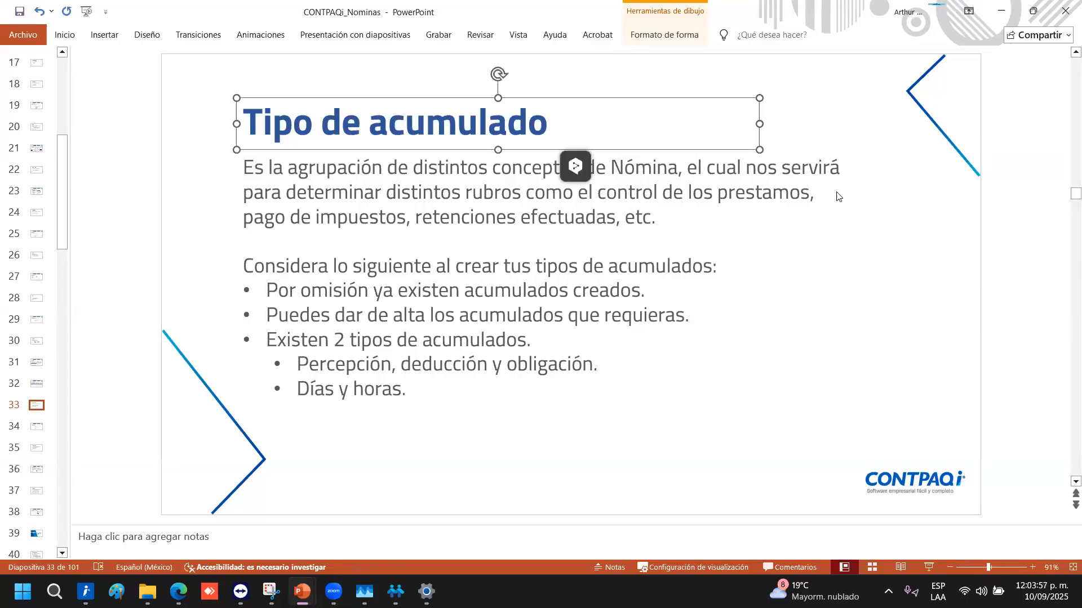
{"action": "key", "text": "alt+Tab"}
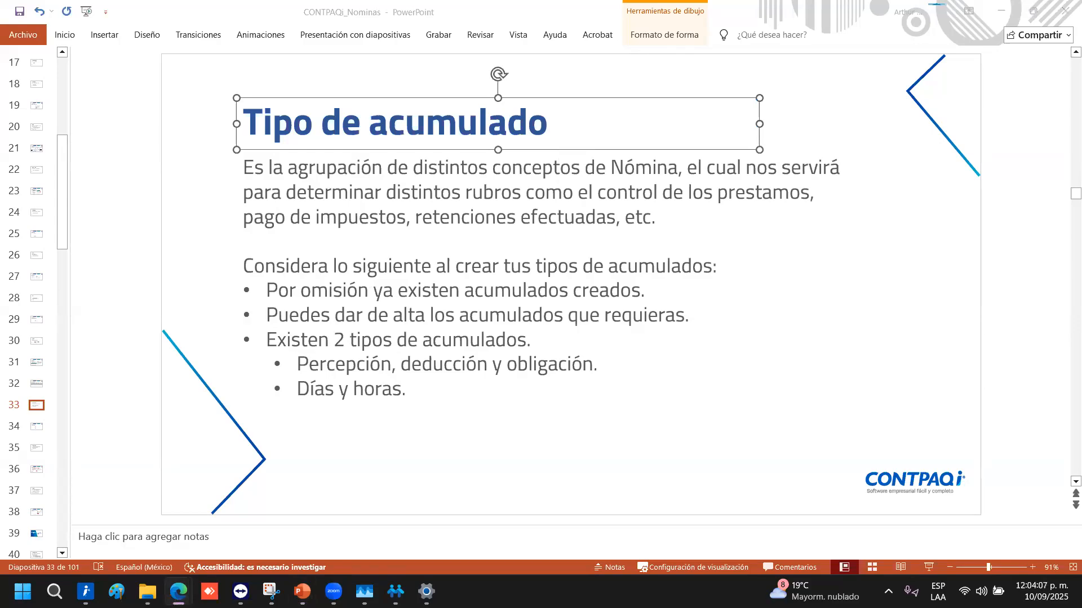
{"action": "key", "text": "alt+Tab"}
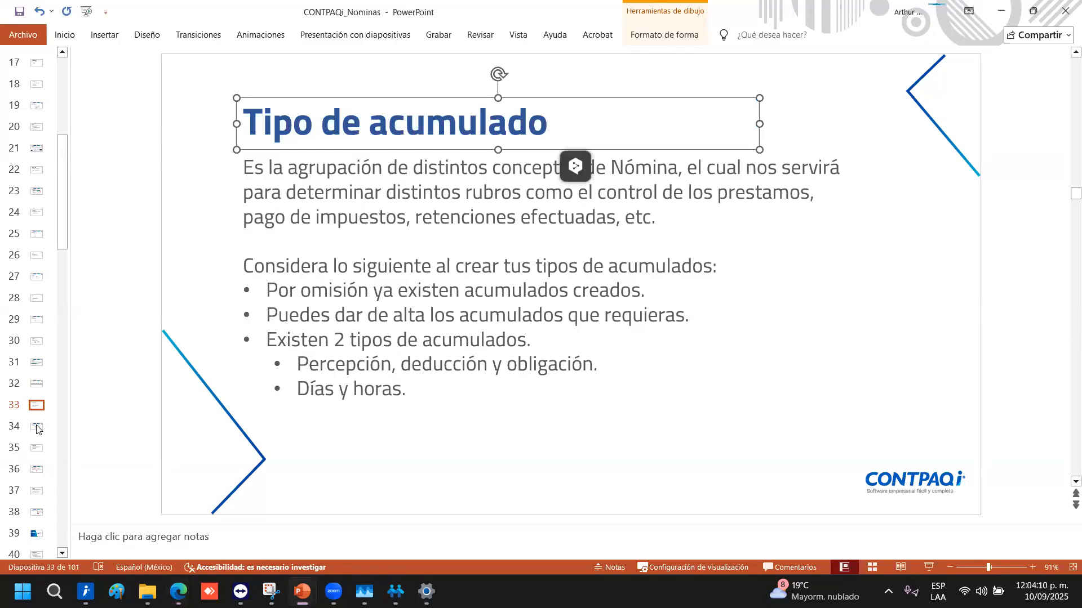
{"action": "key", "text": "Page_Down"}
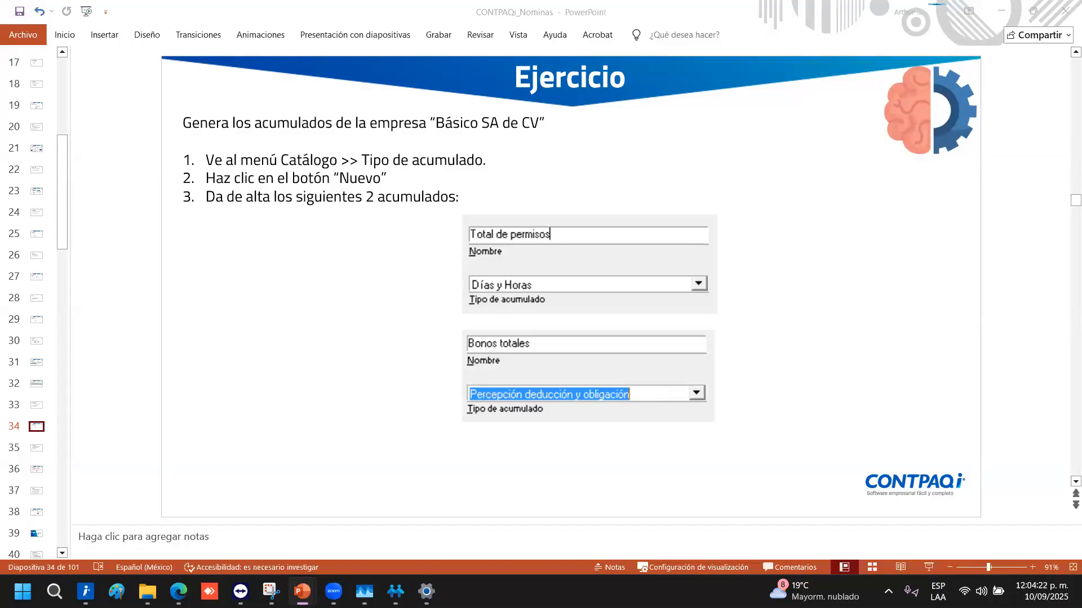
In CONTPAQi Nóminas, start a new record in the Catálogos > Tipo de acumulado catalog
{"action": "left_click", "coordinate": [395, 591]}
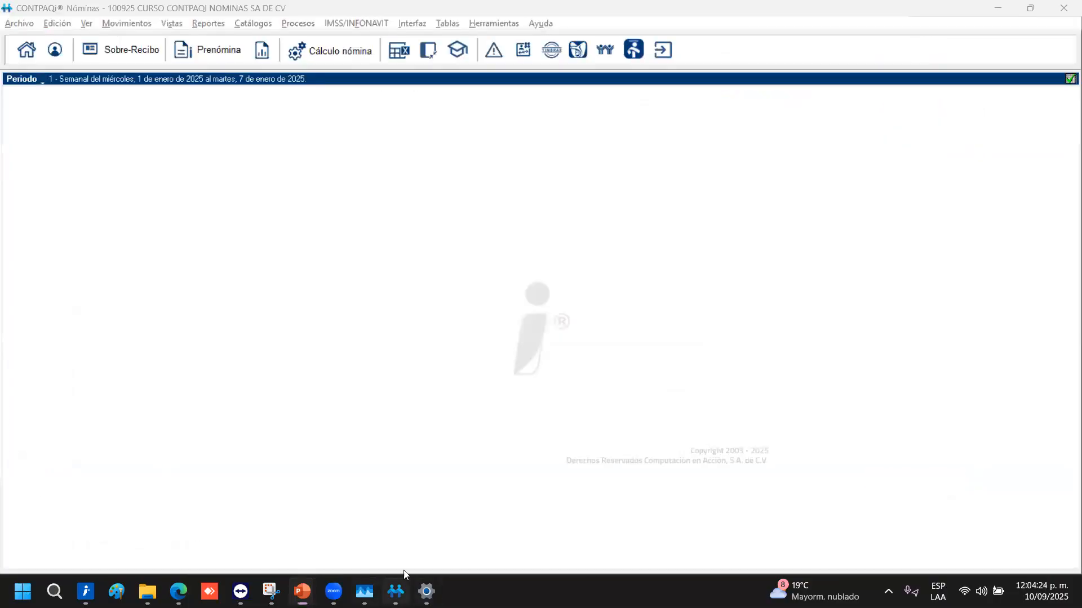
{"action": "left_click", "coordinate": [257, 27]}
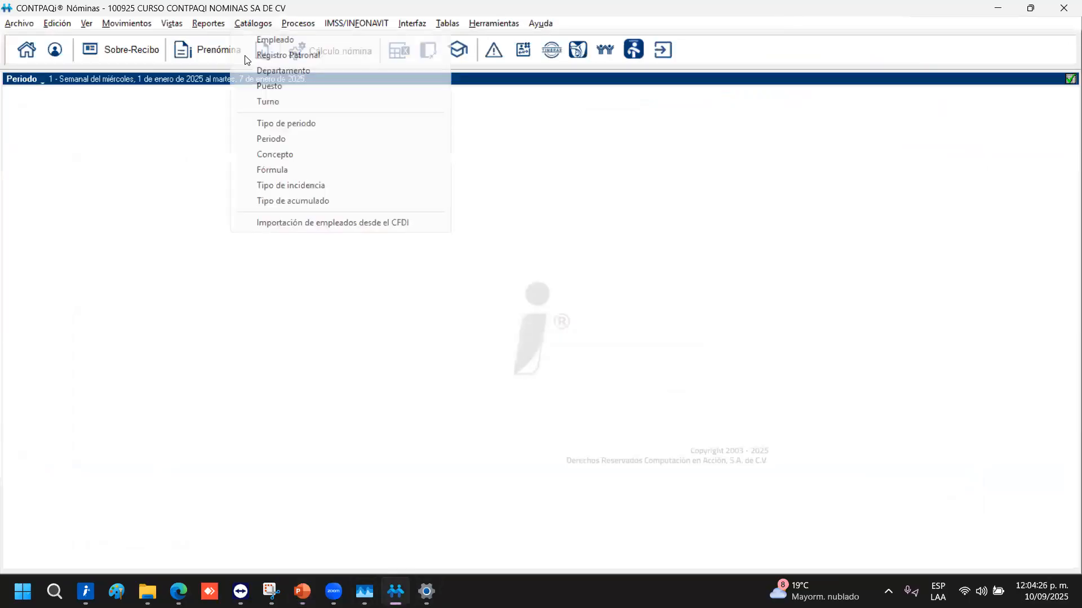
{"action": "left_click", "coordinate": [314, 206]}
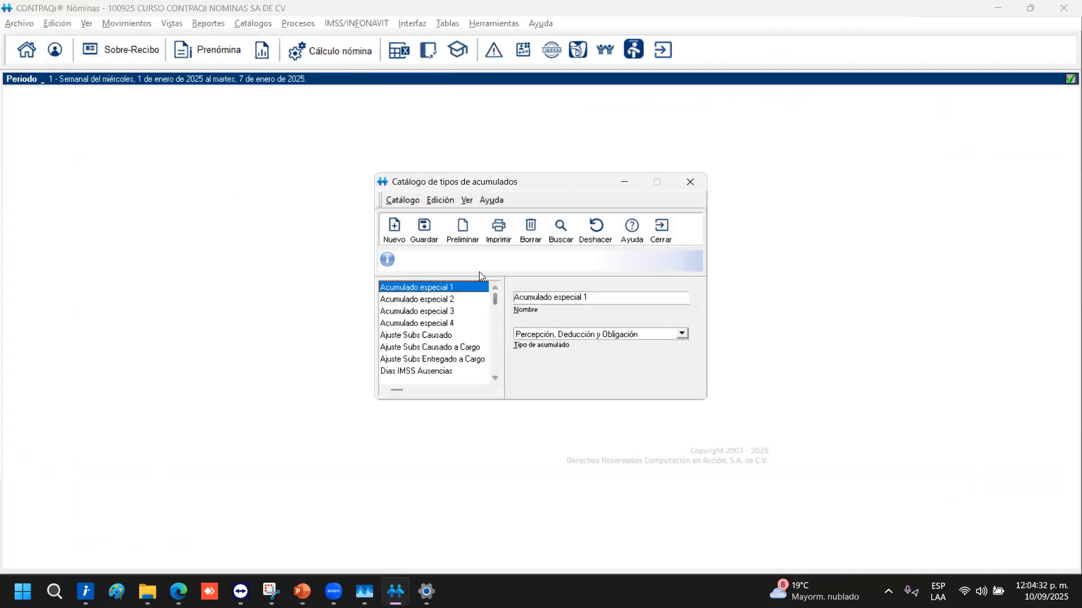
{"action": "left_click", "coordinate": [398, 230]}
Save accumulation type 'Total de permisos' as Percepción deducción y obligación and close the catalog
{"action": "type", "text": "Total de permisos"}
{"action": "key", "text": "Tab"}
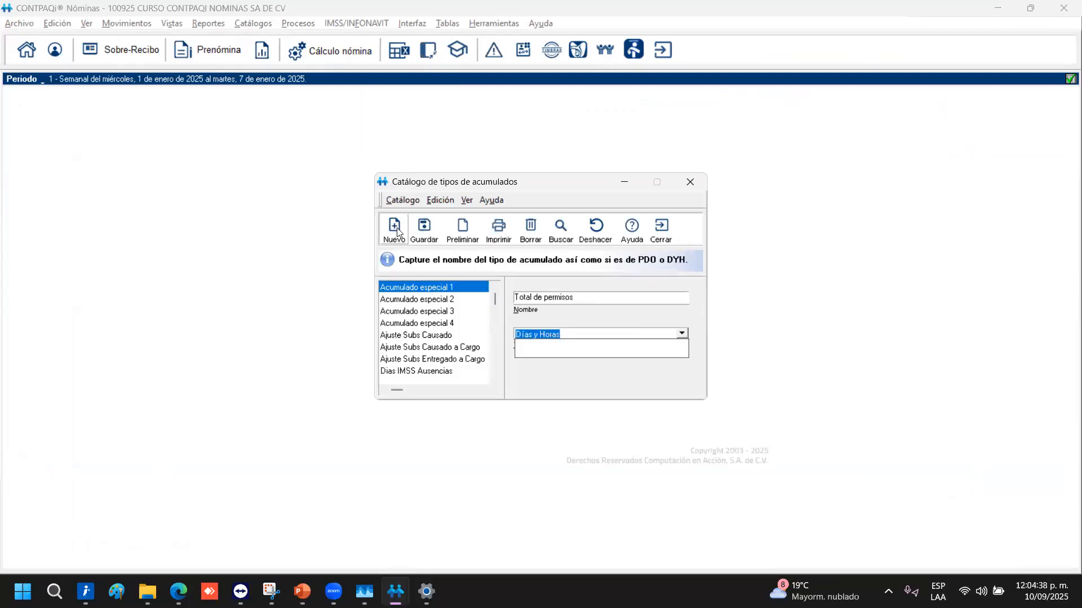
{"action": "left_click", "coordinate": [619, 353]}
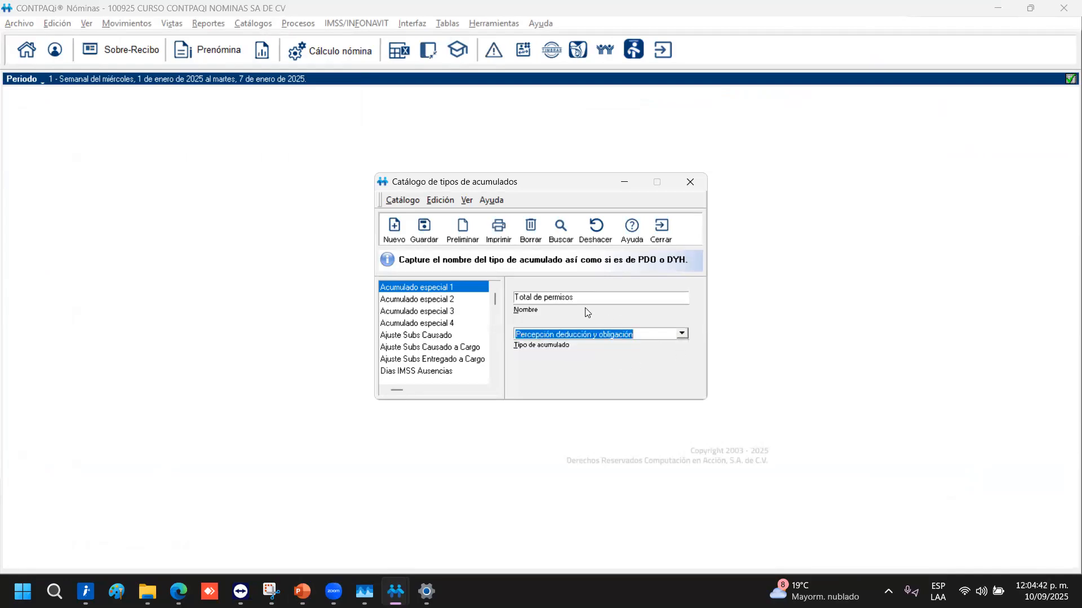
{"action": "left_click", "coordinate": [423, 229]}
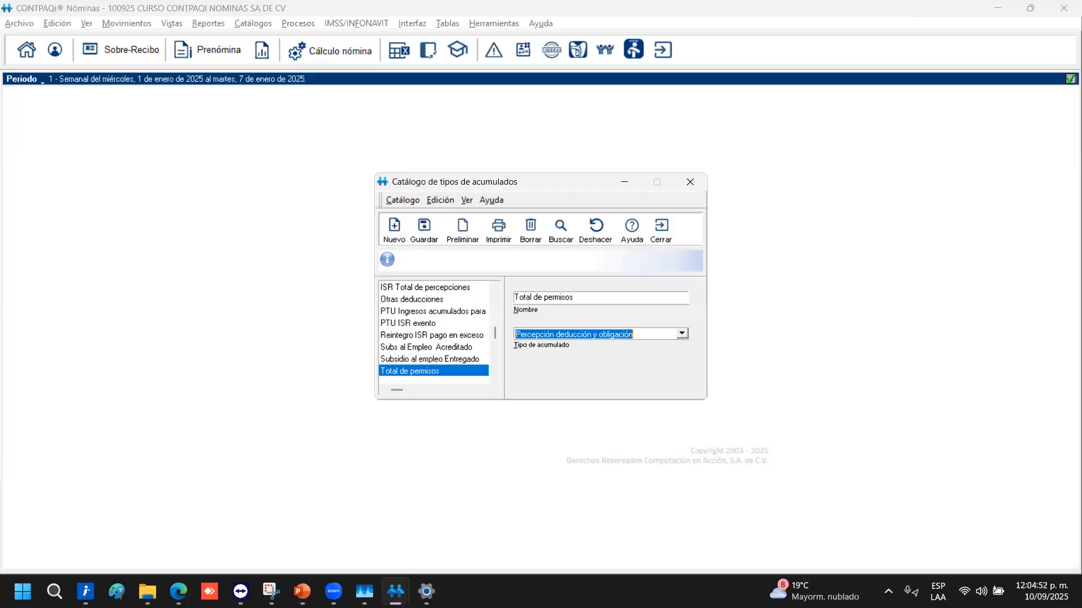
{"action": "left_click", "coordinate": [666, 241]}
{"action": "left_click", "coordinate": [303, 591]}
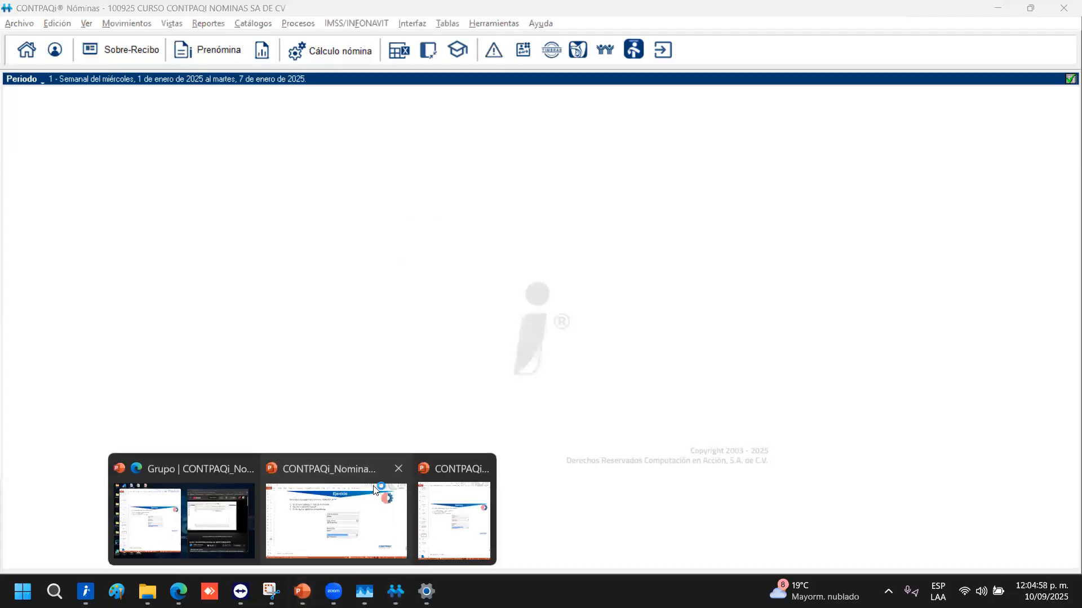
Return to PowerPoint on slide 35, 'Tipo de incidencia', highlighting the default-incidences bullet
{"action": "left_click", "coordinate": [375, 490]}
{"action": "scroll", "coordinate": [351, 315], "scroll_direction": "down", "scroll_amount": 1}
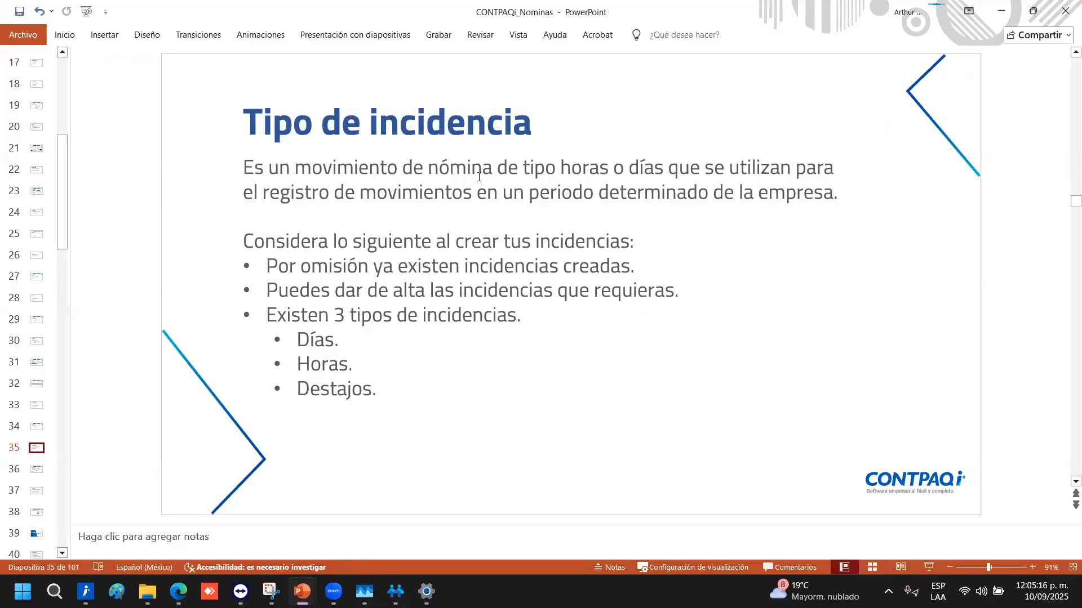
{"action": "left_click_drag", "start_coordinate": [273, 267], "coordinate": [632, 274]}
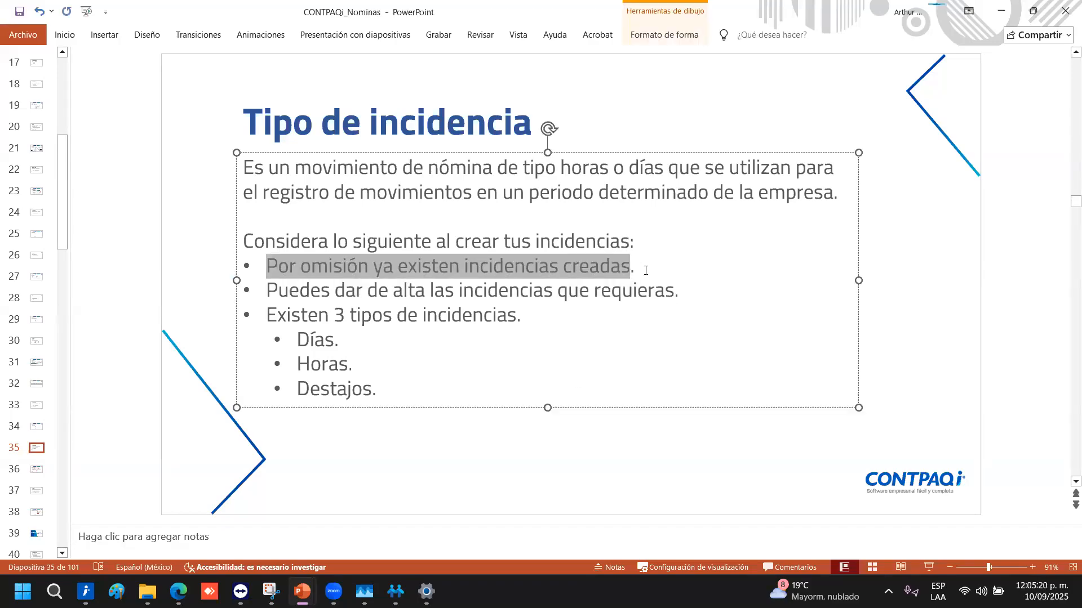
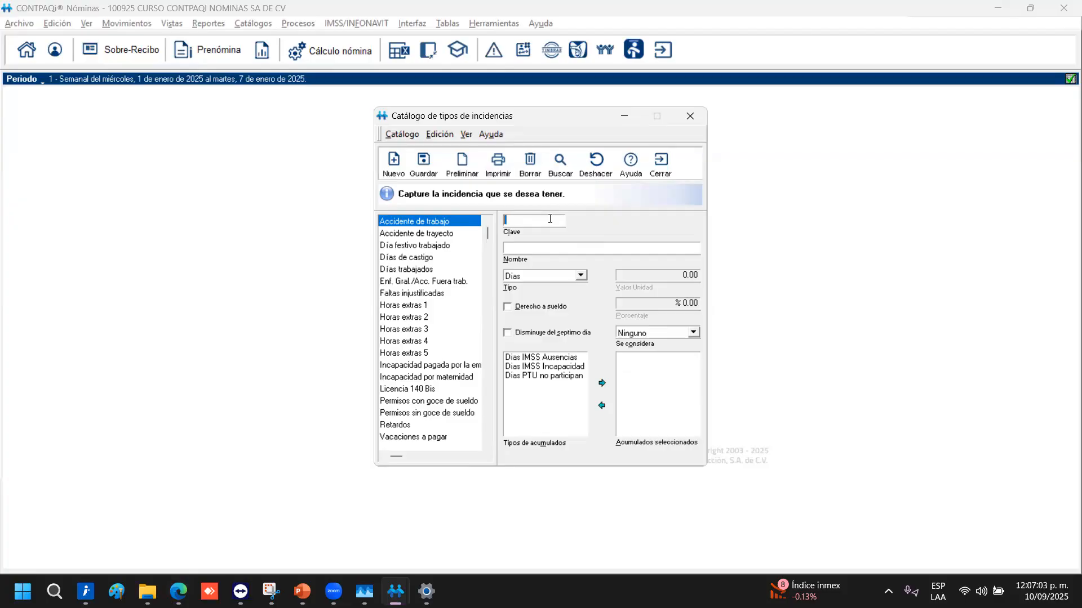
Name the new incidence 'Permiso de medio día' and keep Dias as its type
{"action": "type", "text": "ERMPEr"}
{"action": "key", "text": "BackSpace"}
{"action": "key", "text": "BackSpace"}
{"action": "type", "text": "ermiso de medido día"}
{"action": "key", "text": "Tab"}
{"action": "key", "text": "alt+Down"}
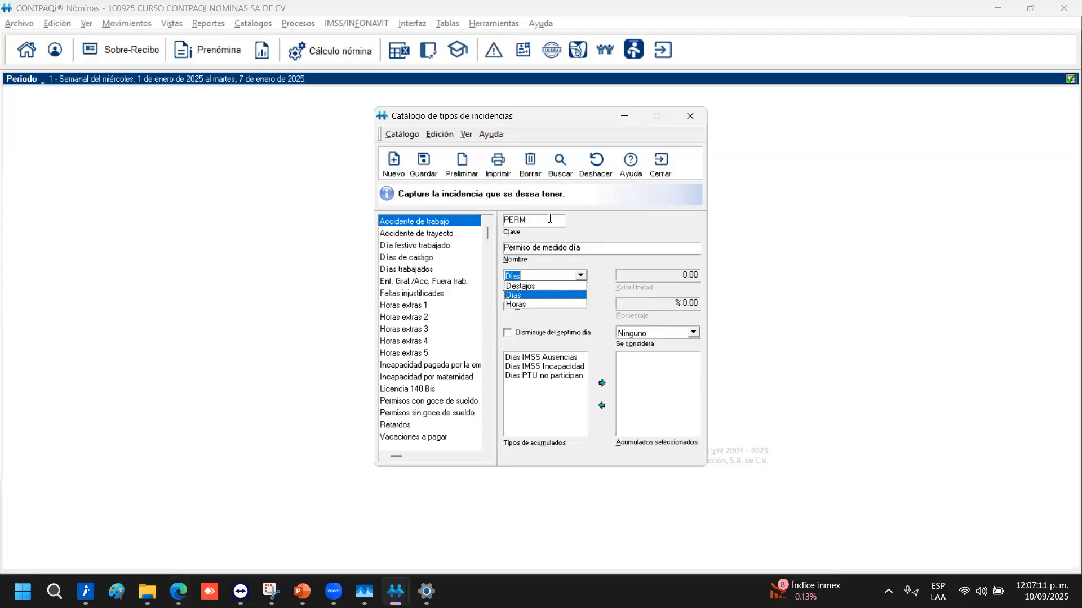
{"action": "left_click", "coordinate": [569, 272]}
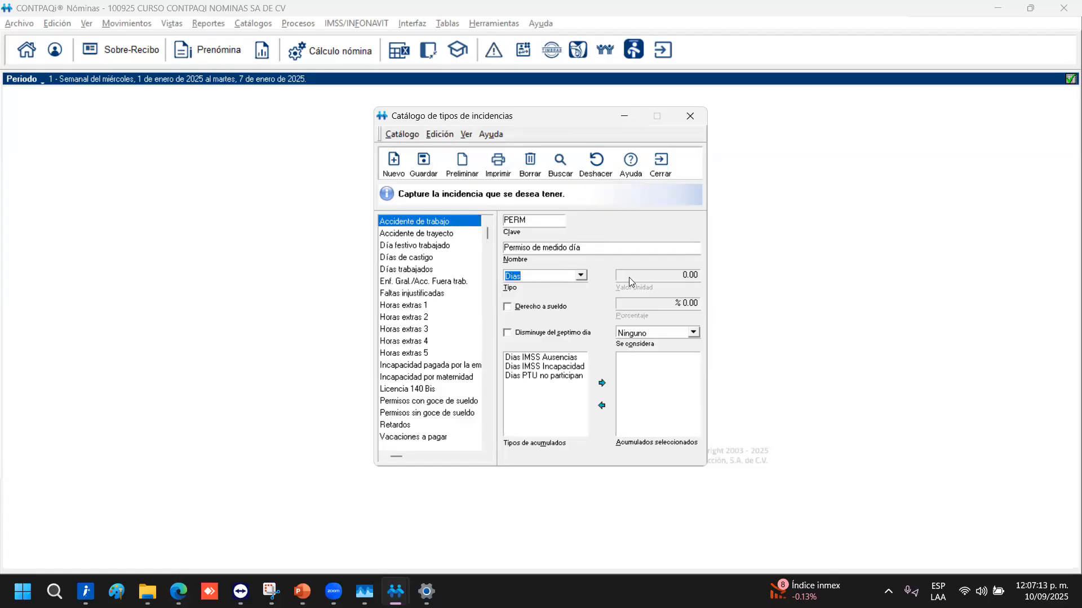
Give the leave salary right at 50 percent, leaving the consideration as Ninguno
{"action": "left_click", "coordinate": [552, 307]}
{"action": "left_click", "coordinate": [681, 304]}
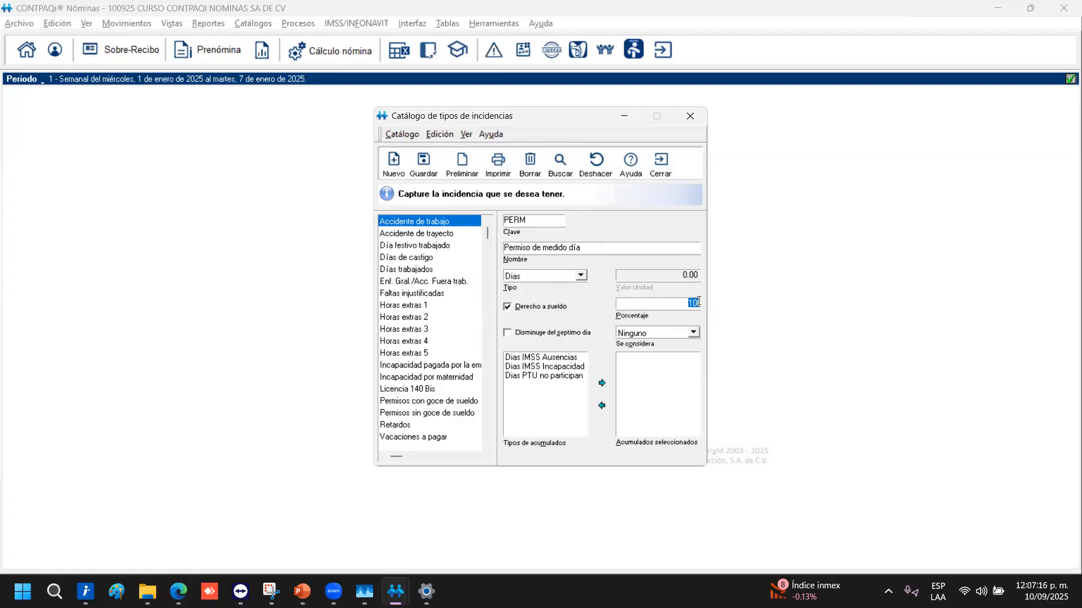
{"action": "type", "text": "50"}
{"action": "key", "text": "Tab"}
{"action": "left_click", "coordinate": [695, 334]}
{"action": "left_click", "coordinate": [694, 332]}
{"action": "left_click", "coordinate": [694, 332]}
Browse the existing incidences, start another new record and answer the save-changes prompt
{"action": "left_click", "coordinate": [425, 401]}
{"action": "key", "text": "Up"}
{"action": "key", "text": "Up"}
{"action": "key", "text": "Up"}
{"action": "key", "text": "Up"}
{"action": "key", "text": "Up"}
{"action": "key", "text": "Up"}
{"action": "key", "text": "Up"}
{"action": "key", "text": "Up"}
{"action": "key", "text": "Up"}
{"action": "key", "text": "Up"}
{"action": "key", "text": "Up"}
{"action": "key", "text": "Up"}
{"action": "key", "text": "Up"}
{"action": "key", "text": "Up"}
{"action": "key", "text": "Up"}
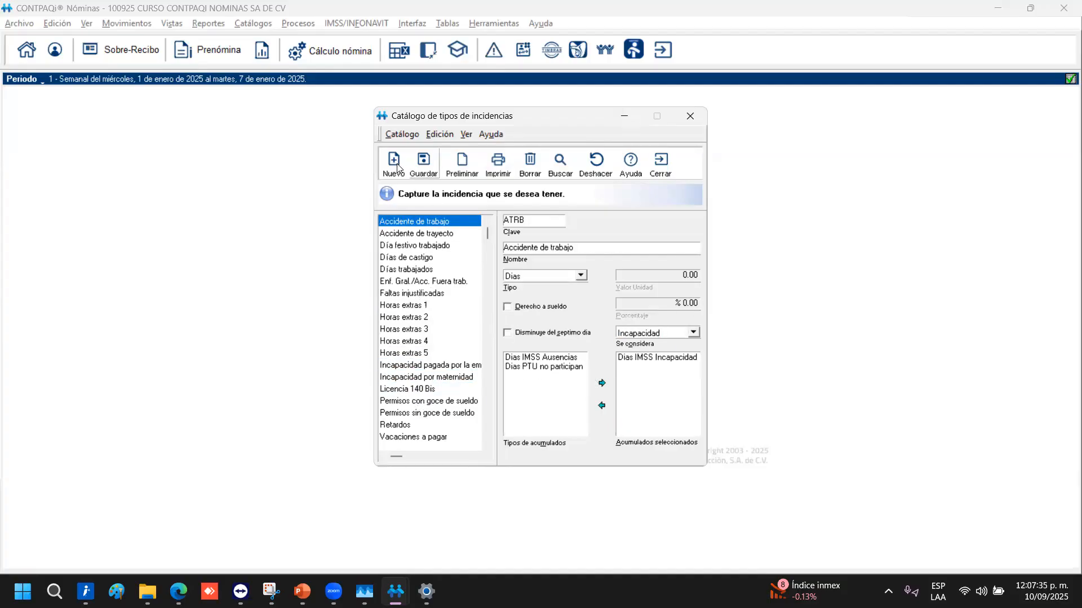
{"action": "left_click", "coordinate": [397, 162]}
{"action": "left_click", "coordinate": [494, 344]}
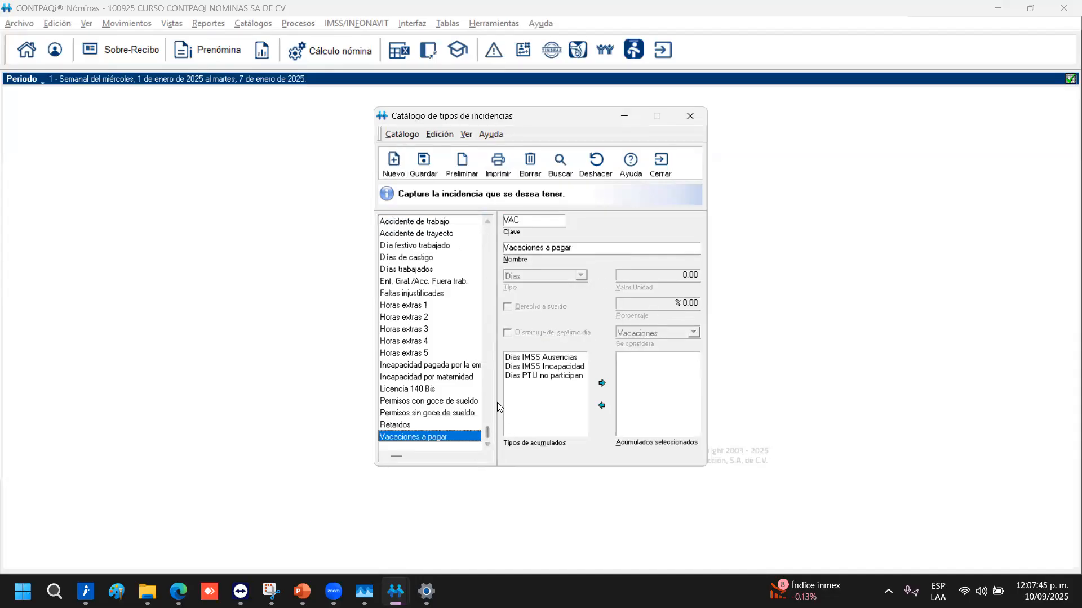
{"action": "left_click", "coordinate": [415, 232]}
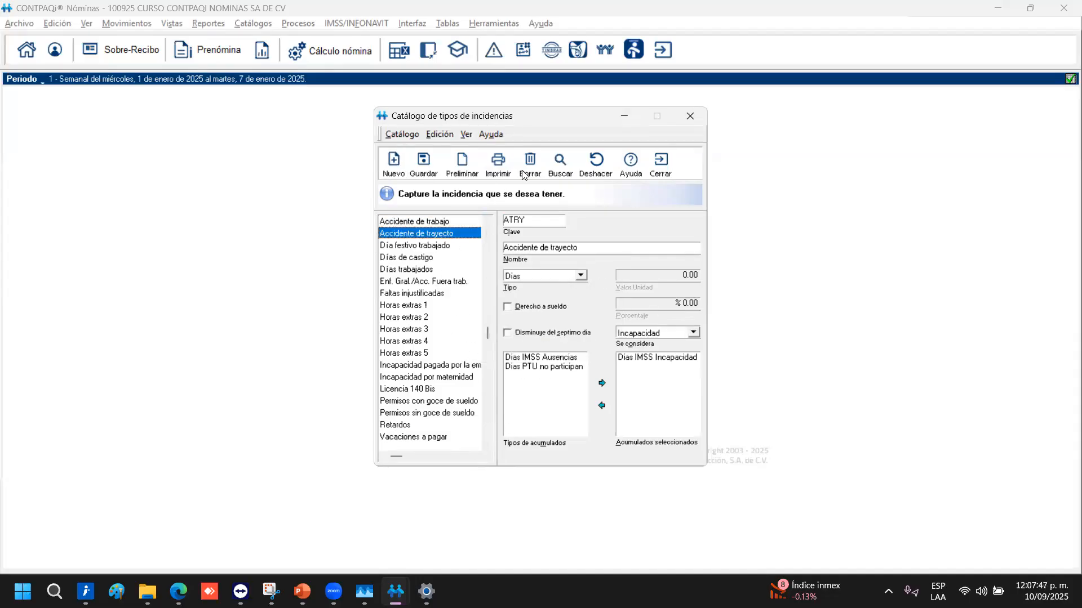
Re-enter 'Permiso de medio día' as Dias with salary right at 50% and consideration Ninguno
{"action": "type", "text": "erm"}
{"action": "type", "text": "iso de medio día"}
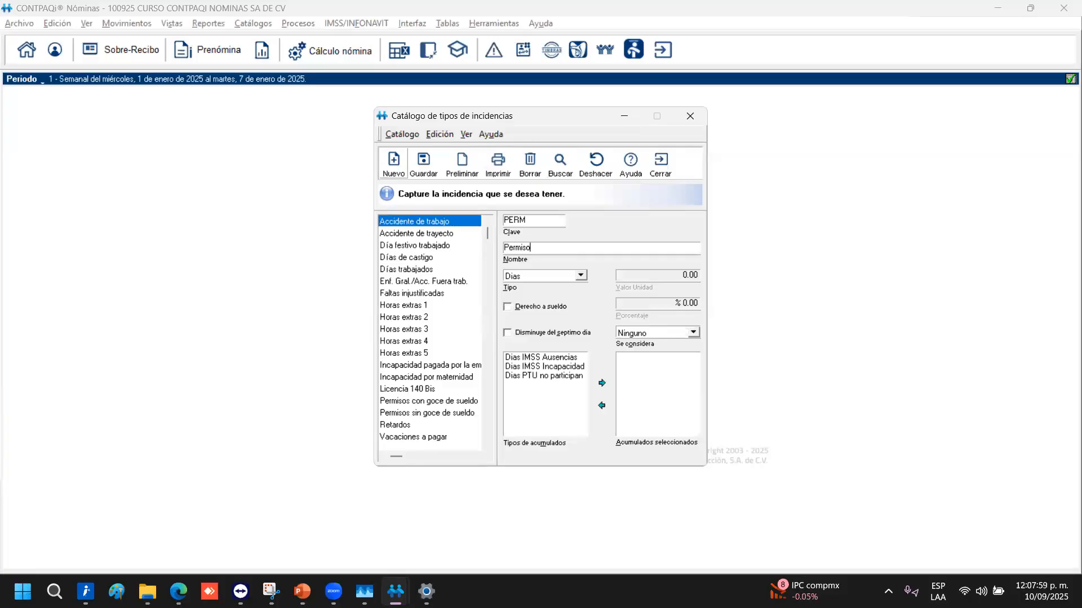
{"action": "key", "text": "Tab"}
{"action": "key", "text": "alt+Down"}
{"action": "key", "text": "Return"}
{"action": "key", "text": "Tab"}
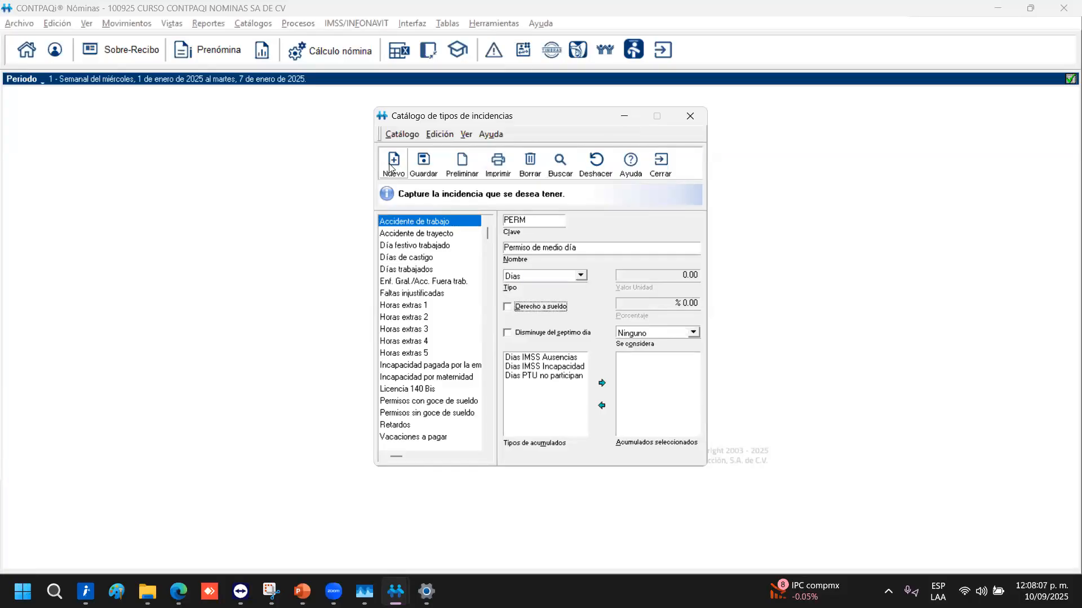
{"action": "key", "text": "space"}
{"action": "key", "text": "Tab"}
{"action": "type", "text": "50"}
{"action": "key", "text": "Tab"}
{"action": "key", "text": "Tab"}
{"action": "key", "text": "alt+Down"}
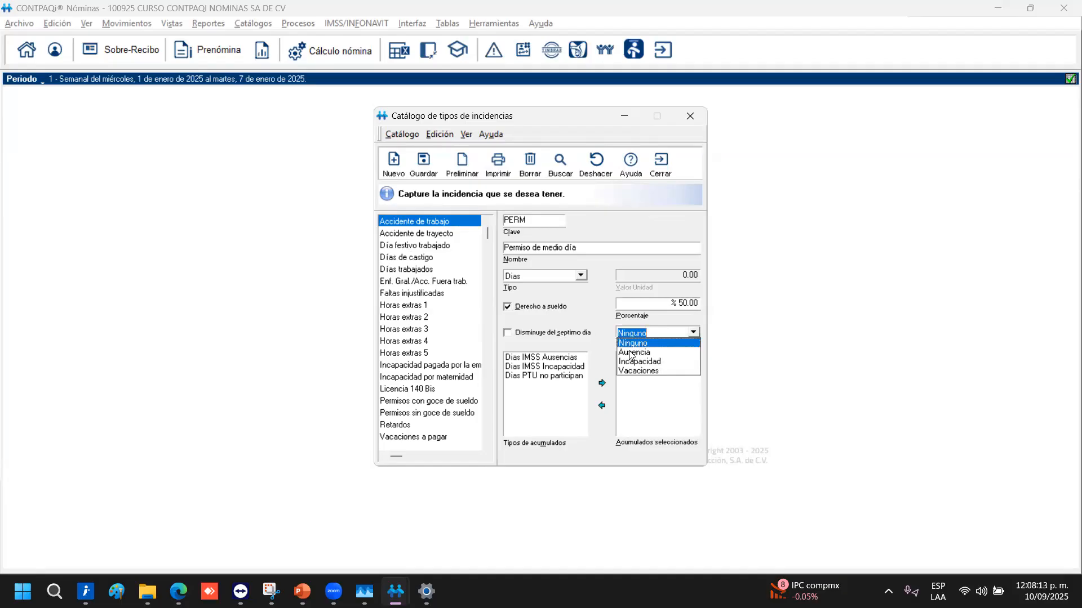
{"action": "left_click", "coordinate": [598, 322]}
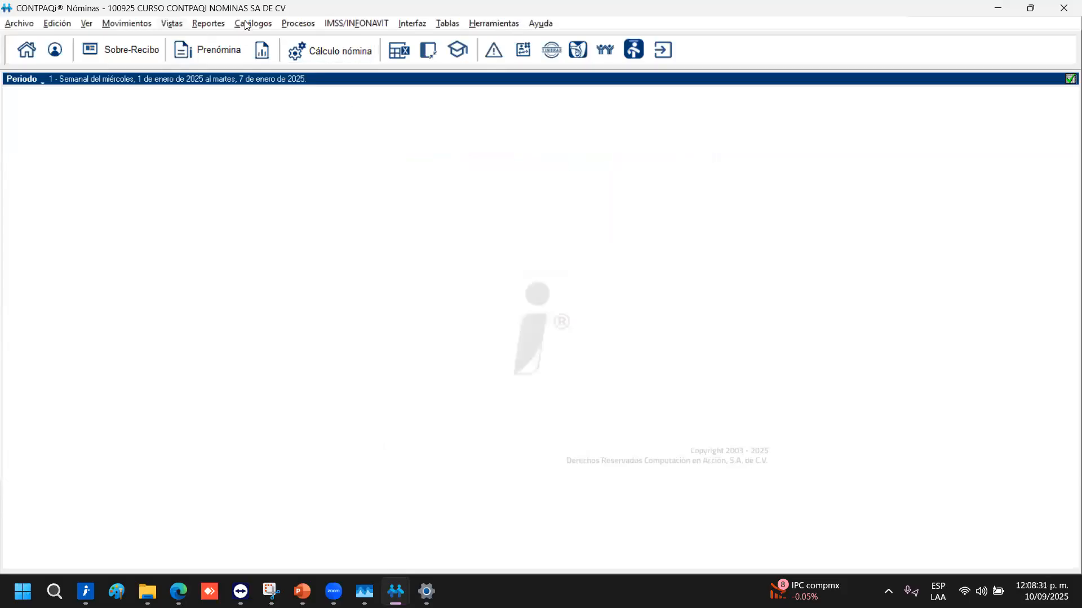
Reopen and then close the incidence types catalog
{"action": "left_click", "coordinate": [248, 23]}
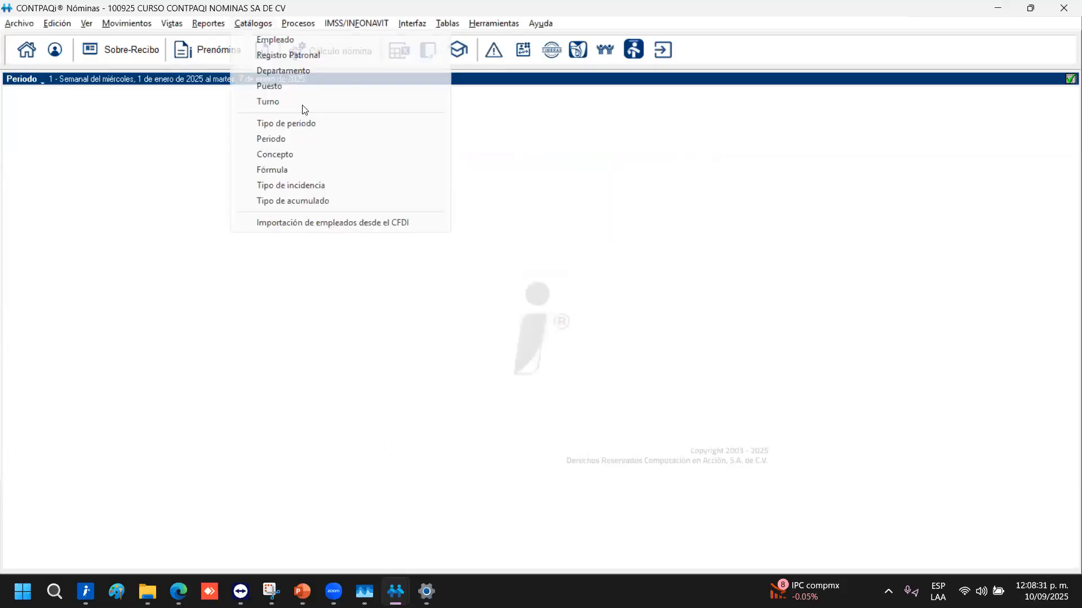
{"action": "left_click", "coordinate": [308, 187]}
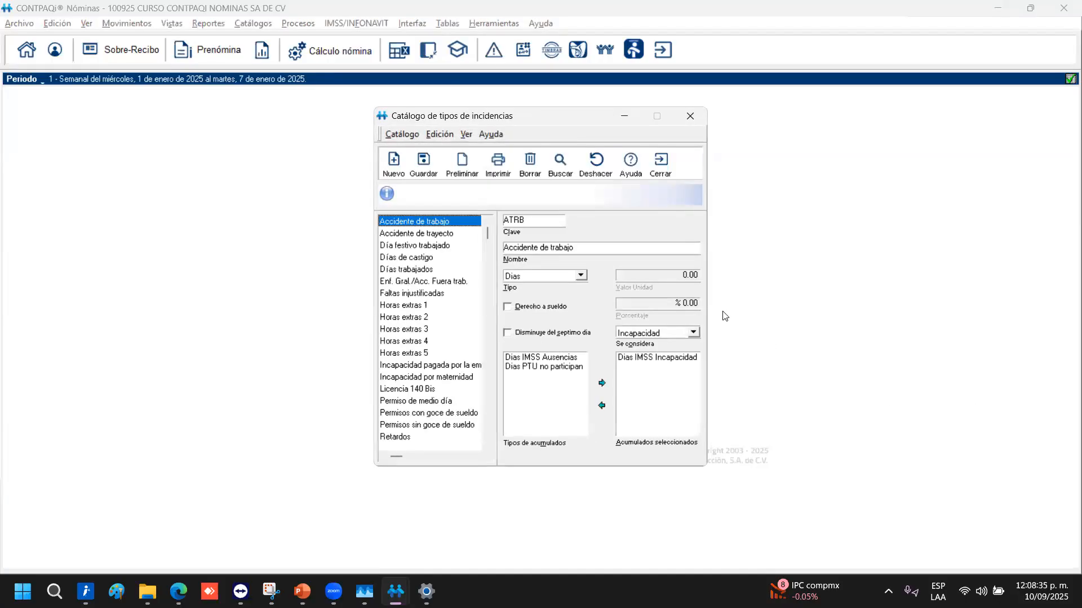
{"action": "left_click", "coordinate": [671, 172]}
Make Total de permisos accumulate Días y Horas, then reopen the incidence types catalog
{"action": "left_click", "coordinate": [253, 23]}
{"action": "left_click", "coordinate": [300, 201]}
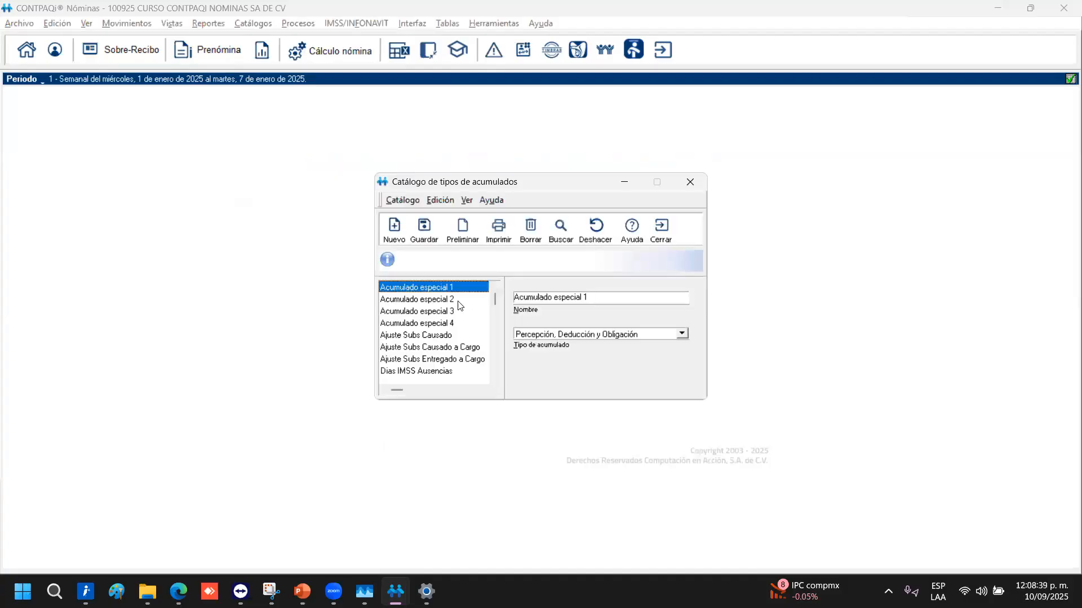
{"action": "left_click_drag", "start_coordinate": [494, 299], "coordinate": [499, 382]}
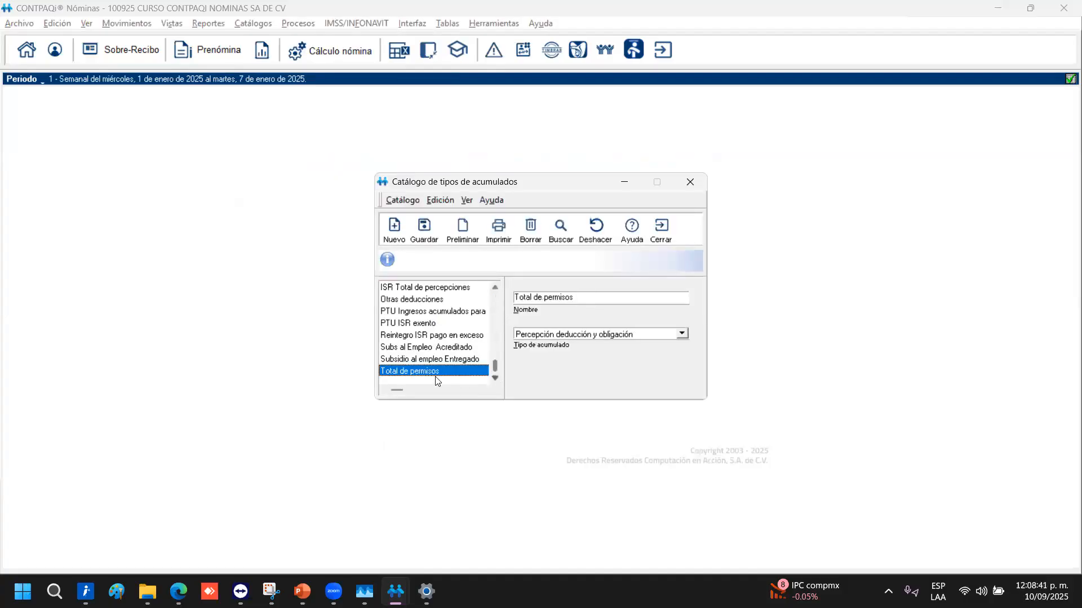
{"action": "left_click", "coordinate": [682, 335]}
{"action": "left_click", "coordinate": [560, 343]}
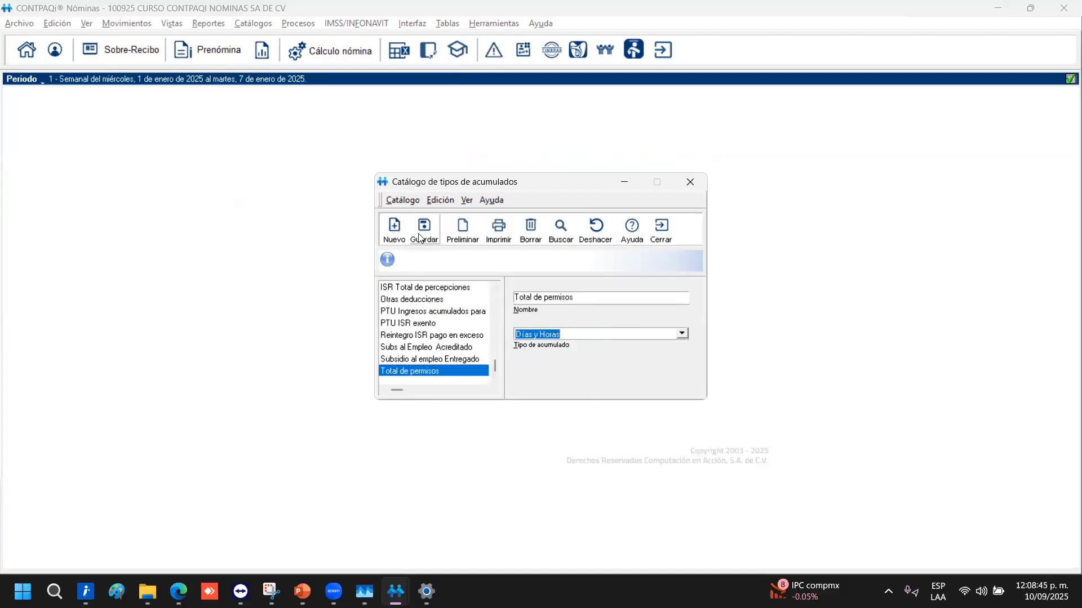
{"action": "left_click", "coordinate": [661, 230]}
{"action": "left_click", "coordinate": [265, 28]}
{"action": "left_click", "coordinate": [311, 198]}
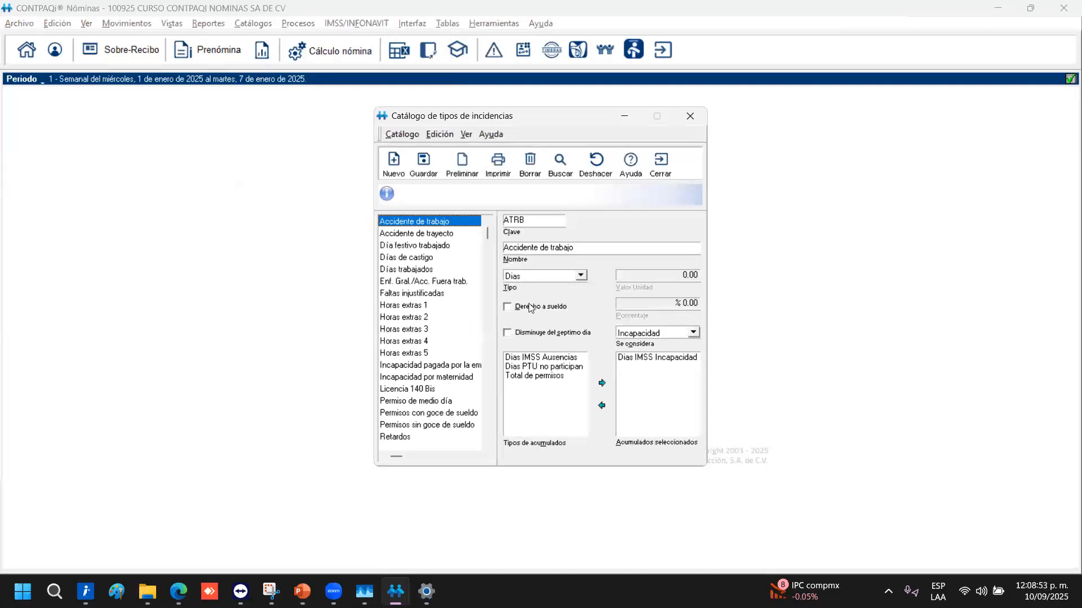
Create incidence PERM 'Permiso de medio día', type Dias, with salary right at 50 percent
{"action": "left_click", "coordinate": [393, 169]}
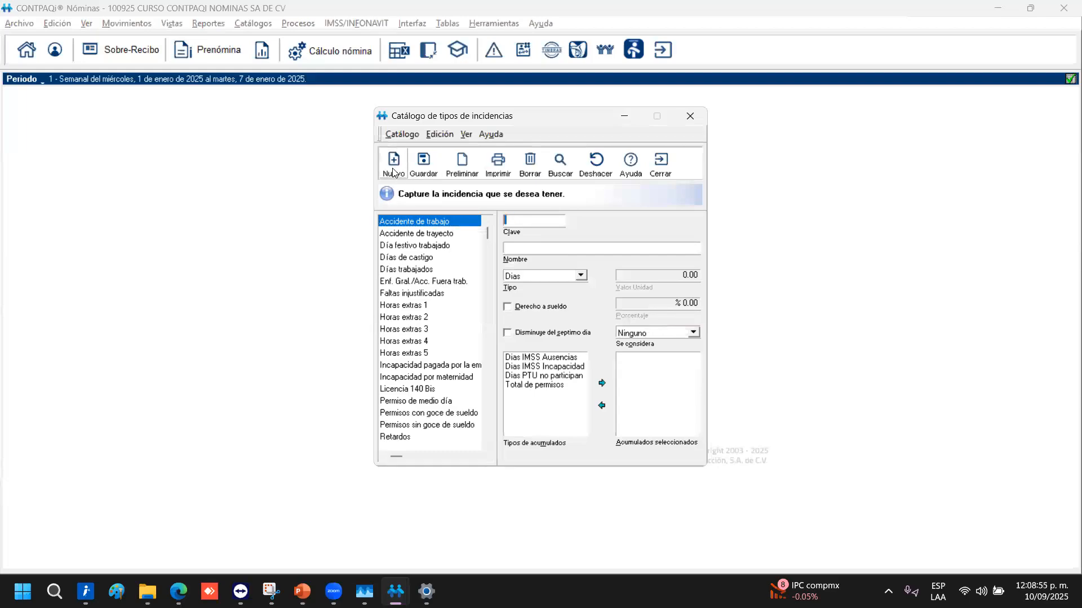
{"action": "type", "text": "PERM"}
{"action": "key", "text": "Tab"}
{"action": "type", "text": "Permiso de "}
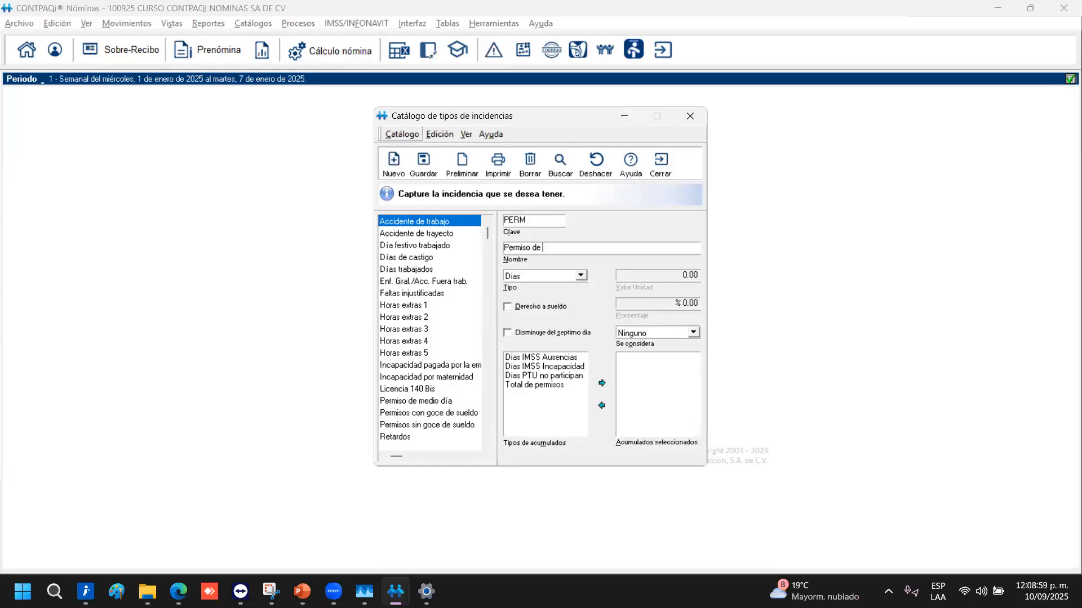
{"action": "type", "text": "medio día"}
{"action": "key", "text": "Tab"}
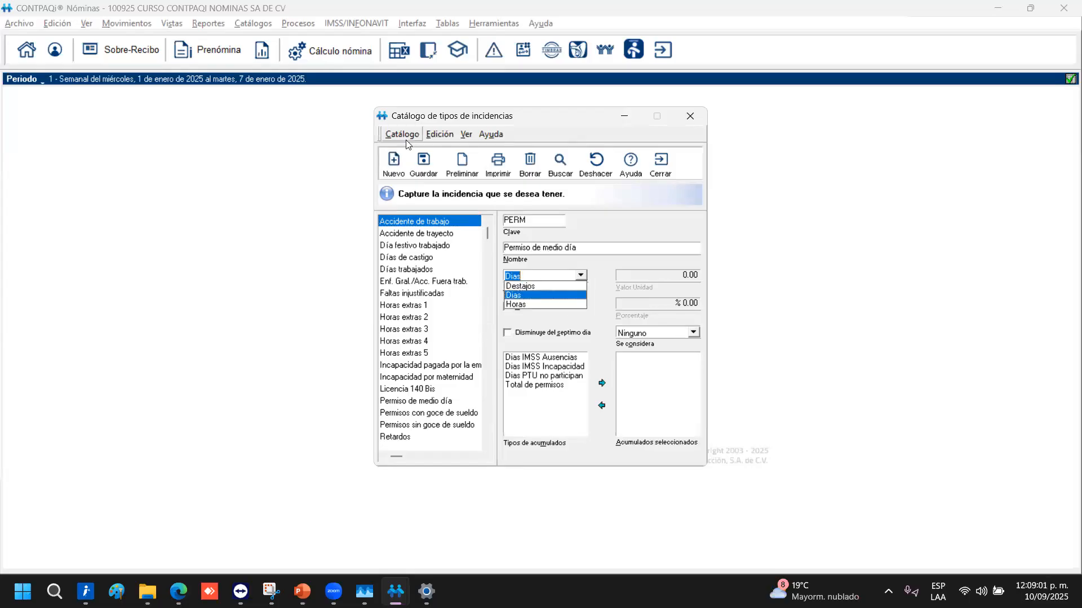
{"action": "key", "text": "Tab"}
{"action": "key", "text": "space"}
{"action": "key", "text": "Tab"}
{"action": "type", "text": "50"}
{"action": "key", "text": "Tab"}
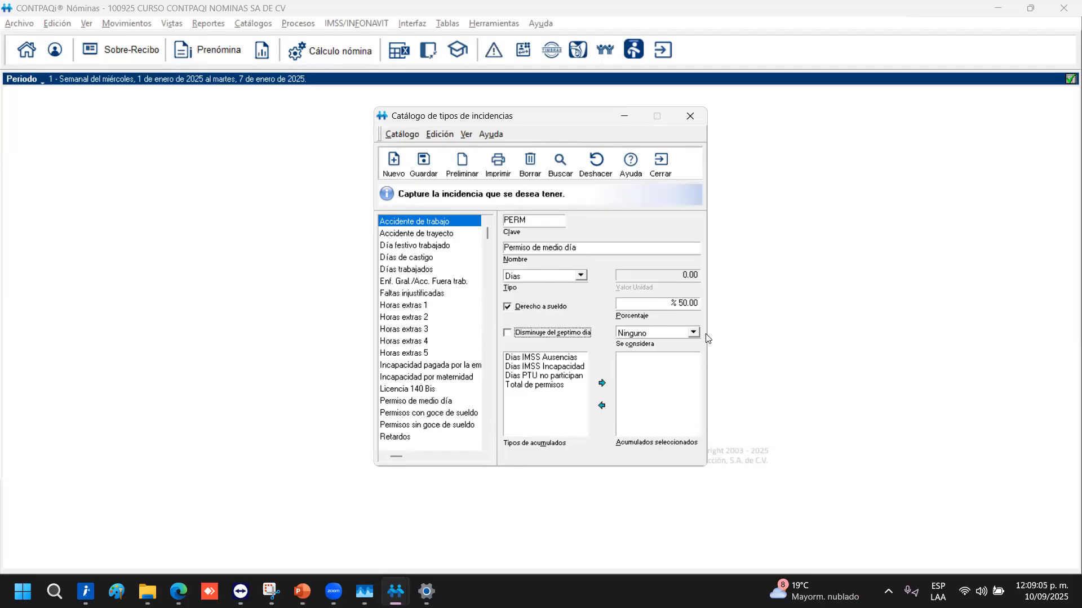
Add the Total de permisos accumulation, save, and dismiss the duplicate key error
{"action": "left_click", "coordinate": [530, 385]}
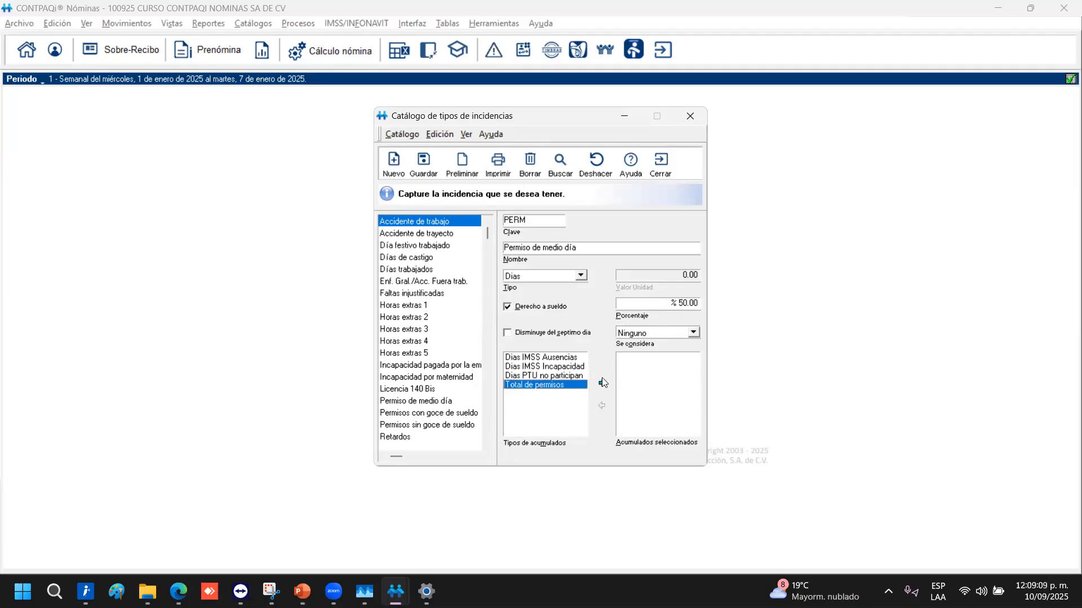
{"action": "left_click", "coordinate": [602, 383]}
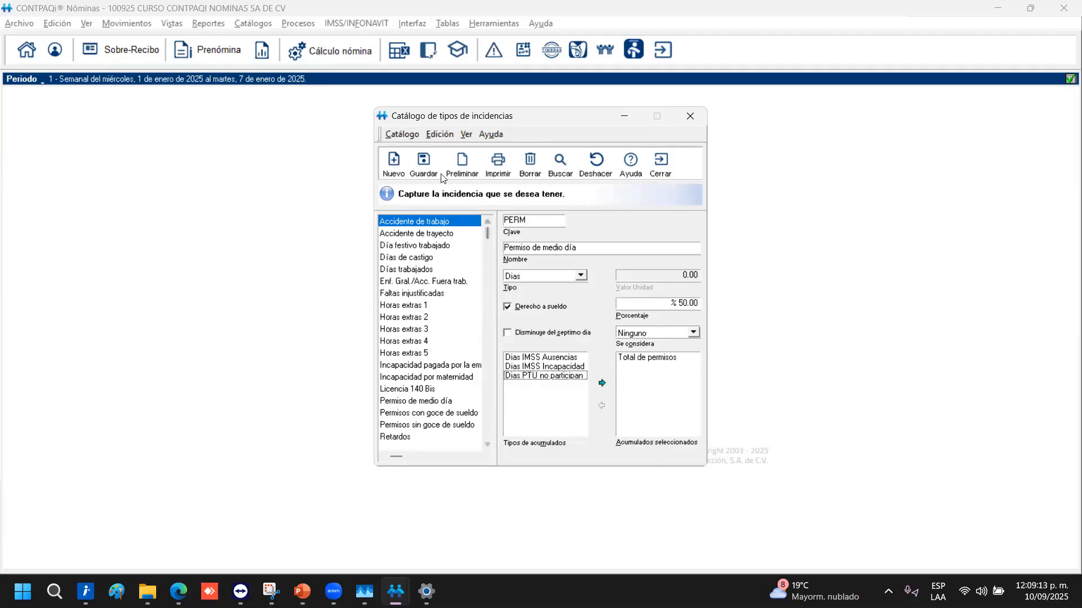
{"action": "left_click", "coordinate": [411, 161]}
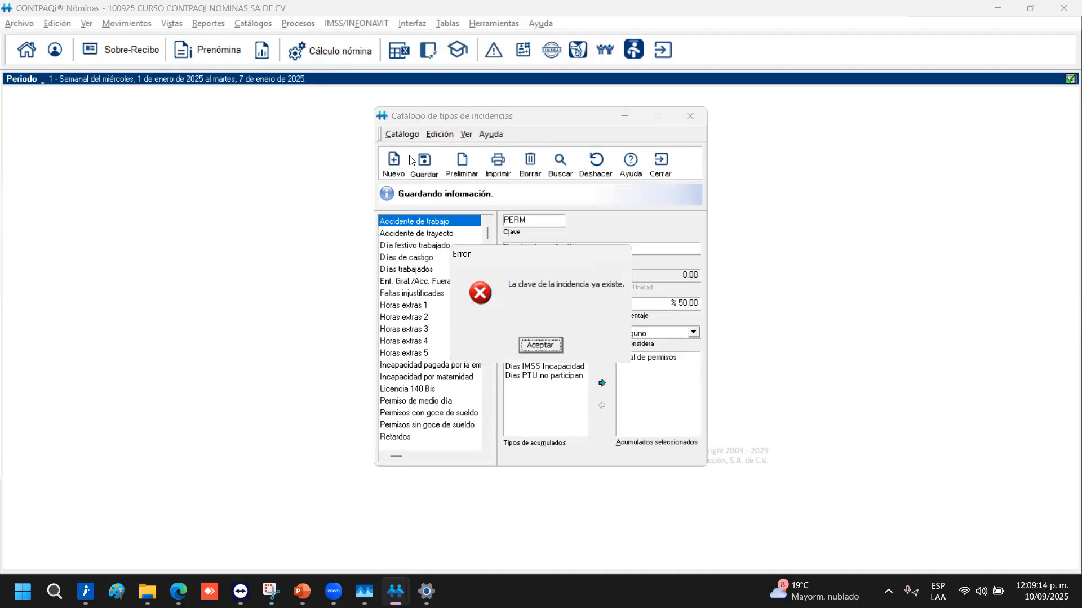
{"action": "left_click", "coordinate": [545, 348]}
Change the key to PERD and retry saving, dismissing the duplicate description errors
{"action": "left_click", "coordinate": [544, 221]}
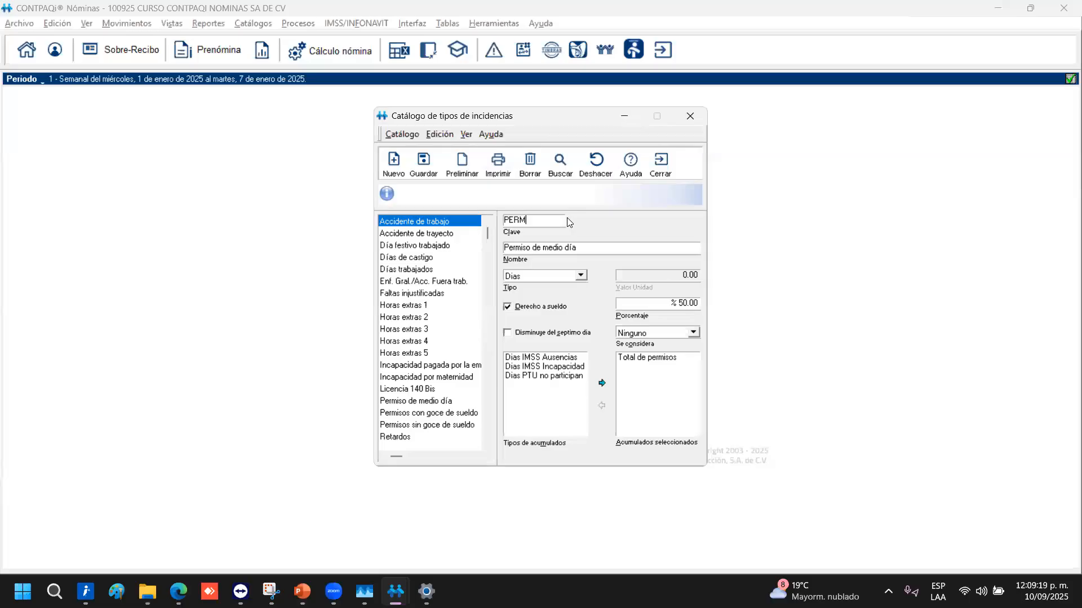
{"action": "key", "text": "BackSpace"}
{"action": "type", "text": "D"}
{"action": "left_click", "coordinate": [425, 168]}
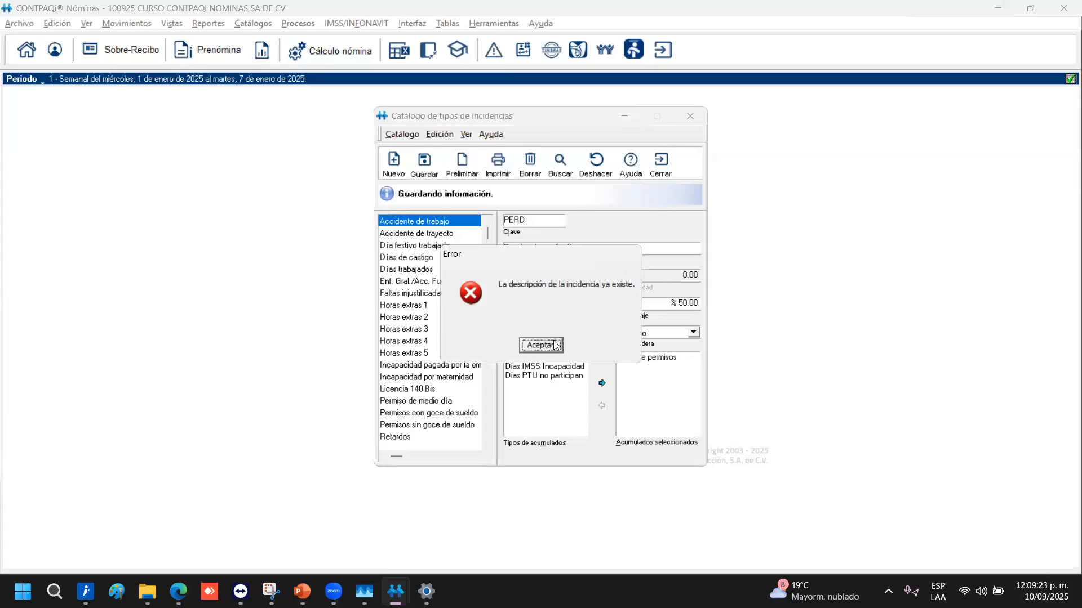
{"action": "left_click", "coordinate": [543, 345]}
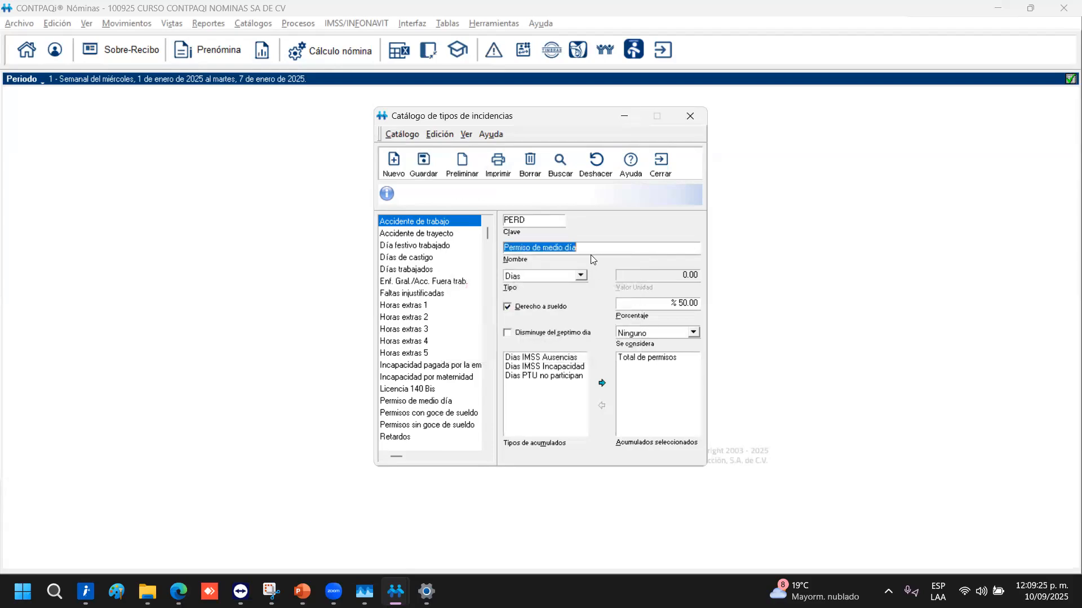
{"action": "left_click", "coordinate": [591, 251]}
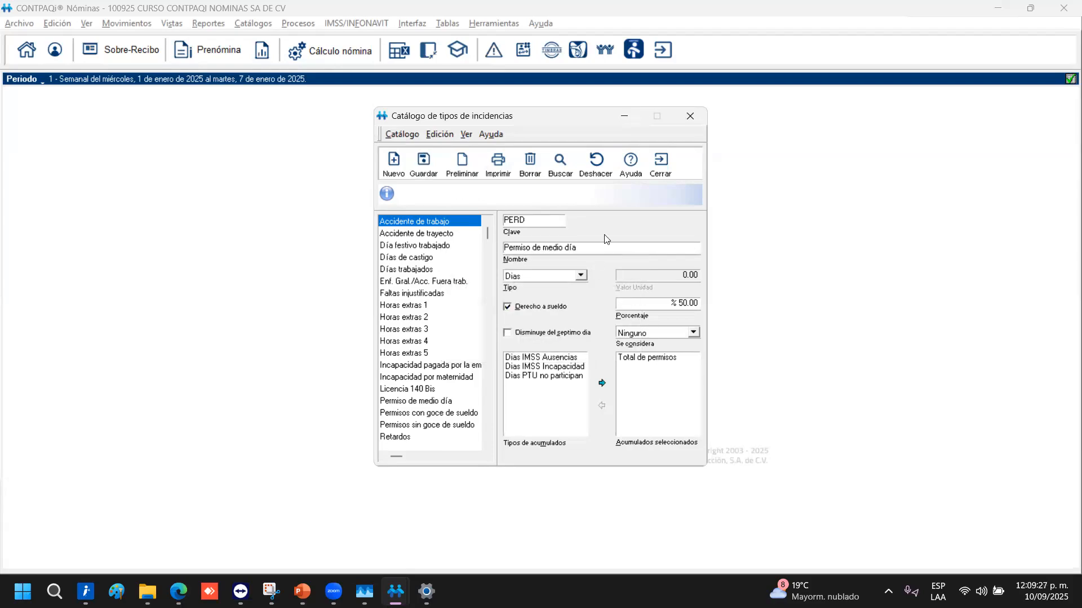
{"action": "left_click", "coordinate": [429, 404]}
{"action": "left_click", "coordinate": [540, 345]}
Discard the pending record without saving and dismiss the missing key errors when opening incidences
{"action": "left_click", "coordinate": [396, 167]}
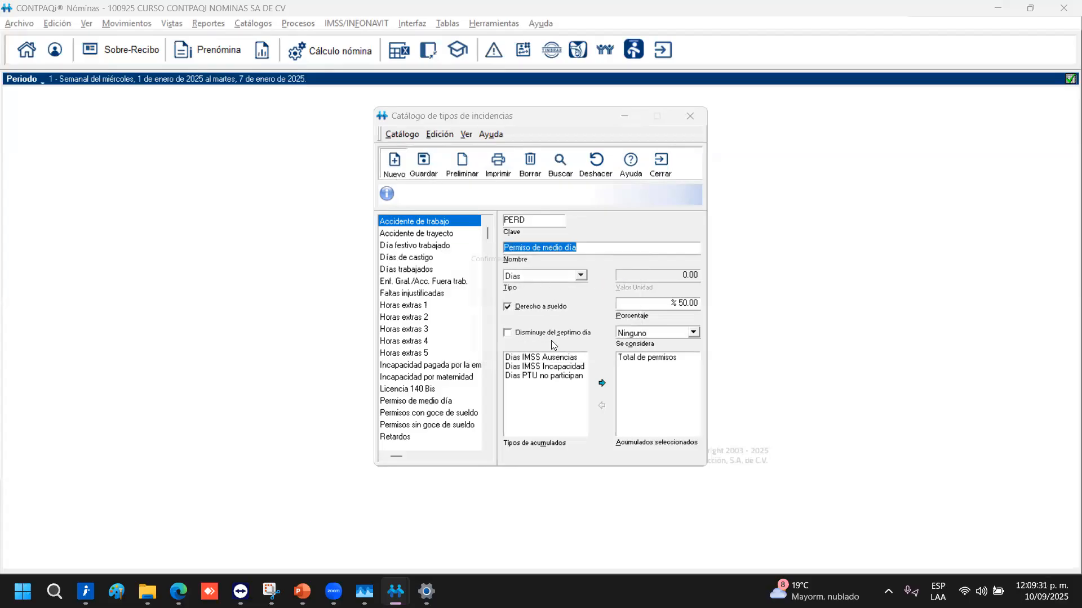
{"action": "left_click", "coordinate": [551, 342]}
{"action": "left_click", "coordinate": [430, 406]}
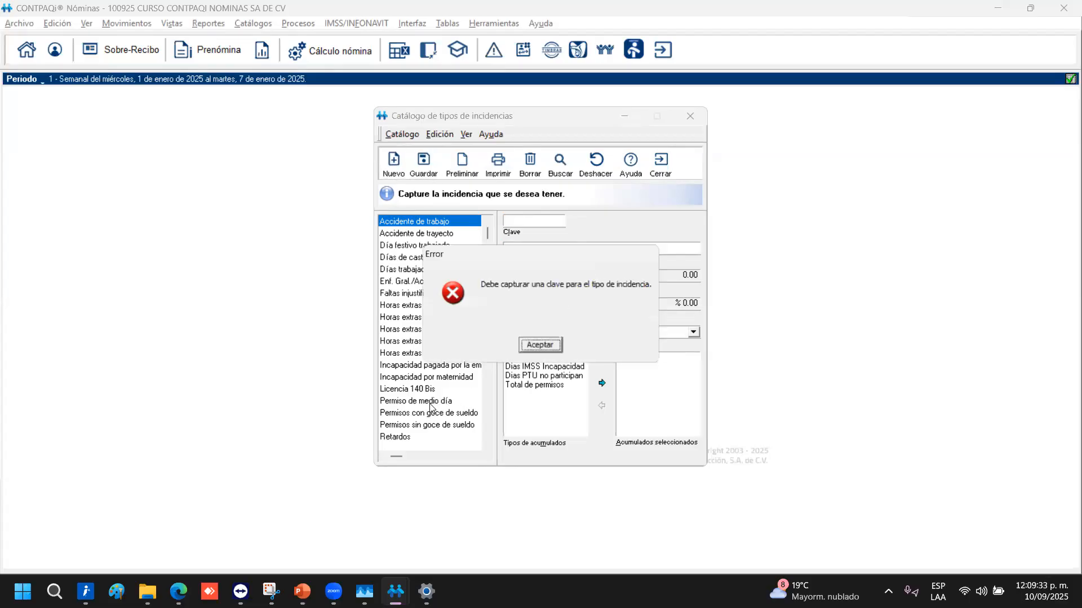
{"action": "left_click", "coordinate": [541, 346]}
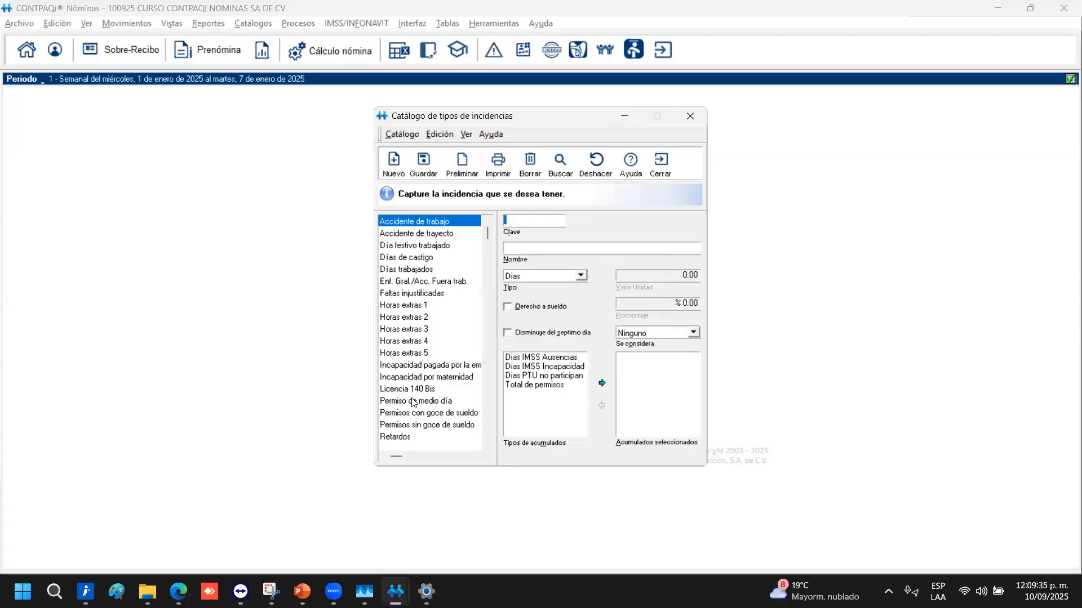
{"action": "left_click", "coordinate": [416, 402]}
{"action": "left_click", "coordinate": [548, 350]}
{"action": "left_click", "coordinate": [394, 166]}
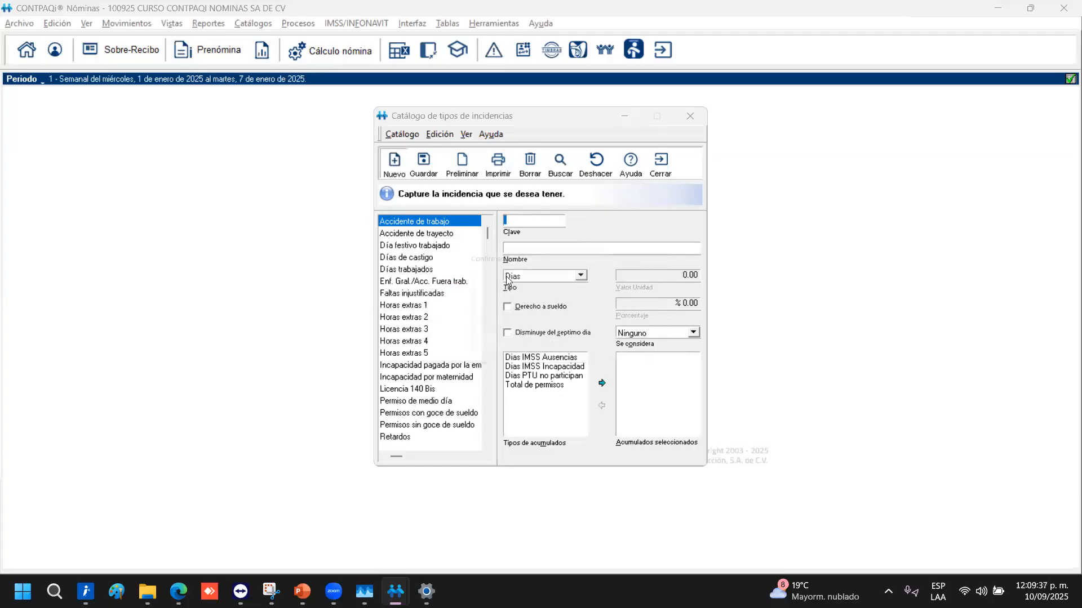
{"action": "left_click", "coordinate": [541, 345]}
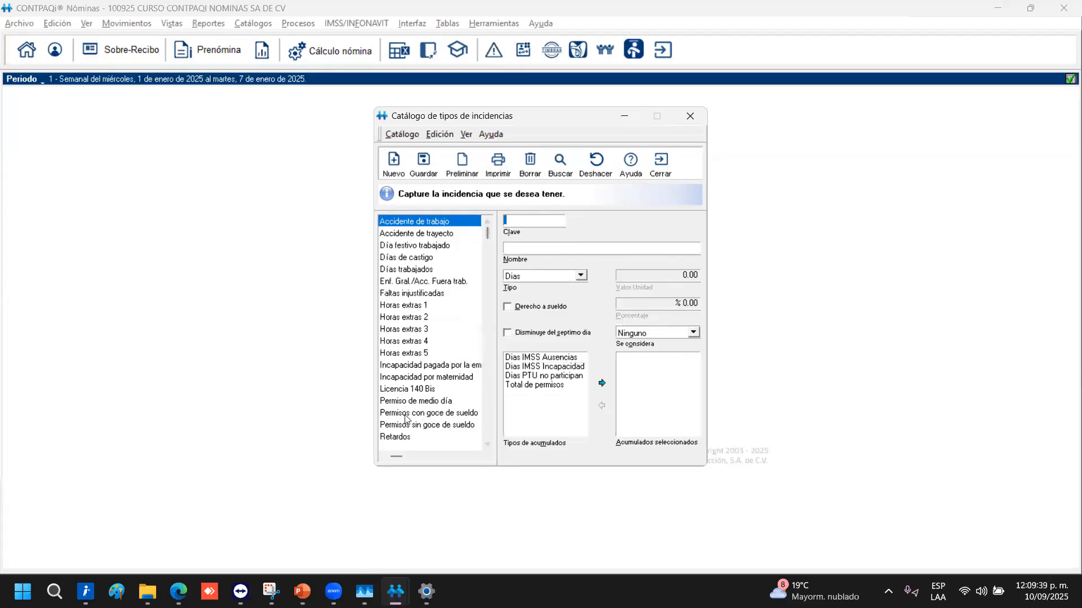
{"action": "left_click", "coordinate": [404, 416]}
{"action": "left_click", "coordinate": [544, 344]}
Reload Permiso de medio día, add Total de permisos to its selected accumulations and save
{"action": "left_click", "coordinate": [263, 24]}
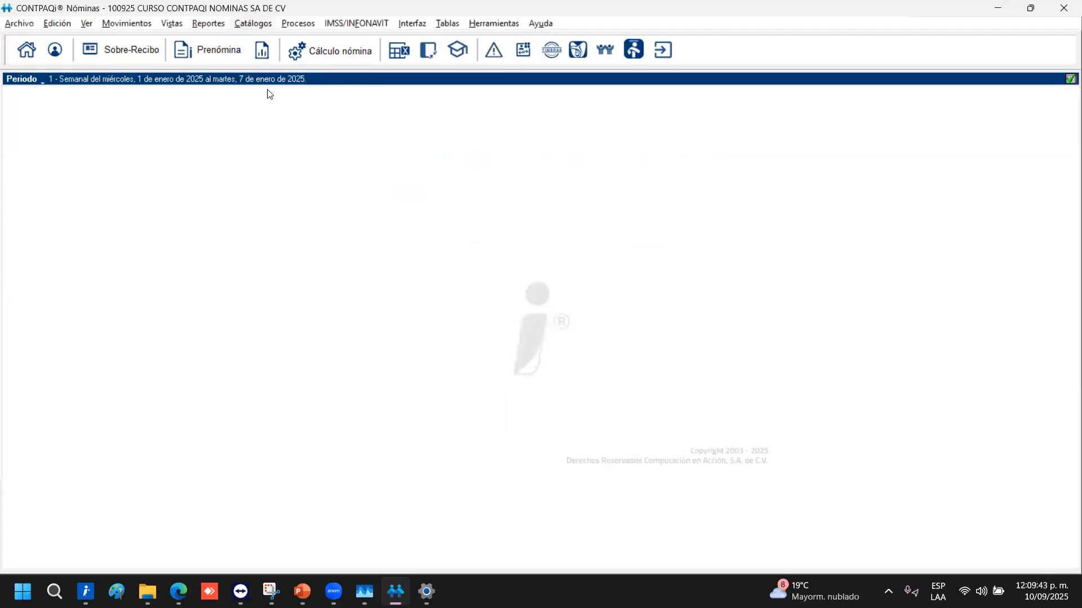
{"action": "left_click", "coordinate": [317, 188]}
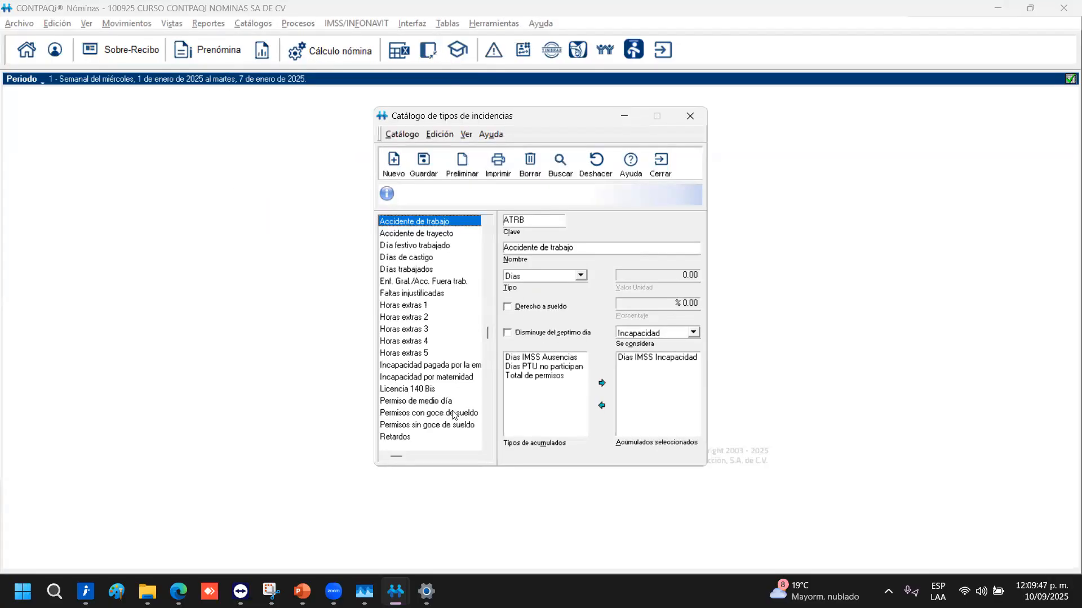
{"action": "left_click", "coordinate": [404, 403]}
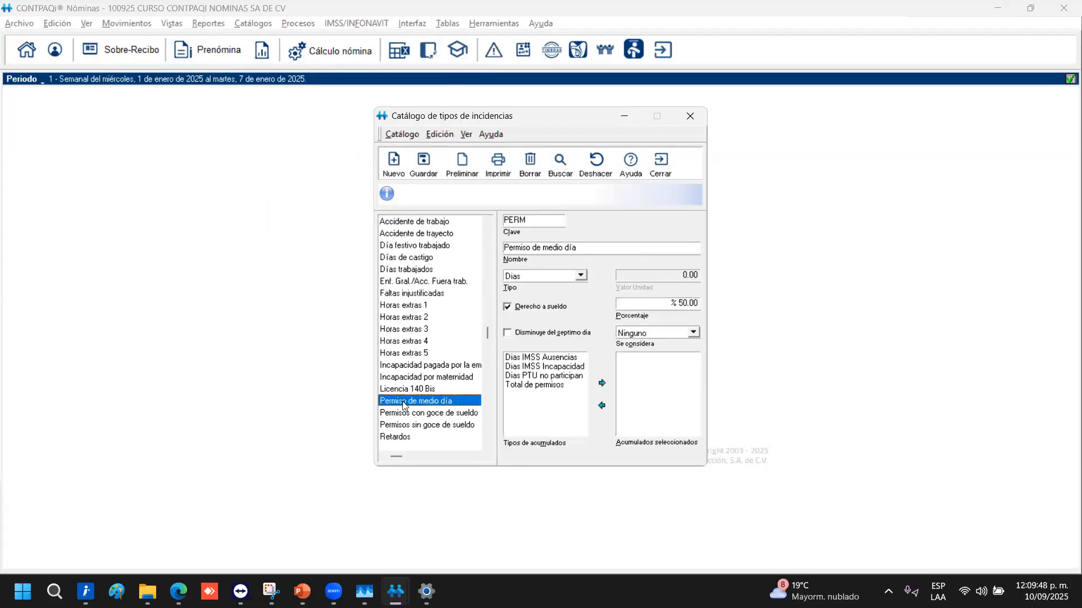
{"action": "left_click", "coordinate": [541, 386]}
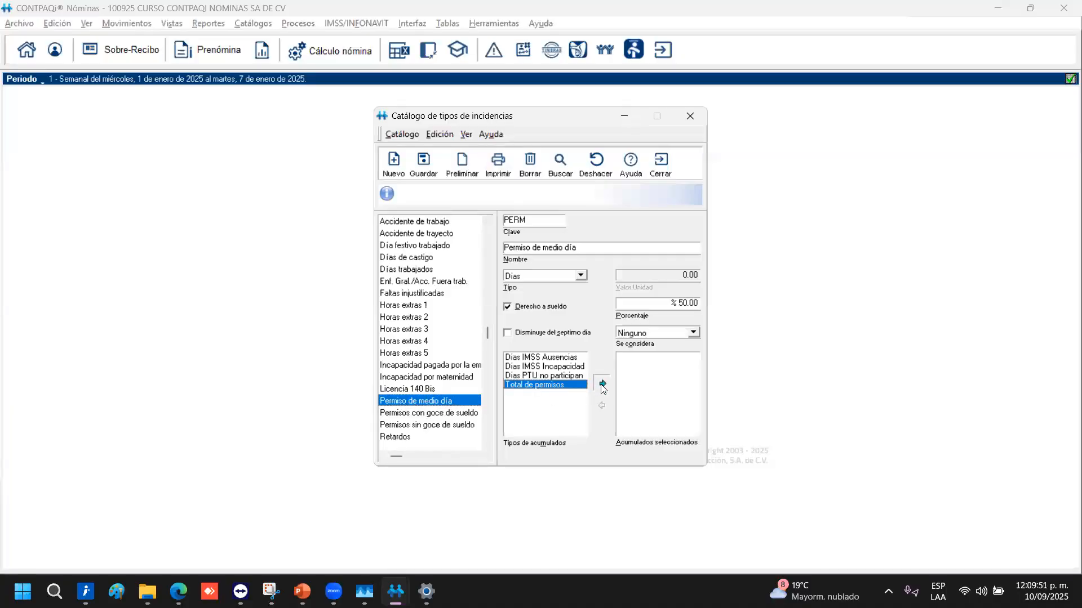
{"action": "left_click", "coordinate": [601, 386]}
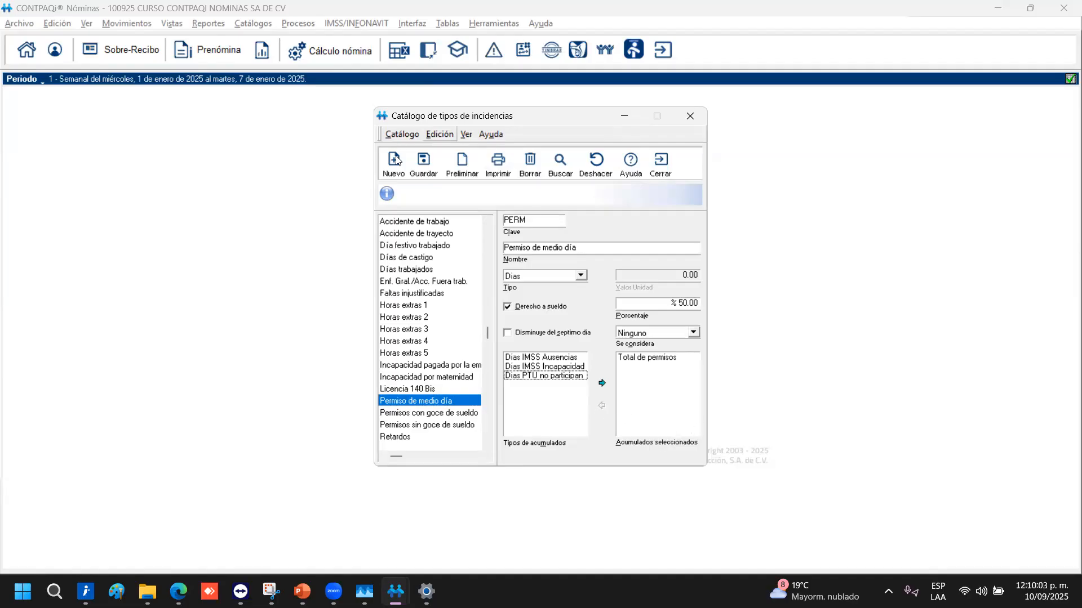
{"action": "left_click", "coordinate": [424, 168]}
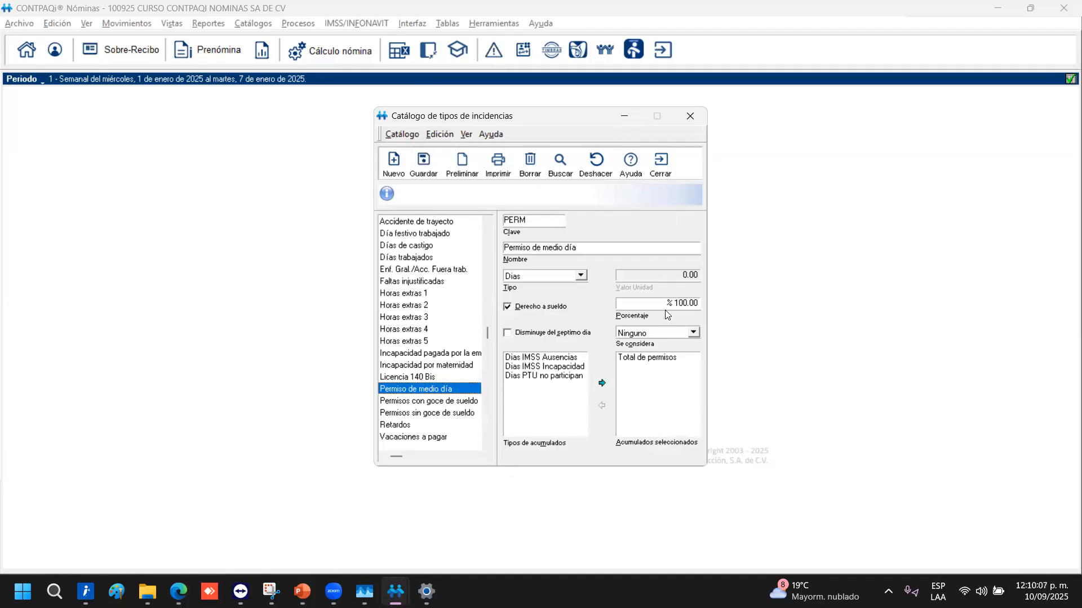
Set the salary percentage to 50, save the incidence, and close the catalog
{"action": "left_click", "coordinate": [691, 304]}
{"action": "type", "text": "50"}
{"action": "left_click", "coordinate": [422, 169]}
{"action": "left_click", "coordinate": [667, 163]}
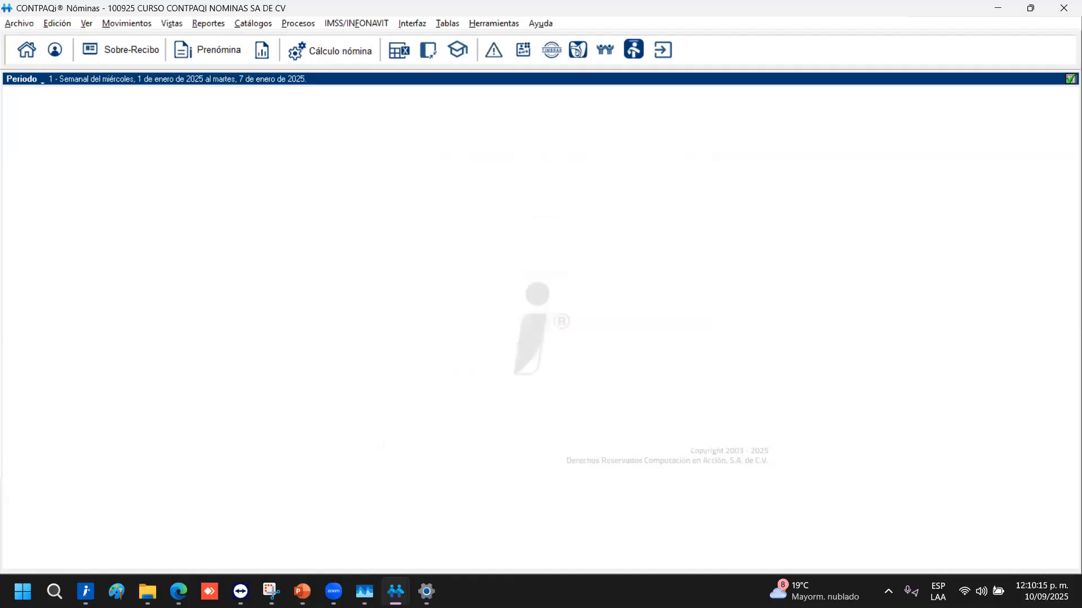
Bring up the CONTPAQi_Nominas deck and scroll to slide 39, 'Captura y cálculo de la nómina'
{"action": "left_click", "coordinate": [302, 592]}
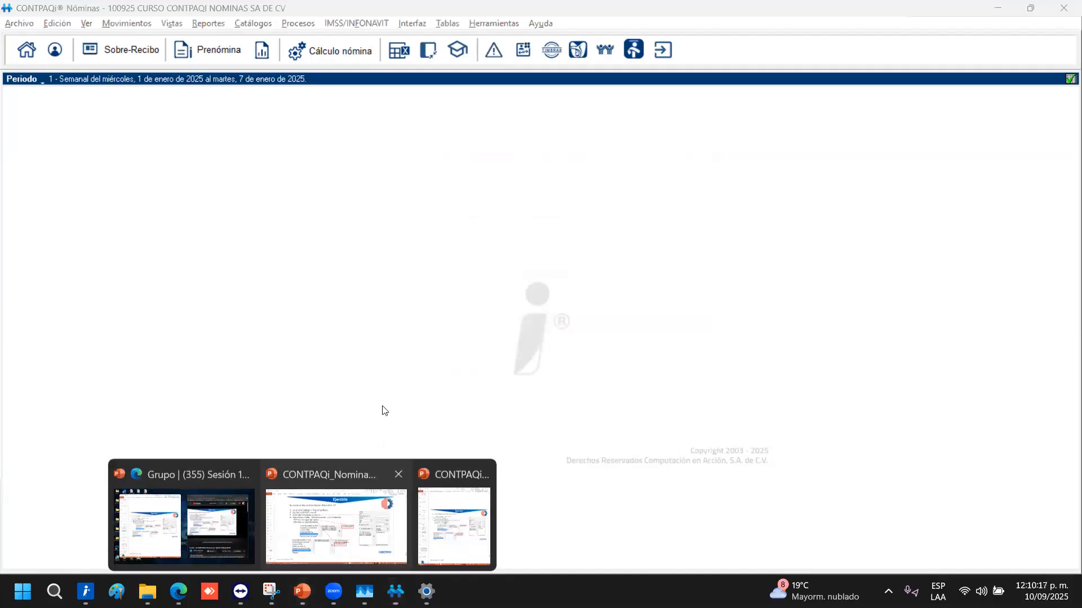
{"action": "left_click", "coordinate": [338, 515]}
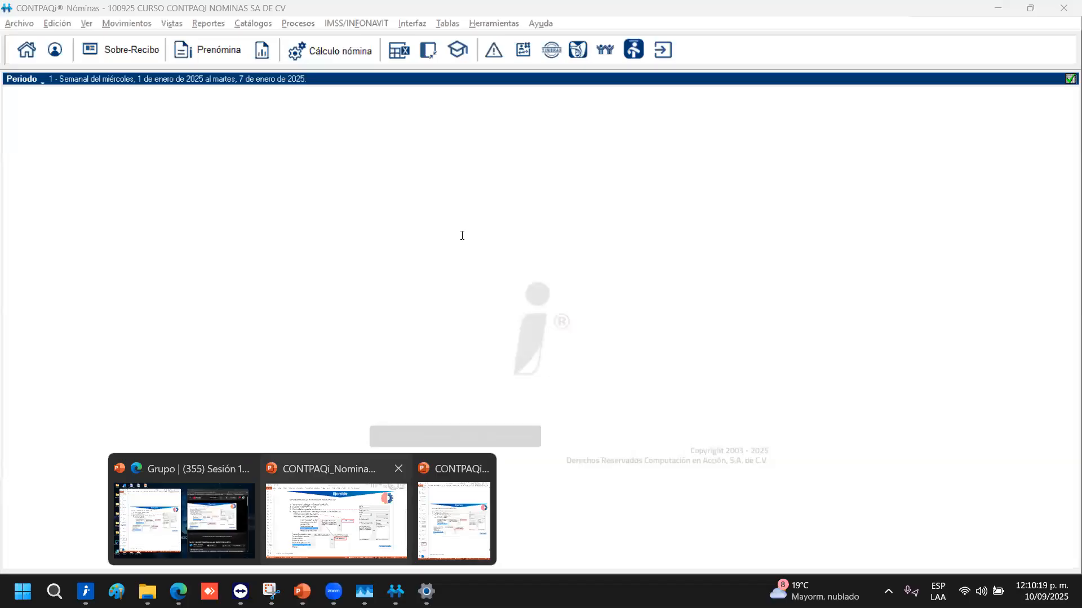
{"action": "scroll", "coordinate": [462, 235], "scroll_direction": "down", "scroll_amount": 1}
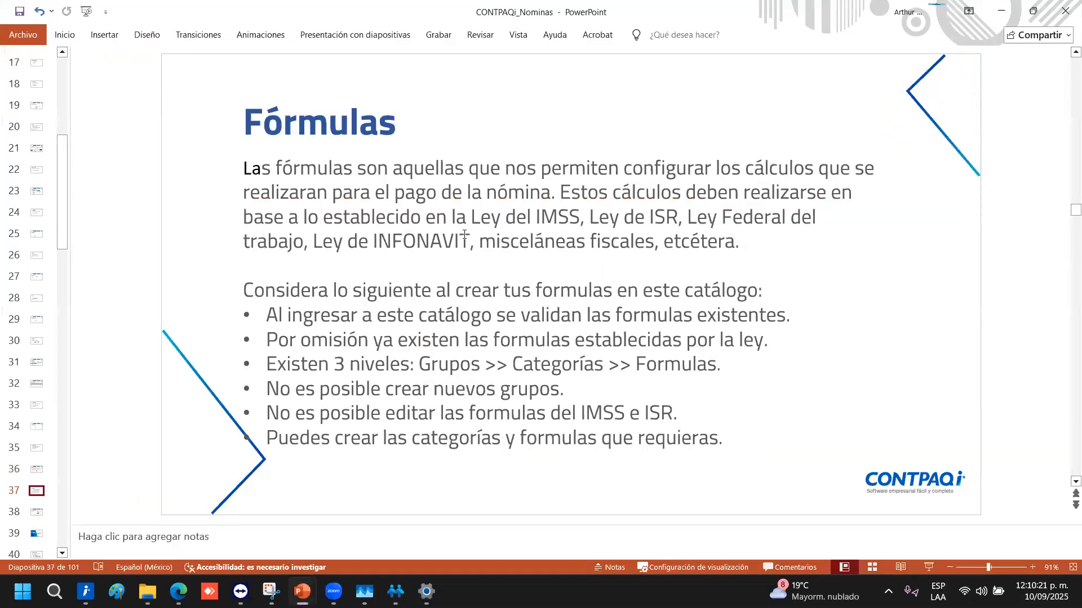
{"action": "scroll", "coordinate": [464, 234], "scroll_direction": "down", "scroll_amount": 1}
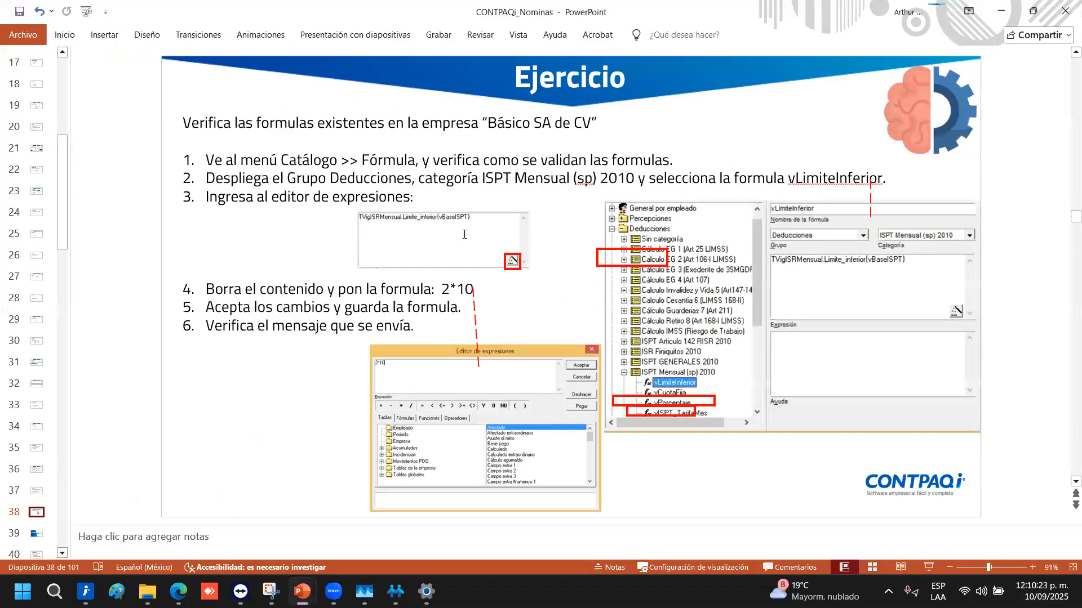
{"action": "scroll", "coordinate": [464, 236], "scroll_direction": "down", "scroll_amount": 1}
{"action": "scroll", "coordinate": [464, 236], "scroll_direction": "up", "scroll_amount": 1}
{"action": "scroll", "coordinate": [464, 236], "scroll_direction": "up", "scroll_amount": 1}
{"action": "scroll", "coordinate": [464, 235], "scroll_direction": "down", "scroll_amount": 1}
{"action": "scroll", "coordinate": [464, 235], "scroll_direction": "down", "scroll_amount": 1}
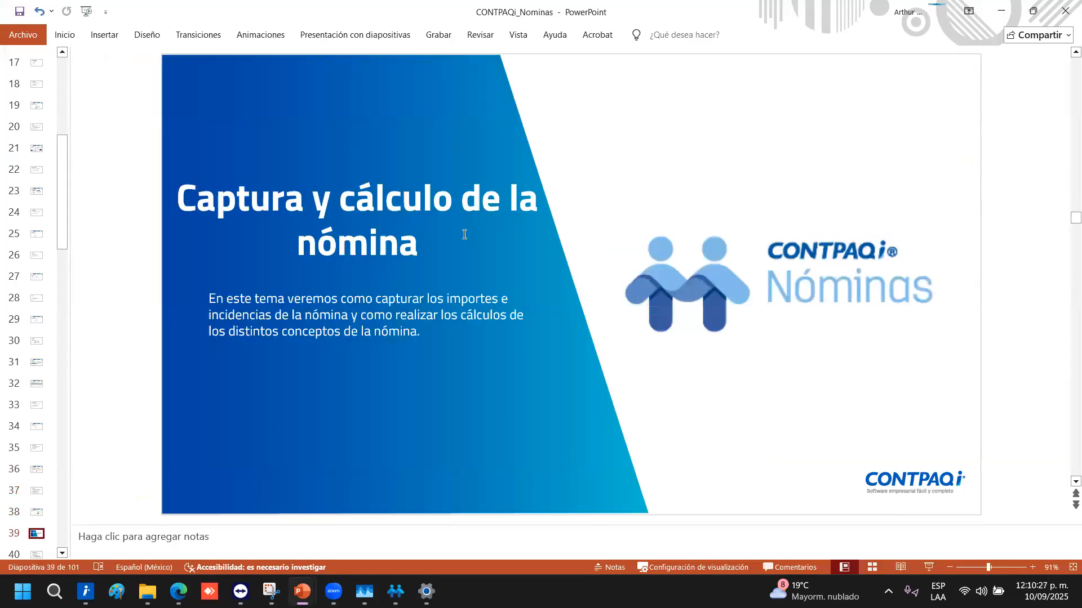
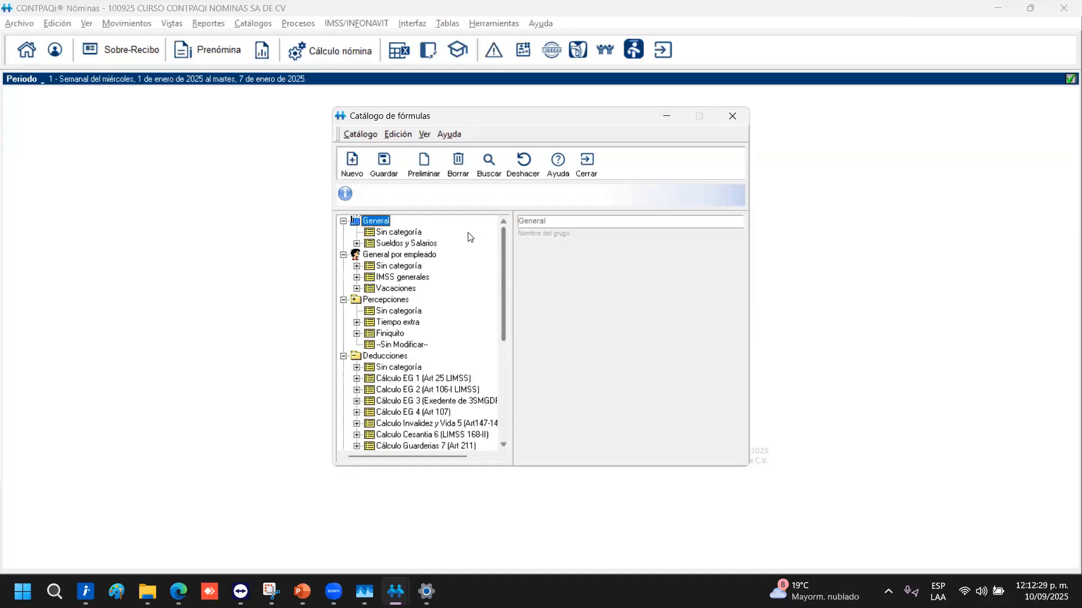
Expand Sueldos y Salarios and inspect the SalarioMinimoDF and UMA formula expressions
{"action": "left_click", "coordinate": [356, 243]}
{"action": "left_click", "coordinate": [415, 255]}
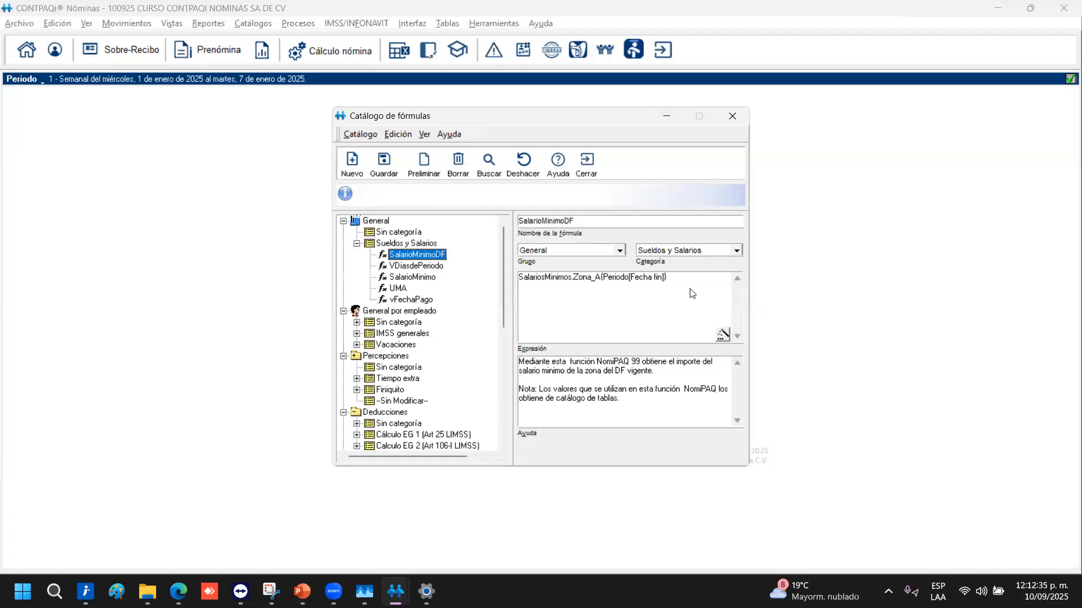
{"action": "left_click_drag", "start_coordinate": [673, 282], "coordinate": [500, 290]}
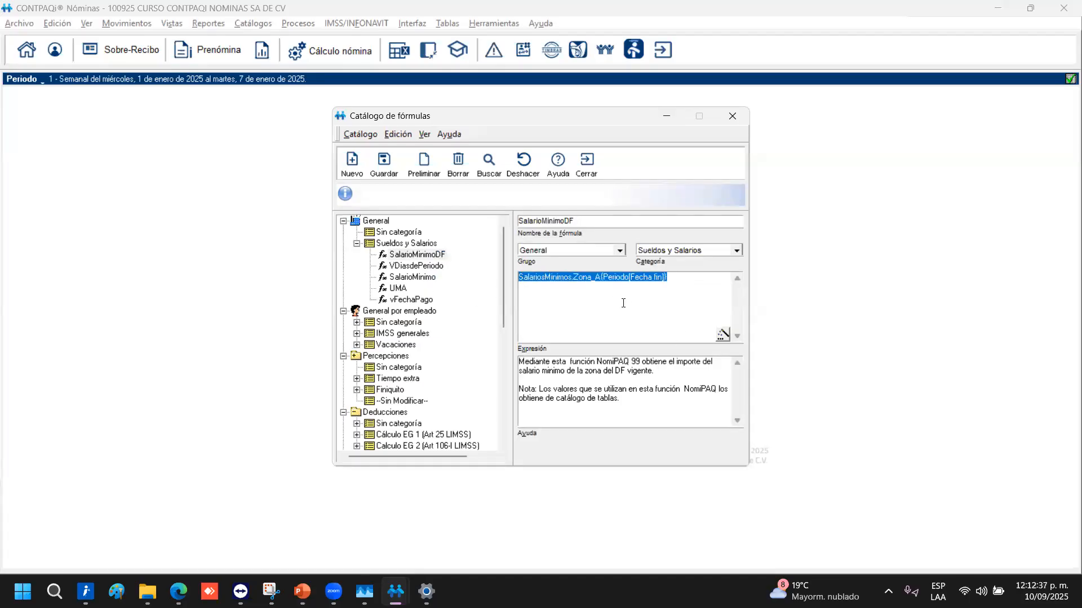
{"action": "left_click", "coordinate": [400, 289]}
{"action": "left_click_drag", "start_coordinate": [672, 284], "coordinate": [374, 270]}
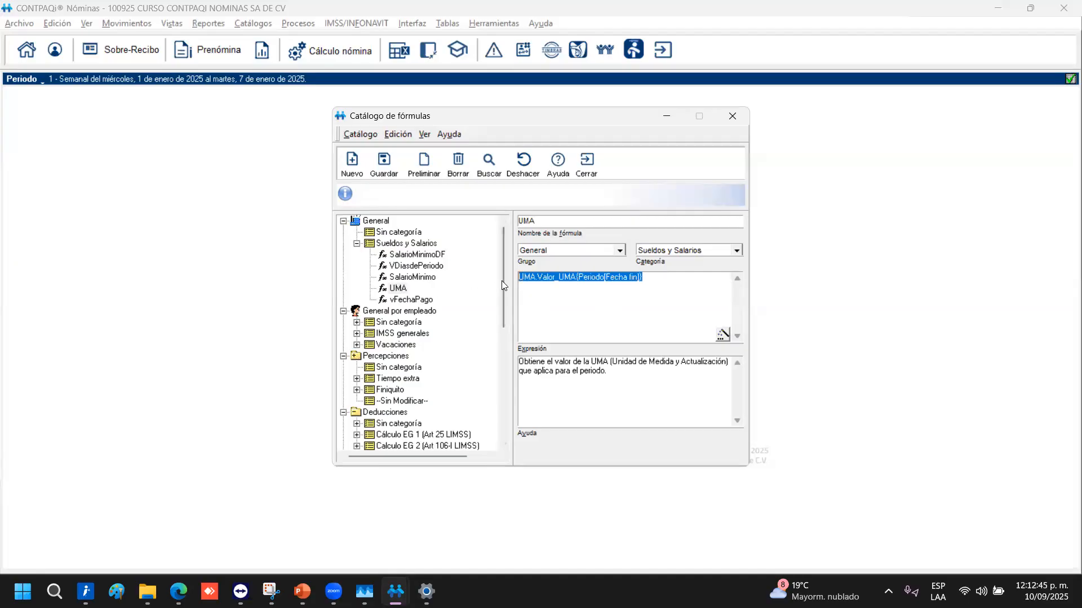
Expand the INFONAVIT formulas, then select the Deducciones group
{"action": "scroll", "coordinate": [503, 285], "scroll_direction": "down", "scroll_amount": 2}
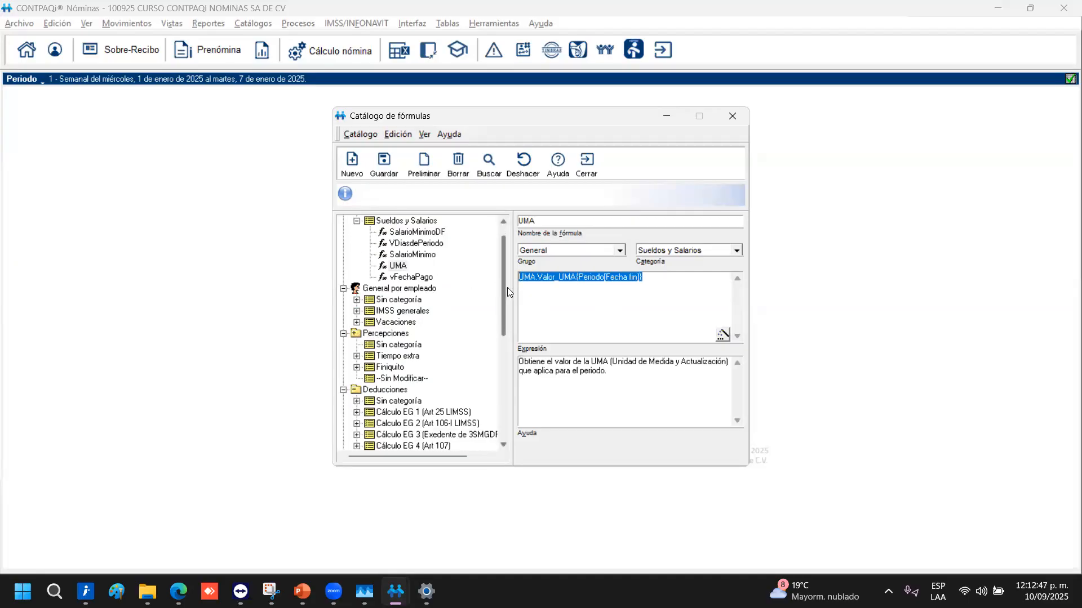
{"action": "scroll", "coordinate": [507, 344], "scroll_direction": "down", "scroll_amount": 6}
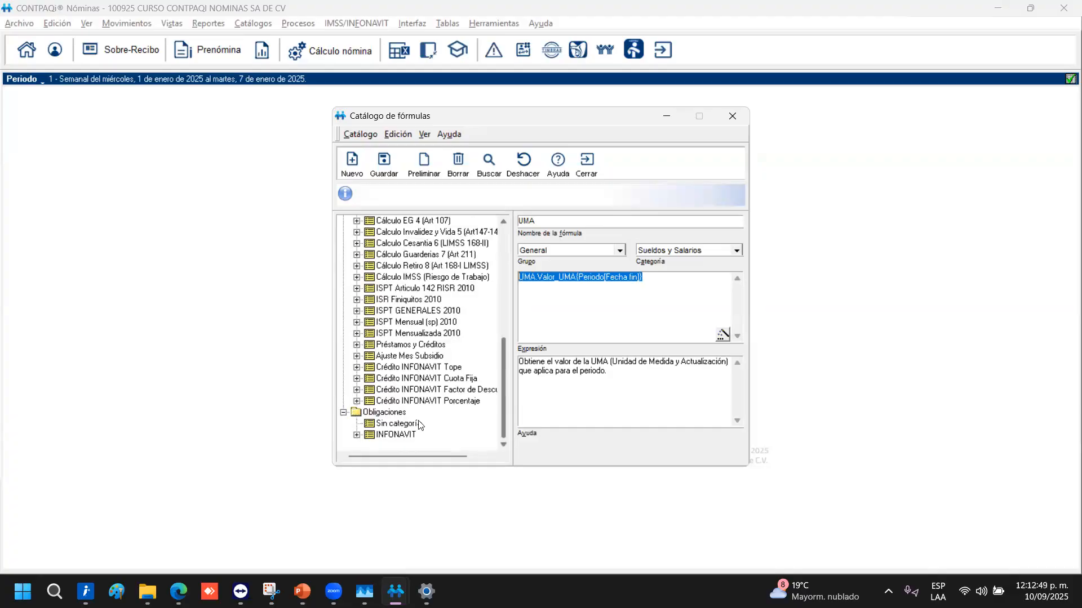
{"action": "left_click", "coordinate": [355, 435]}
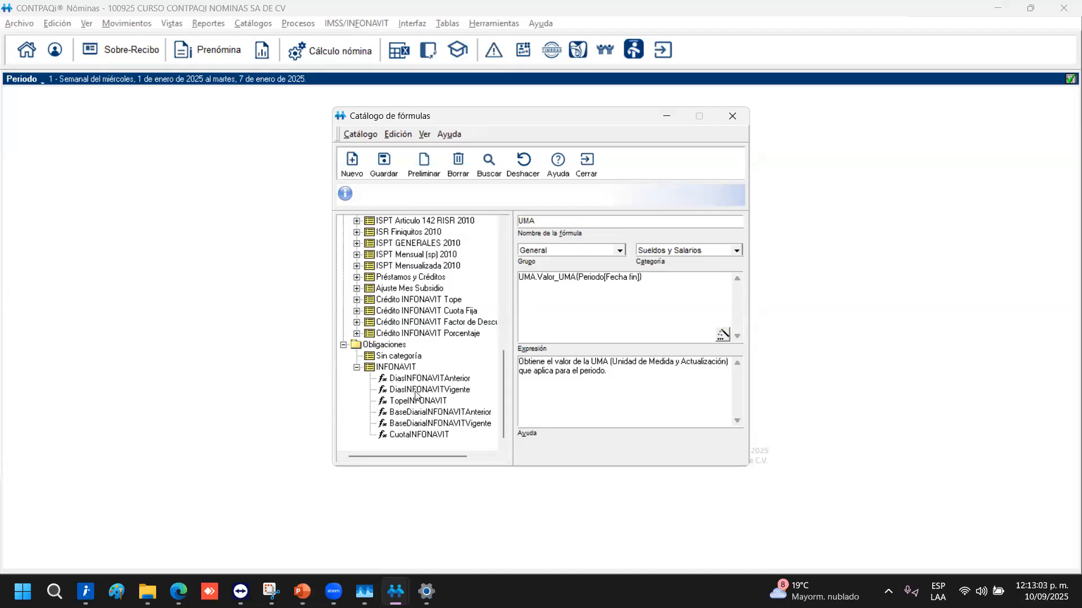
{"action": "scroll", "coordinate": [416, 394], "scroll_direction": "up", "scroll_amount": 7}
{"action": "scroll", "coordinate": [417, 360], "scroll_direction": "down", "scroll_amount": 2}
{"action": "left_click", "coordinate": [401, 267]}
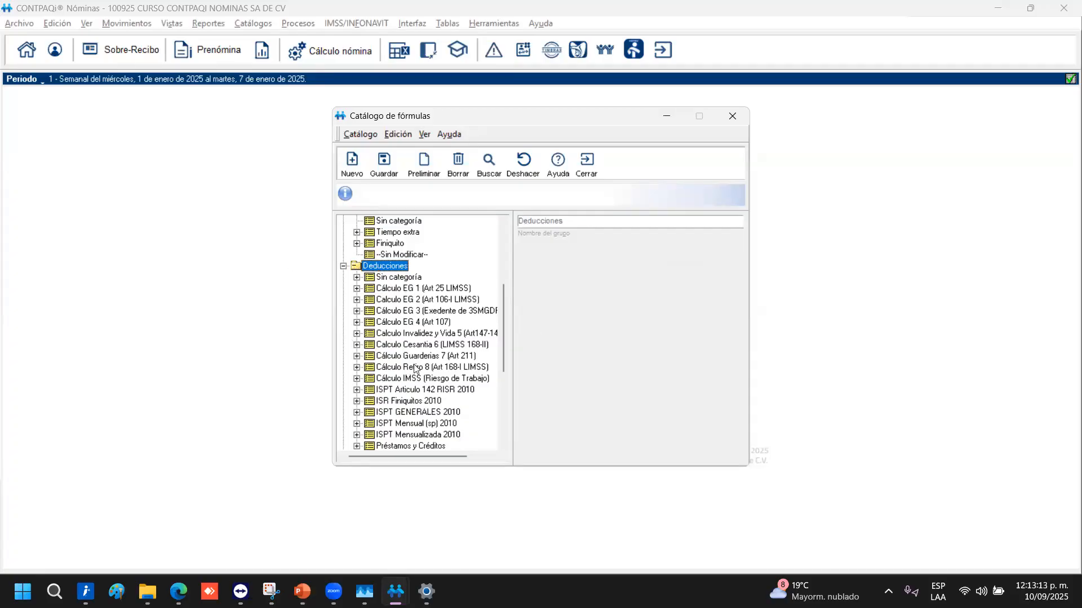
Expand ISPT Mensual (sp) 2010 and view vLimiteInferior's expression, tvigisrmensual_limite_inferior(vBaseISPT)
{"action": "left_click", "coordinate": [426, 423]}
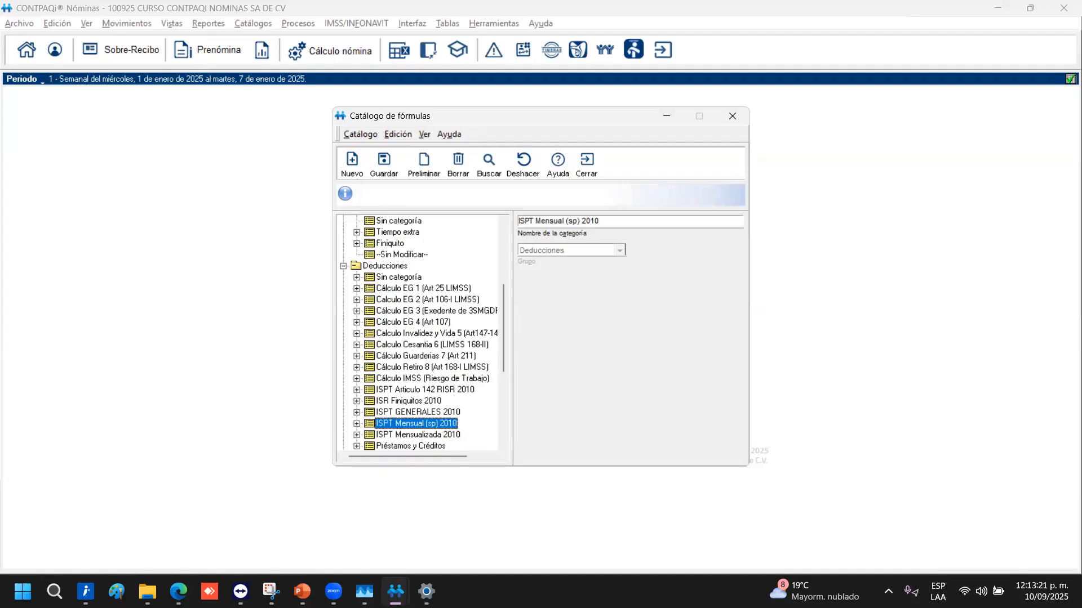
{"action": "left_click", "coordinate": [356, 425]}
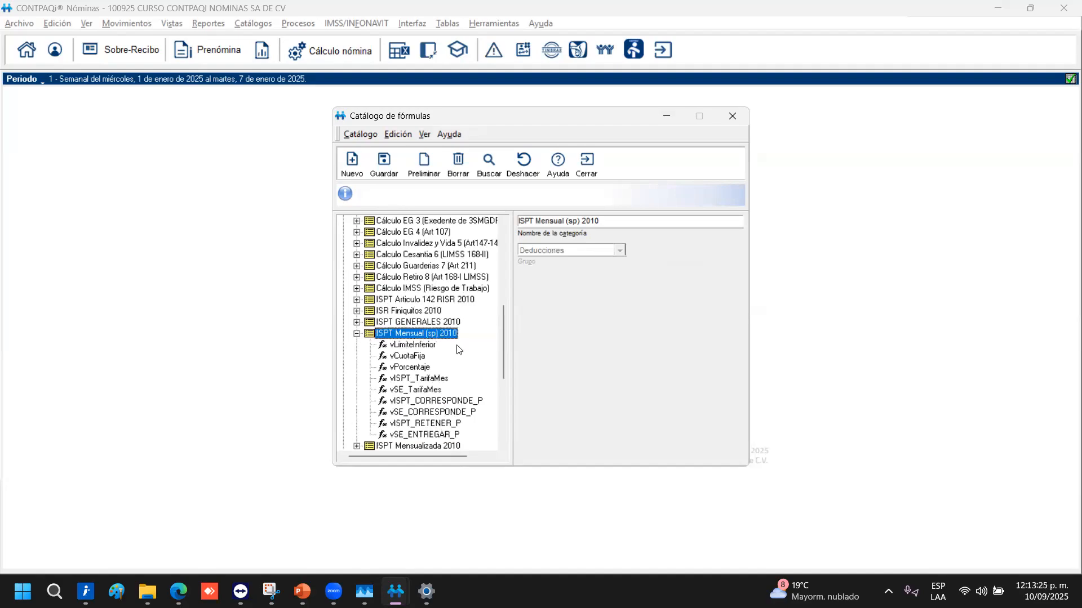
{"action": "left_click", "coordinate": [398, 345]}
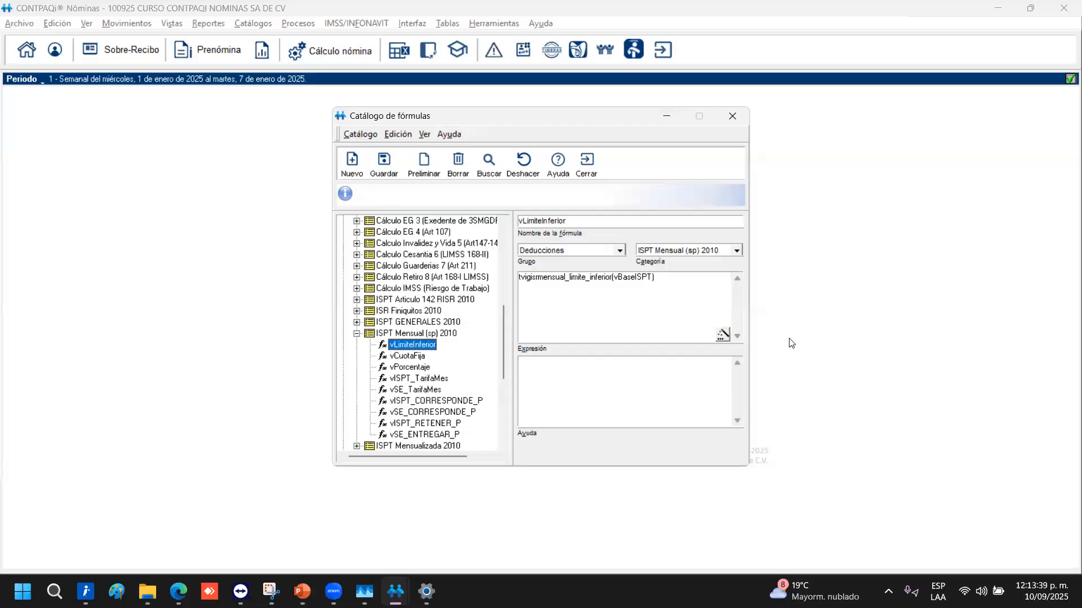
{"action": "left_click", "coordinate": [682, 290]}
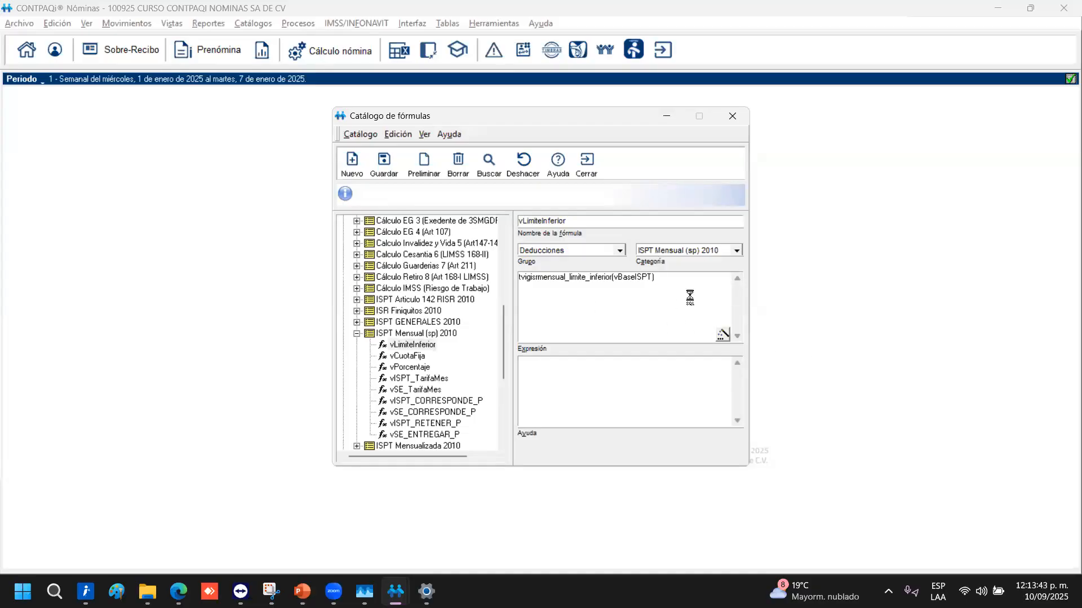
Clear vLimiteInferior's expression in the expression editor and enter 2*10
{"action": "left_click", "coordinate": [722, 335]}
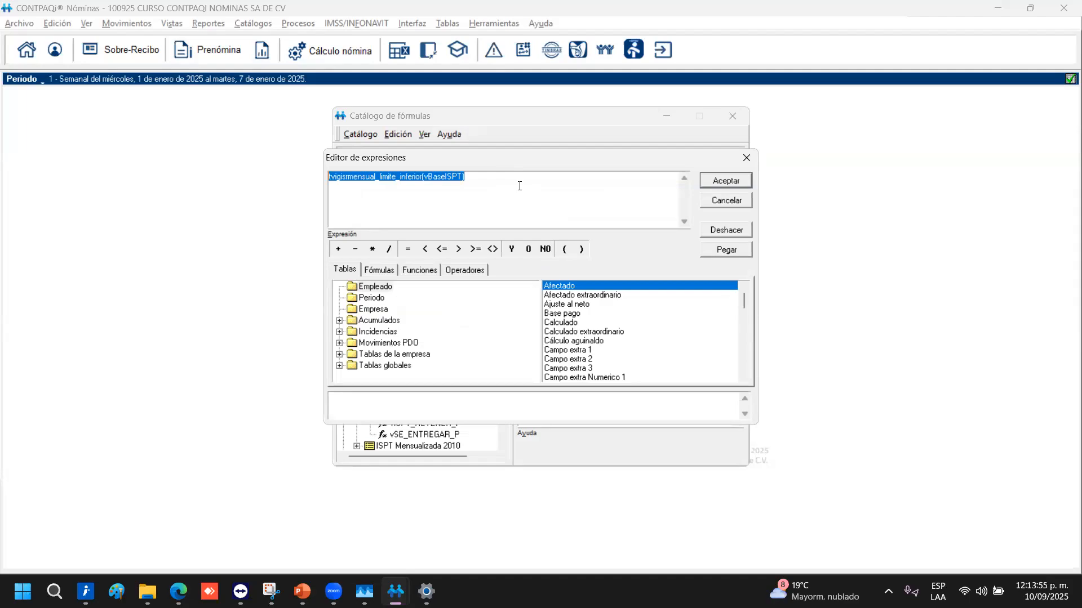
{"action": "key", "text": "Delete"}
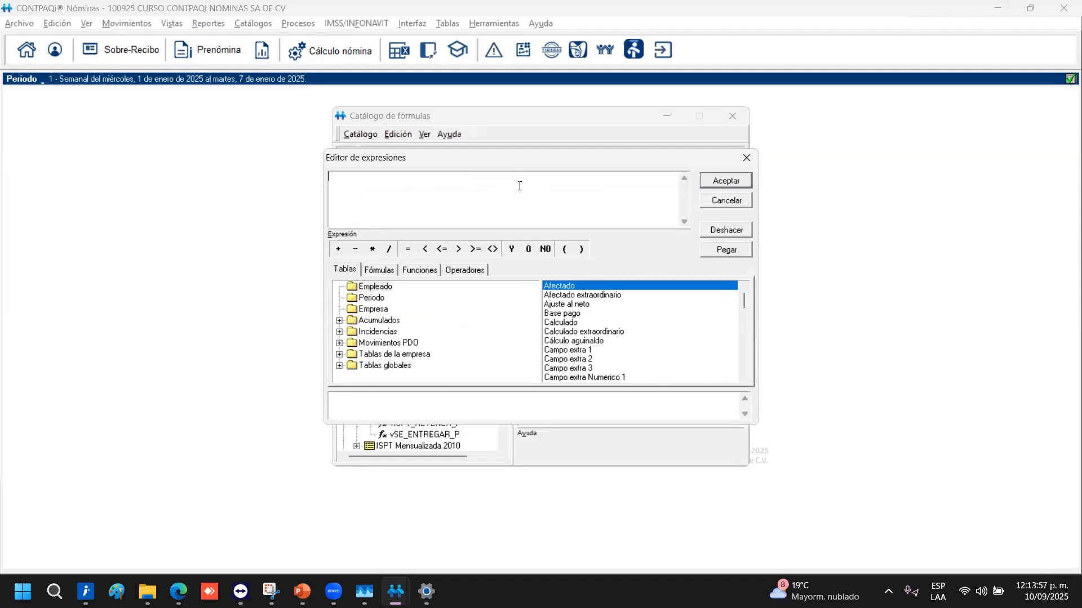
{"action": "type", "text": "2*10"}
{"action": "left_click", "coordinate": [703, 183]}
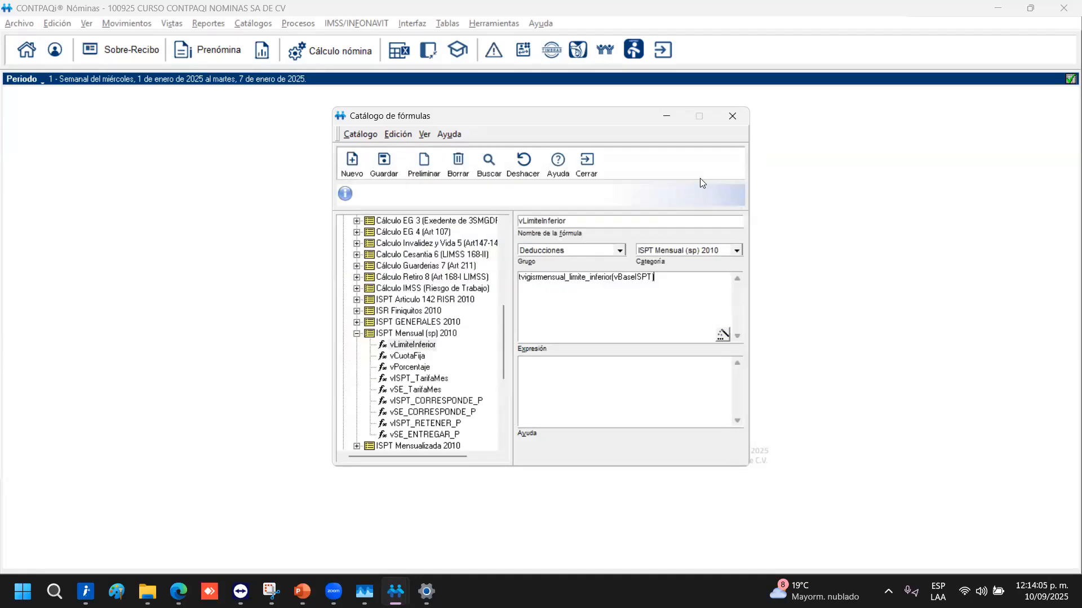
Try saving vLimiteInferior, then accept the error that ISR formulas cannot be modified
{"action": "left_click", "coordinate": [384, 163]}
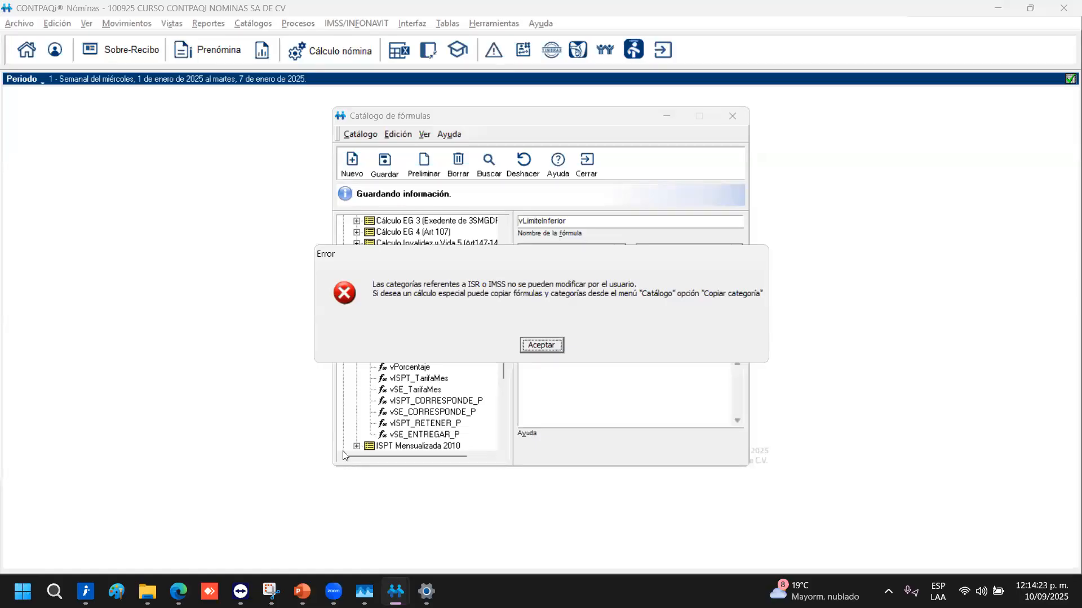
{"action": "left_click", "coordinate": [541, 346]}
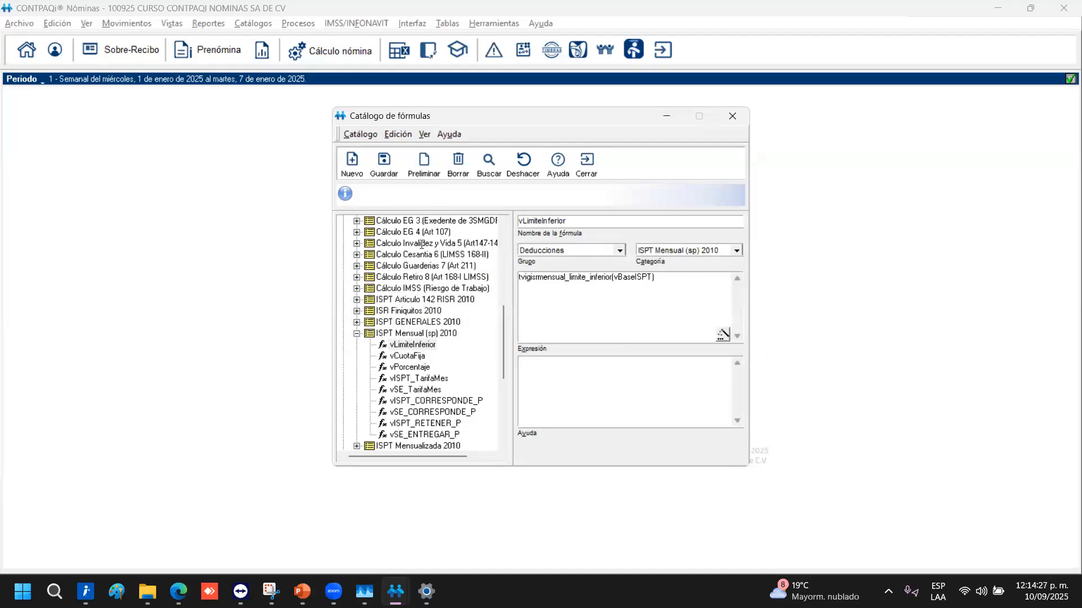
{"action": "key", "text": "ctrl+a"}
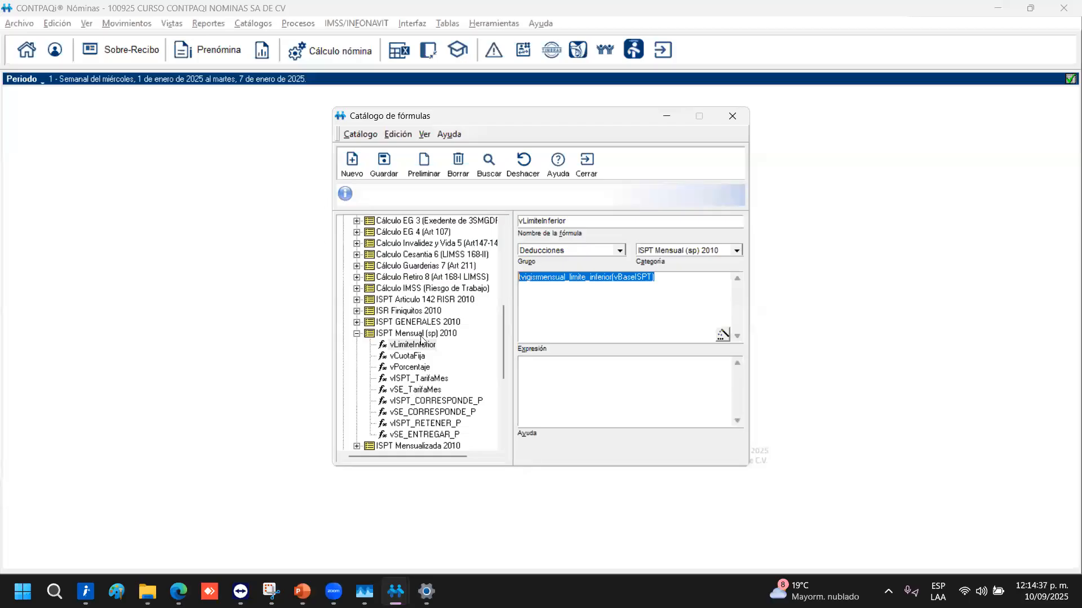
Collapse ISPT Mensual (sp) 2010, close Catálogo de fórmulas, and dismiss the 'No existen empleados' message
{"action": "double_click", "coordinate": [409, 333]}
{"action": "scroll", "coordinate": [423, 225], "scroll_direction": "up", "scroll_amount": 7}
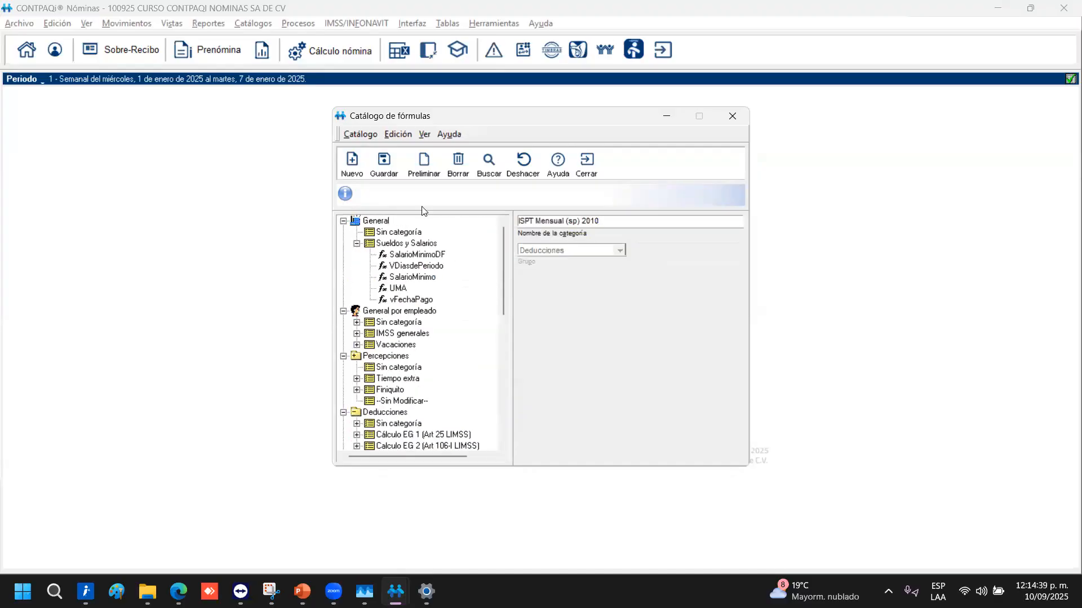
{"action": "left_click", "coordinate": [593, 173]}
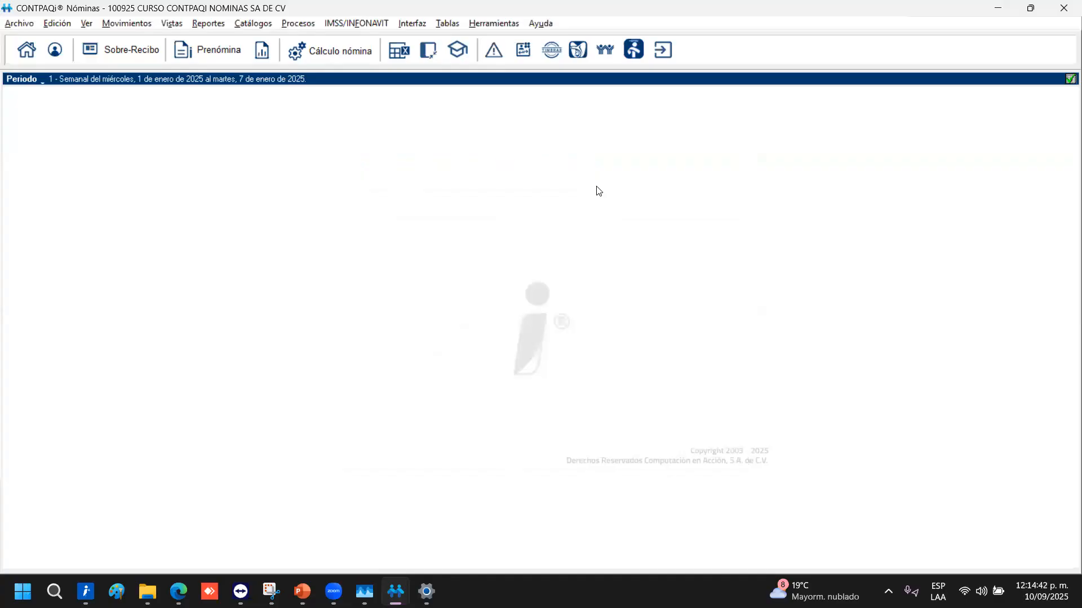
{"action": "left_click", "coordinate": [191, 51]}
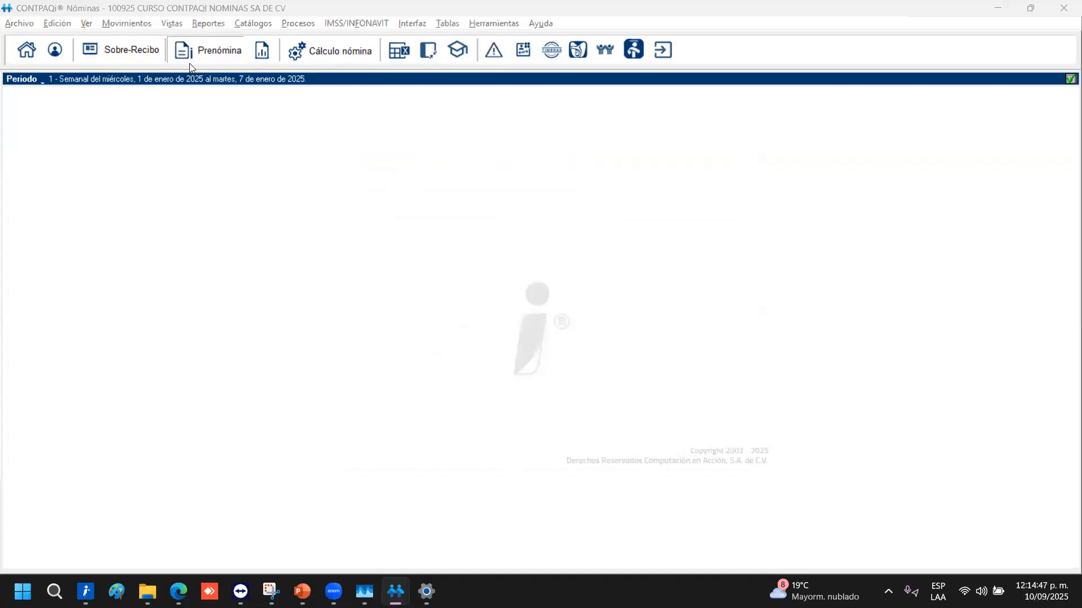
{"action": "left_click", "coordinate": [557, 350]}
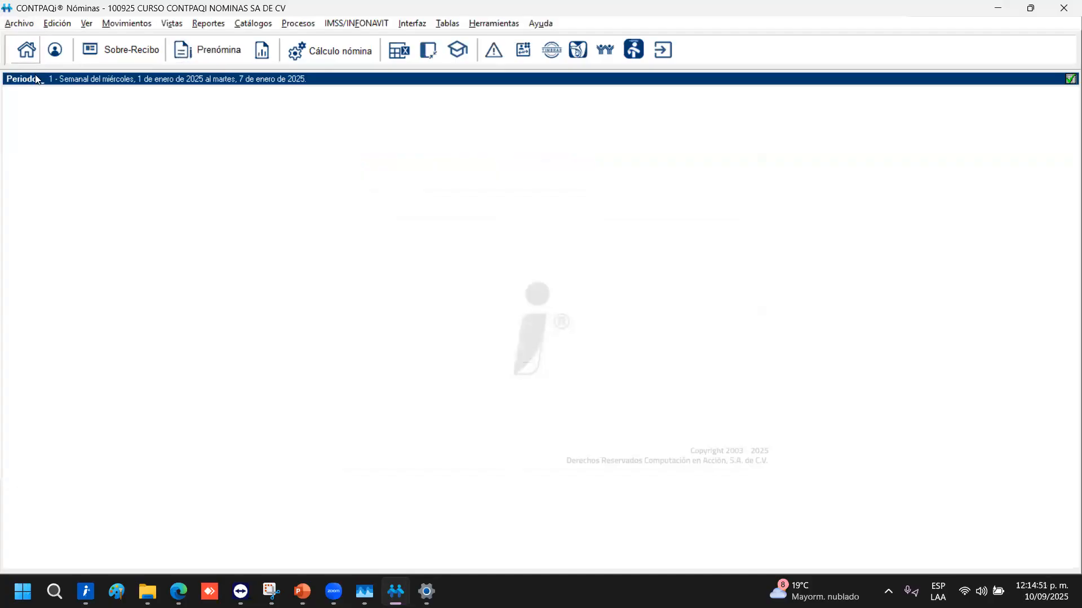
Change the period type to Quincenal, giving period 1 from 1 to 15 January 2025
{"action": "left_click", "coordinate": [45, 83]}
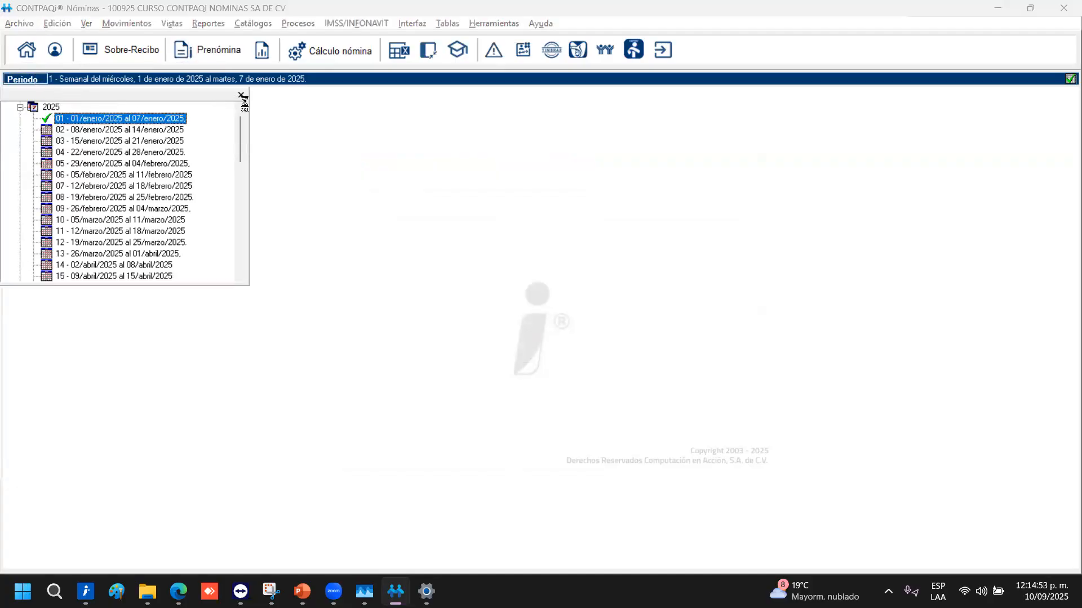
{"action": "left_click", "coordinate": [78, 57]}
{"action": "left_click", "coordinate": [19, 23]}
{"action": "mouse_move", "coordinate": [79, 56]}
{"action": "left_click", "coordinate": [242, 71]}
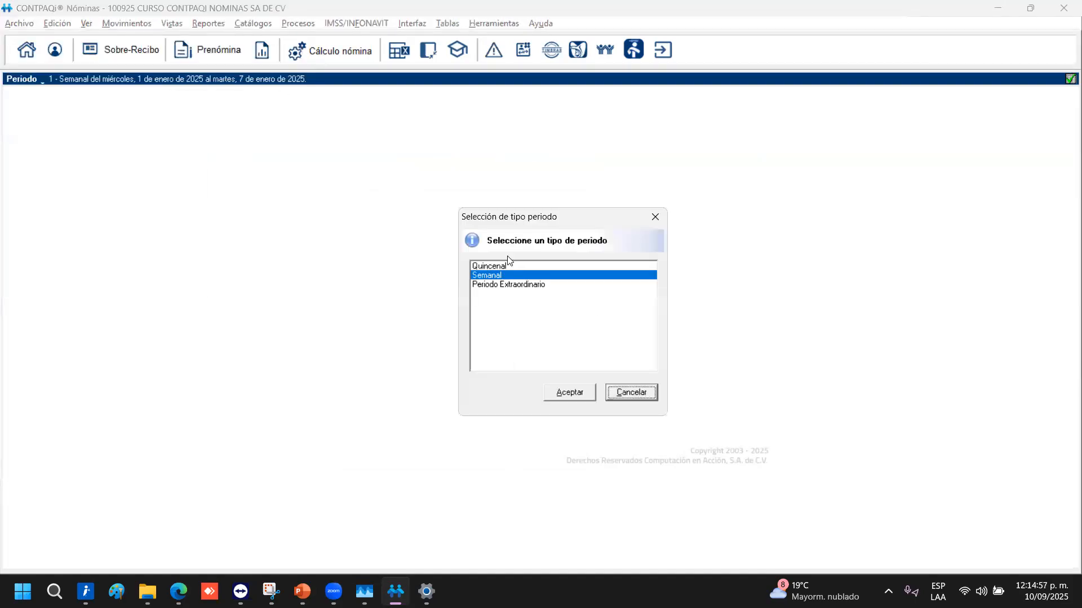
{"action": "left_click", "coordinate": [503, 267]}
{"action": "left_click", "coordinate": [586, 394]}
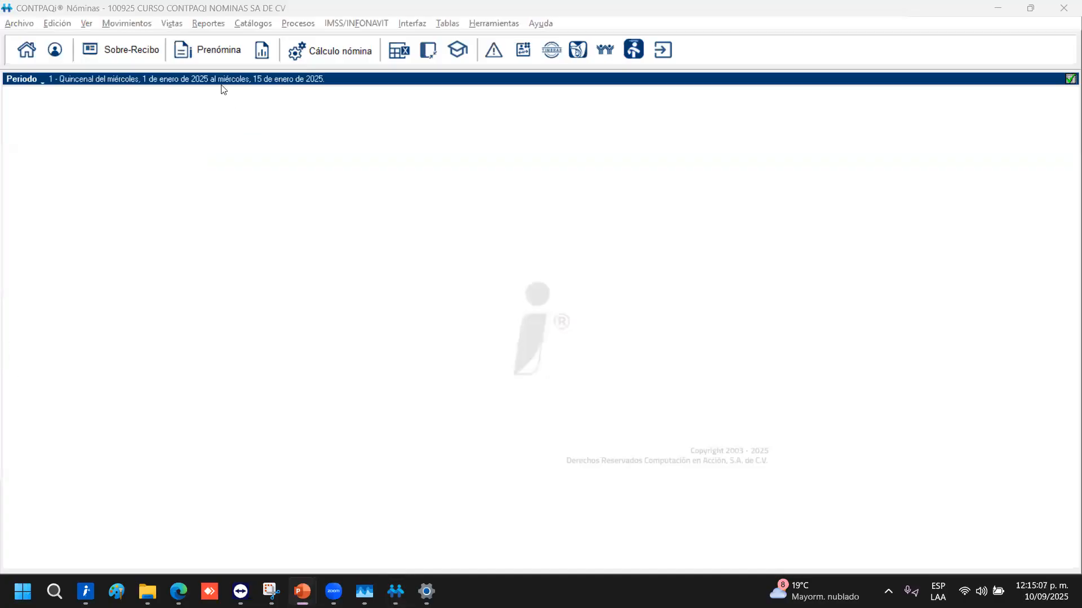
{"action": "left_click", "coordinate": [216, 53]}
Open Prenómina filtered to 'Todos del período', checking Días y Horas before returning to Percepciones
{"action": "left_click", "coordinate": [206, 59]}
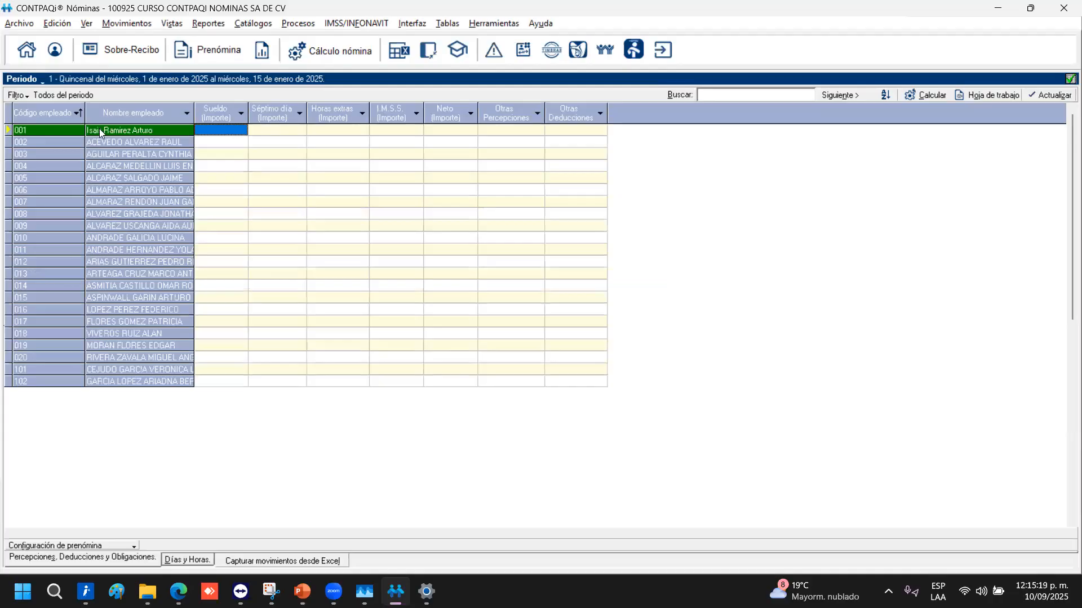
{"action": "left_click", "coordinate": [24, 95]}
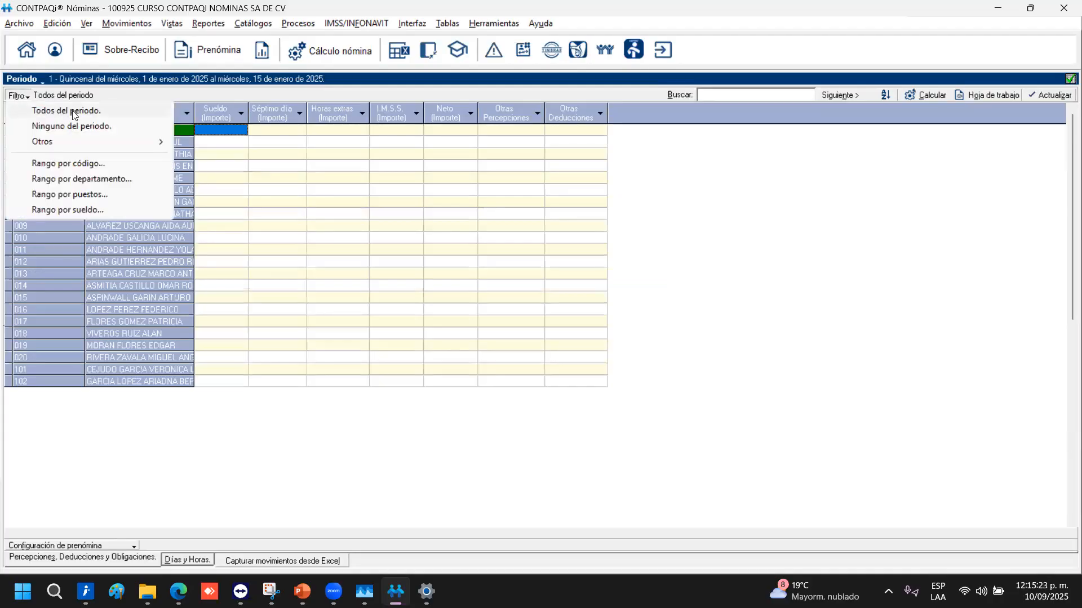
{"action": "left_click", "coordinate": [85, 111]}
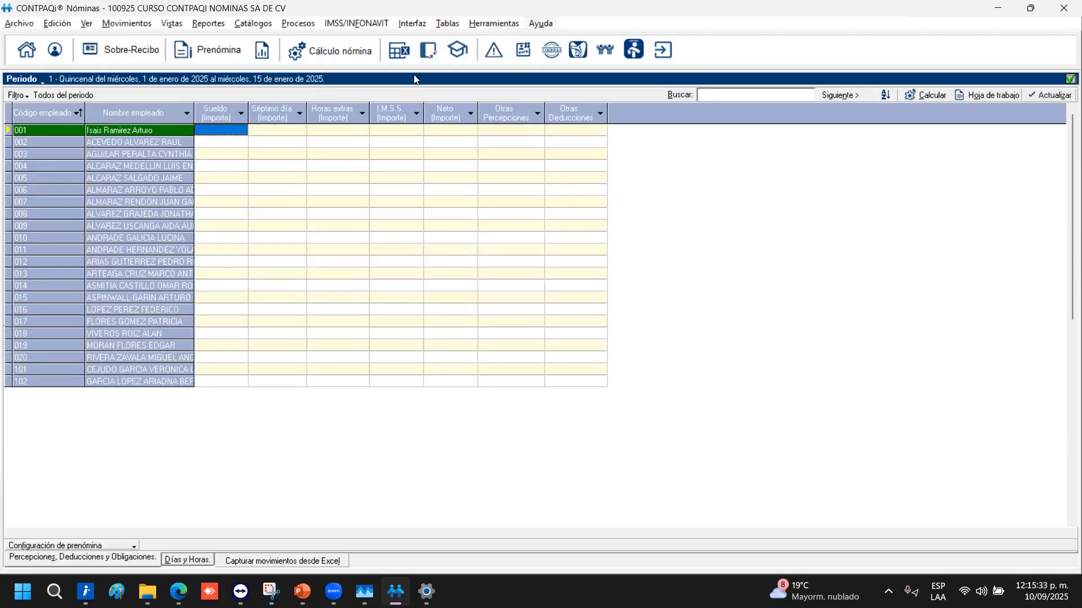
{"action": "left_click", "coordinate": [204, 562]}
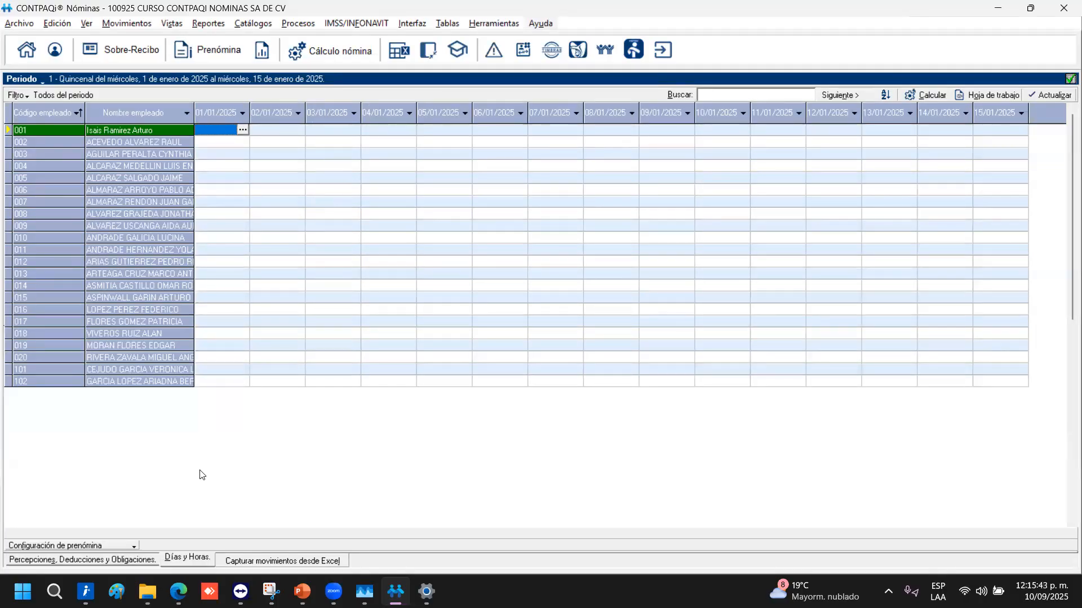
{"action": "left_click", "coordinate": [116, 561]}
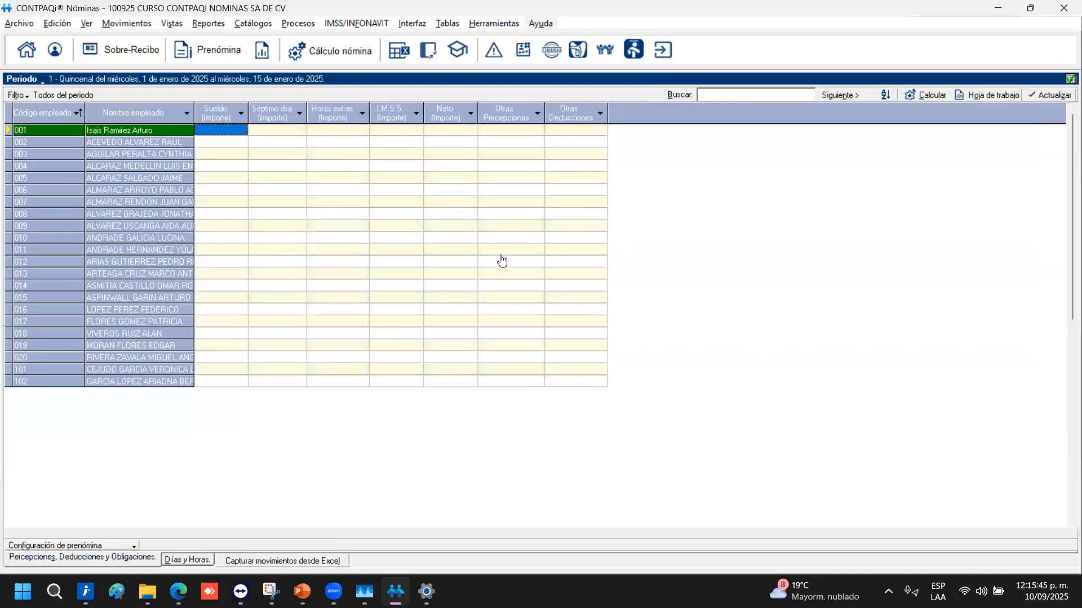
{"action": "left_click", "coordinate": [302, 591]}
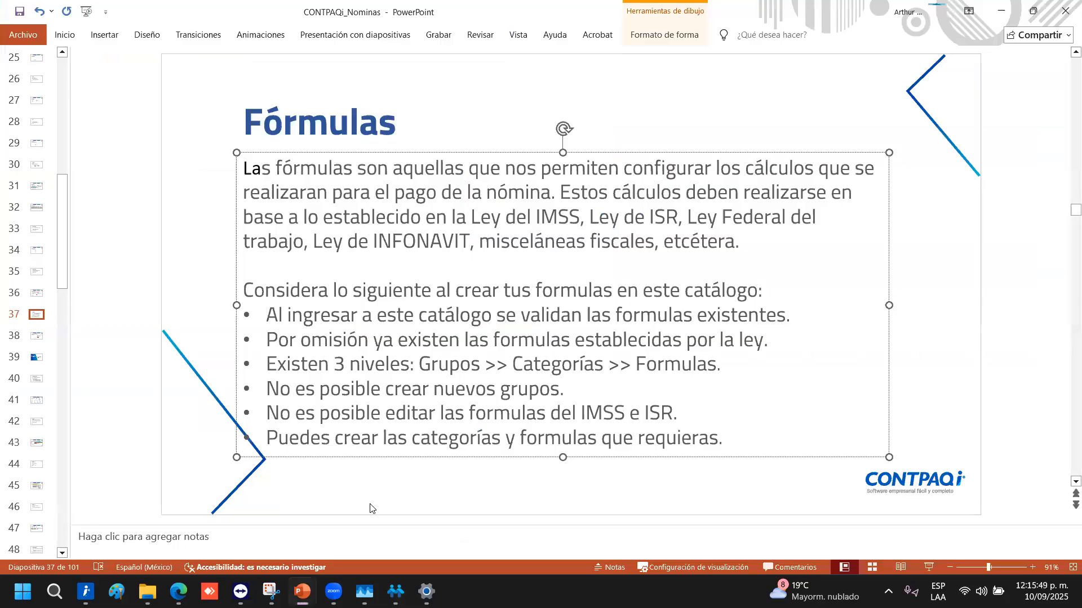
Move past slide 38, Ejercicio, to slide 39, 'Captura y cálculo de la nómina'
{"action": "left_click", "coordinate": [34, 337]}
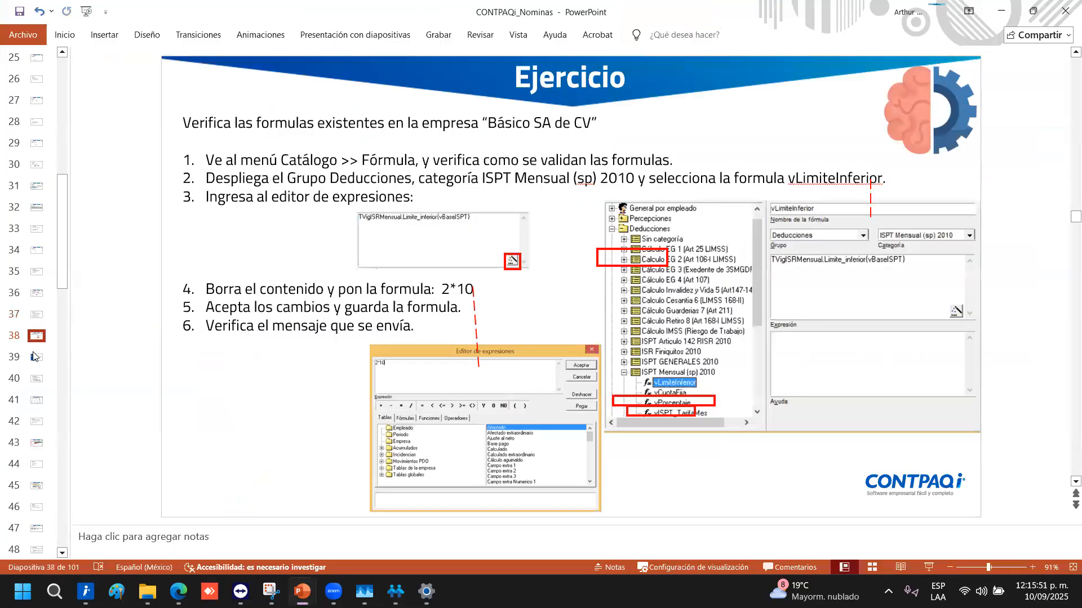
{"action": "left_click", "coordinate": [33, 350]}
{"action": "left_click", "coordinate": [37, 357]}
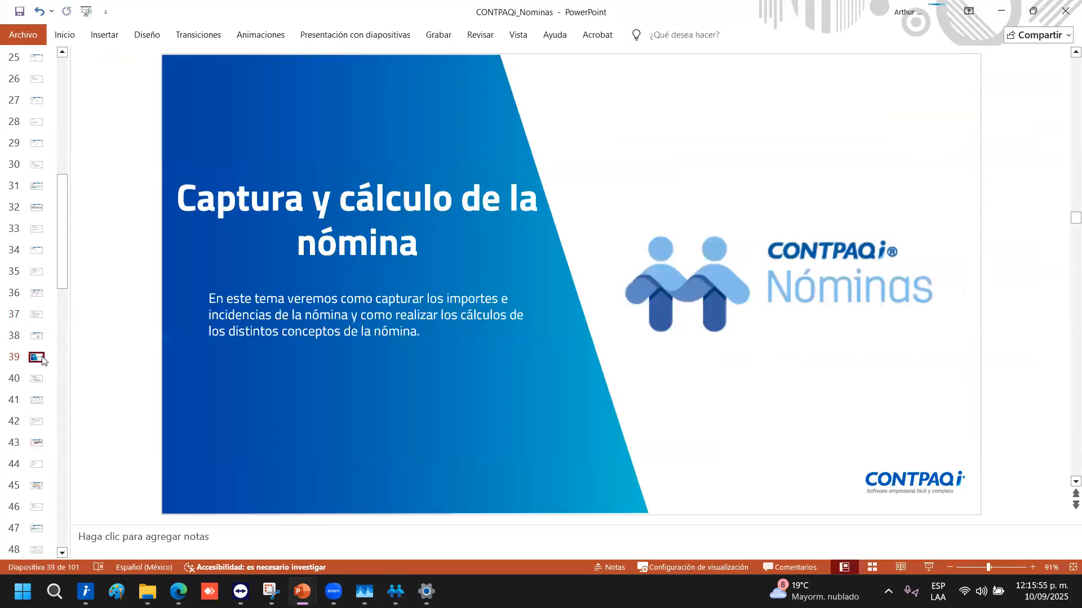